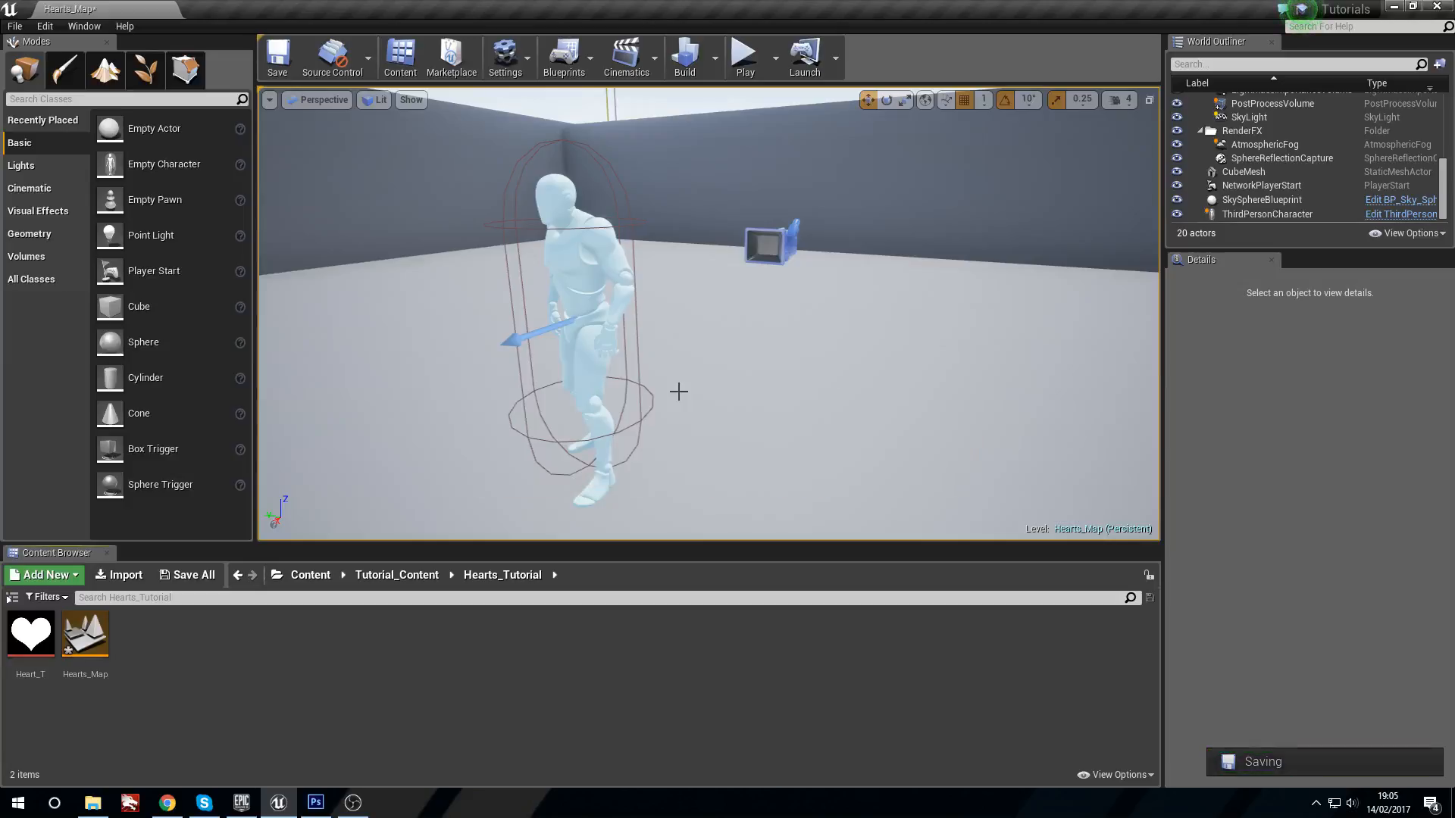
Check the Heart_T texture and create a material named Heart_M in the Hearts_Tutorial folder.
{"action": "double_click", "coordinate": [30, 634]}
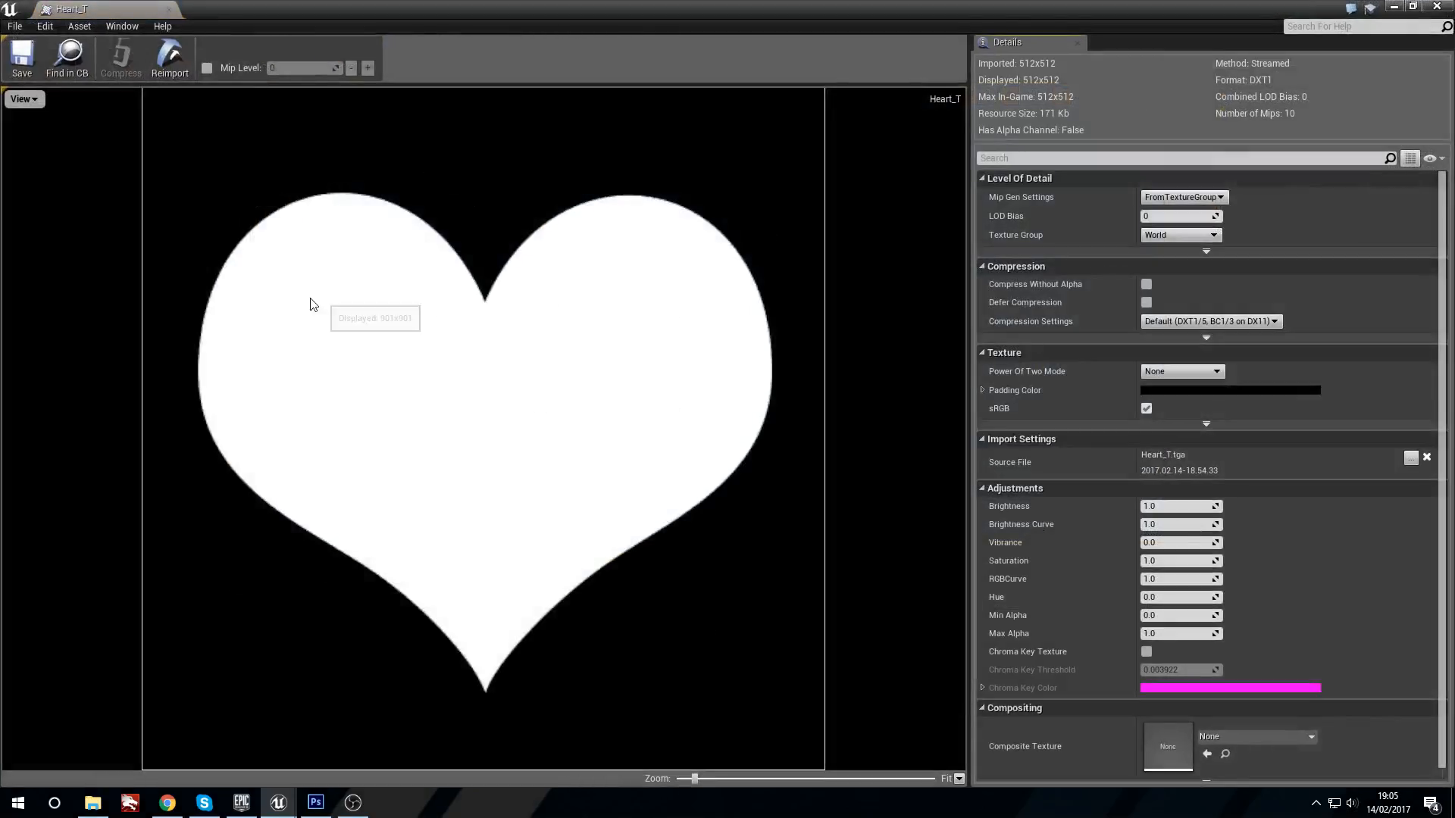
{"action": "left_click", "coordinate": [1437, 6]}
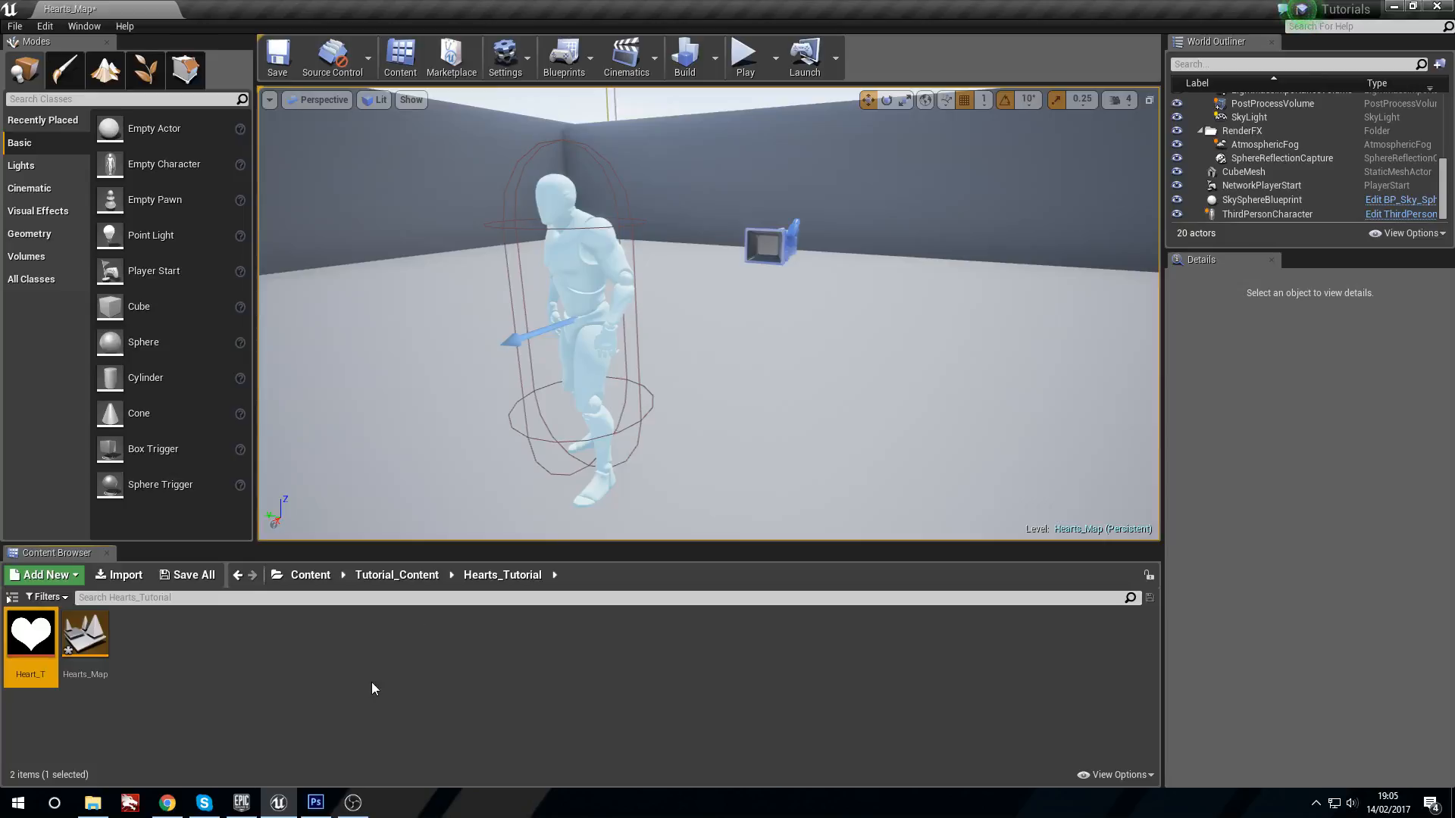
{"action": "right_click", "coordinate": [284, 670]}
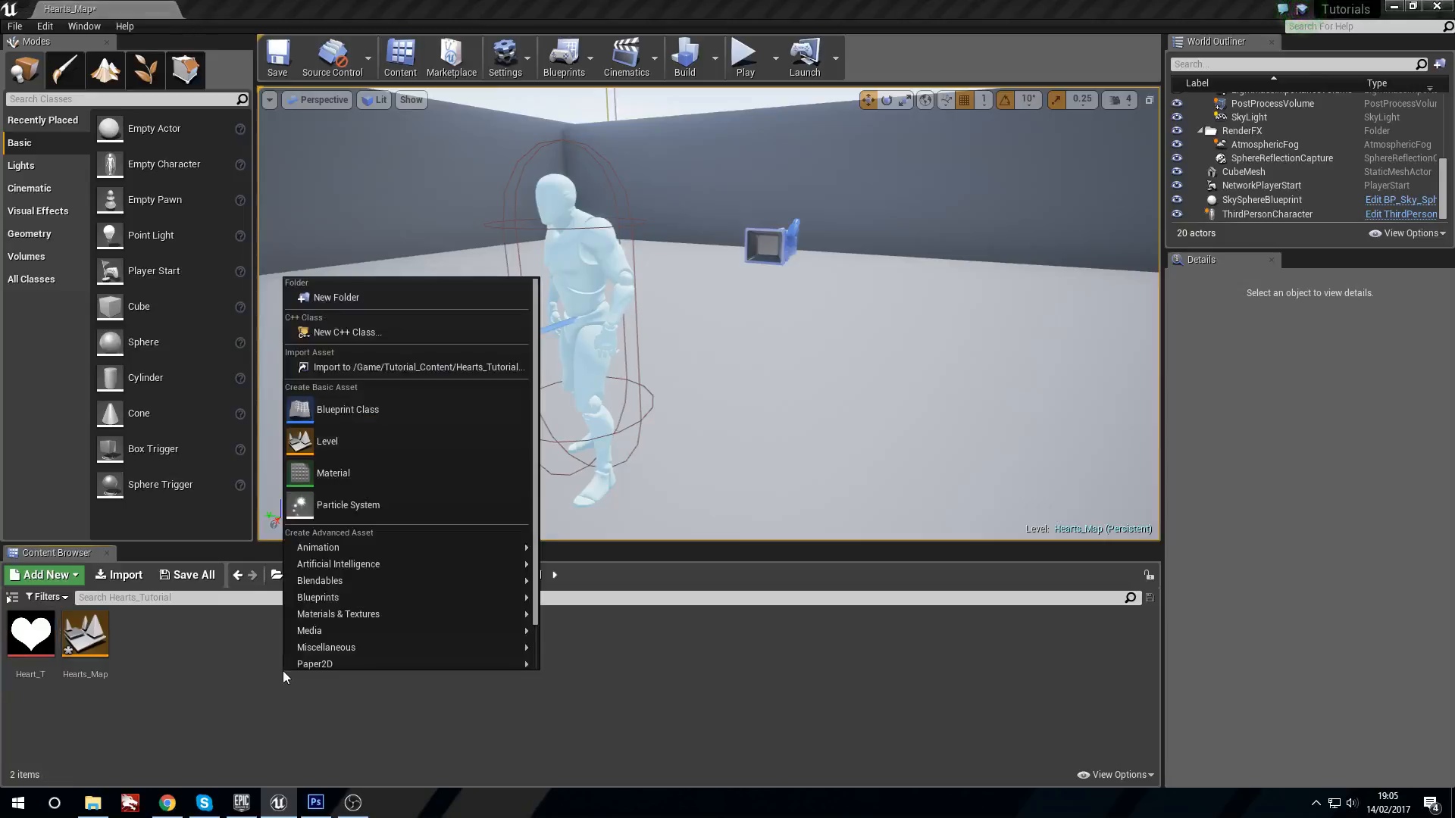
{"action": "left_click", "coordinate": [343, 470]}
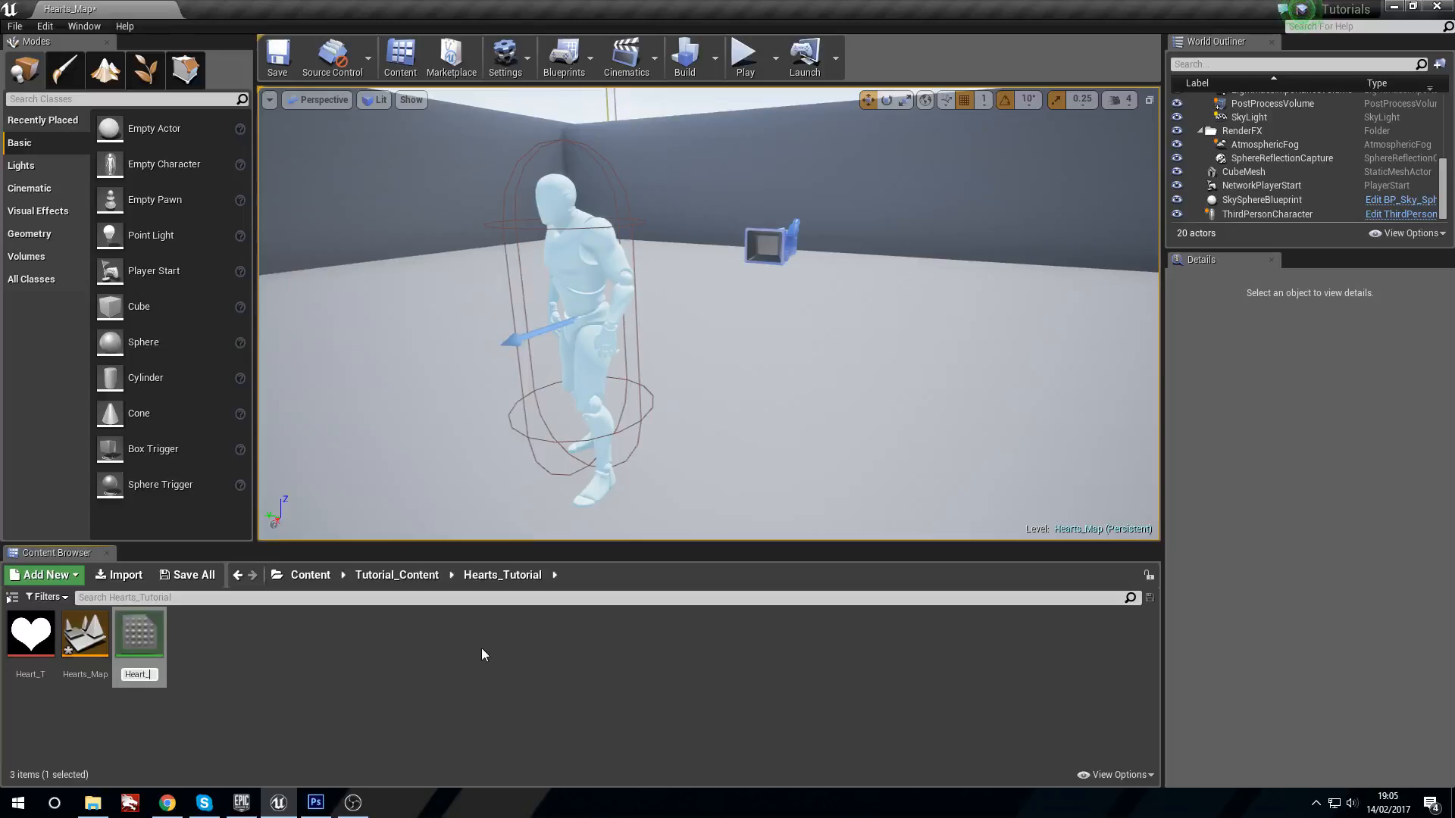
{"action": "type", "text": "Heart_M"}
{"action": "key", "text": "Return"}
Open the Heart_M material and add the Heart_T texture to its graph as a Texture Sample.
{"action": "double_click", "coordinate": [34, 634]}
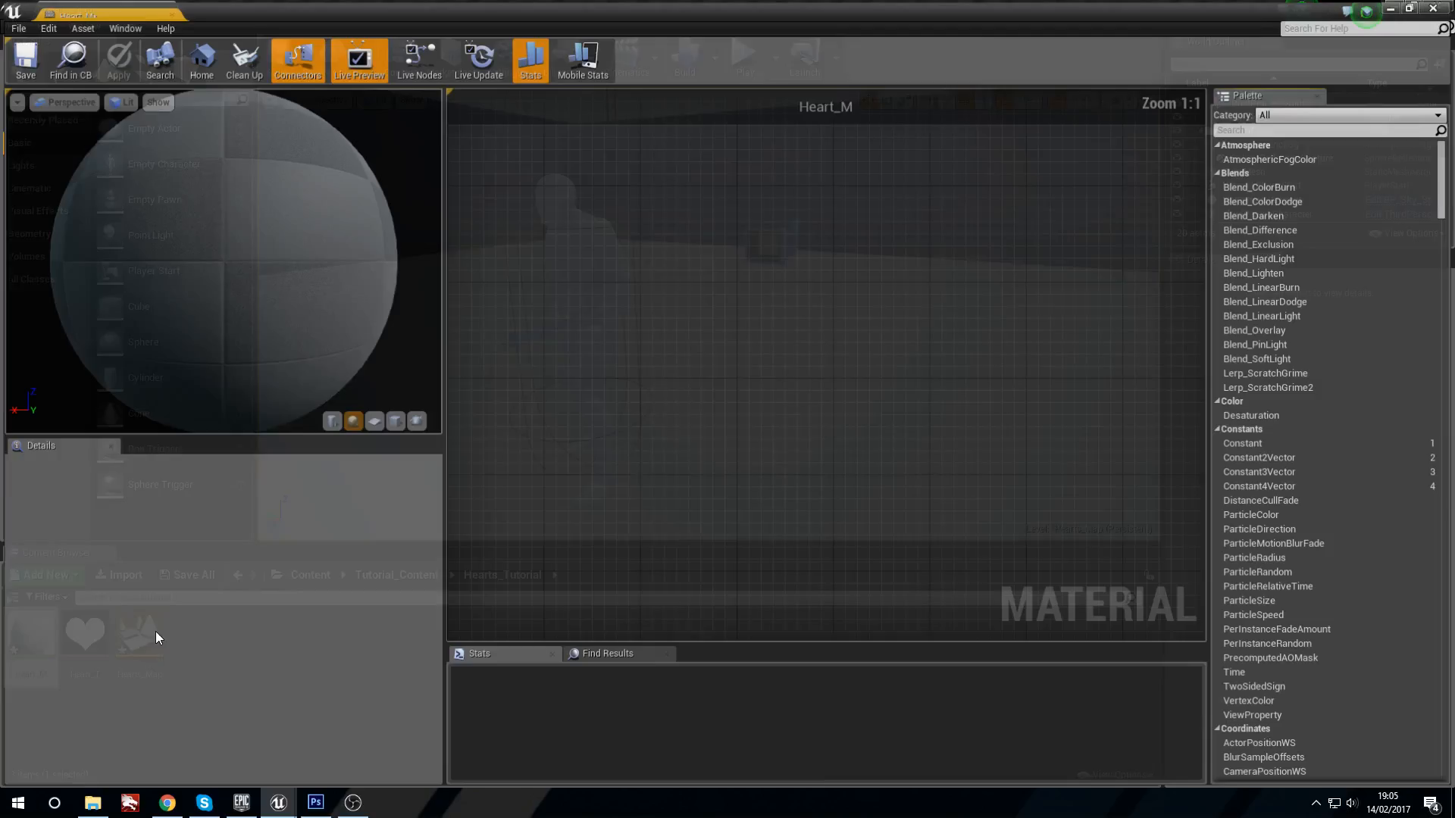
{"action": "right_click_drag", "start_coordinate": [625, 280], "coordinate": [746, 267]}
{"action": "left_click_drag", "start_coordinate": [795, 7], "coordinate": [813, 128]}
{"action": "left_click_drag", "start_coordinate": [85, 635], "coordinate": [794, 322]}
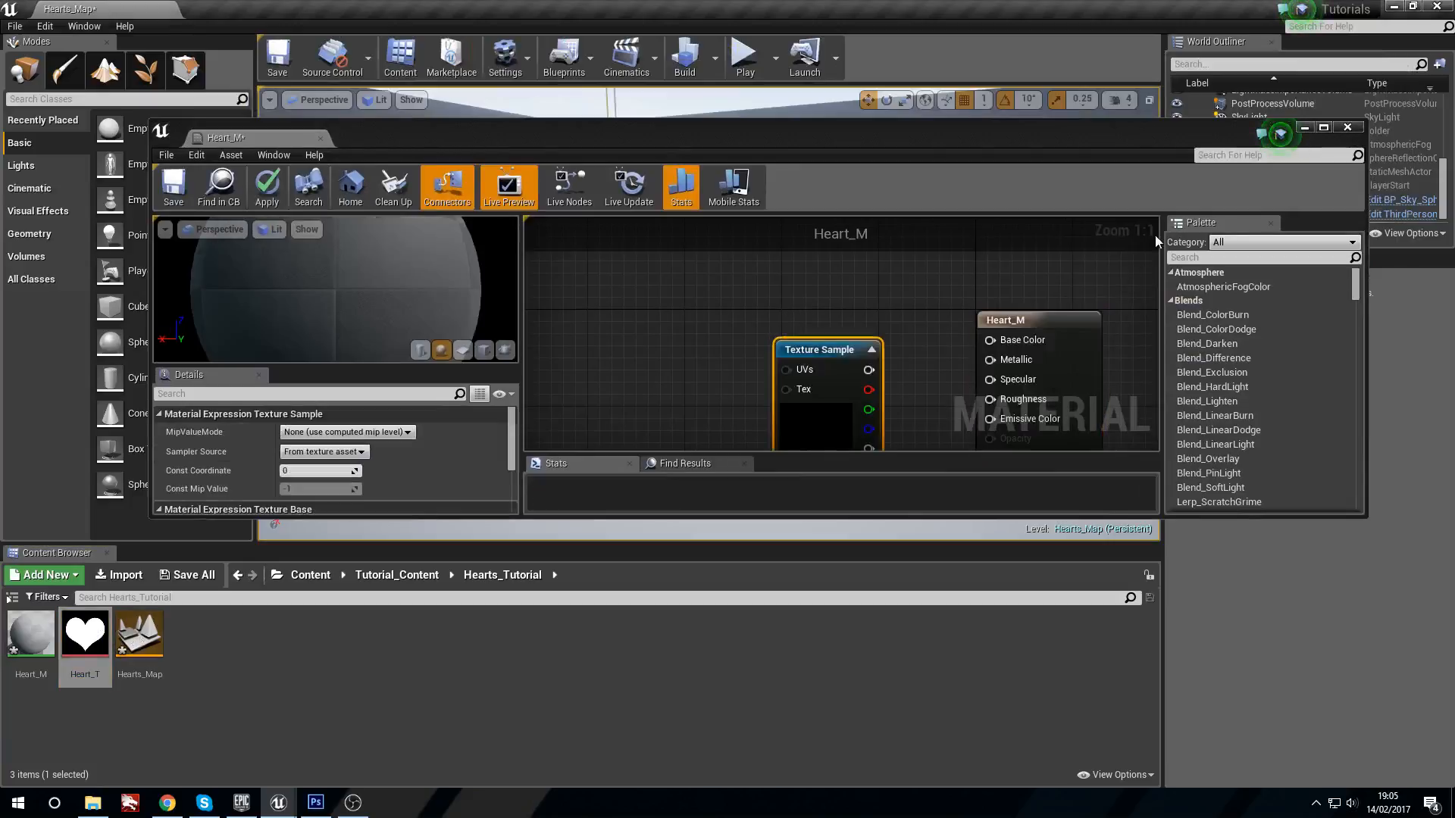
{"action": "left_click", "coordinate": [1323, 127]}
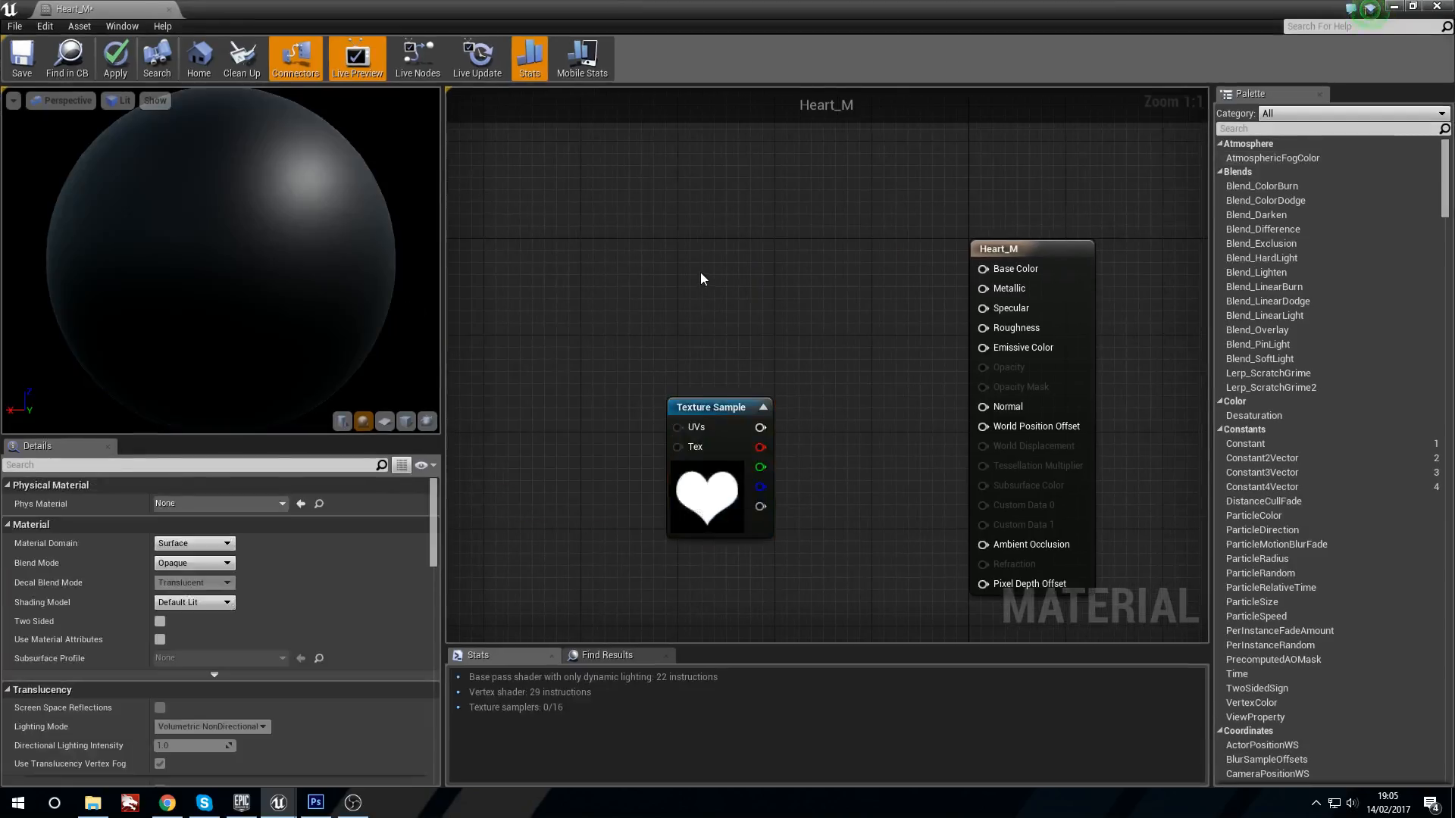
Add a Particle Color node above the Texture Sample and connect its color output to Emissive Color.
{"action": "right_click", "coordinate": [700, 271]}
{"action": "type", "text": "parti"}
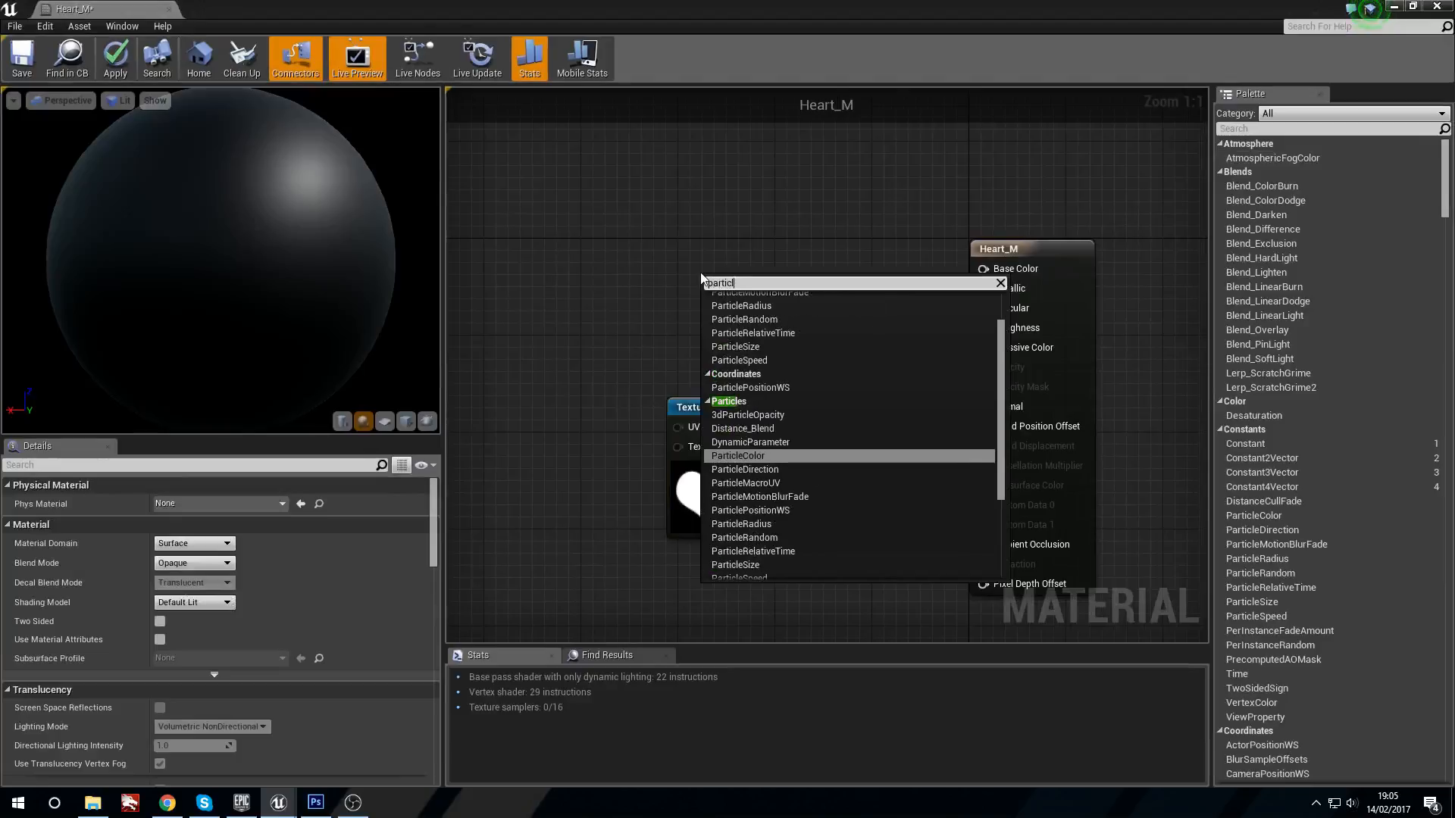
{"action": "type", "text": "cl"}
{"action": "key", "text": "Return"}
{"action": "left_click_drag", "start_coordinate": [702, 279], "coordinate": [666, 173]}
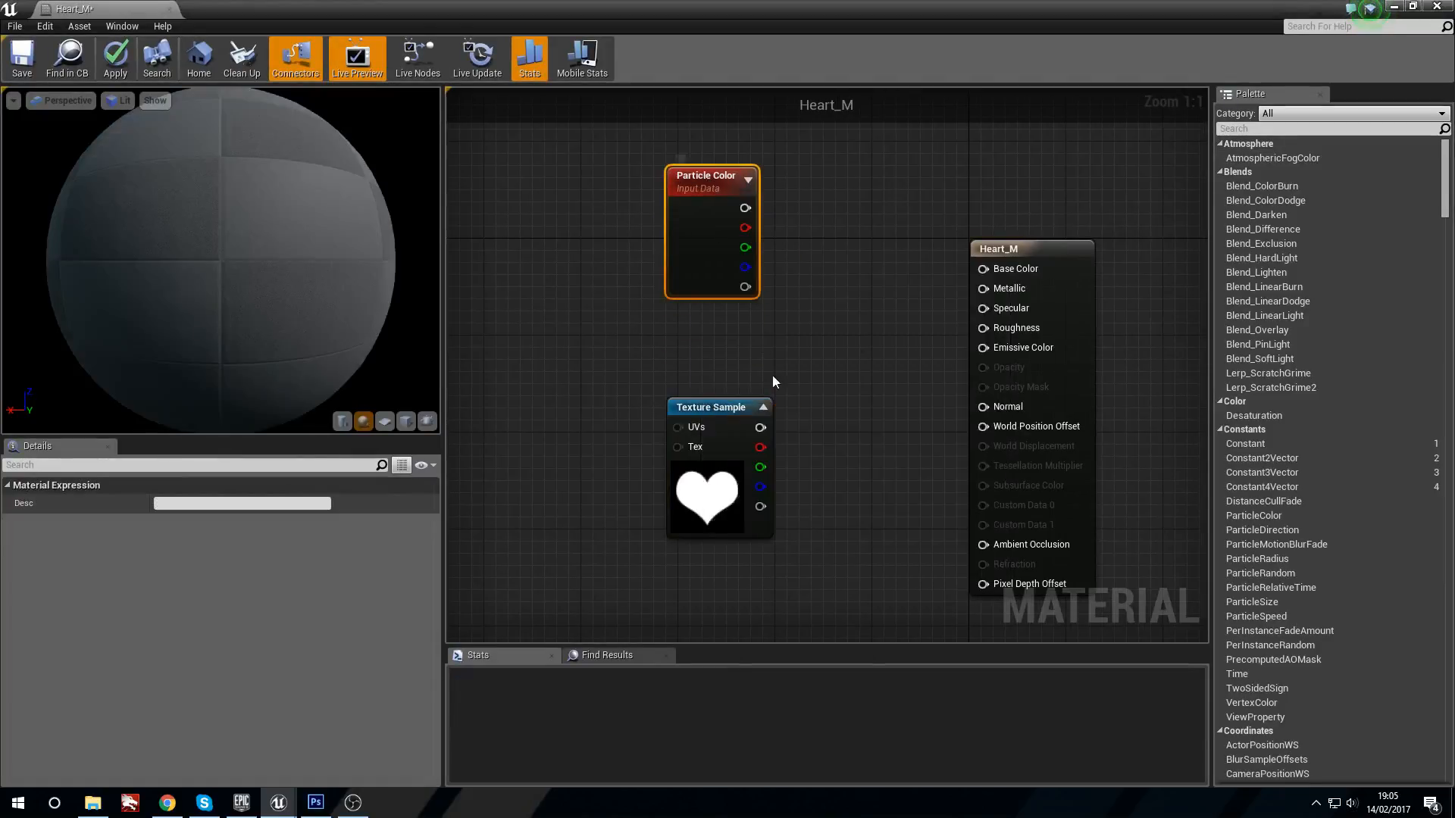
{"action": "left_click_drag", "start_coordinate": [745, 207], "coordinate": [983, 347]}
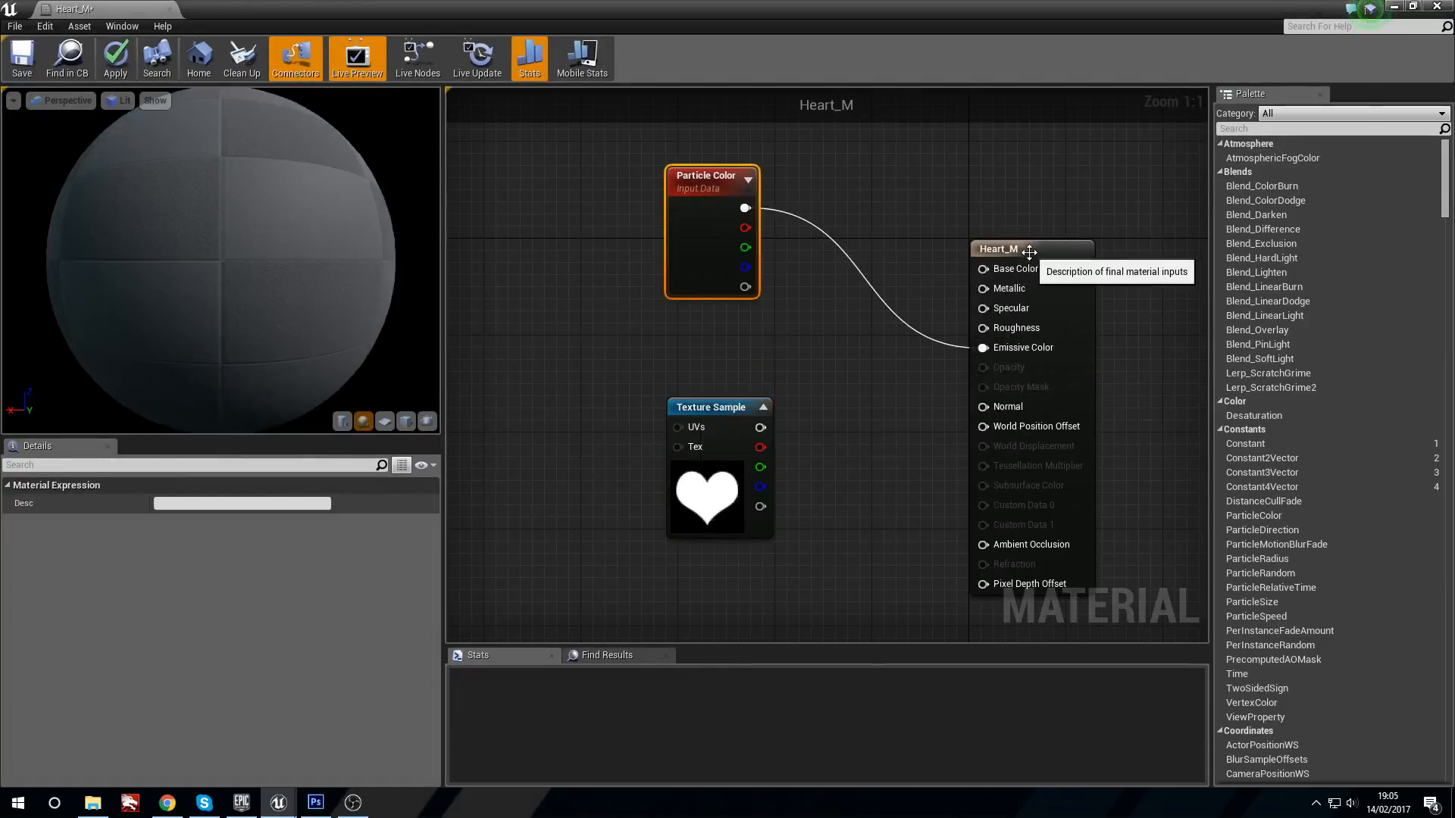
Set the Heart_M material's Blend Mode to Translucent.
{"action": "left_click", "coordinate": [1016, 248]}
{"action": "left_click", "coordinate": [212, 574]}
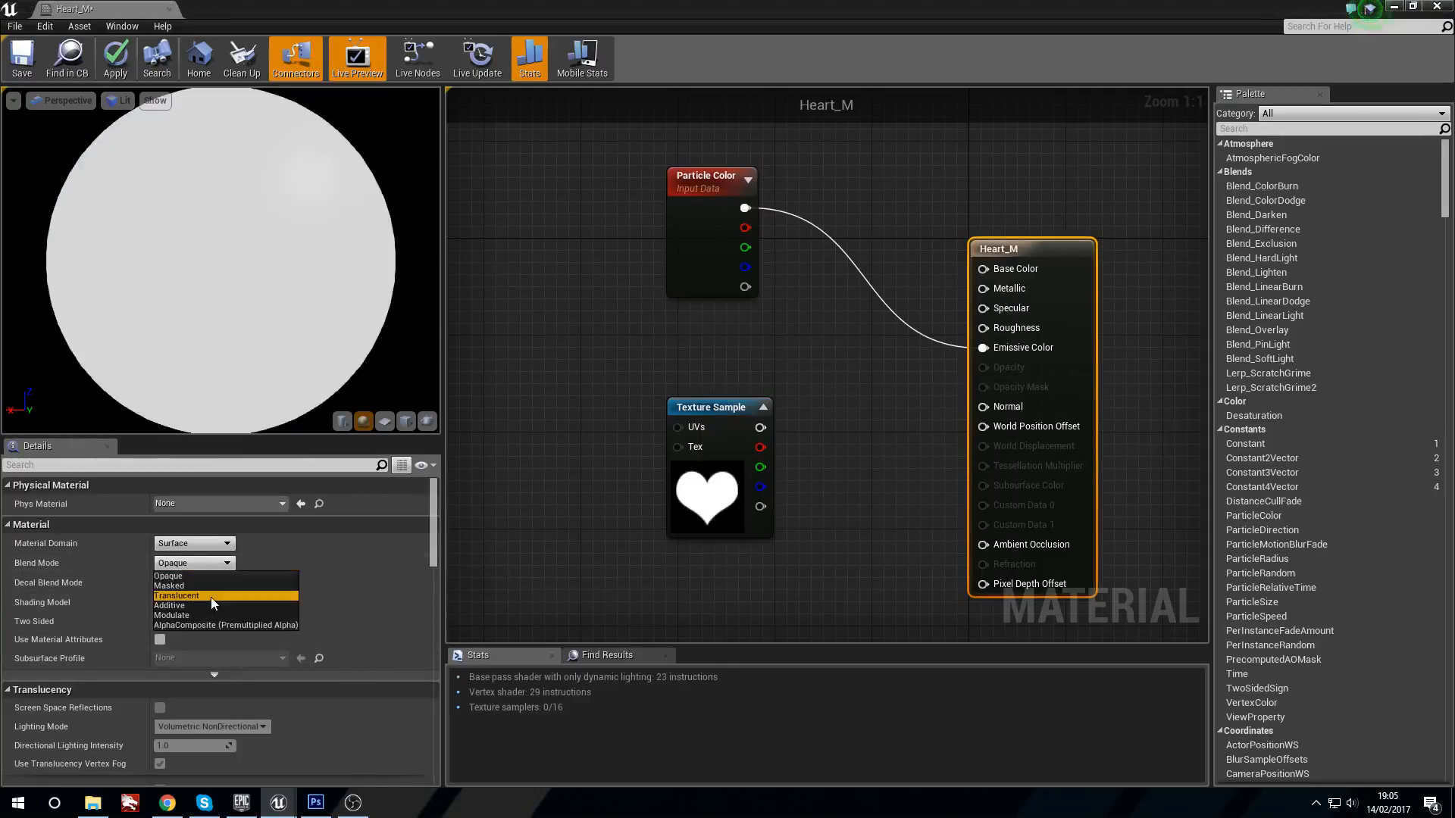
{"action": "left_click", "coordinate": [189, 602]}
Multiply the Particle Color alpha by the heart texture's color output and connect the result to Opacity.
{"action": "left_click_drag", "start_coordinate": [709, 516], "coordinate": [661, 528]}
{"action": "left_click", "coordinate": [847, 424]}
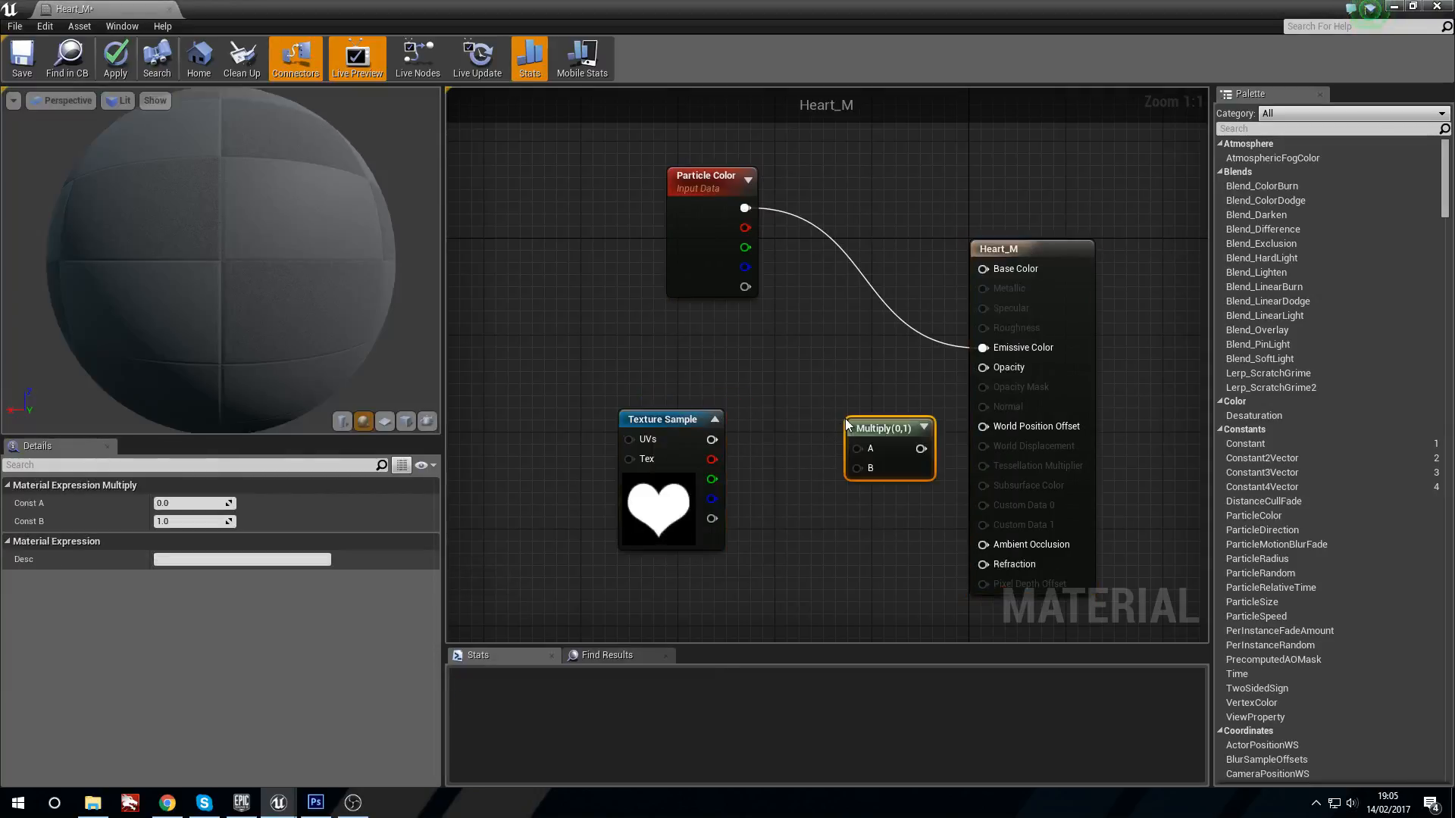
{"action": "left_click_drag", "start_coordinate": [712, 440], "coordinate": [854, 464]}
{"action": "left_click_drag", "start_coordinate": [744, 287], "coordinate": [1007, 369]}
{"action": "left_click_drag", "start_coordinate": [660, 414], "coordinate": [708, 414]}
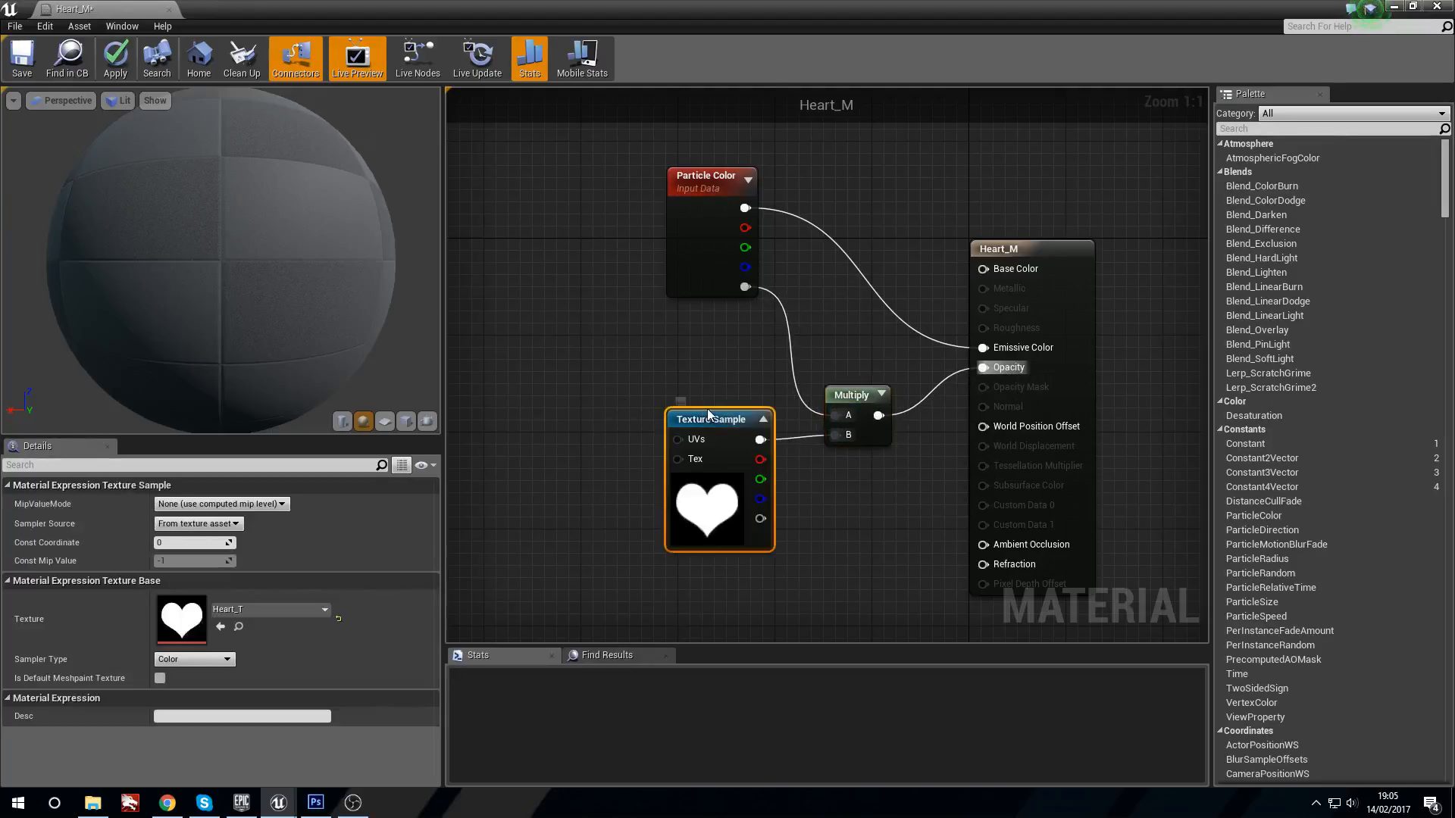
Preview the heart material on a plane mesh and apply the changes to Heart_M.
{"action": "left_click", "coordinate": [385, 421]}
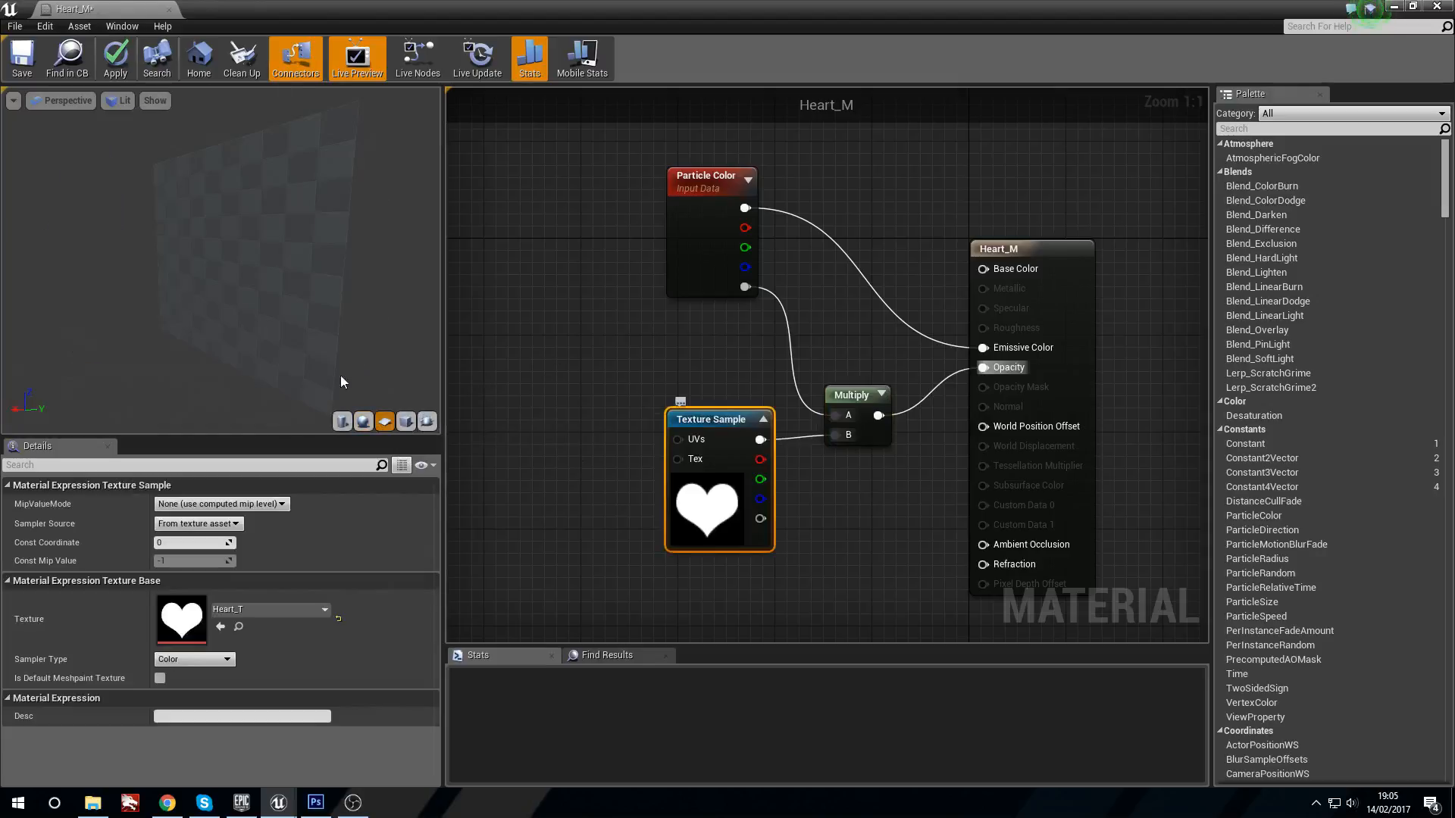
{"action": "left_click_drag", "start_coordinate": [221, 257], "coordinate": [353, 480]}
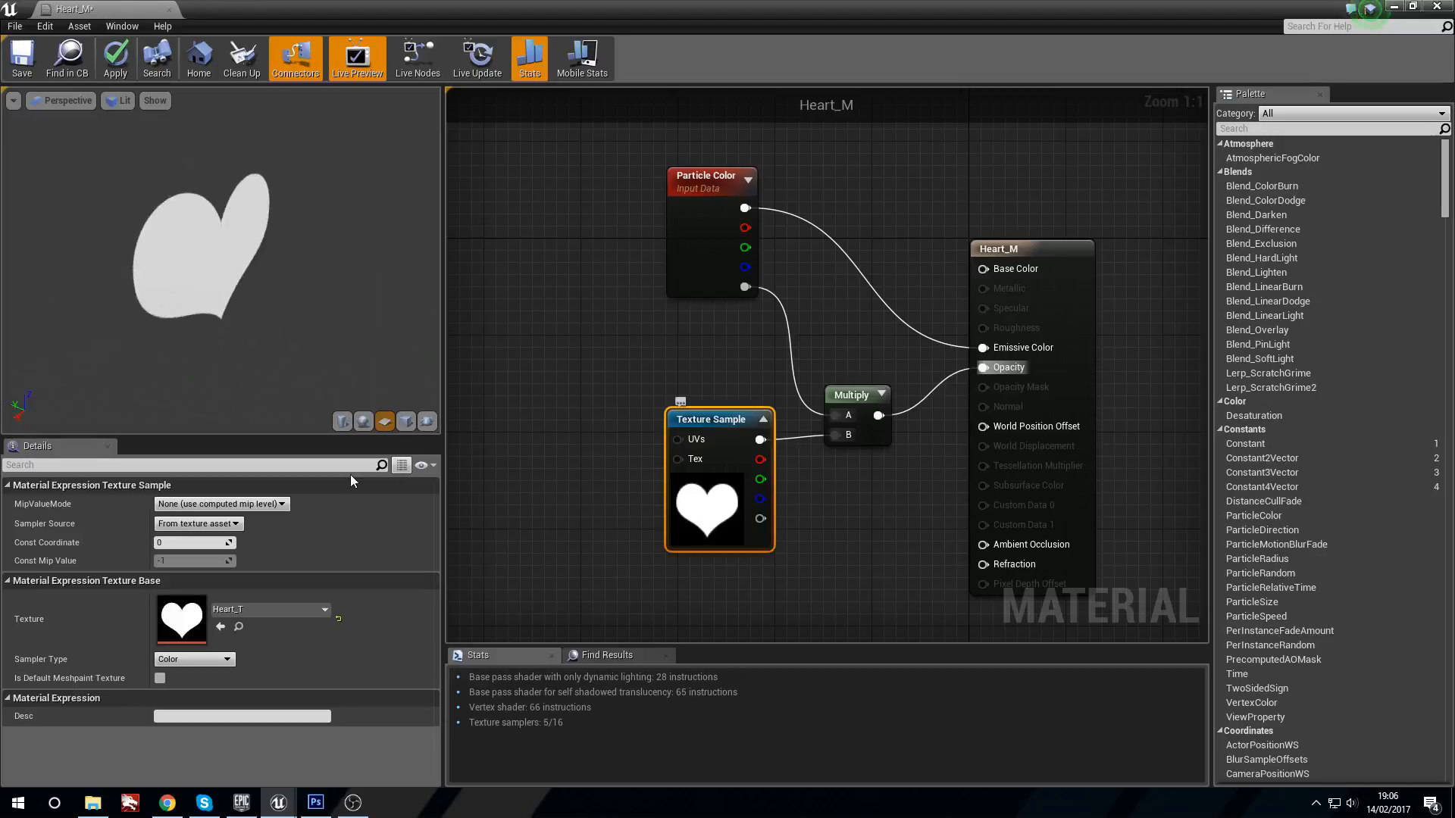
{"action": "left_click", "coordinate": [363, 422]}
{"action": "left_click_drag", "start_coordinate": [272, 292], "coordinate": [356, 299]}
{"action": "left_click", "coordinate": [385, 421]}
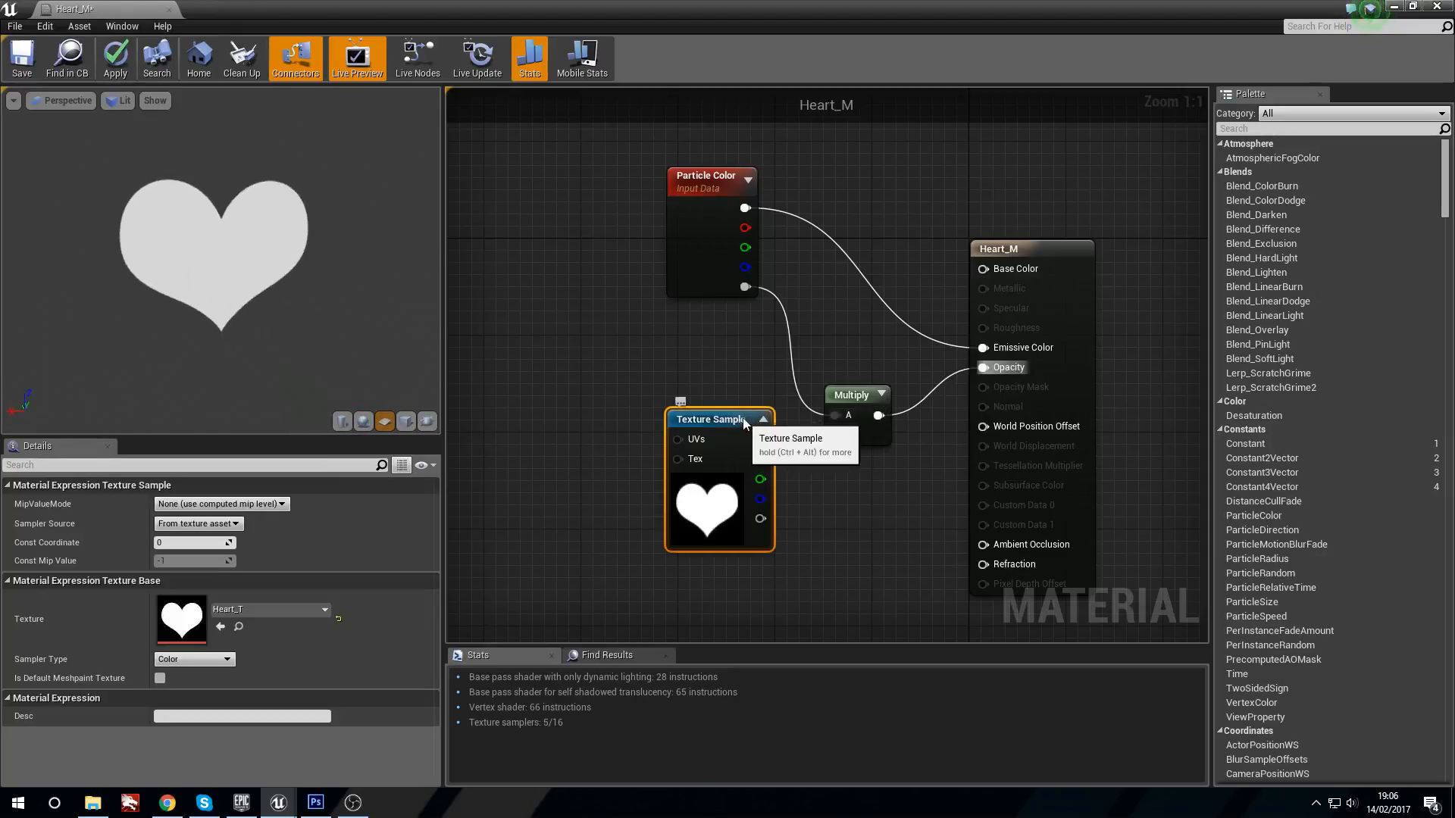
{"action": "left_click_drag", "start_coordinate": [747, 418], "coordinate": [747, 406]}
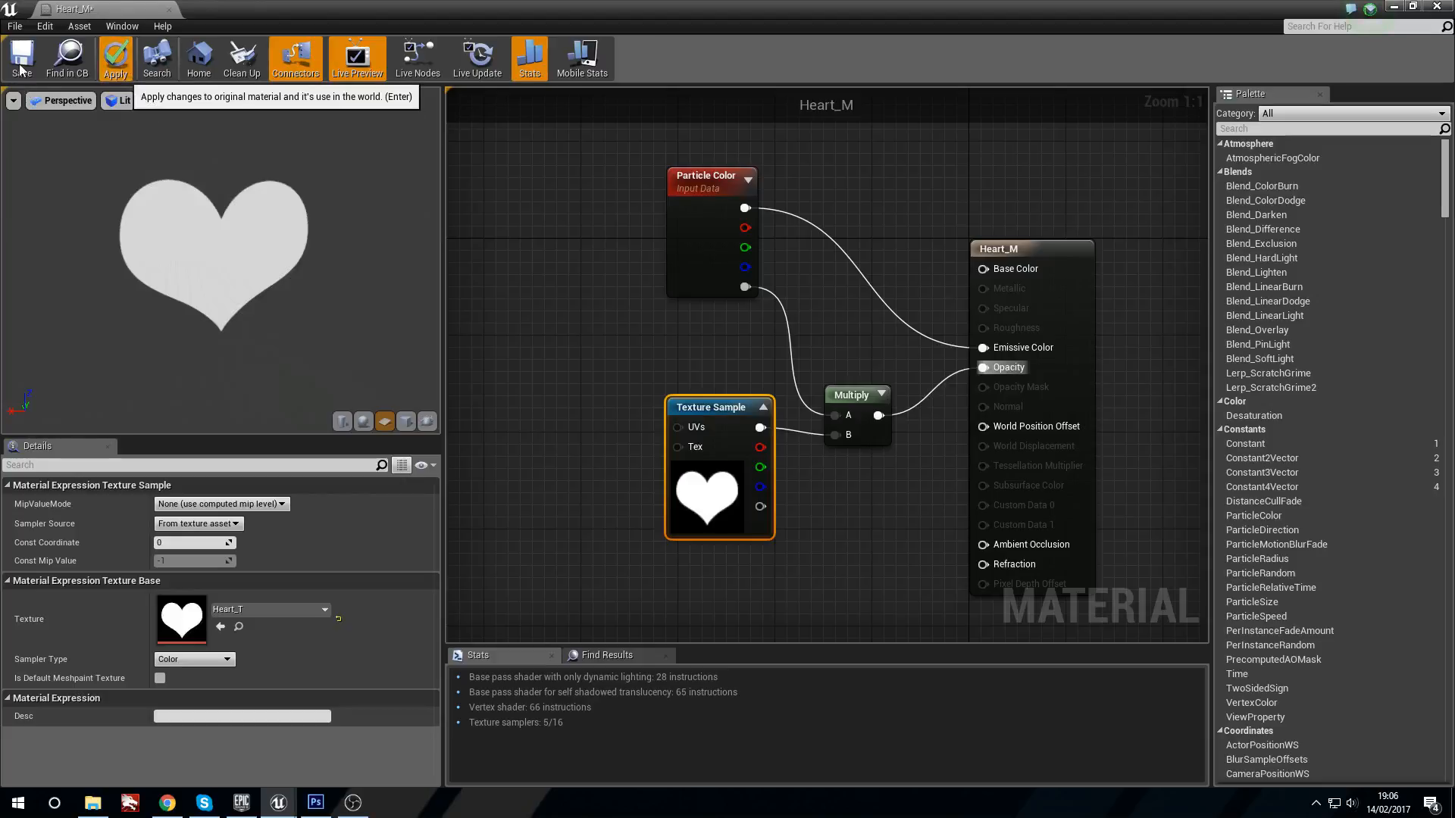
{"action": "left_click", "coordinate": [121, 65]}
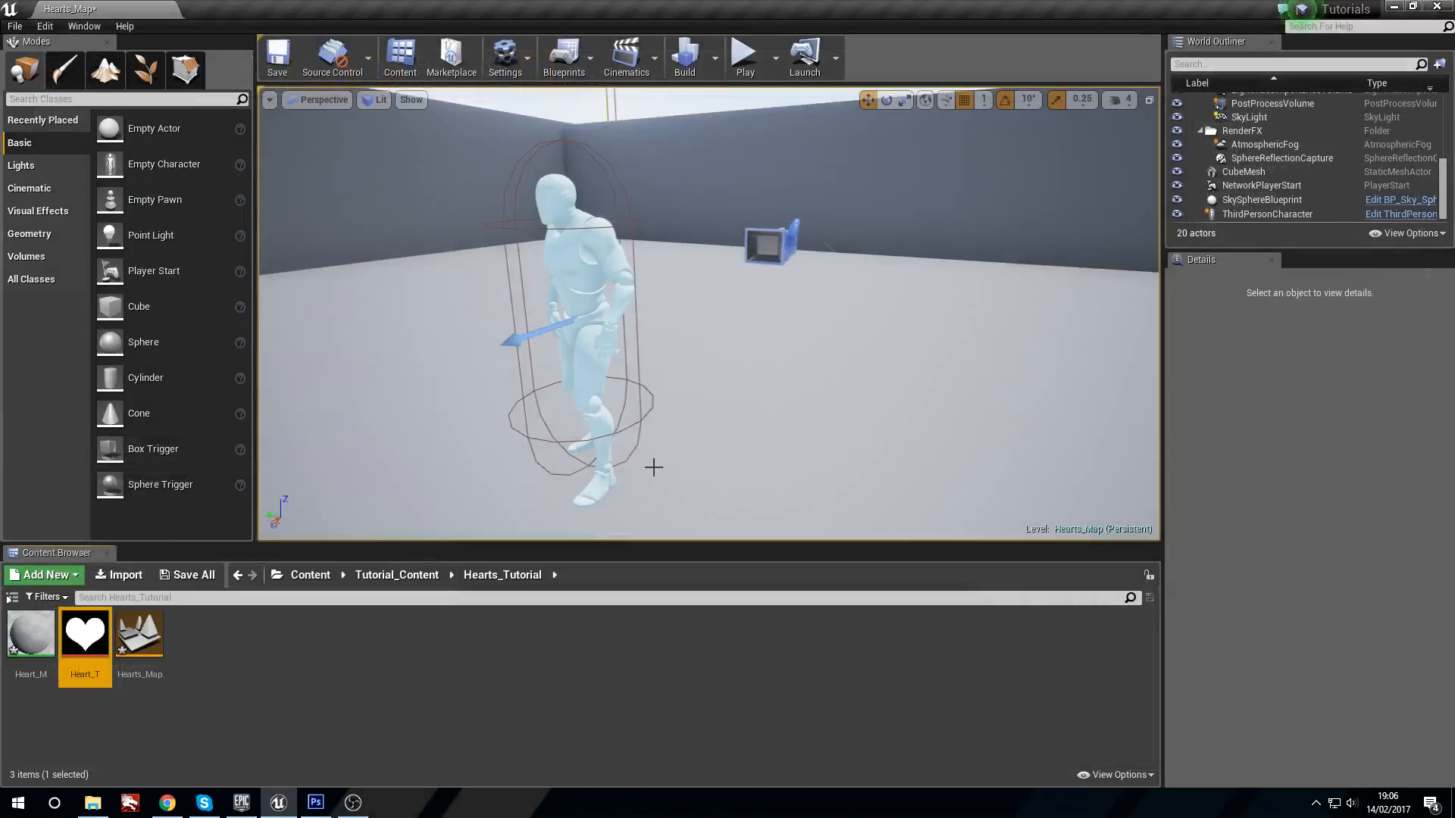
Create a particle system named Hearts_P in the Hearts_Tutorial folder.
{"action": "right_click", "coordinate": [275, 662]}
{"action": "left_click", "coordinate": [382, 494]}
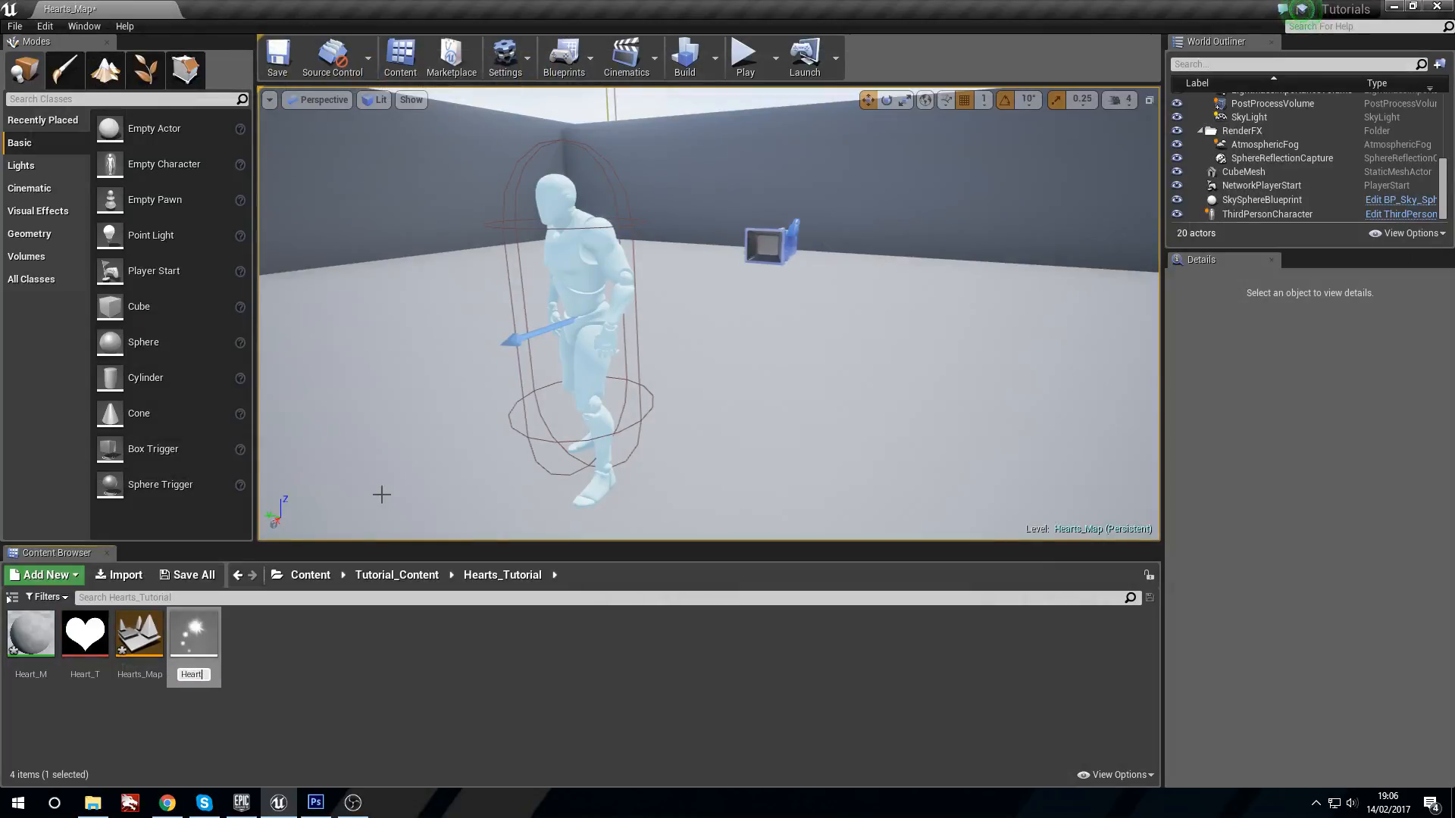
{"action": "type", "text": "Hearts_P"}
{"action": "key", "text": "Return"}
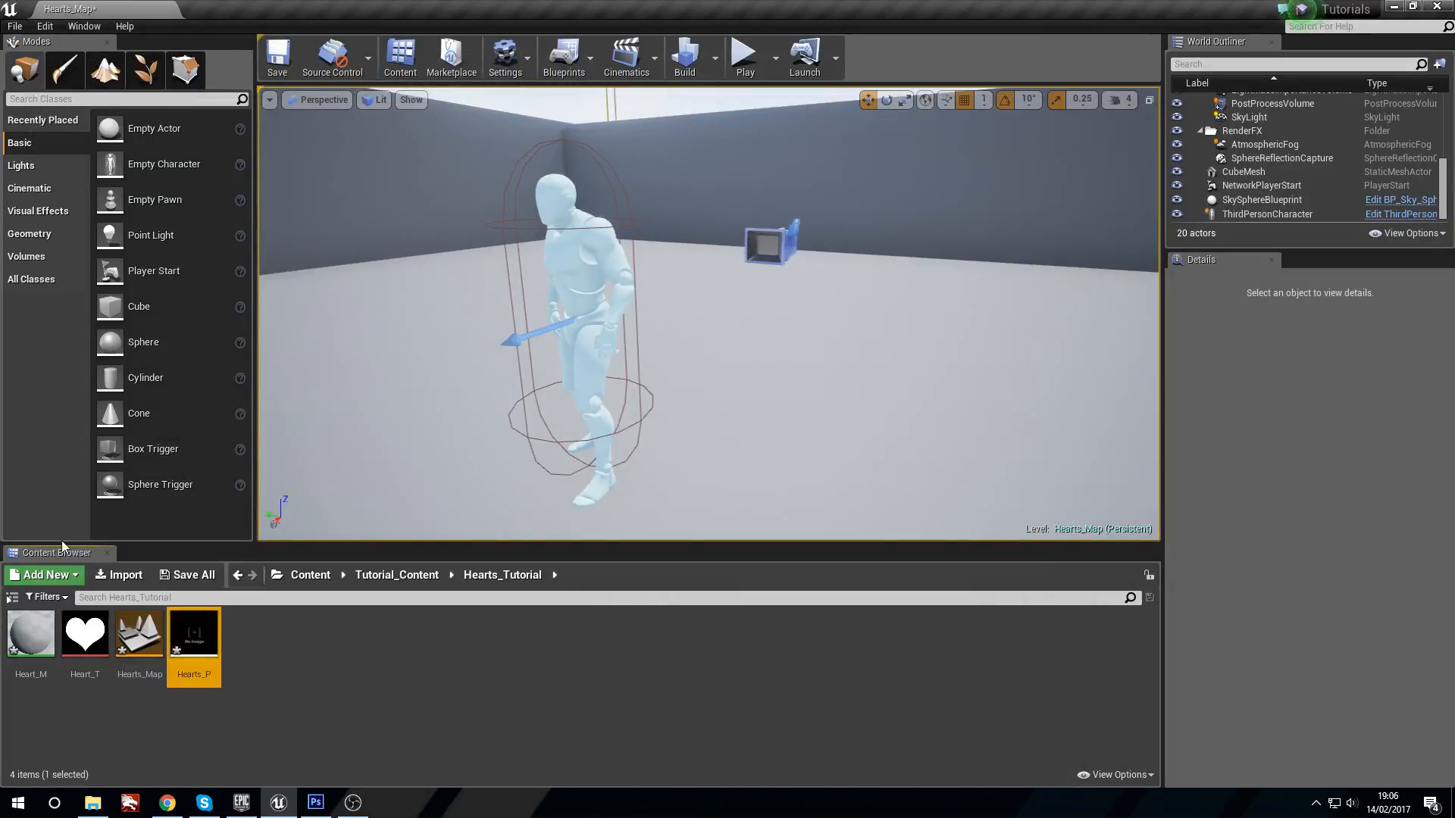
Open Hearts_P and assign the Heart_M material in the emitter's Required module.
{"action": "double_click", "coordinate": [194, 634]}
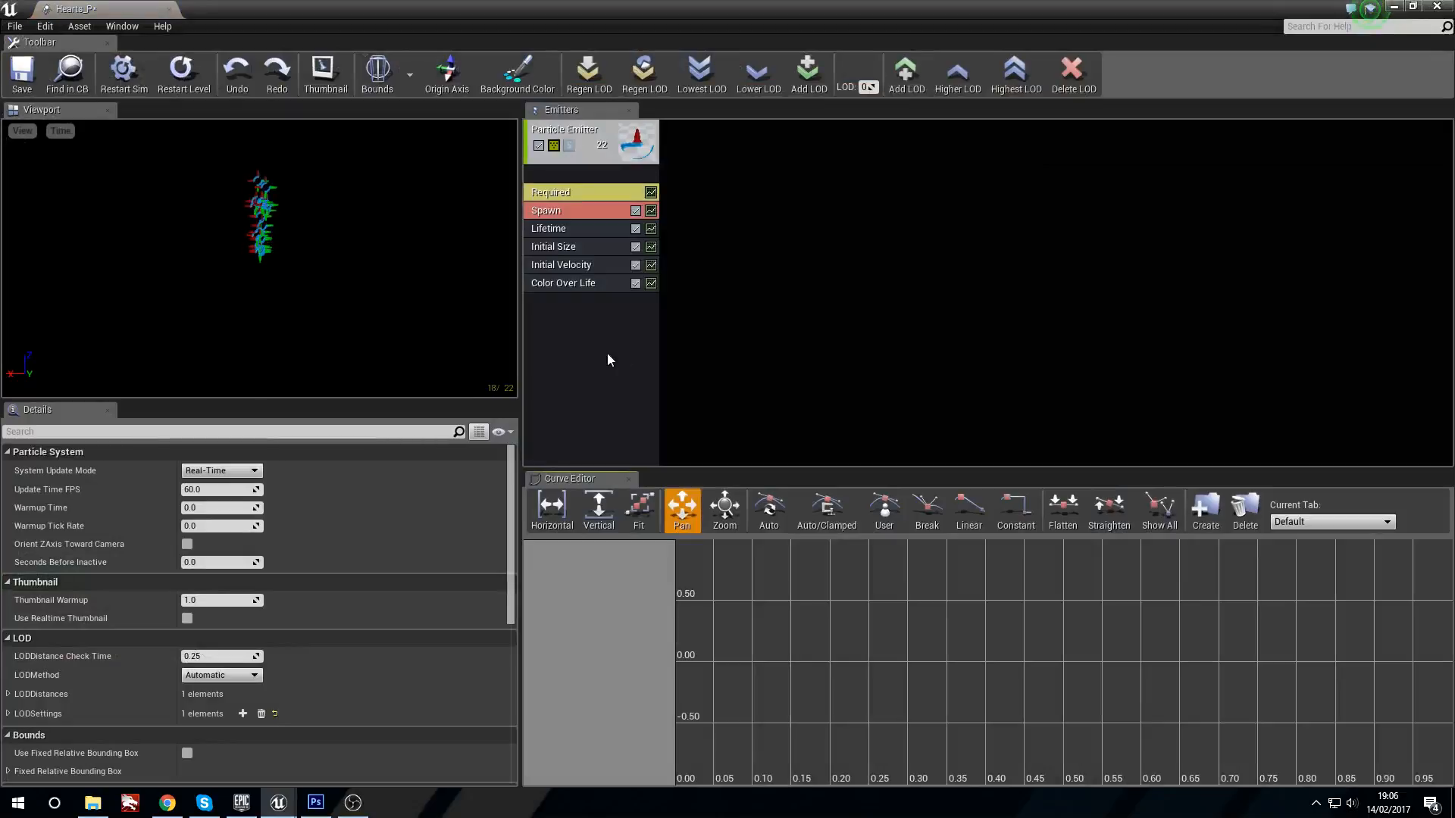
{"action": "left_click", "coordinate": [590, 188]}
{"action": "left_click", "coordinate": [302, 480]}
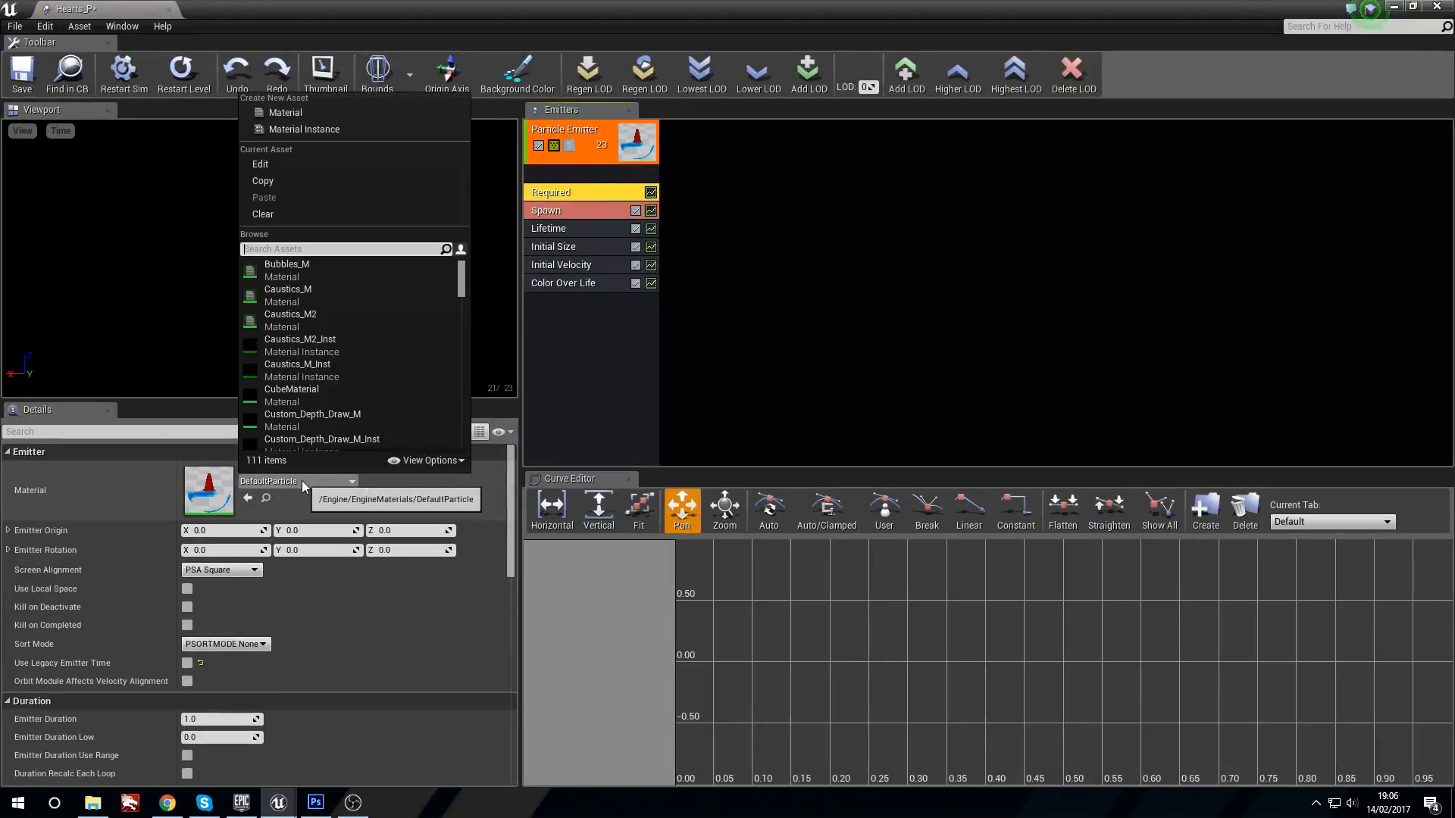
{"action": "type", "text": "Heart"}
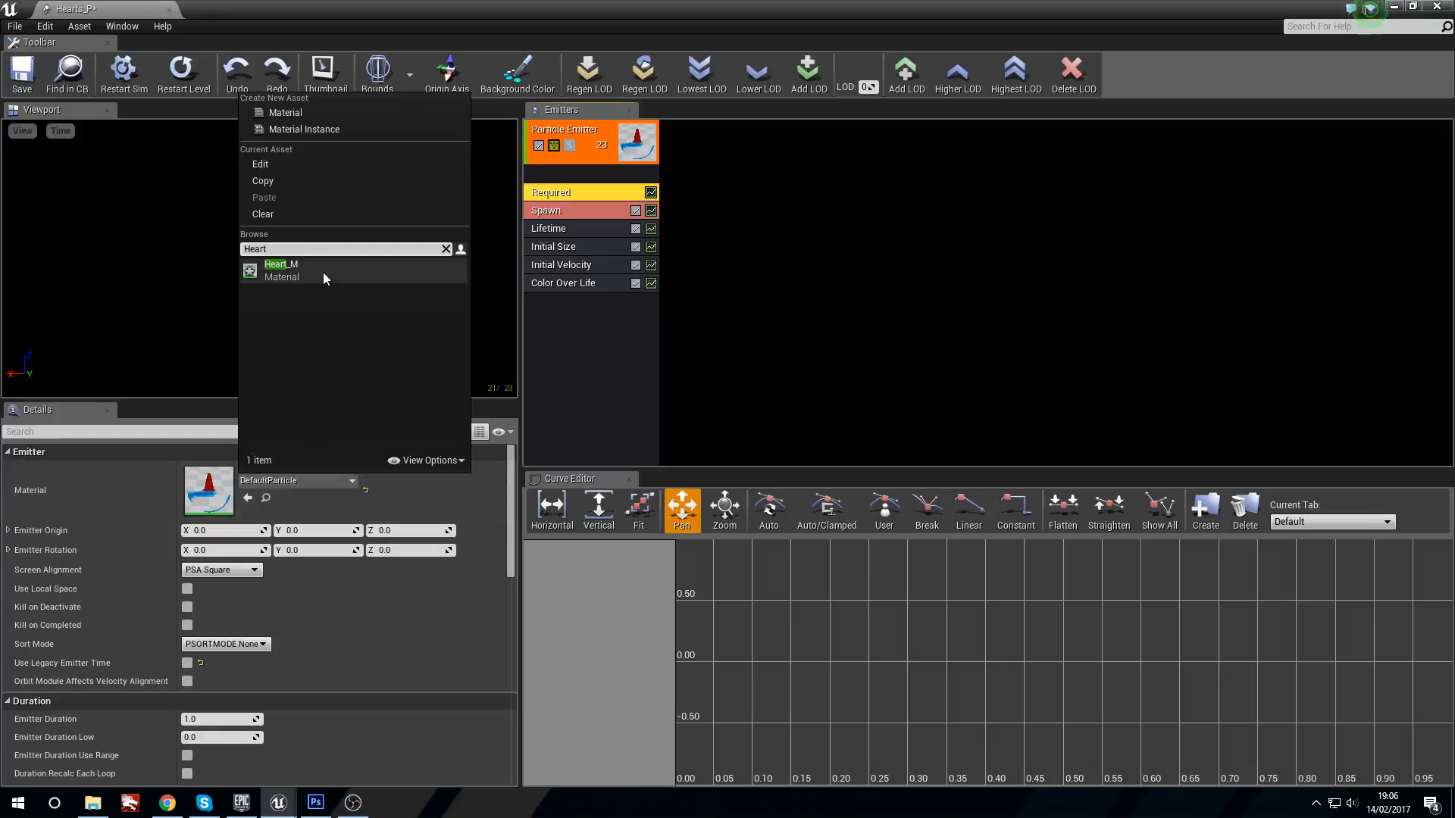
{"action": "left_click", "coordinate": [323, 271]}
Set the emitter's Emitter Loops to 1 in the Required module.
{"action": "scroll", "coordinate": [250, 656], "scroll_direction": "down", "scroll_amount": 1}
{"action": "scroll", "coordinate": [333, 659], "scroll_direction": "down", "scroll_amount": 3}
{"action": "left_click", "coordinate": [242, 648]}
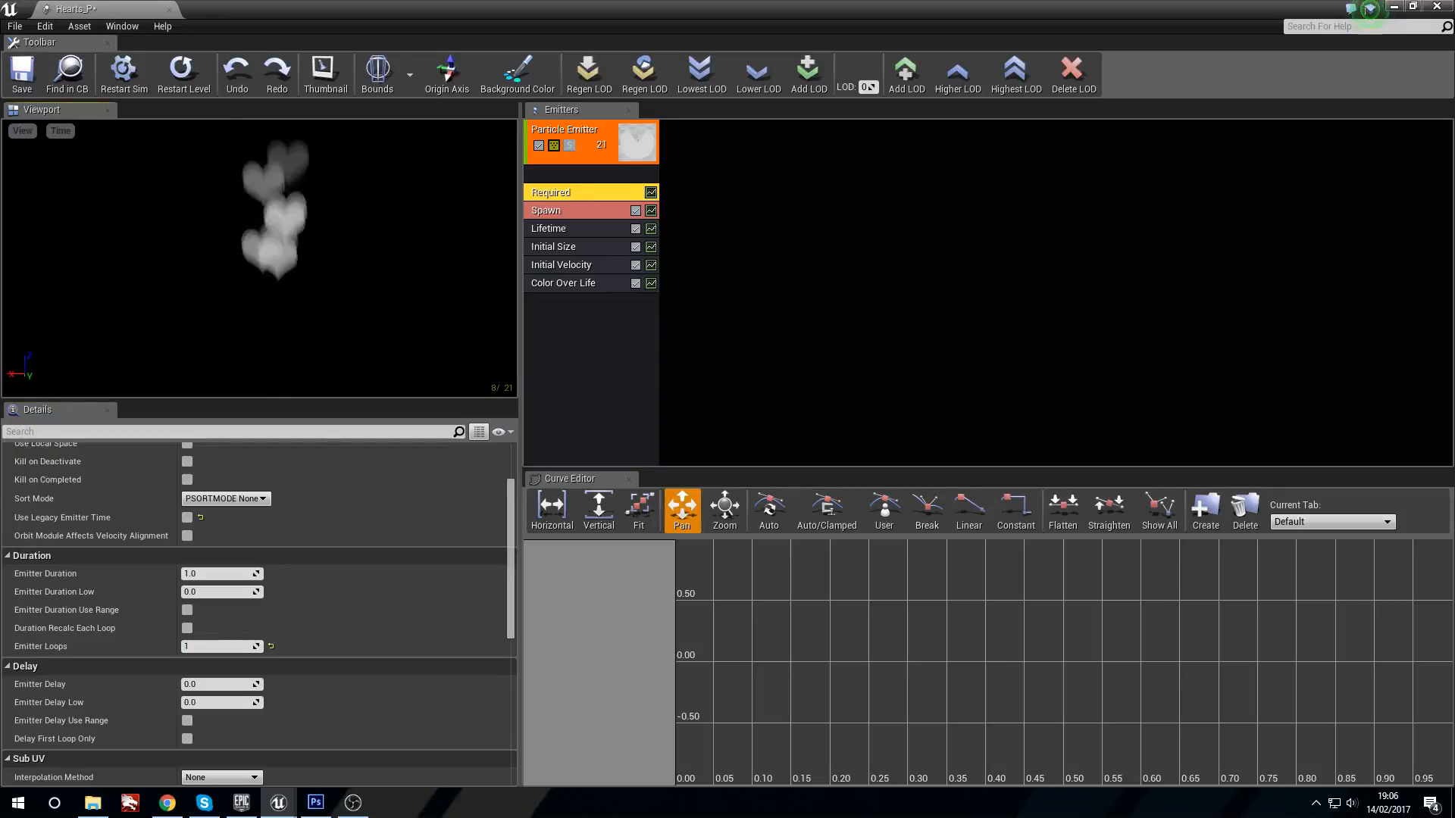
Set the Spawn module's constant rate to 0 and add a burst entry with a count of 1.
{"action": "left_click", "coordinate": [581, 217]}
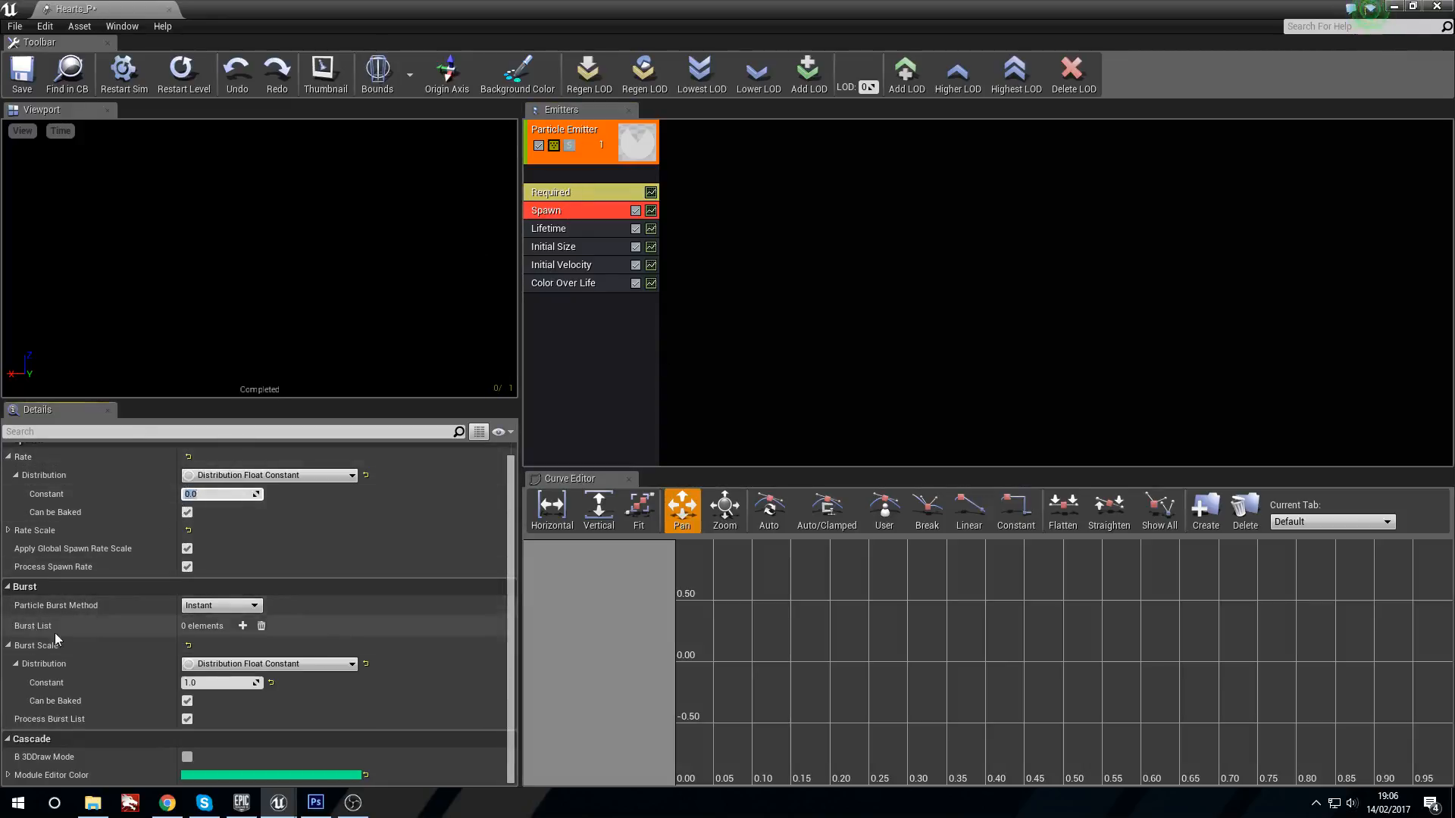
{"action": "left_click", "coordinate": [243, 626]}
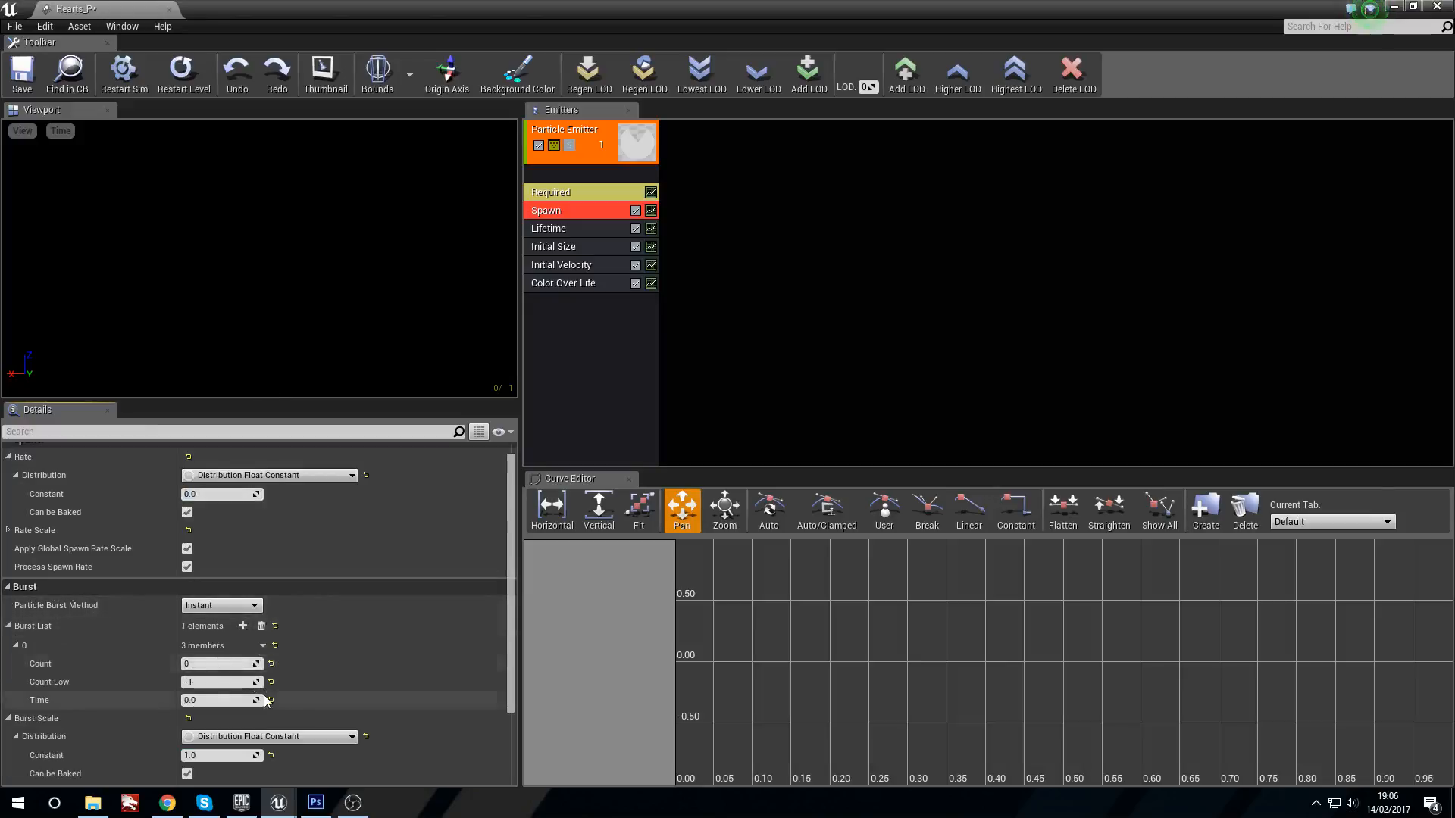
{"action": "left_click", "coordinate": [225, 666]}
{"action": "type", "text": "1"}
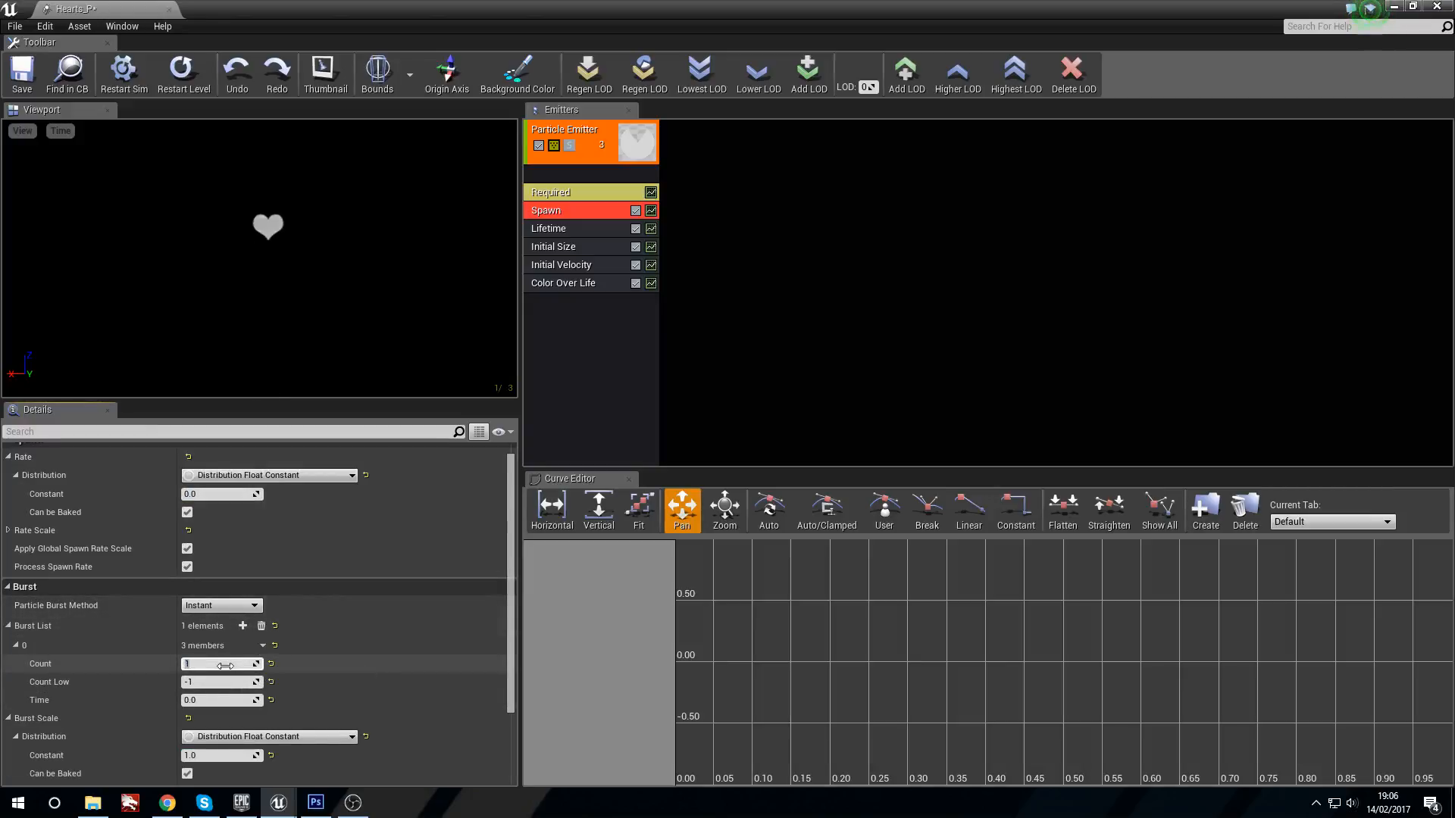
Change the Initial Size distribution to Distribution Vector Constant with X, Y and Z all set to 100.
{"action": "left_click", "coordinate": [571, 229]}
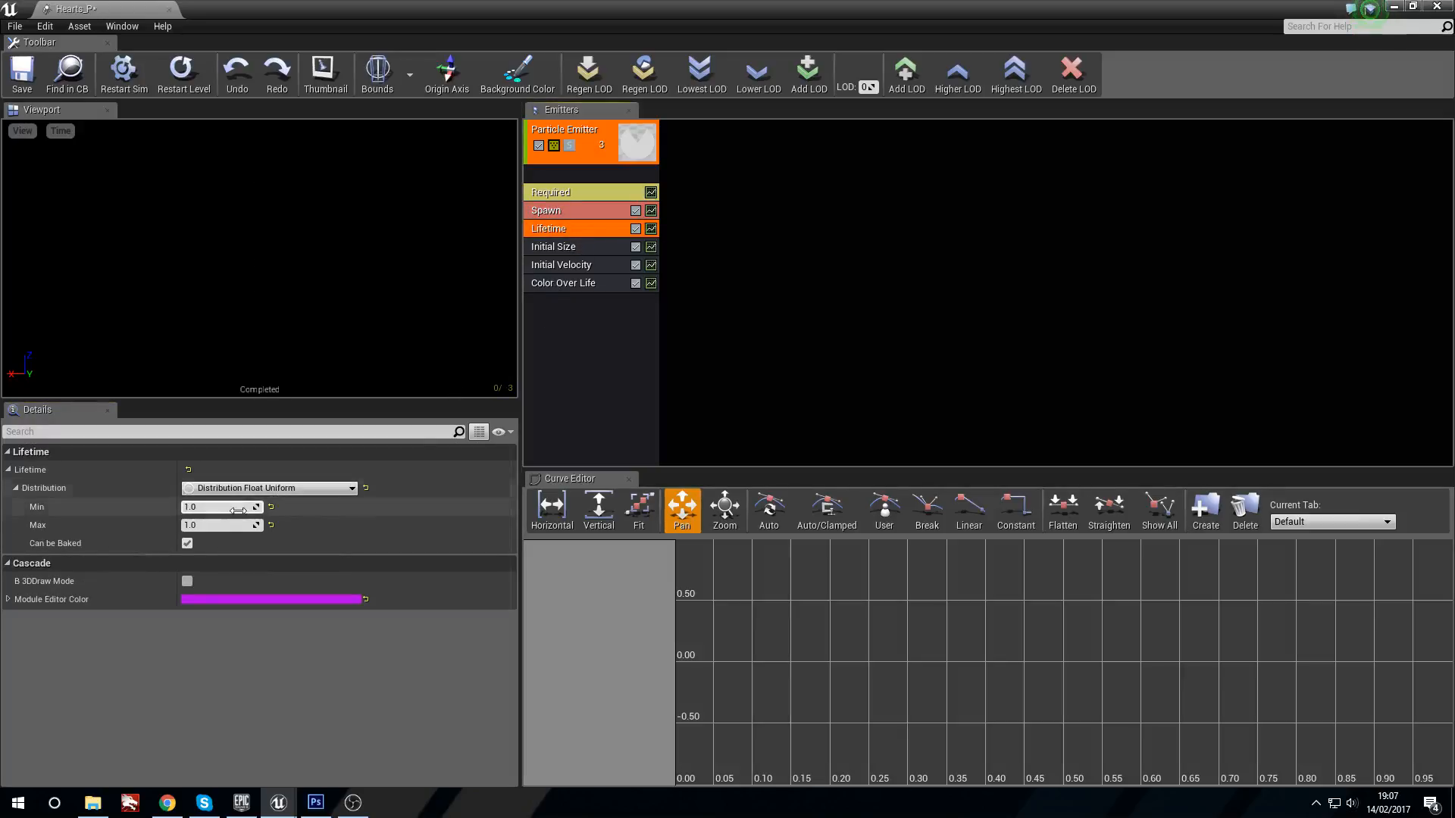
{"action": "left_click", "coordinate": [597, 247]}
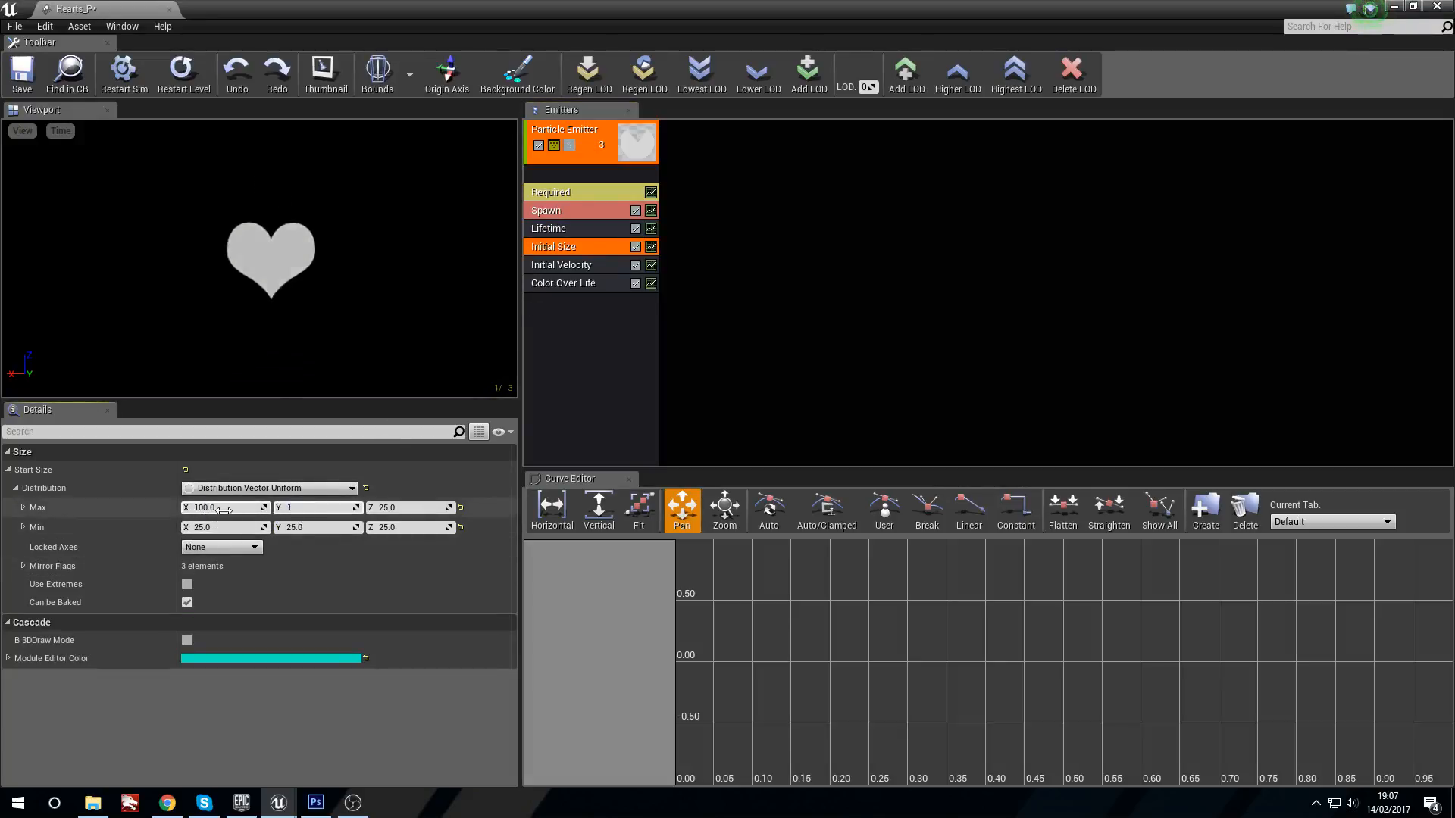
{"action": "left_click", "coordinate": [259, 489]}
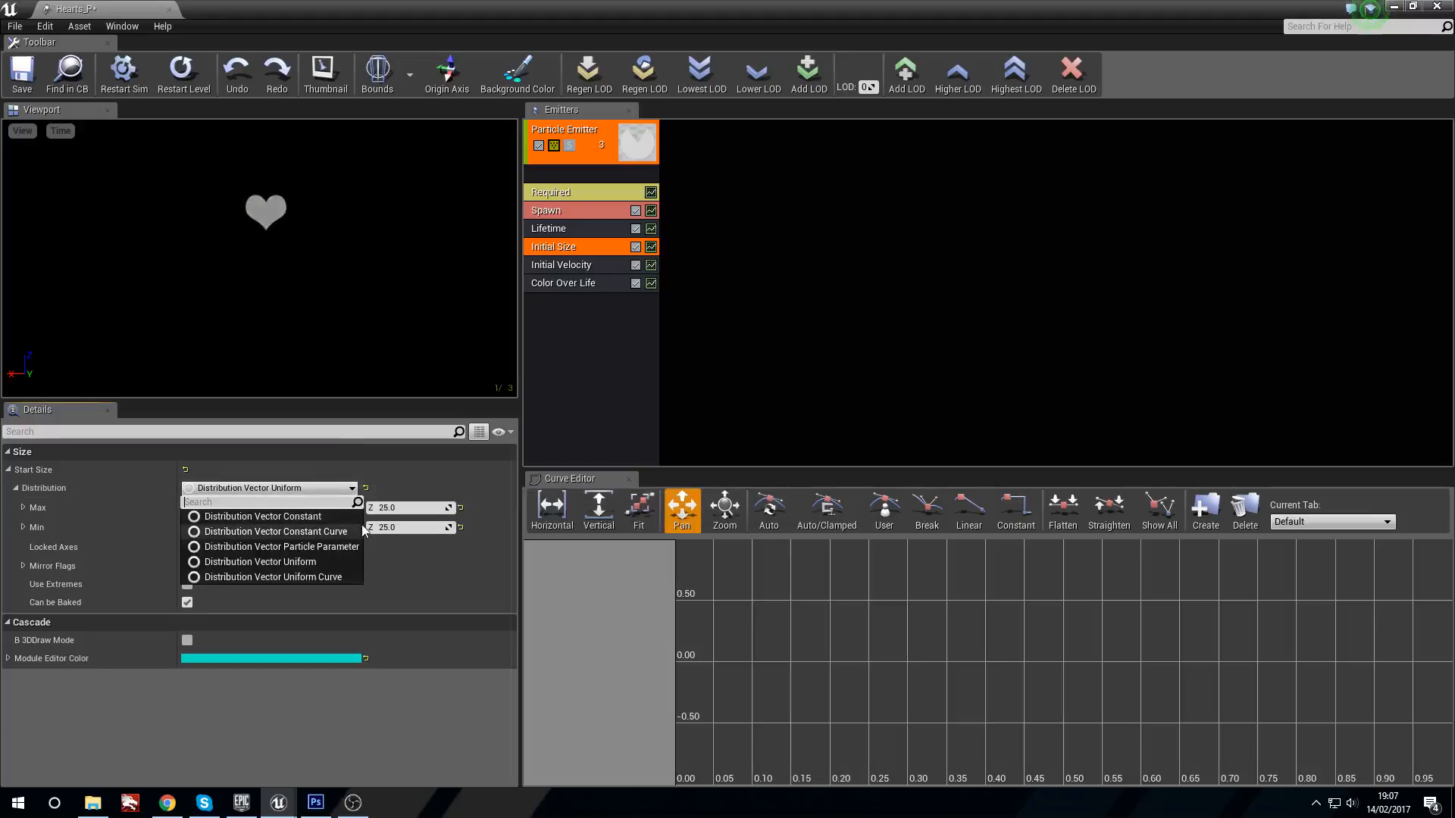
{"action": "left_click", "coordinate": [246, 516]}
{"action": "left_click", "coordinate": [240, 503]}
{"action": "type", "text": "10"}
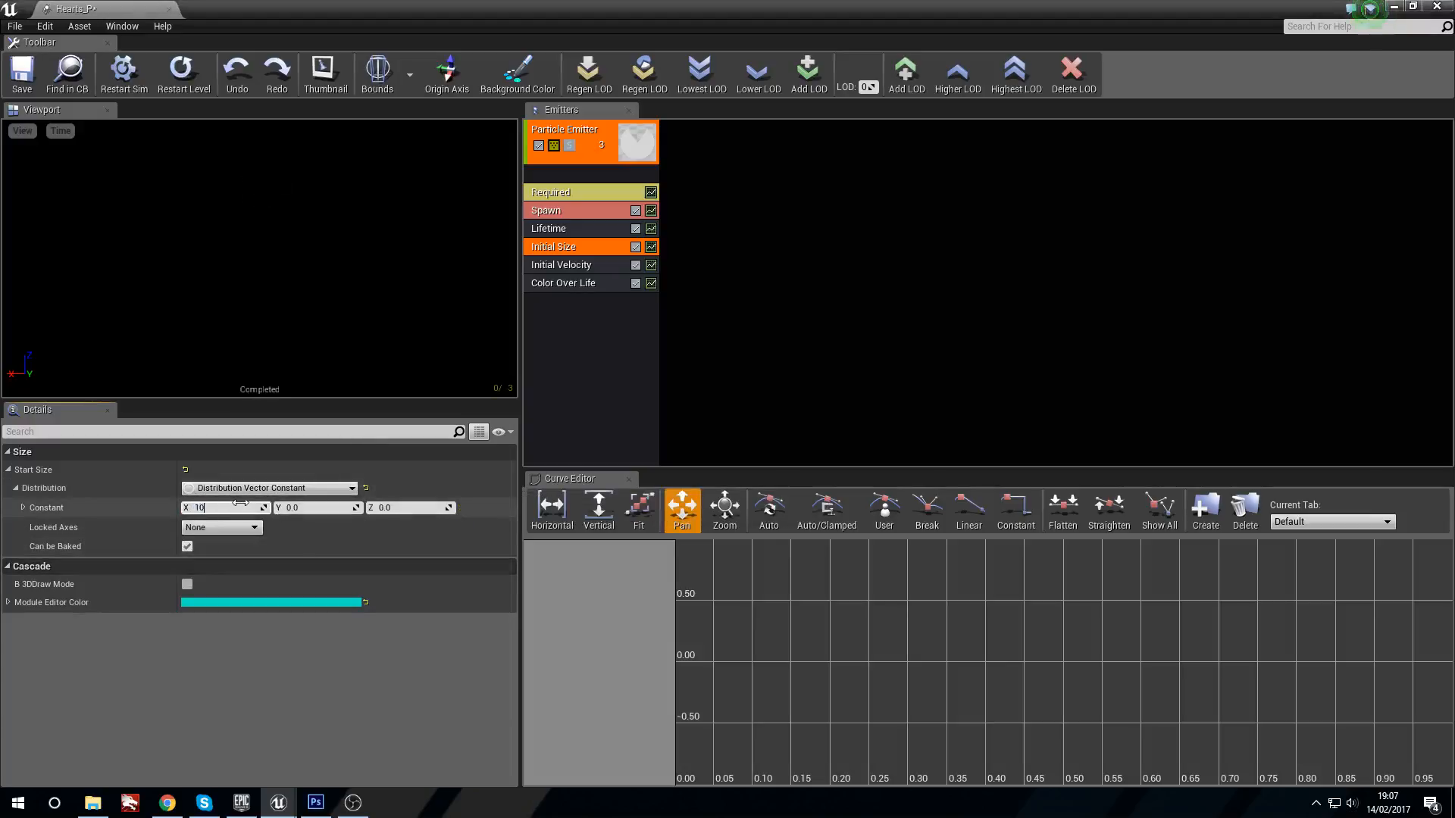
{"action": "type", "text": "0"}
{"action": "key", "text": "Tab"}
{"action": "type", "text": "100"}
{"action": "key", "text": "Tab"}
{"action": "type", "text": "100"}
{"action": "key", "text": "Return"}
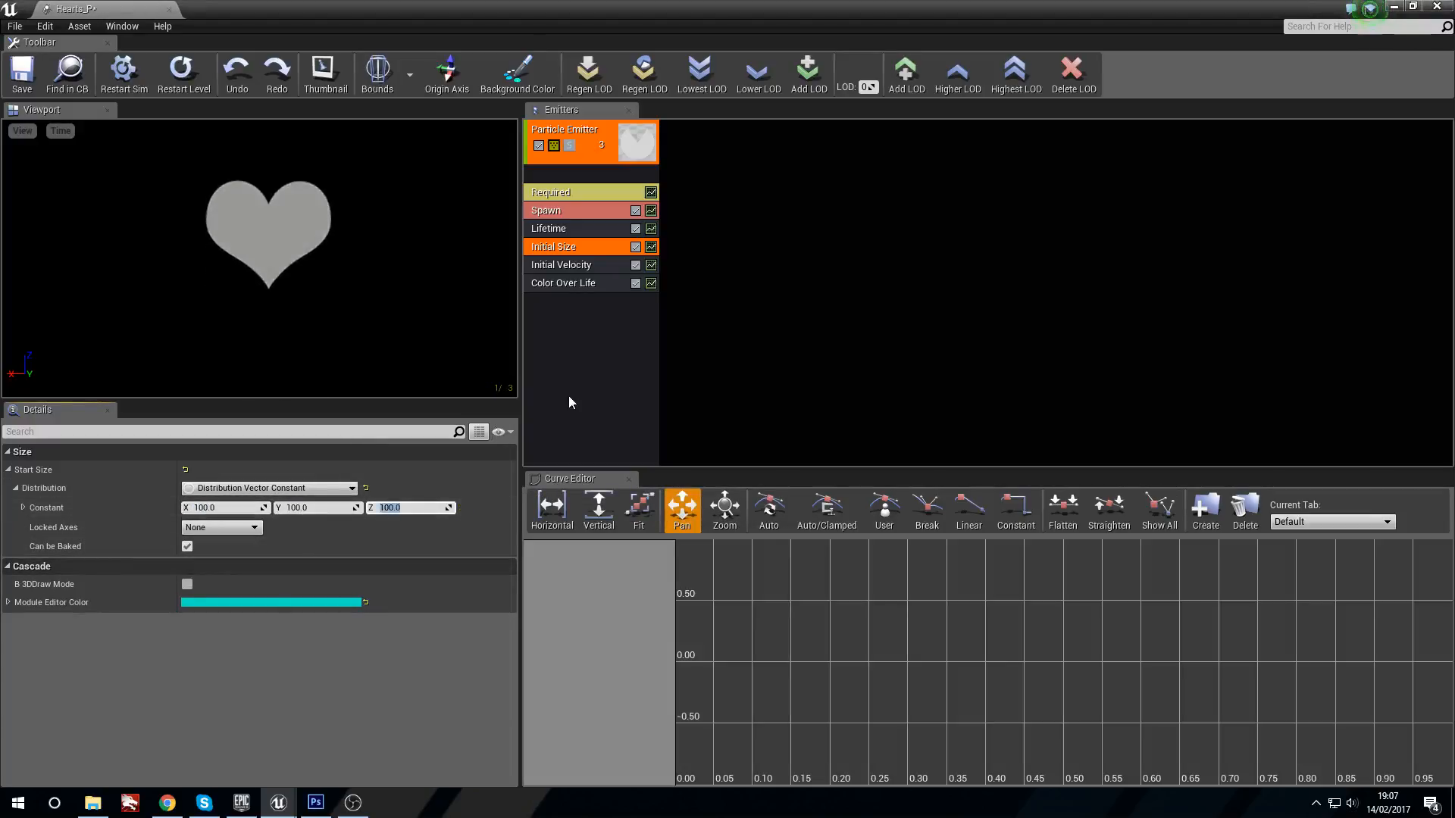
Set the first Color Over Life point to the saved pink swatch, with R 20, G 0 and B 12.
{"action": "left_click", "coordinate": [593, 267]}
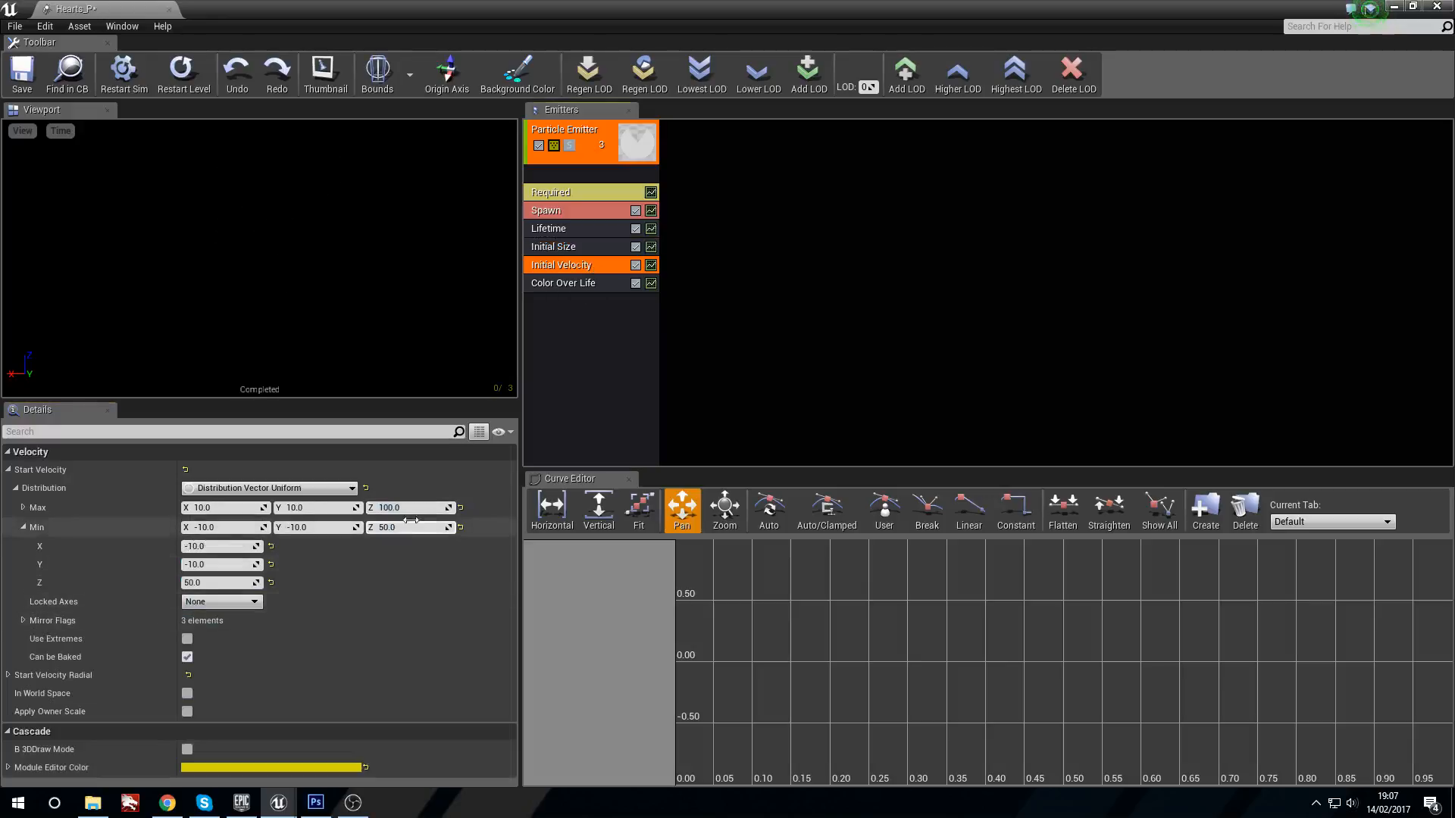
{"action": "left_click", "coordinate": [562, 284]}
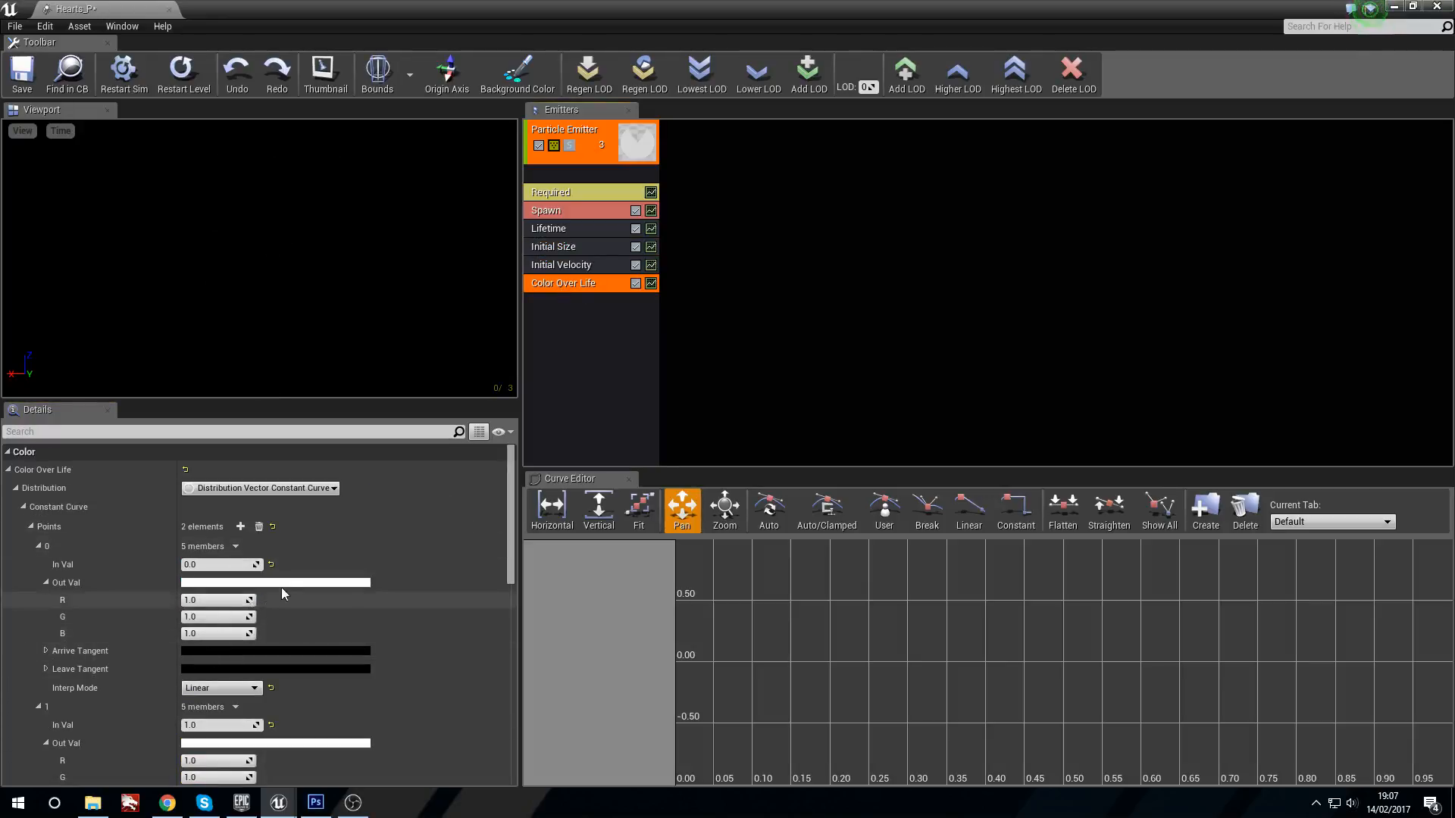
{"action": "left_click", "coordinate": [289, 582]}
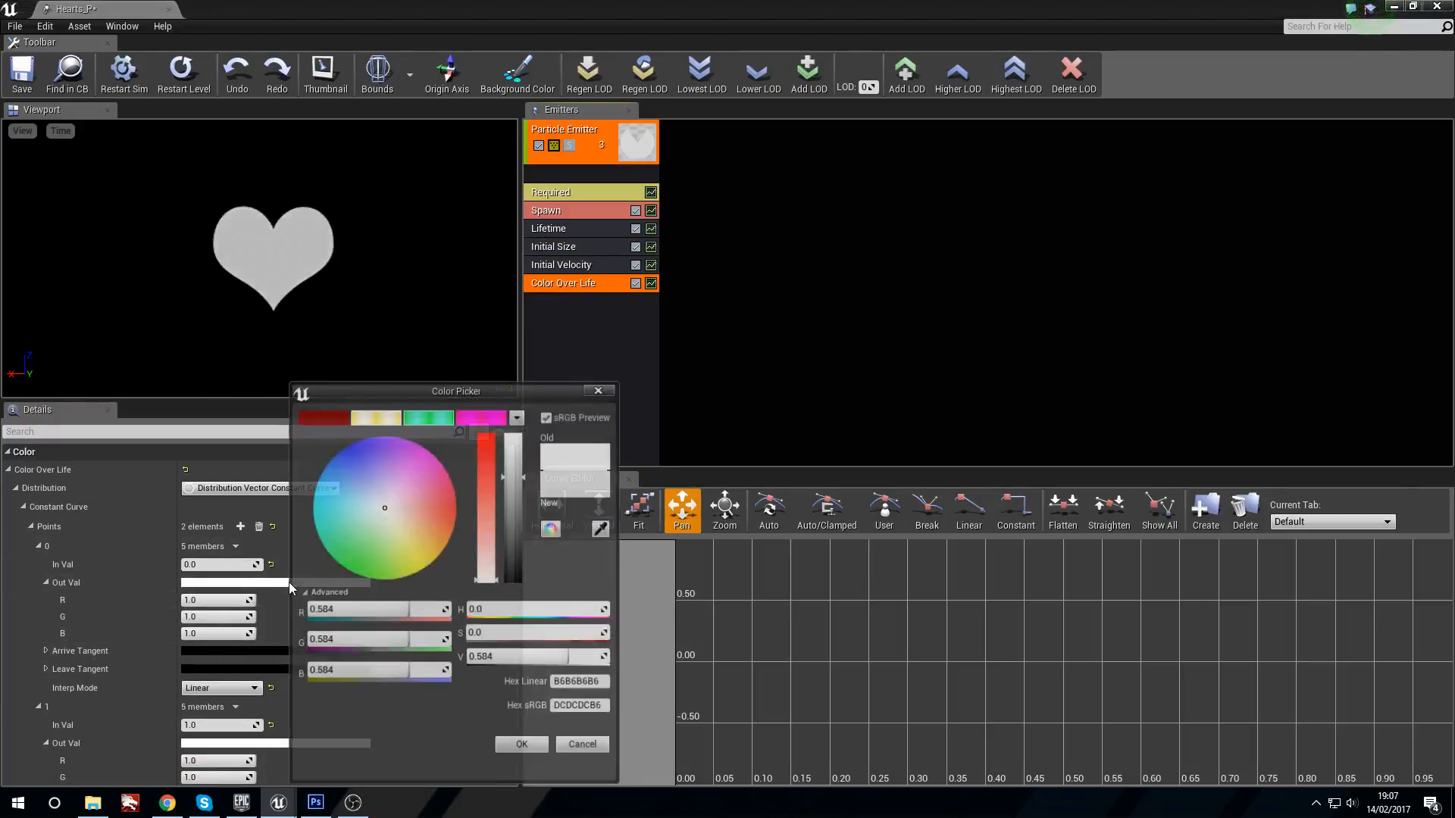
{"action": "left_click", "coordinate": [485, 421]}
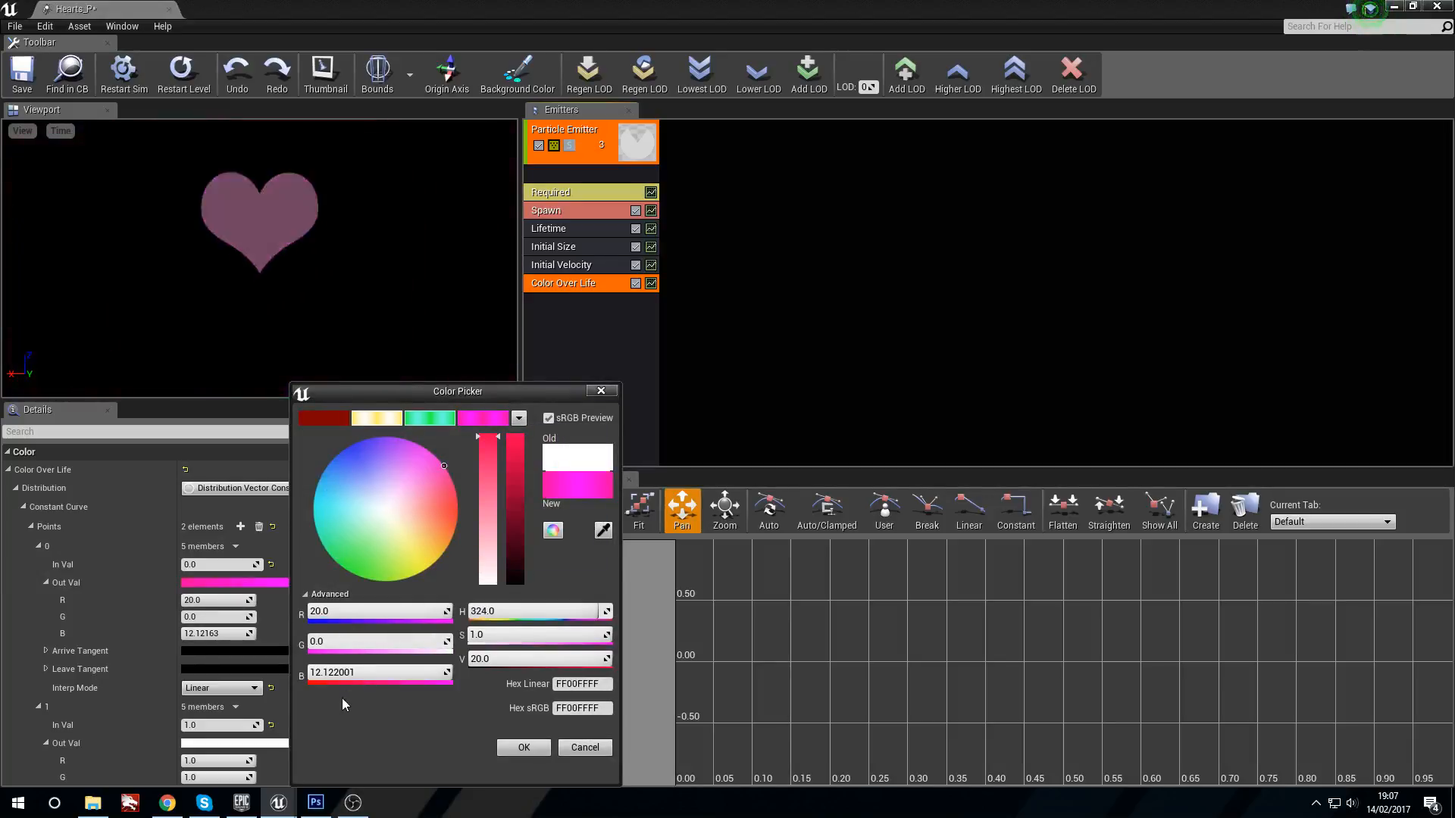
{"action": "left_click", "coordinate": [349, 672]}
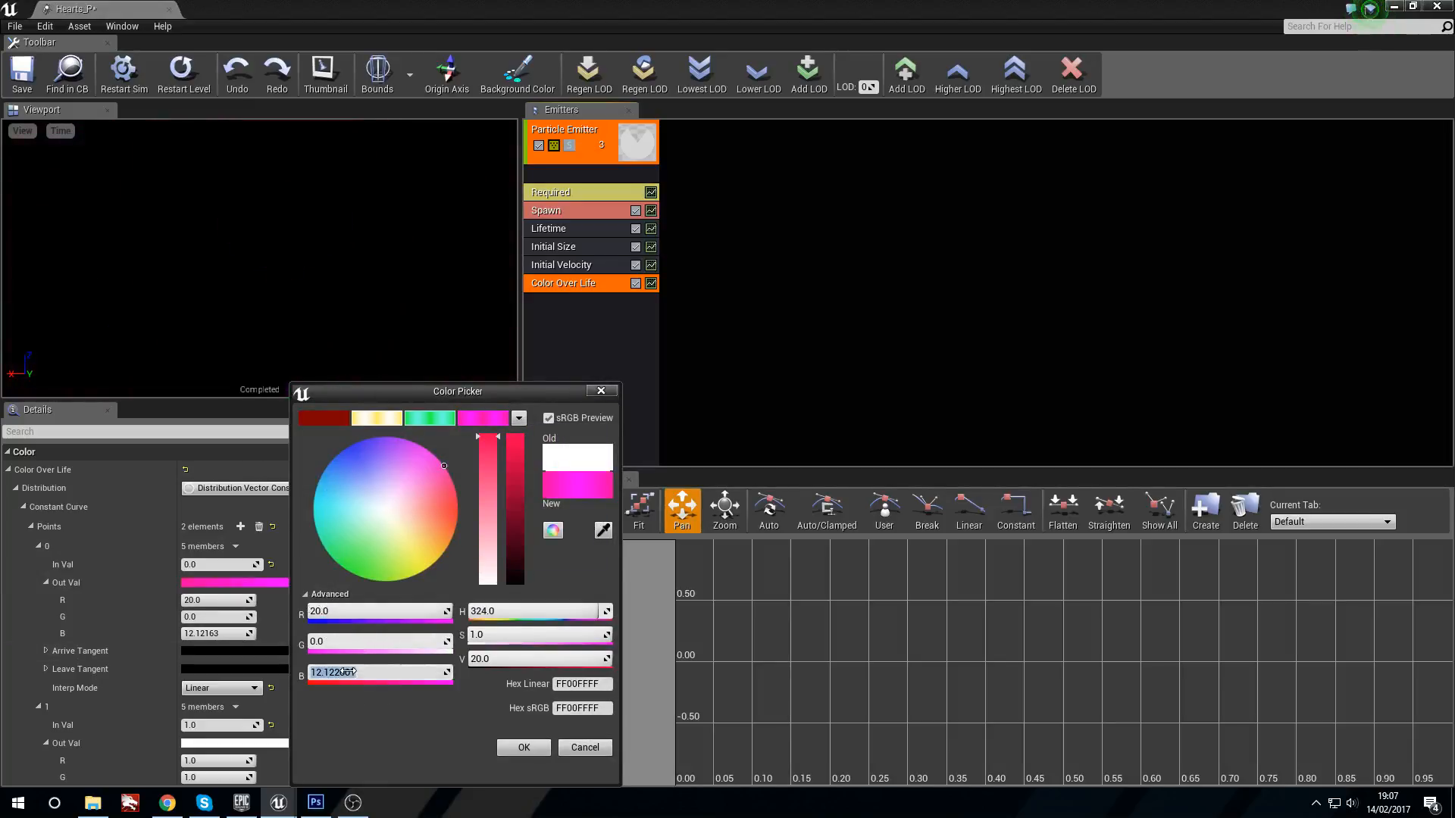
{"action": "type", "text": "12"}
{"action": "key", "text": "Return"}
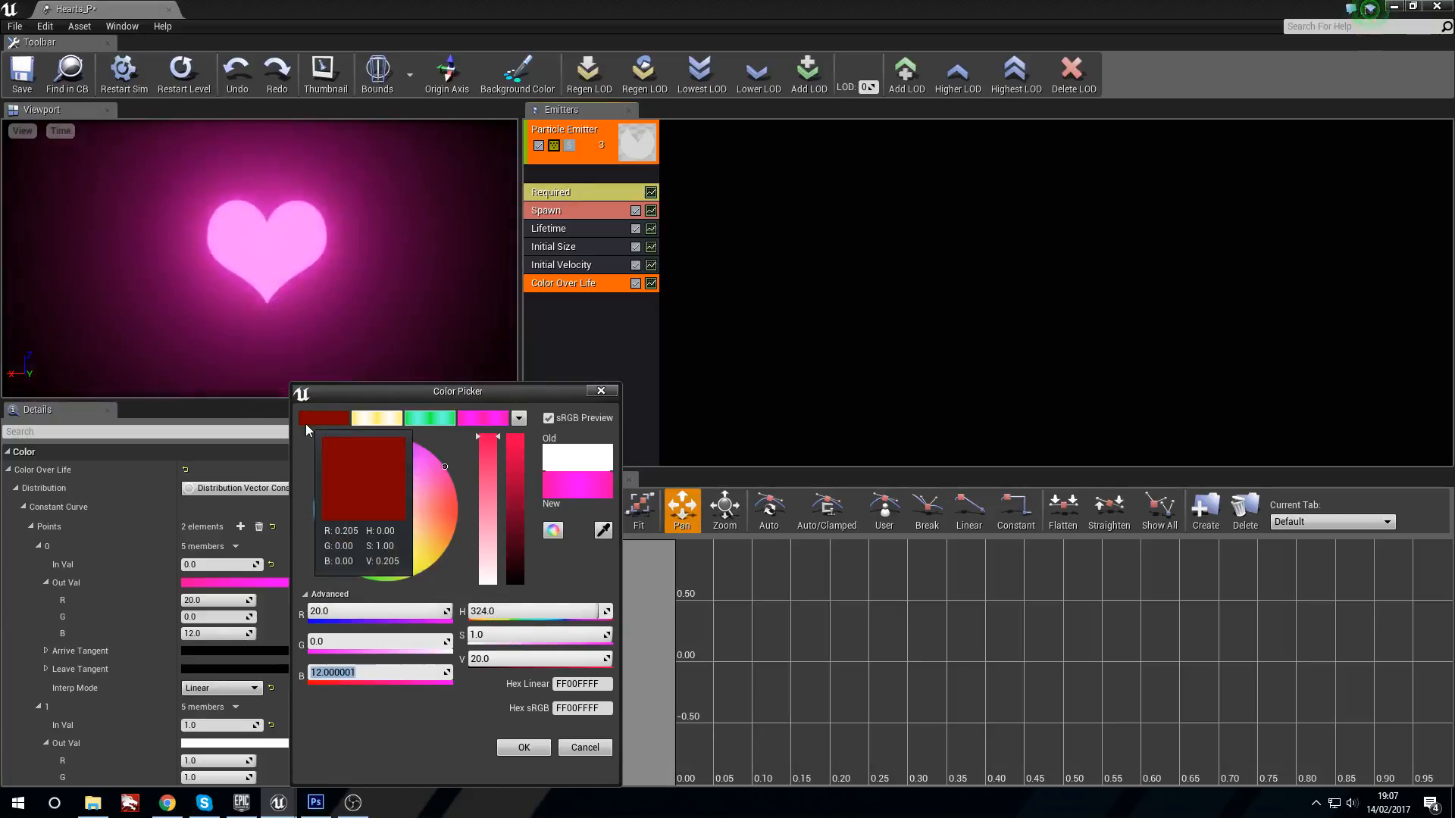
{"action": "left_click", "coordinate": [523, 747]}
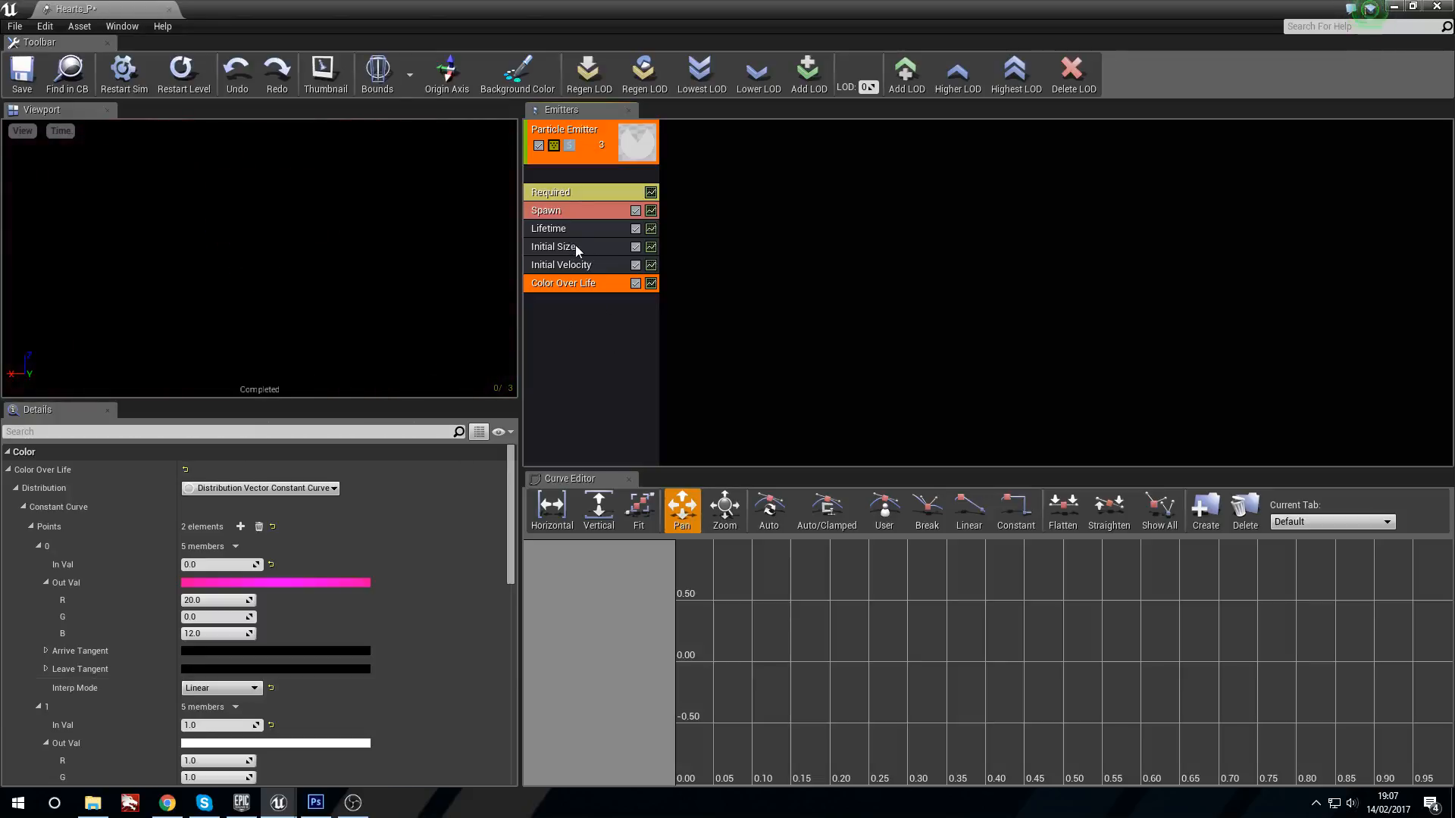
Set both the minimum and maximum particle lifetime to 2 in the Lifetime module.
{"action": "left_click", "coordinate": [583, 227]}
{"action": "left_click", "coordinate": [220, 507]}
{"action": "type", "text": "2"}
{"action": "left_click", "coordinate": [225, 523]}
{"action": "type", "text": "2"}
{"action": "left_click", "coordinate": [397, 261]}
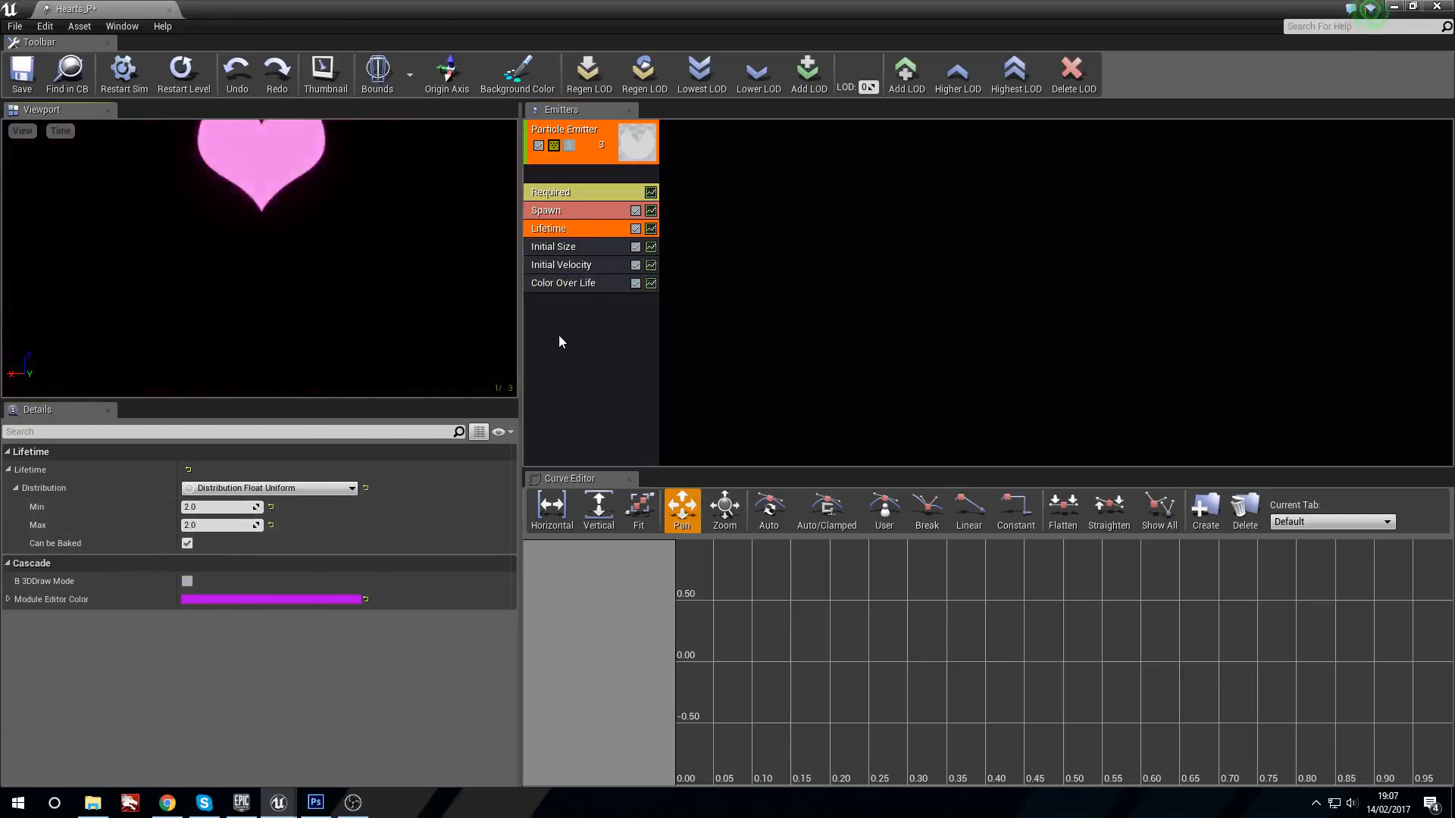
Add a third Alpha Over Life point and set the In/Out values to 0/0, 0.5/1 and 1/0.
{"action": "left_click", "coordinate": [591, 284]}
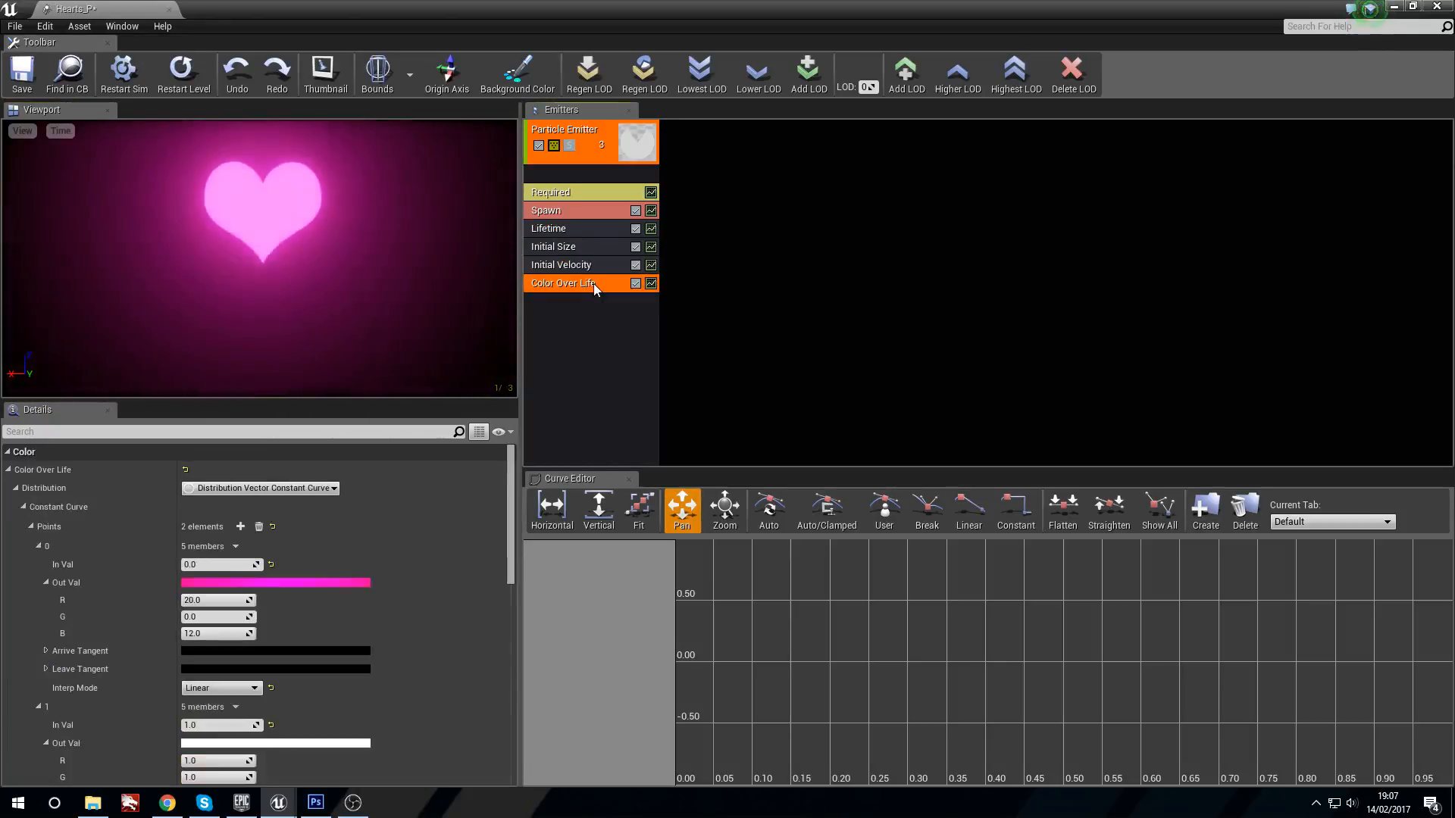
{"action": "scroll", "coordinate": [233, 621], "scroll_direction": "down", "scroll_amount": 5}
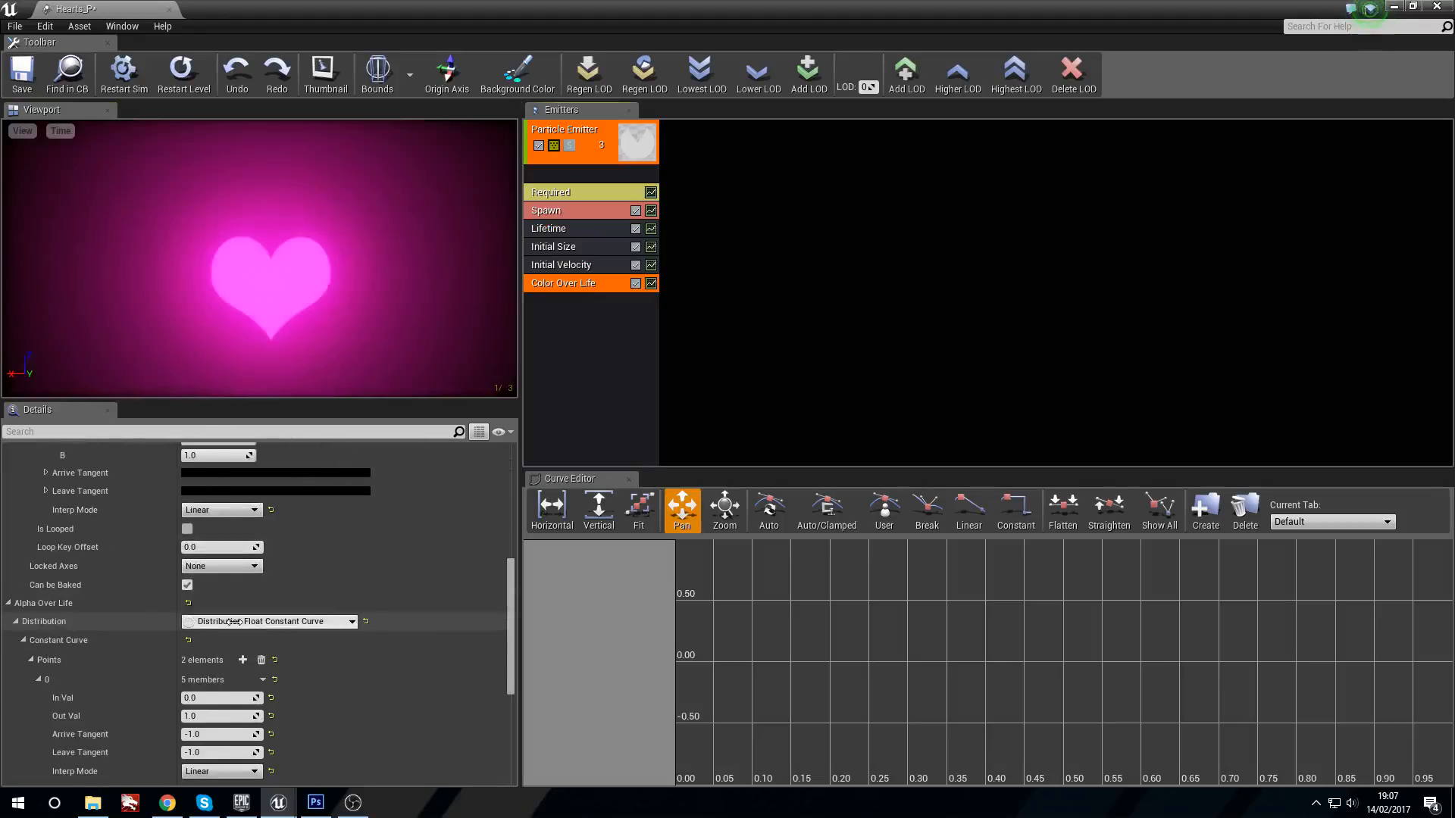
{"action": "scroll", "coordinate": [233, 621], "scroll_direction": "down", "scroll_amount": 3}
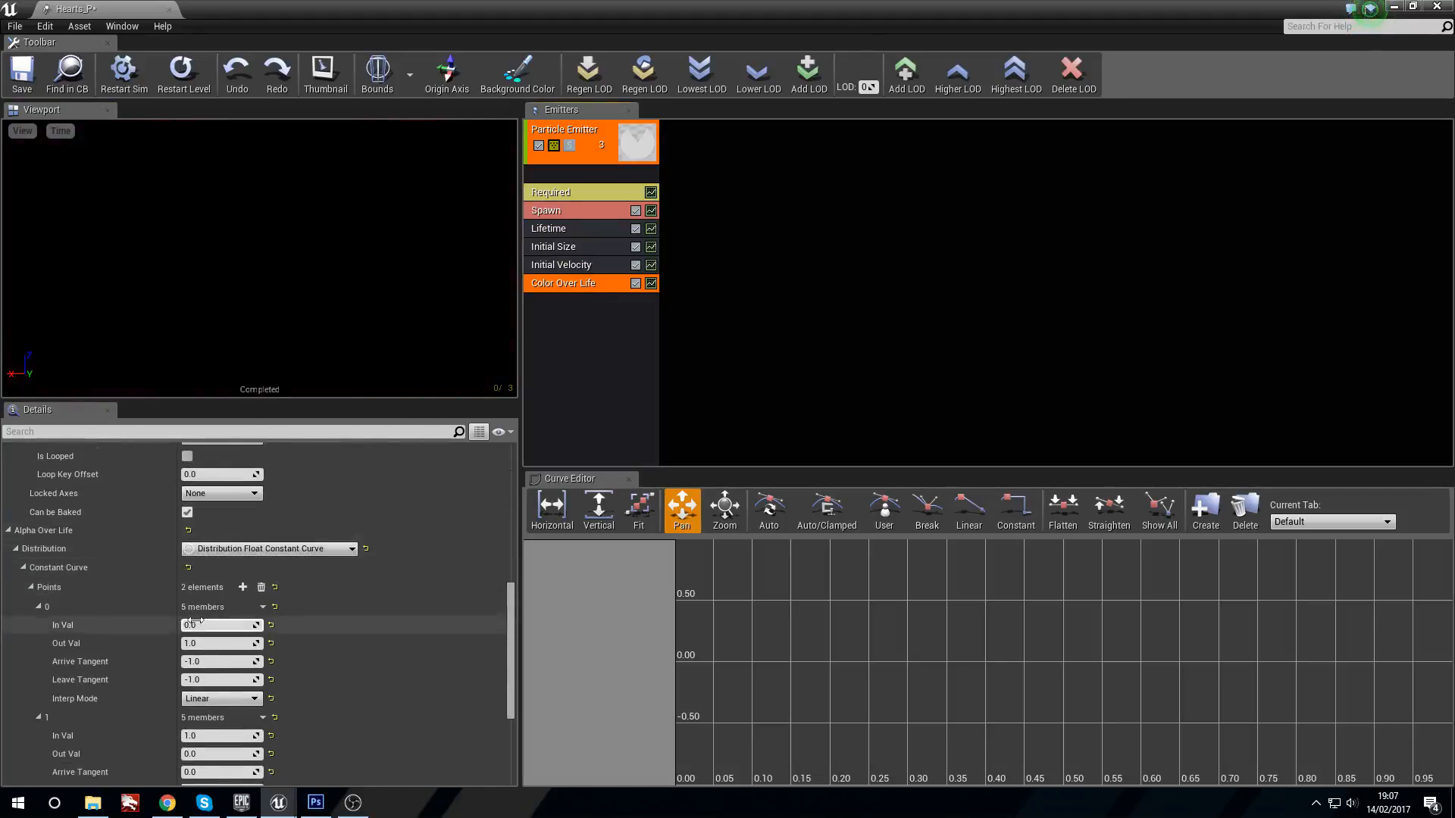
{"action": "scroll", "coordinate": [195, 621], "scroll_direction": "down", "scroll_amount": 2}
{"action": "left_click", "coordinate": [242, 539]}
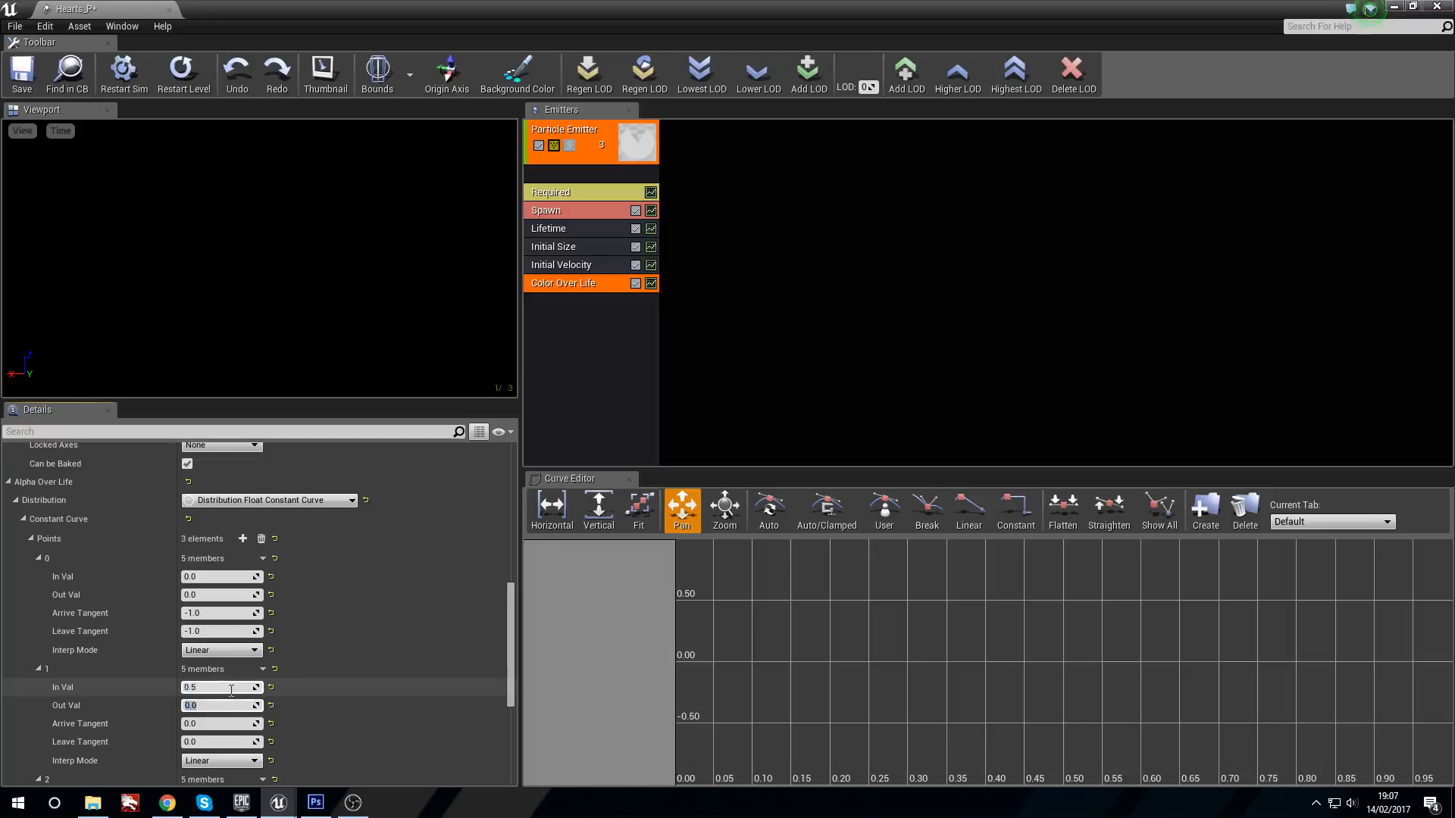
{"action": "scroll", "coordinate": [230, 690], "scroll_direction": "down", "scroll_amount": 5}
{"action": "left_click", "coordinate": [231, 677]}
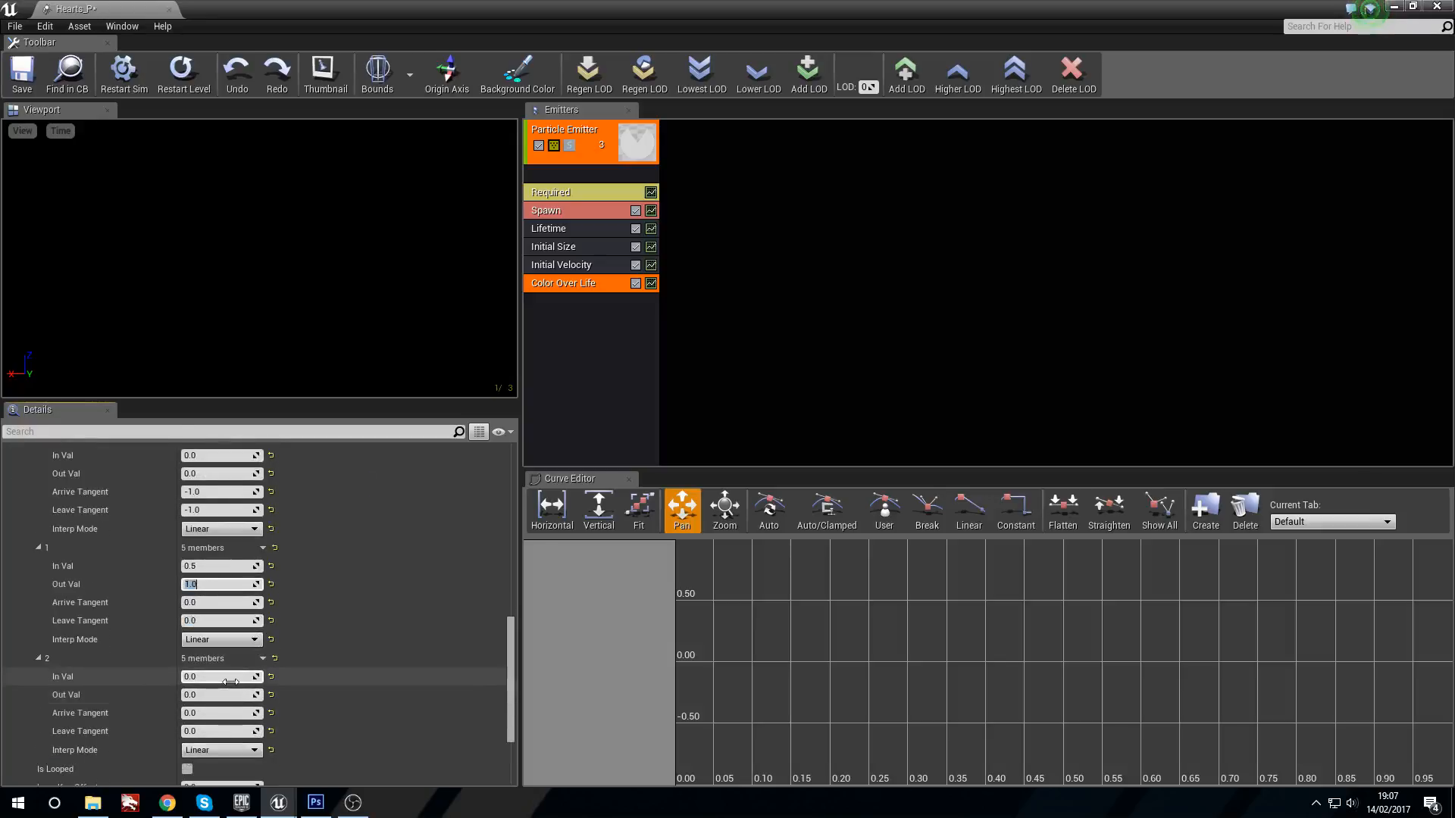
{"action": "type", "text": "1"}
{"action": "key", "text": "Return"}
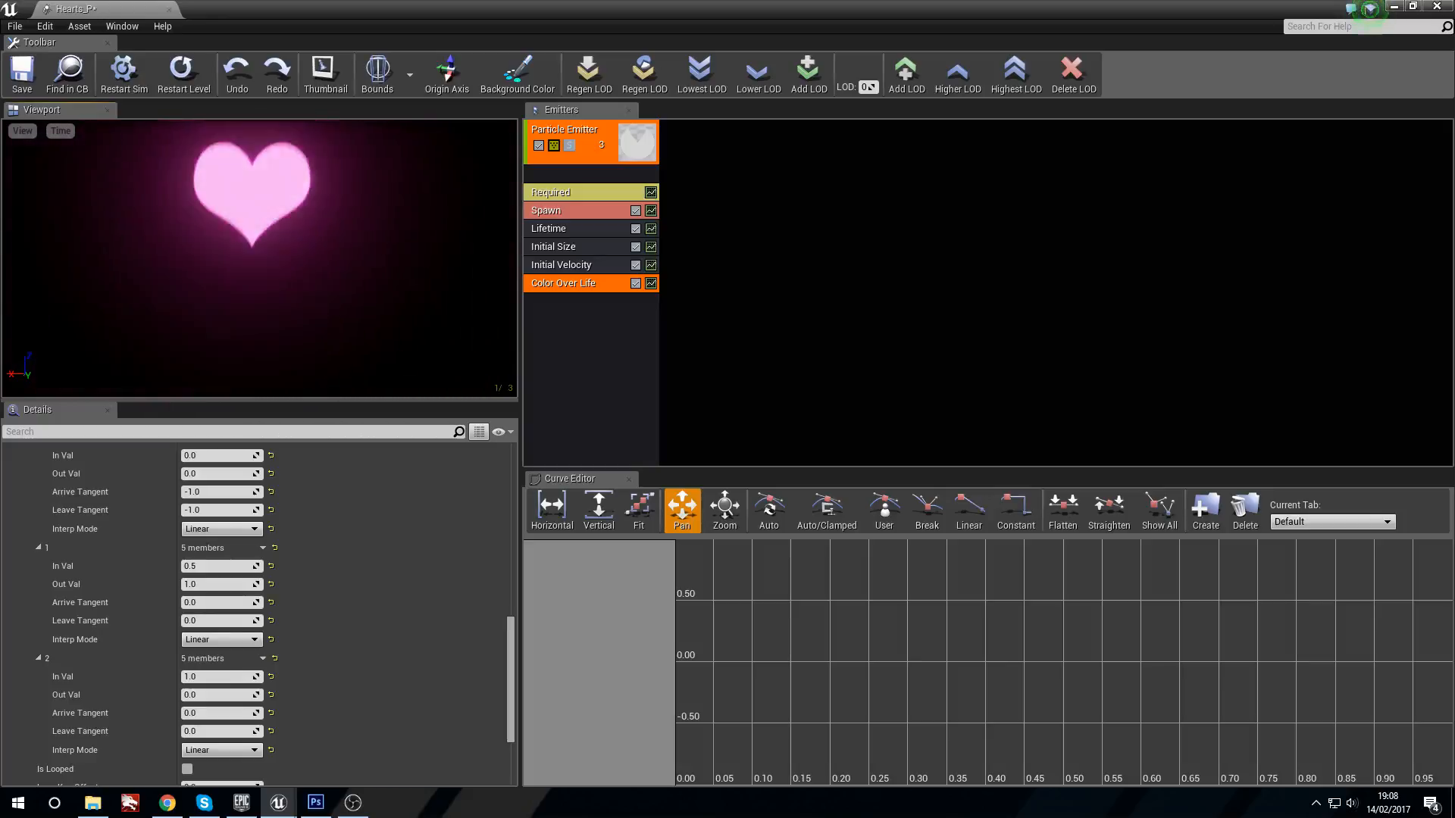
Set the maximum Z start velocity to 50 in the Initial Velocity module.
{"action": "left_click", "coordinate": [588, 271]}
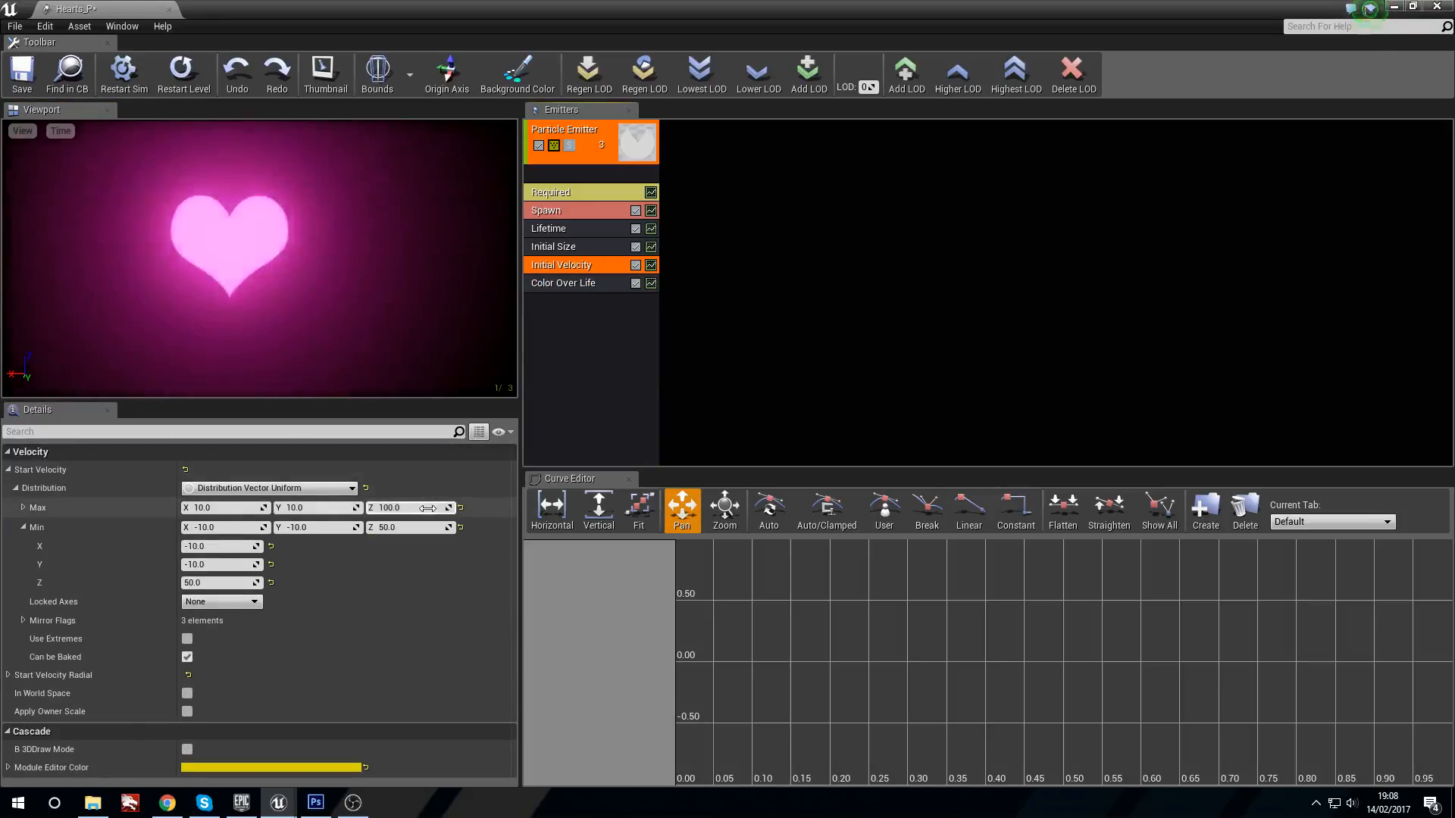
{"action": "left_click", "coordinate": [428, 507]}
{"action": "type", "text": "50"}
{"action": "key", "text": "Return"}
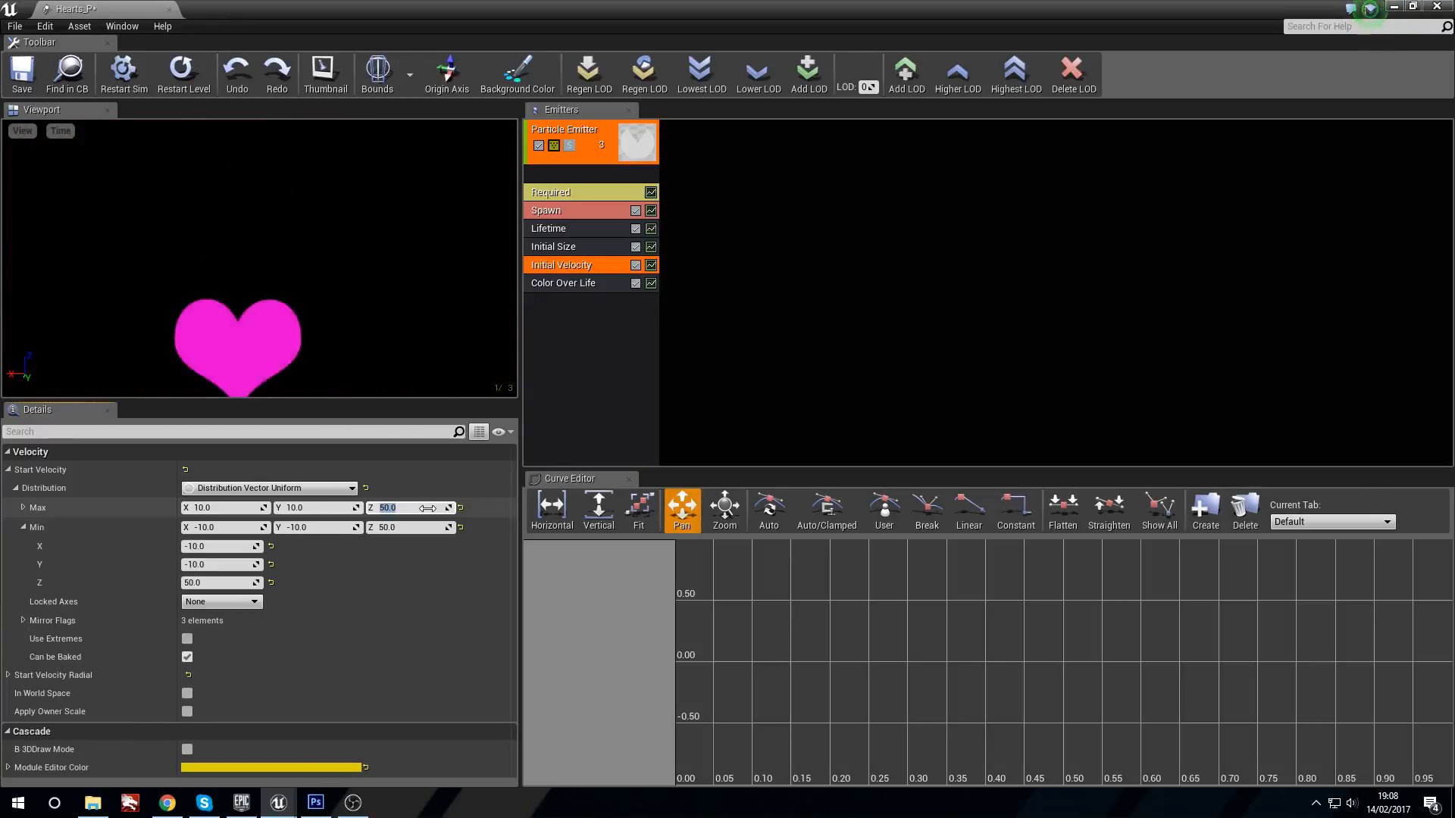
Add an Event Generator module to the heart emitter and select it.
{"action": "left_click", "coordinate": [606, 361]}
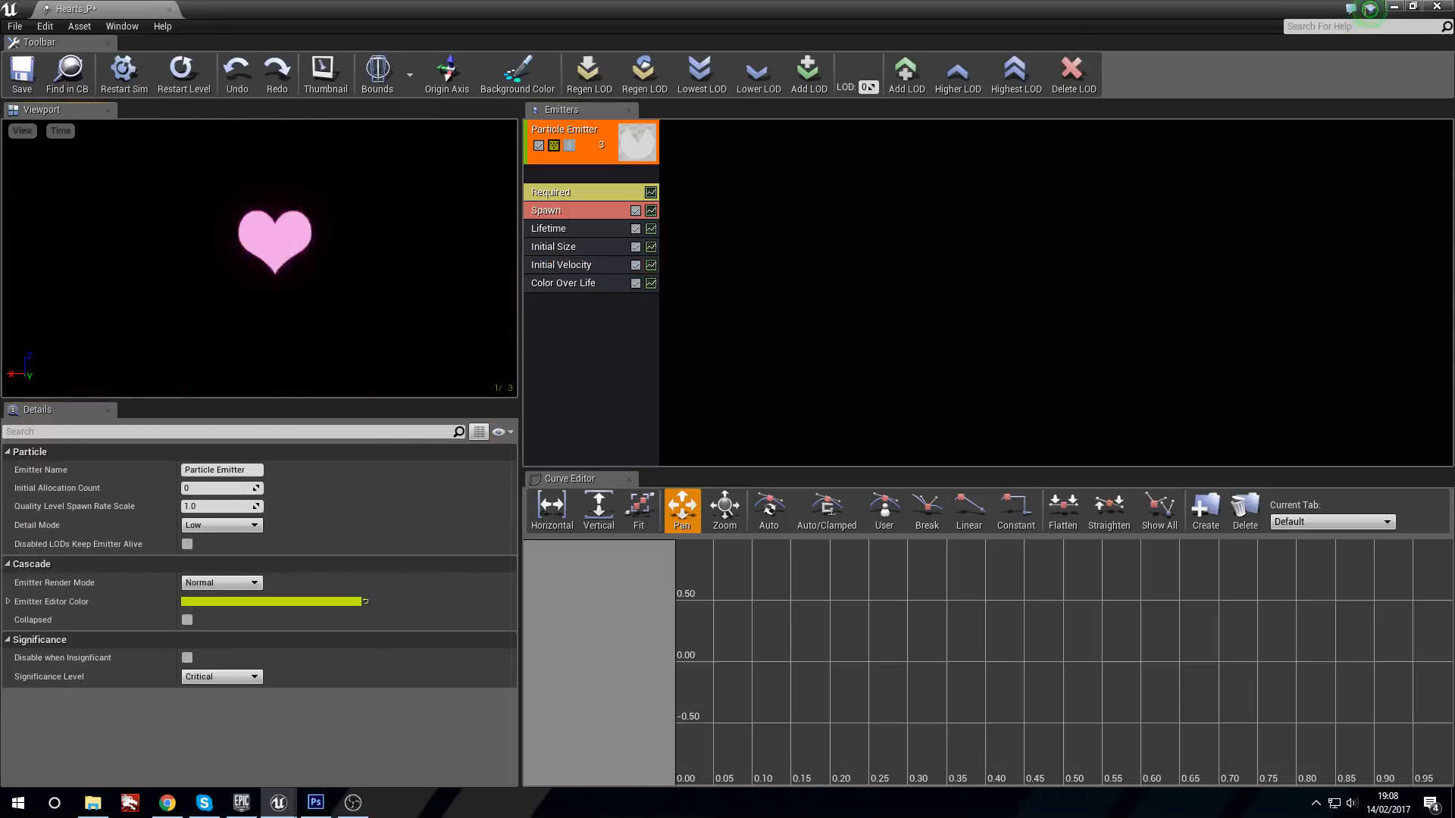
{"action": "right_click", "coordinate": [606, 316]}
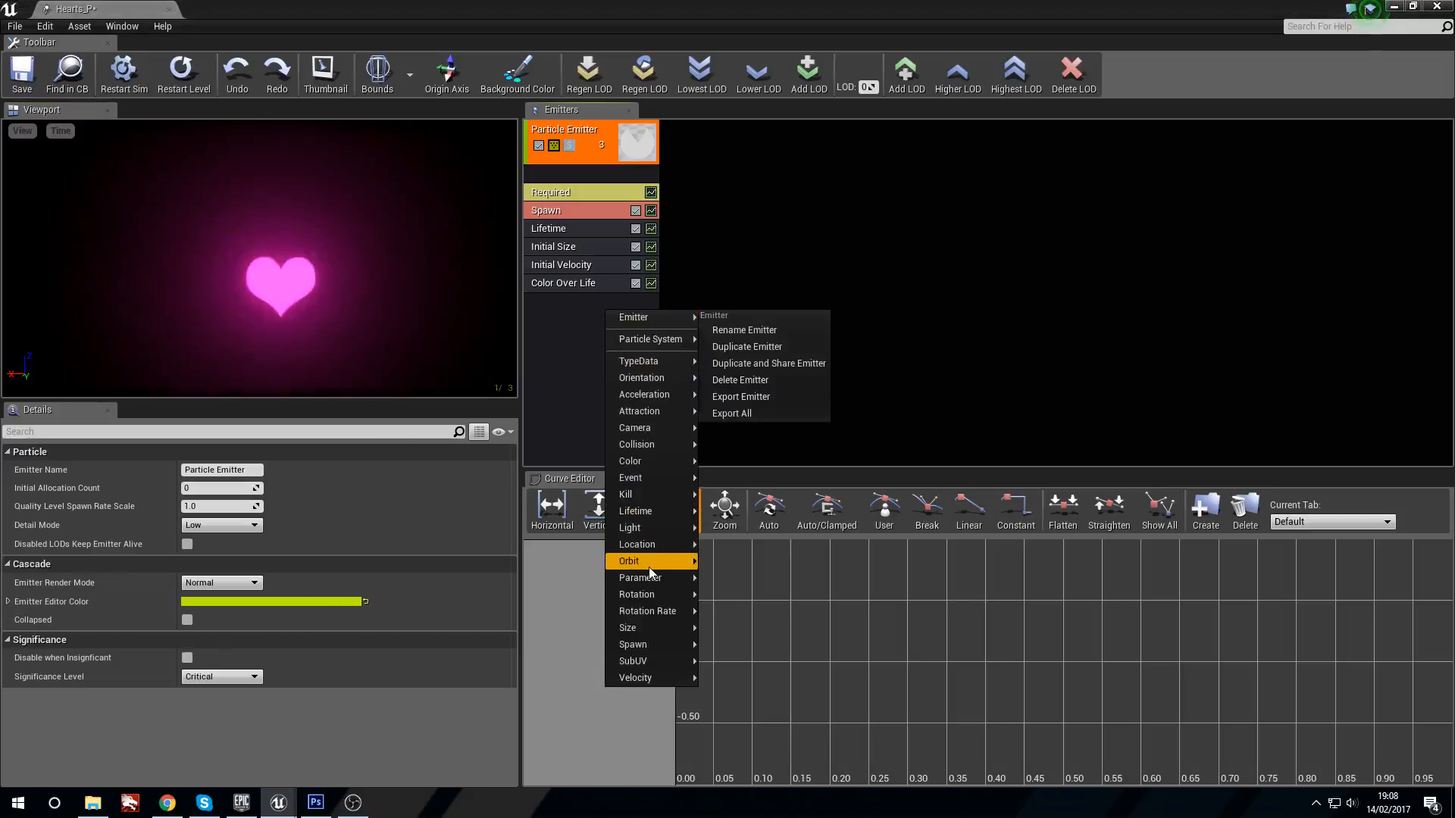
{"action": "mouse_move", "coordinate": [660, 497]}
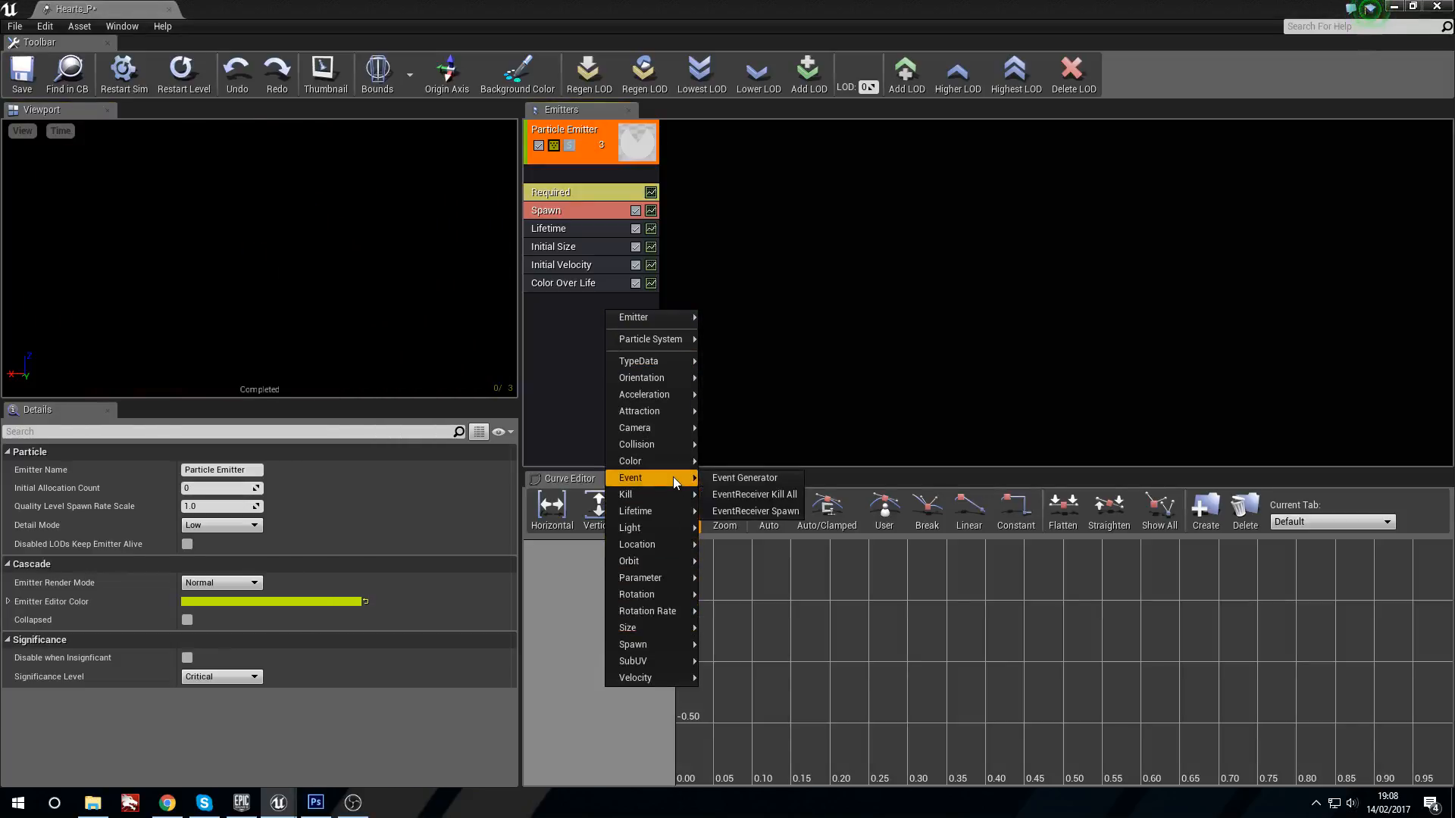
{"action": "left_click", "coordinate": [758, 481]}
{"action": "left_click", "coordinate": [593, 227]}
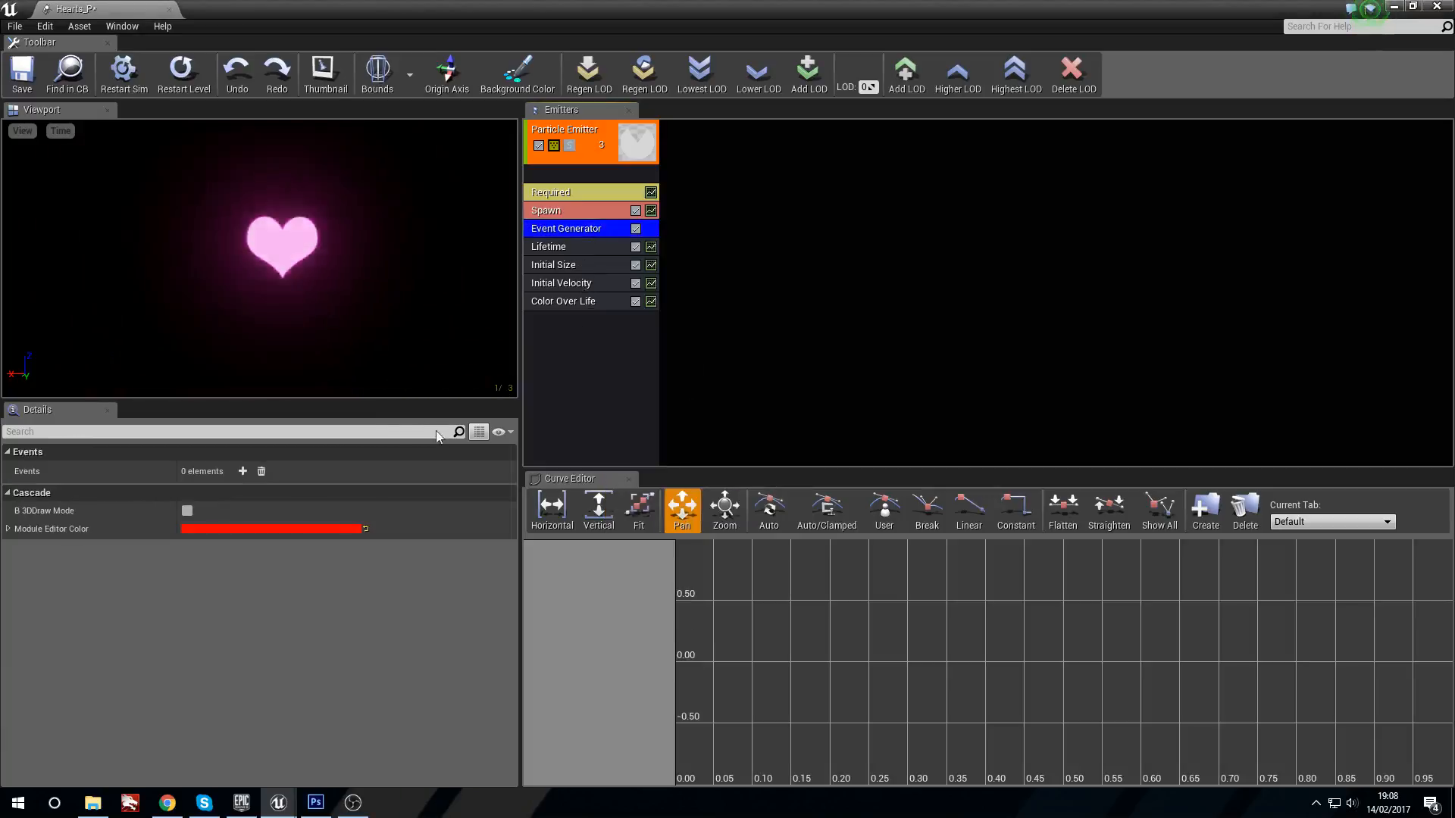
Add an event to the Event Generator with type Death and custom name Pop.
{"action": "left_click", "coordinate": [243, 471]}
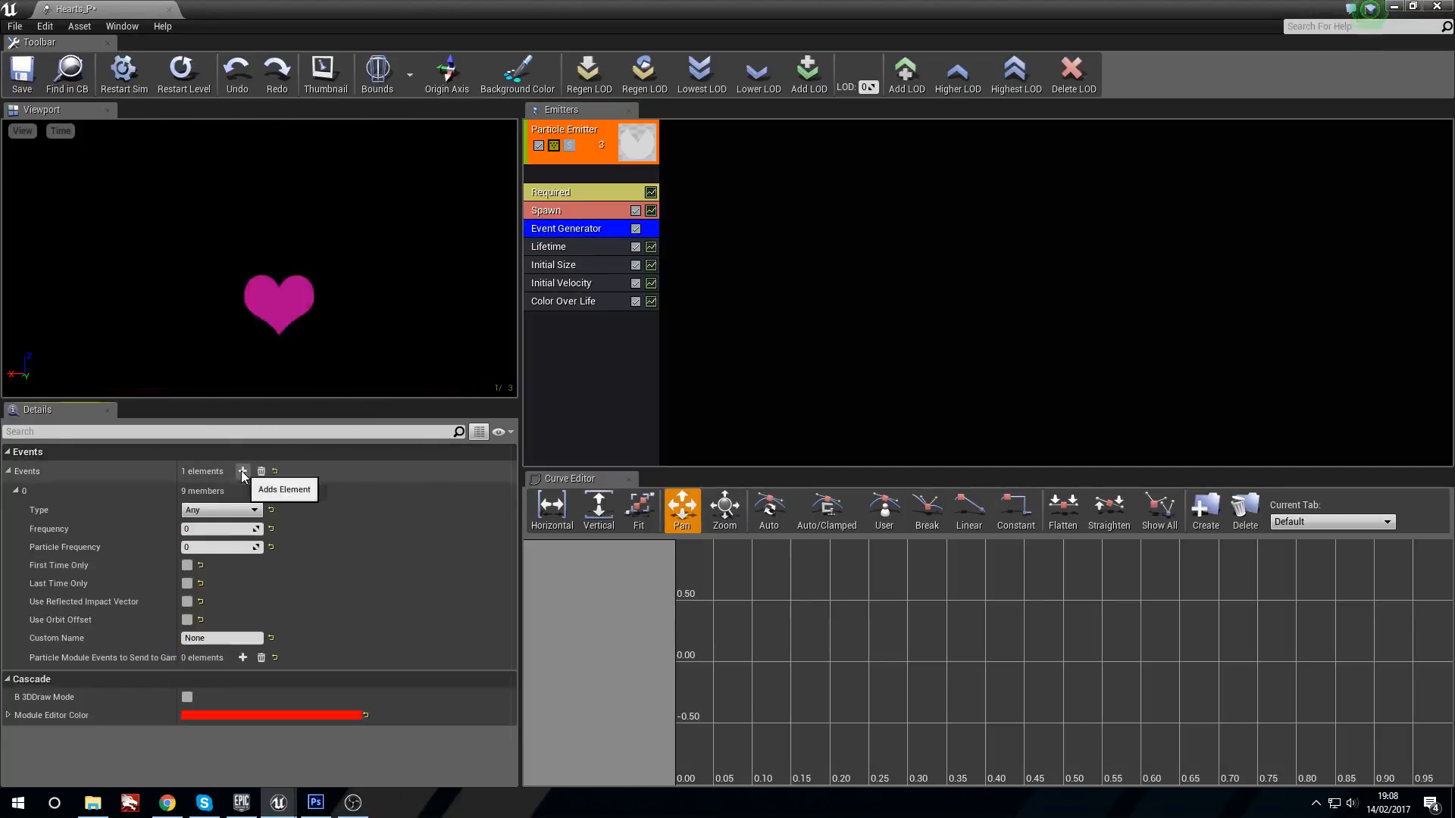
{"action": "left_click", "coordinate": [252, 509]}
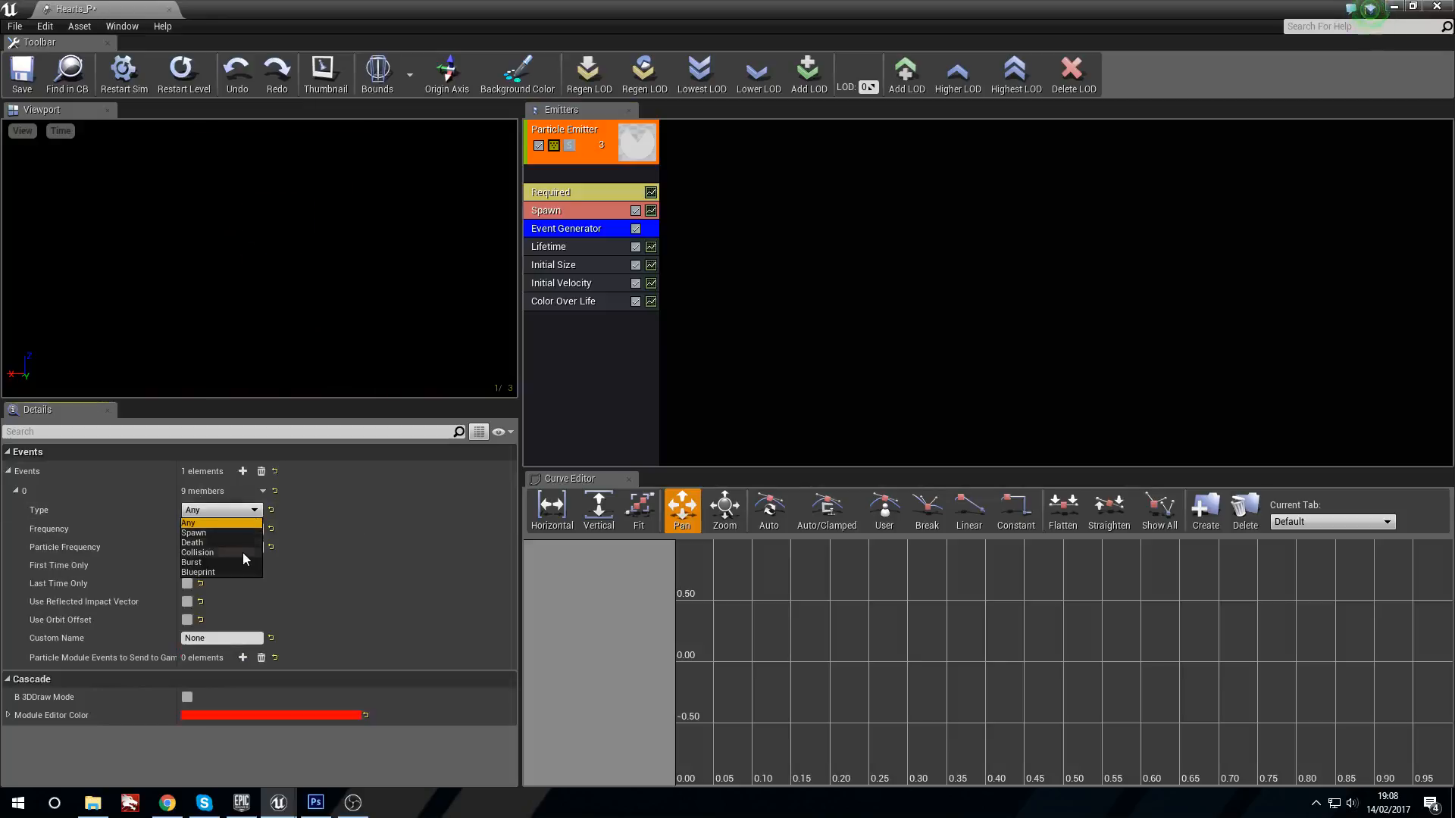
{"action": "left_click", "coordinate": [241, 547]}
{"action": "left_click", "coordinate": [233, 638]}
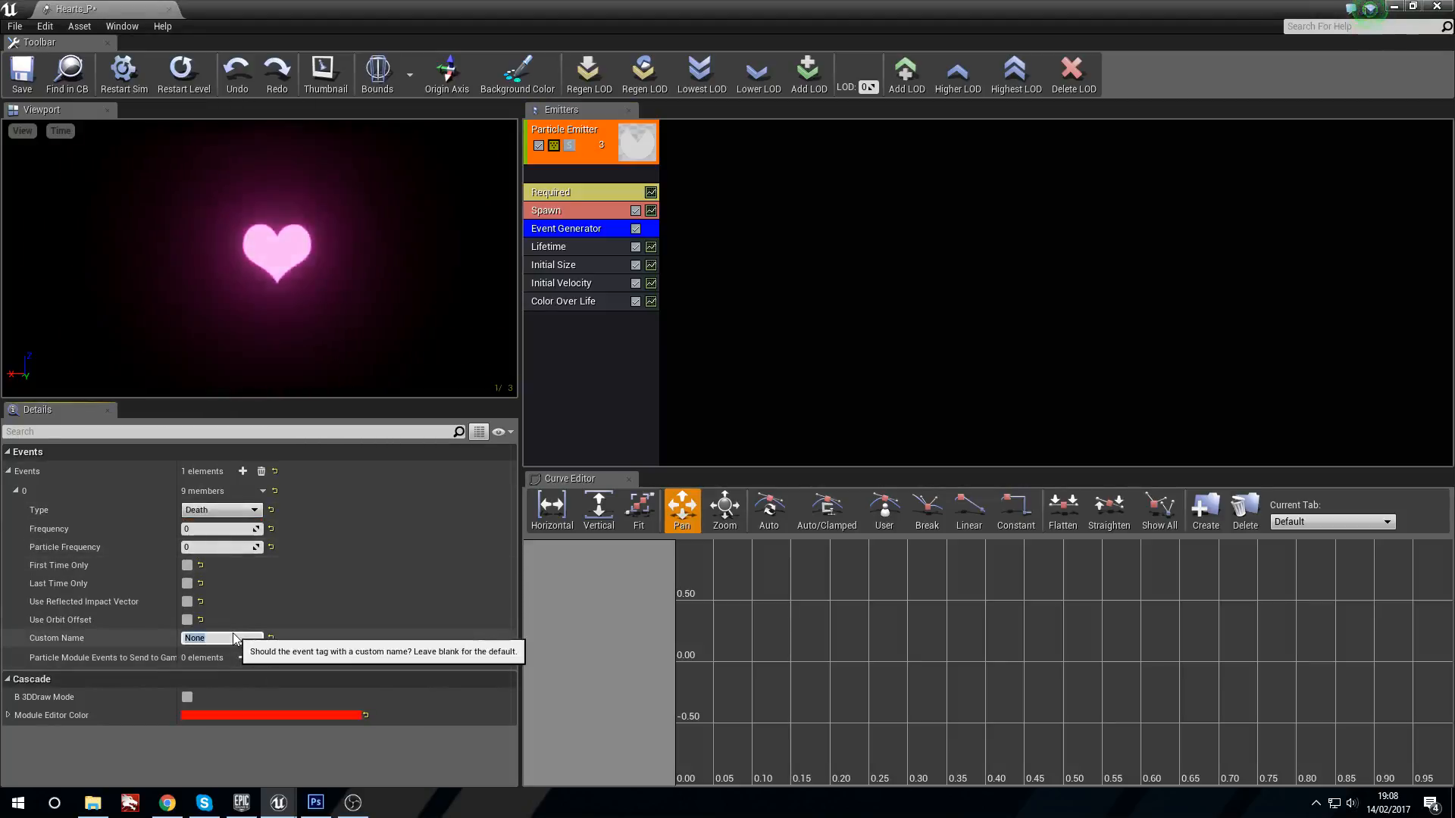
{"action": "type", "text": "Pop"}
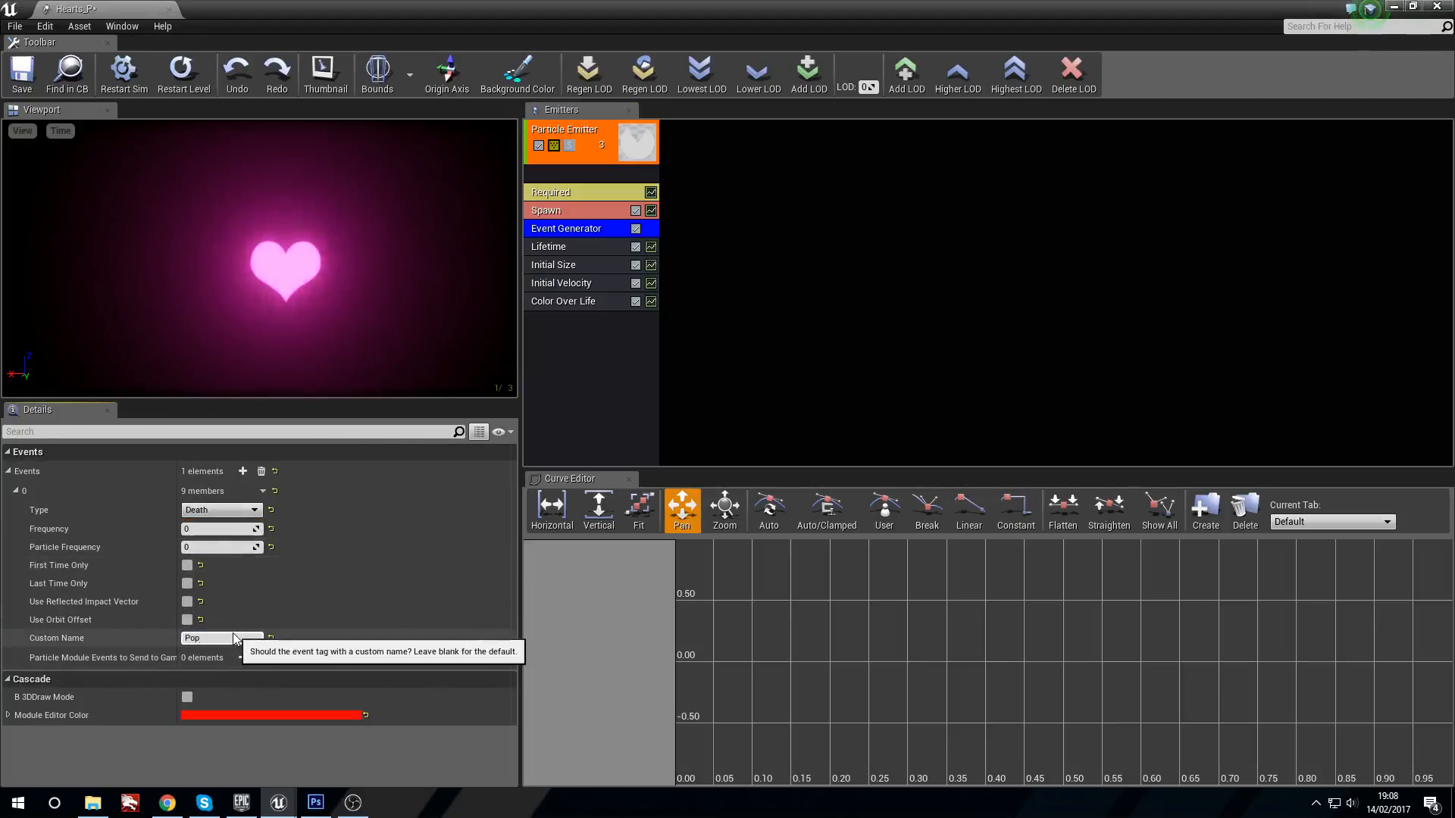
{"action": "key", "text": "Return"}
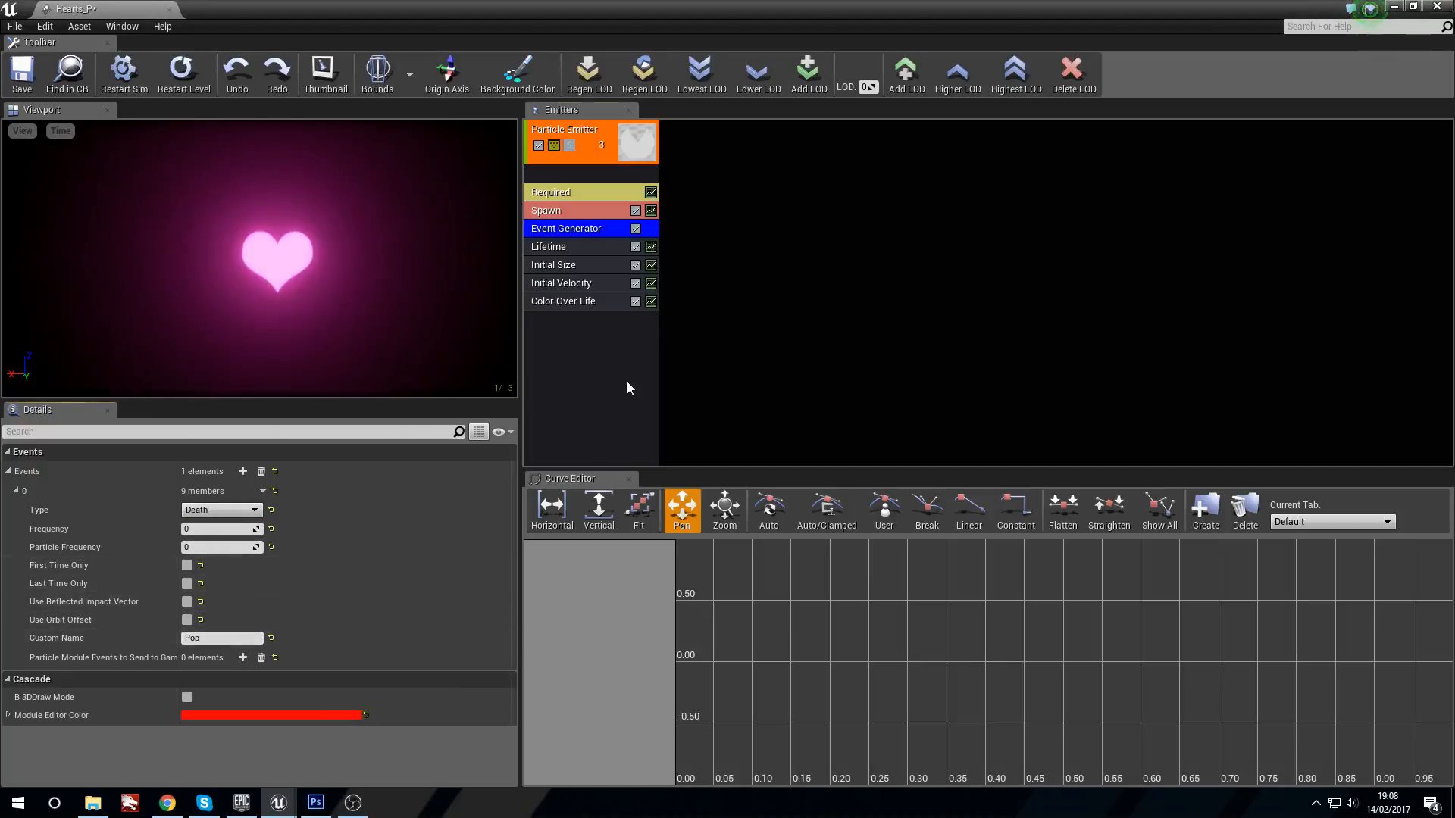
Create a second particle emitter beside the heart emitter and add an EventReceiver Spawn module to it.
{"action": "right_click", "coordinate": [733, 284]}
{"action": "left_click", "coordinate": [797, 291]}
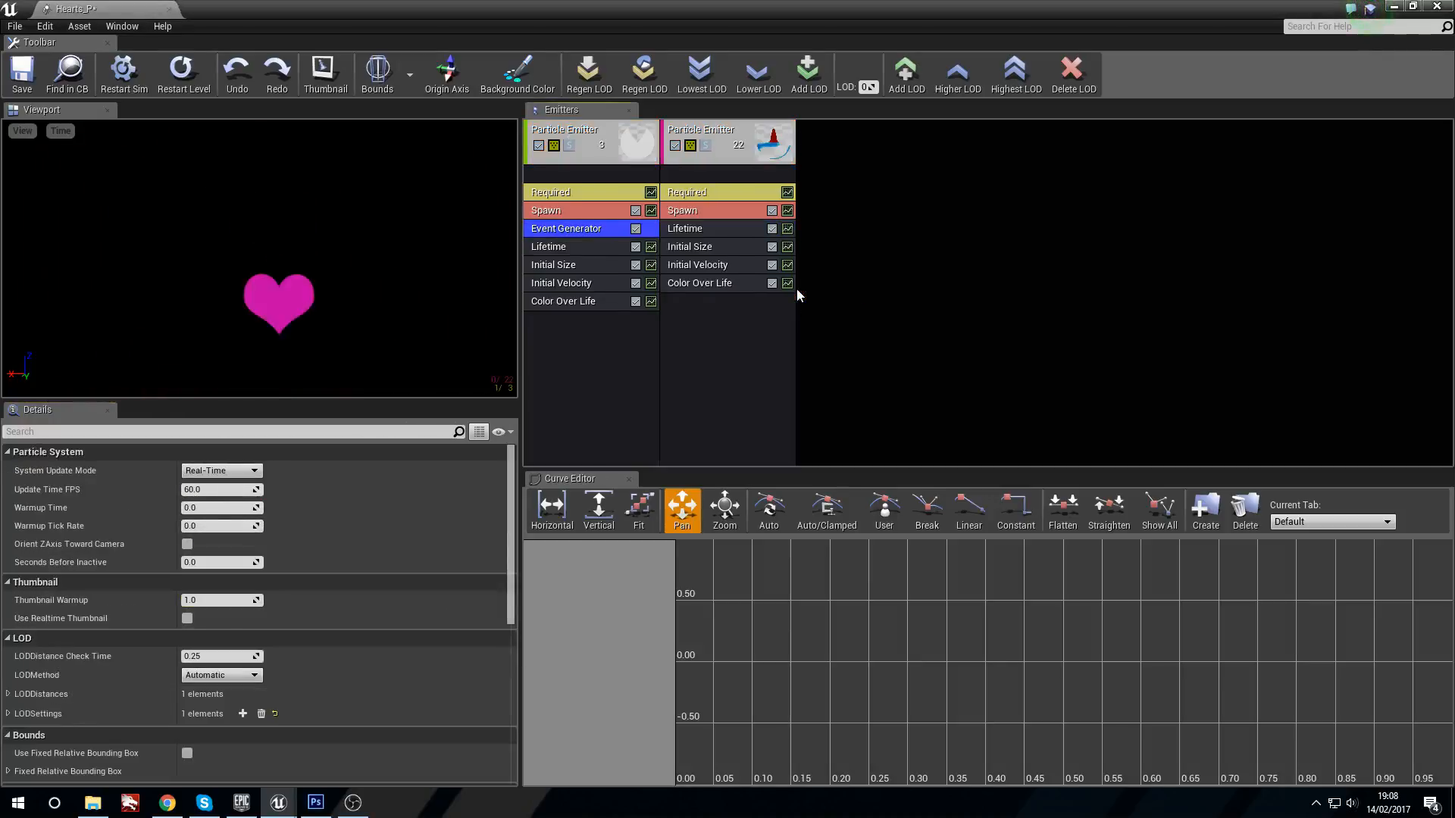
{"action": "right_click", "coordinate": [726, 331]}
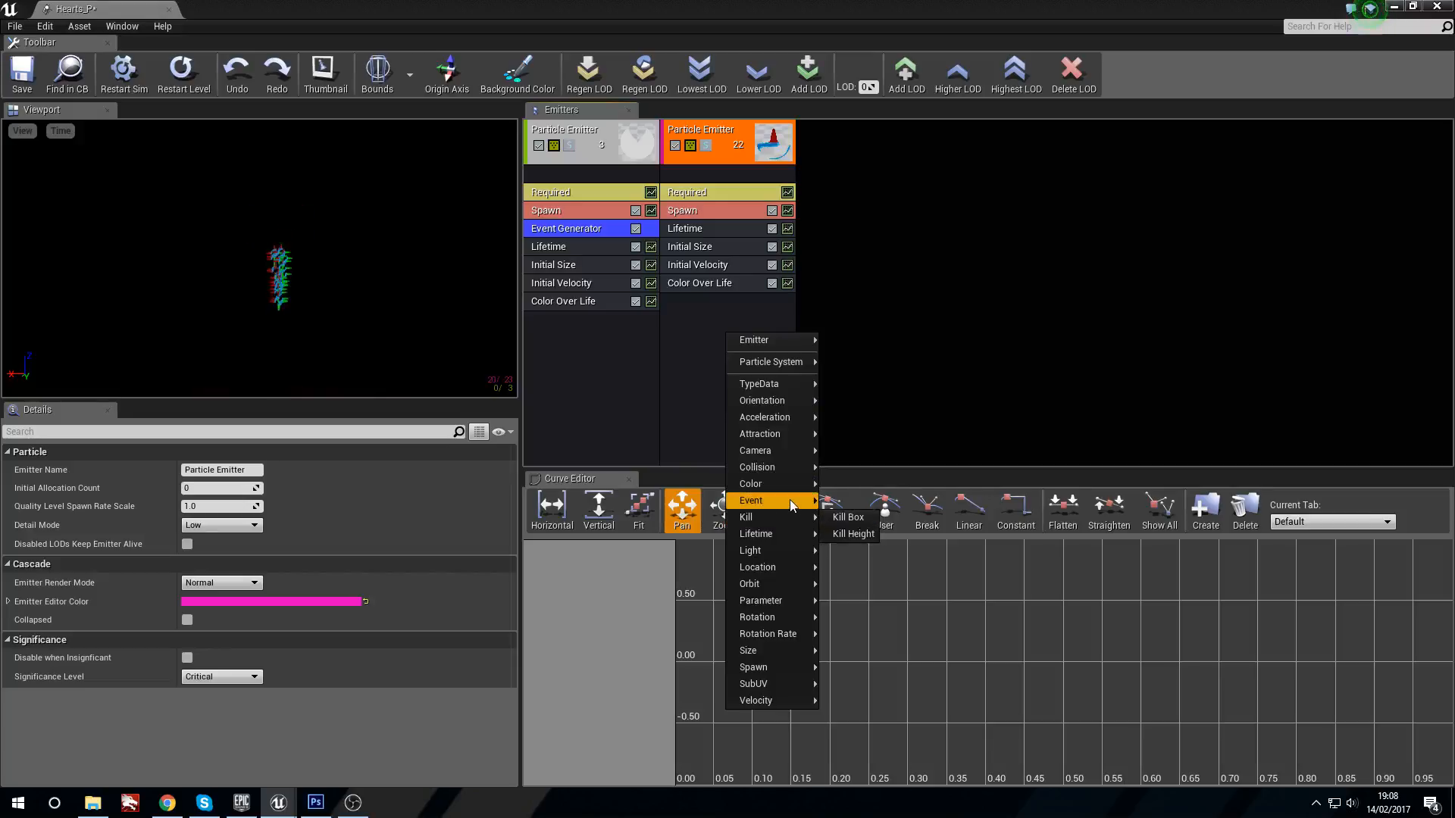
{"action": "mouse_move", "coordinate": [790, 500]}
{"action": "left_click", "coordinate": [876, 534]}
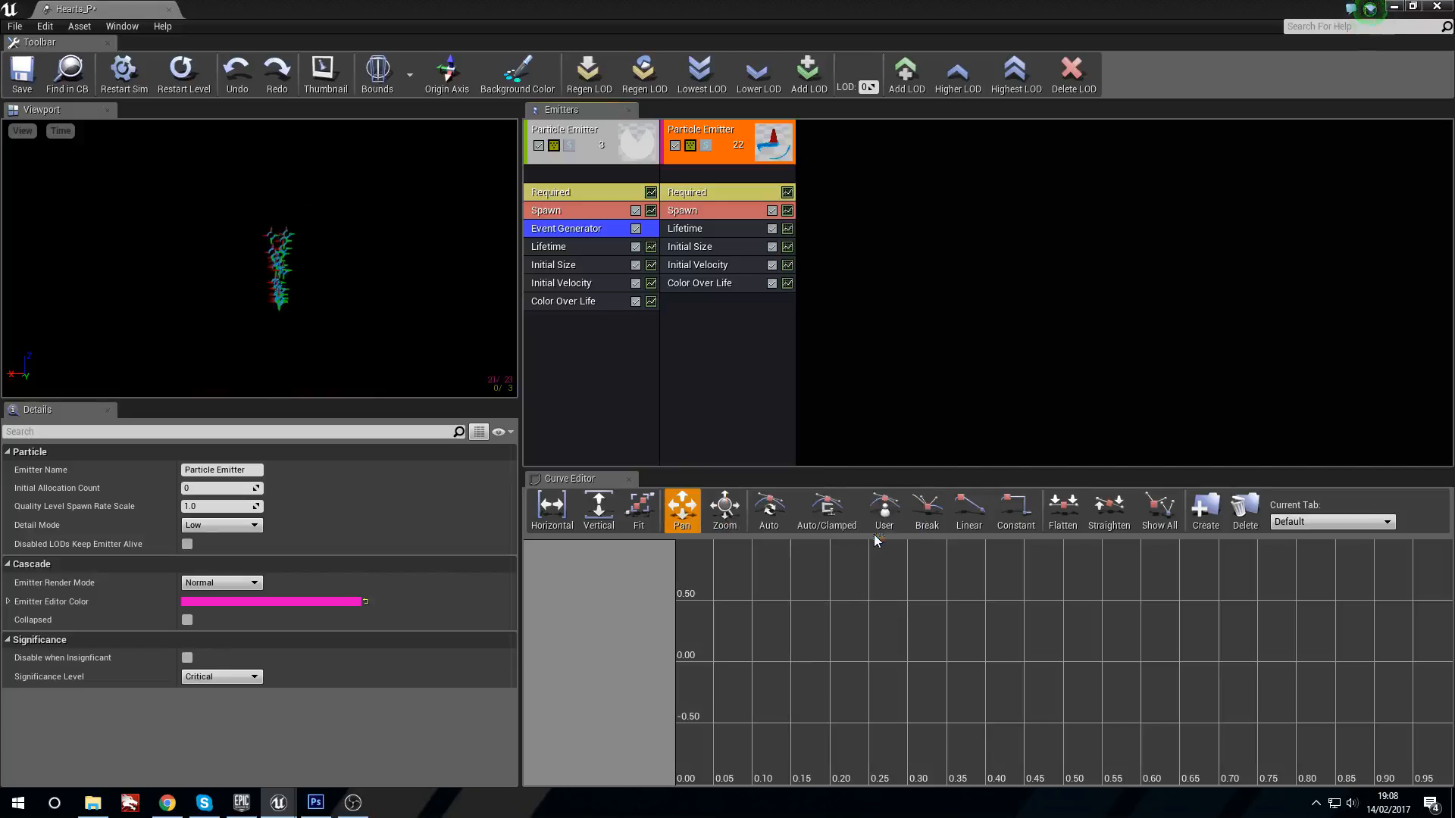
Set the EventReceiver Spawn module's Event Generator Type to Death and its Event Name to Pop.
{"action": "left_click", "coordinate": [750, 303]}
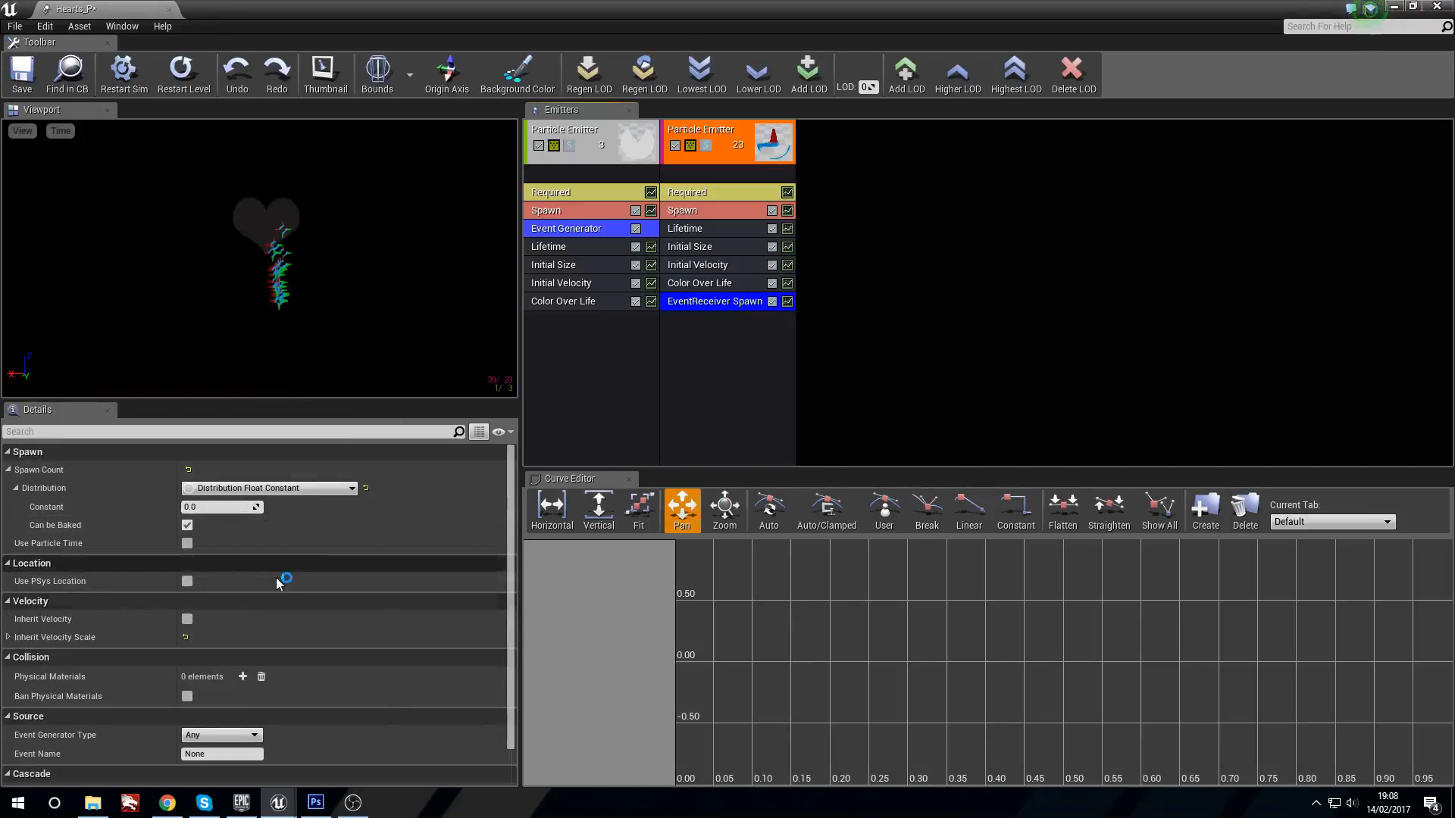
{"action": "scroll", "coordinate": [303, 587], "scroll_direction": "down", "scroll_amount": 2}
{"action": "left_click", "coordinate": [247, 703]}
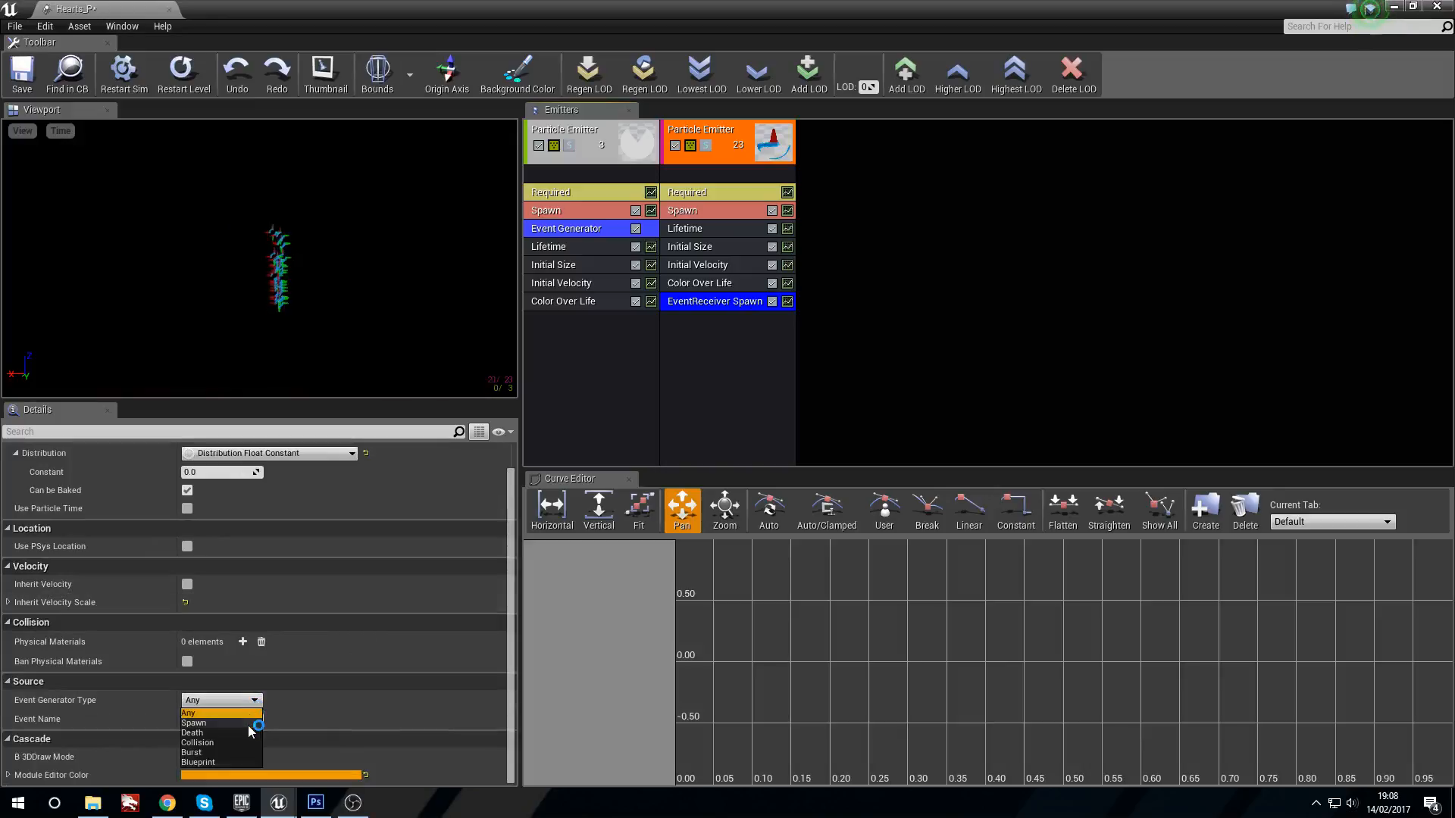
{"action": "left_click", "coordinate": [243, 731]}
{"action": "left_click", "coordinate": [247, 718]}
{"action": "type", "text": "Pop"}
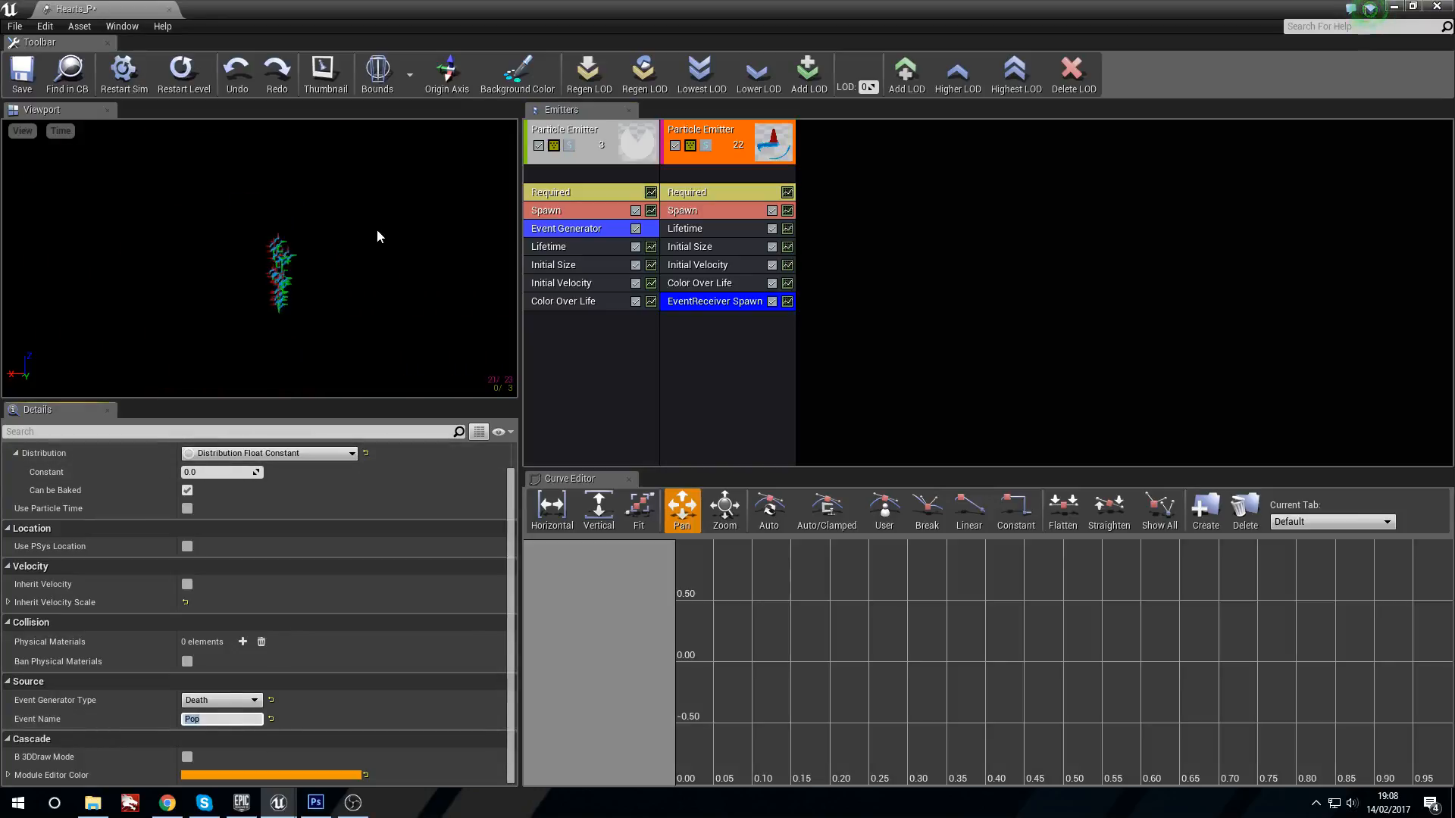
Set the second emitter's constant spawn rate to 0 in its Spawn module.
{"action": "scroll", "coordinate": [330, 603], "scroll_direction": "up", "scroll_amount": 1}
{"action": "left_click", "coordinate": [726, 206]}
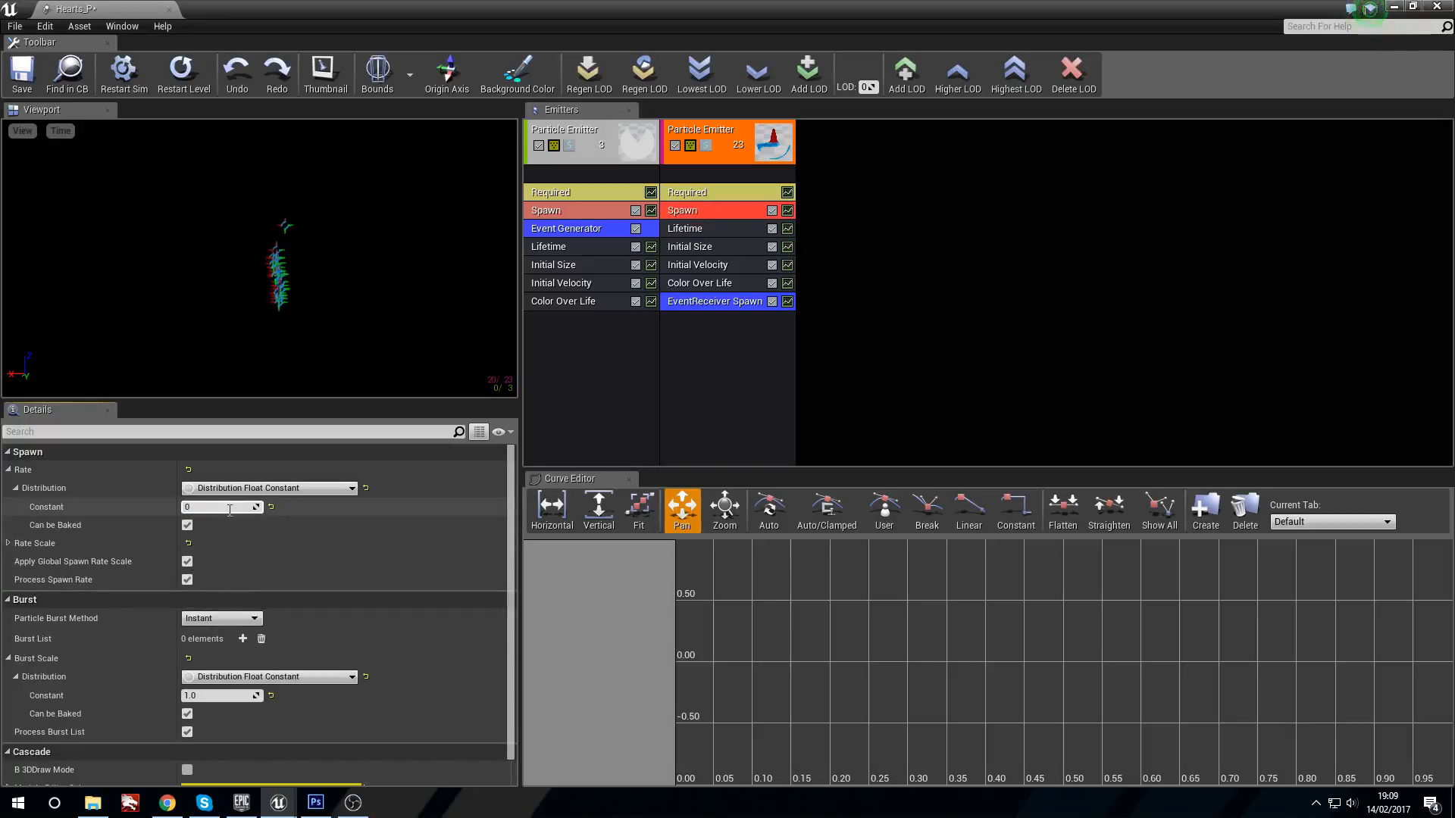
{"action": "left_click", "coordinate": [668, 388]}
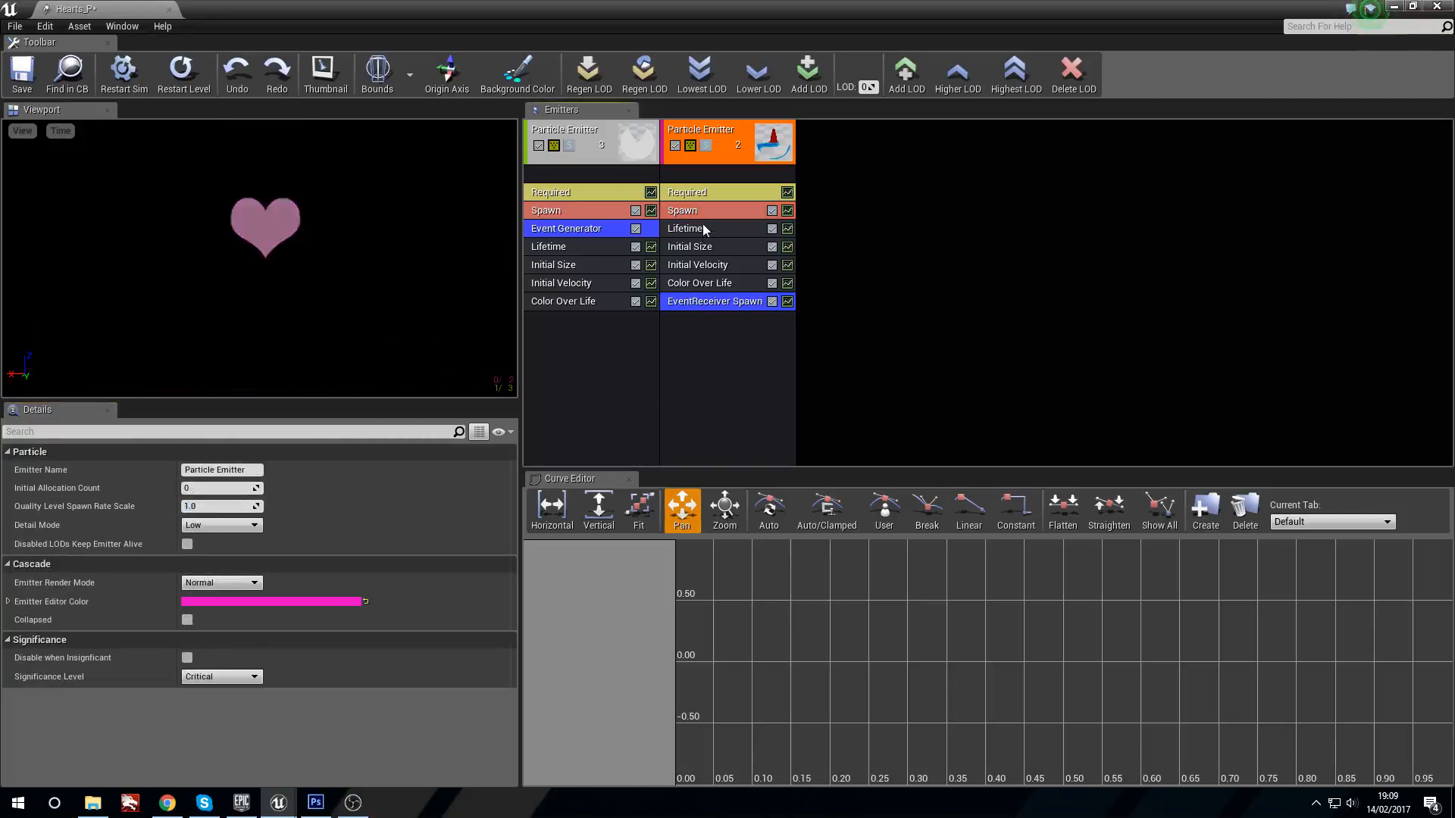
{"action": "left_click", "coordinate": [707, 194]}
{"action": "scroll", "coordinate": [280, 682], "scroll_direction": "down", "scroll_amount": 5}
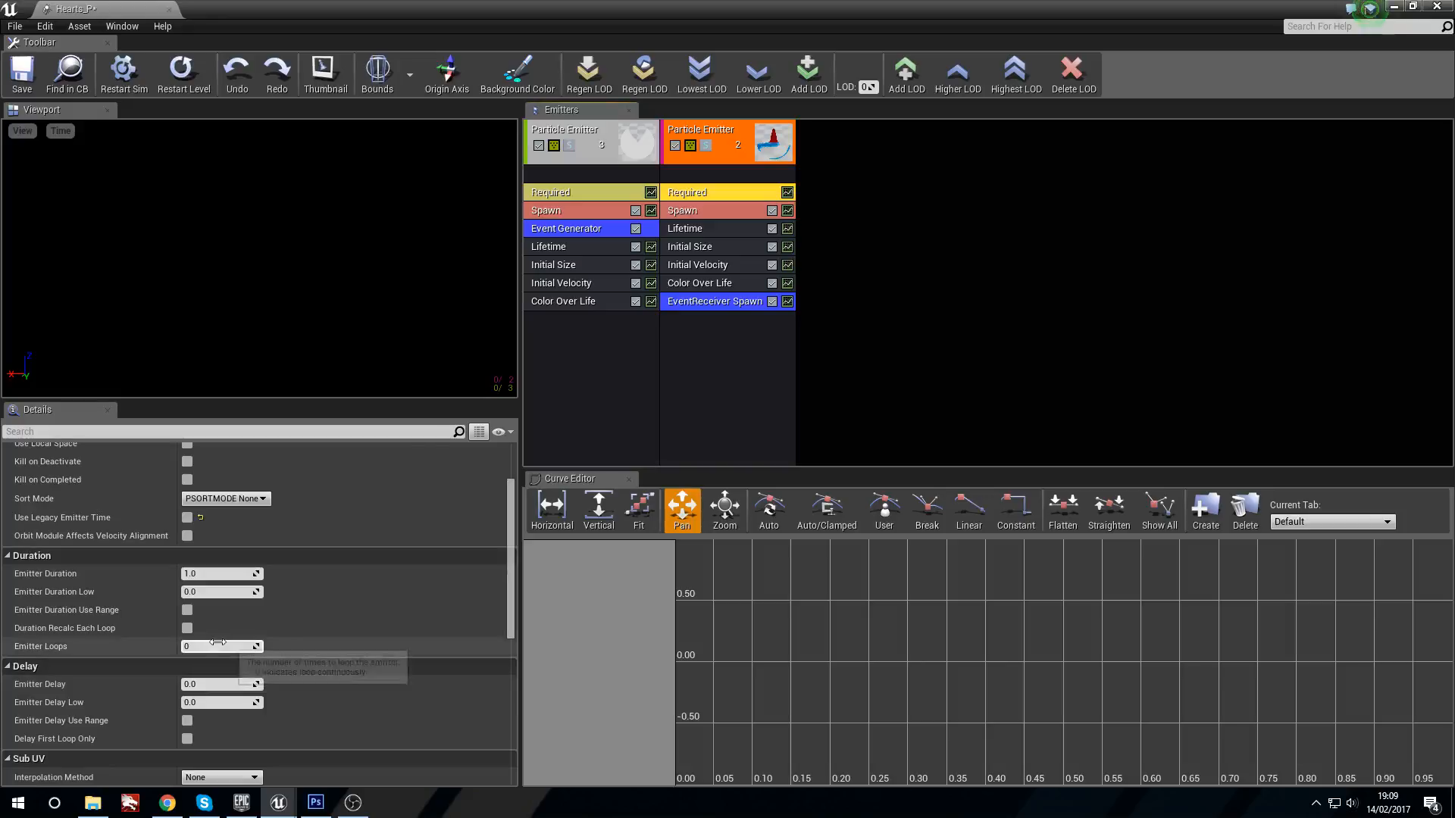
{"action": "left_click", "coordinate": [761, 406]}
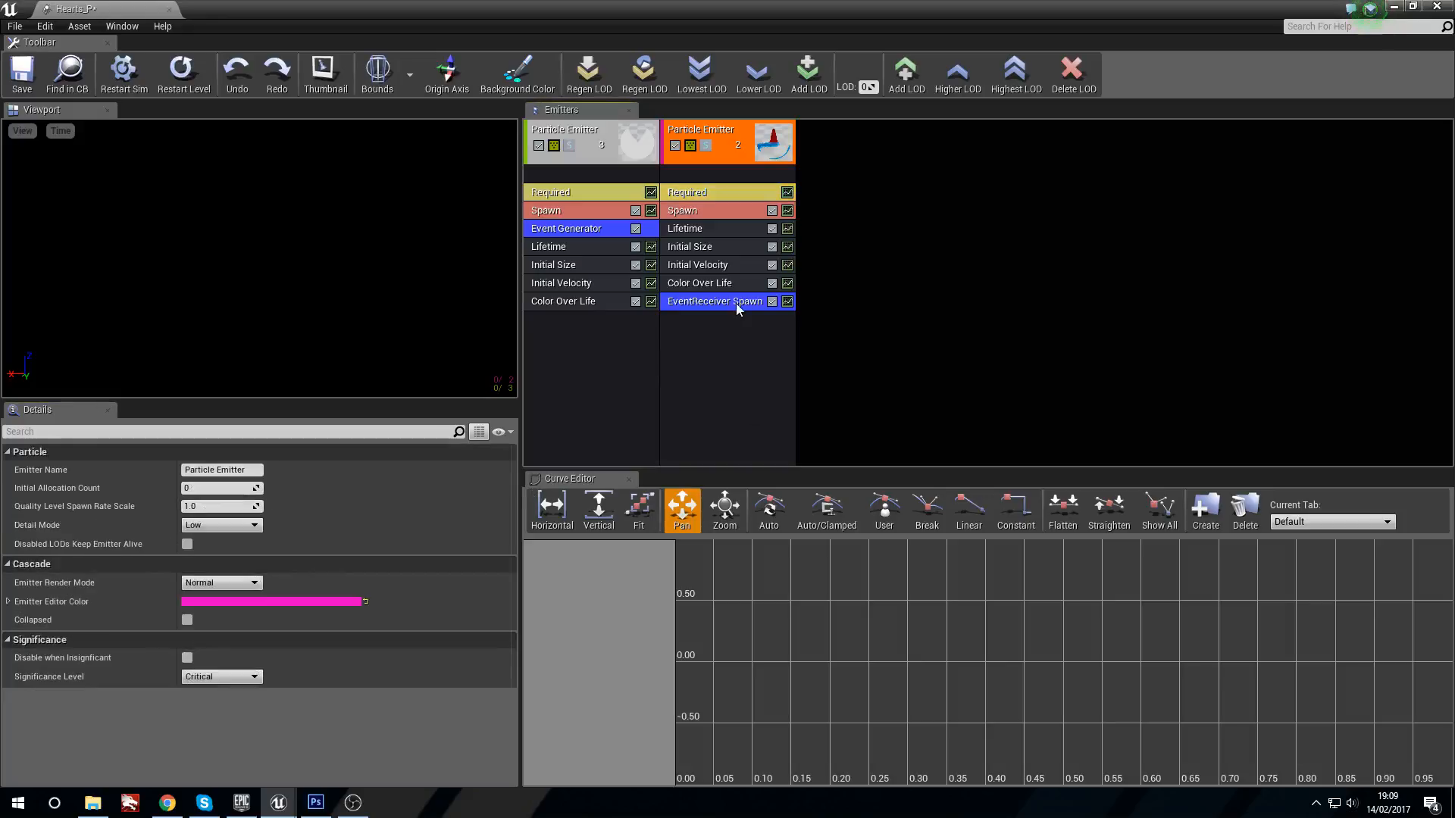
Restart the simulation and examine the second emitter's EventReceiver Spawn and Spawn module settings.
{"action": "left_click", "coordinate": [117, 78]}
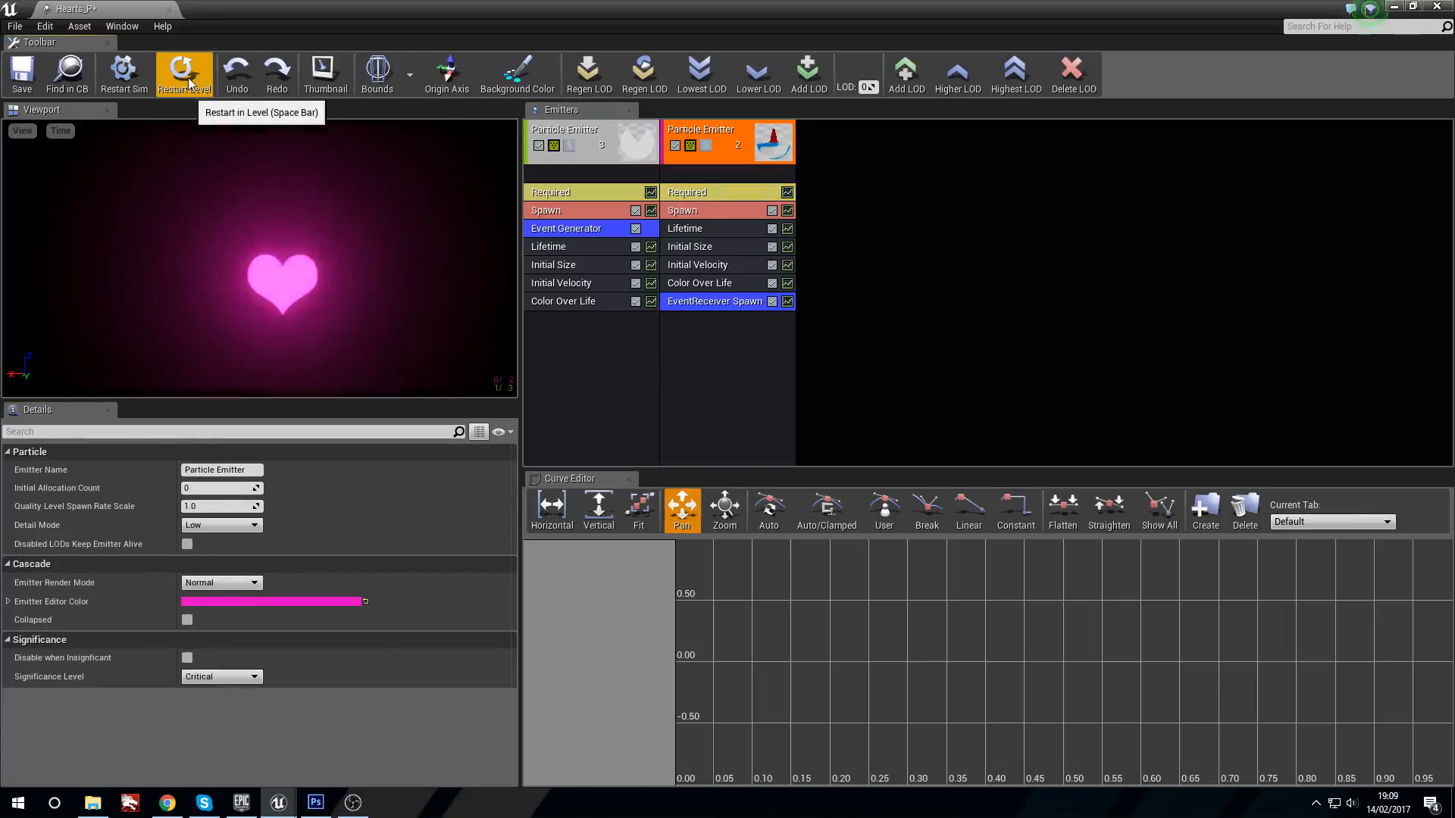
{"action": "left_click", "coordinate": [742, 303]}
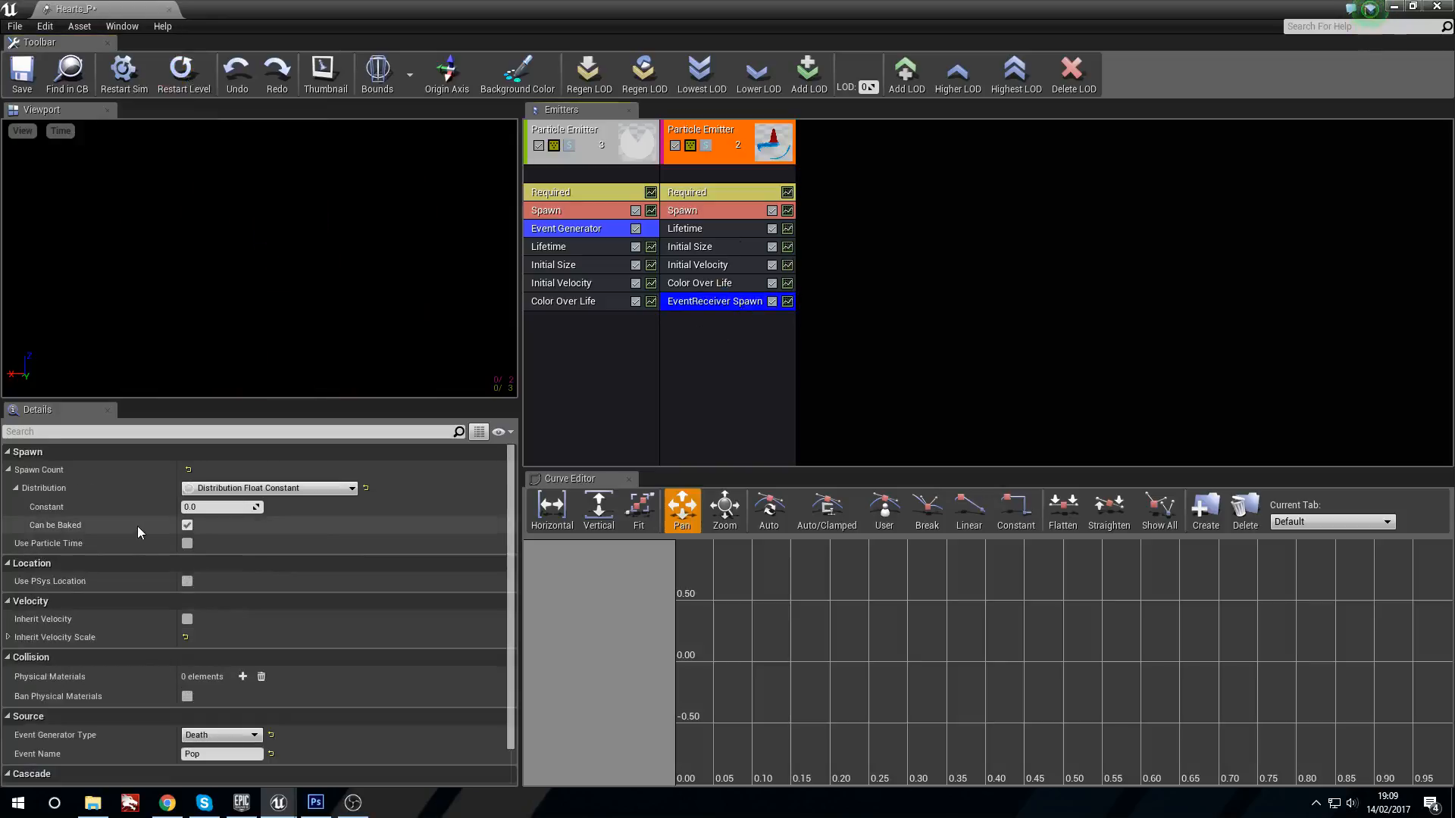
{"action": "scroll", "coordinate": [106, 521], "scroll_direction": "down", "scroll_amount": 2}
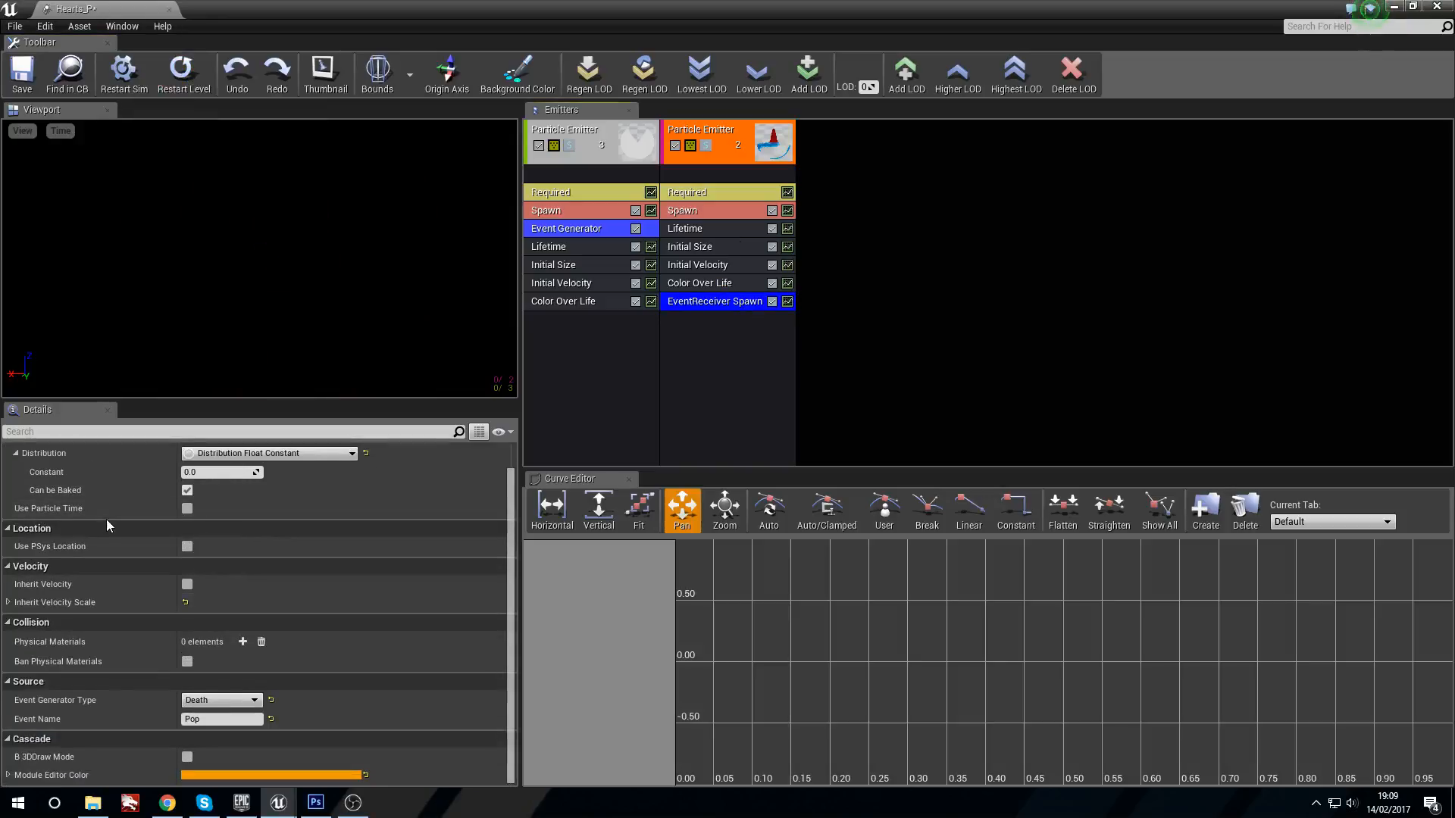
{"action": "scroll", "coordinate": [106, 632], "scroll_direction": "up", "scroll_amount": 2}
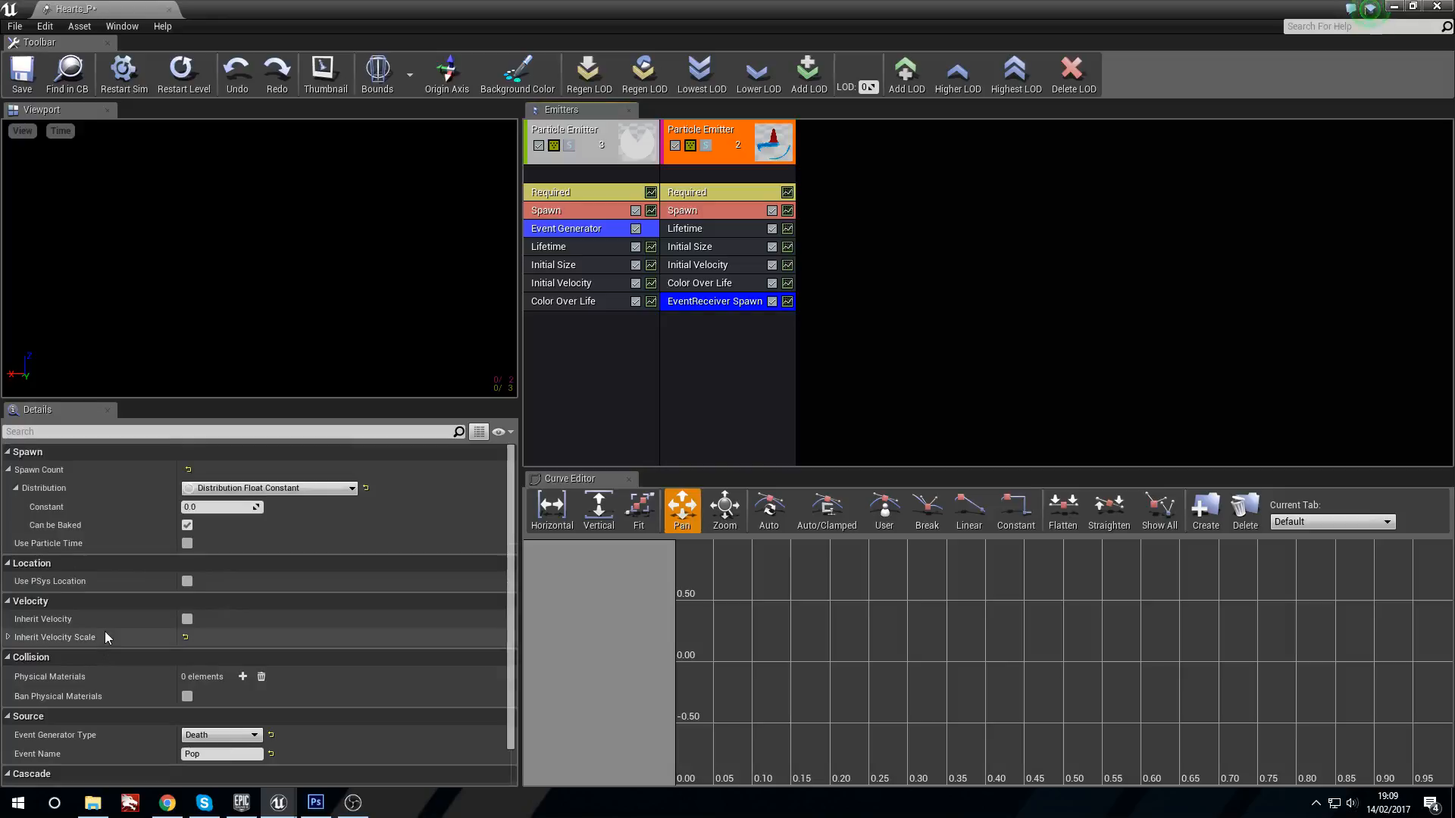
{"action": "scroll", "coordinate": [84, 554], "scroll_direction": "down", "scroll_amount": 2}
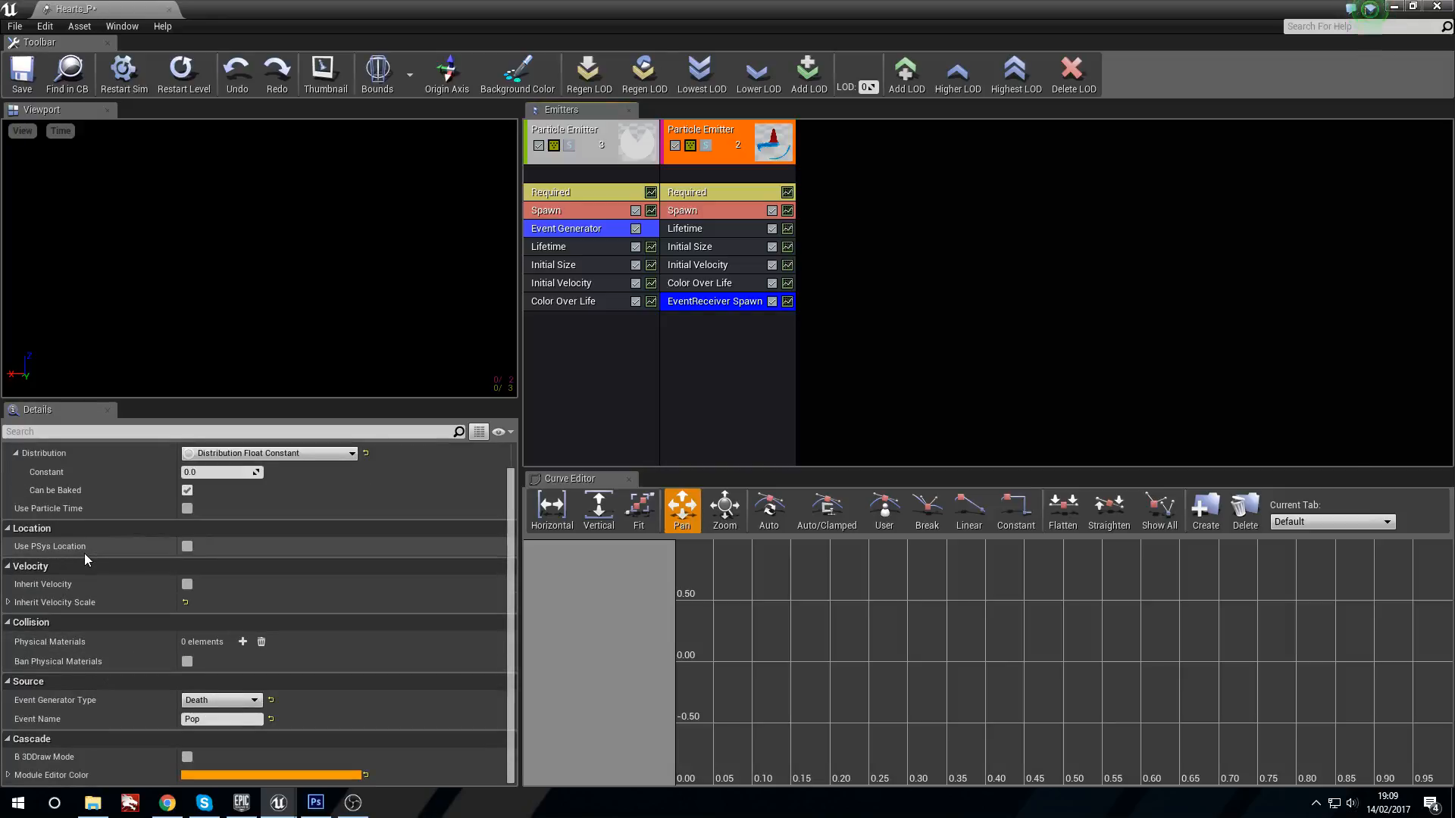
{"action": "scroll", "coordinate": [131, 672], "scroll_direction": "up", "scroll_amount": 2}
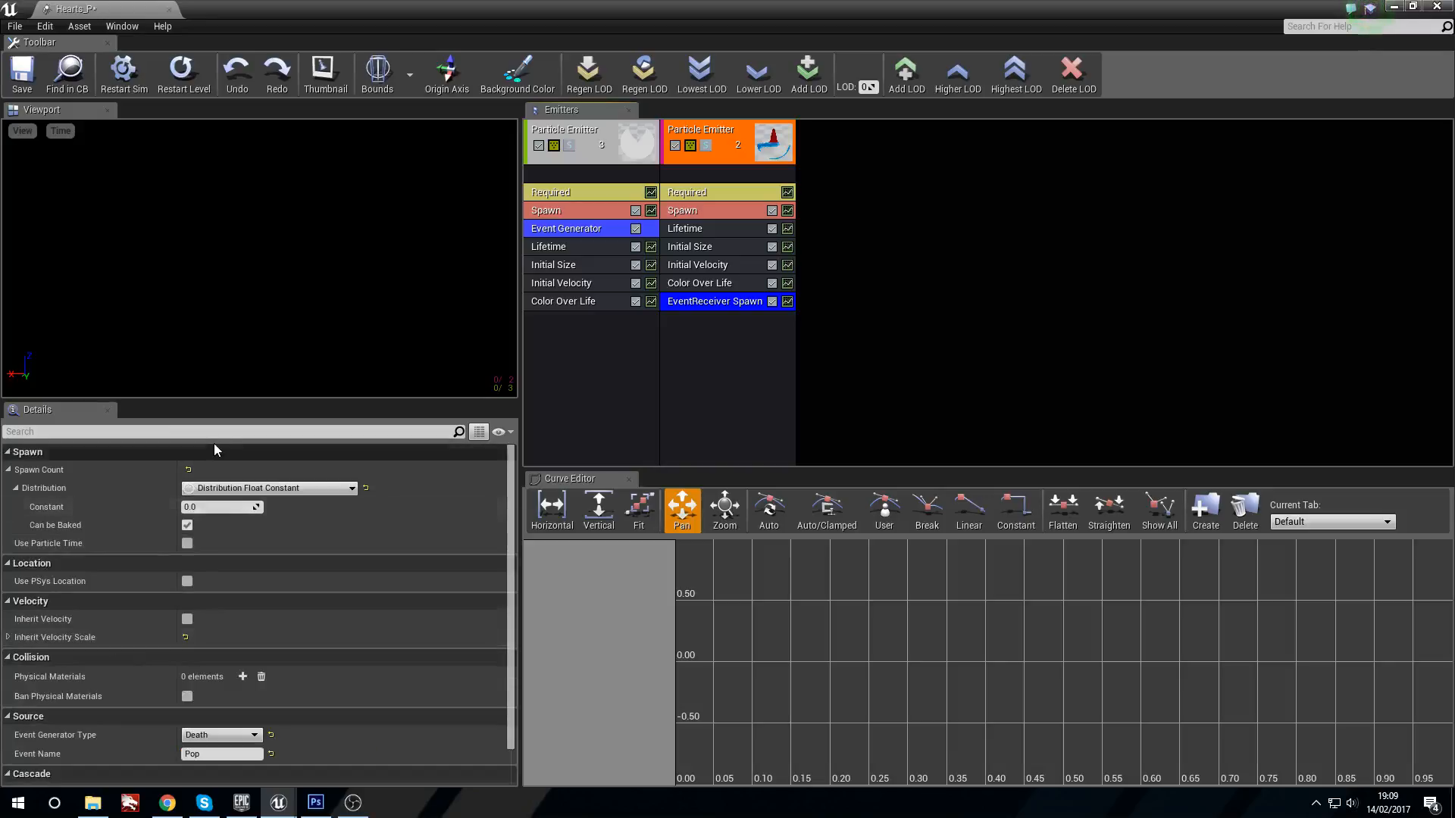
{"action": "left_click", "coordinate": [225, 491]}
{"action": "left_click", "coordinate": [325, 487]}
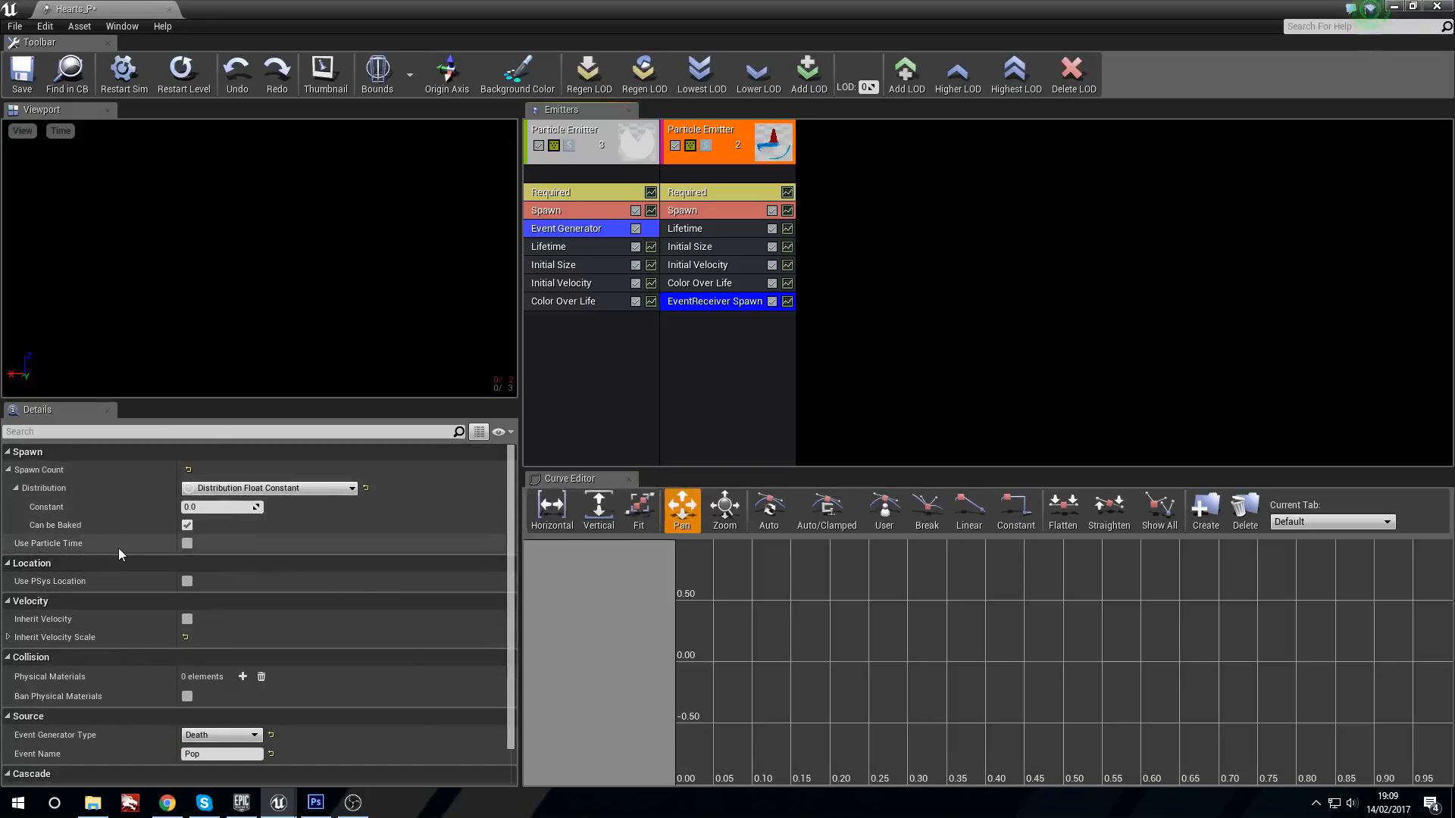
{"action": "left_click", "coordinate": [744, 341]}
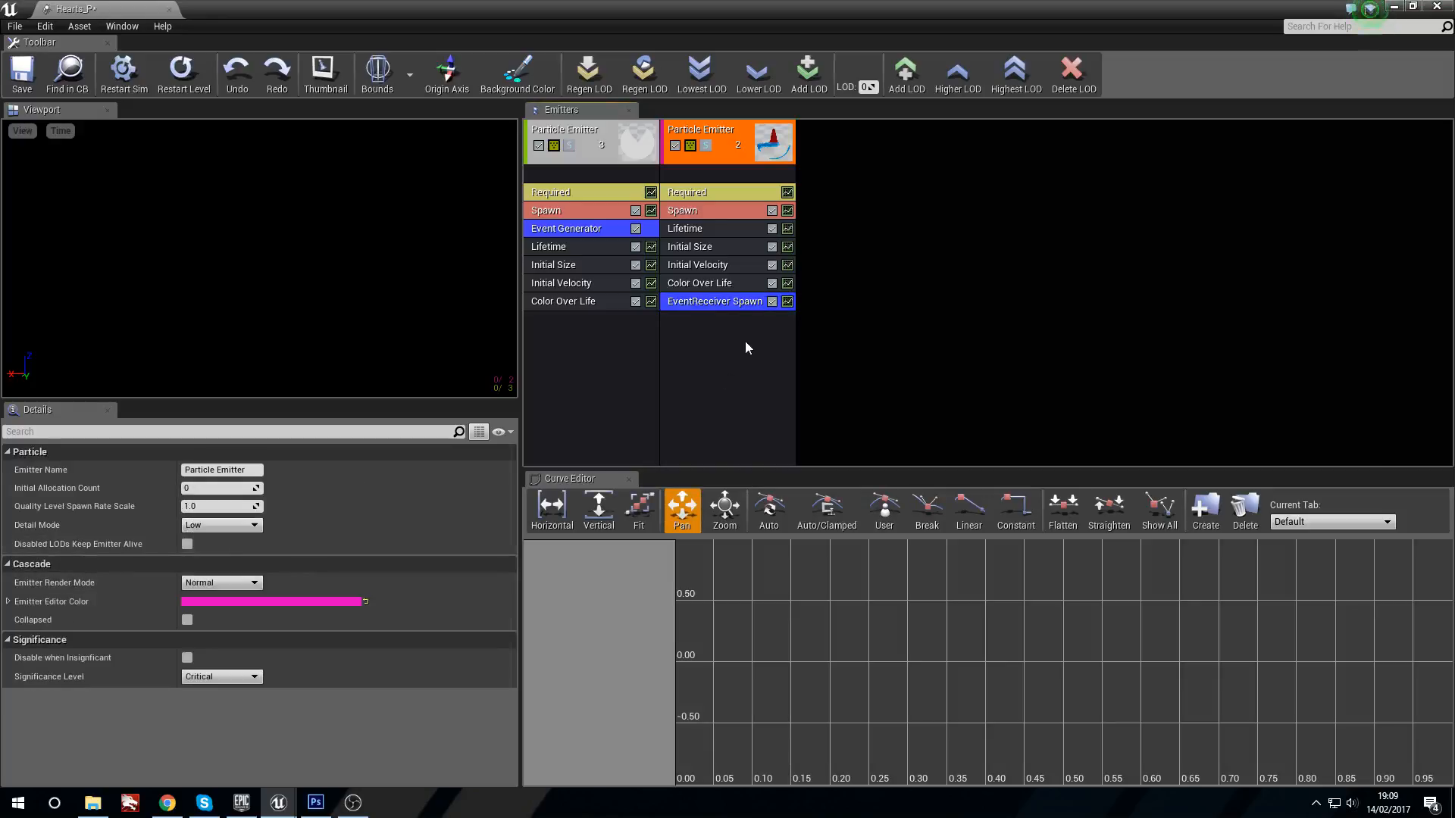
{"action": "left_click", "coordinate": [722, 211]}
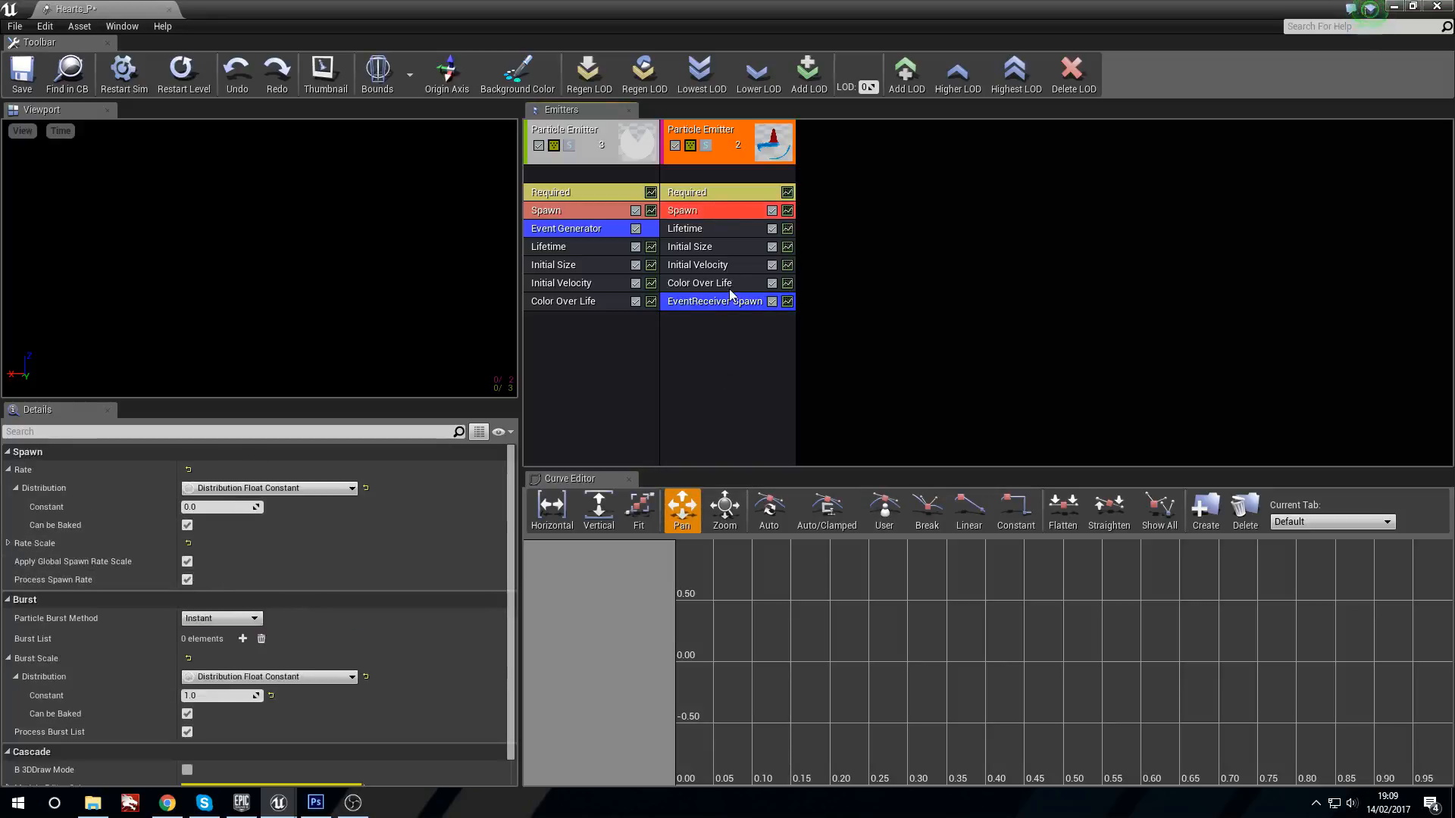
{"action": "left_click", "coordinate": [734, 300]}
{"action": "left_click", "coordinate": [715, 210]}
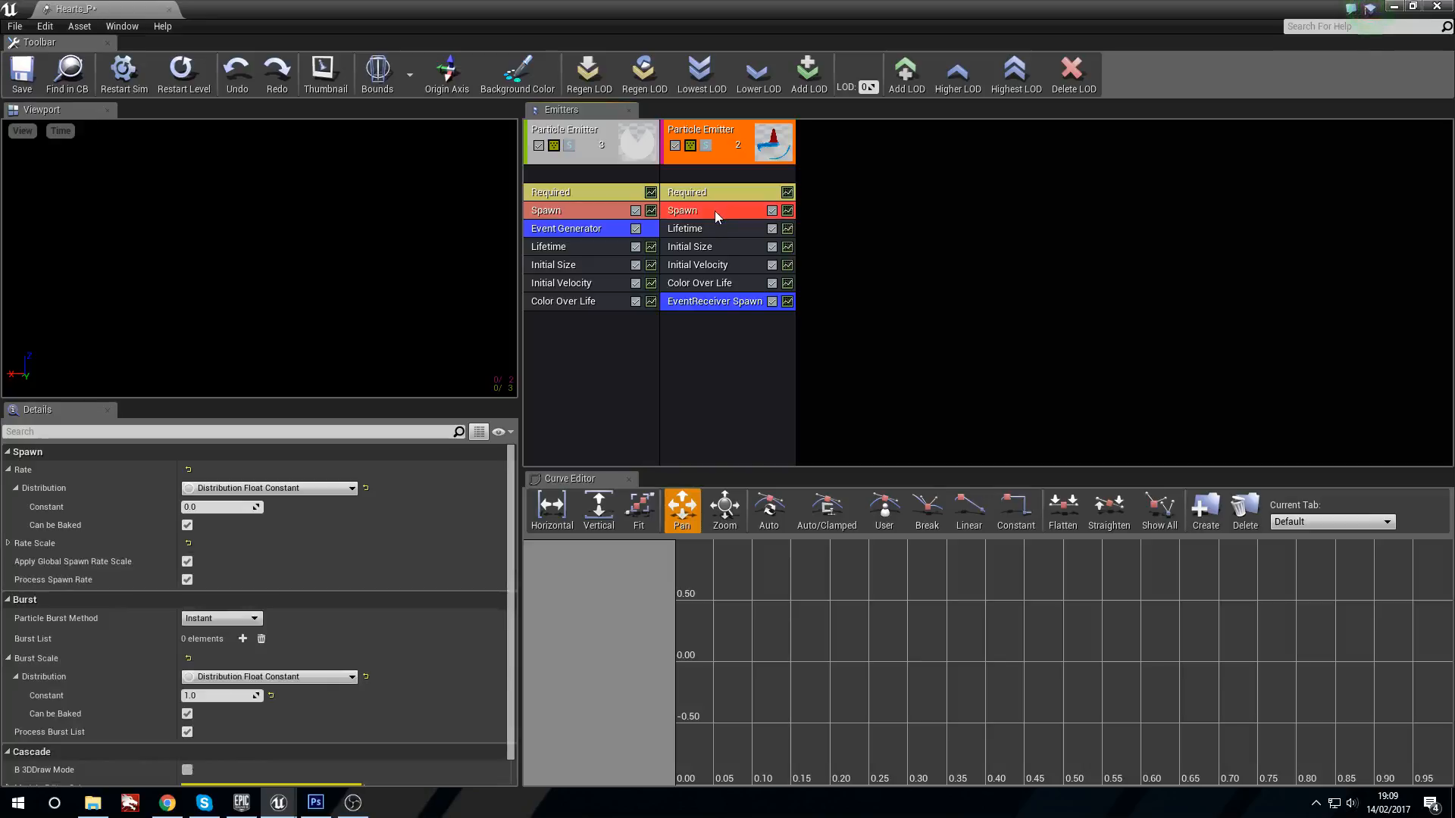
Try the Burst type for the event in the heart emitter's Event Generator.
{"action": "left_click", "coordinate": [576, 234]}
{"action": "left_click", "coordinate": [220, 510]}
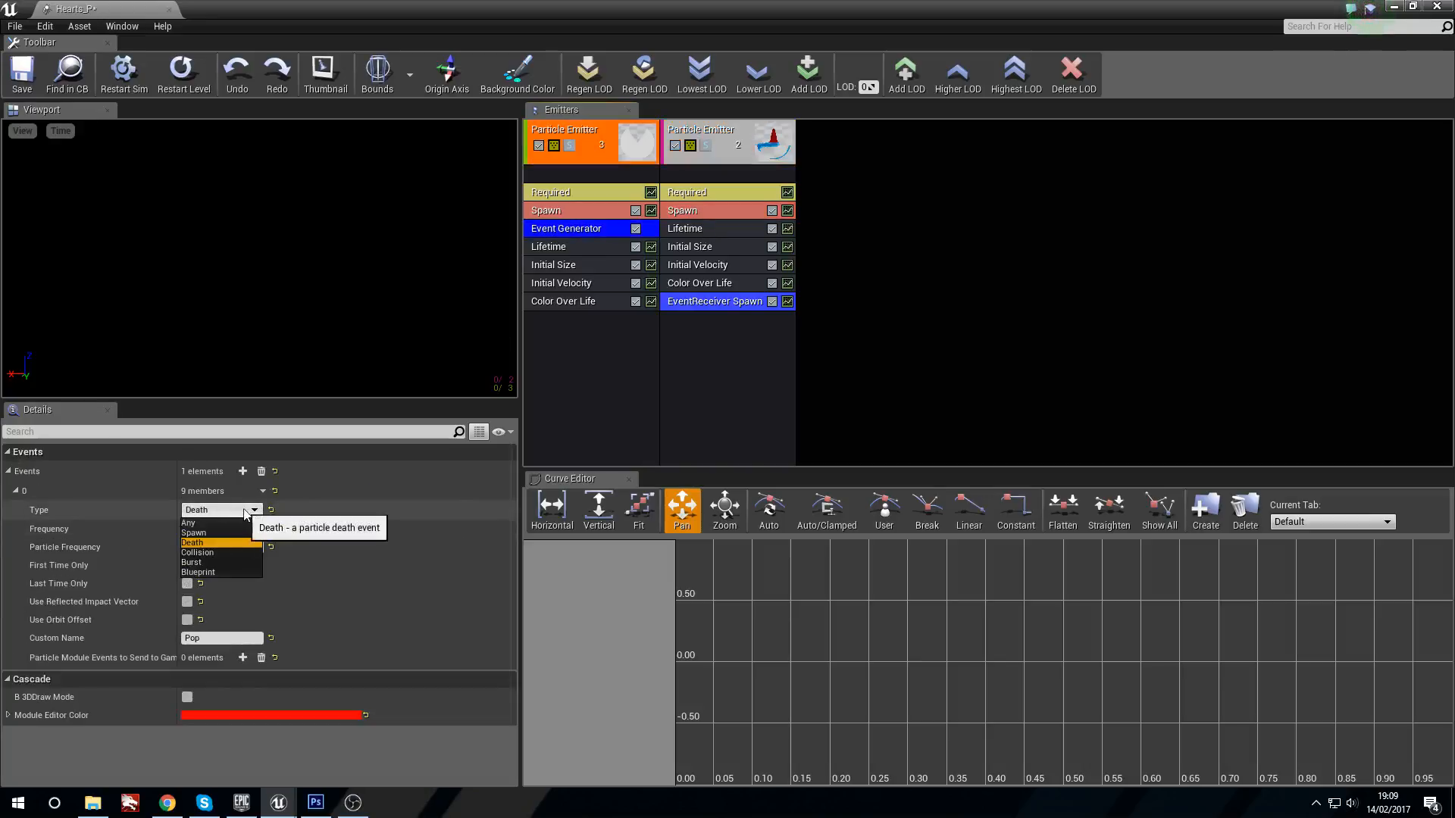
{"action": "left_click", "coordinate": [226, 562]}
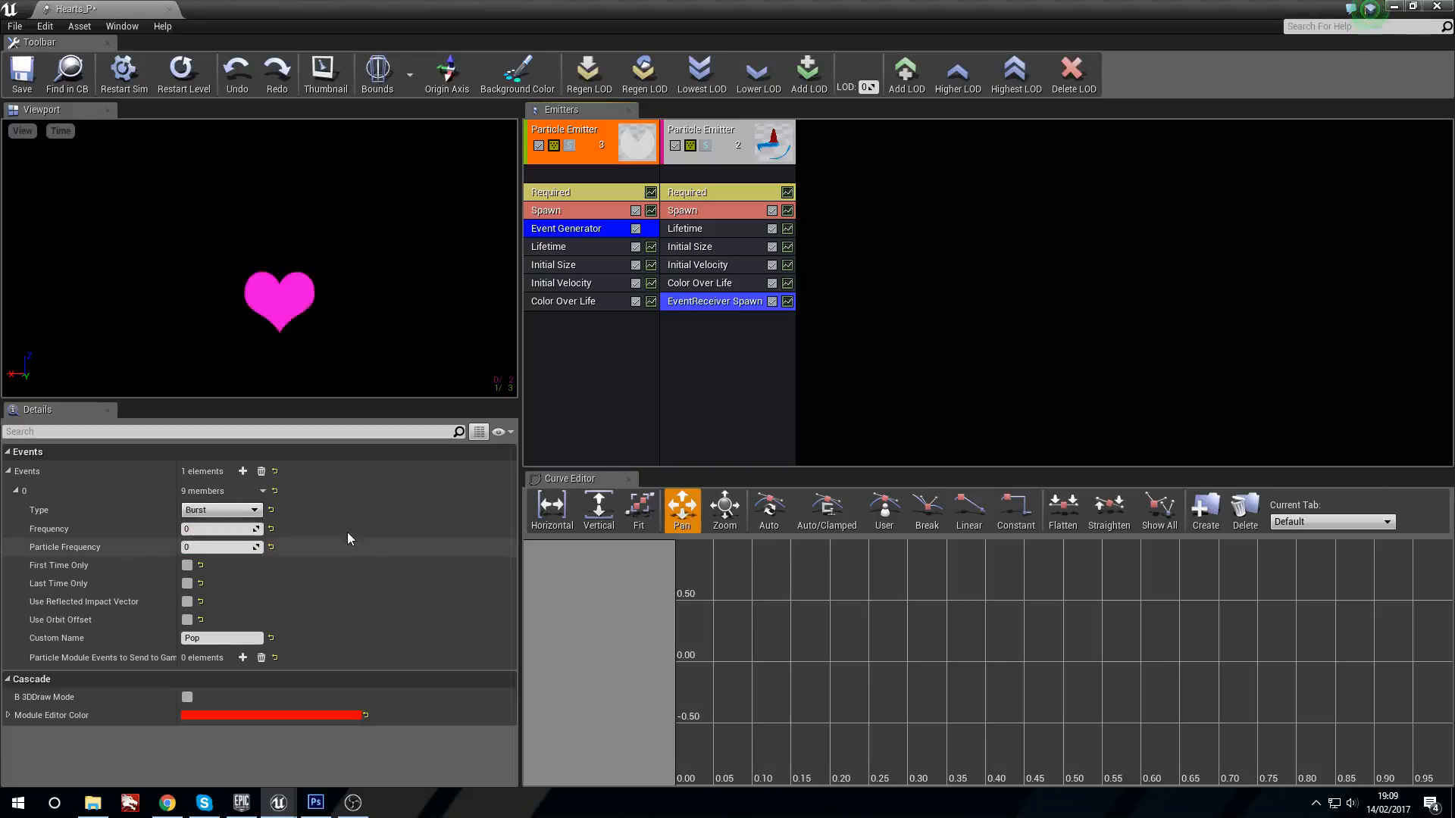
Add one Burst List entry with a Count of 20 to the second emitter's Spawn module.
{"action": "left_click", "coordinate": [713, 348]}
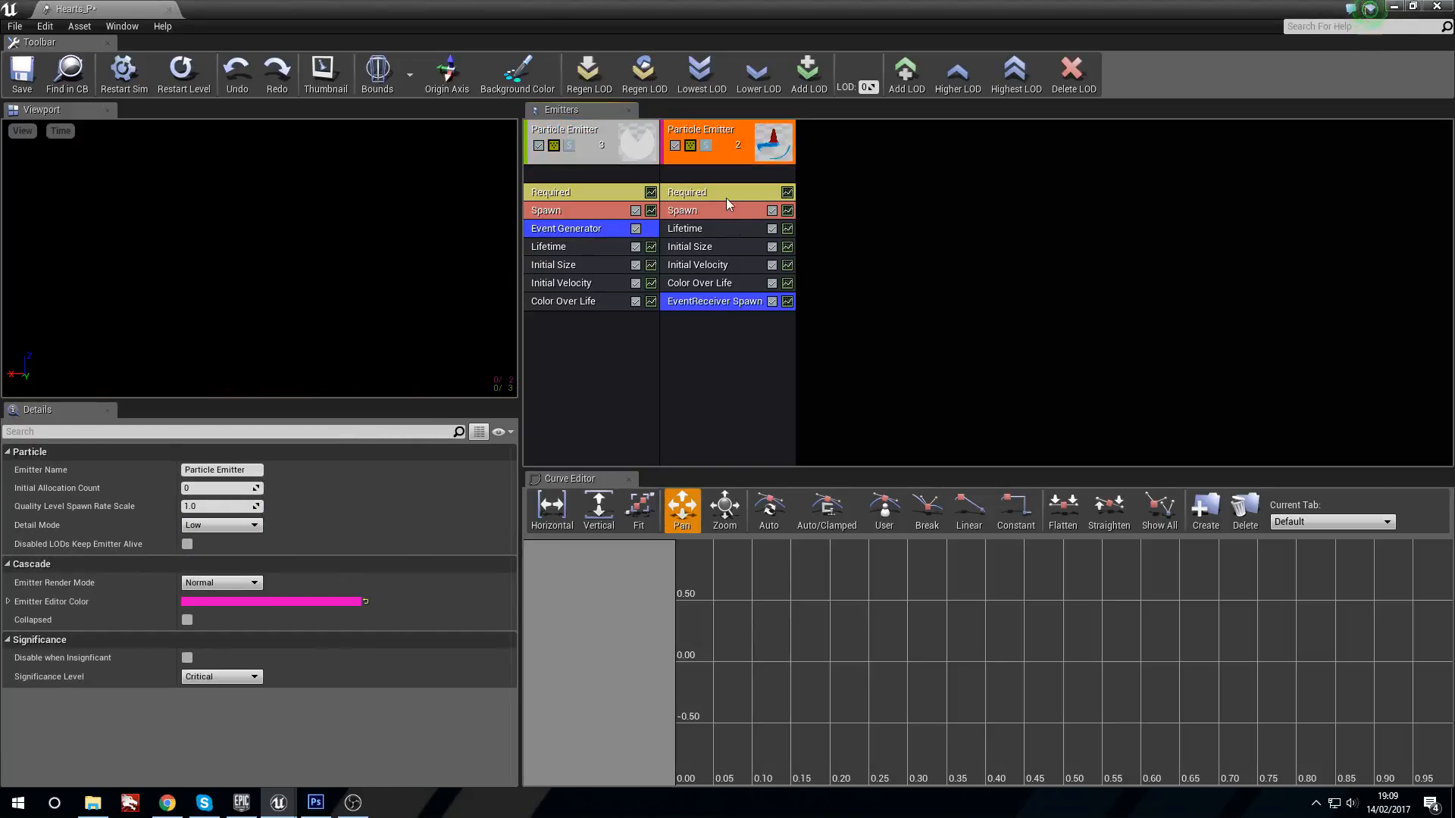
{"action": "left_click", "coordinate": [726, 198]}
{"action": "left_click", "coordinate": [729, 207]}
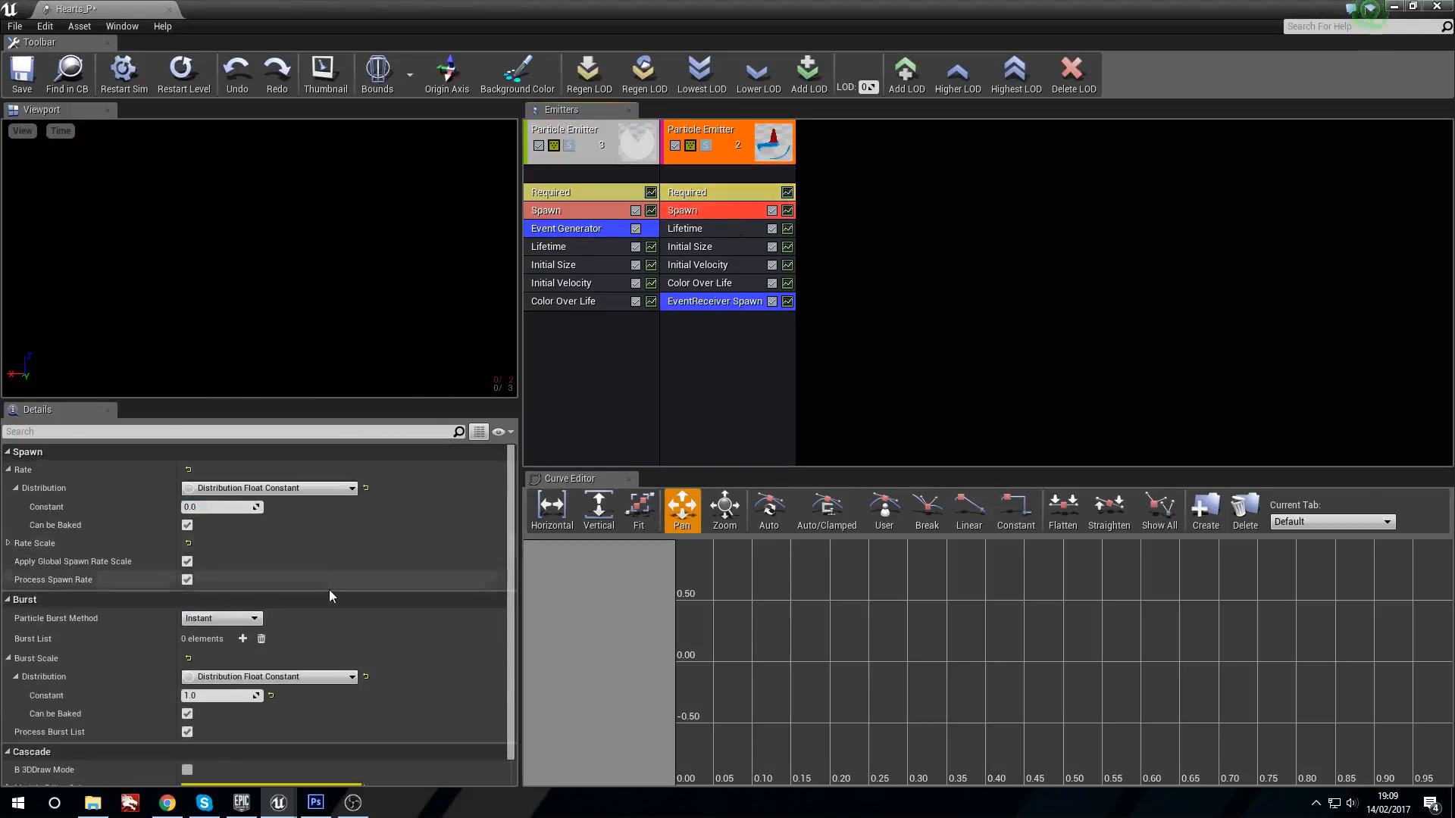
{"action": "scroll", "coordinate": [329, 585], "scroll_direction": "down", "scroll_amount": 1}
{"action": "left_click", "coordinate": [246, 629]}
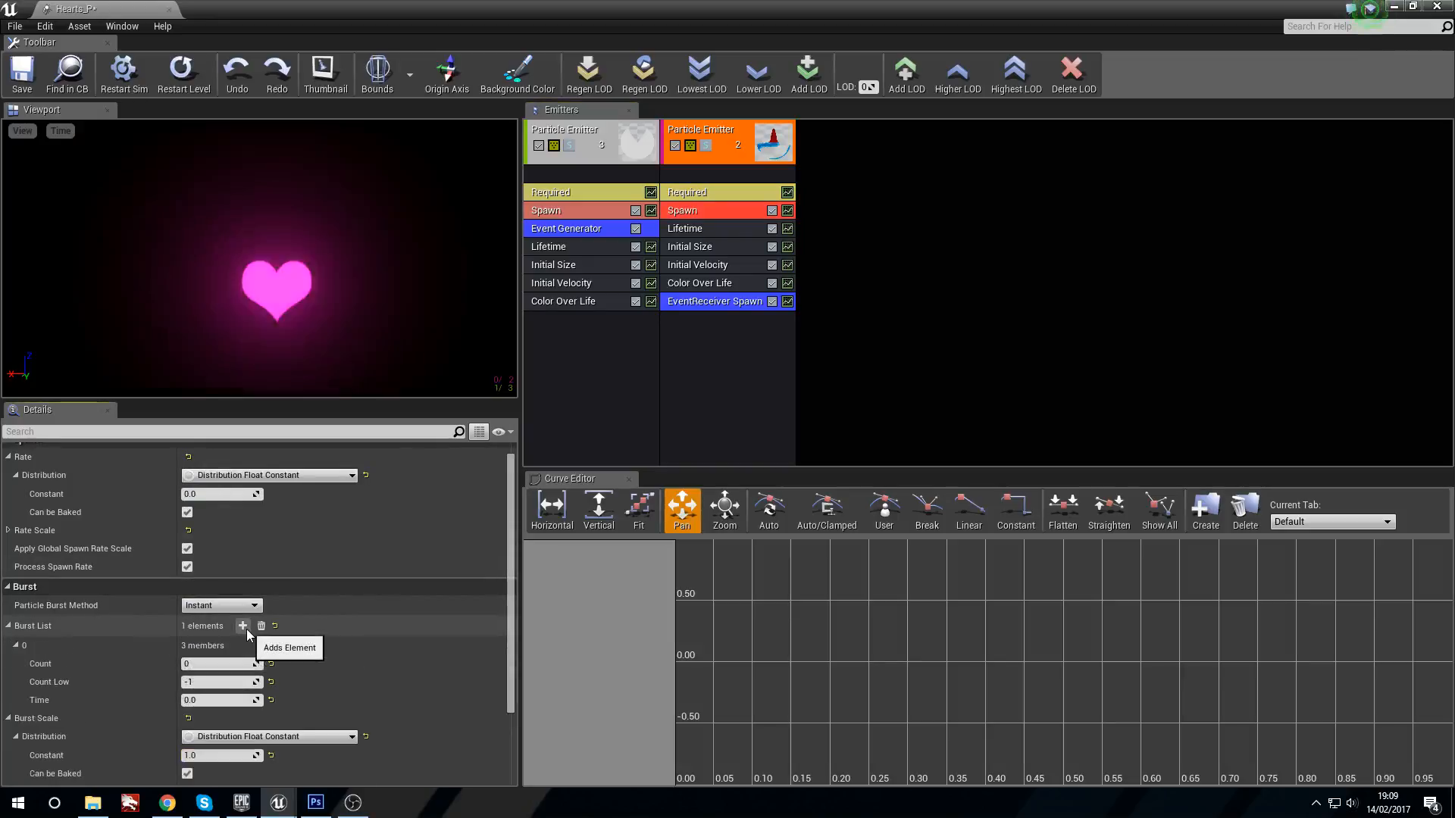
{"action": "type", "text": "20"}
{"action": "key", "text": "Return"}
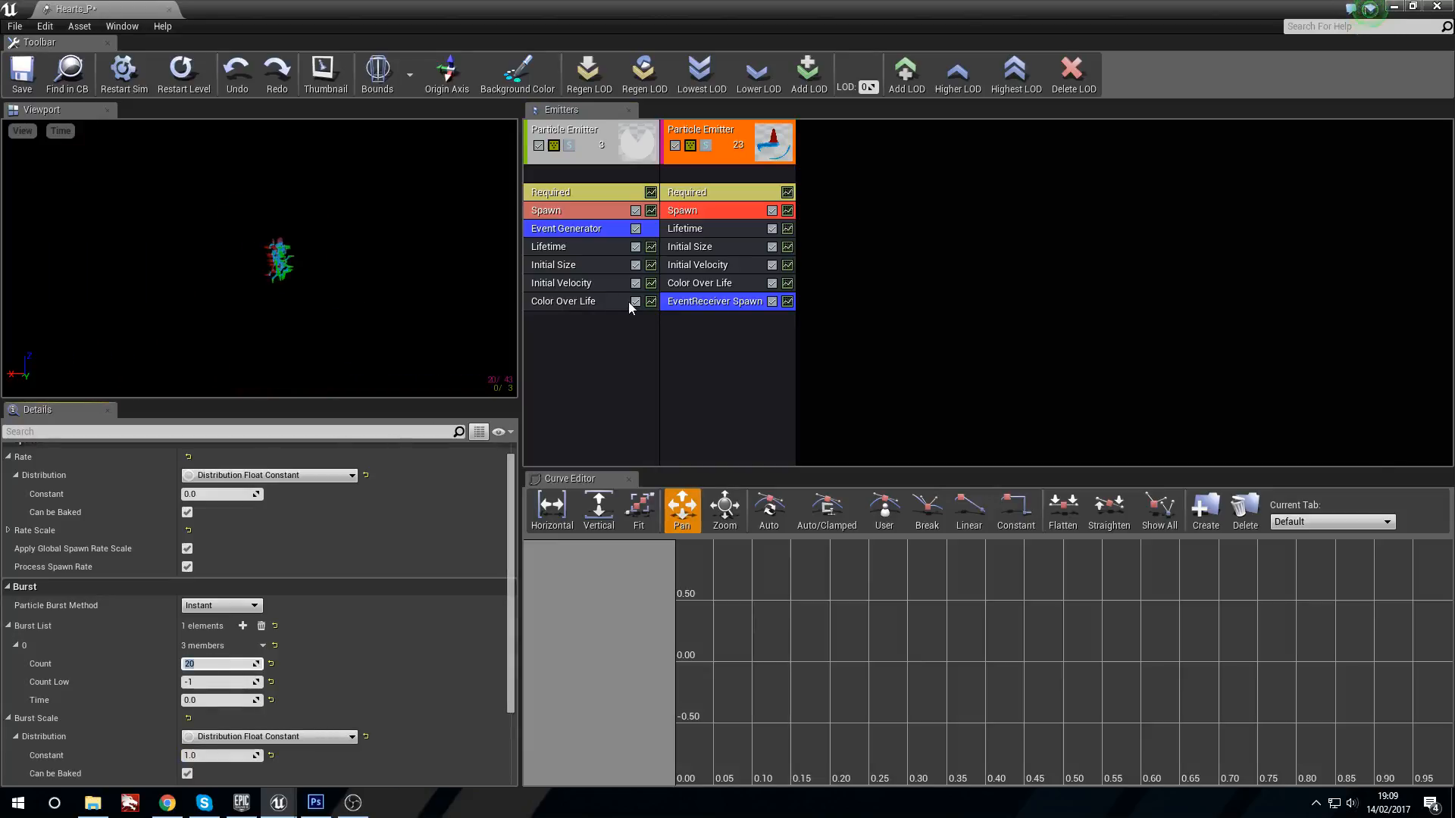
Delete the EventReceiver Spawn module from the second emitter and the Event Generator module from the heart emitter.
{"action": "left_click", "coordinate": [712, 305]}
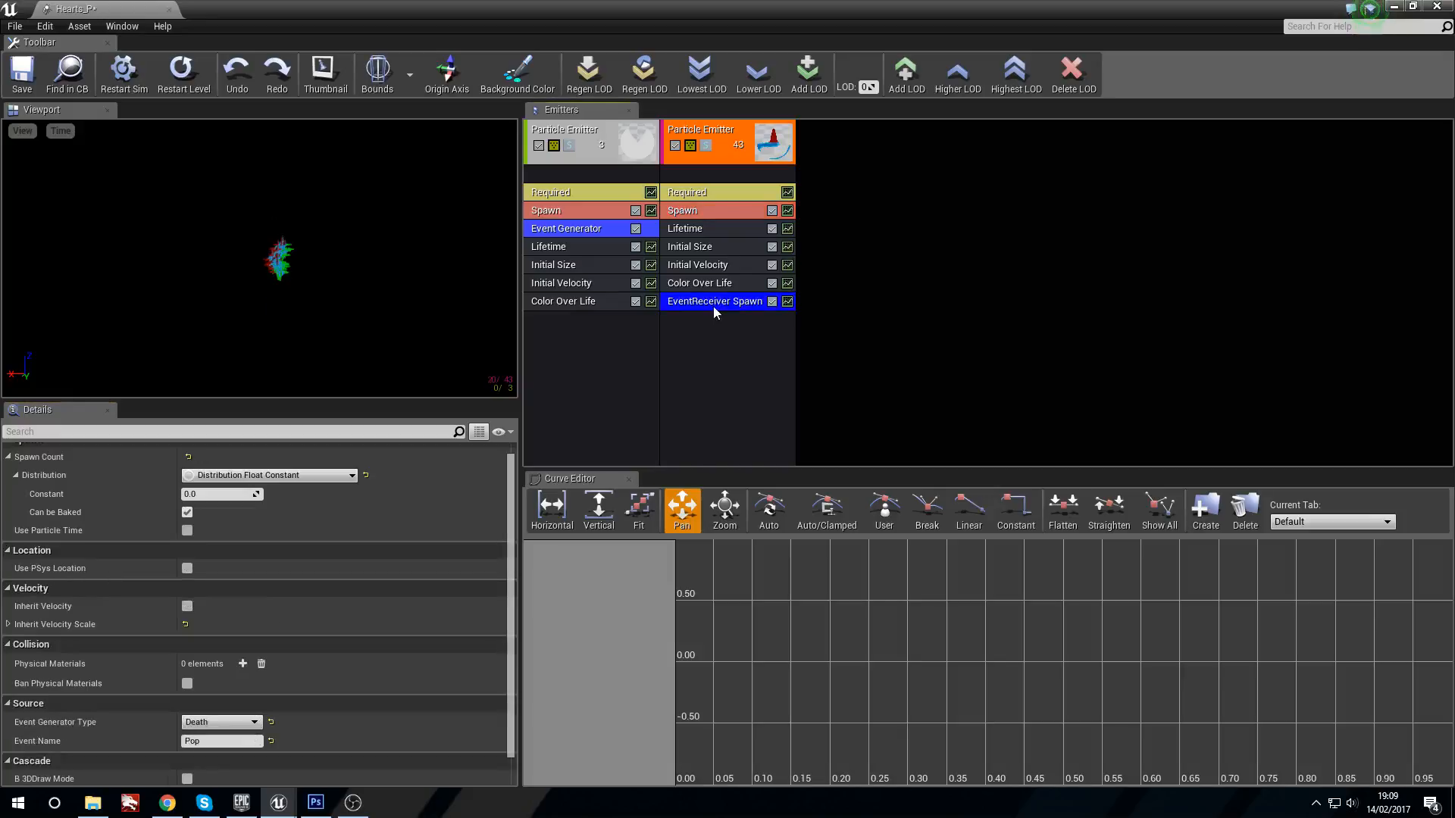
{"action": "key", "text": "Delete"}
{"action": "left_click", "coordinate": [585, 224]}
{"action": "key", "text": "Delete"}
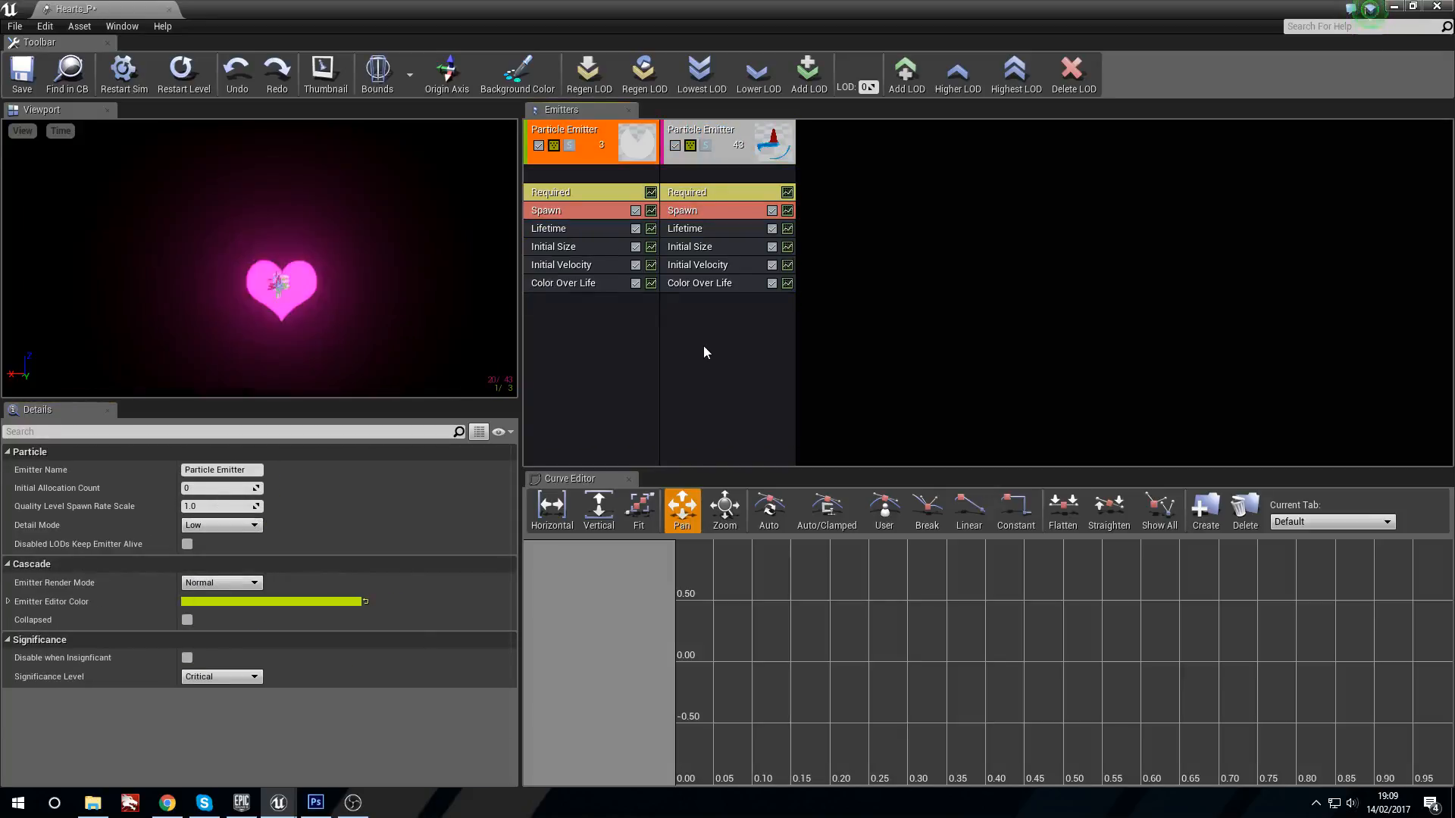
Set the second emitter's Emitter Delay to 2.0 and its Emitter Loops to 1 in the Required module.
{"action": "left_click", "coordinate": [703, 344]}
{"action": "left_click", "coordinate": [711, 196]}
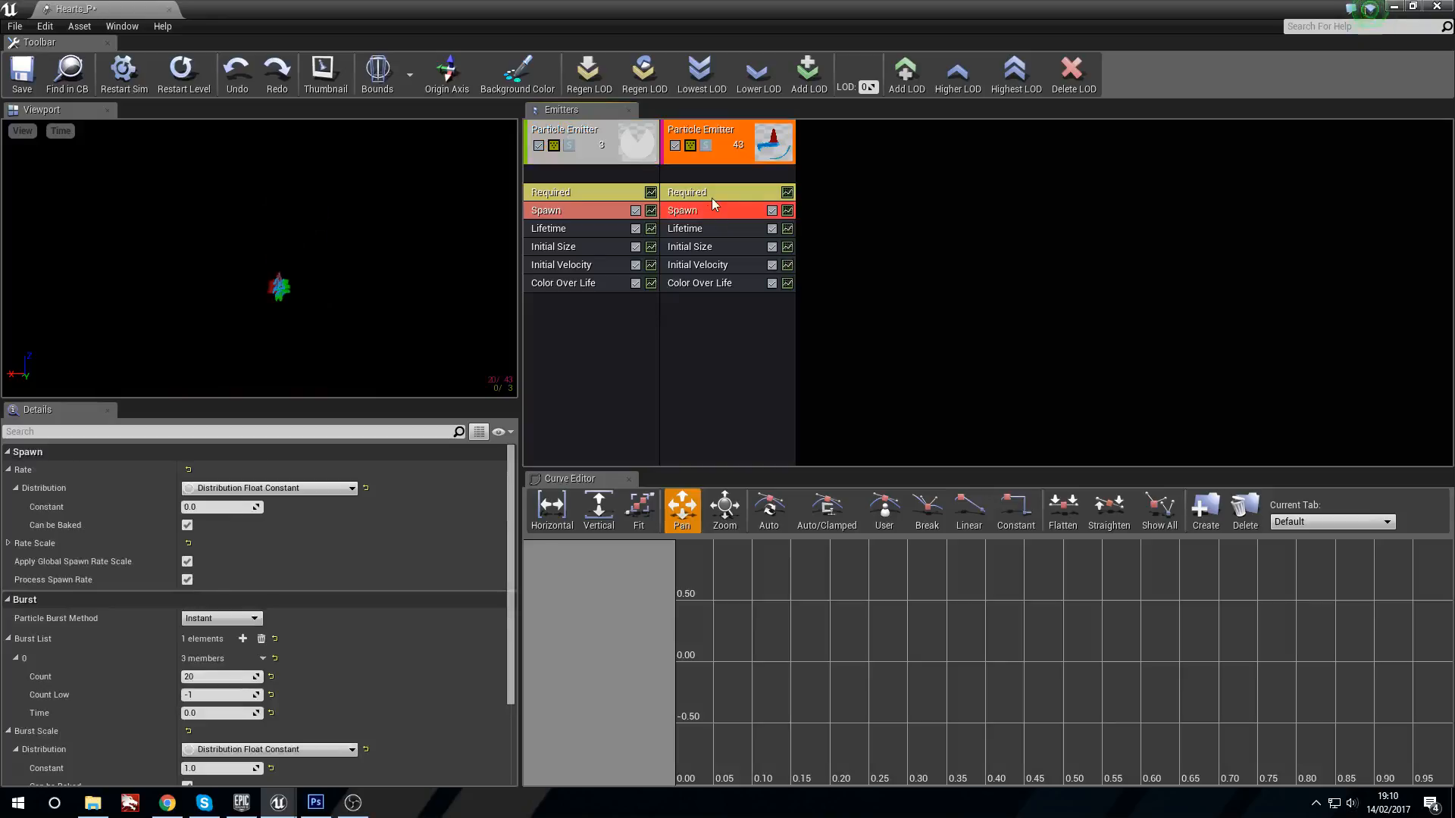
{"action": "scroll", "coordinate": [396, 609], "scroll_direction": "down", "scroll_amount": 4}
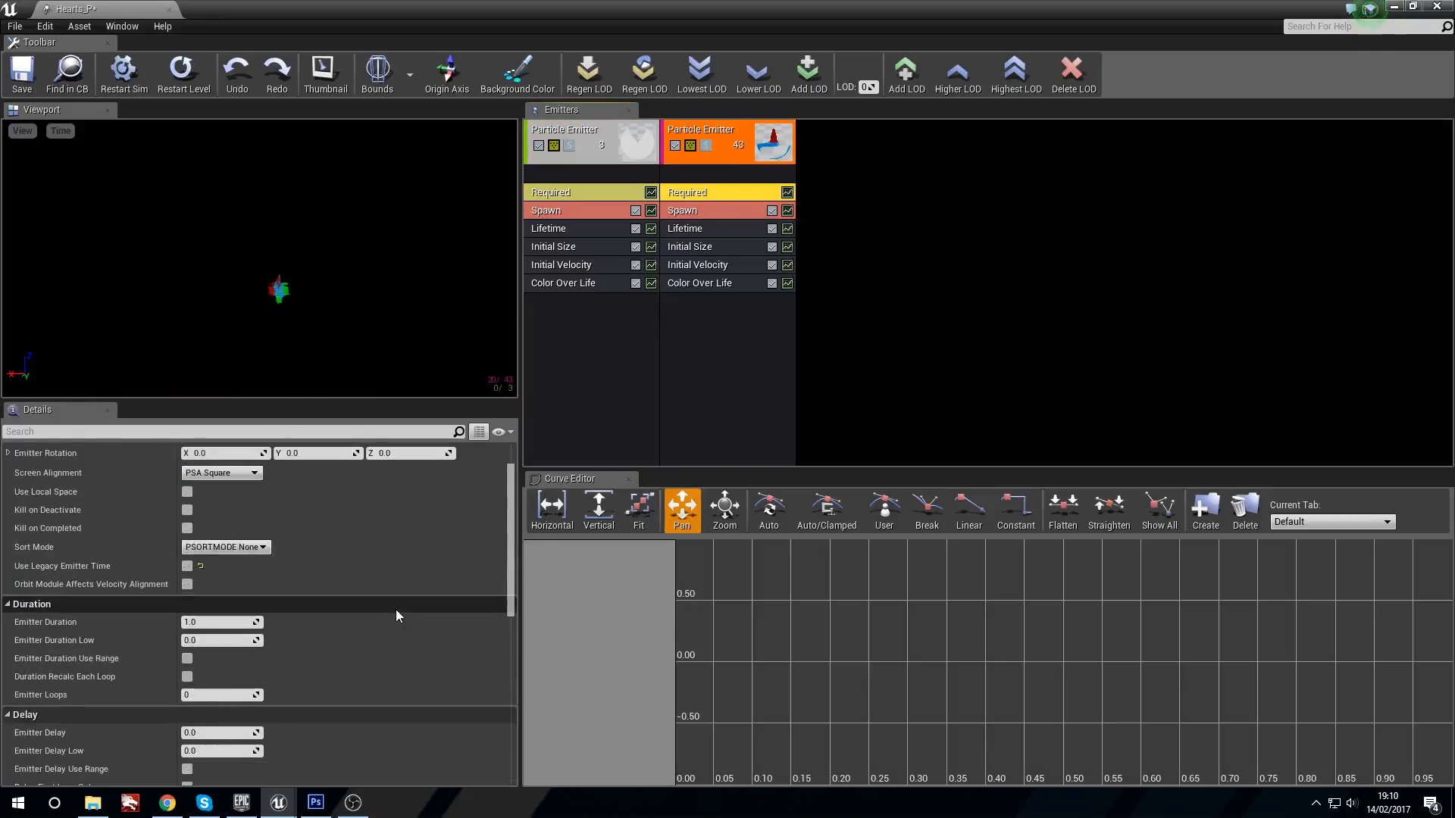
{"action": "left_click", "coordinate": [234, 660]}
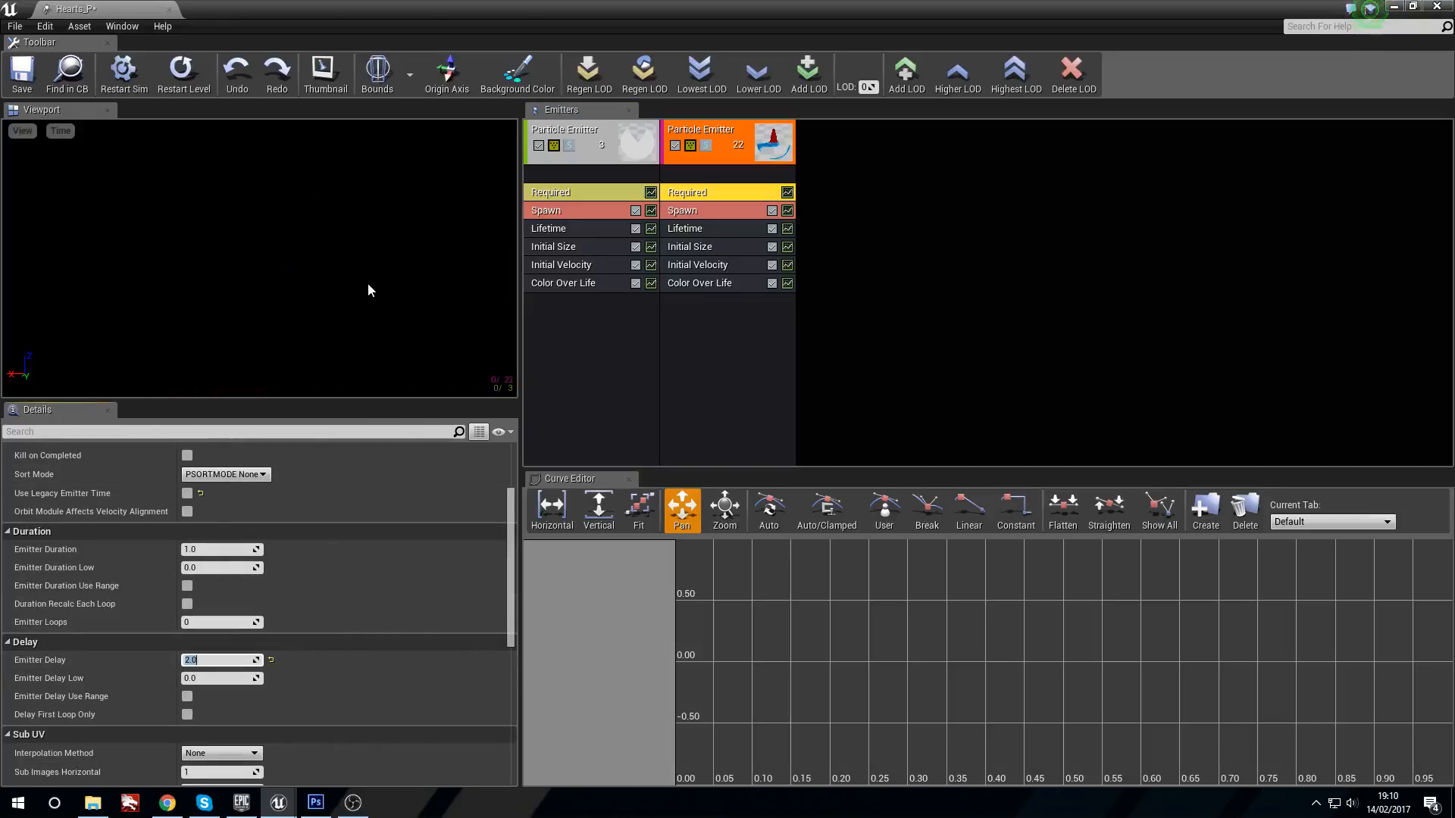
{"action": "left_click", "coordinate": [704, 192]}
{"action": "left_click", "coordinate": [215, 657]}
{"action": "type", "text": "1"}
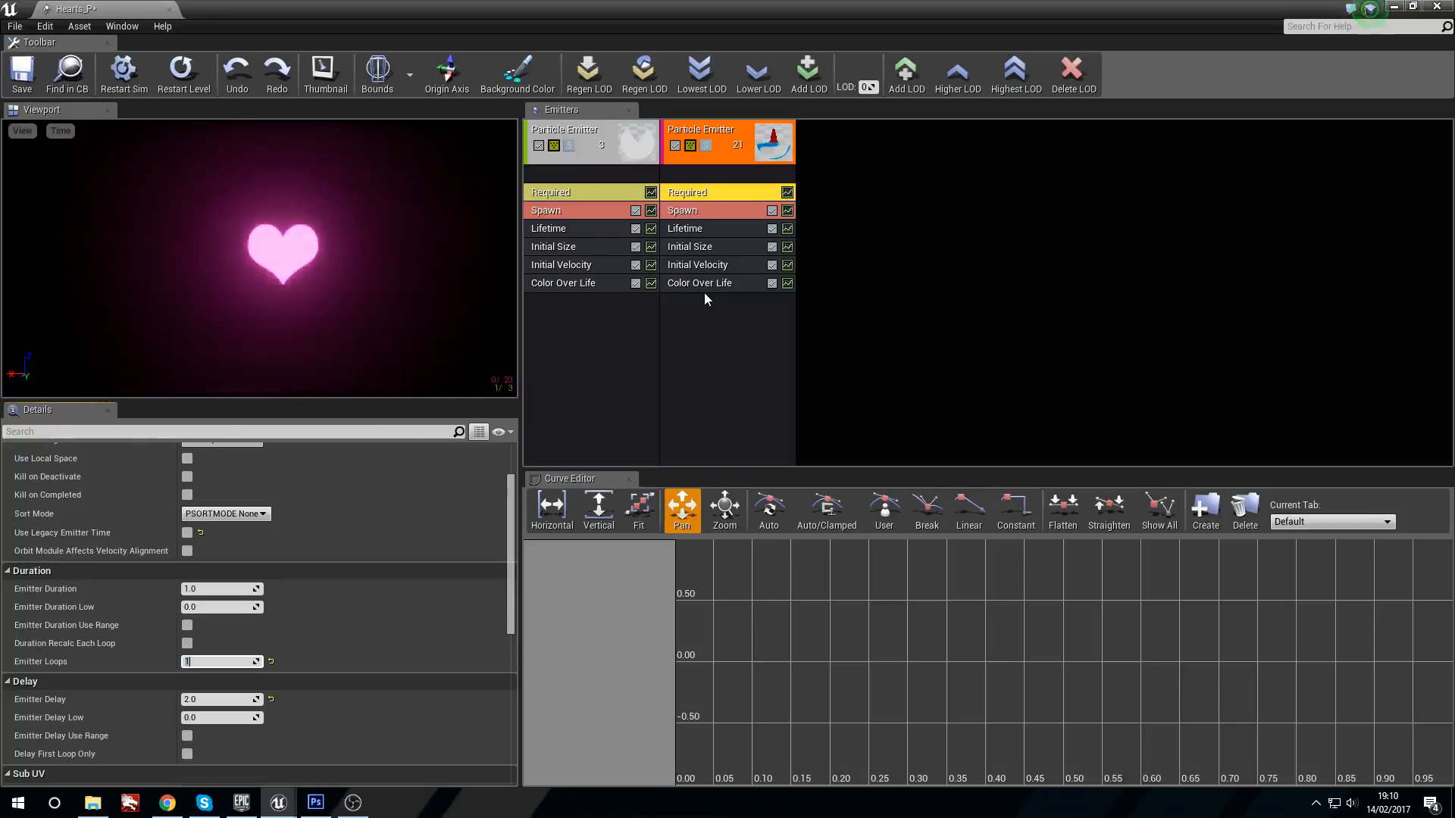
Add an Initial Location module to the second emitter and set its Start Location to Distribution Vector Constant.
{"action": "right_click", "coordinate": [729, 319]}
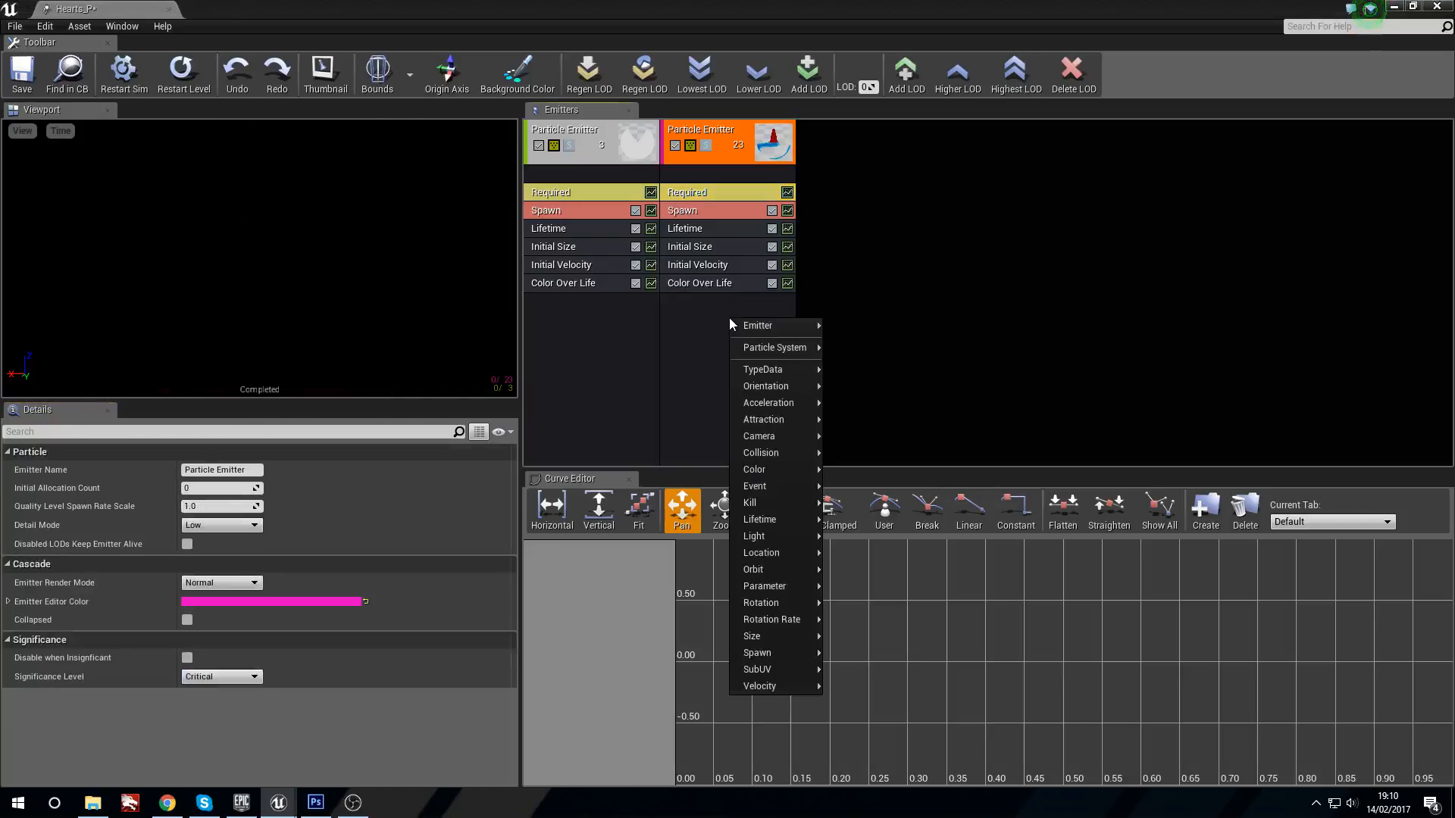
{"action": "mouse_move", "coordinate": [809, 555]}
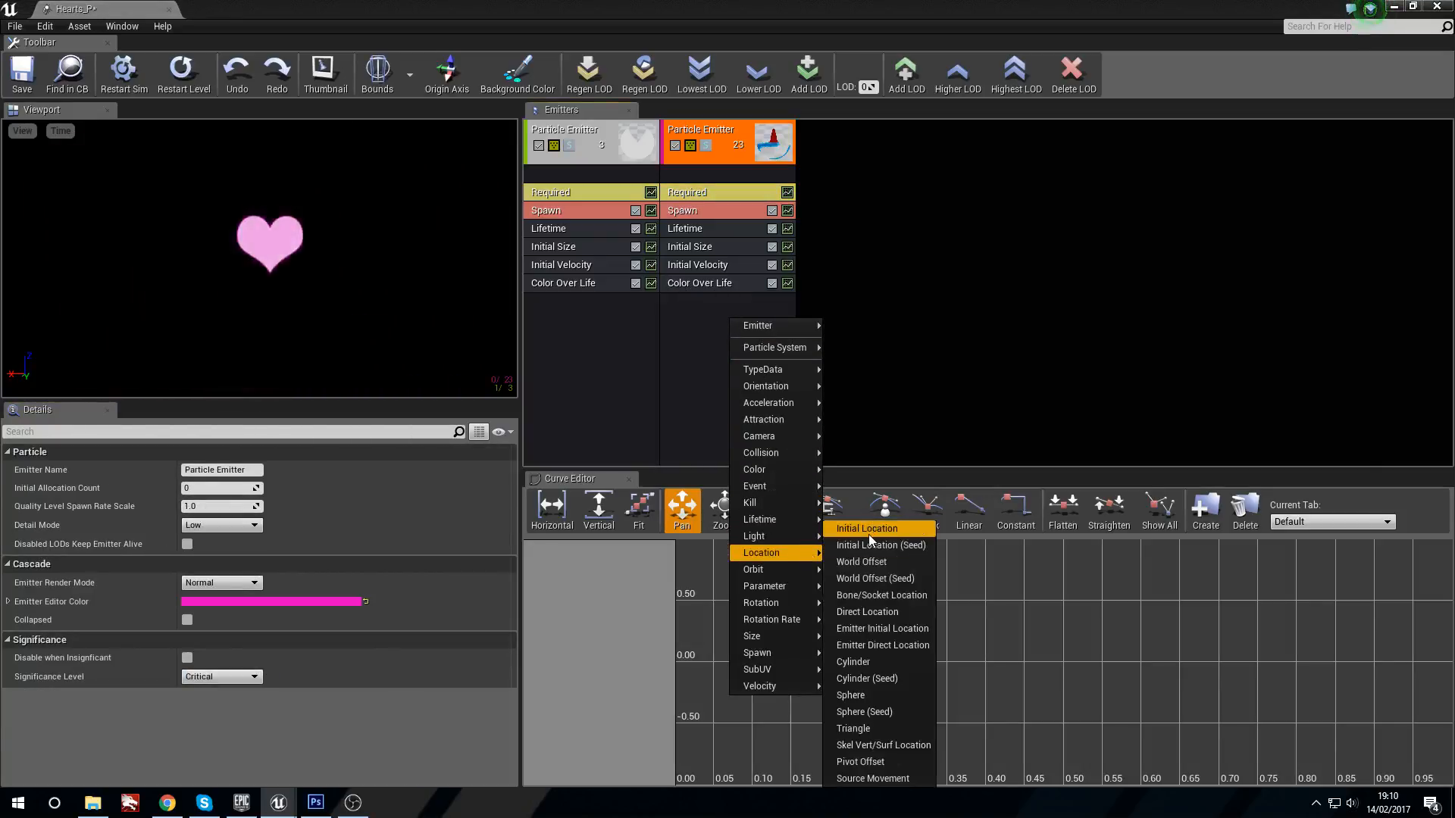
{"action": "left_click", "coordinate": [912, 528]}
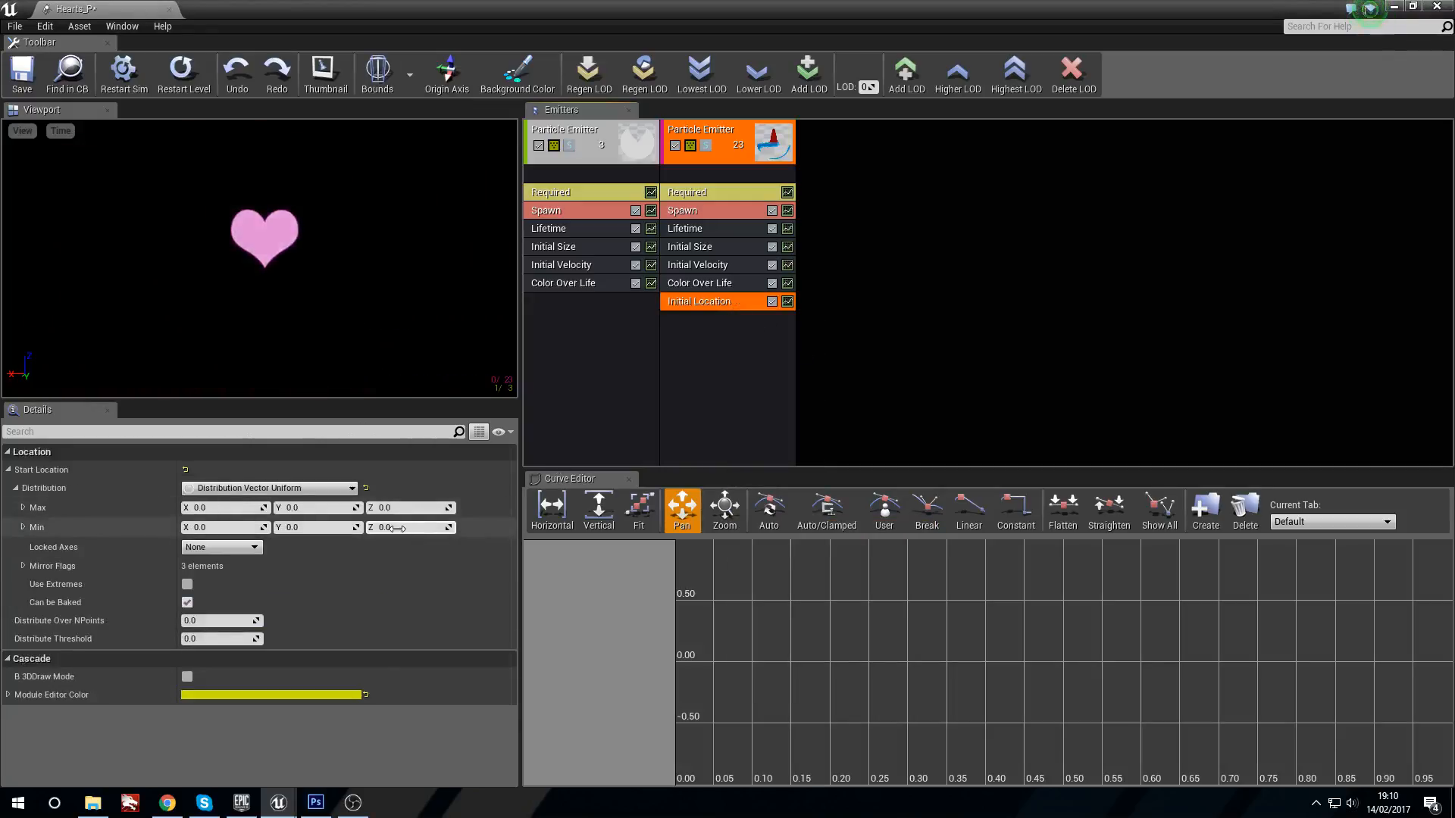
{"action": "left_click", "coordinate": [269, 488]}
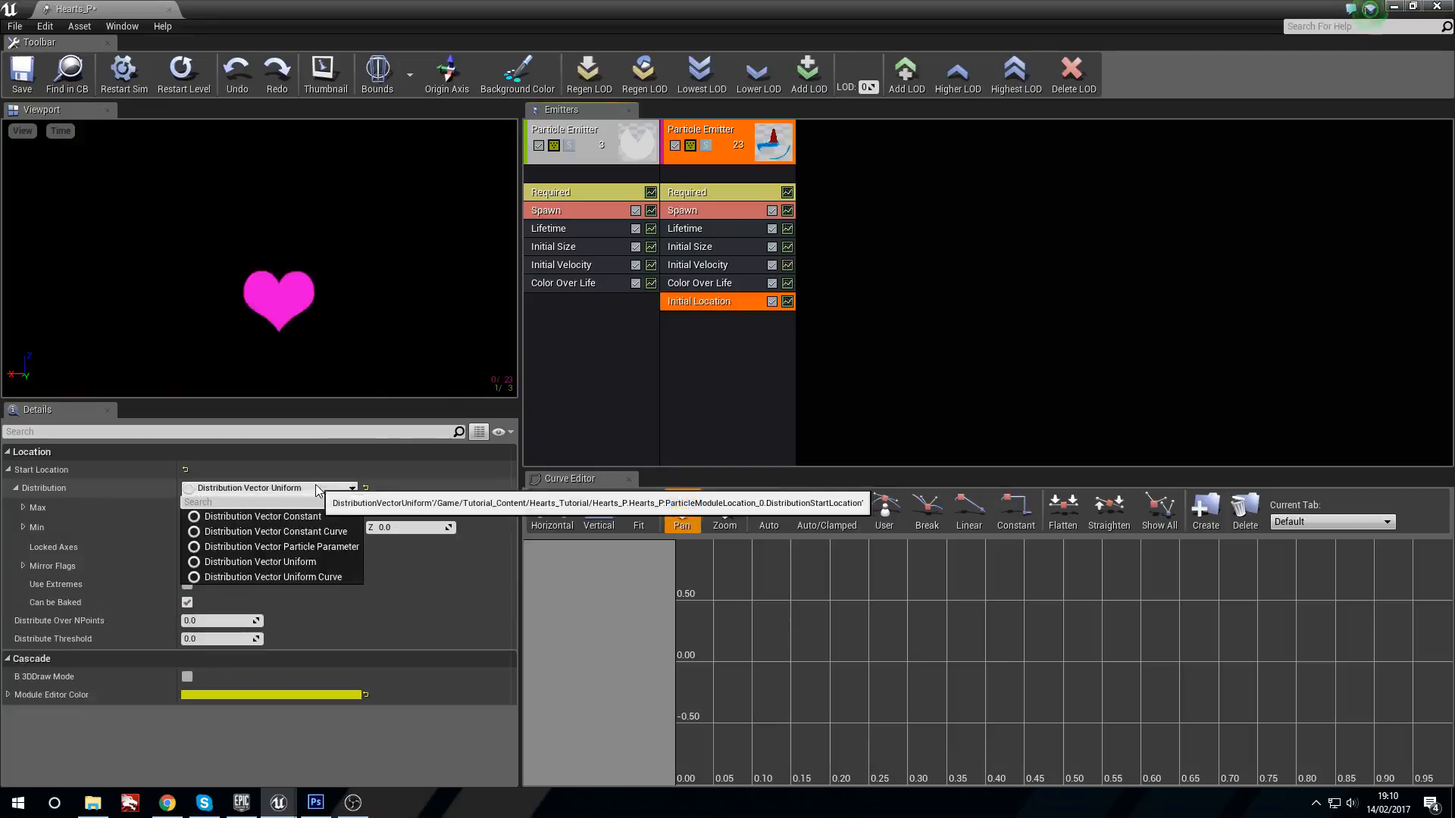
{"action": "left_click", "coordinate": [250, 503]}
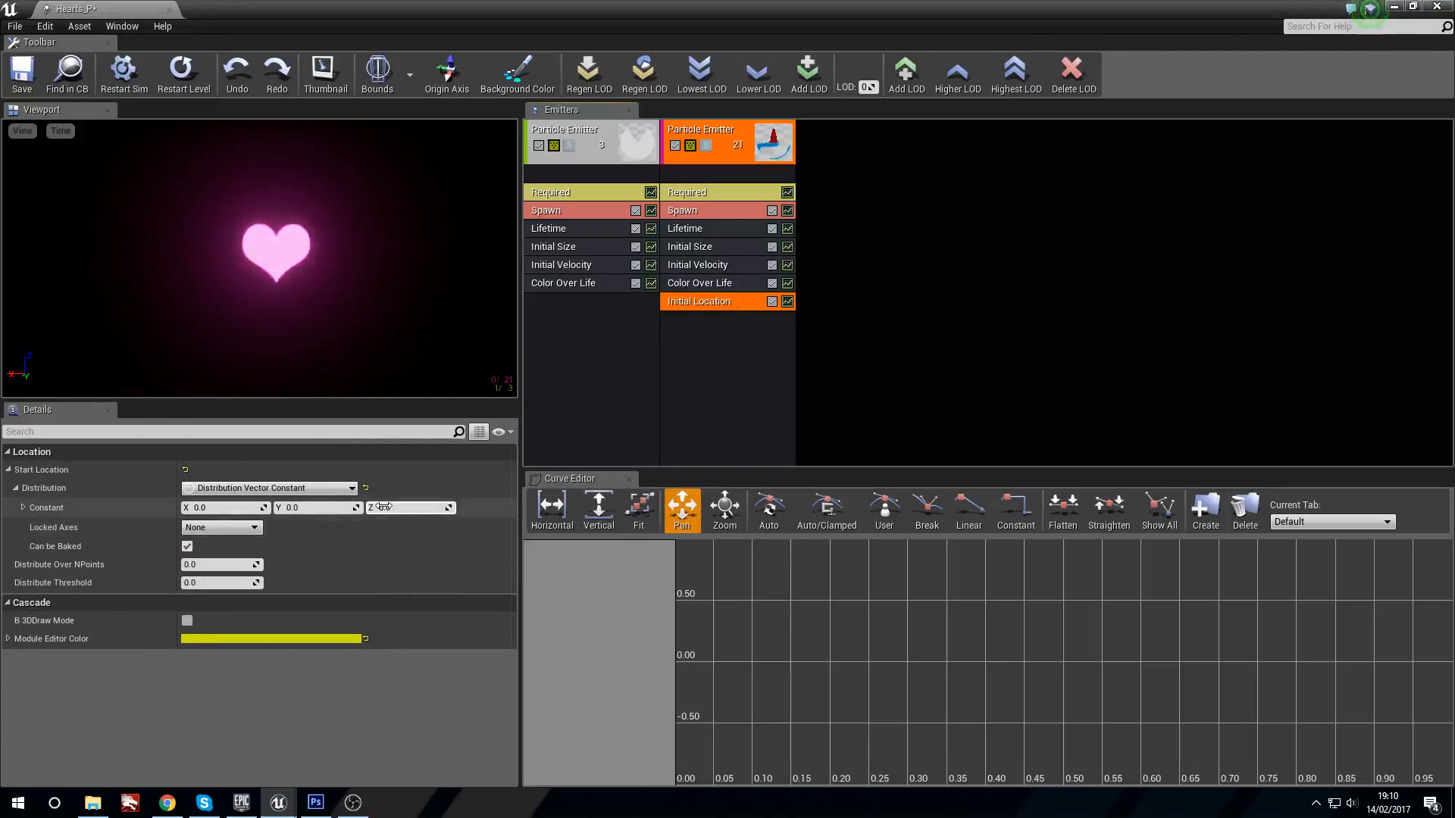
Try Z values of 50 and 75 for the Initial Location constant and settle on 90.
{"action": "mouse_move", "coordinate": [389, 507]}
{"action": "left_mouse_down"}
{"action": "mouse_move", "coordinate": [405, 507]}
{"action": "mouse_move", "coordinate": [409, 539]}
{"action": "mouse_move", "coordinate": [416, 509]}
{"action": "left_mouse_up"}
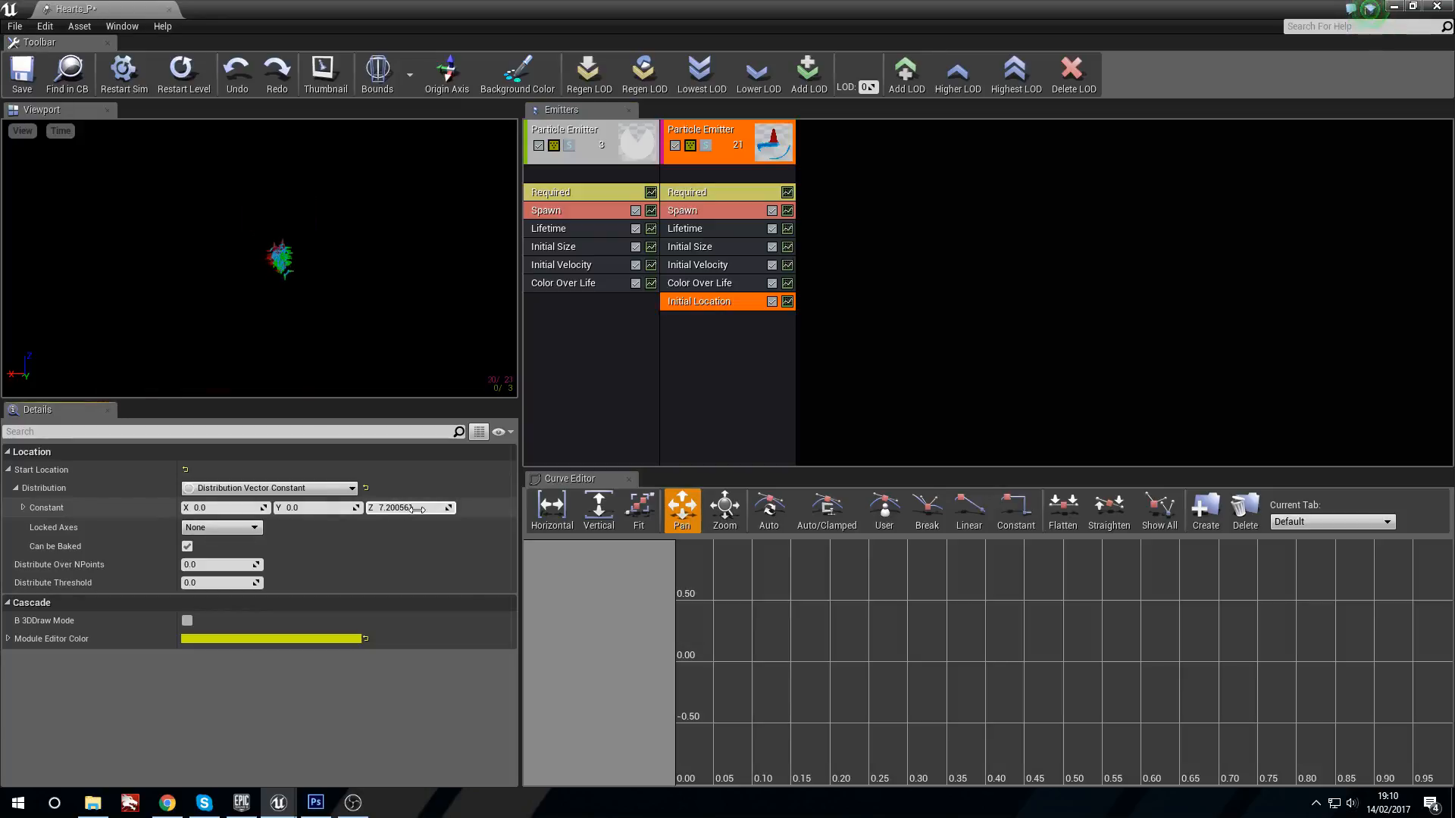
{"action": "left_click", "coordinate": [416, 509]}
{"action": "type", "text": "50"}
{"action": "key", "text": "Return"}
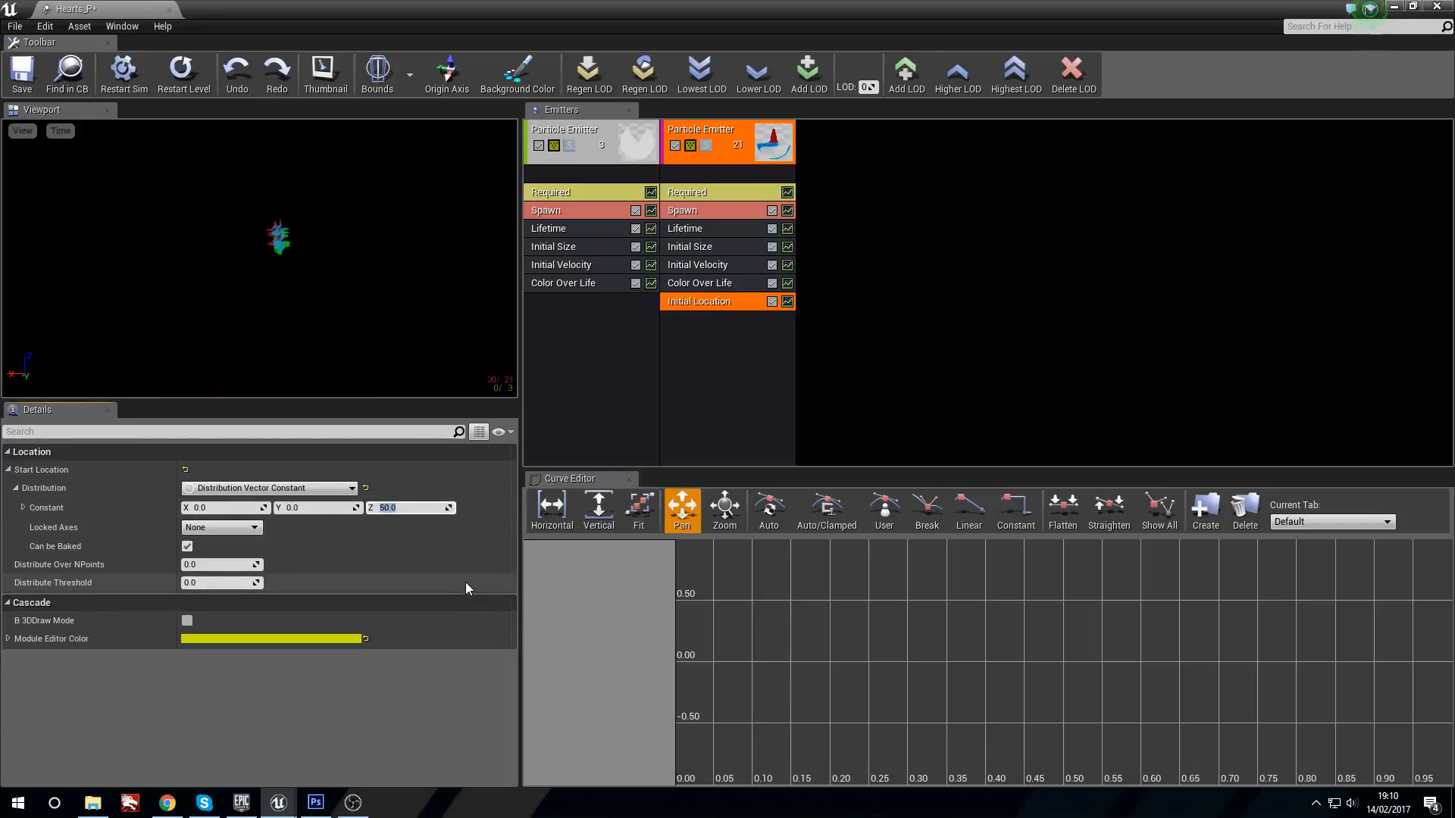
{"action": "type", "text": "75"}
{"action": "key", "text": "Return"}
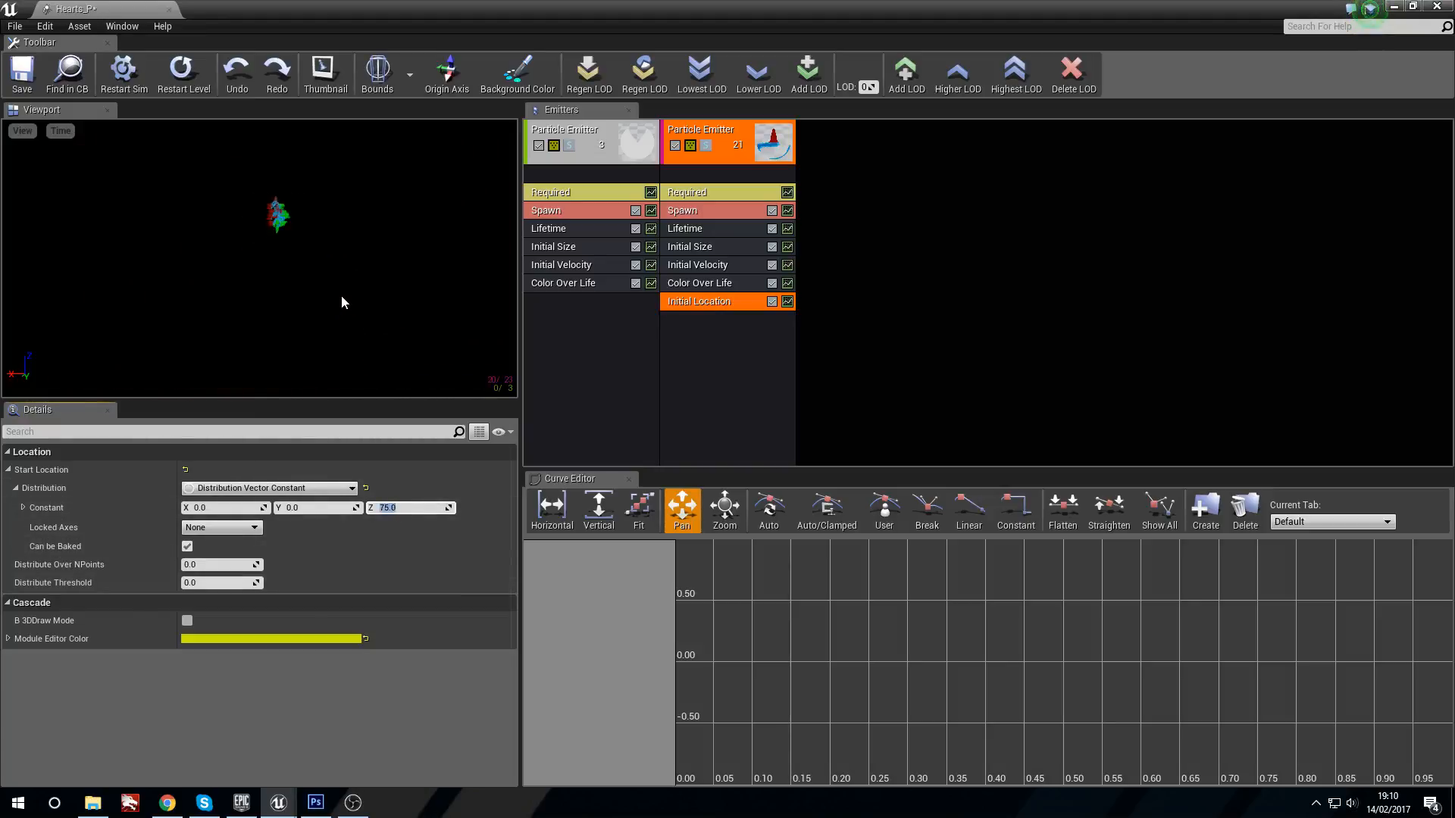
{"action": "left_click", "coordinate": [415, 508]}
{"action": "type", "text": "90"}
{"action": "key", "text": "Return"}
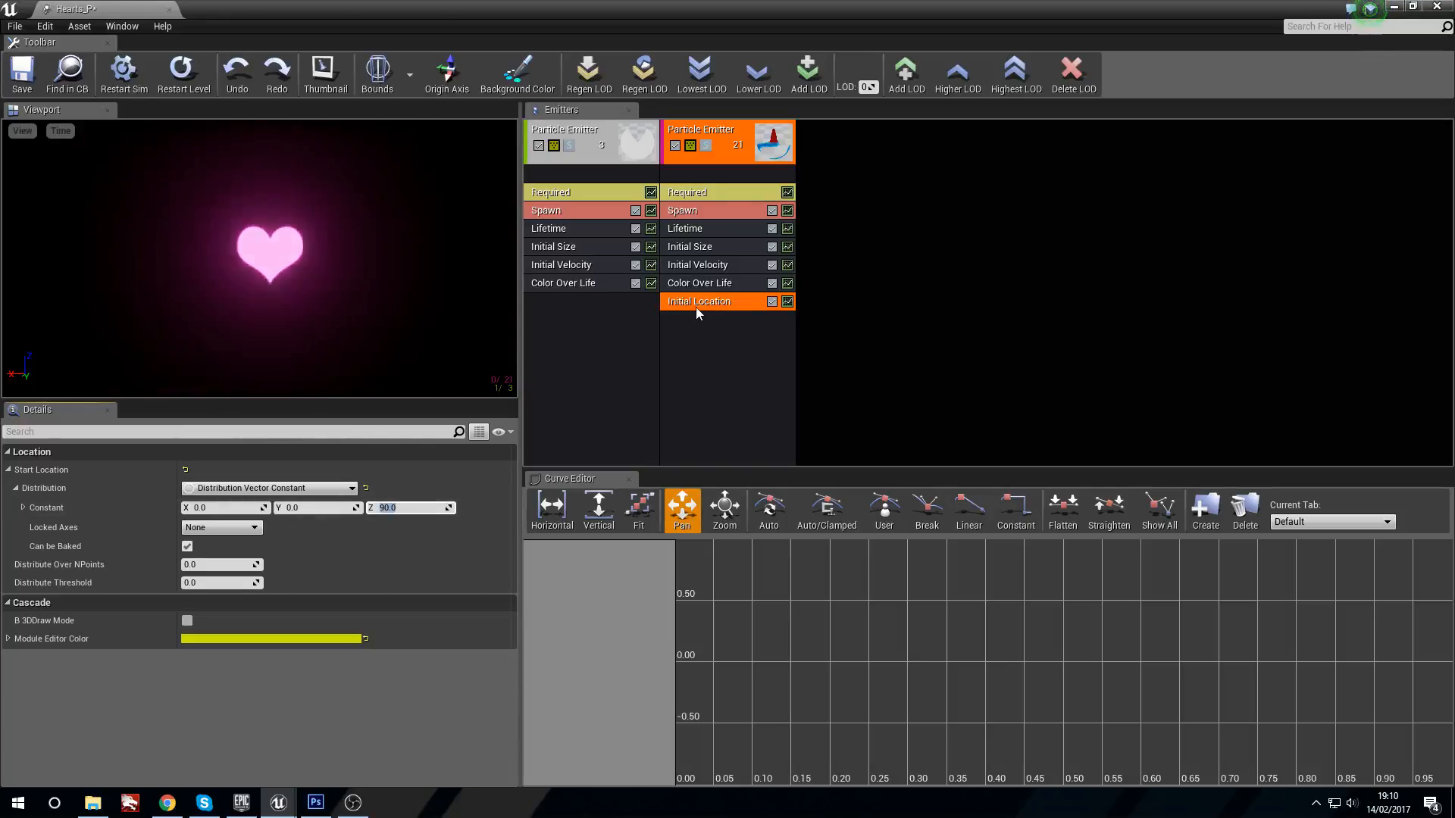
Assign the Heart_M material to the second emitter in its Required module.
{"action": "left_click", "coordinate": [734, 221]}
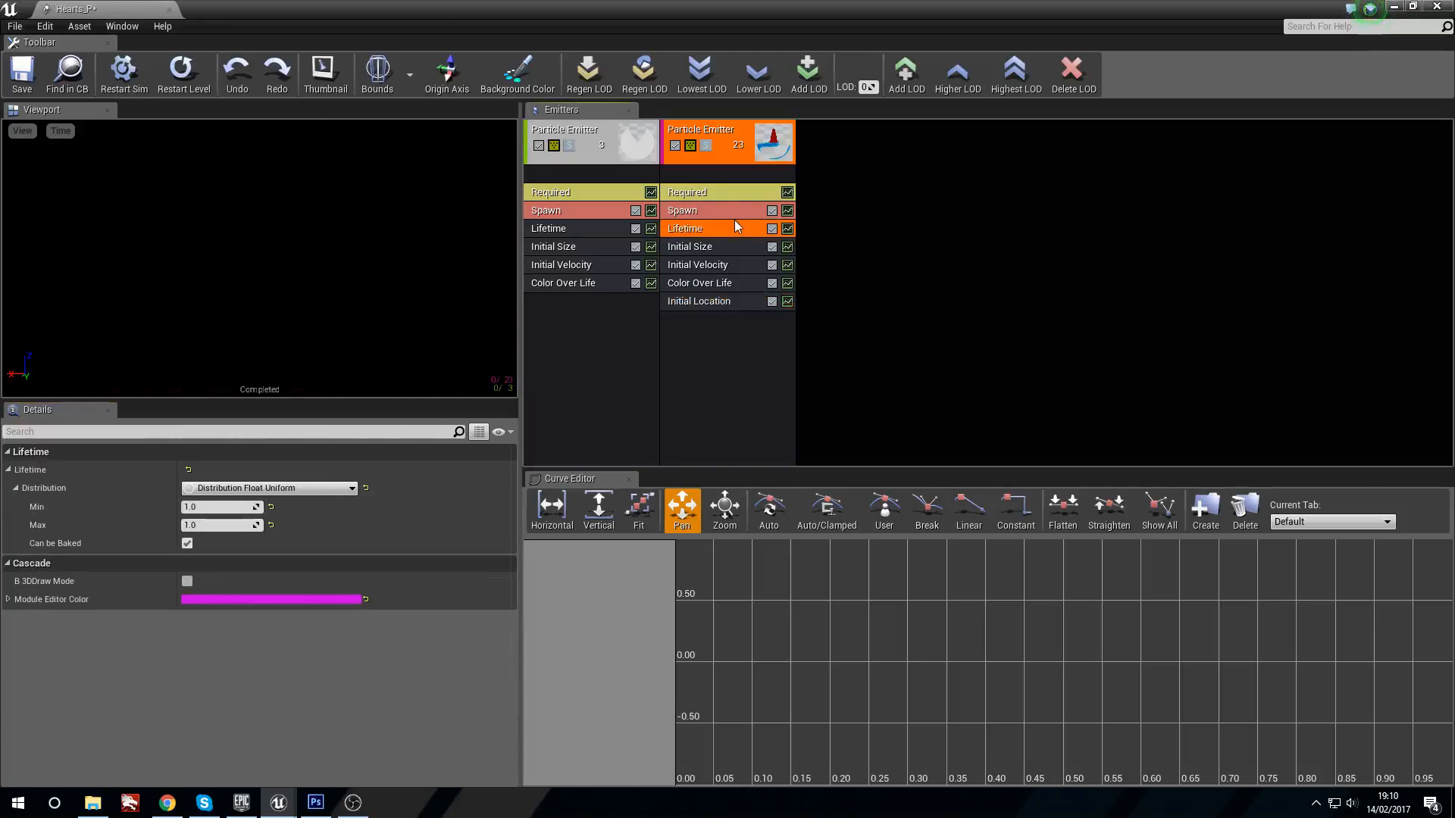
{"action": "left_click", "coordinate": [733, 212]}
{"action": "left_click", "coordinate": [730, 193]}
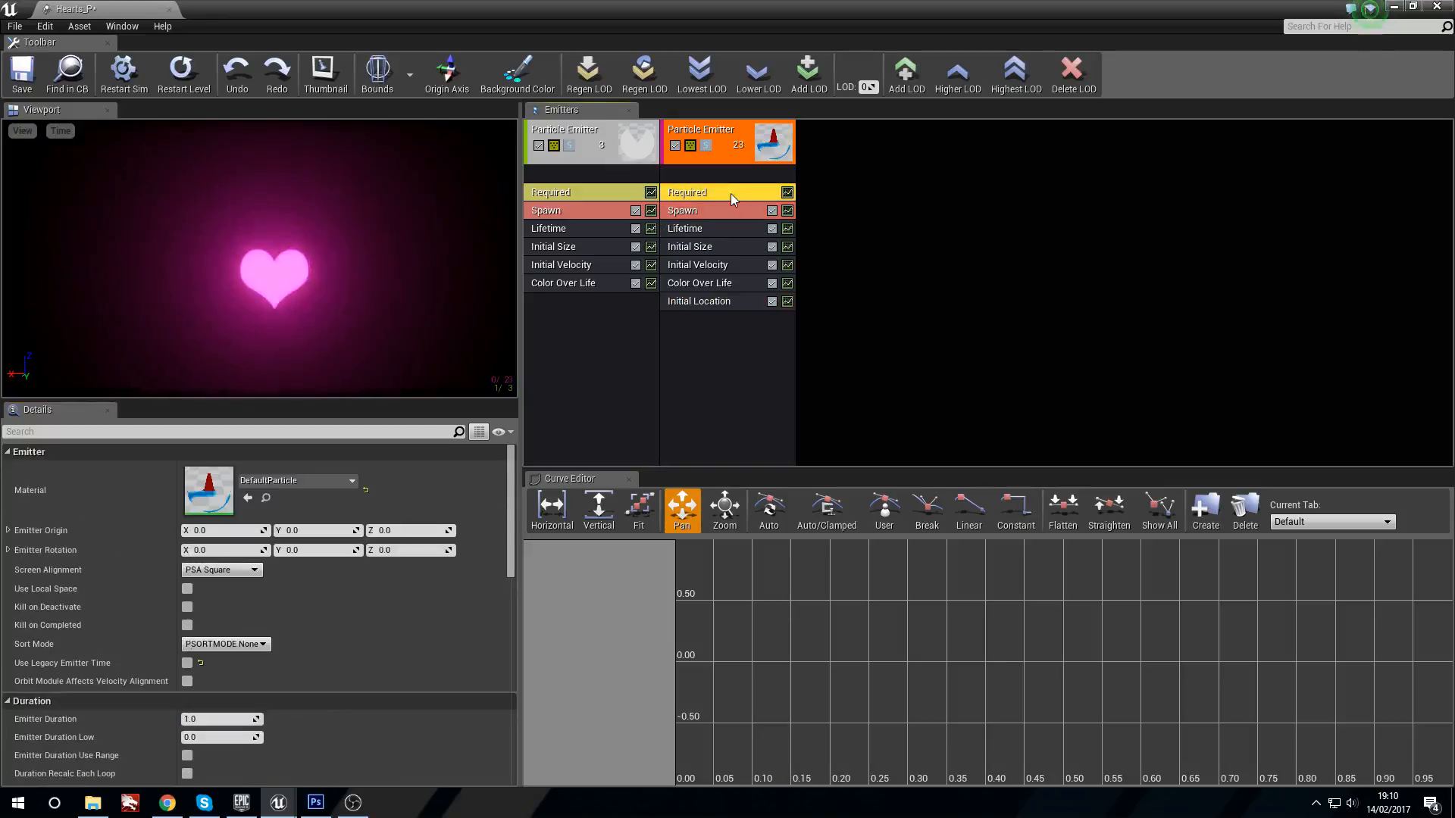
{"action": "left_click", "coordinate": [311, 483]}
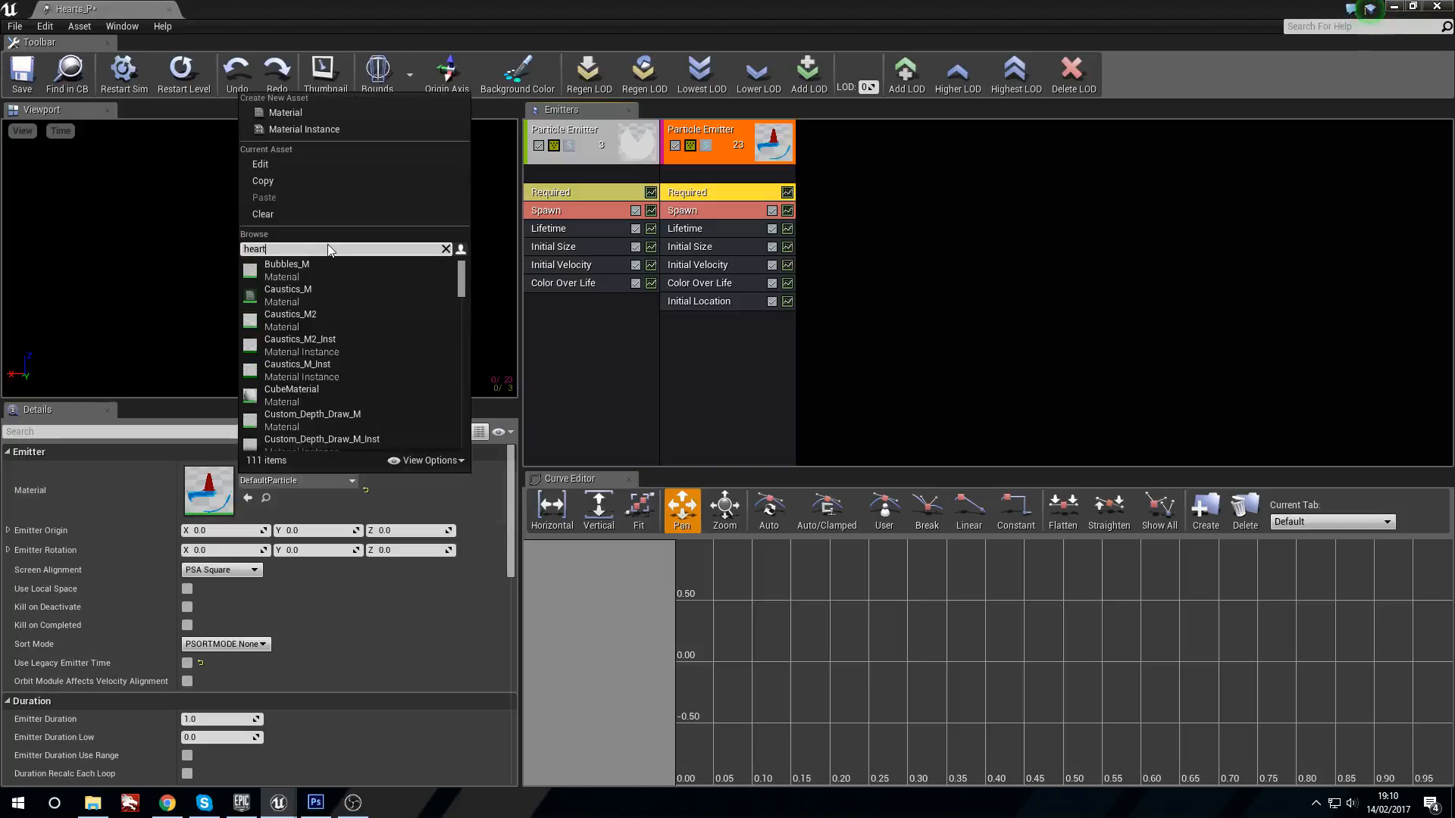
{"action": "left_click", "coordinate": [323, 271]}
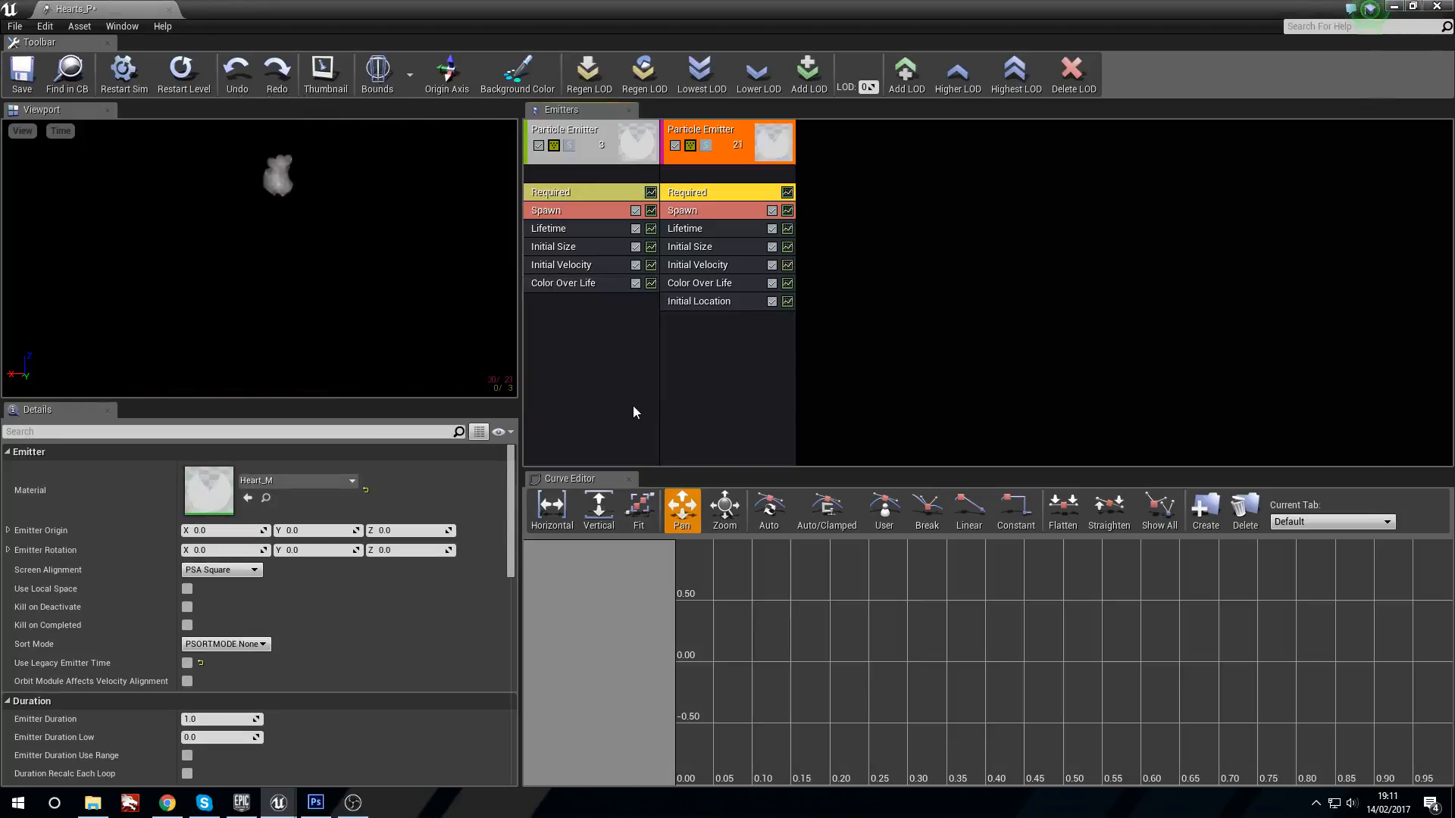
Set the second emitter's Initial Velocity Max to 400 on X, Y and Z.
{"action": "left_click", "coordinate": [712, 264]}
{"action": "left_click", "coordinate": [218, 507]}
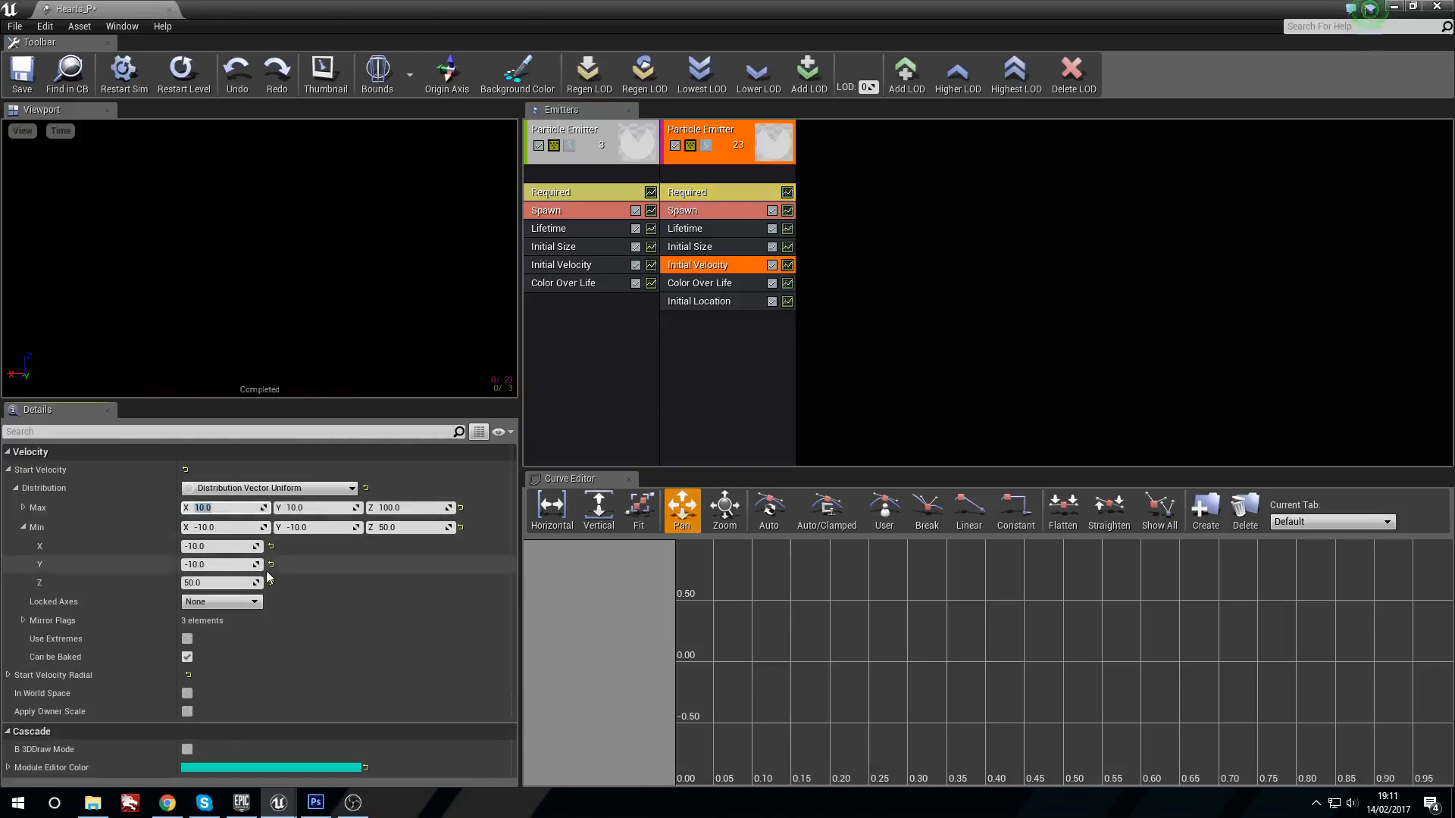
{"action": "type", "text": "400"}
{"action": "key", "text": "Tab"}
{"action": "type", "text": "400"}
{"action": "key", "text": "Tab"}
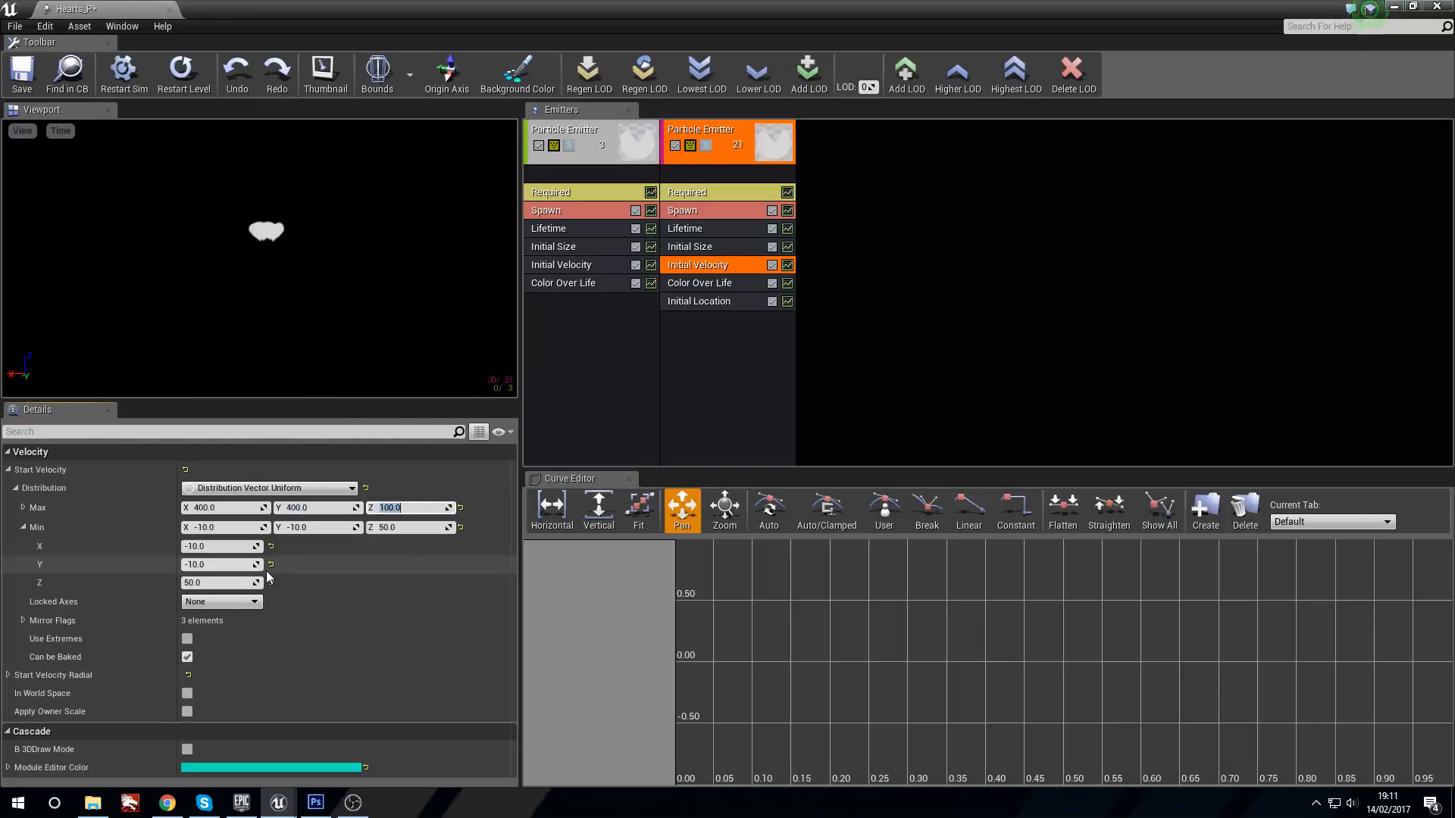
{"action": "type", "text": "400"}
{"action": "key", "text": "Tab"}
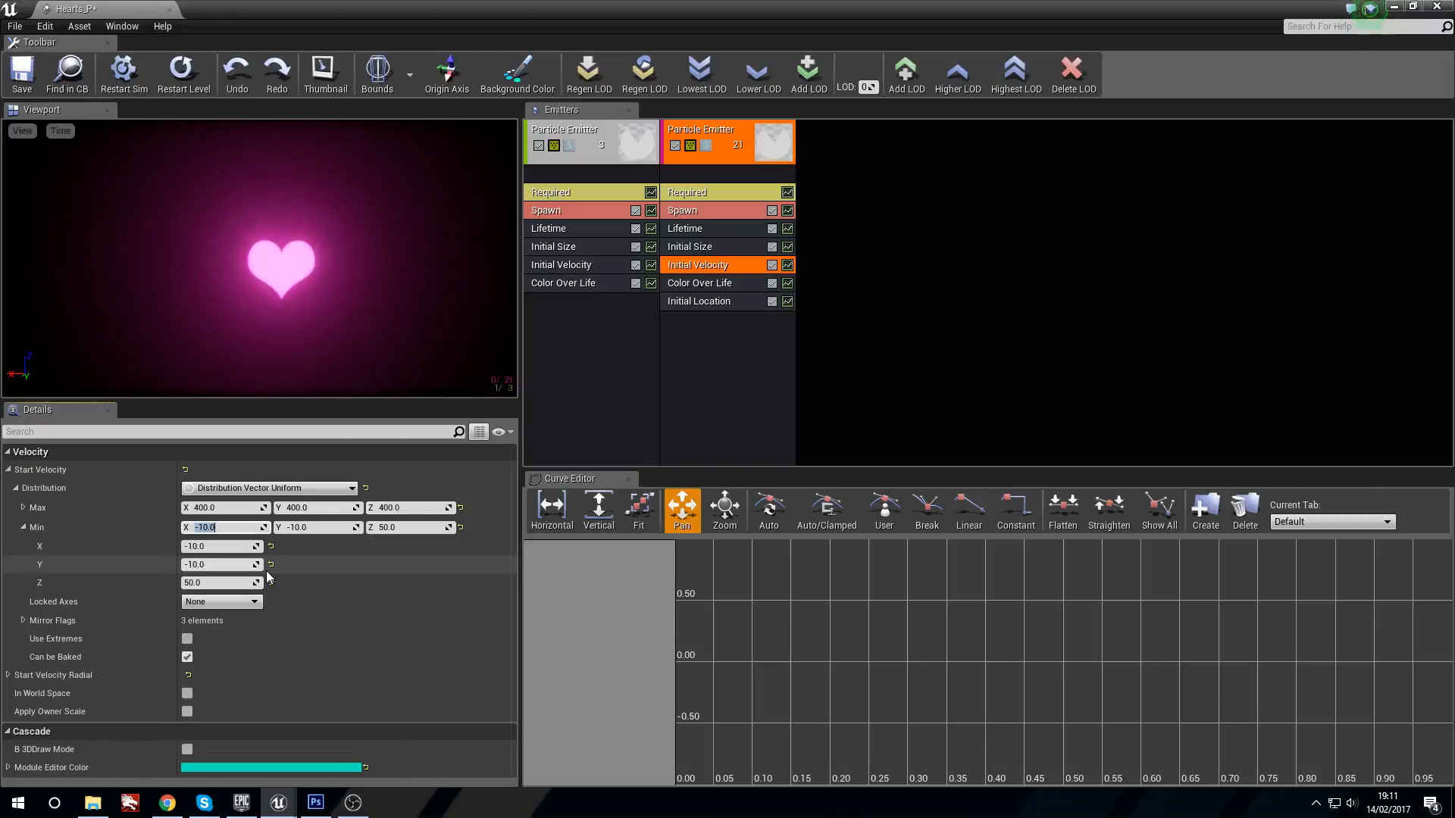
Set the second emitter's Initial Velocity Min to -400 on X, Y and Z.
{"action": "type", "text": "-400"}
{"action": "key", "text": "Tab"}
{"action": "type", "text": "-"}
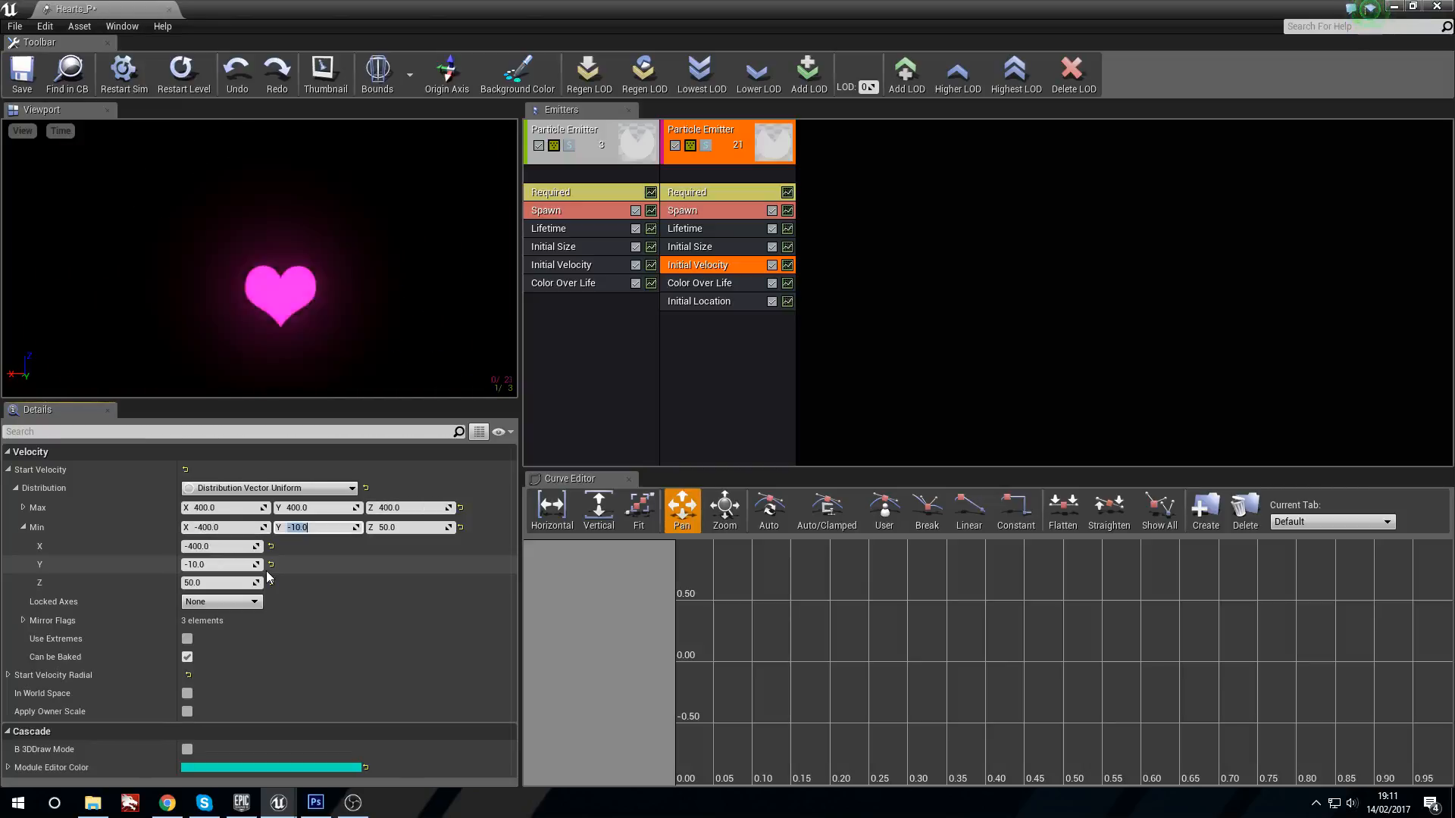
{"action": "type", "text": "400"}
{"action": "key", "text": "Tab"}
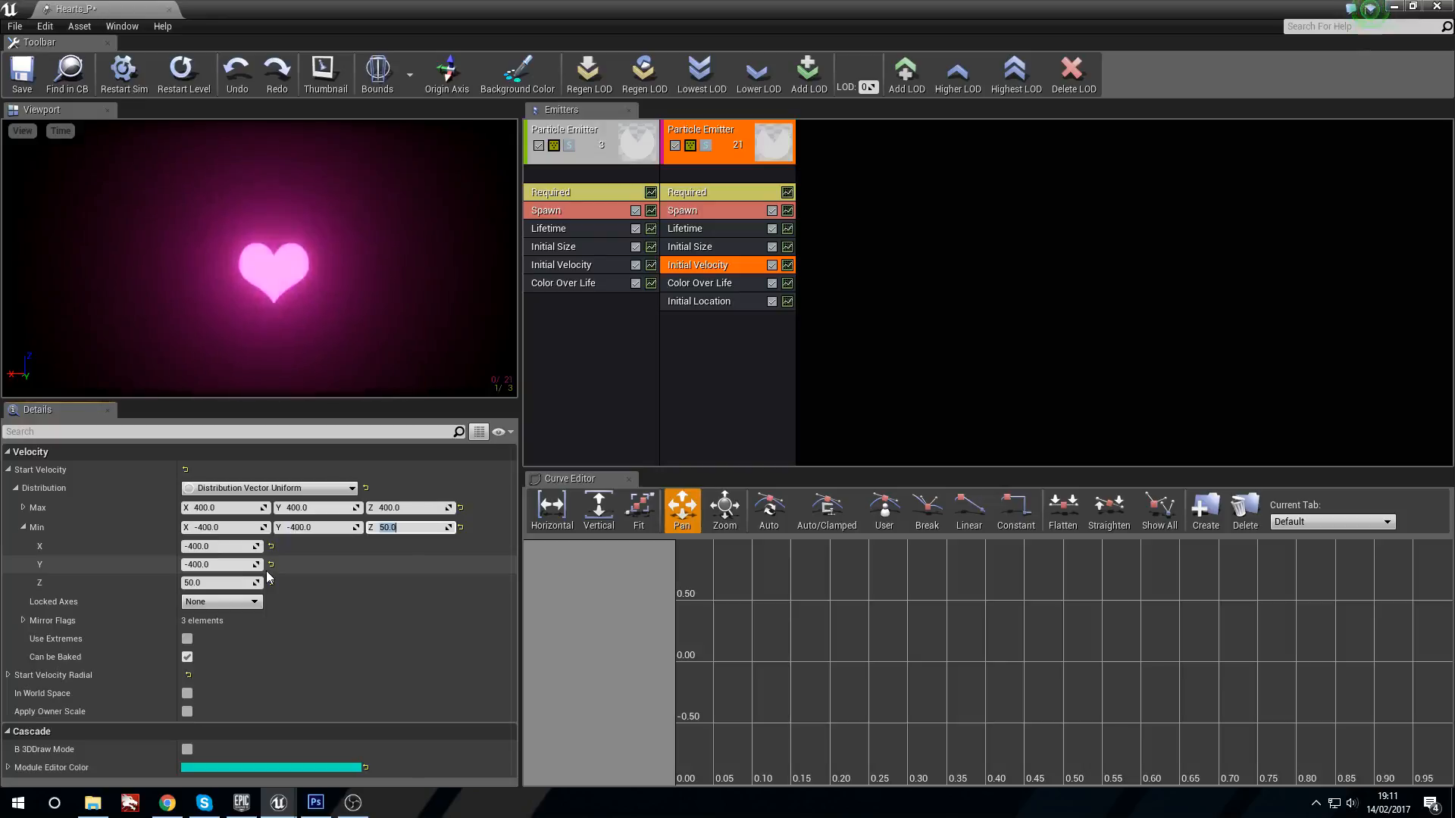
{"action": "type", "text": "-400"}
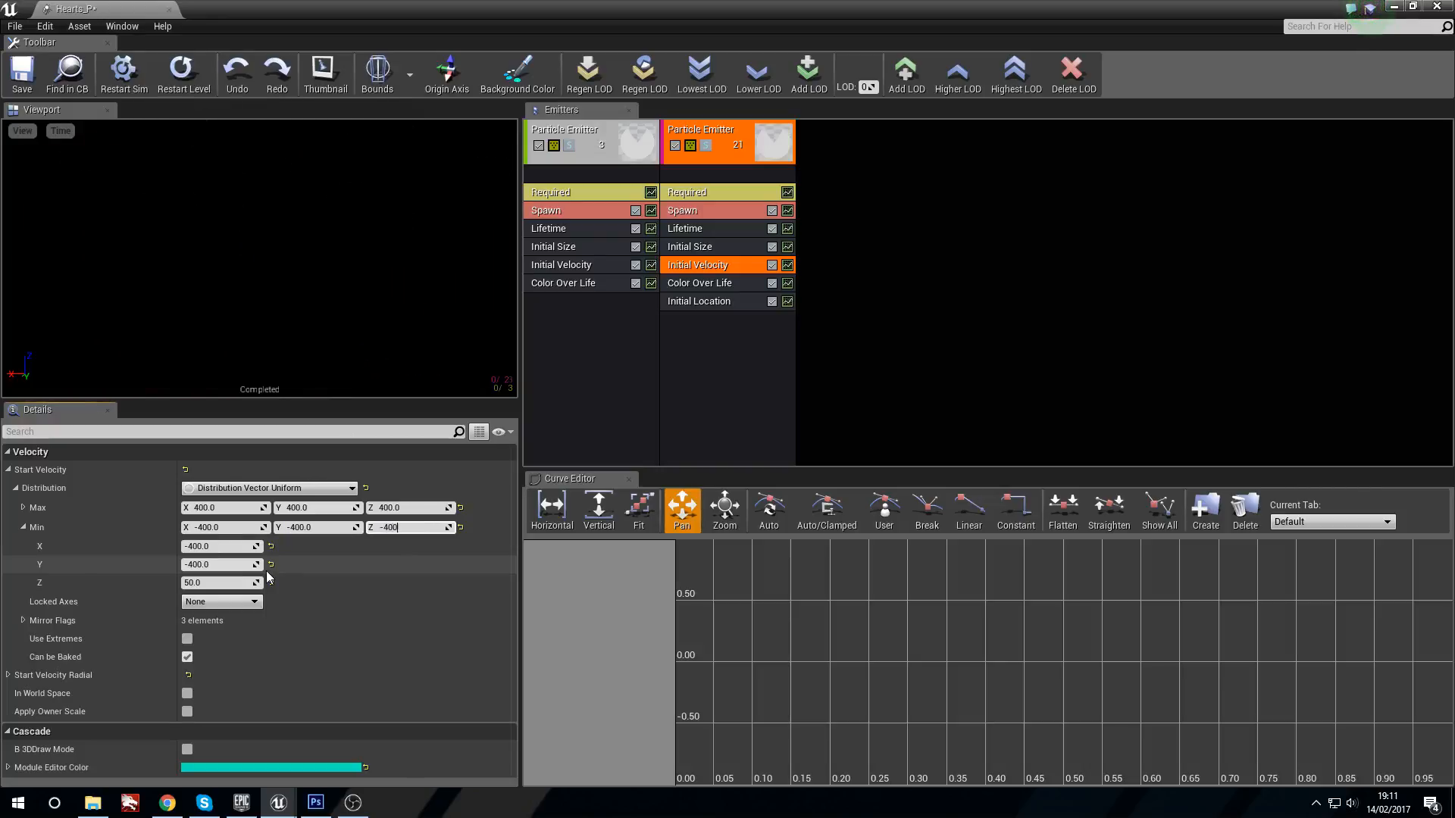
{"action": "key", "text": "Return"}
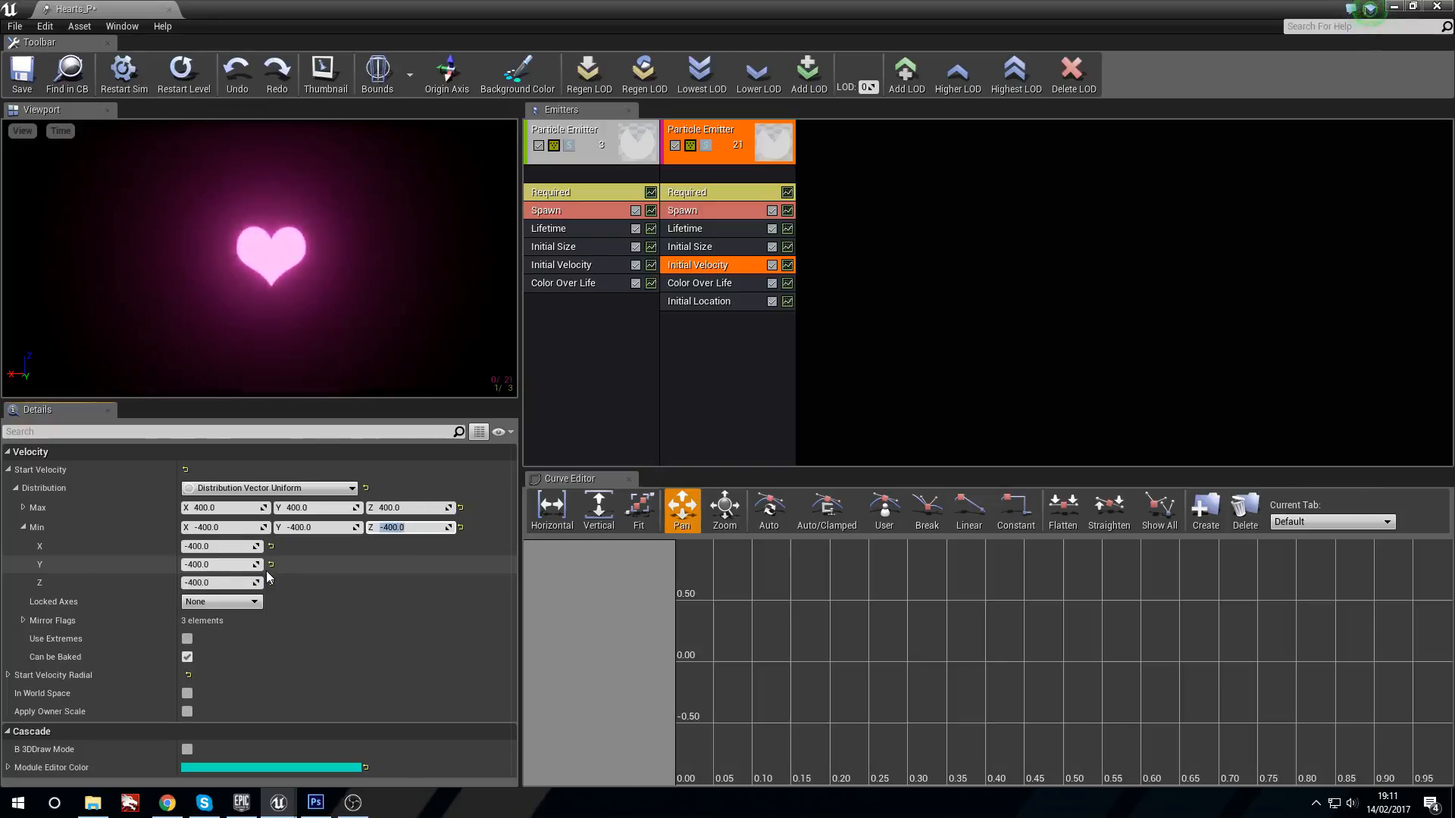
{"action": "right_click_drag", "start_coordinate": [282, 286], "coordinate": [282, 326]}
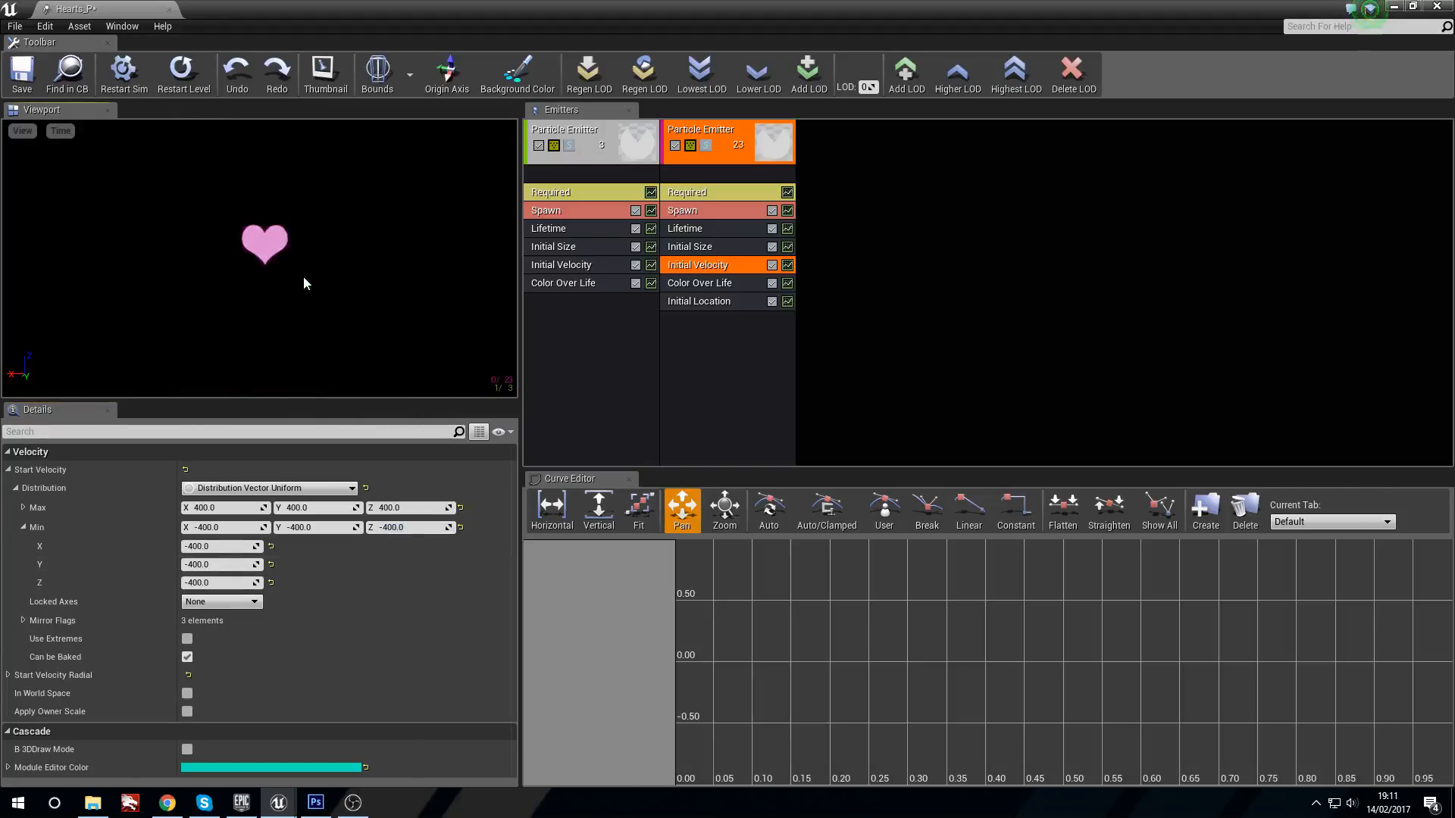
Set the second emitter's Color Over Life point 0 to the saved glowing pink (R 20, G 0, B about 12.12).
{"action": "left_click", "coordinate": [721, 282]}
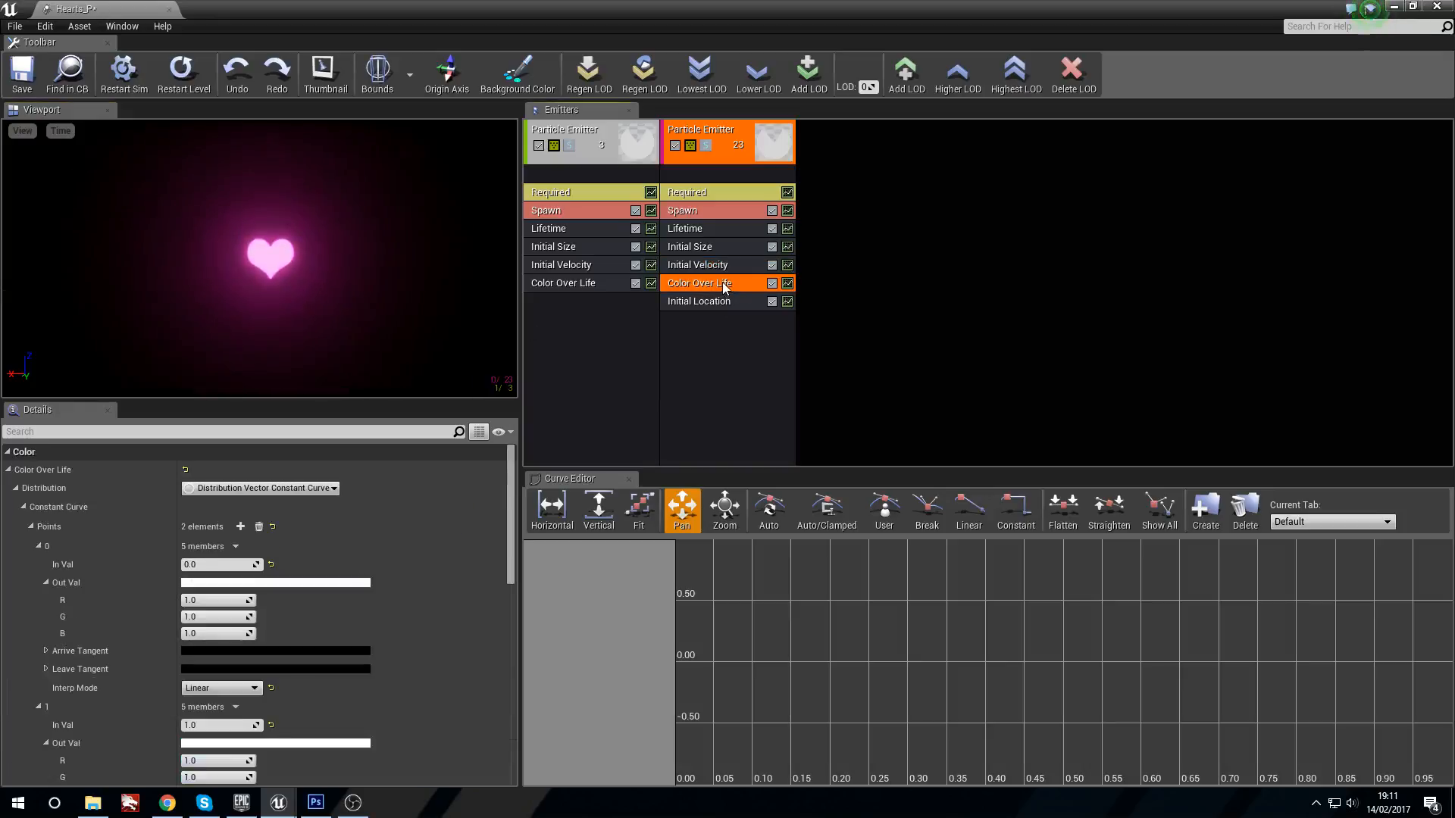
{"action": "left_click", "coordinate": [305, 583]}
{"action": "left_click", "coordinate": [512, 422]}
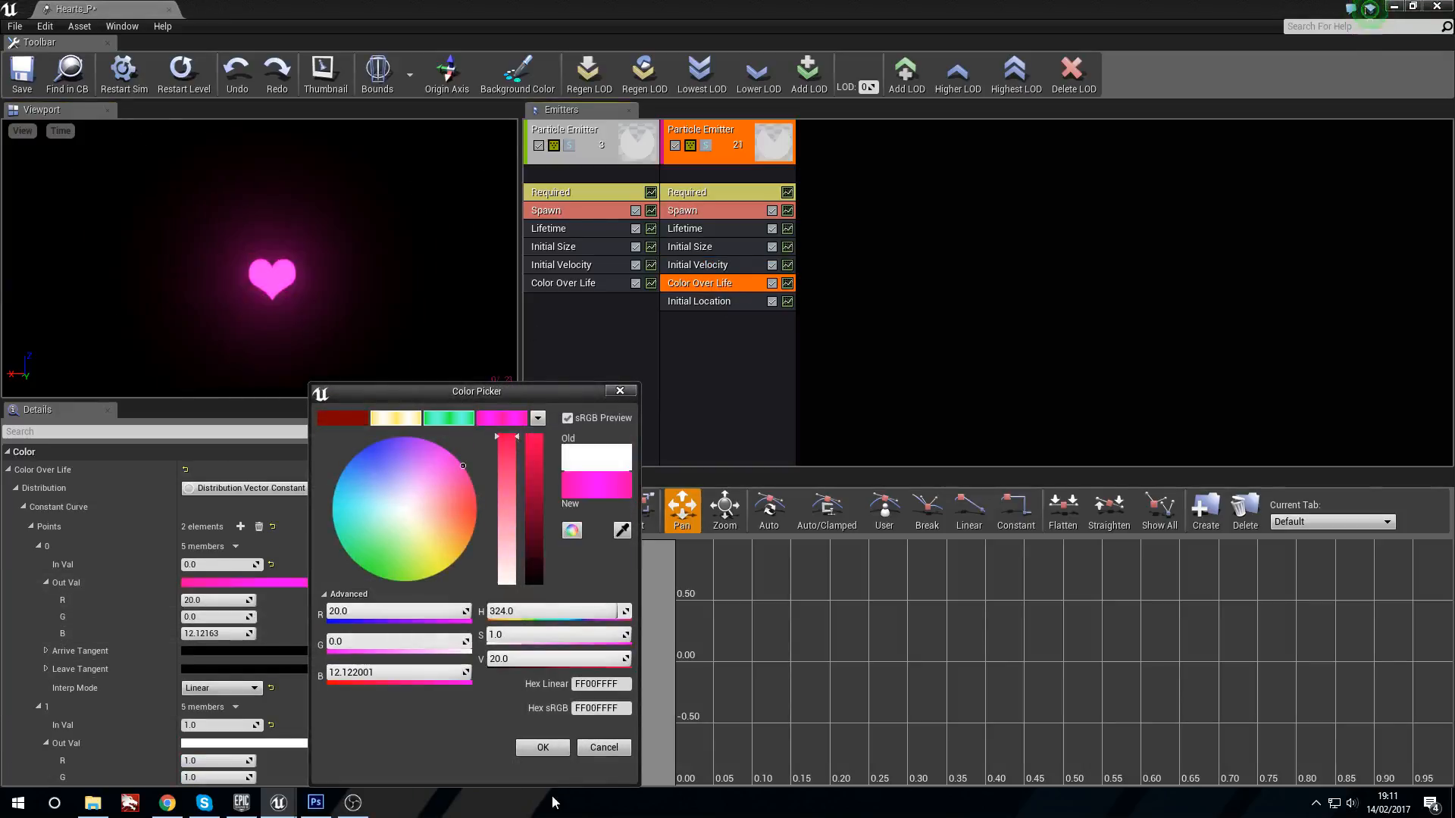
{"action": "left_click", "coordinate": [551, 749]}
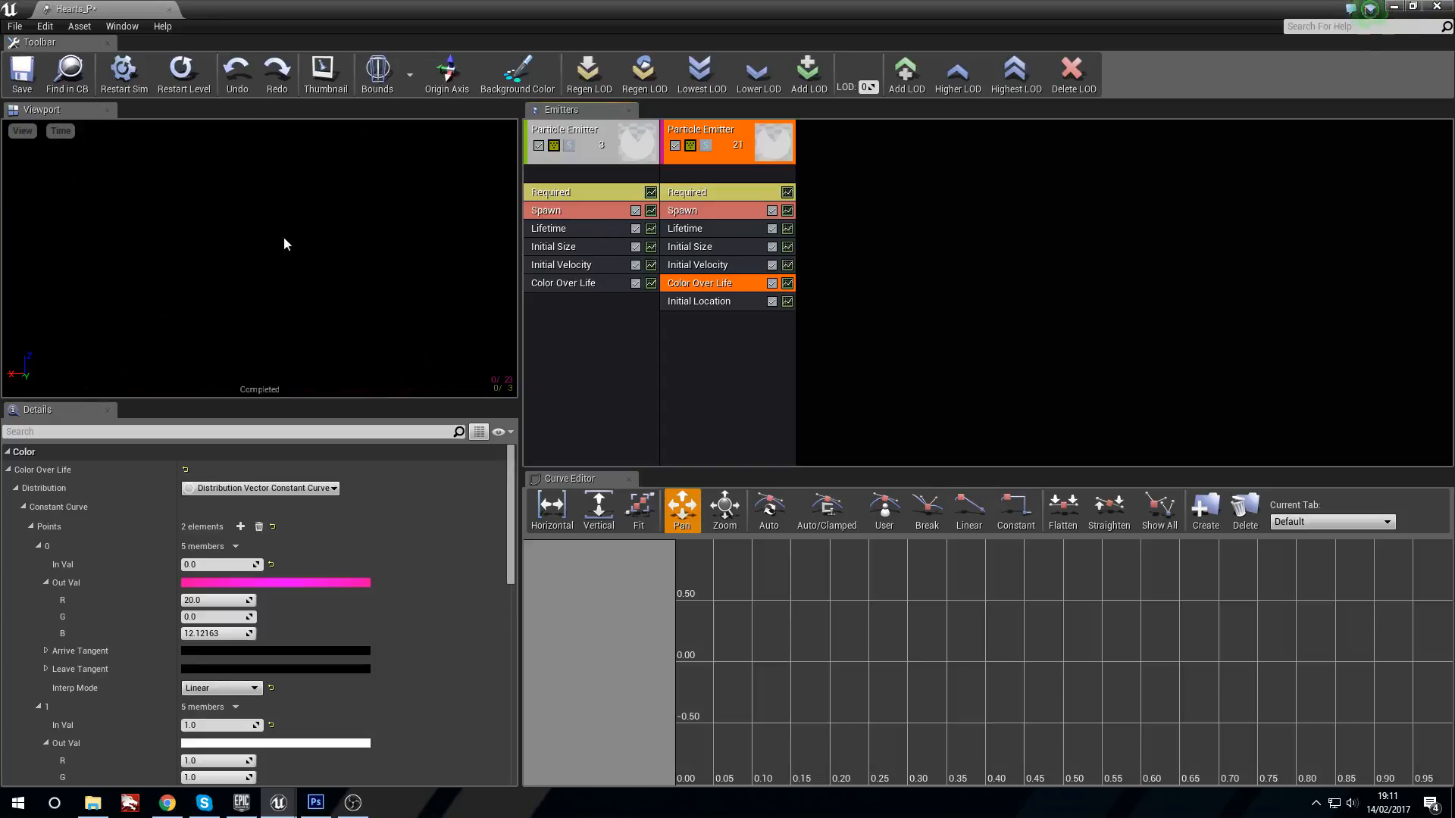
{"action": "left_click", "coordinate": [735, 356]}
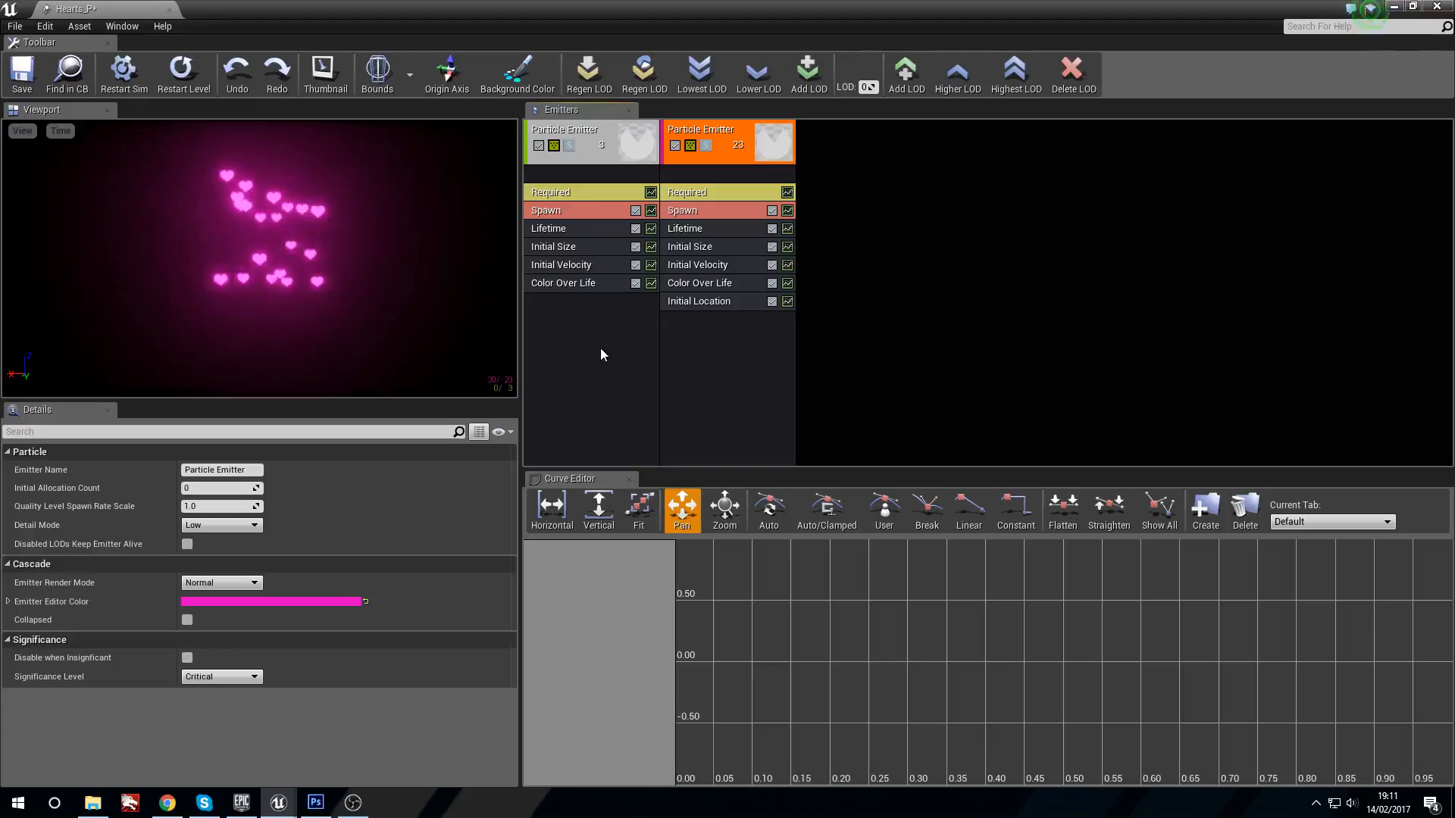
Add a Size By Life module to the first emitter.
{"action": "left_click", "coordinate": [588, 284]}
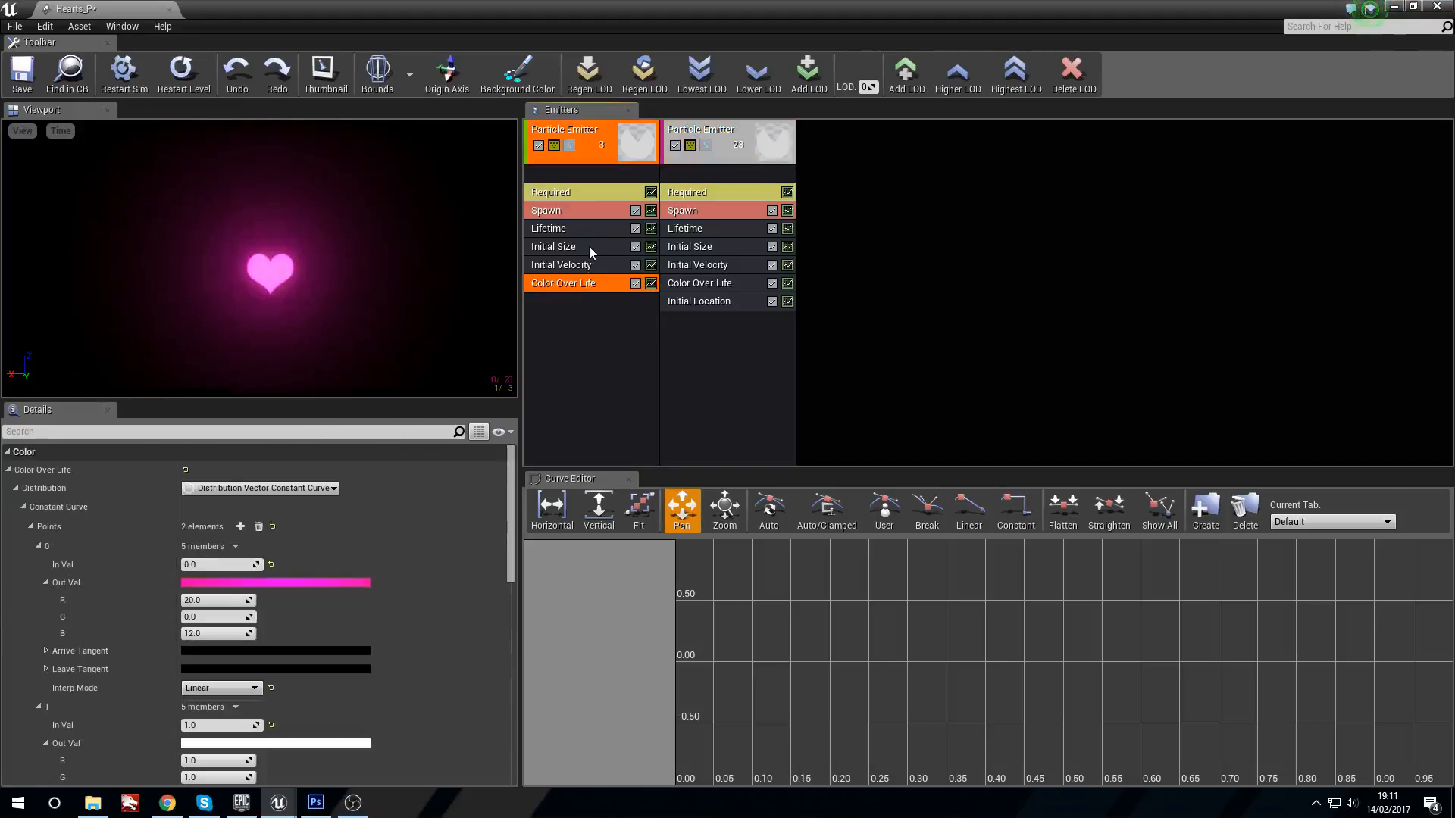
{"action": "left_click", "coordinate": [588, 247]}
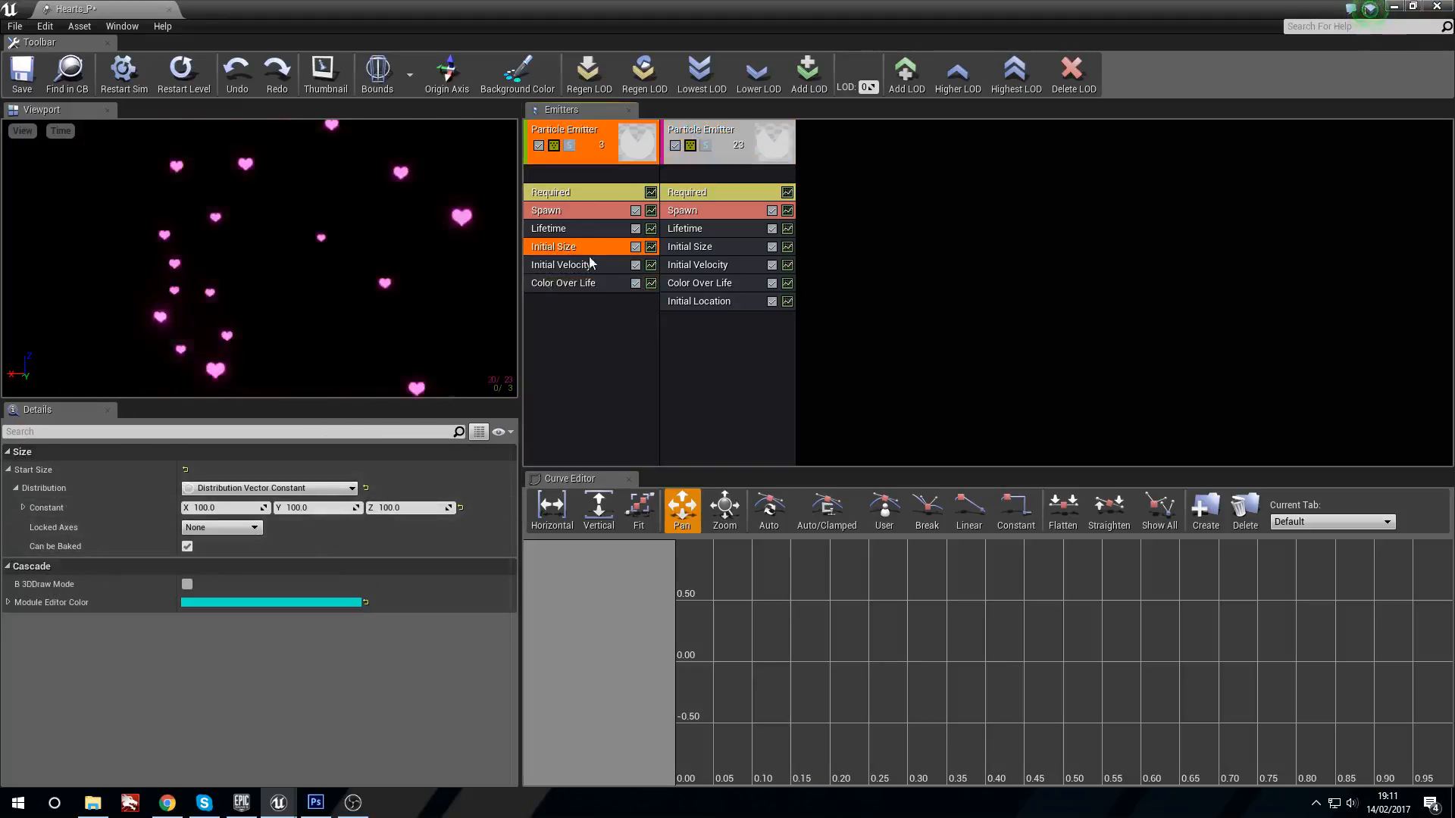
{"action": "left_click", "coordinate": [597, 312]}
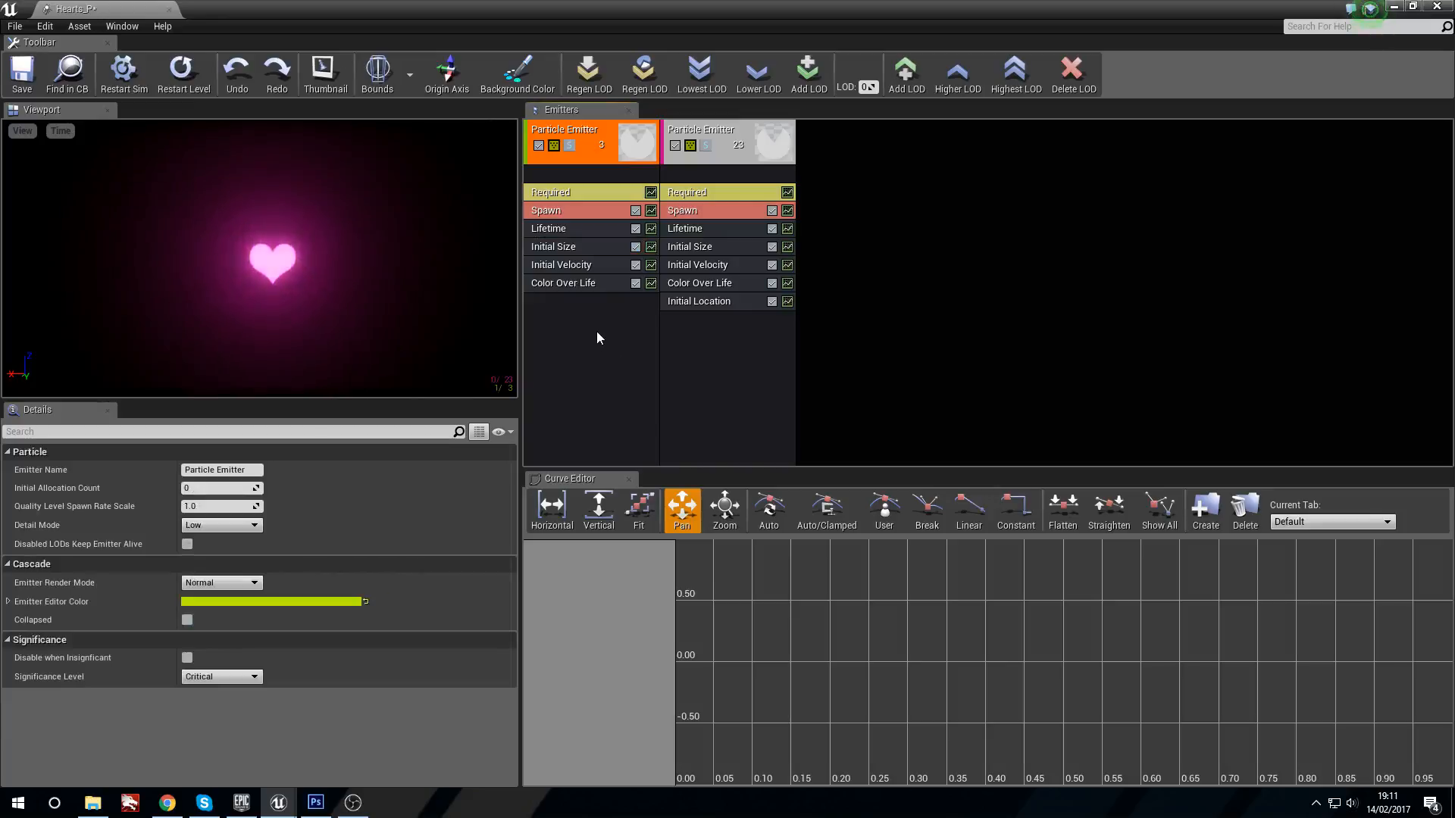
{"action": "right_click", "coordinate": [597, 338]}
{"action": "right_click", "coordinate": [544, 318]}
{"action": "mouse_move", "coordinate": [603, 639]}
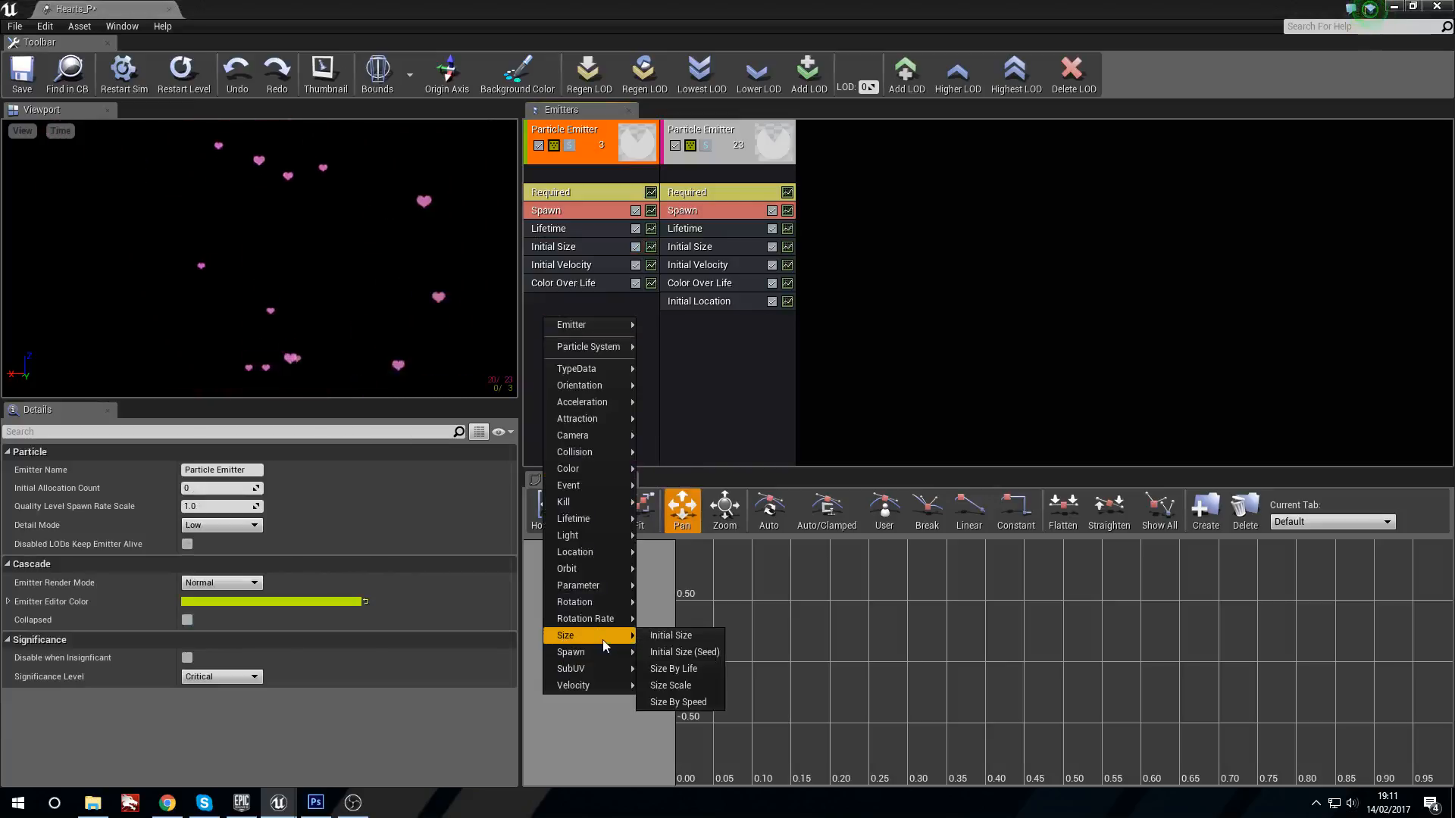
{"action": "left_click", "coordinate": [699, 668]}
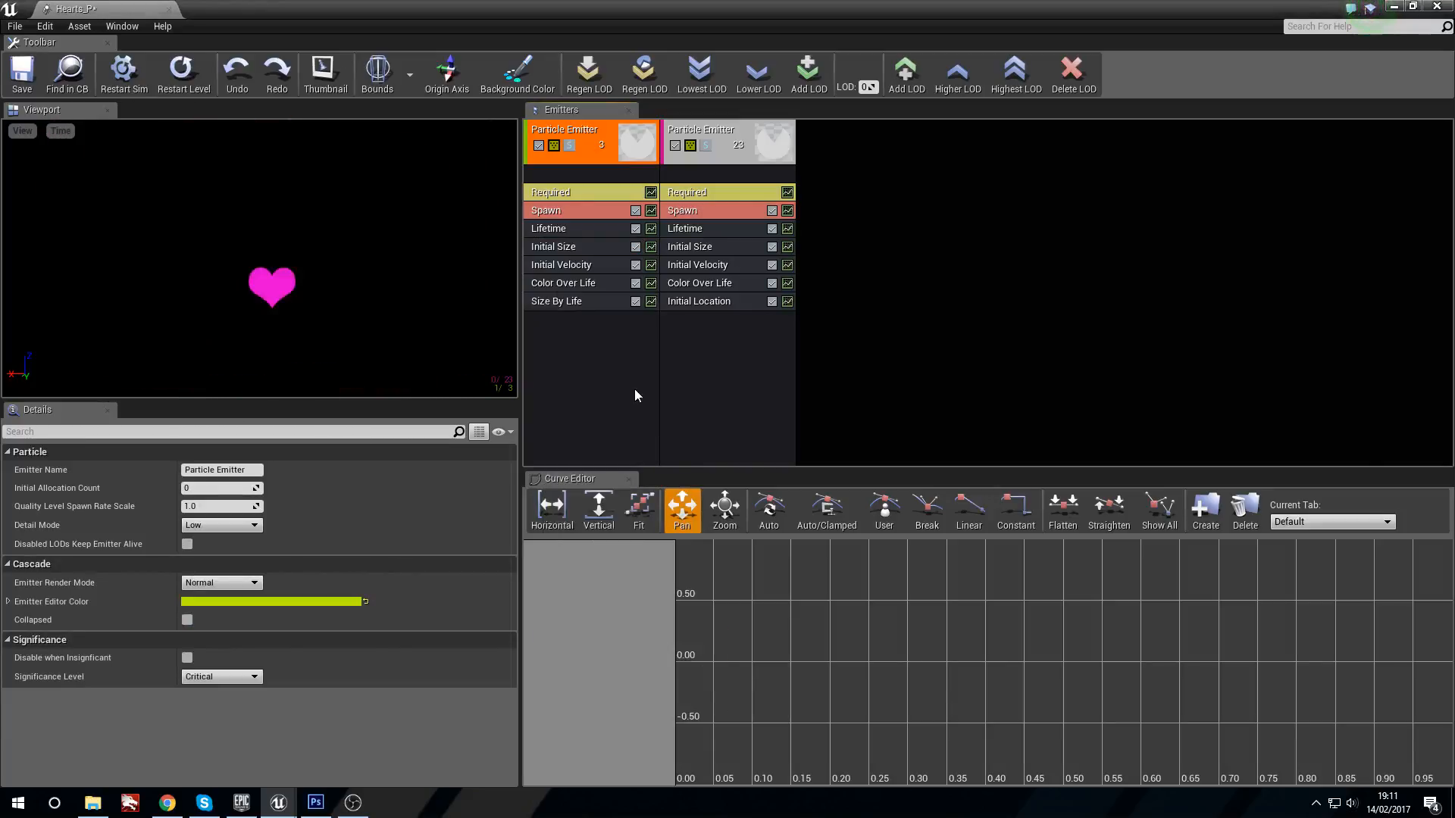
Set the Out Val of point 0 in the first emitter's Size By Life module to 0 on all axes.
{"action": "left_click", "coordinate": [588, 304]}
{"action": "left_click", "coordinate": [229, 583]}
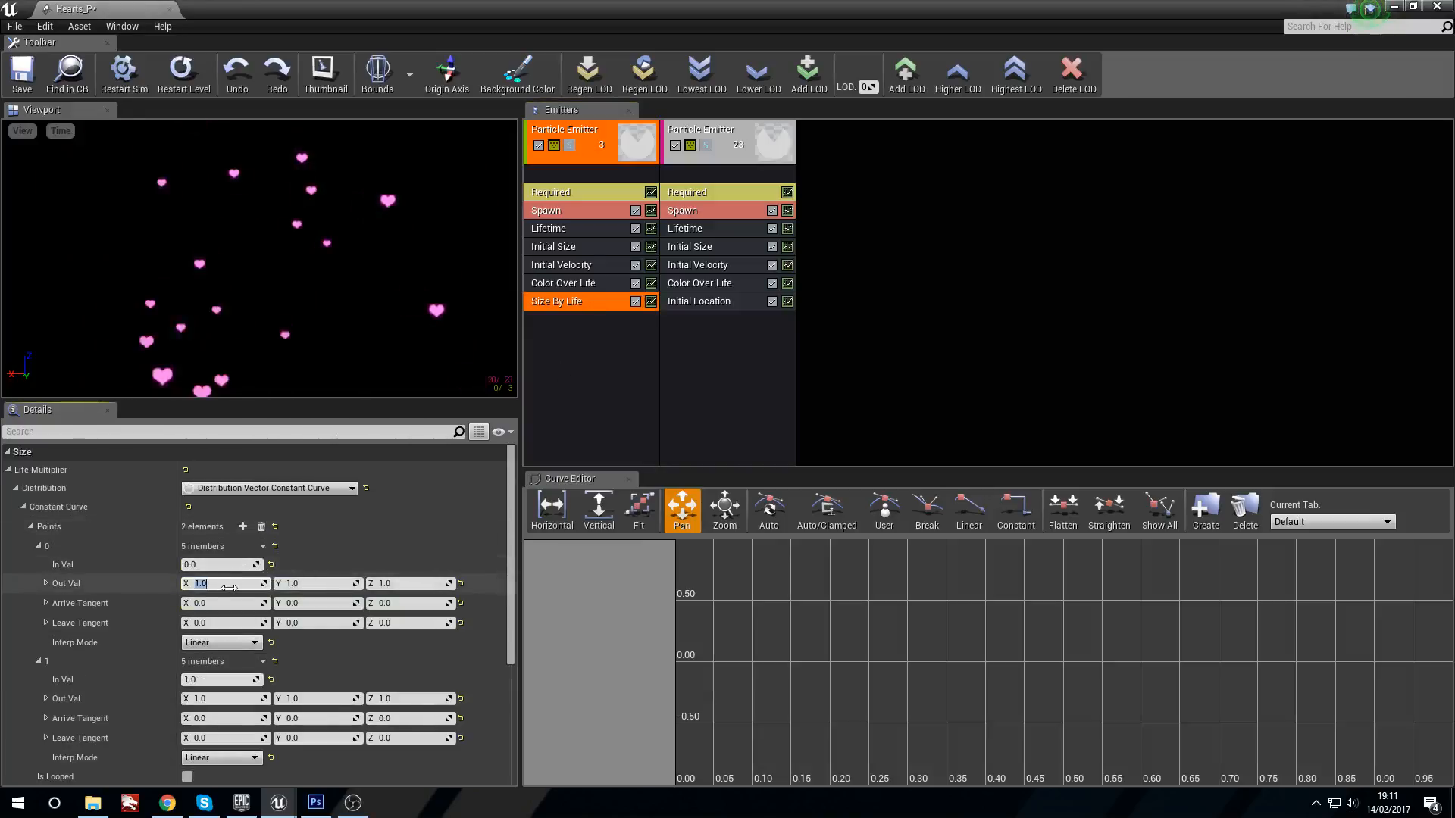
{"action": "type", "text": "0"}
{"action": "key", "text": "Tab"}
{"action": "type", "text": "0"}
{"action": "key", "text": "Tab"}
{"action": "type", "text": "0"}
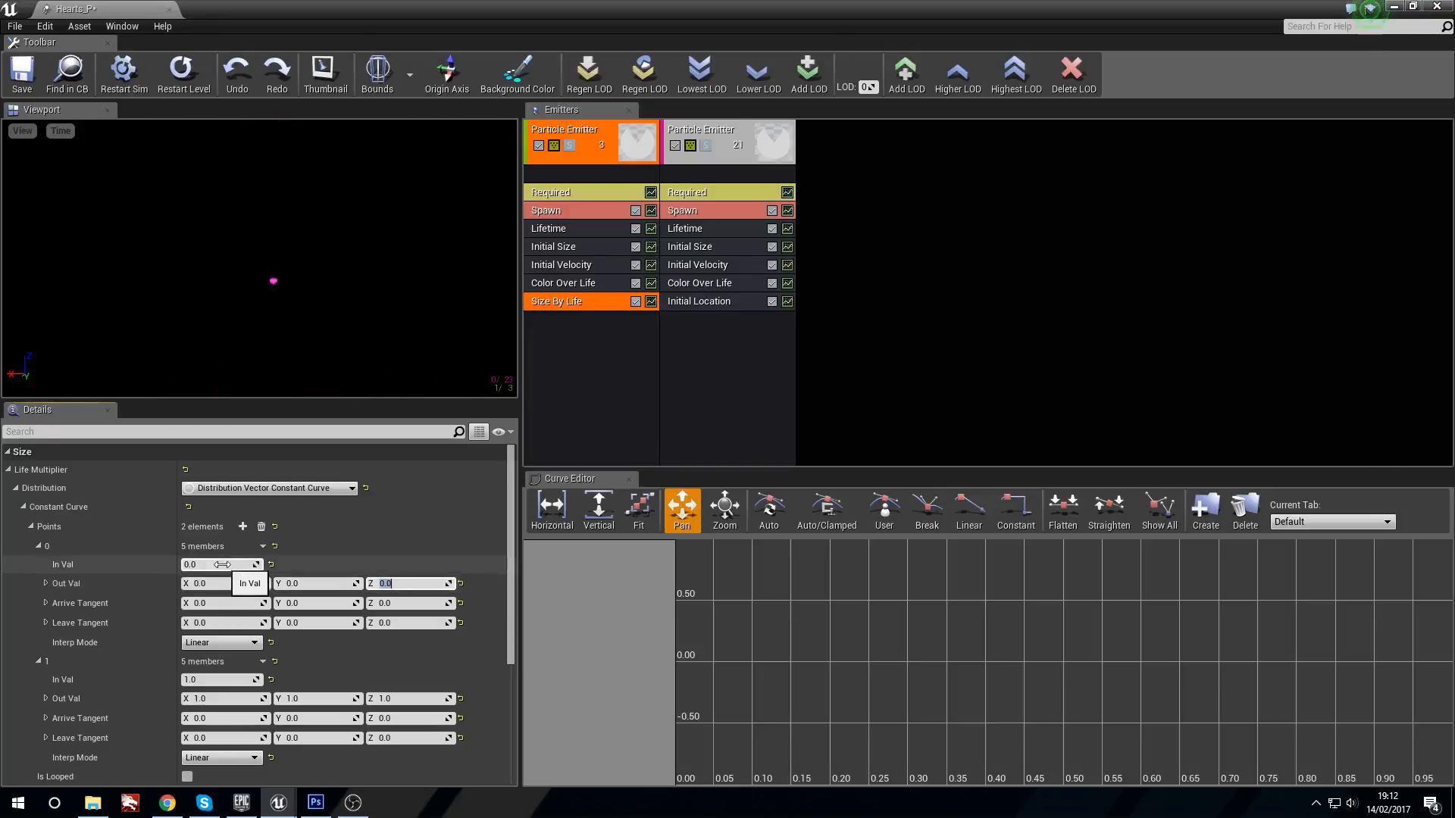
Add two more points to the Size By Life curve and set point 1's In Val to 0.5.
{"action": "left_click", "coordinate": [242, 526]}
{"action": "left_click", "coordinate": [243, 526]}
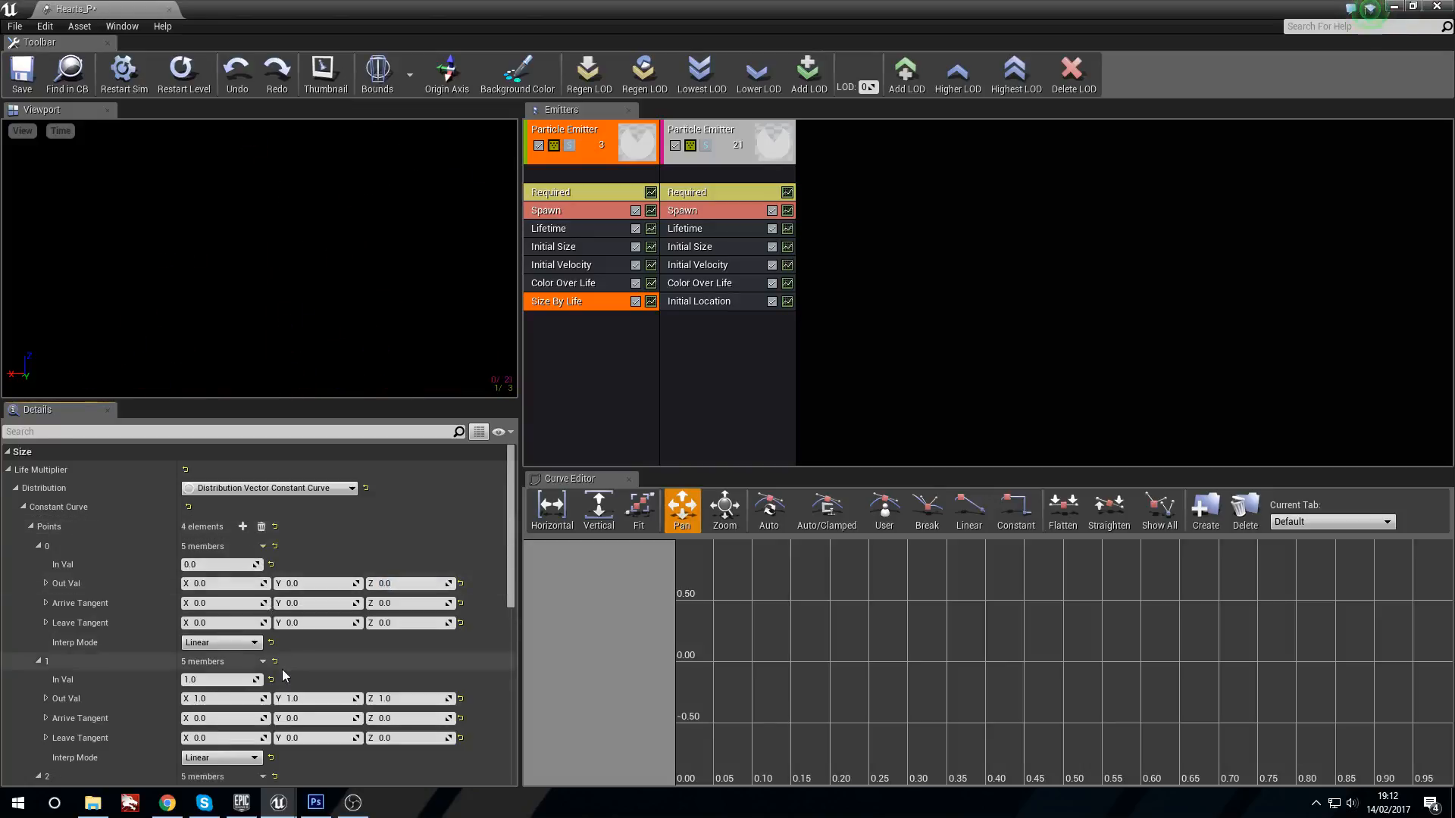
{"action": "scroll", "coordinate": [282, 661], "scroll_direction": "down", "scroll_amount": 1}
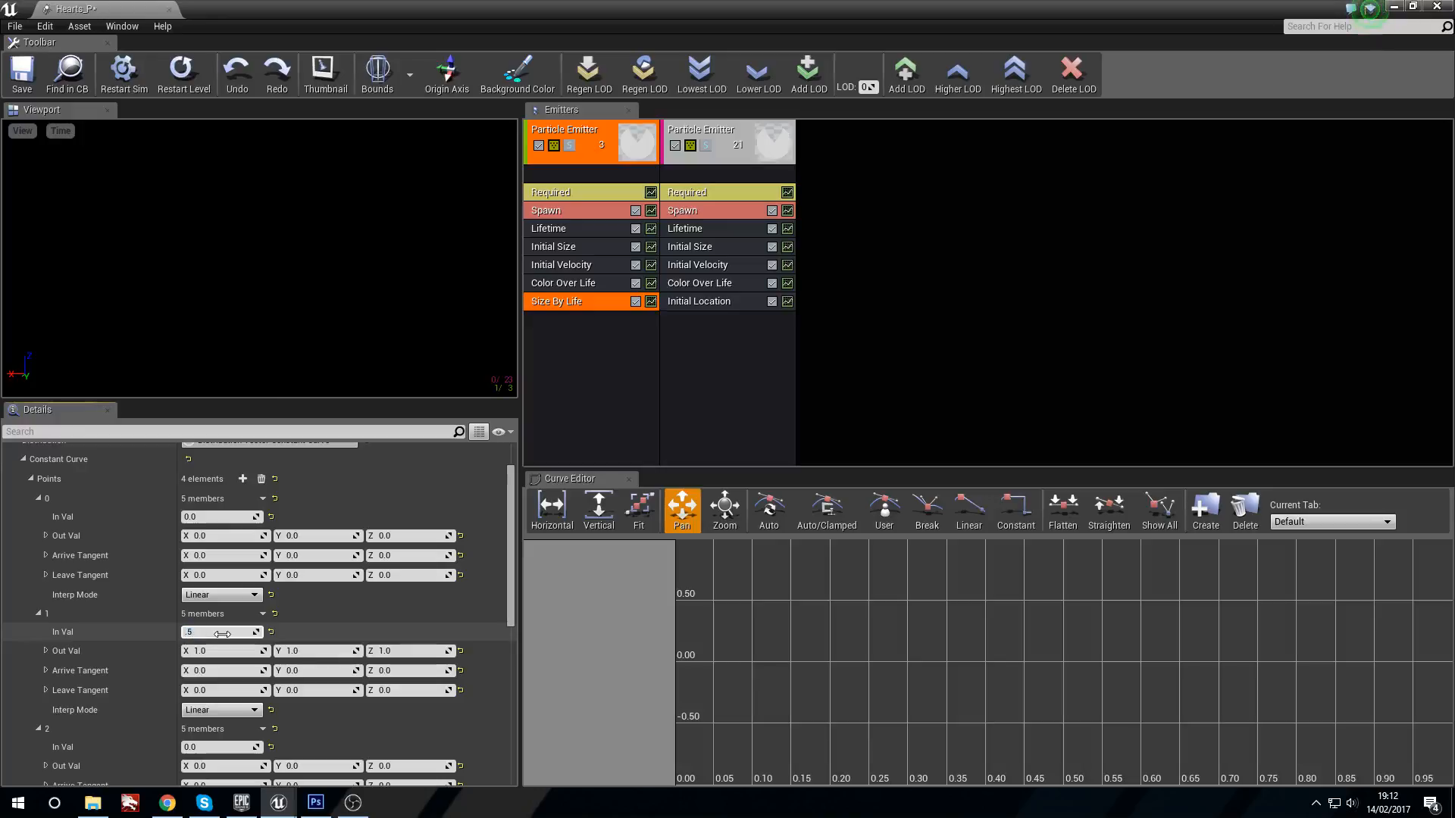
Set point 2 of the Size By Life curve to In Val 0.8 and Out Val 0.75 on all axes.
{"action": "scroll", "coordinate": [227, 660], "scroll_direction": "down", "scroll_amount": 1}
{"action": "left_click", "coordinate": [235, 697]}
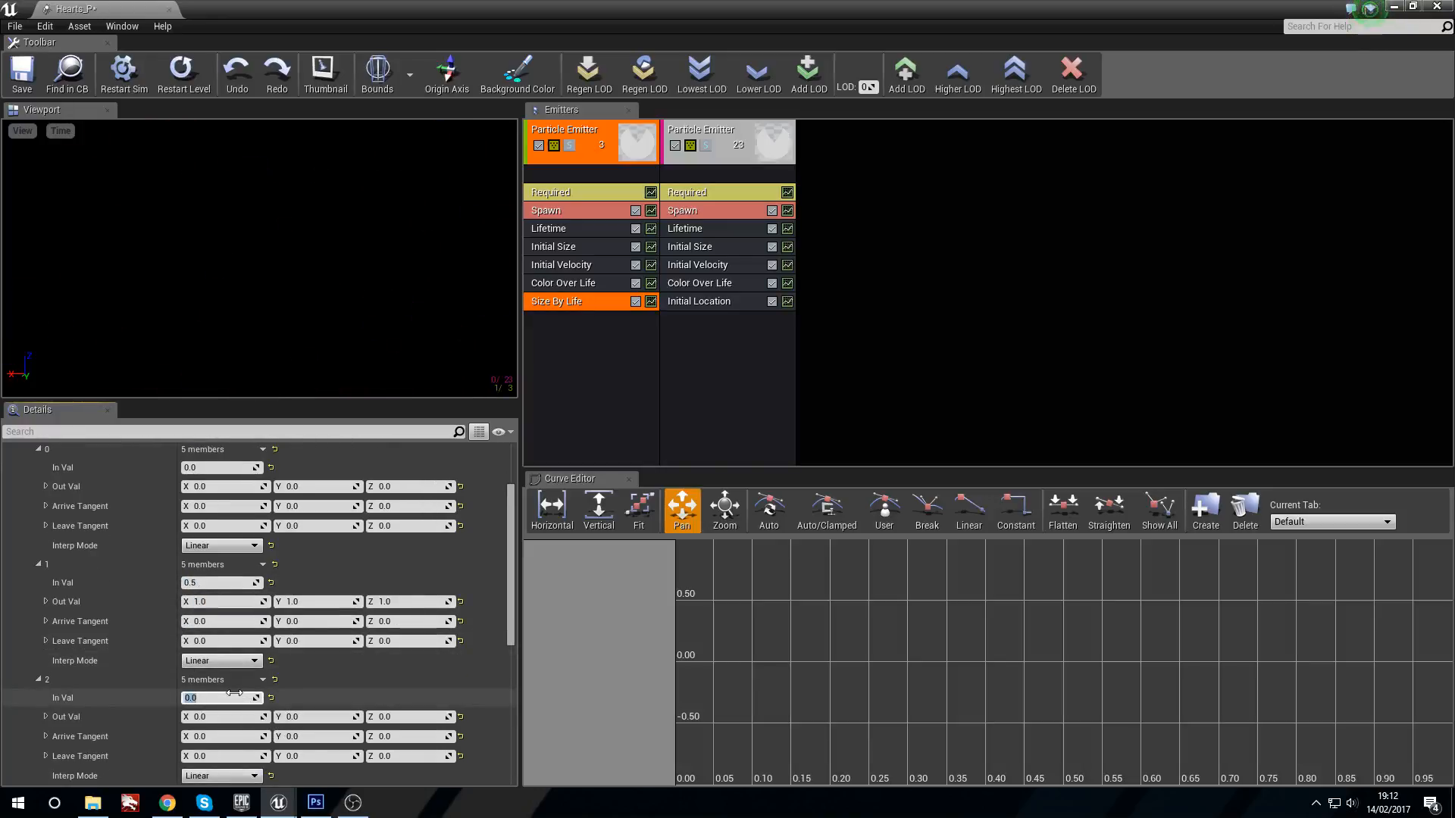
{"action": "key", "text": "BackSpace"}
{"action": "type", "text": ".8"}
{"action": "left_click", "coordinate": [236, 716]}
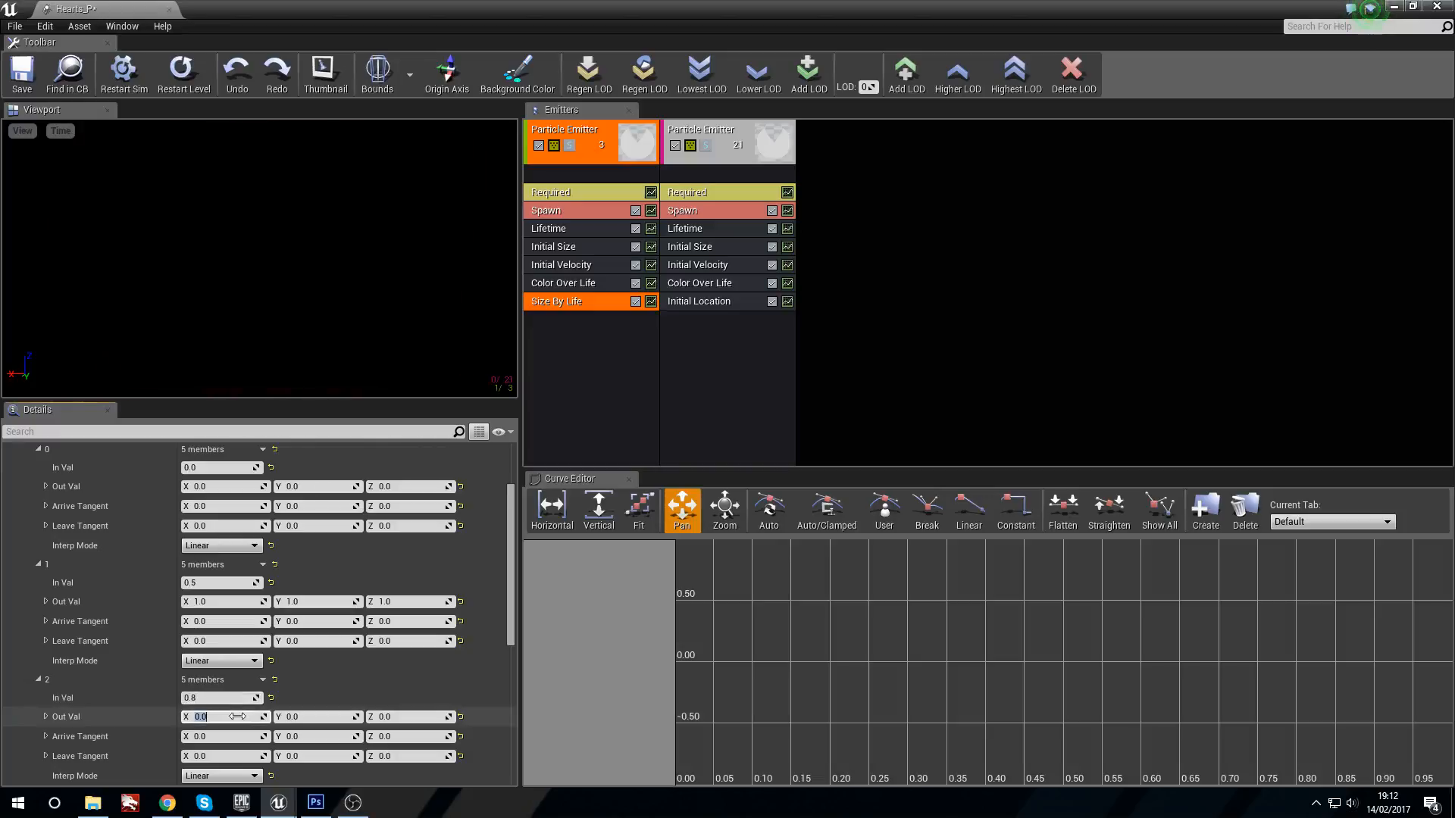
{"action": "type", "text": ".75"}
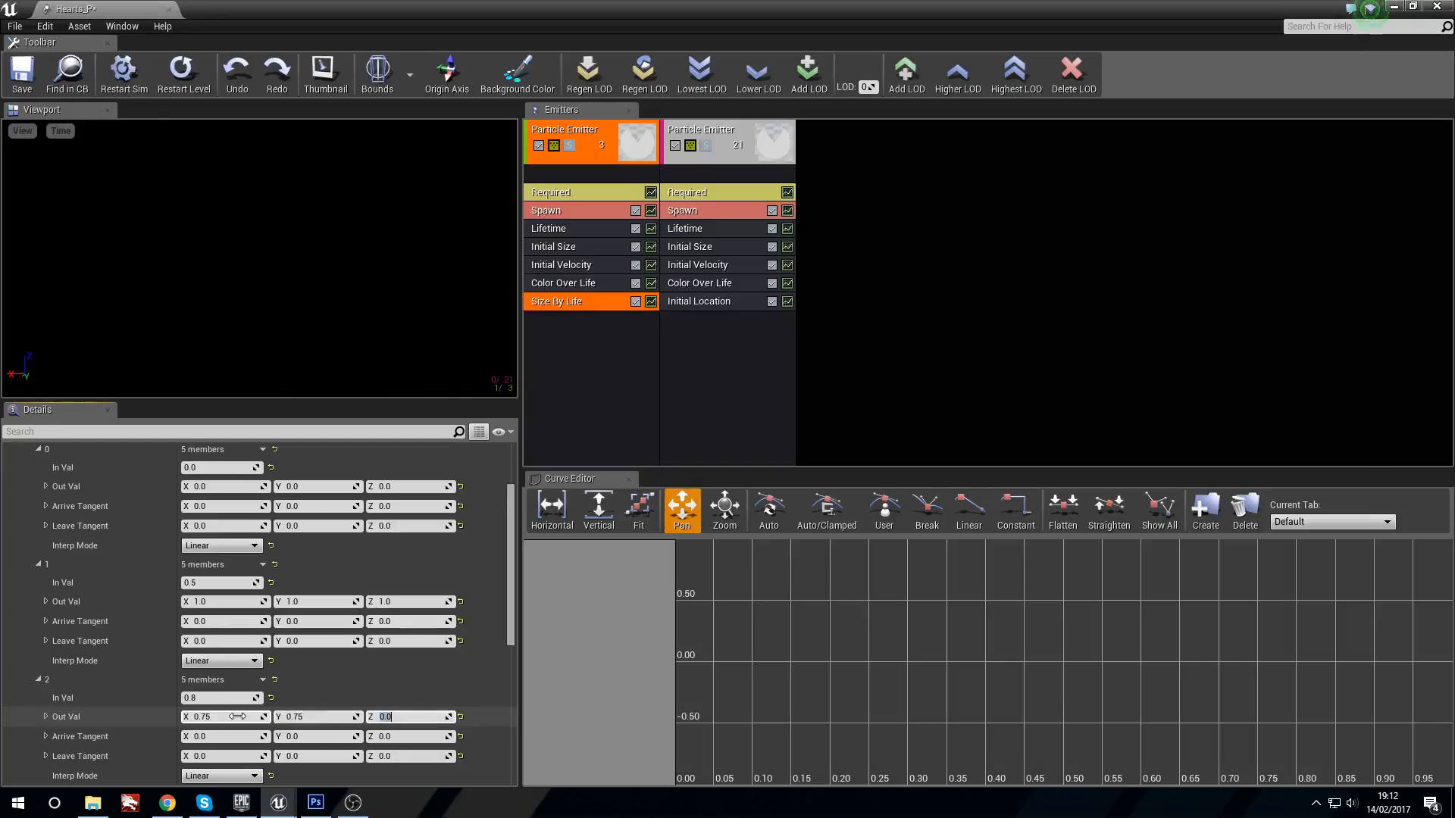
Set point 3 of the Size By Life curve to In Val 1.0 and Out Val 1.2 on all axes.
{"action": "scroll", "coordinate": [237, 716], "scroll_direction": "down", "scroll_amount": 3}
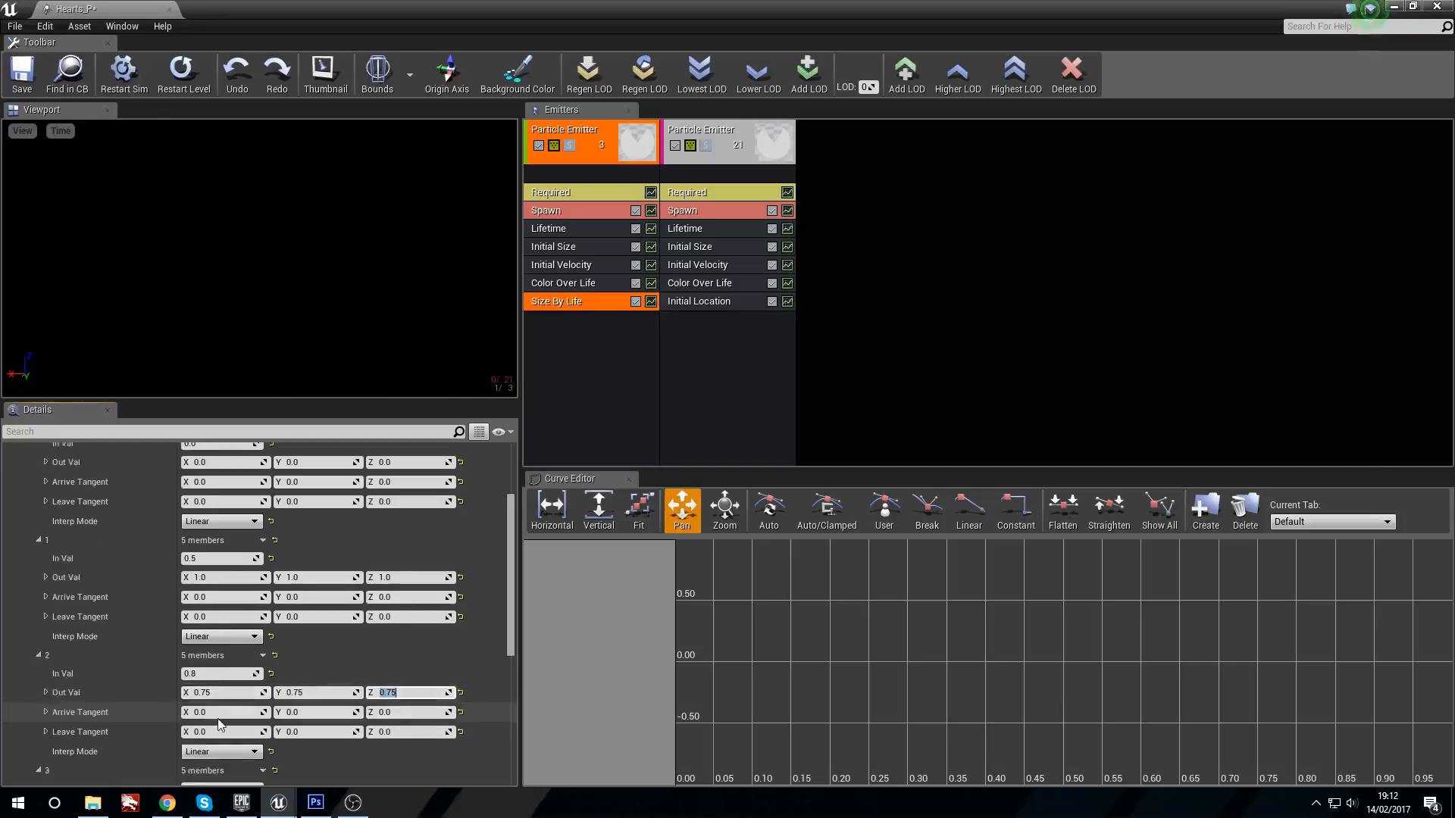
{"action": "type", "text": "1"}
{"action": "left_click", "coordinate": [227, 737]}
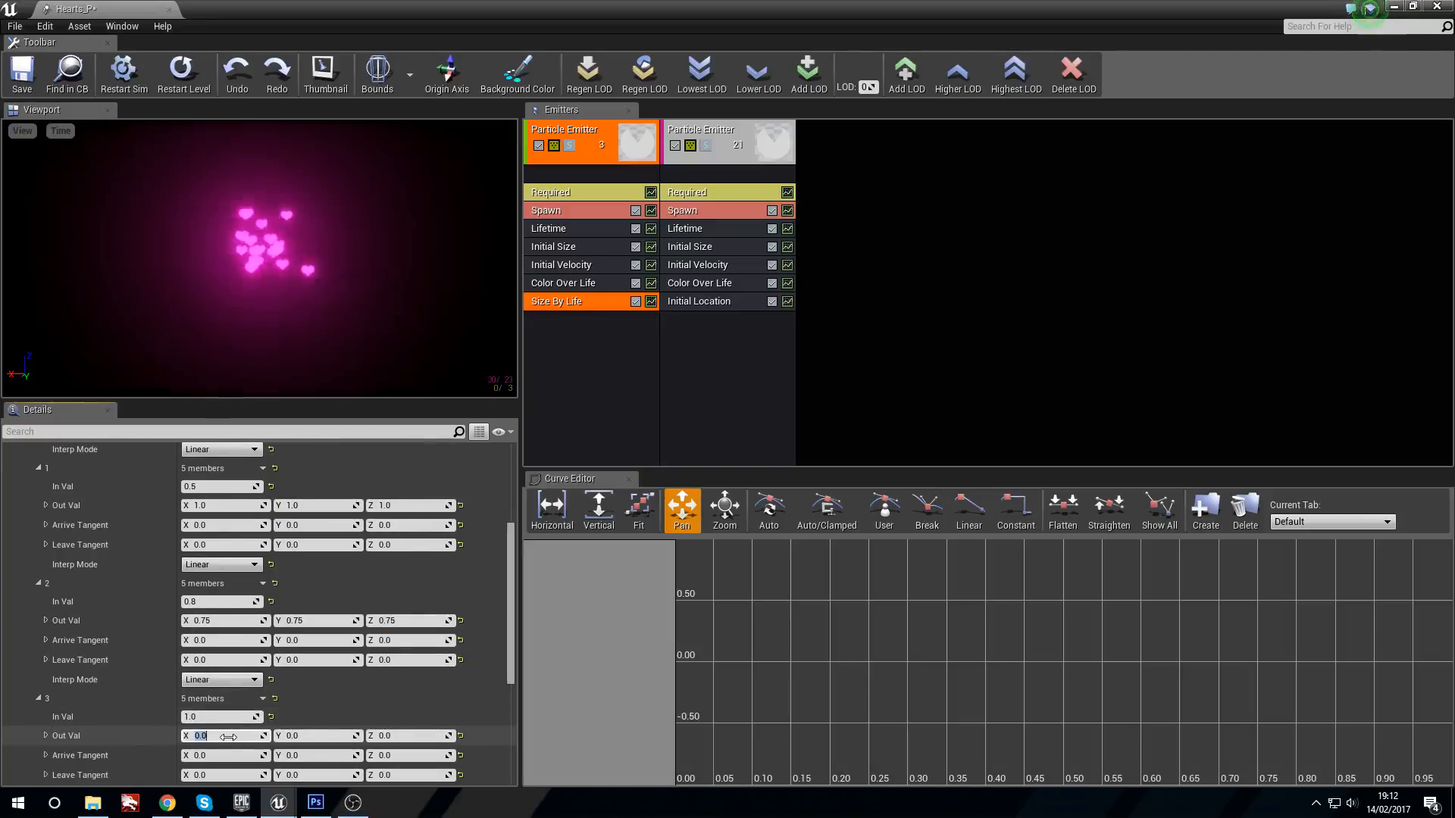
{"action": "type", "text": "1.21.2"}
{"action": "key", "text": "Tab"}
{"action": "type", "text": "1.2"}
{"action": "key", "text": "Return"}
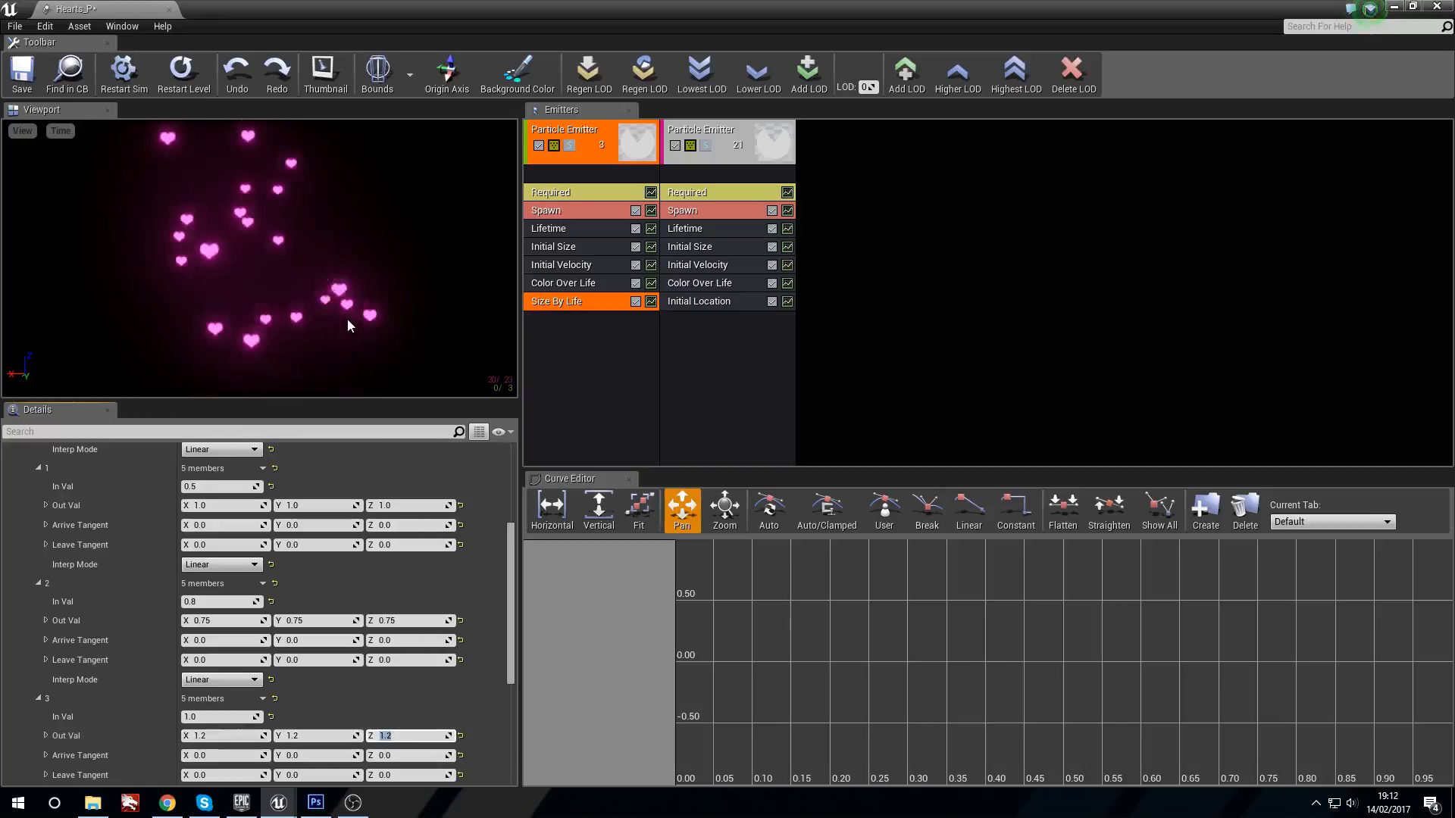
Change the Size By Life In Val to 0.9 for point 2 and 0.7 for point 1.
{"action": "left_click", "coordinate": [224, 605]}
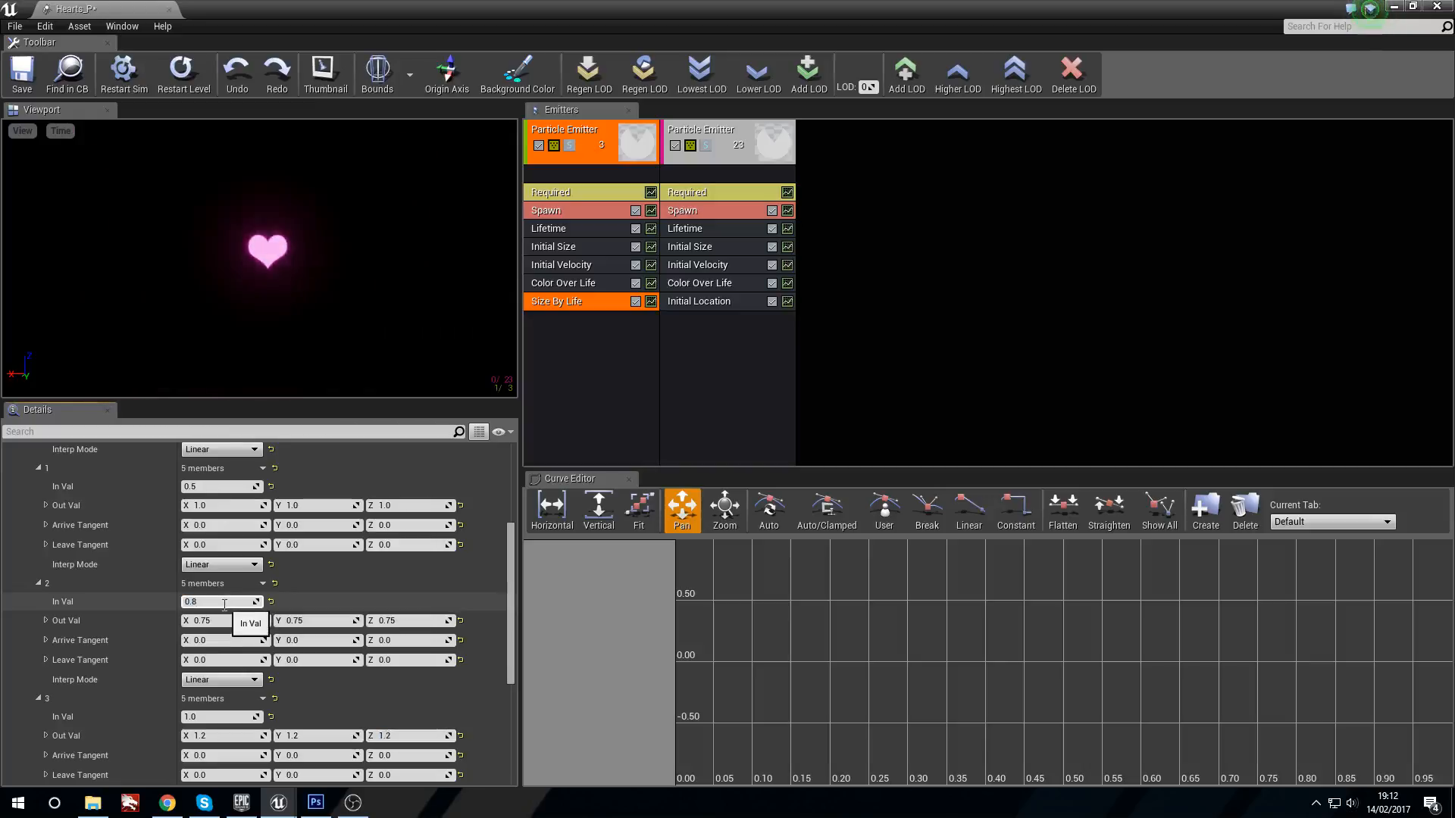
{"action": "left_click", "coordinate": [241, 487]}
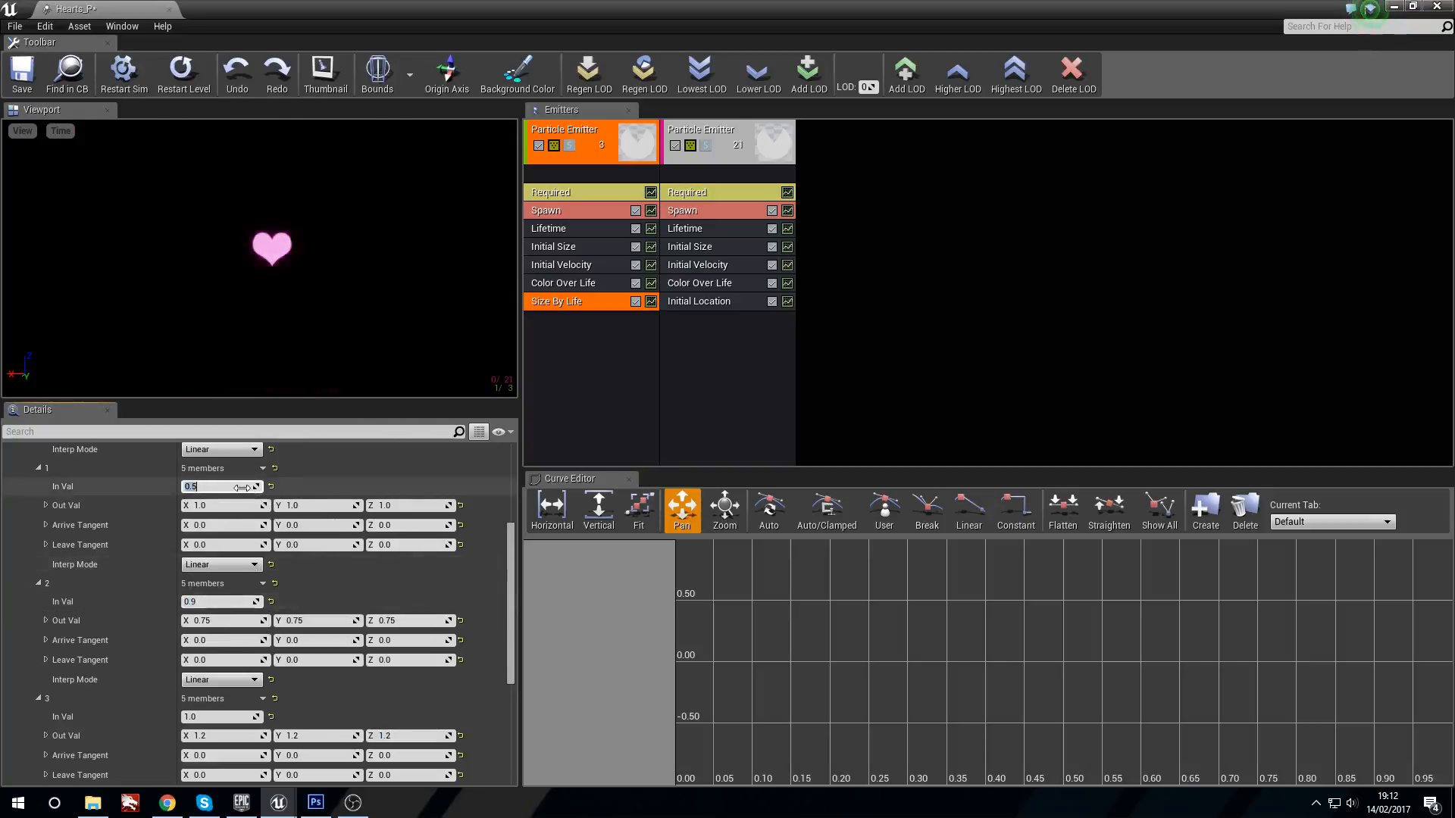
{"action": "left_click", "coordinate": [242, 487]}
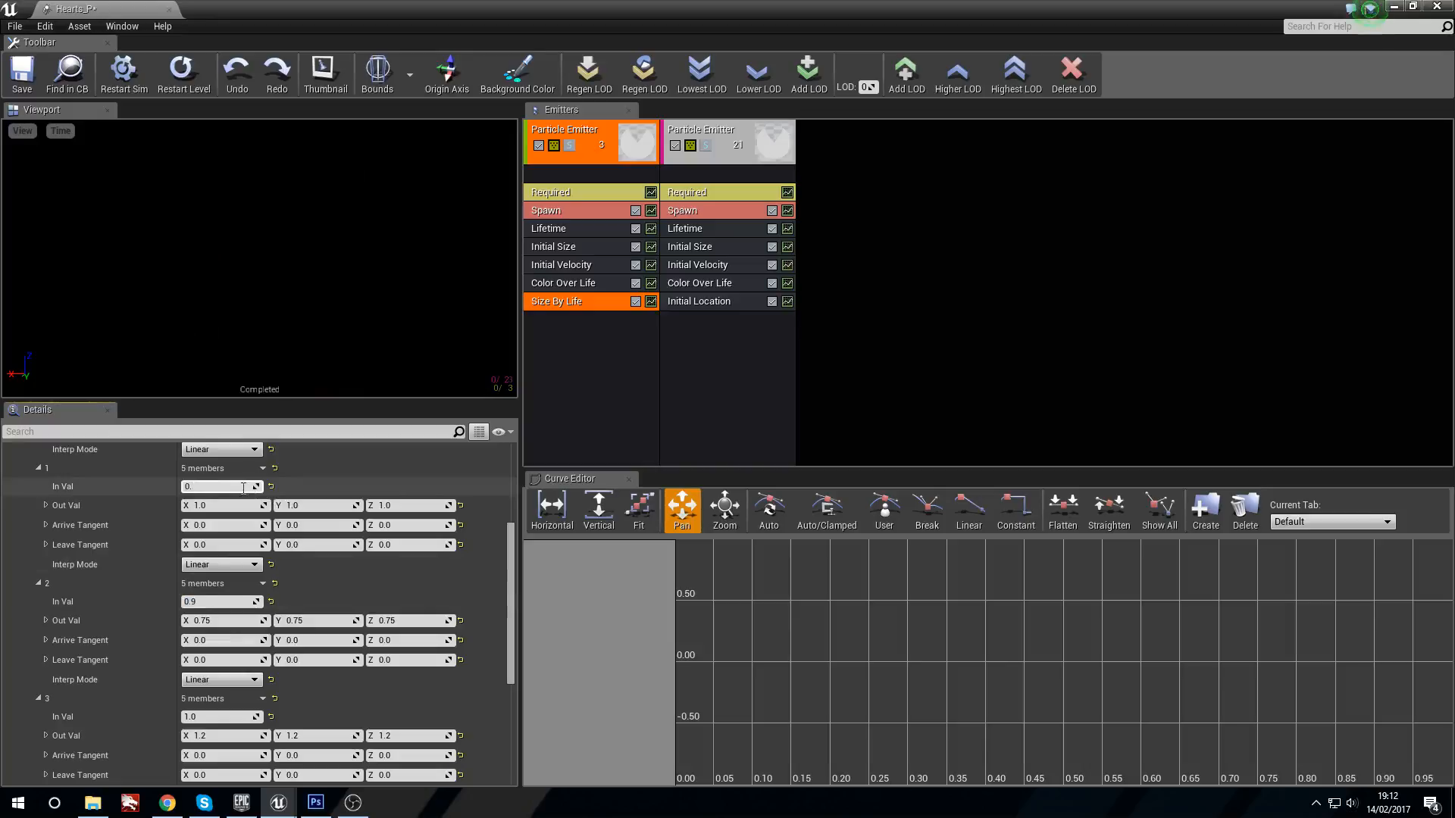
{"action": "key", "text": "Return"}
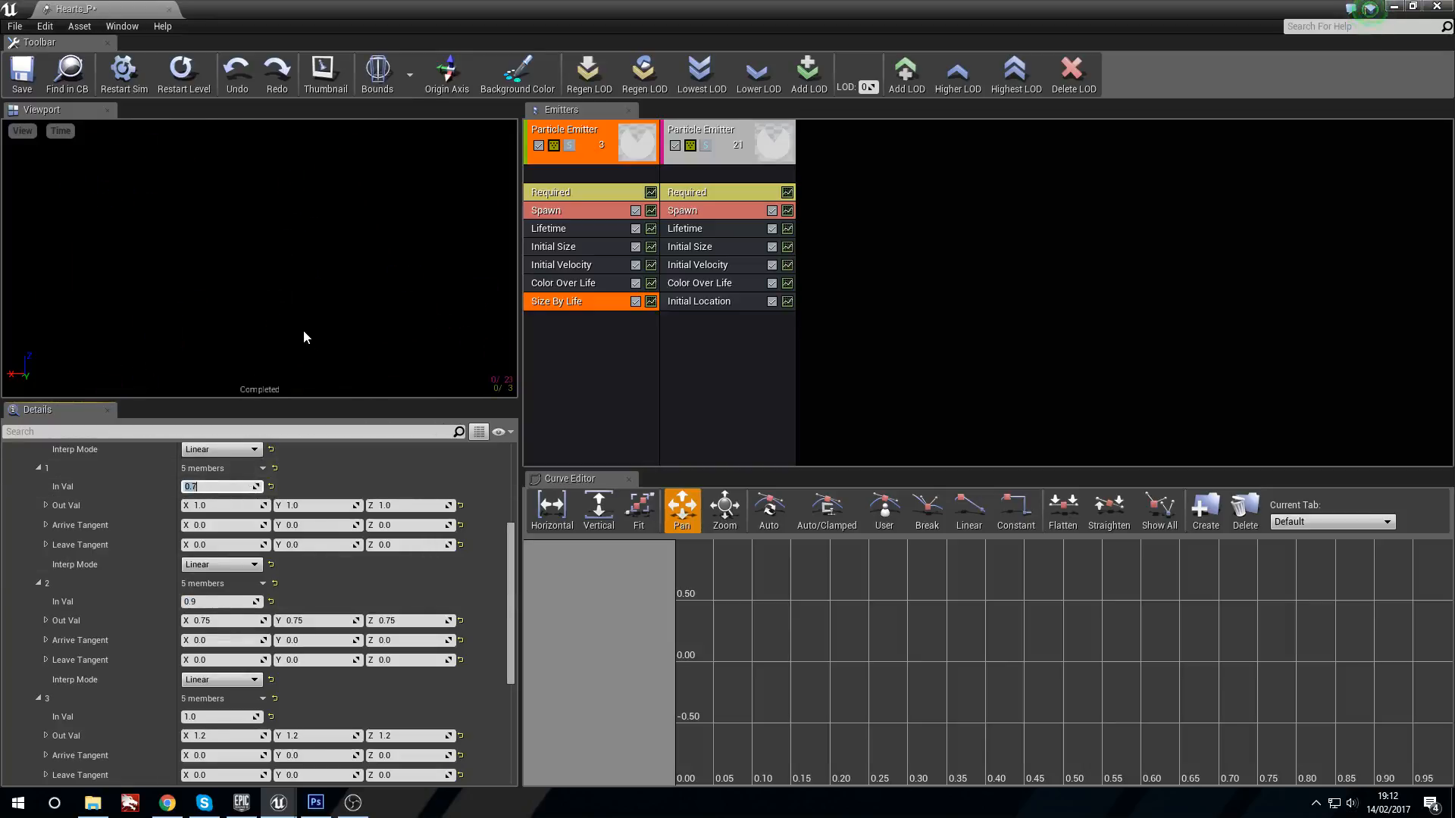
Set X and Y to 0 in both Max and Min of the first emitter's Initial Velocity.
{"action": "left_click", "coordinate": [561, 267]}
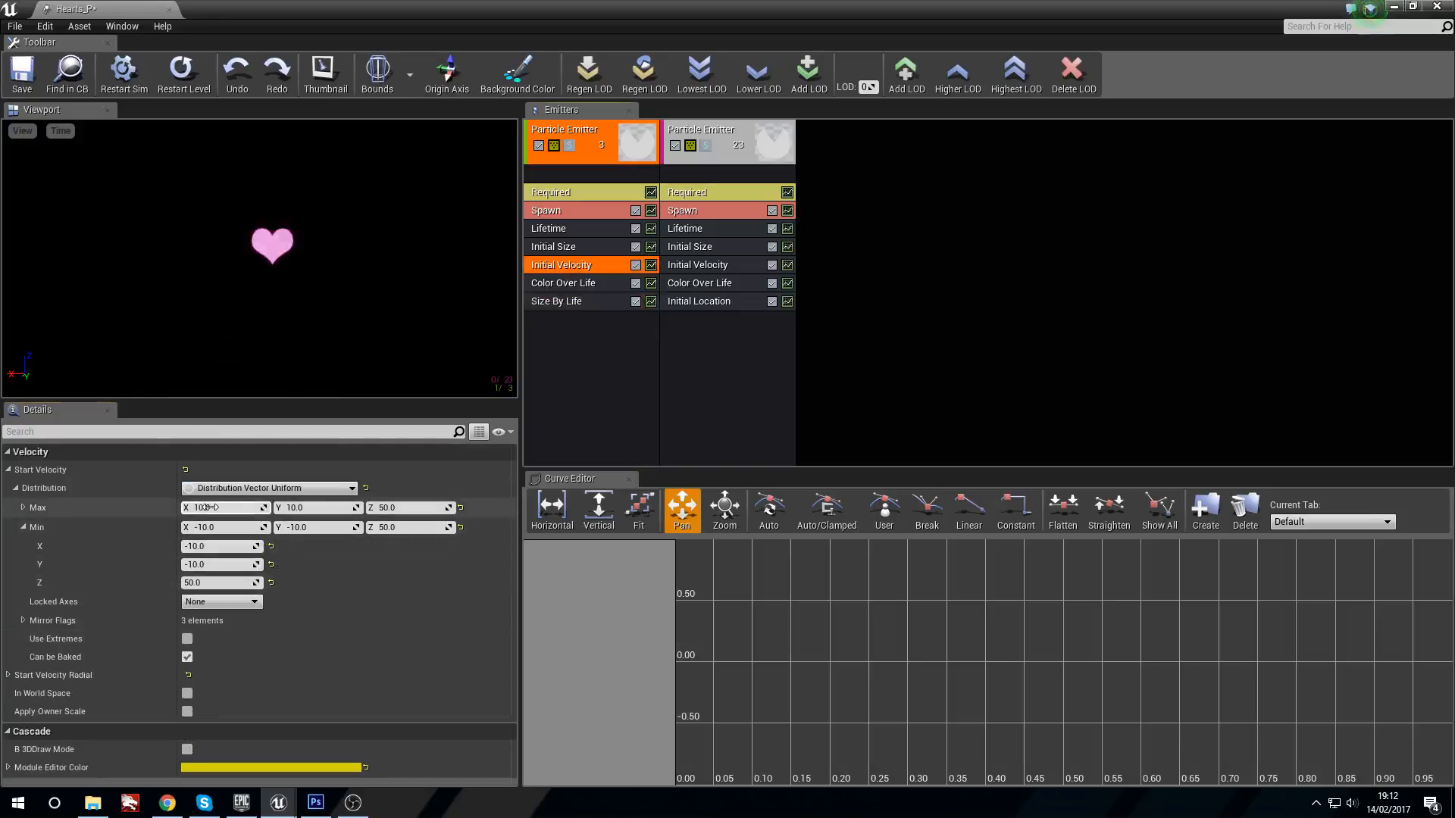
{"action": "type", "text": "0"}
{"action": "key", "text": "Tab"}
{"action": "type", "text": "0"}
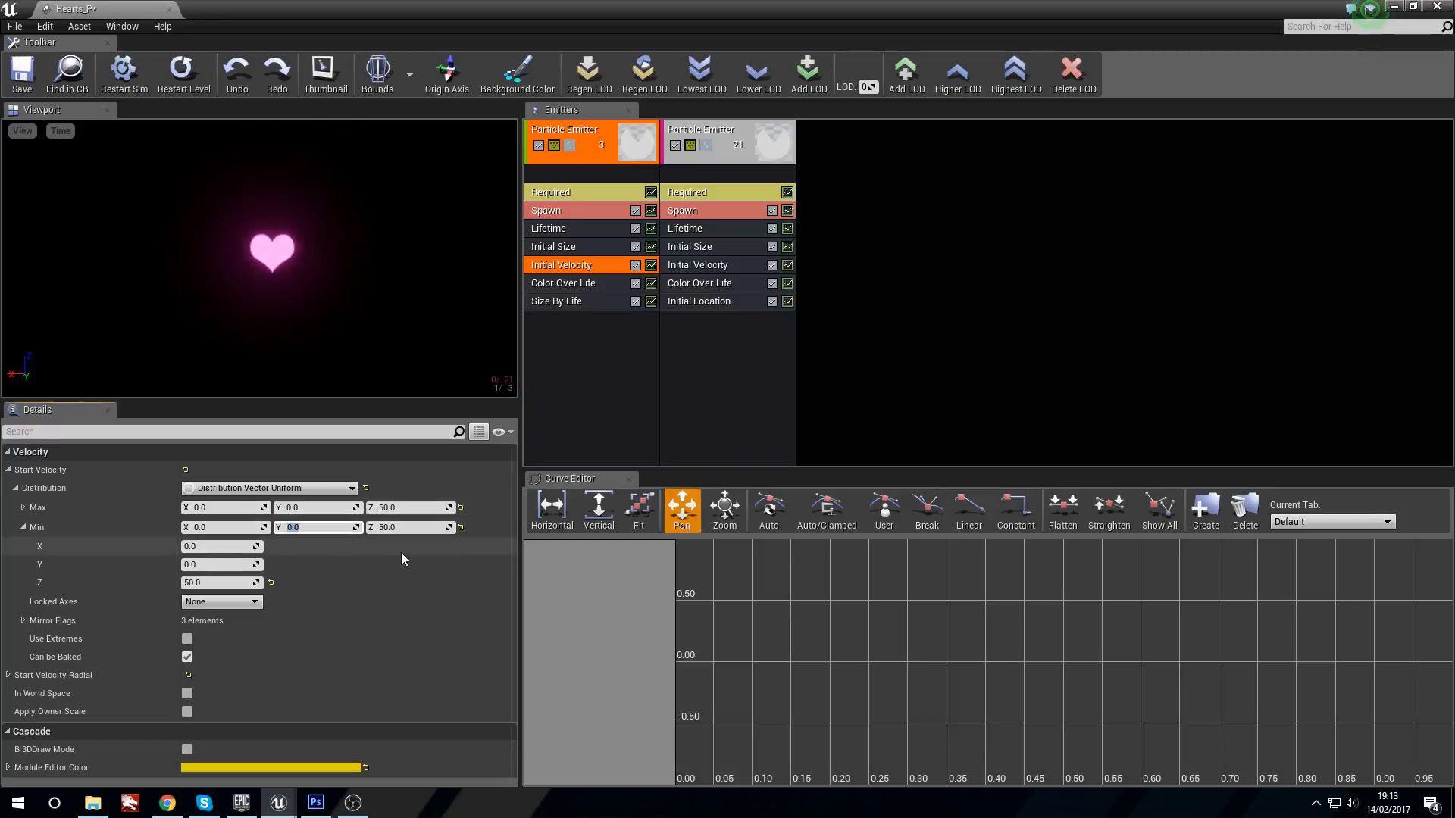
{"action": "left_click", "coordinate": [306, 324]}
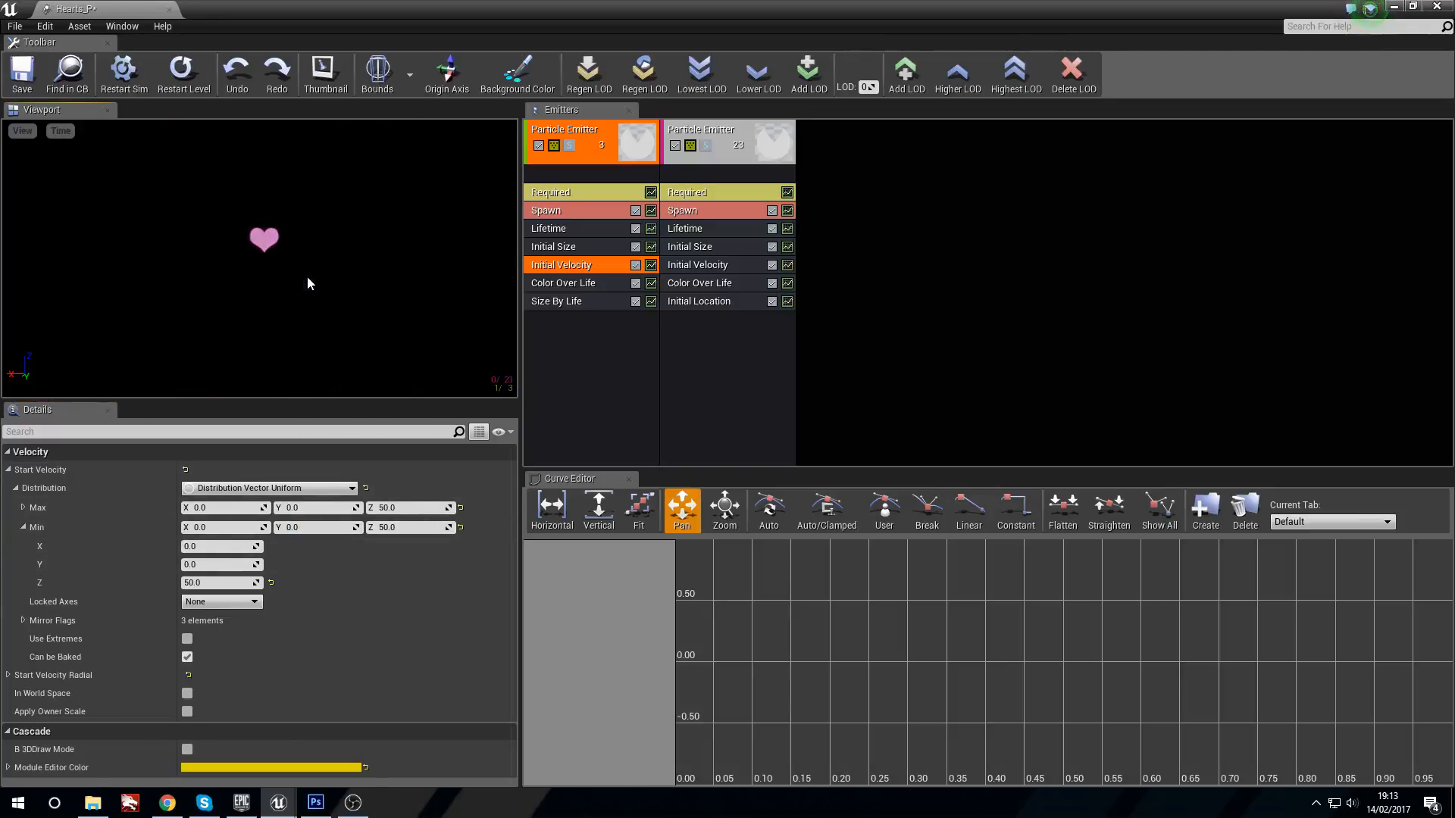
Open the first emitter's Size By Life module and set point 2's Out Val to 0 on all axes.
{"action": "left_click", "coordinate": [578, 246]}
{"action": "left_click", "coordinate": [598, 302]}
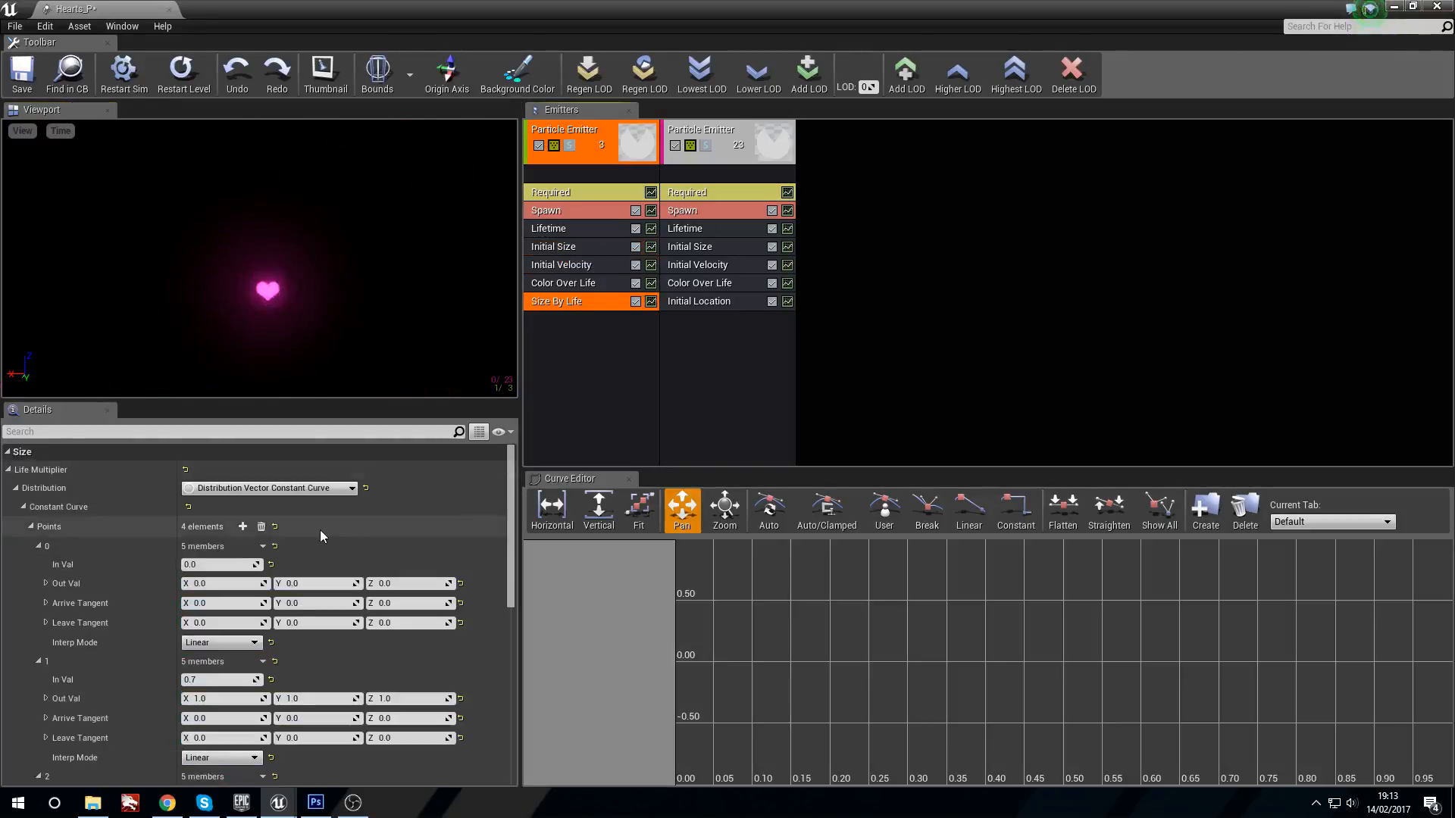
{"action": "scroll", "coordinate": [320, 530], "scroll_direction": "down", "scroll_amount": 3}
{"action": "left_click", "coordinate": [229, 693]}
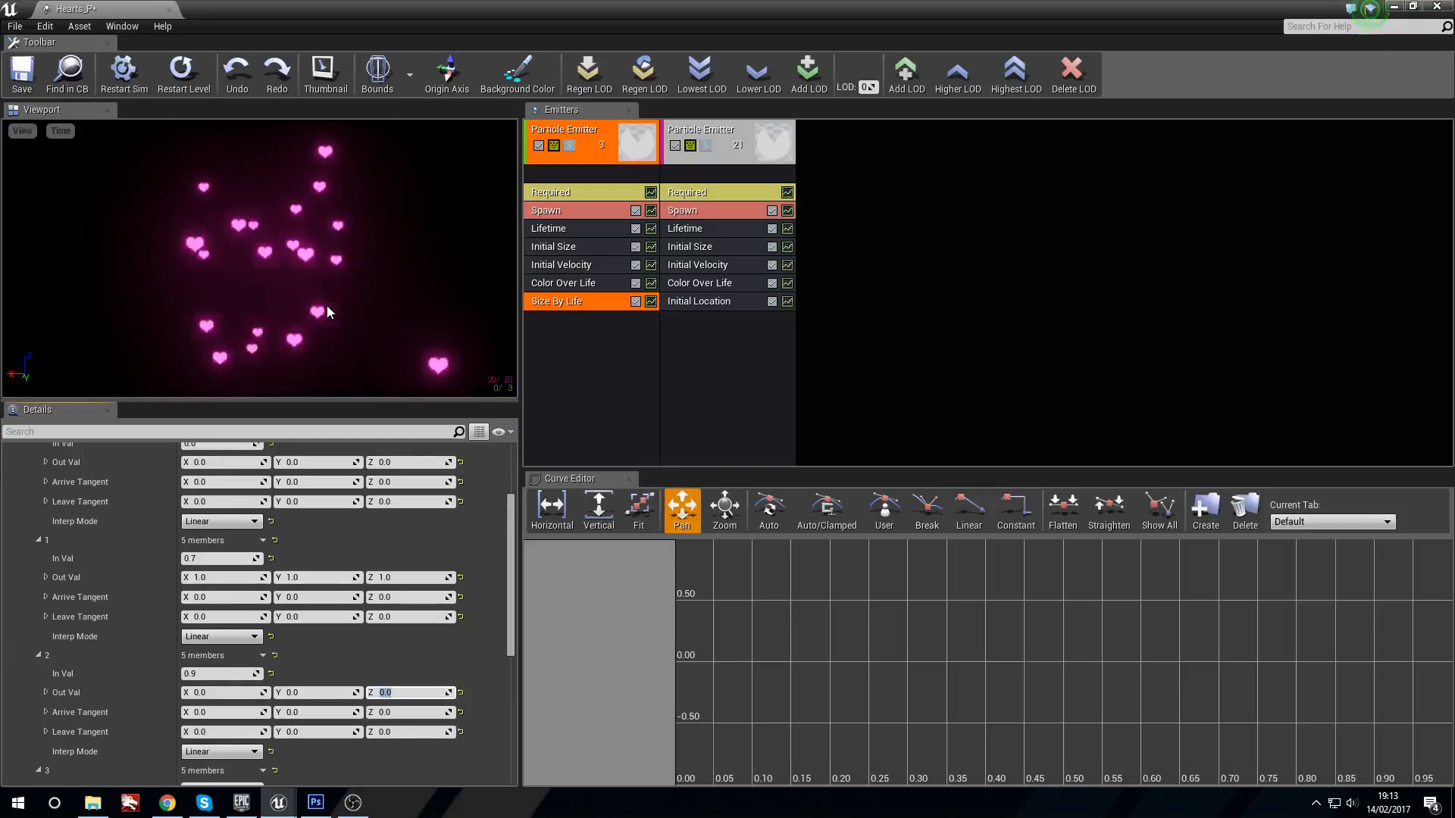
{"action": "scroll", "coordinate": [310, 651], "scroll_direction": "down", "scroll_amount": 2}
{"action": "scroll", "coordinate": [309, 653], "scroll_direction": "up", "scroll_amount": 2}
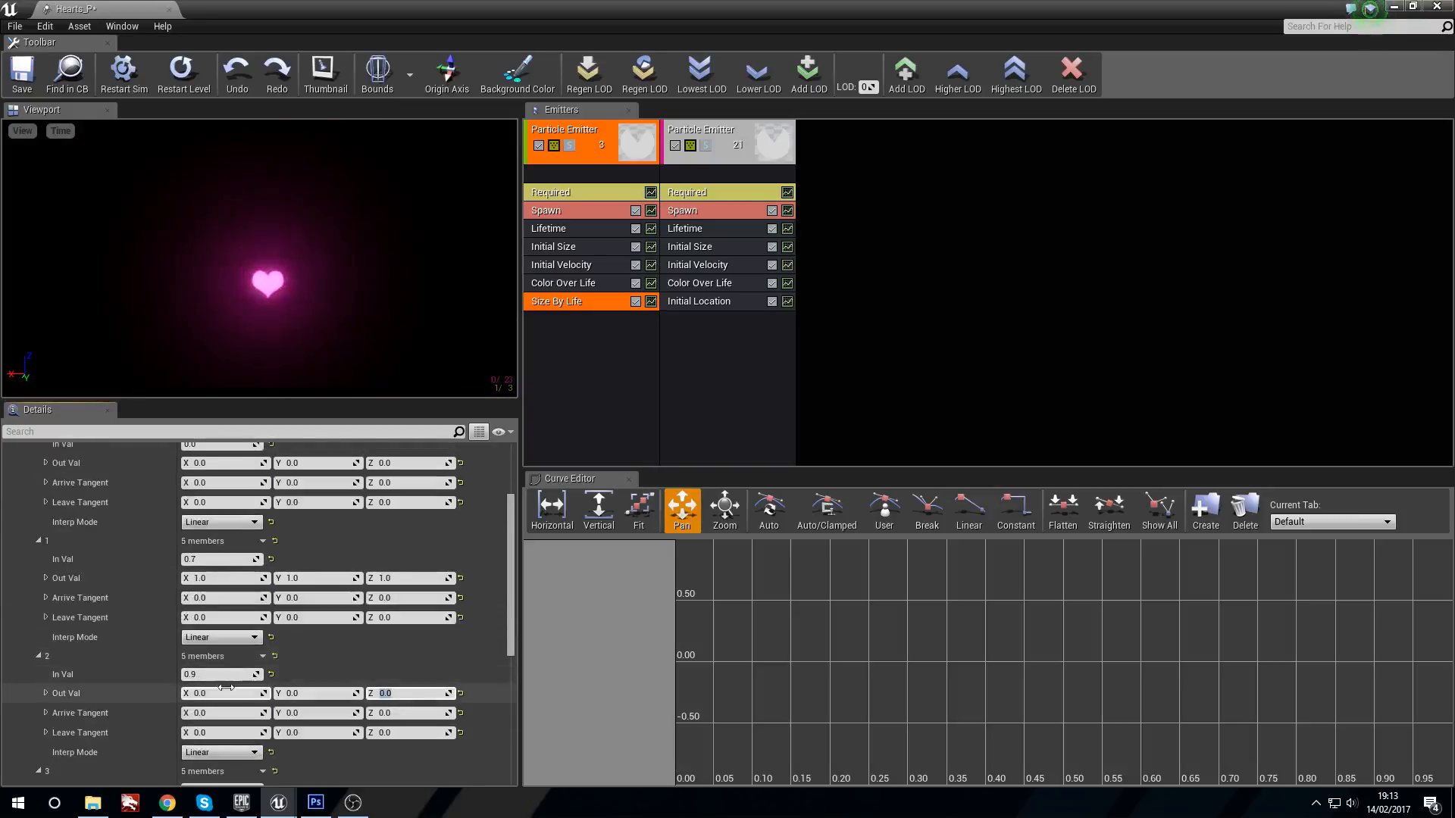
Add a fifth point to the Size By Life curve and set its In Val to 1.
{"action": "left_click", "coordinate": [230, 559]}
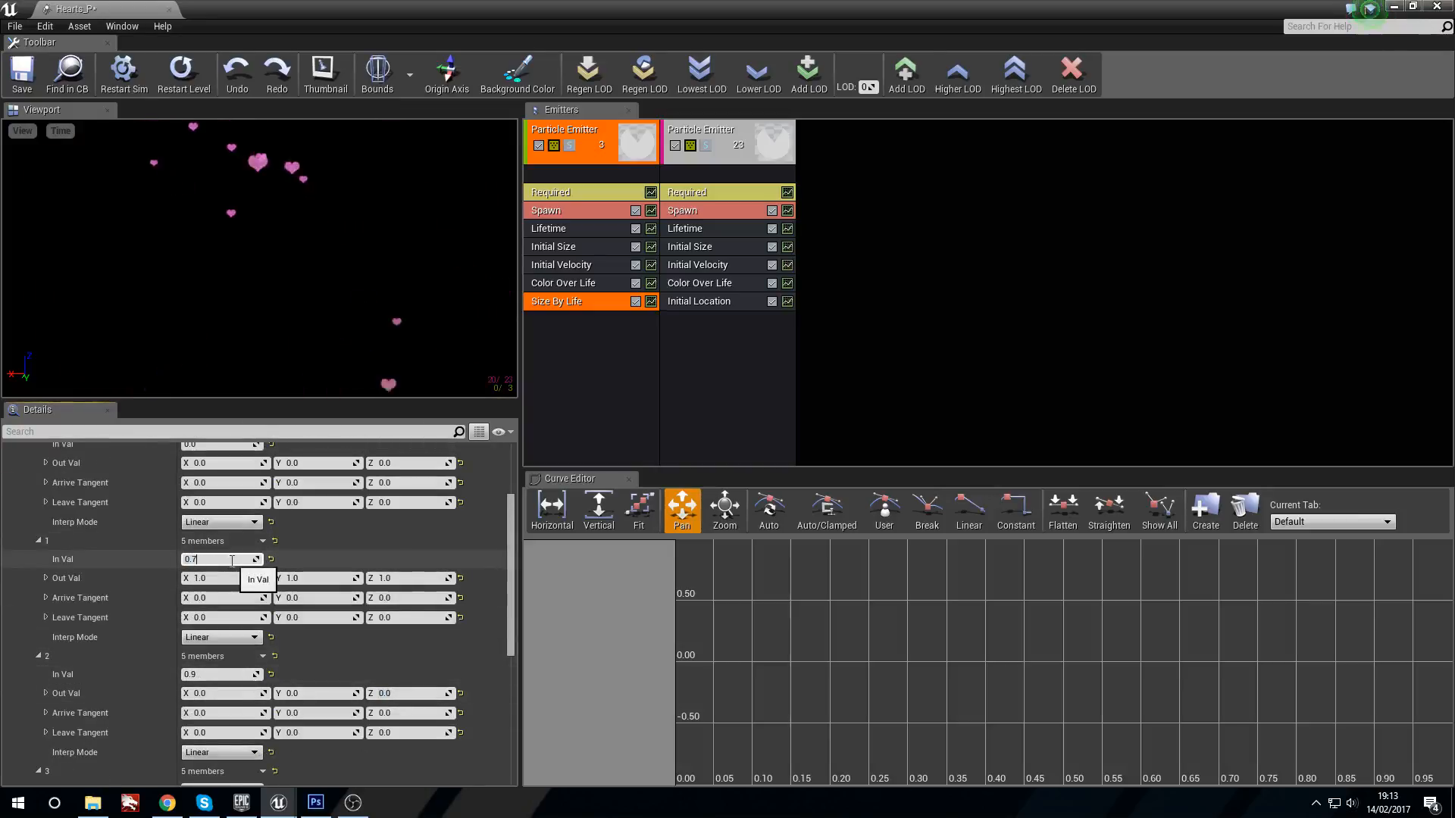
{"action": "scroll", "coordinate": [232, 560], "scroll_direction": "up", "scroll_amount": 1}
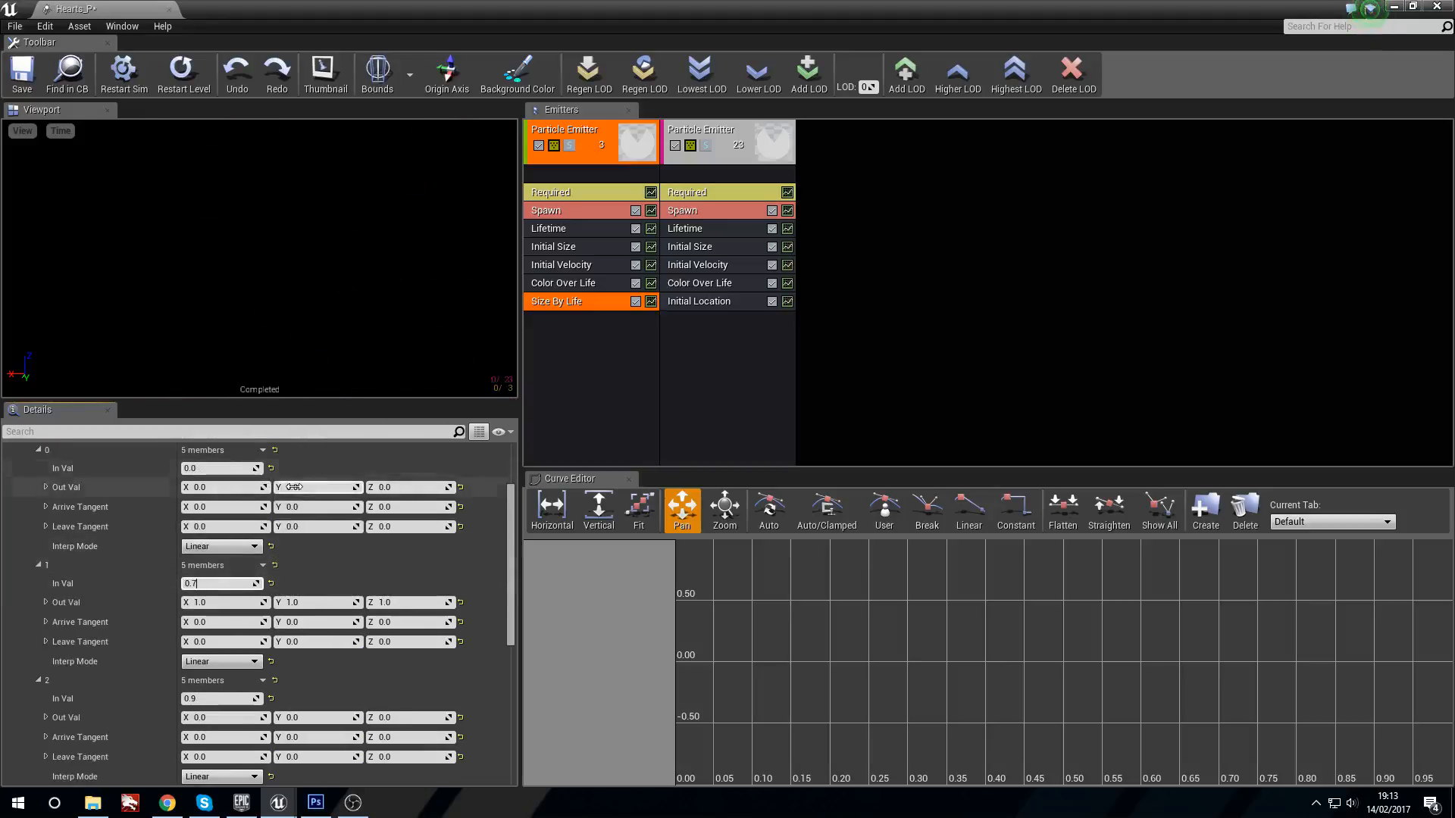
{"action": "scroll", "coordinate": [276, 496], "scroll_direction": "up", "scroll_amount": 2}
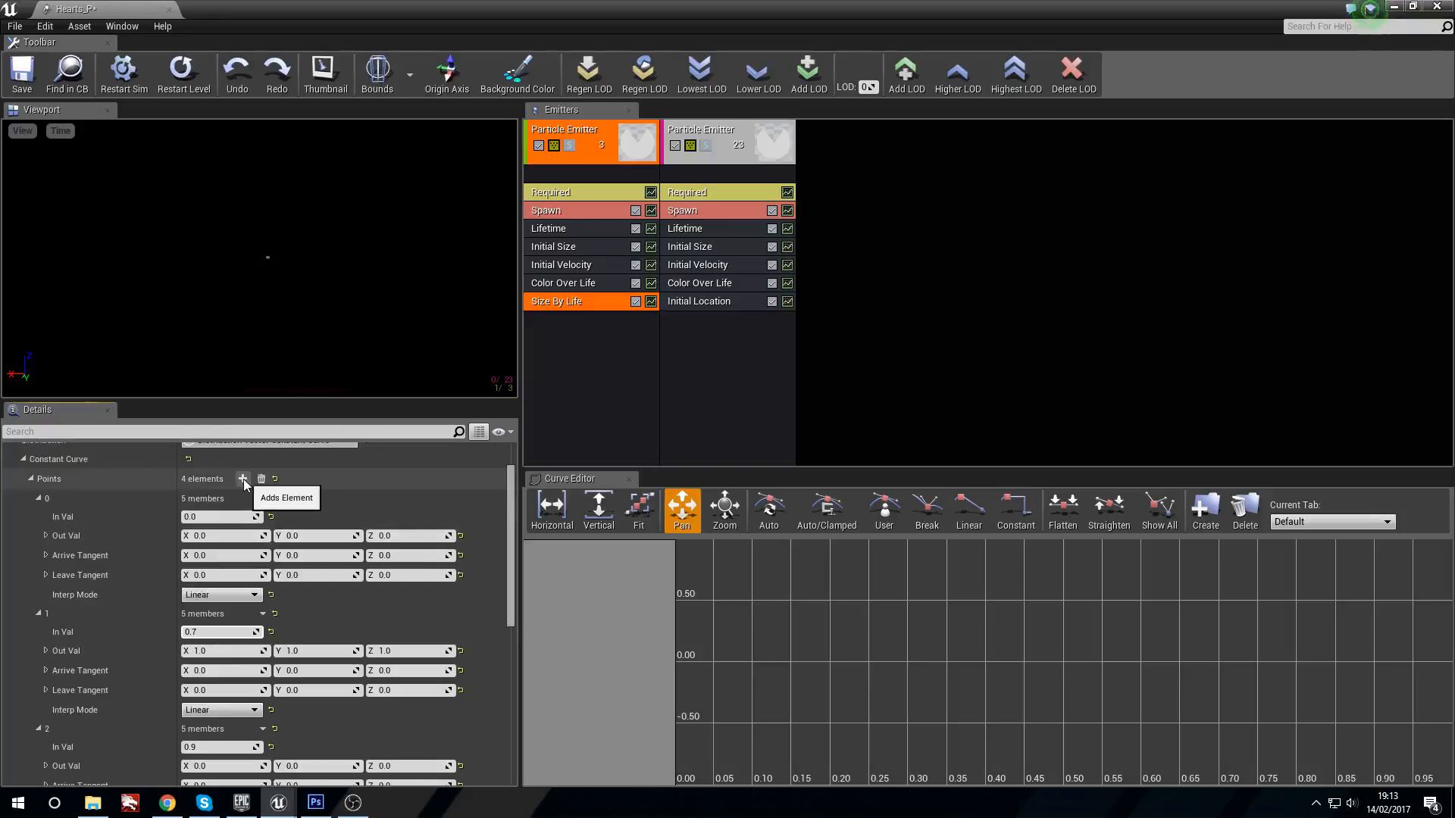
{"action": "scroll", "coordinate": [284, 632], "scroll_direction": "down", "scroll_amount": 5}
{"action": "scroll", "coordinate": [285, 640], "scroll_direction": "down", "scroll_amount": 8}
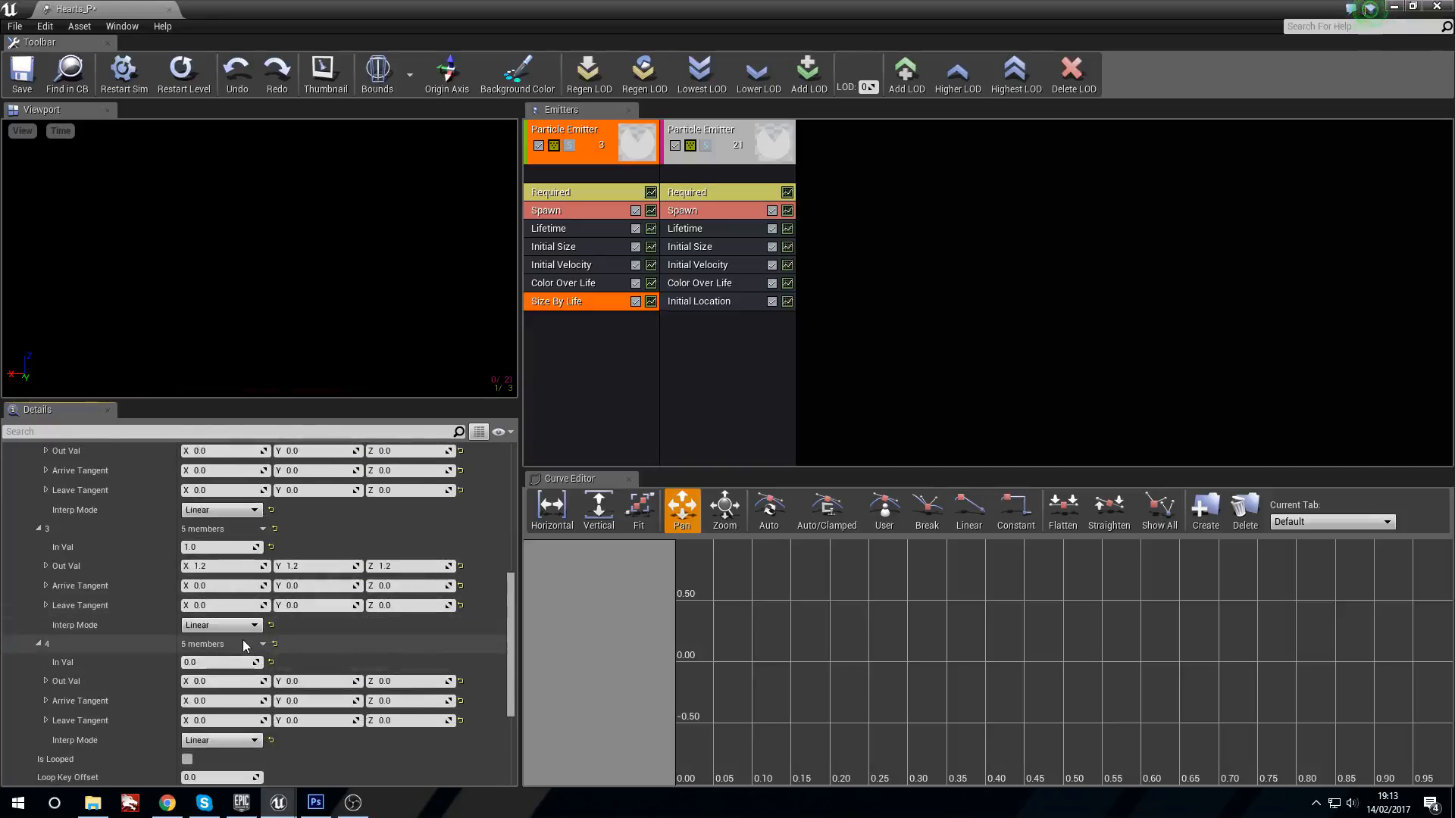
{"action": "left_click", "coordinate": [232, 659]}
{"action": "type", "text": "1"}
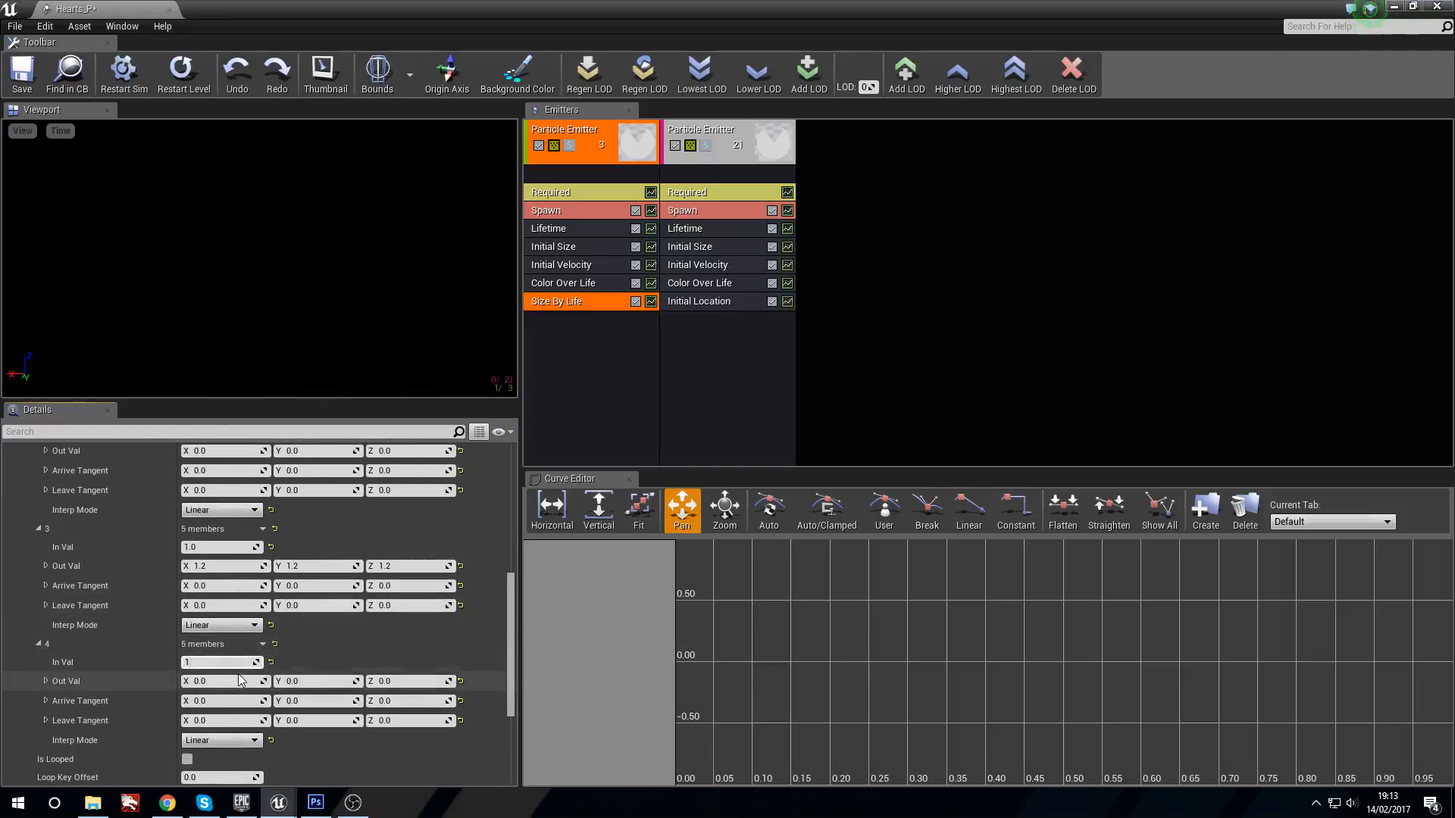
Set the Out Val of point 4 in the Size By Life curve to 1.2 on all axes.
{"action": "left_click", "coordinate": [237, 679]}
{"action": "type", "text": "1.2"}
{"action": "key", "text": "Tab"}
{"action": "type", "text": "1.2"}
{"action": "key", "text": "Tab"}
{"action": "type", "text": "1.2"}
{"action": "key", "text": "Return"}
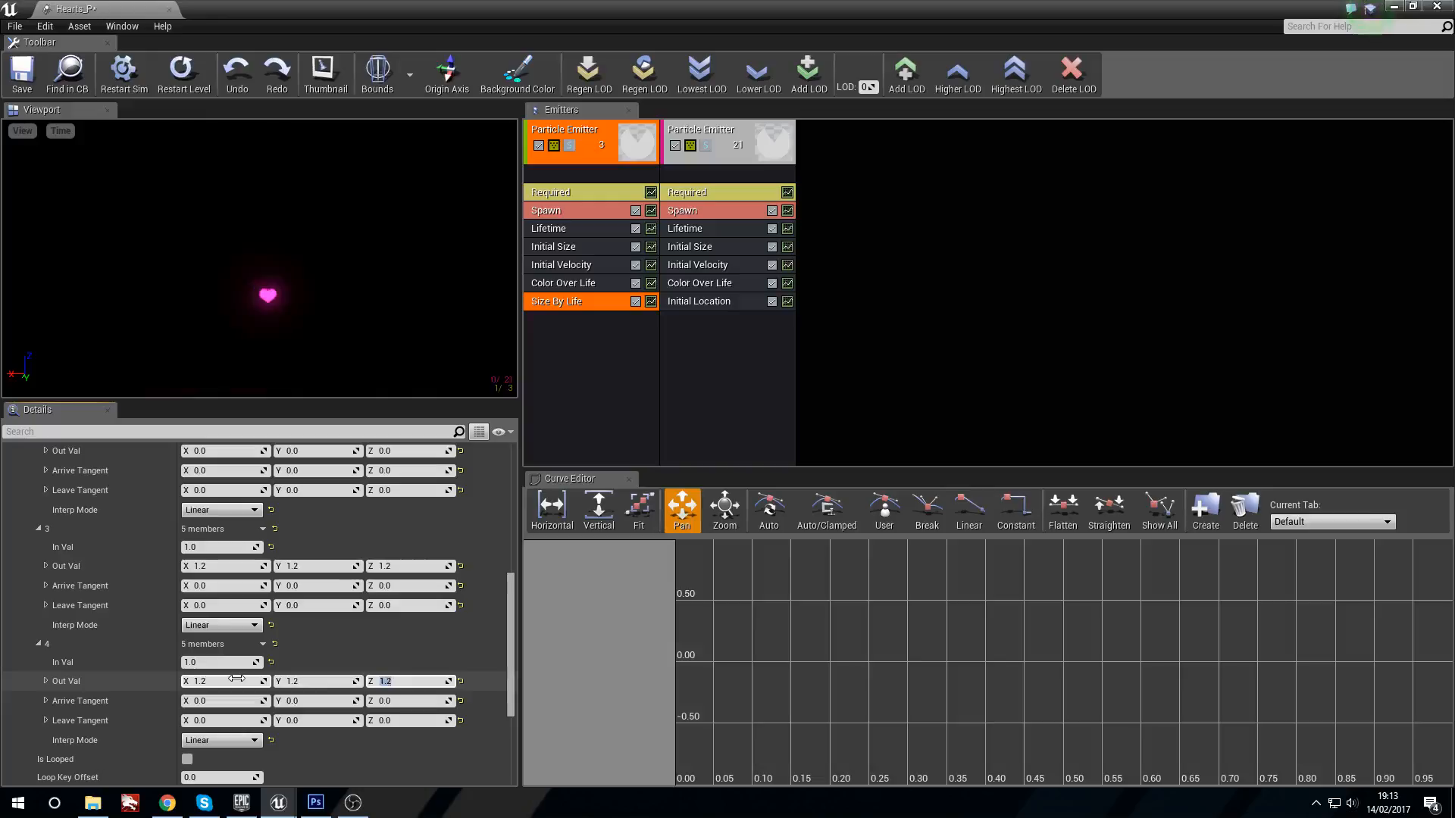
Set point 3 of the Size By Life curve to In Val 0.9 and Out Val 0 on all axes.
{"action": "left_click", "coordinate": [238, 547]}
{"action": "type", "text": ".9"}
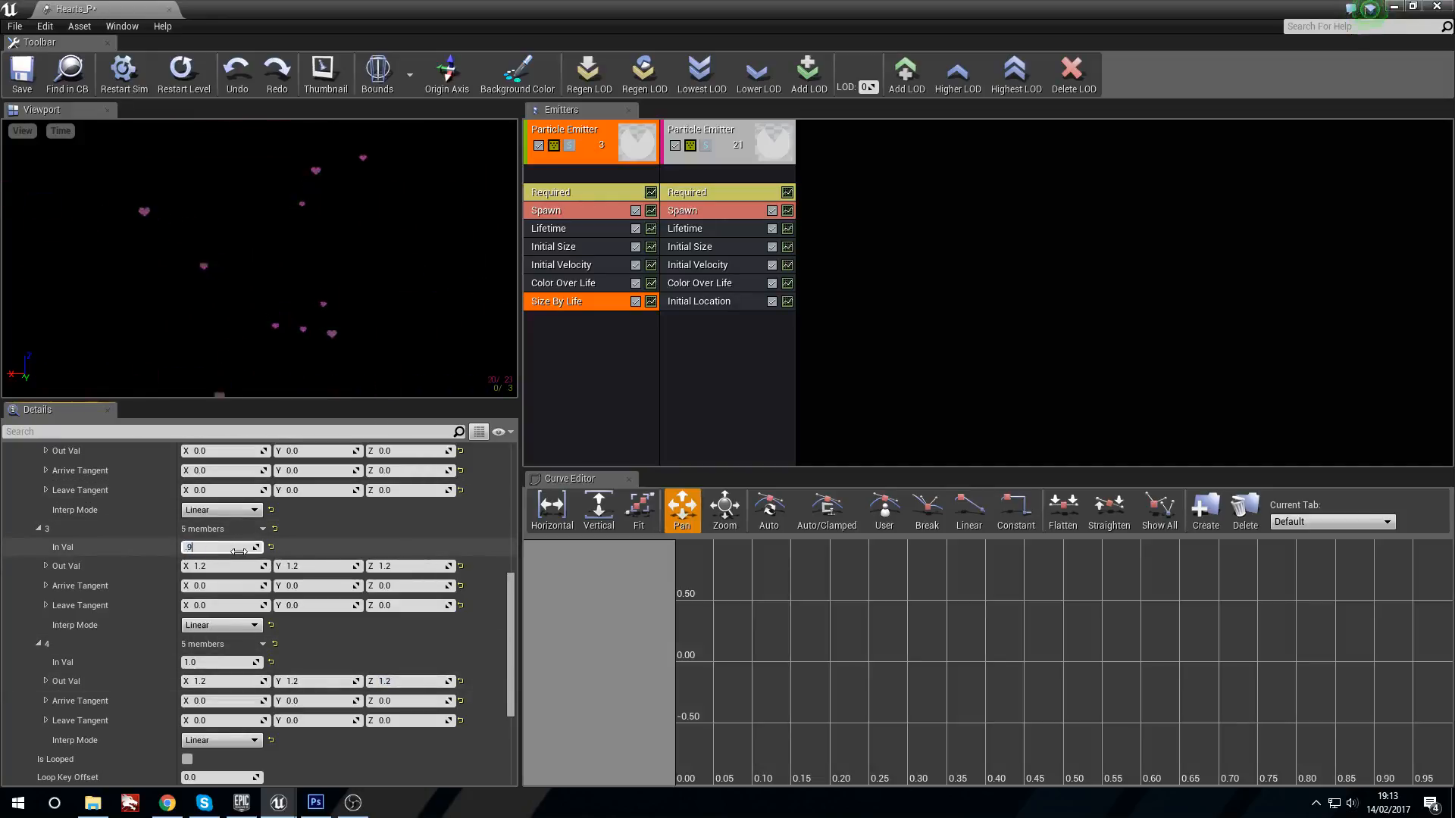
{"action": "type", "text": "0"}
{"action": "key", "text": "Tab"}
{"action": "type", "text": "0"}
{"action": "key", "text": "Tab"}
{"action": "type", "text": "0"}
{"action": "key", "text": "Return"}
Set point 2 of the Size By Life curve to Out Val 1 on all axes, trying In Val 0.85 before settling on 0.8.
{"action": "scroll", "coordinate": [239, 552], "scroll_direction": "up", "scroll_amount": 5}
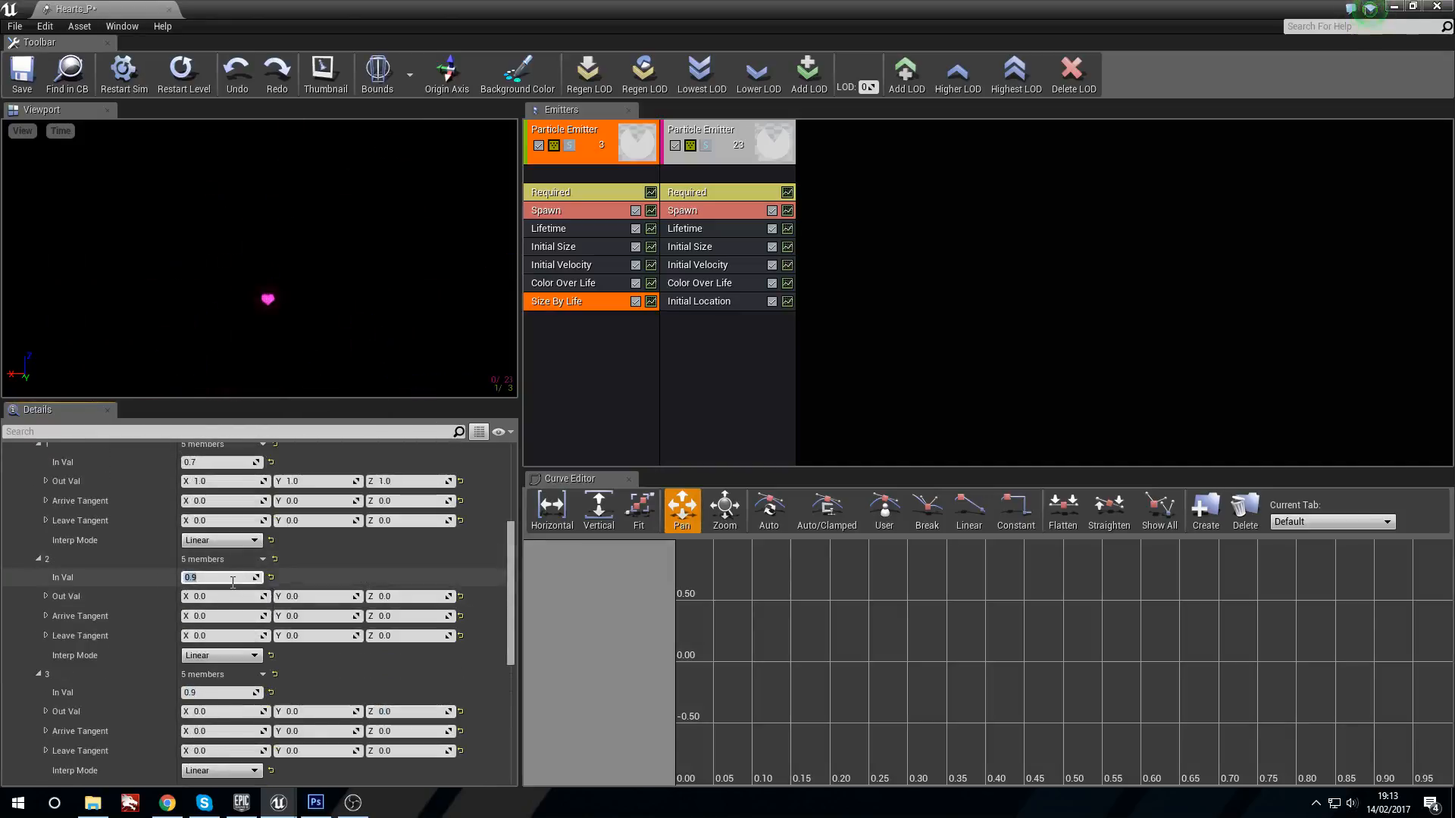
{"action": "type", "text": "0.85"}
{"action": "key", "text": "Tab"}
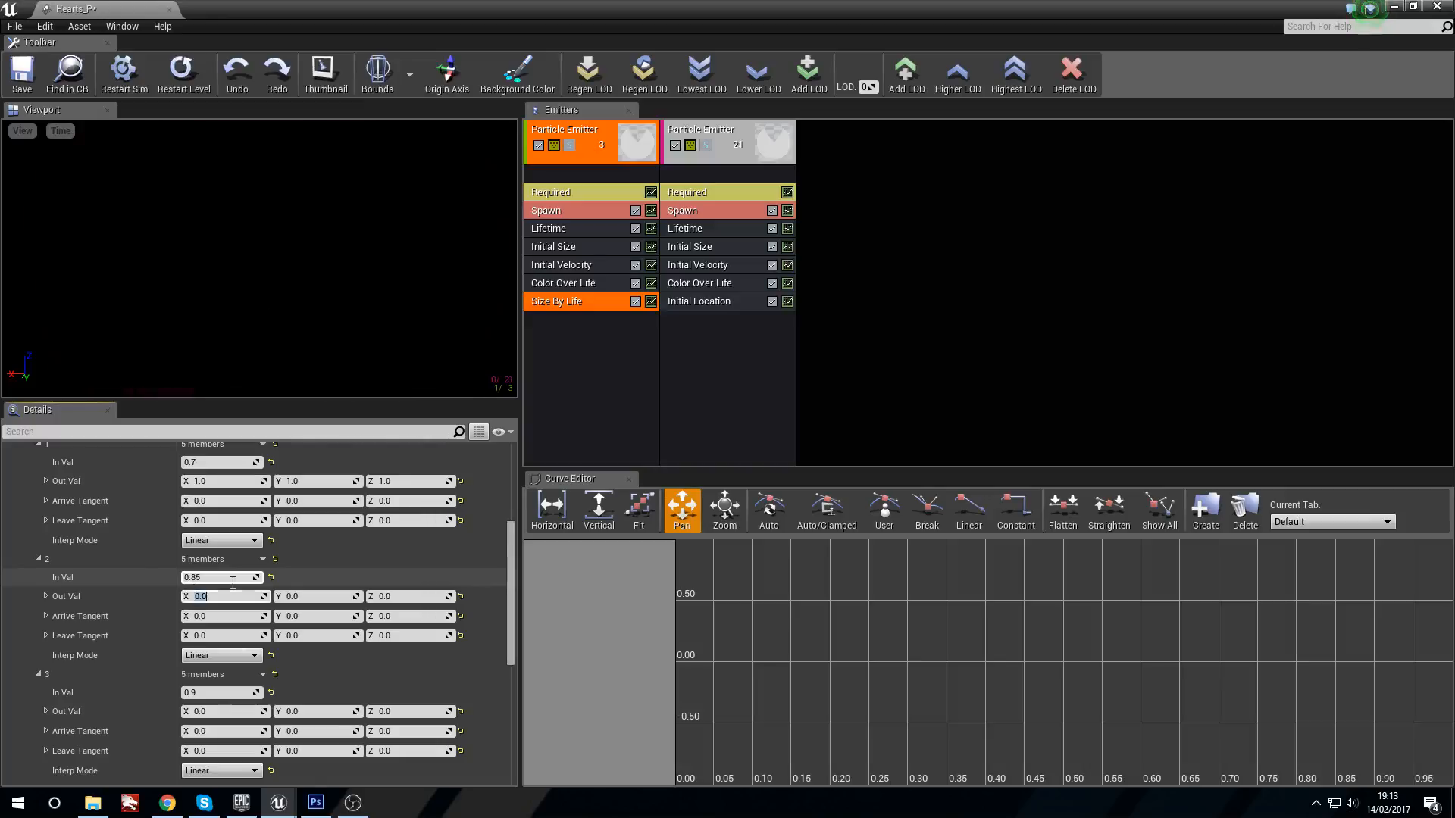
{"action": "type", "text": "1"}
{"action": "key", "text": "Tab"}
{"action": "type", "text": "1"}
{"action": "key", "text": "Tab"}
{"action": "type", "text": "1"}
{"action": "key", "text": "Return"}
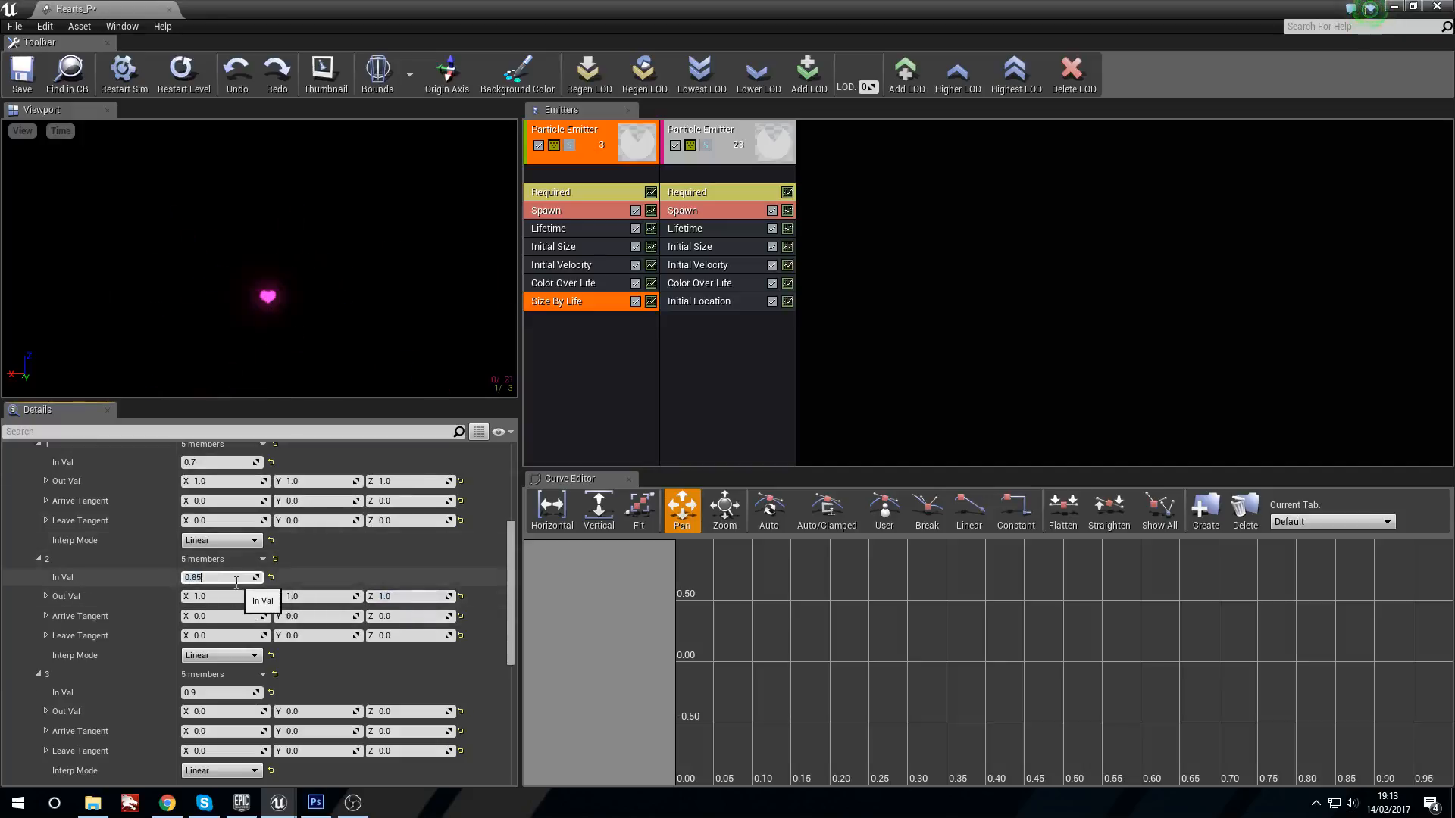
{"action": "type", "text": "0.8"}
{"action": "key", "text": "Return"}
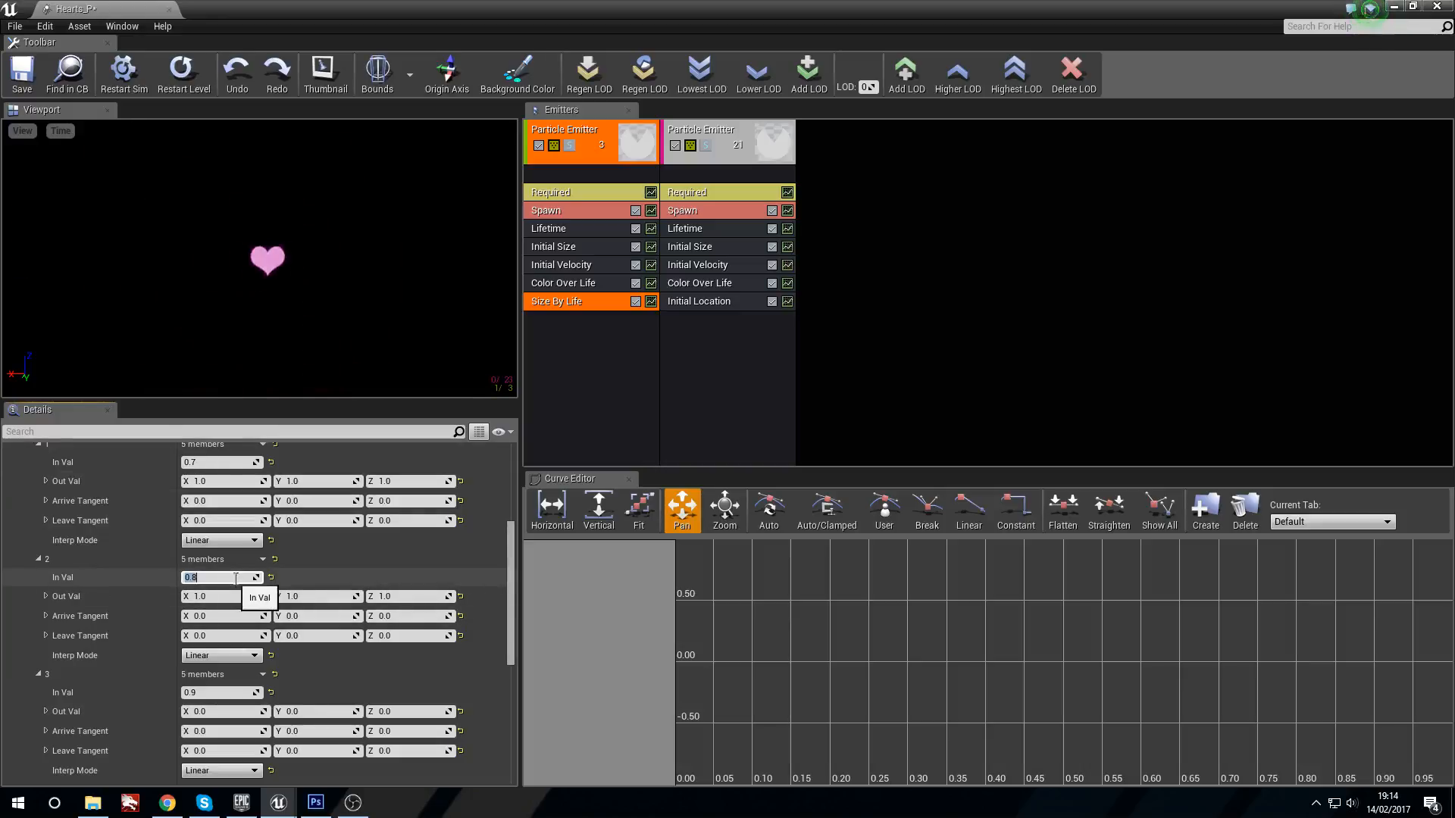
Delete point 2 from the Size By Life curve and undo the deletion.
{"action": "left_click", "coordinate": [262, 559]}
{"action": "left_click", "coordinate": [275, 593]}
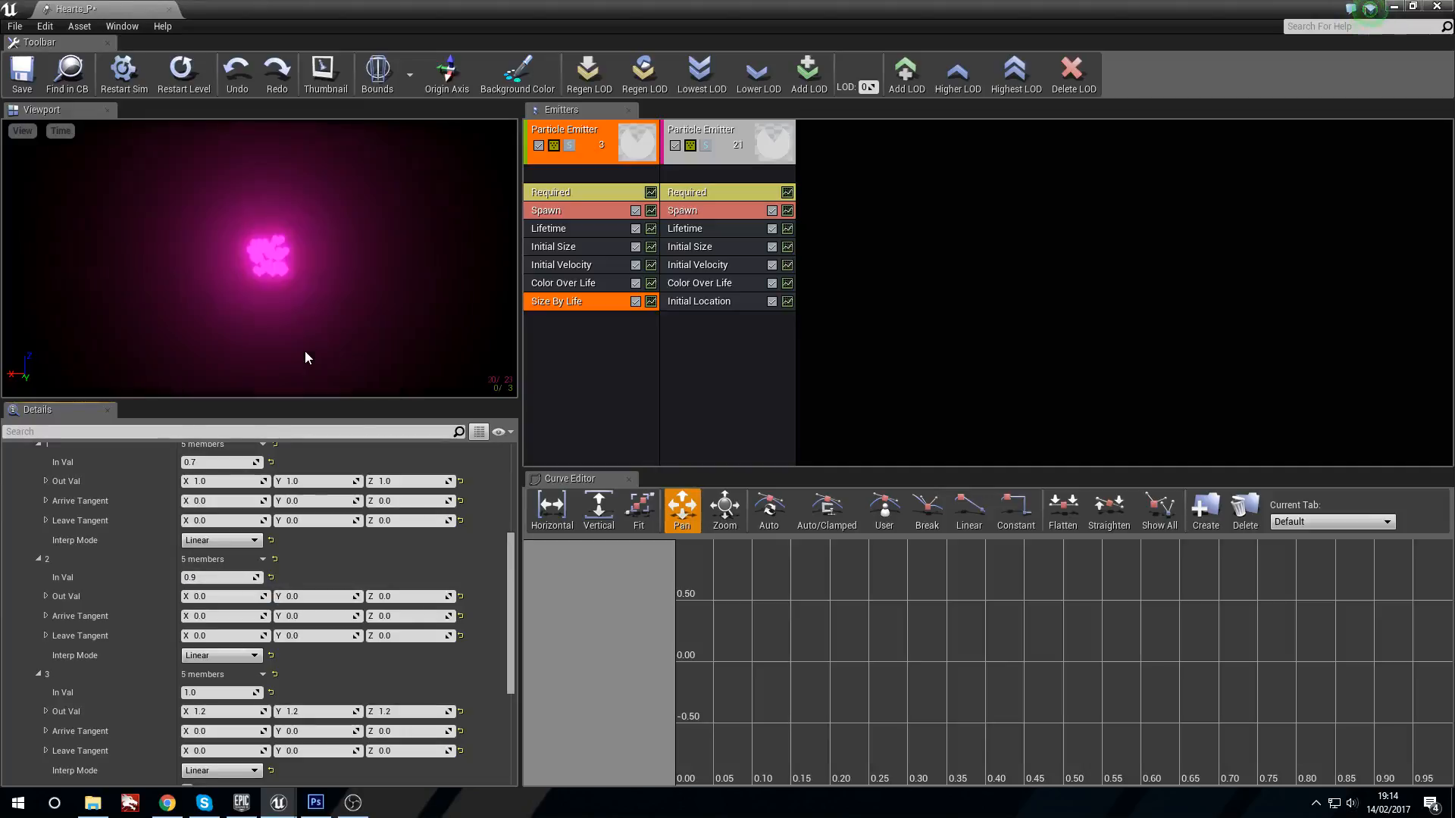
{"action": "key", "text": "ctrl+z"}
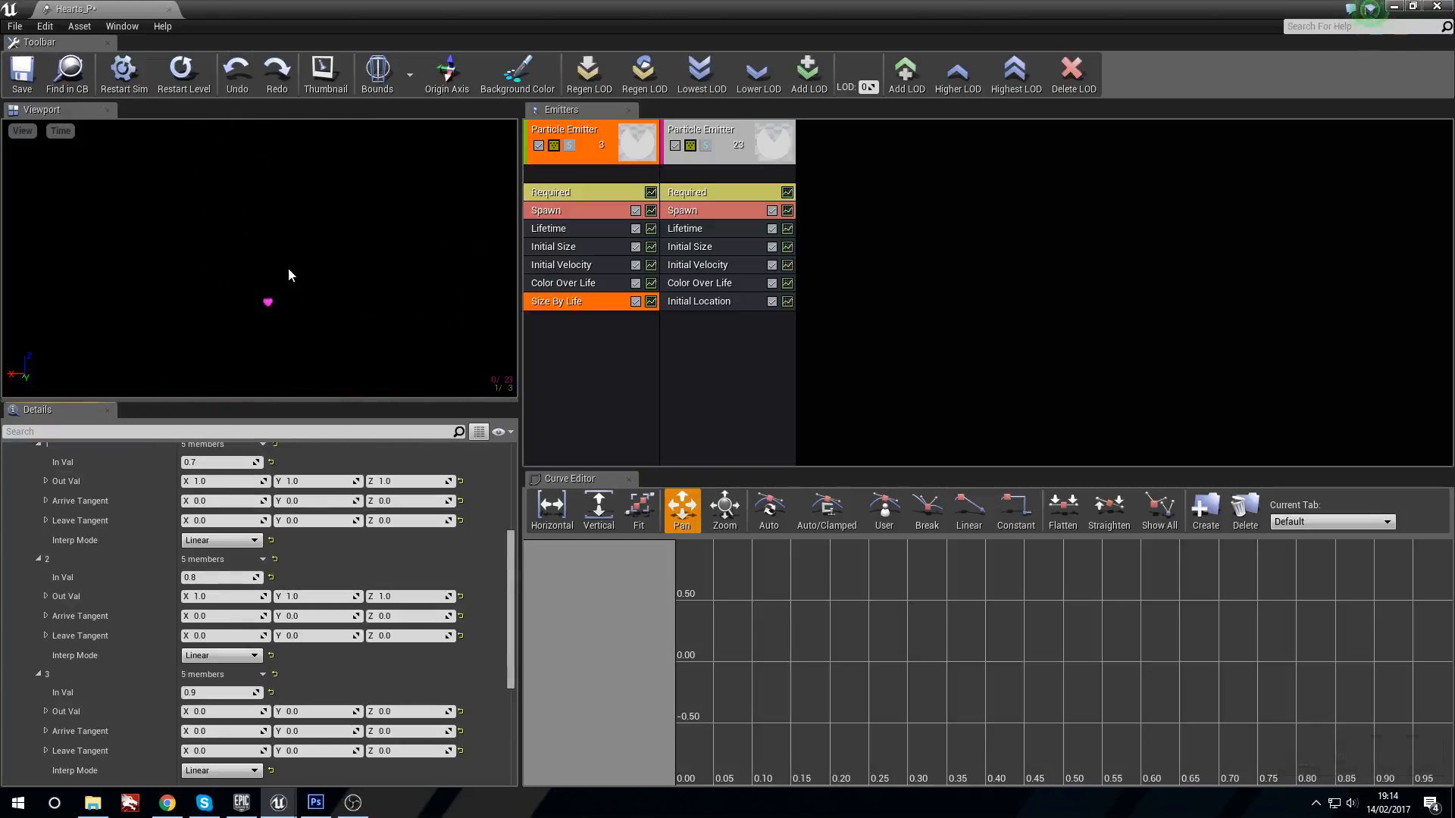
Expand point 4 of the Size By Life curve and check the values of the last points.
{"action": "scroll", "coordinate": [341, 685], "scroll_direction": "down", "scroll_amount": 4}
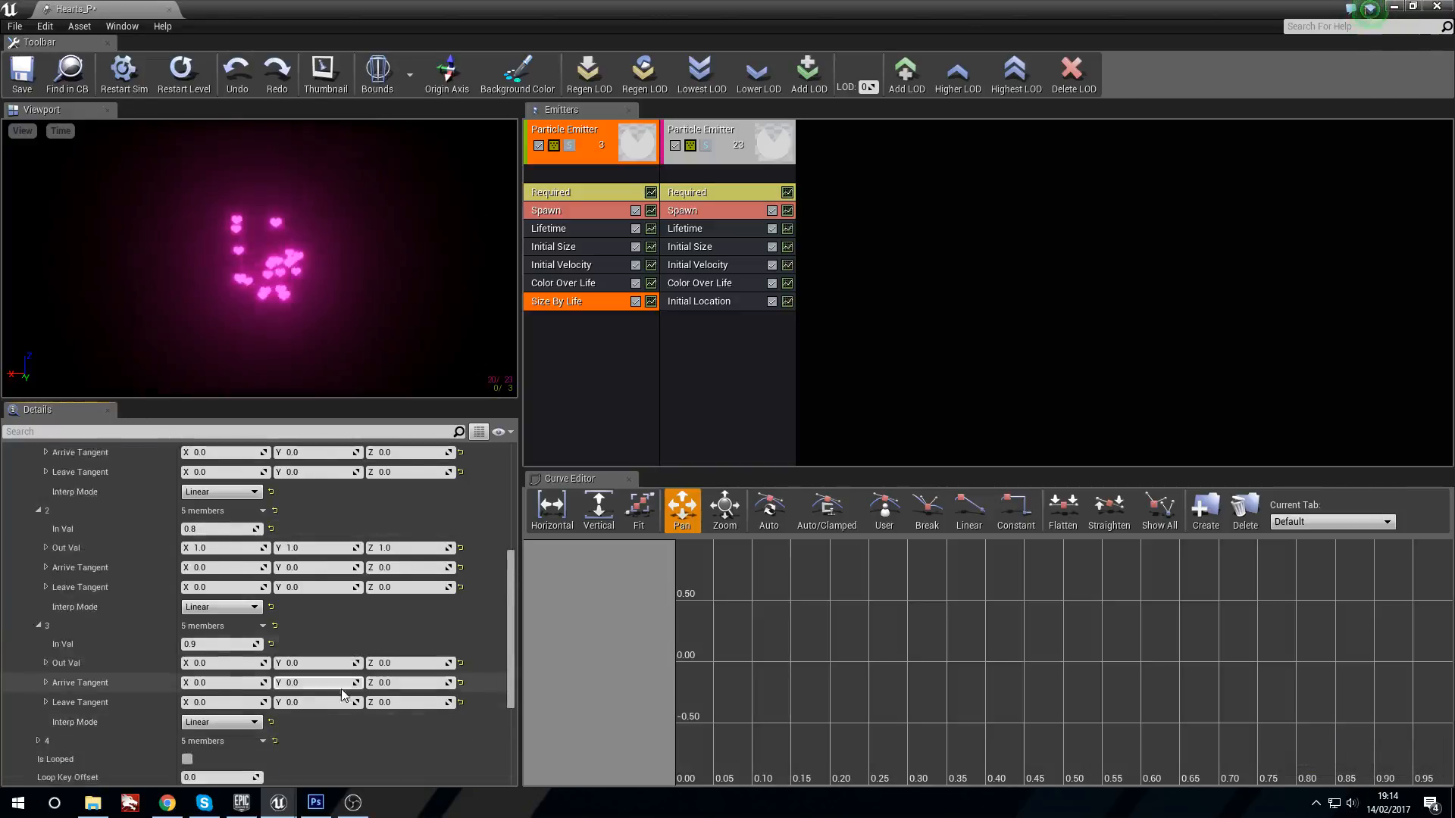
{"action": "scroll", "coordinate": [341, 685], "scroll_direction": "down", "scroll_amount": 1}
{"action": "scroll", "coordinate": [341, 685], "scroll_direction": "up", "scroll_amount": 2}
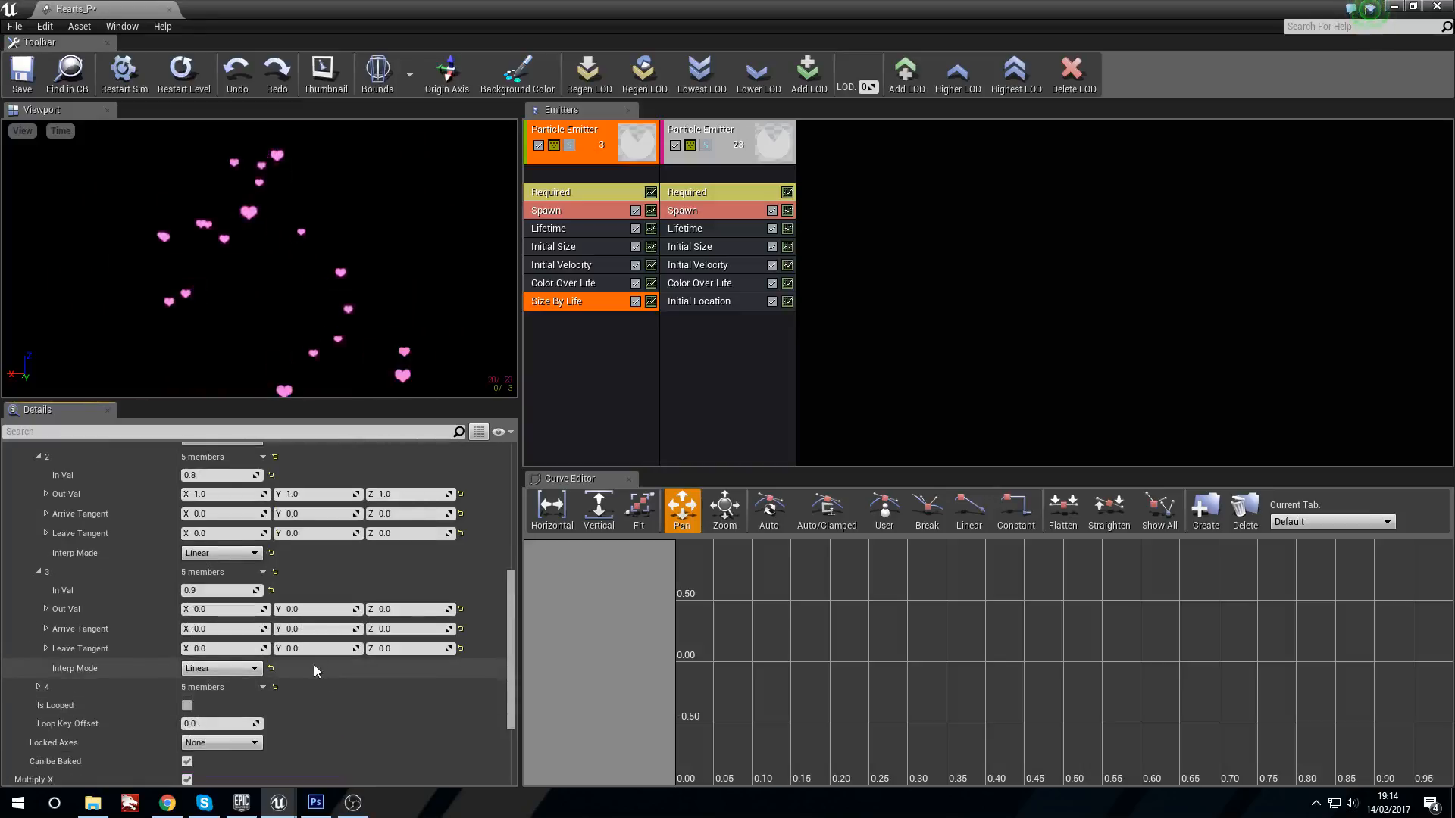
{"action": "left_click", "coordinate": [39, 686]}
{"action": "scroll", "coordinate": [39, 686], "scroll_direction": "down", "scroll_amount": 2}
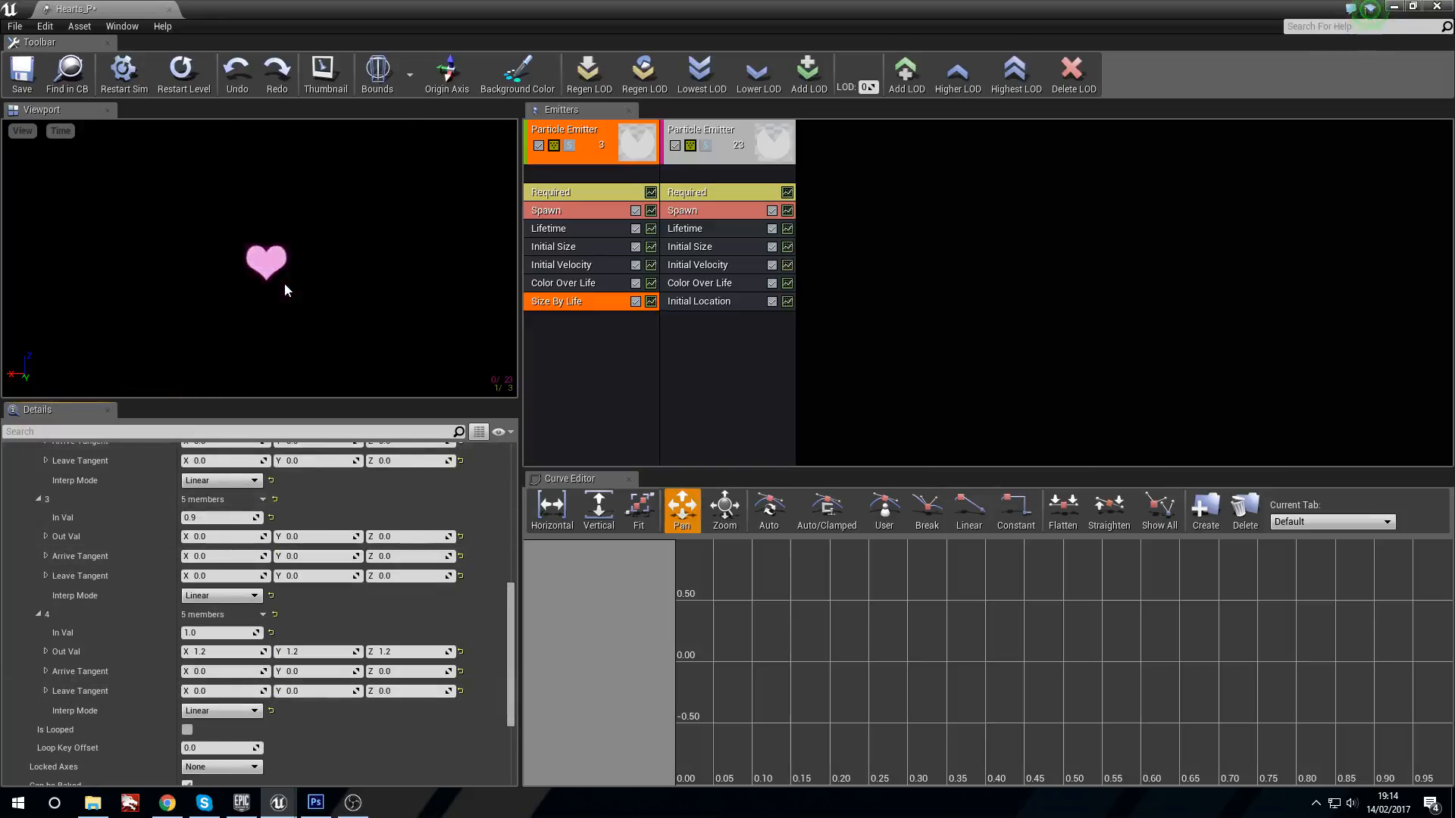
Try lower In Val settings for point 1 of the Size By Life curve, such as 0.4, 0.3 and 0.1, and settle on 0.2.
{"action": "scroll", "coordinate": [335, 543], "scroll_direction": "up", "scroll_amount": 4}
{"action": "scroll", "coordinate": [326, 562], "scroll_direction": "up", "scroll_amount": 5}
{"action": "left_click", "coordinate": [227, 627]}
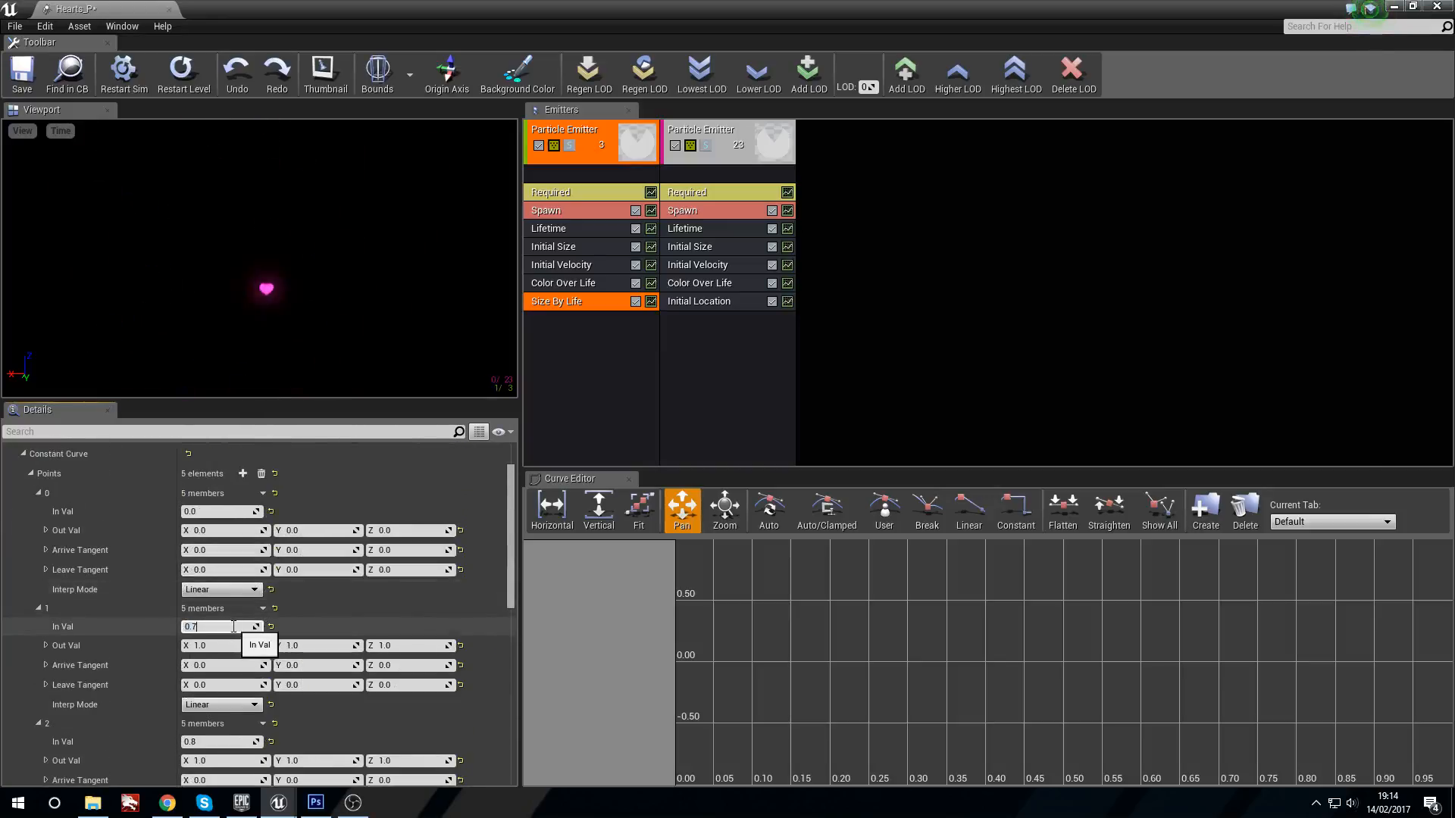
{"action": "key", "text": "BackSpace"}
{"action": "key", "text": "BackSpace"}
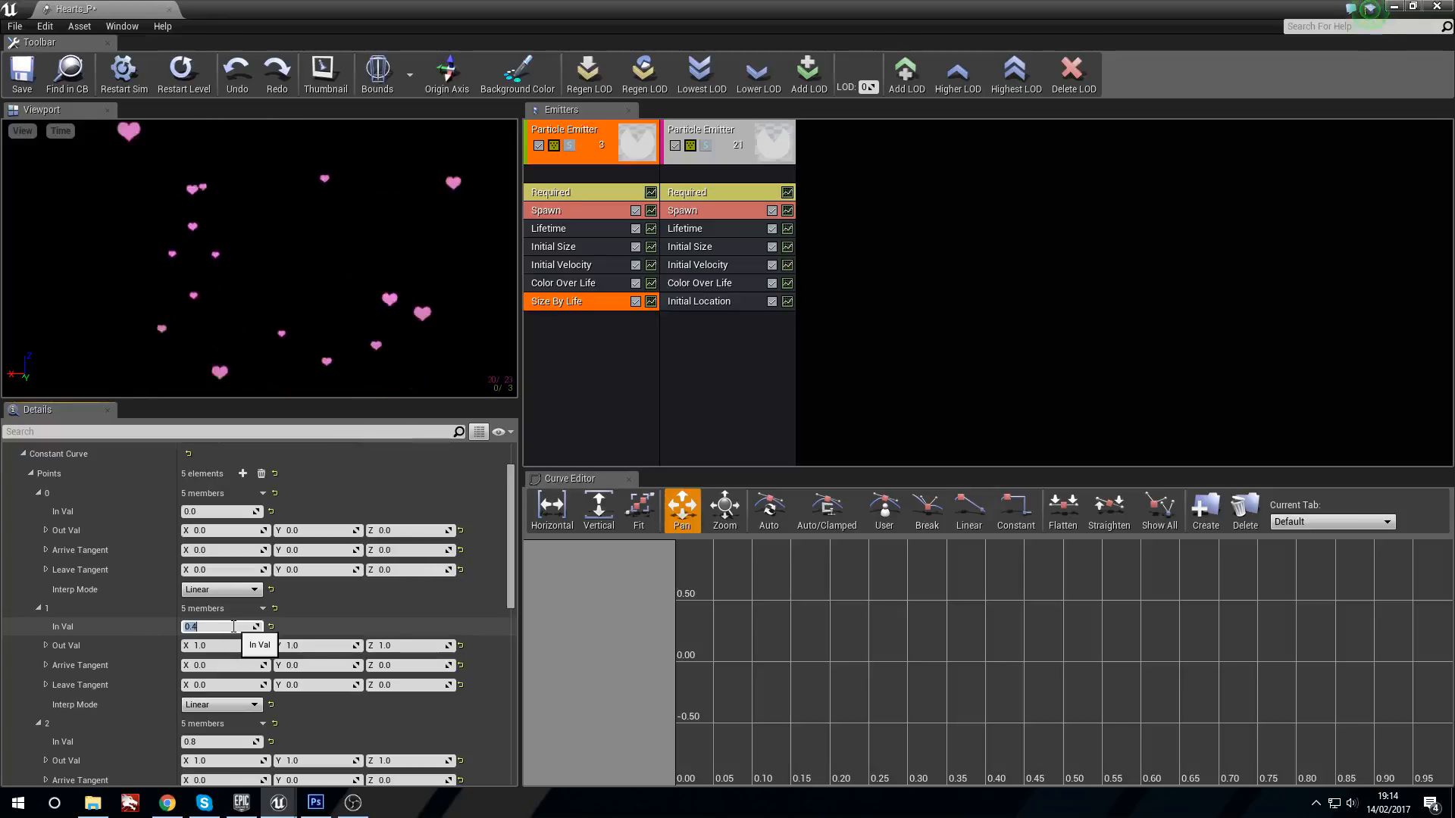
{"action": "key", "text": "Return"}
{"action": "type", "text": "0.3"}
{"action": "key", "text": "Return"}
{"action": "type", "text": "0.2"}
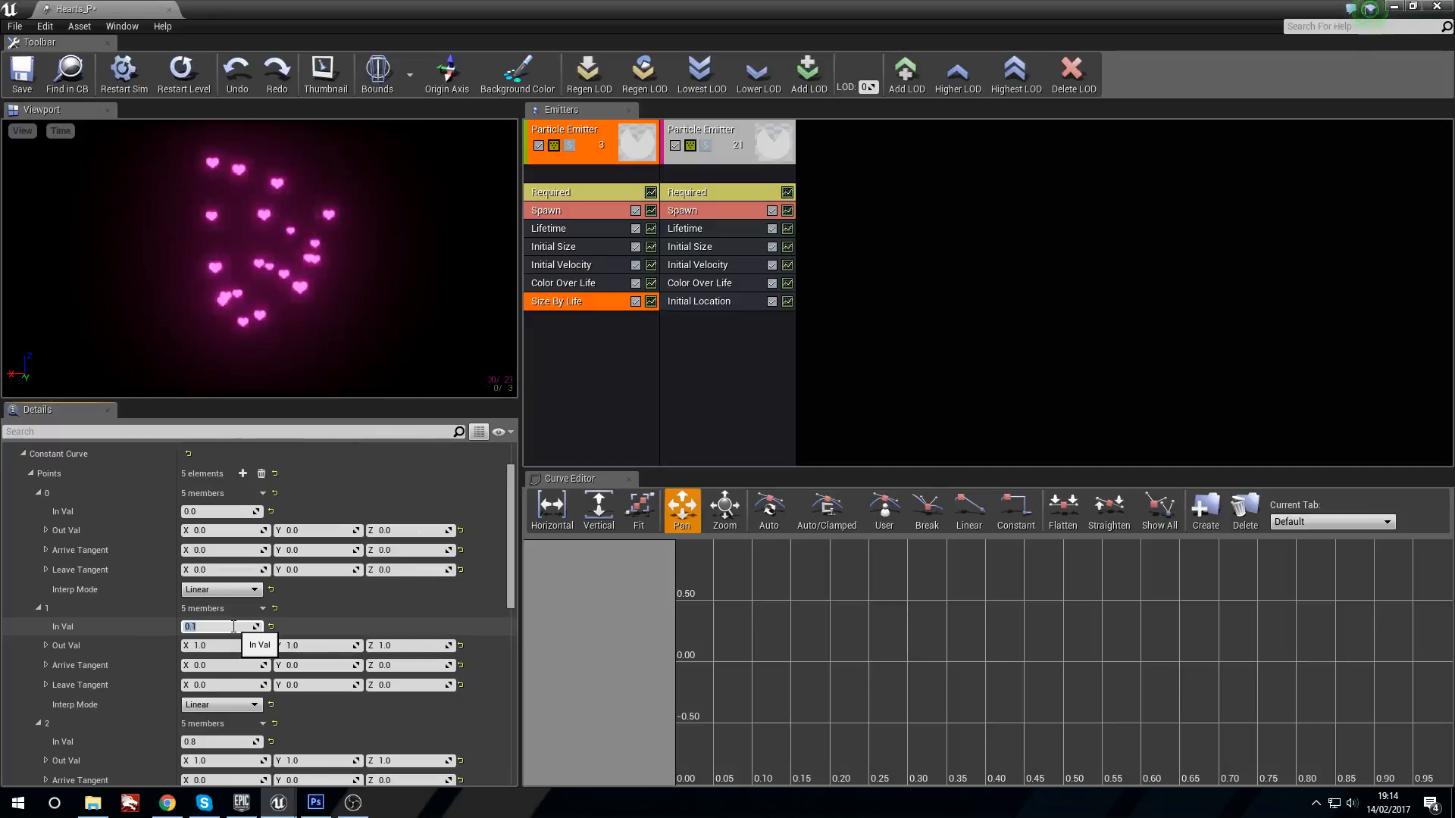
{"action": "type", "text": "0.2"}
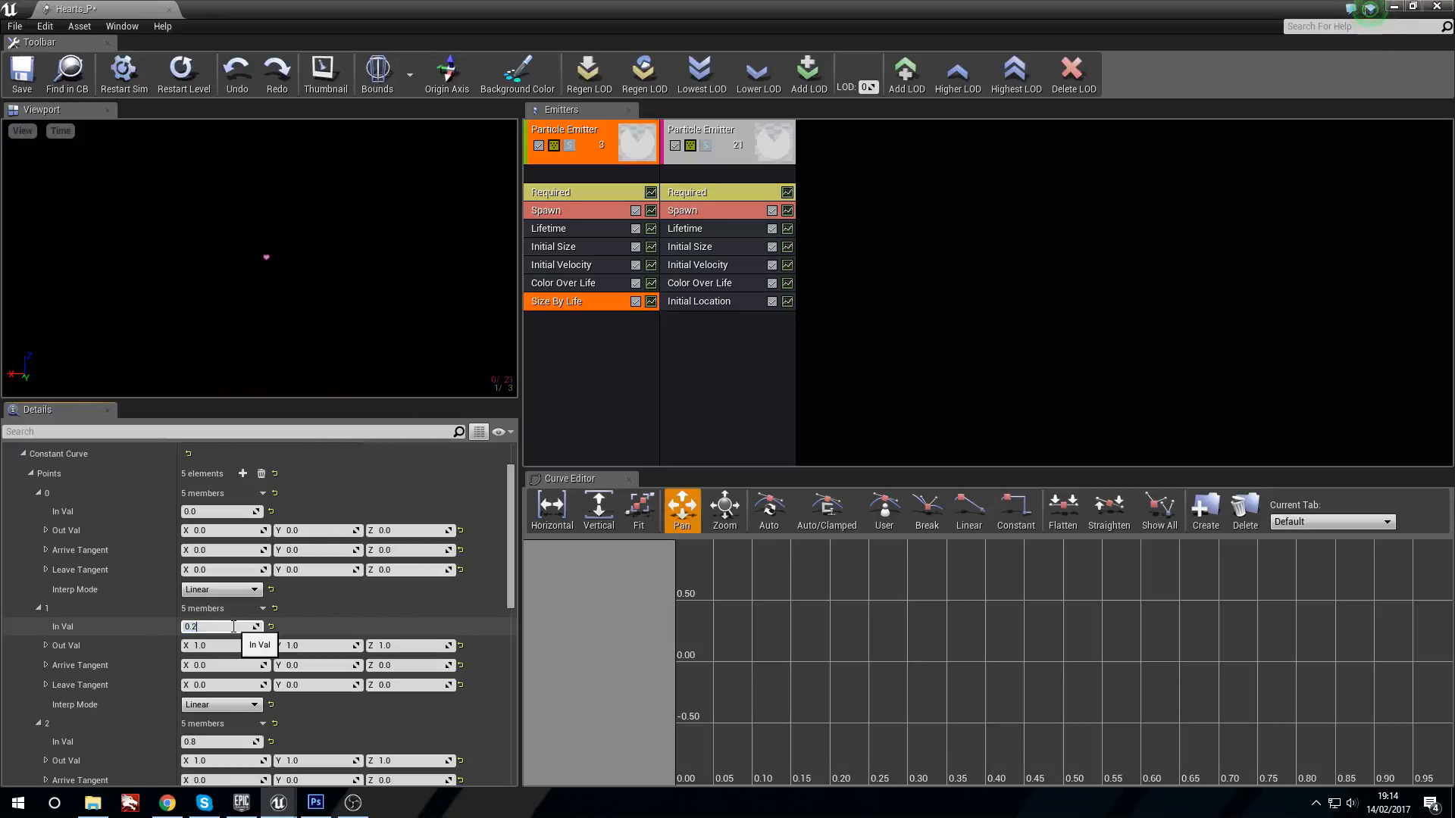
{"action": "key", "text": "Return"}
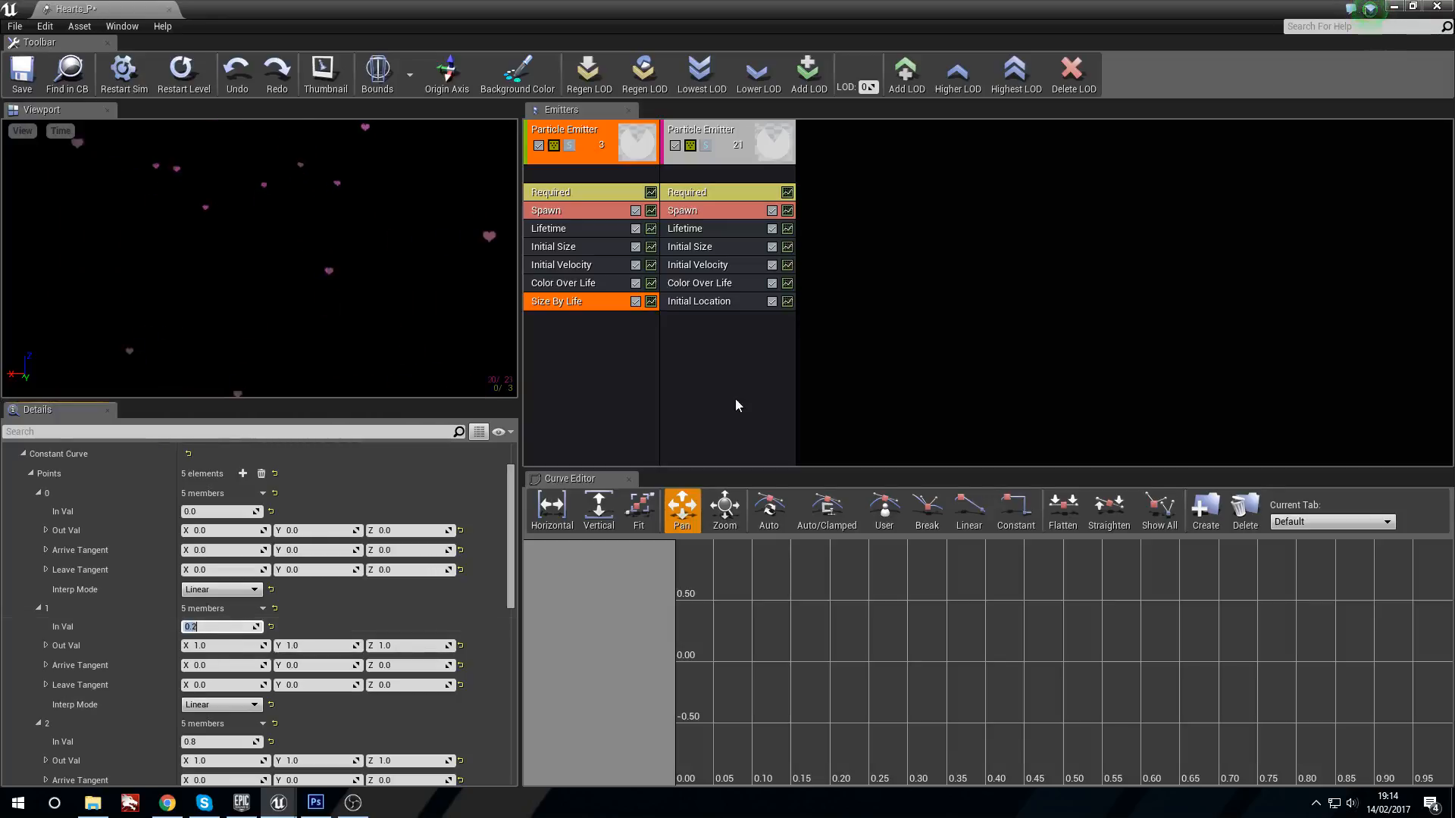
Add a new particle sprite emitter as the third emitter in the particle system.
{"action": "left_click", "coordinate": [586, 335]}
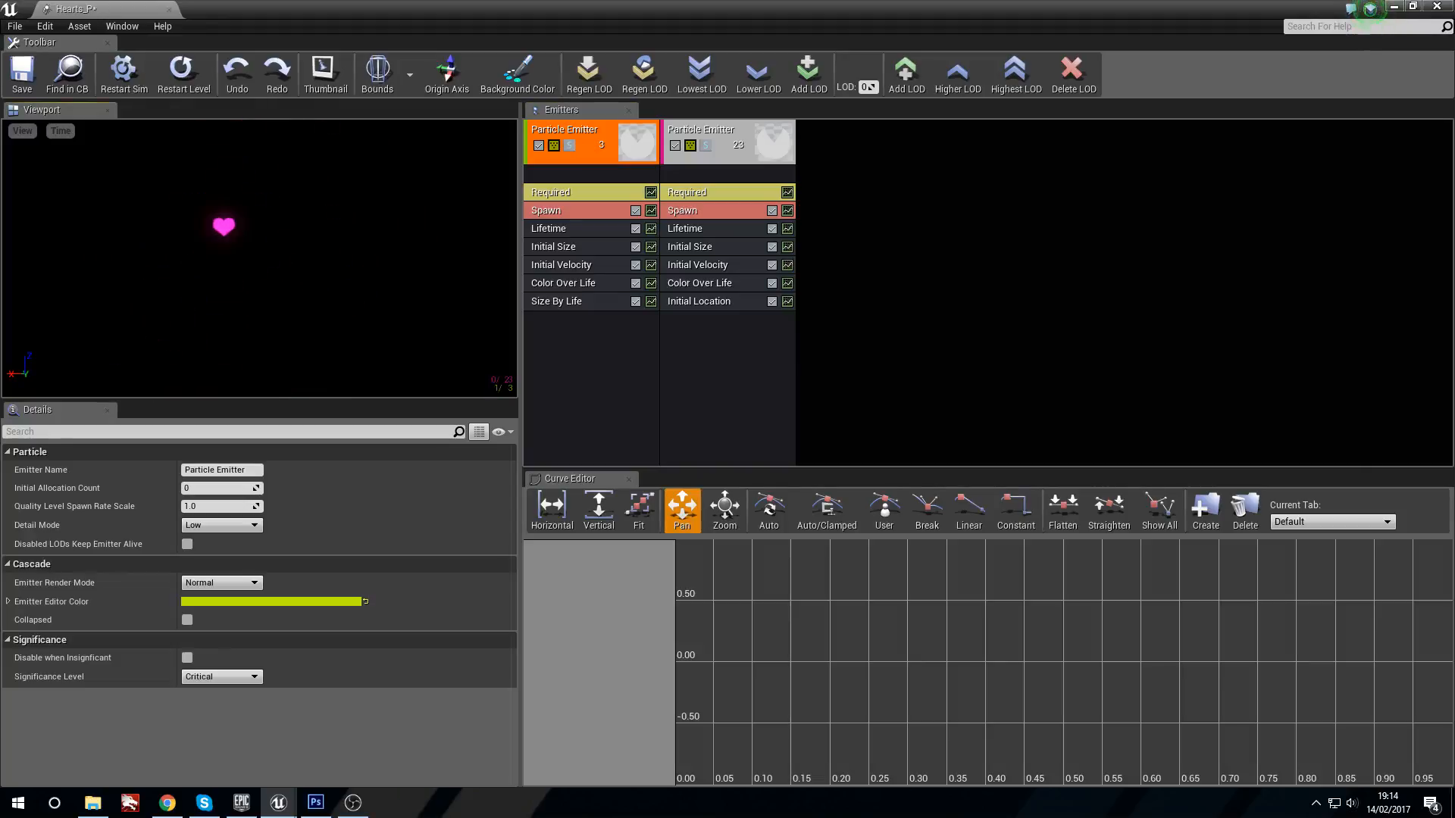
{"action": "left_click", "coordinate": [850, 241]}
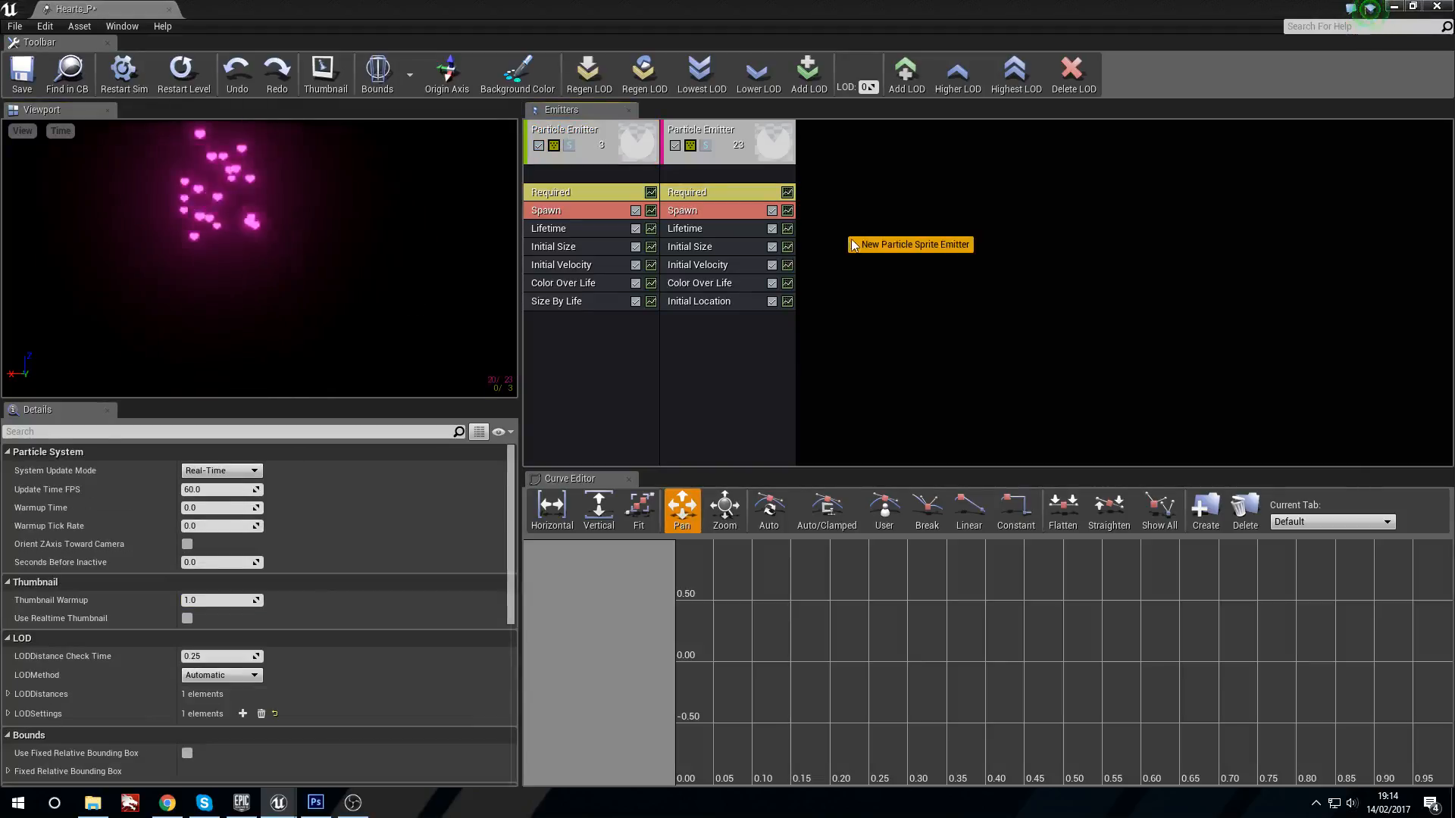
{"action": "left_click", "coordinate": [856, 244]}
Assign the Heart_M material in the third emitter's Required module.
{"action": "left_click", "coordinate": [834, 190]}
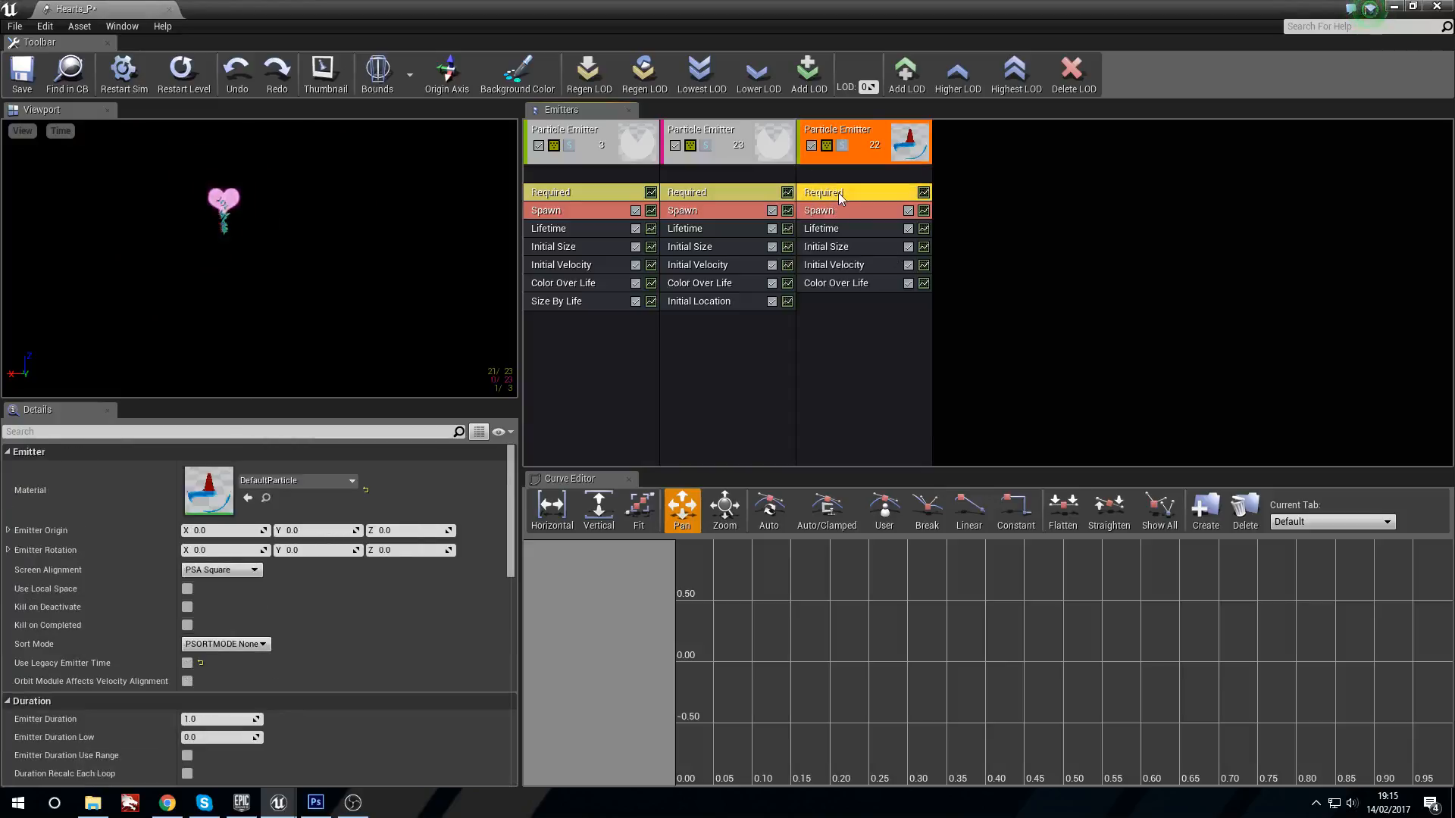
{"action": "left_click", "coordinate": [285, 481]}
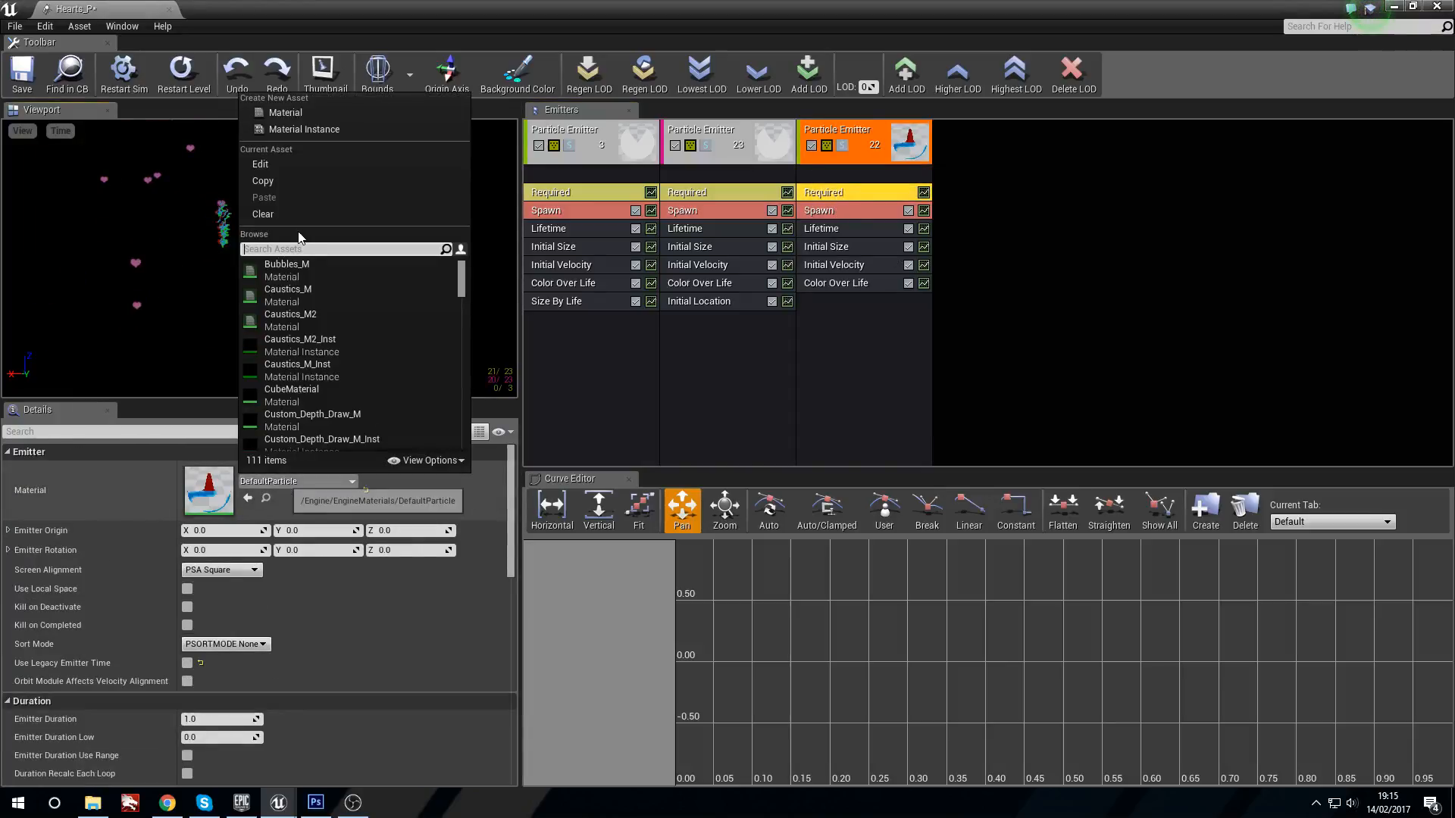
{"action": "type", "text": "heart"}
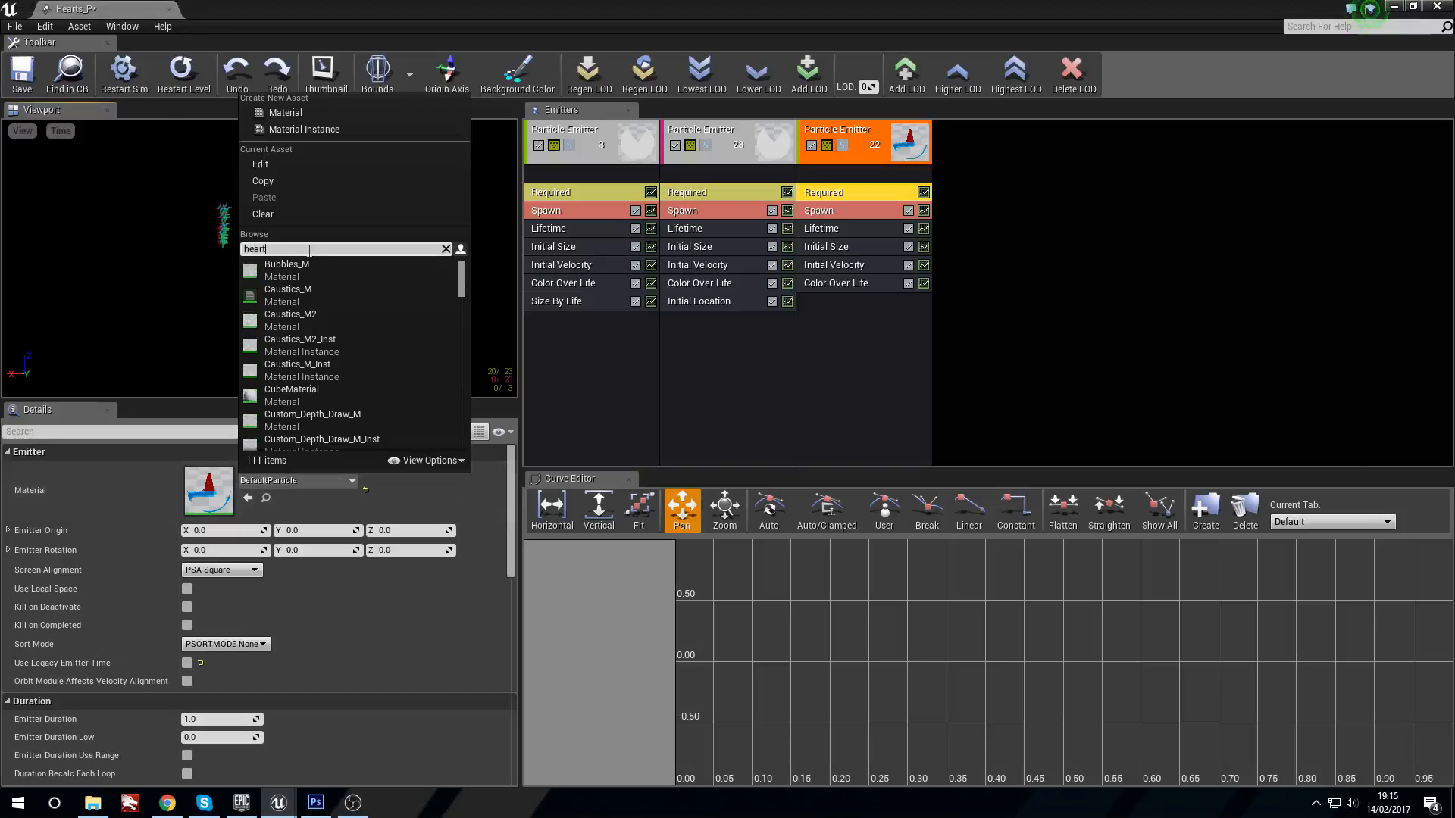
{"action": "left_click", "coordinate": [302, 265]}
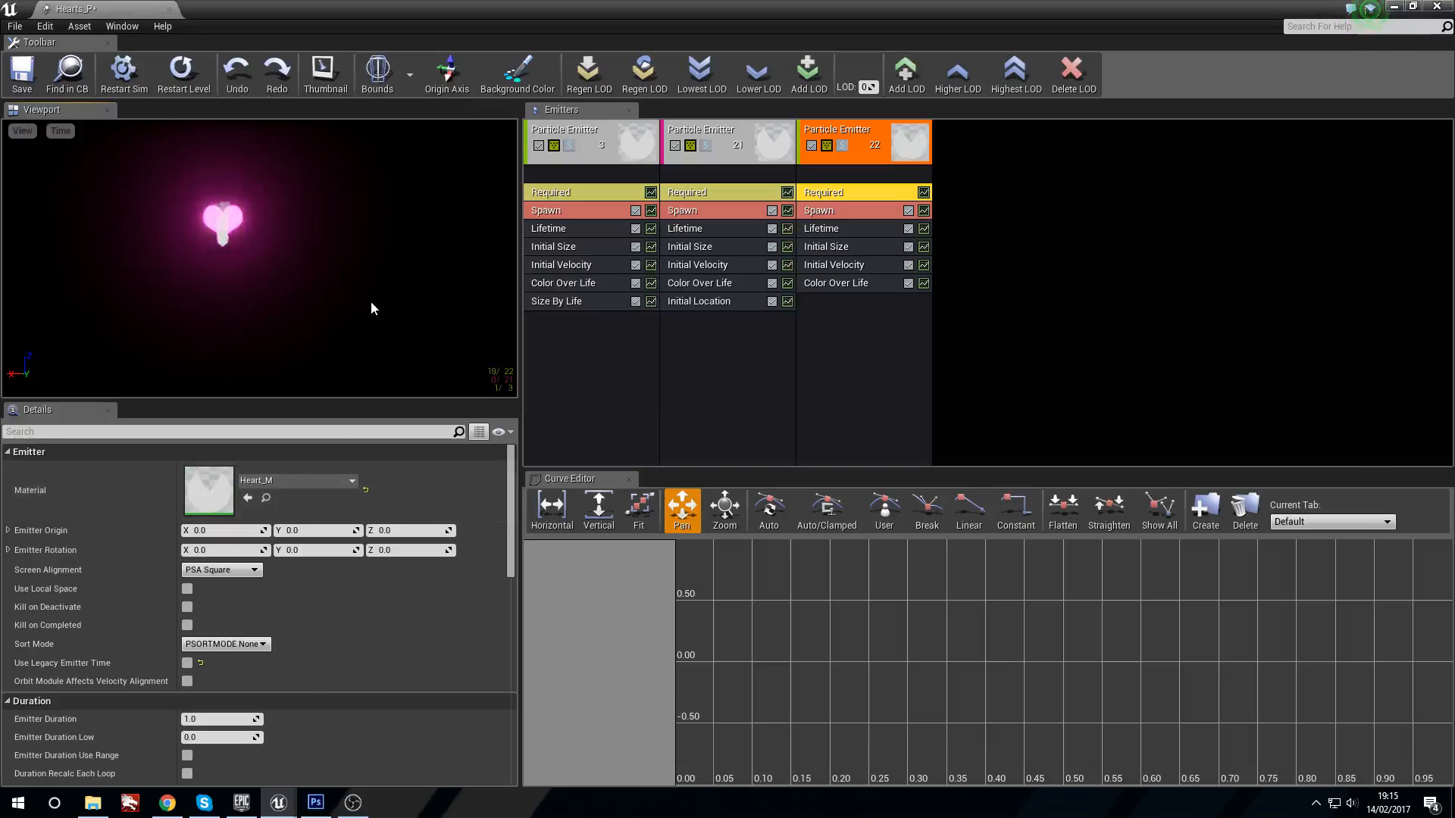
Set the third emitter's Emitter Loops to 1 and its Emitter Delay to 2.
{"action": "scroll", "coordinate": [311, 582], "scroll_direction": "down", "scroll_amount": 4}
{"action": "left_click", "coordinate": [222, 647]}
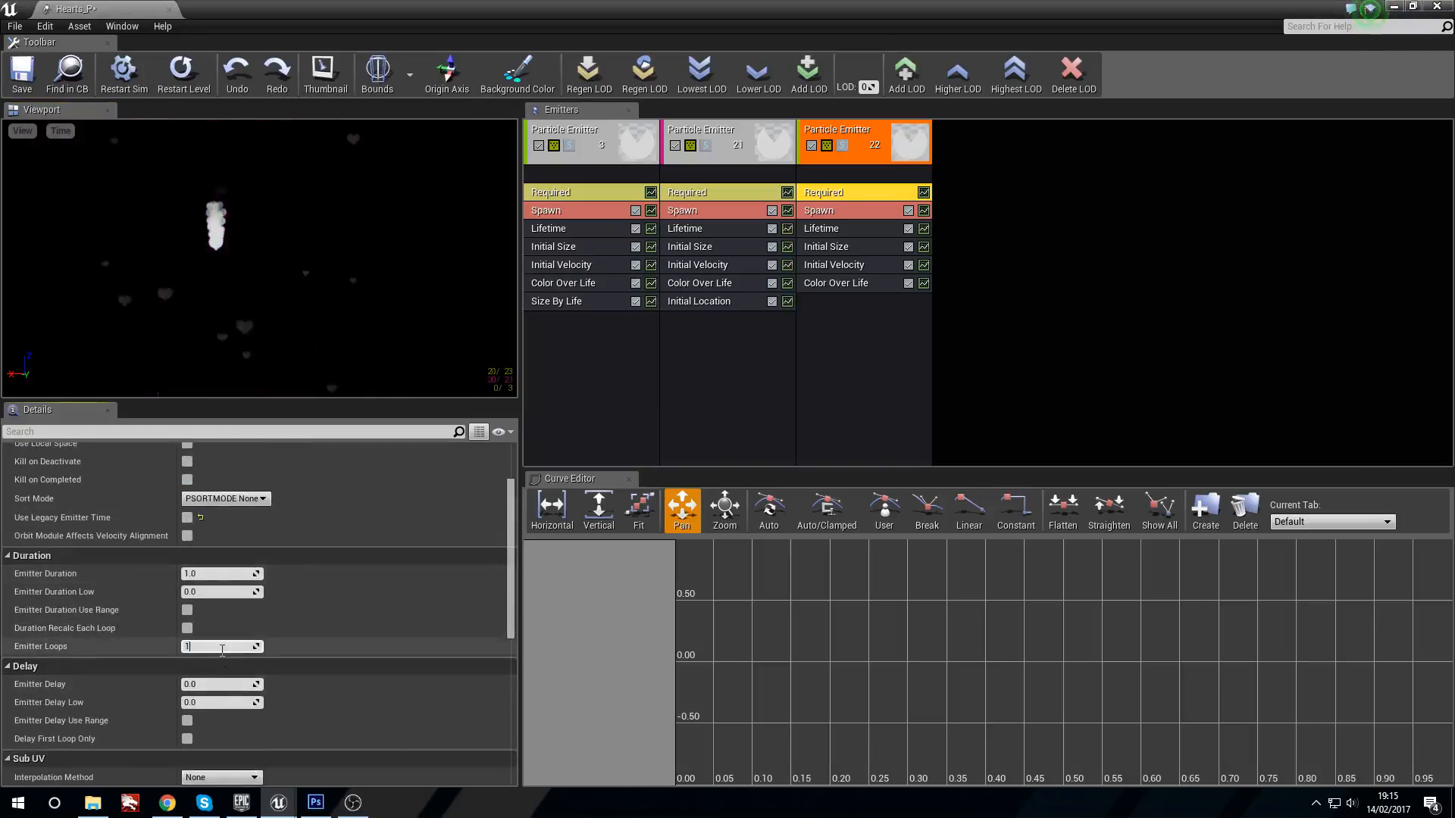
{"action": "key", "text": "Return"}
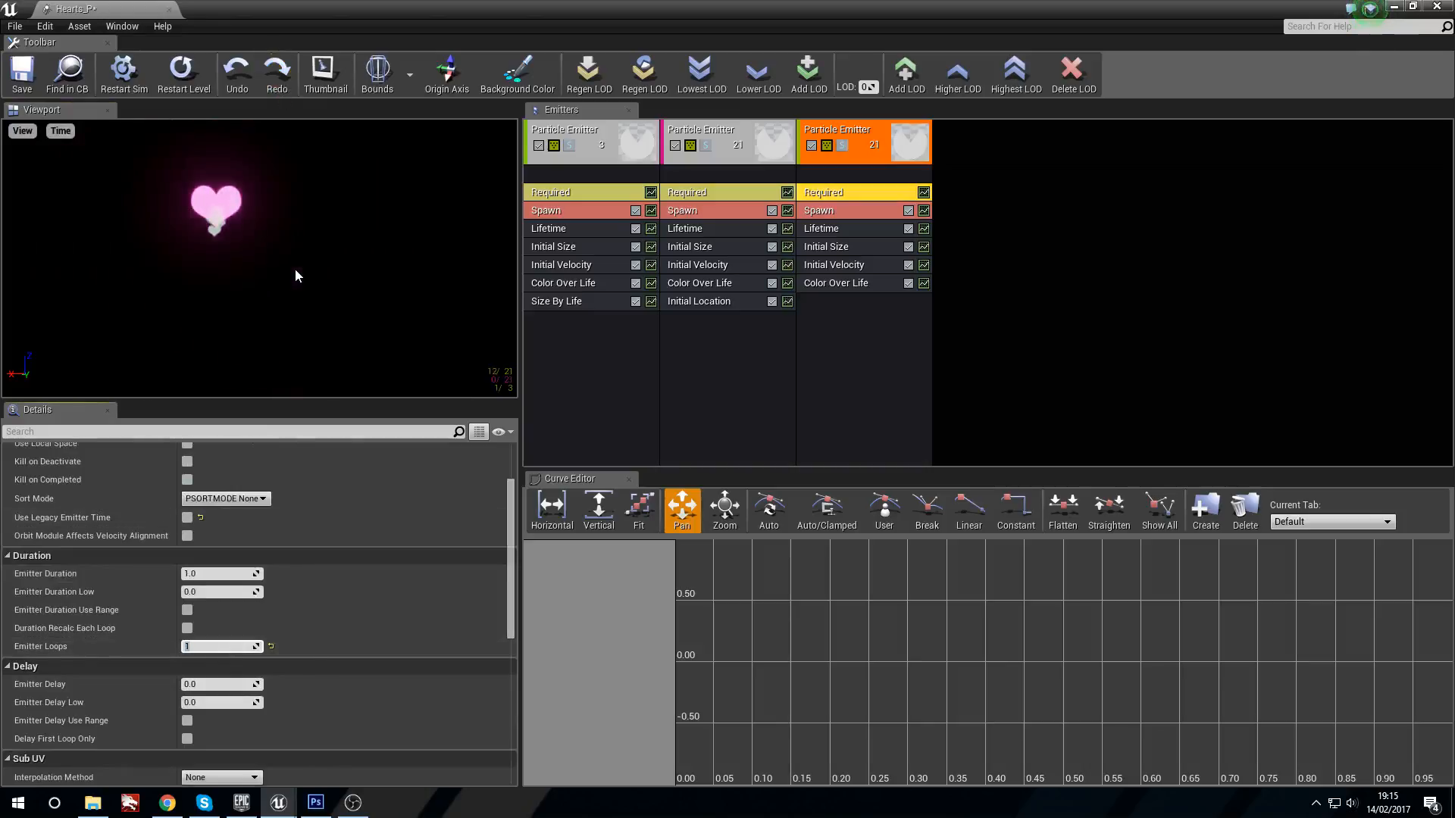
{"action": "left_click", "coordinate": [234, 684]}
{"action": "type", "text": "2"}
{"action": "key", "text": "Return"}
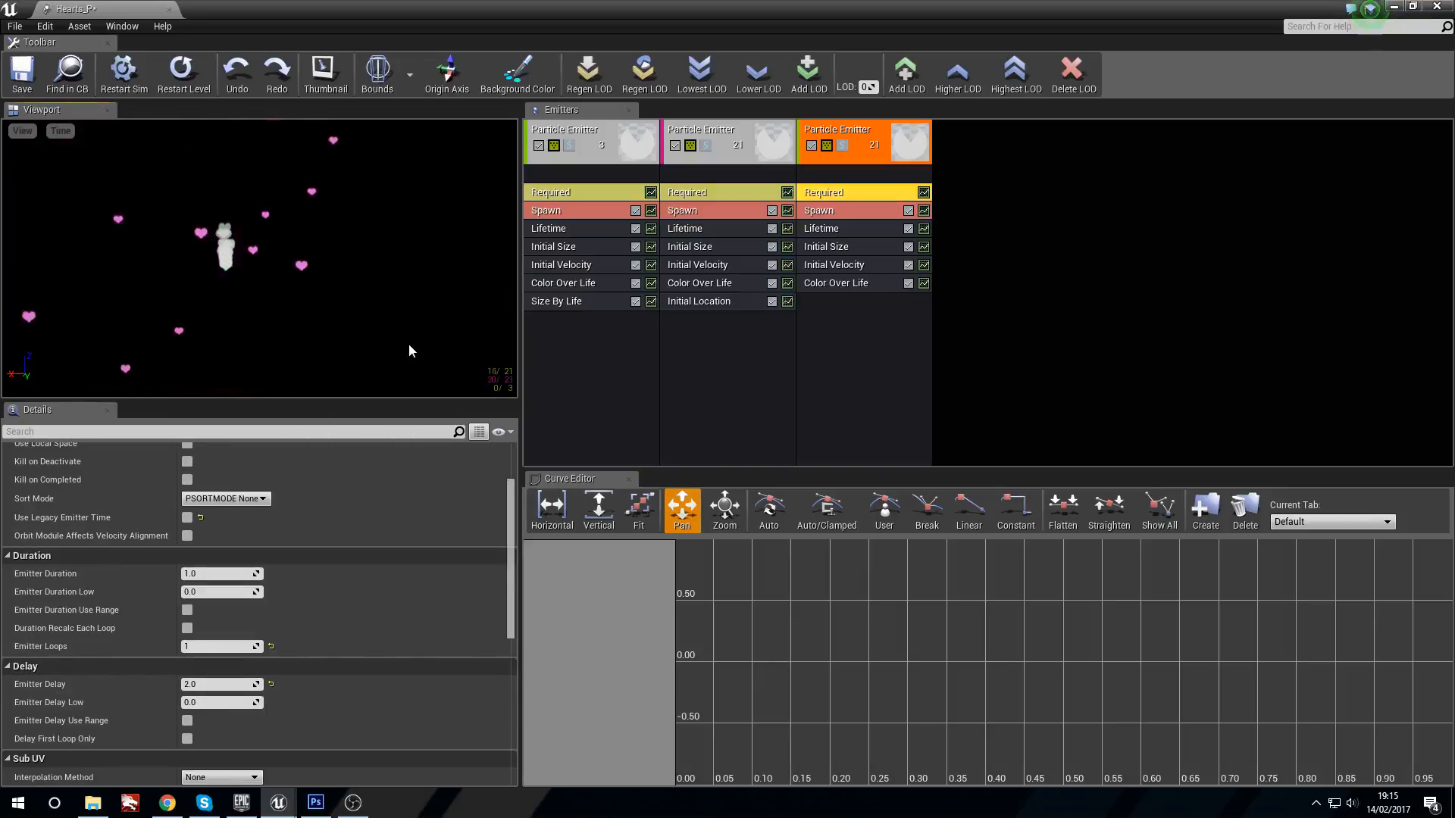
Delete the Initial Velocity module from the third emitter.
{"action": "left_click", "coordinate": [848, 214]}
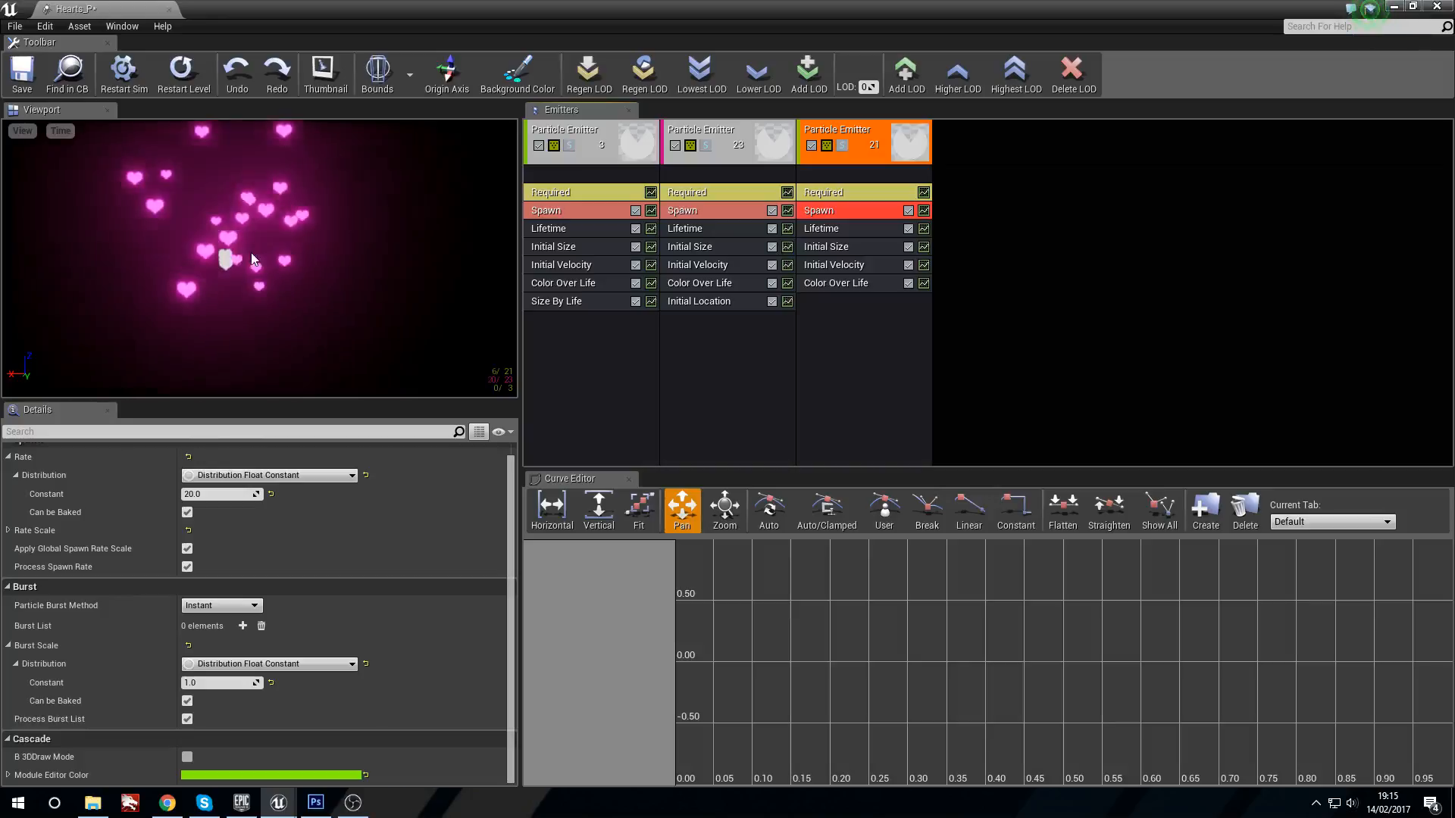
{"action": "right_click", "coordinate": [827, 327]}
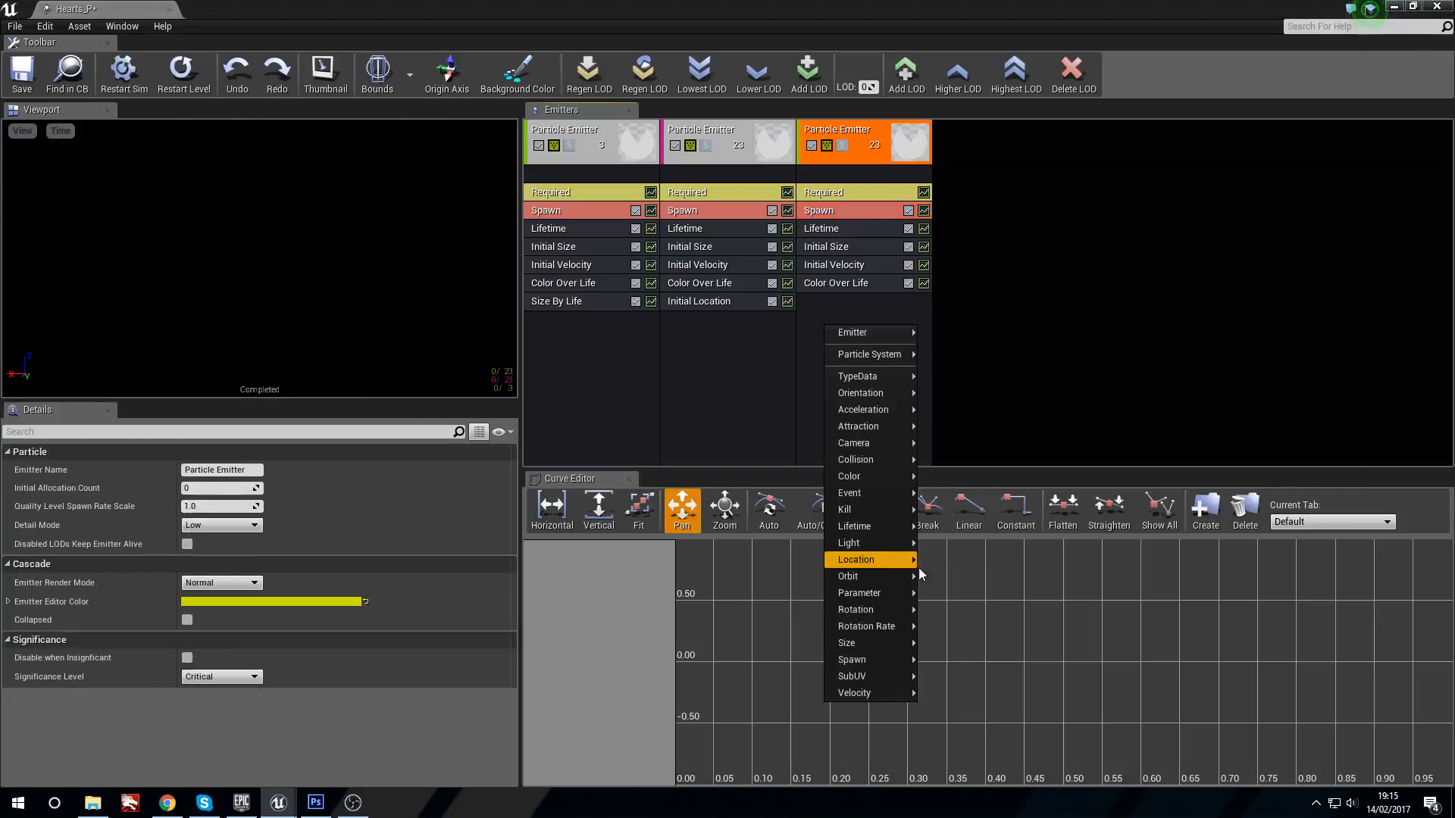
{"action": "mouse_move", "coordinate": [908, 615]}
{"action": "left_click", "coordinate": [817, 265]}
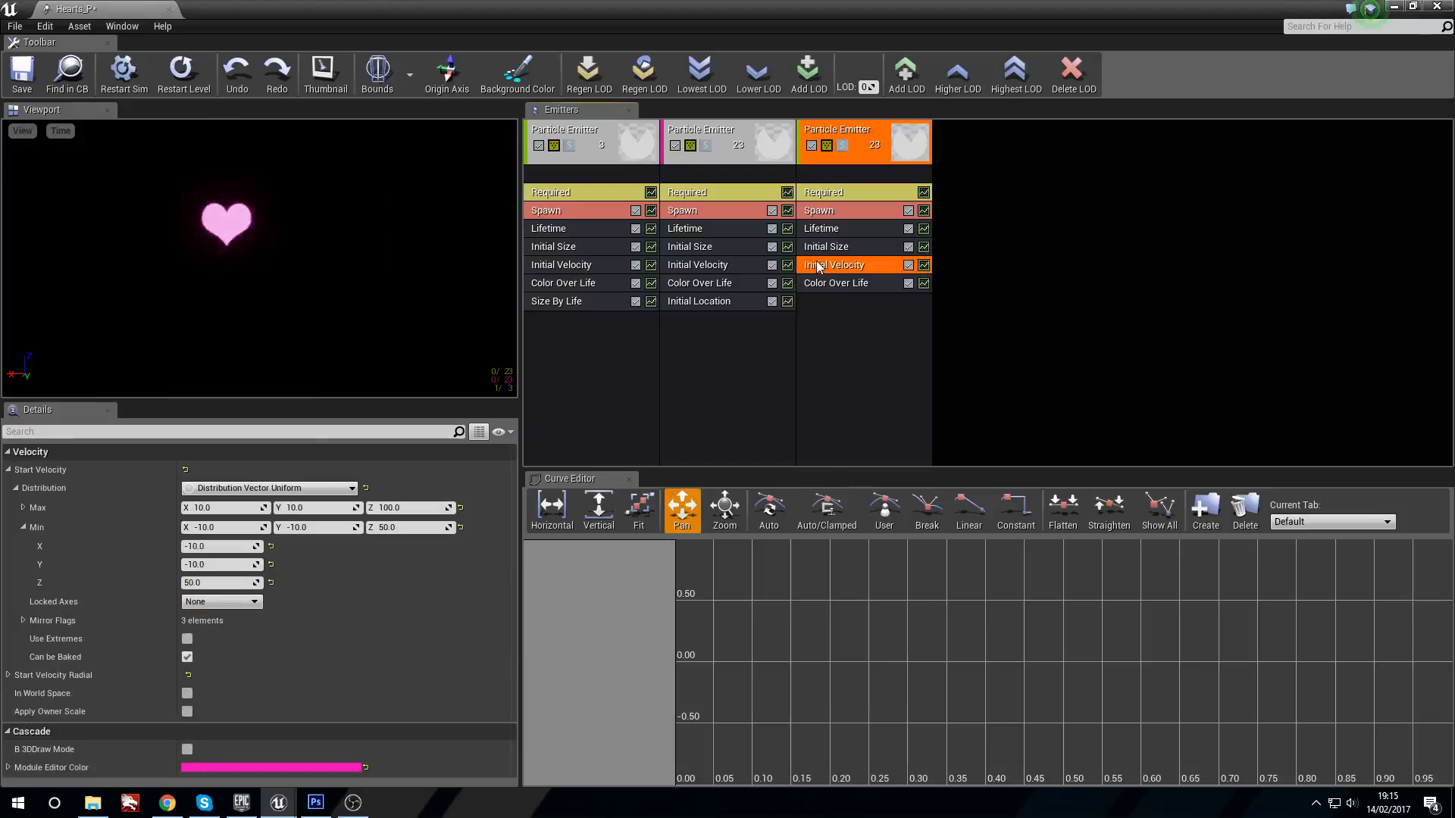
{"action": "key", "text": "Delete"}
Add a Cylinder location module to the third emitter and open its settings.
{"action": "right_click", "coordinate": [862, 316]}
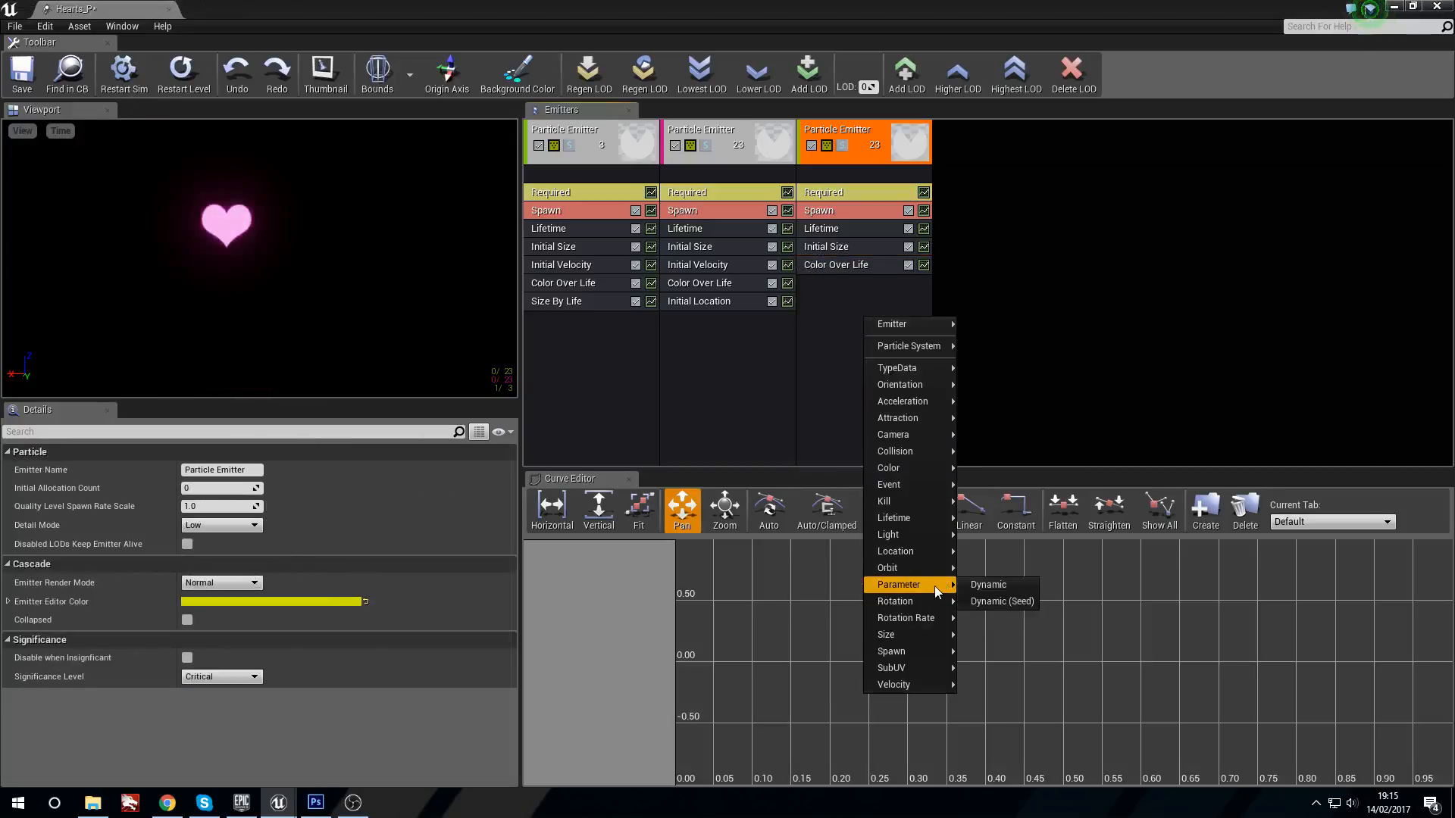
{"action": "mouse_move", "coordinate": [919, 554]}
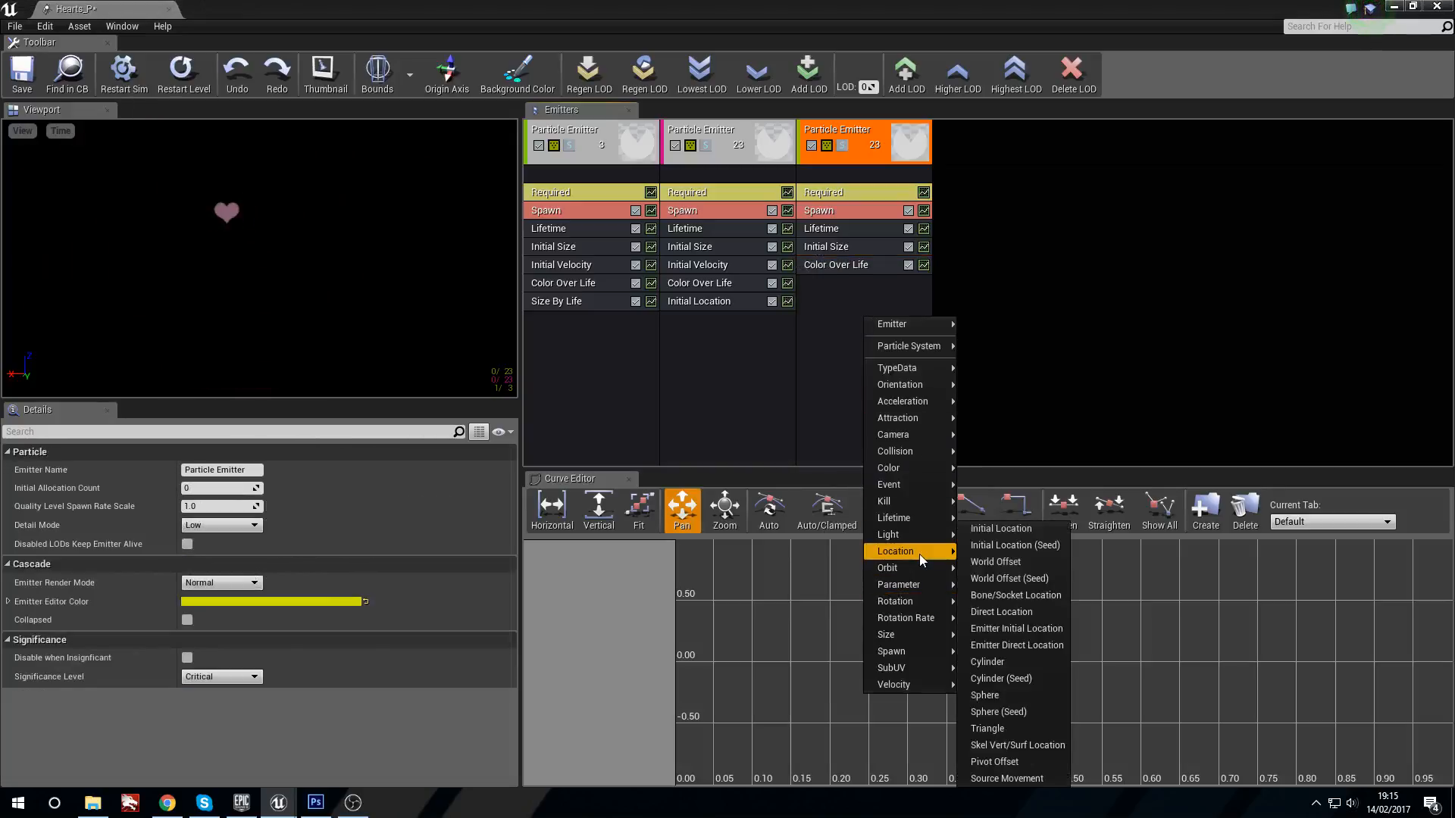
{"action": "left_click", "coordinate": [1011, 663]}
{"action": "left_click", "coordinate": [836, 288]}
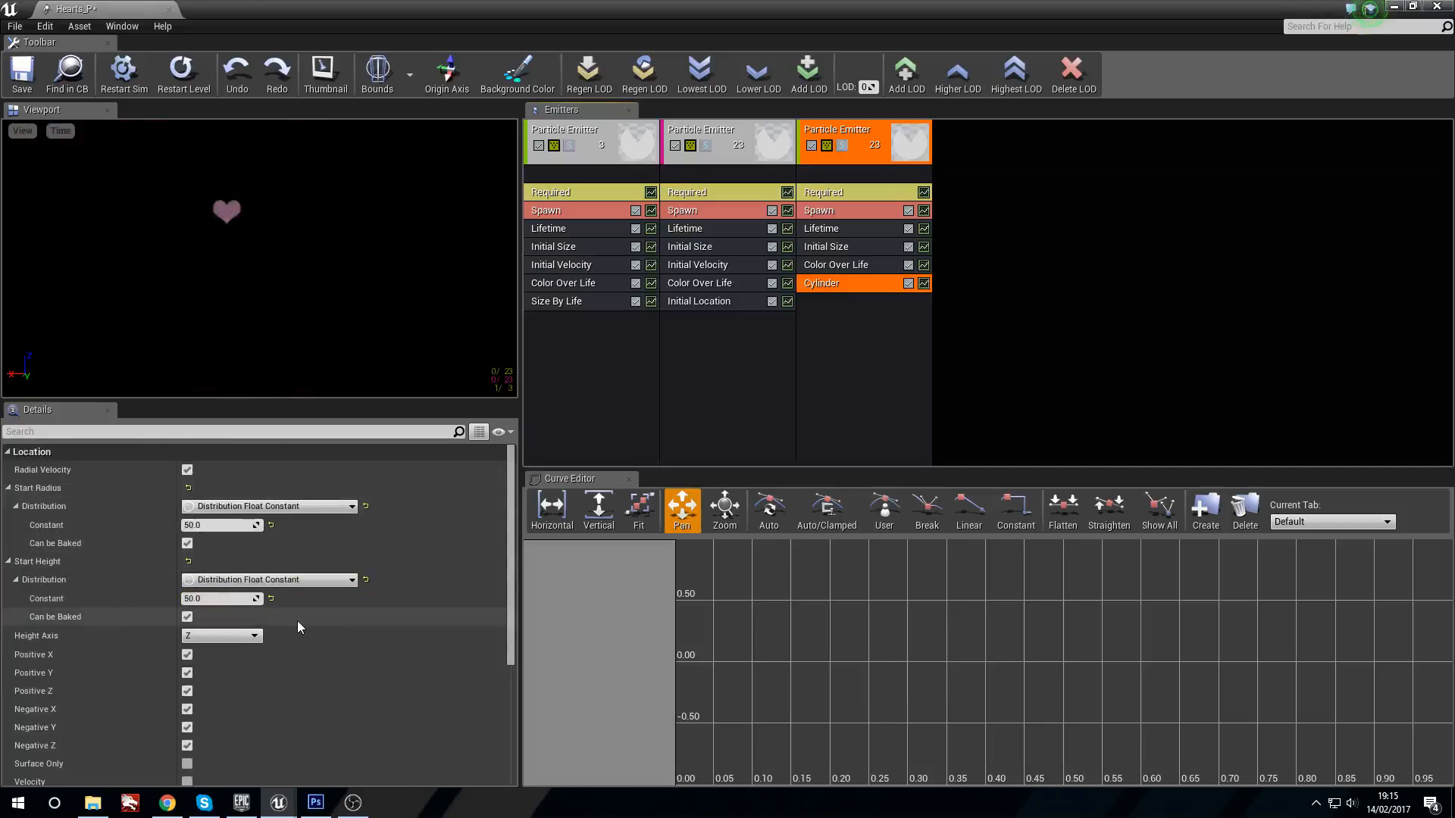
Make the Cylinder's Start Radius a Distribution Float Constant Curve with two points, giving point 1 In Val 1 and Out Val 500.
{"action": "left_click", "coordinate": [296, 506]}
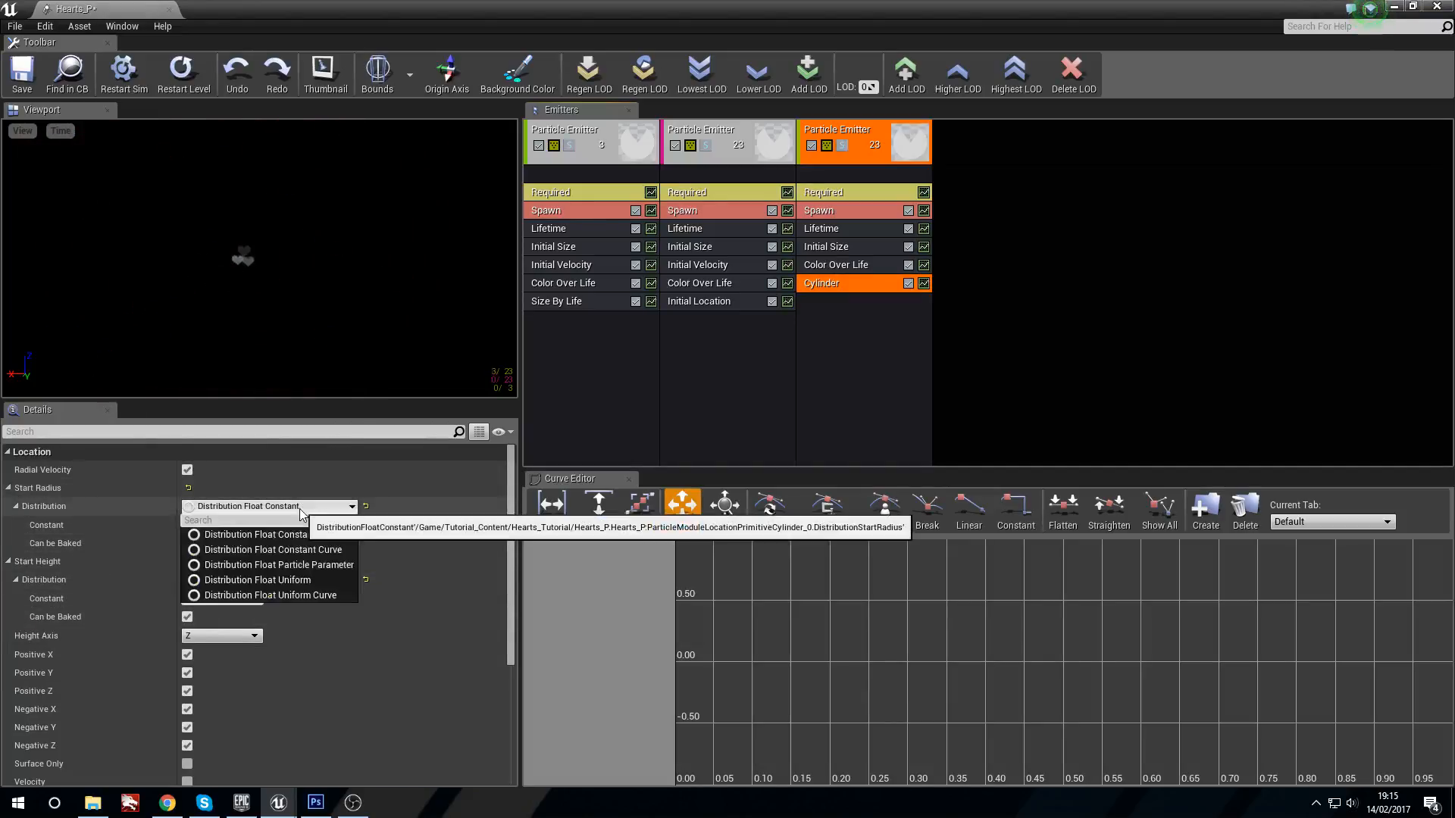
{"action": "left_click", "coordinate": [343, 551]}
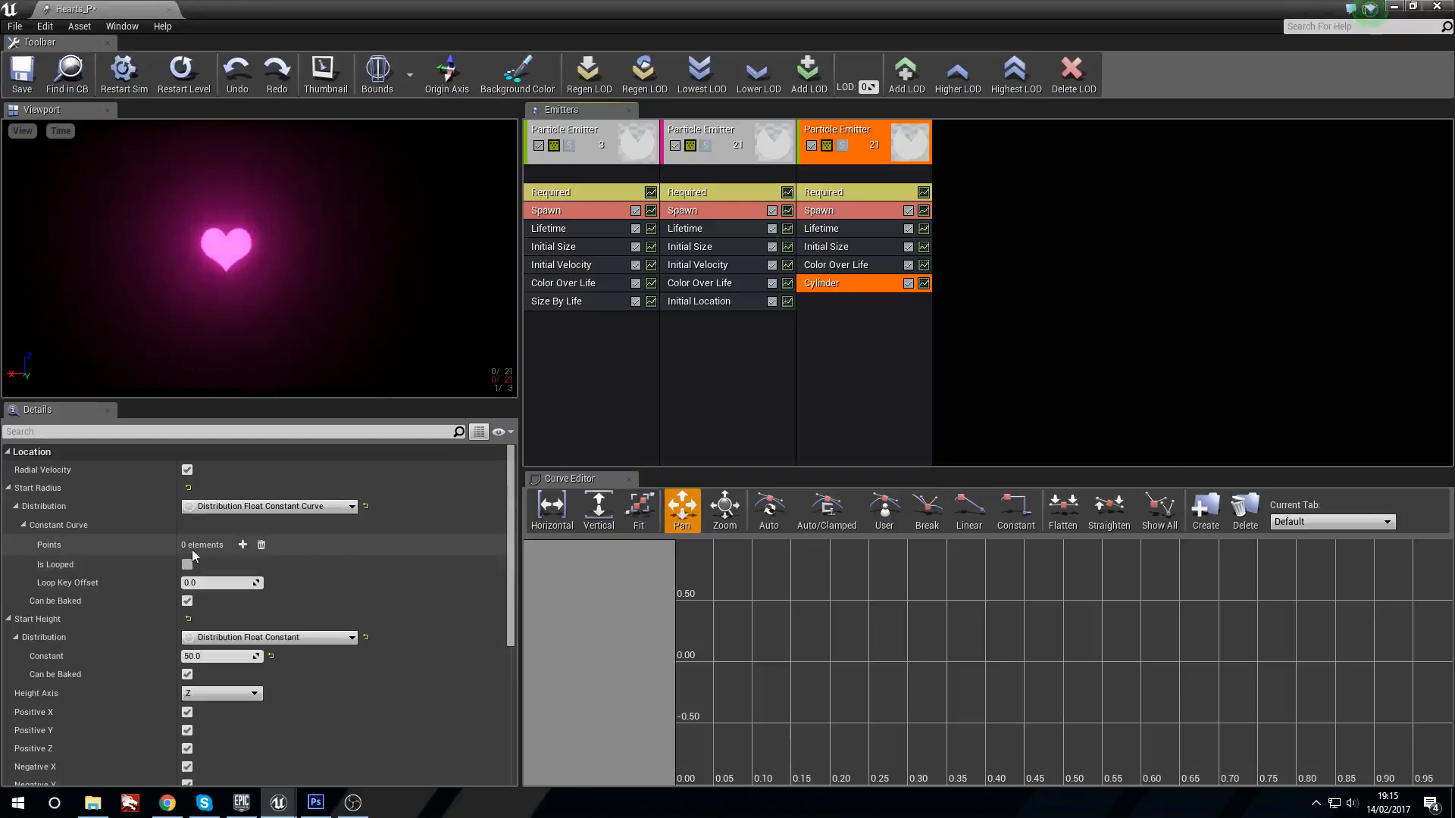
{"action": "left_click", "coordinate": [243, 545]}
{"action": "left_click", "coordinate": [243, 544]}
{"action": "left_click", "coordinate": [225, 583]}
{"action": "left_click", "coordinate": [231, 694]}
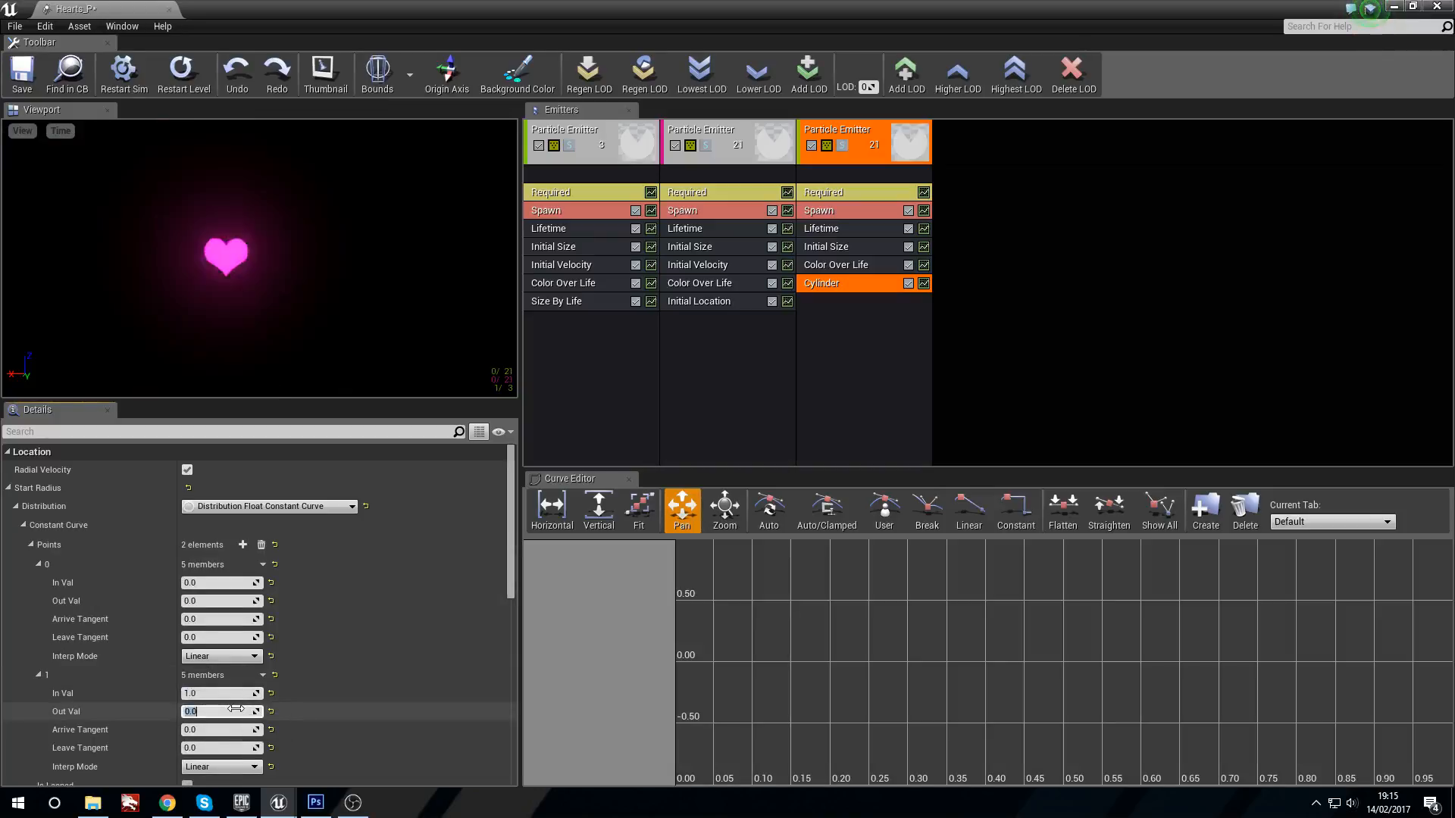
{"action": "type", "text": "500"}
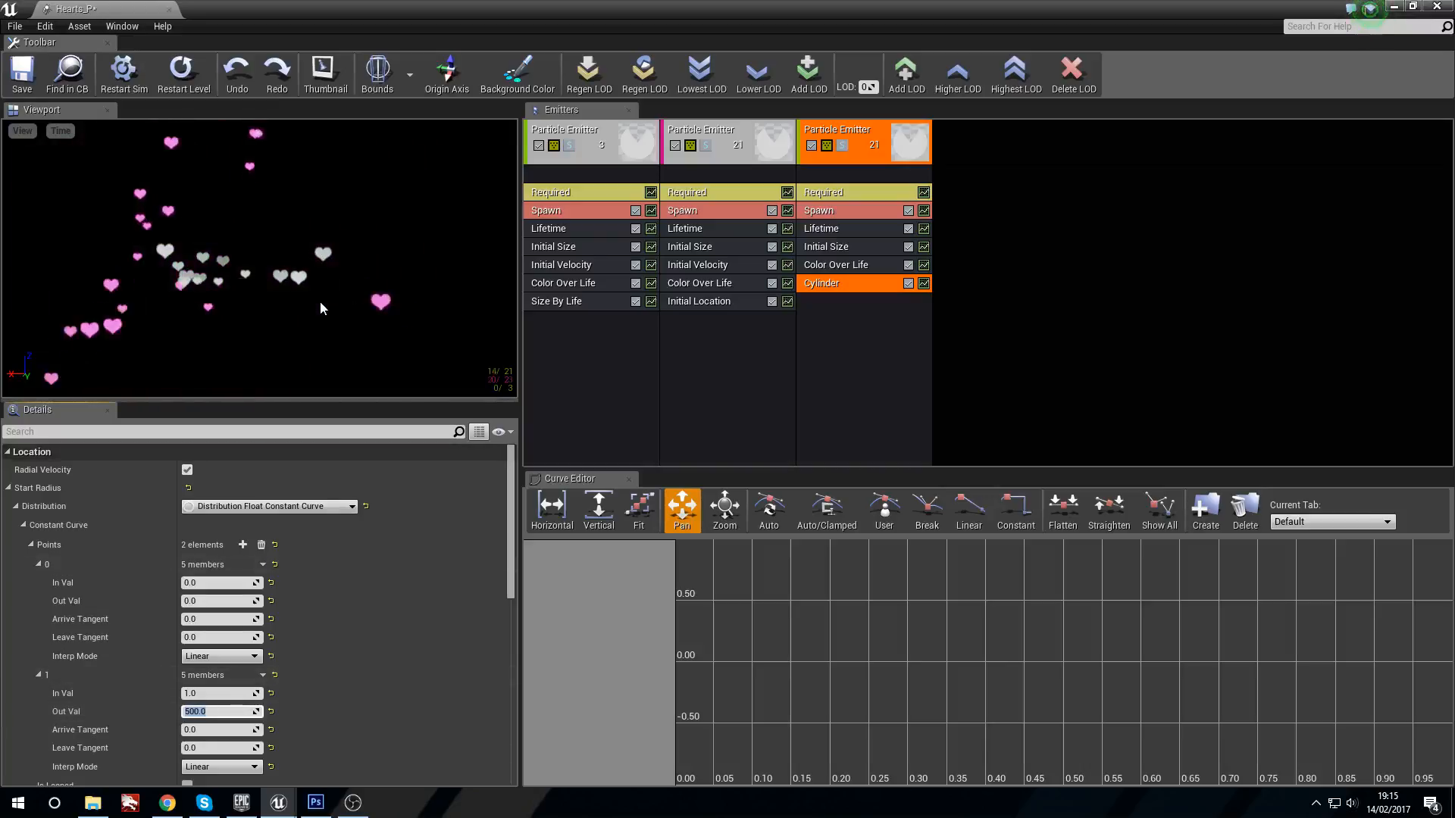
Try a Lifetime of 0 on the third emitter, and settle on Min and Max values of 5.
{"action": "left_click", "coordinate": [811, 228]}
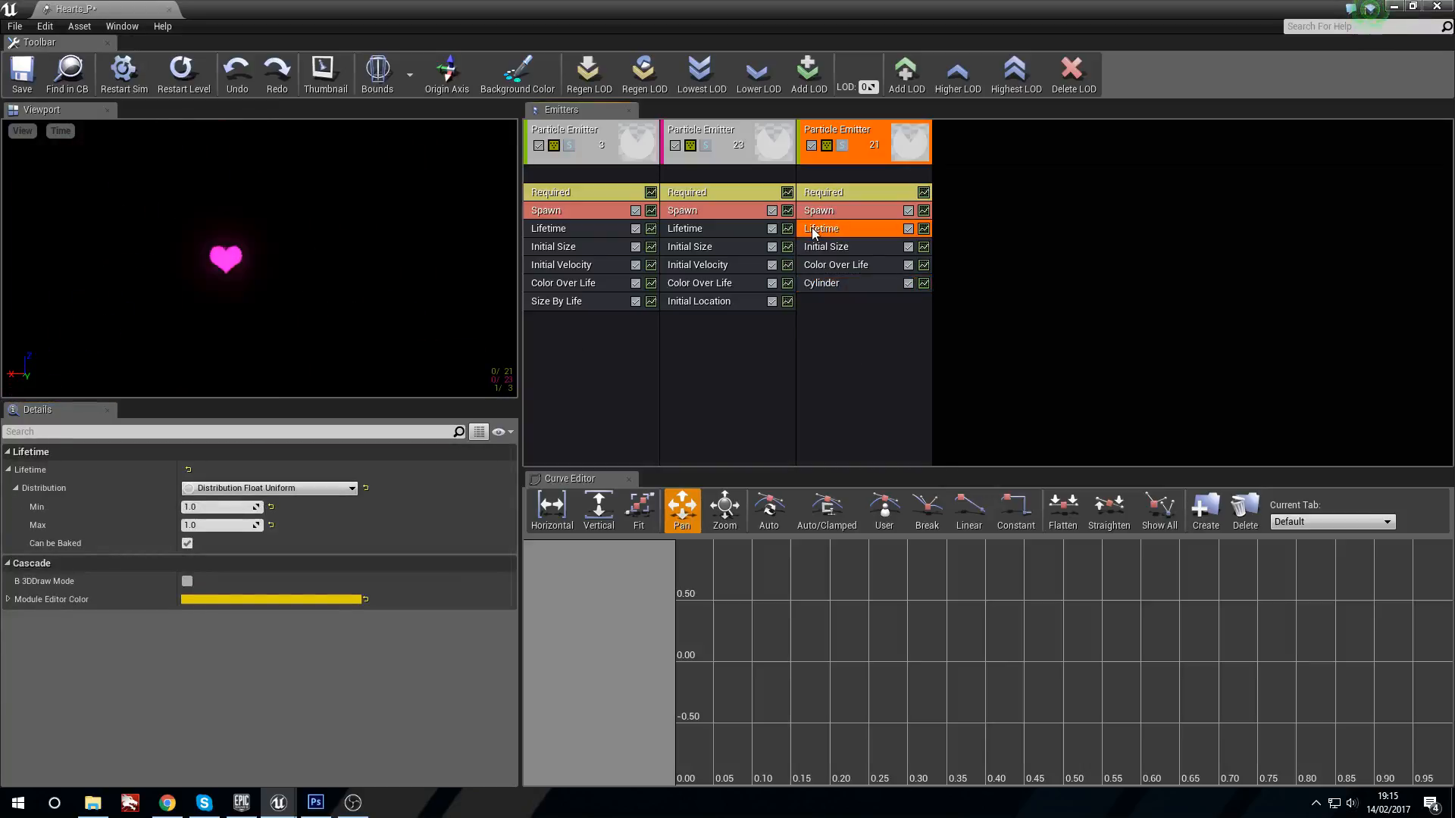
{"action": "left_click", "coordinate": [232, 506]}
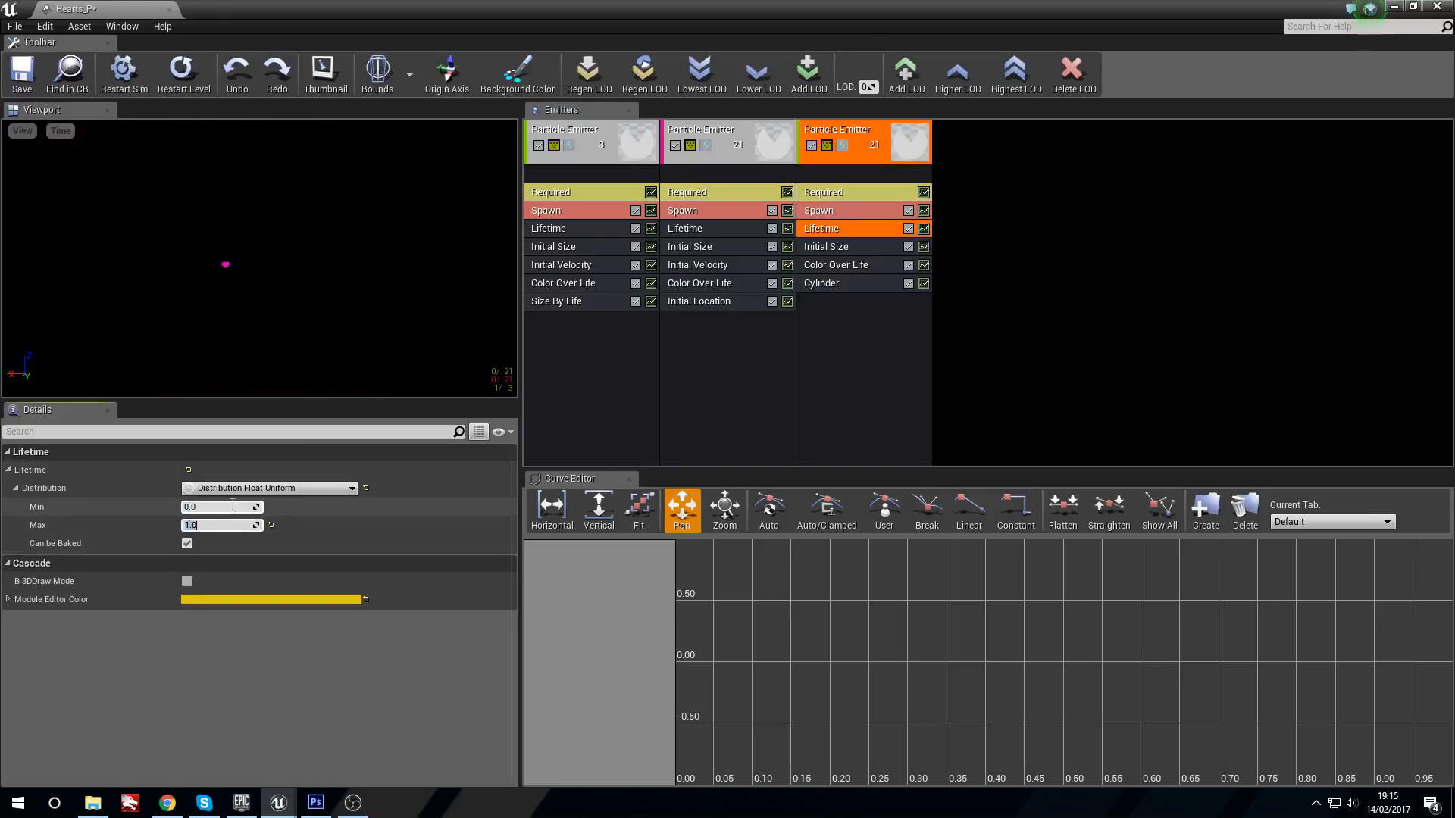
{"action": "type", "text": "0"}
{"action": "key", "text": "Return"}
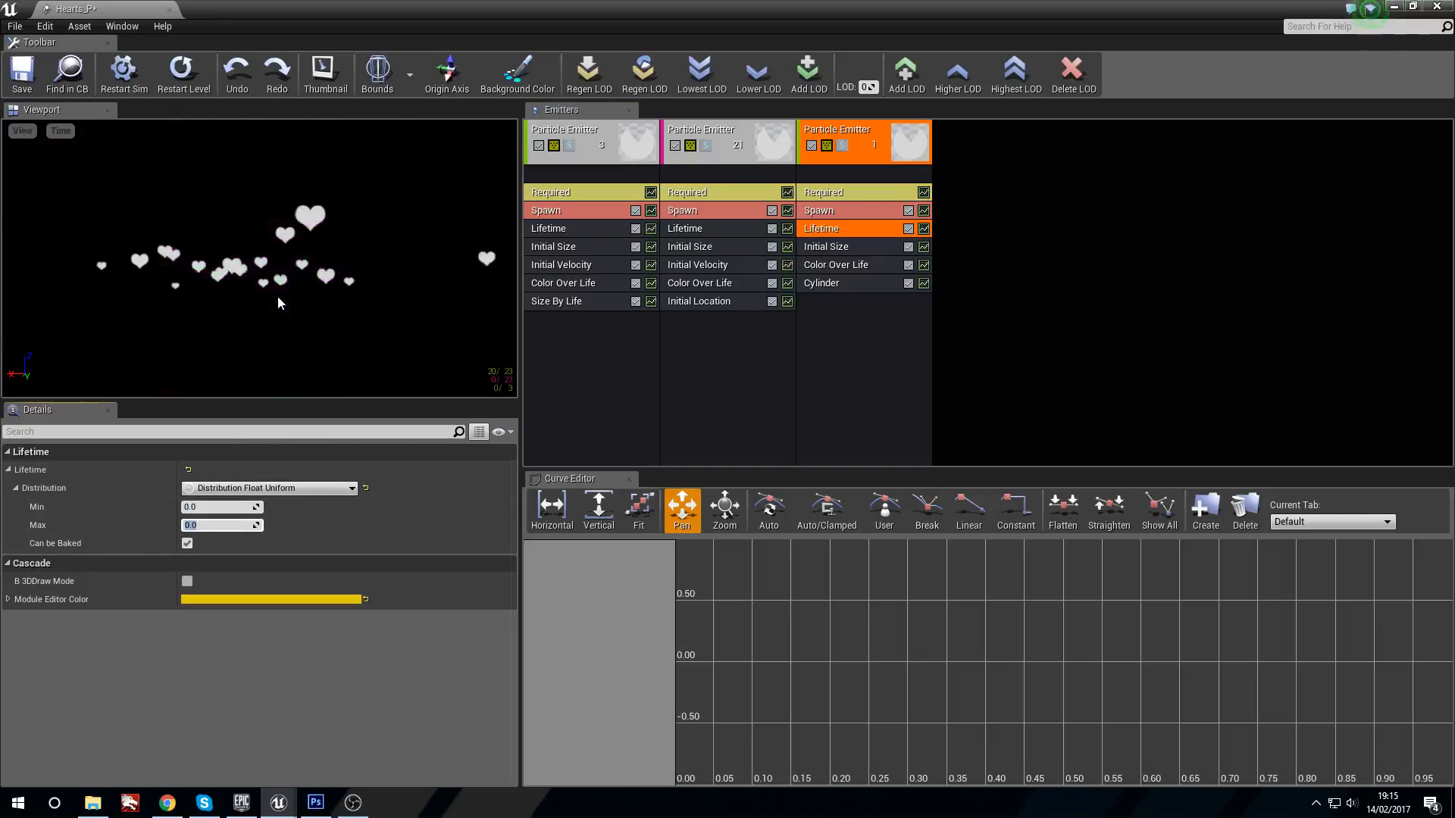
{"action": "left_click", "coordinate": [230, 507]}
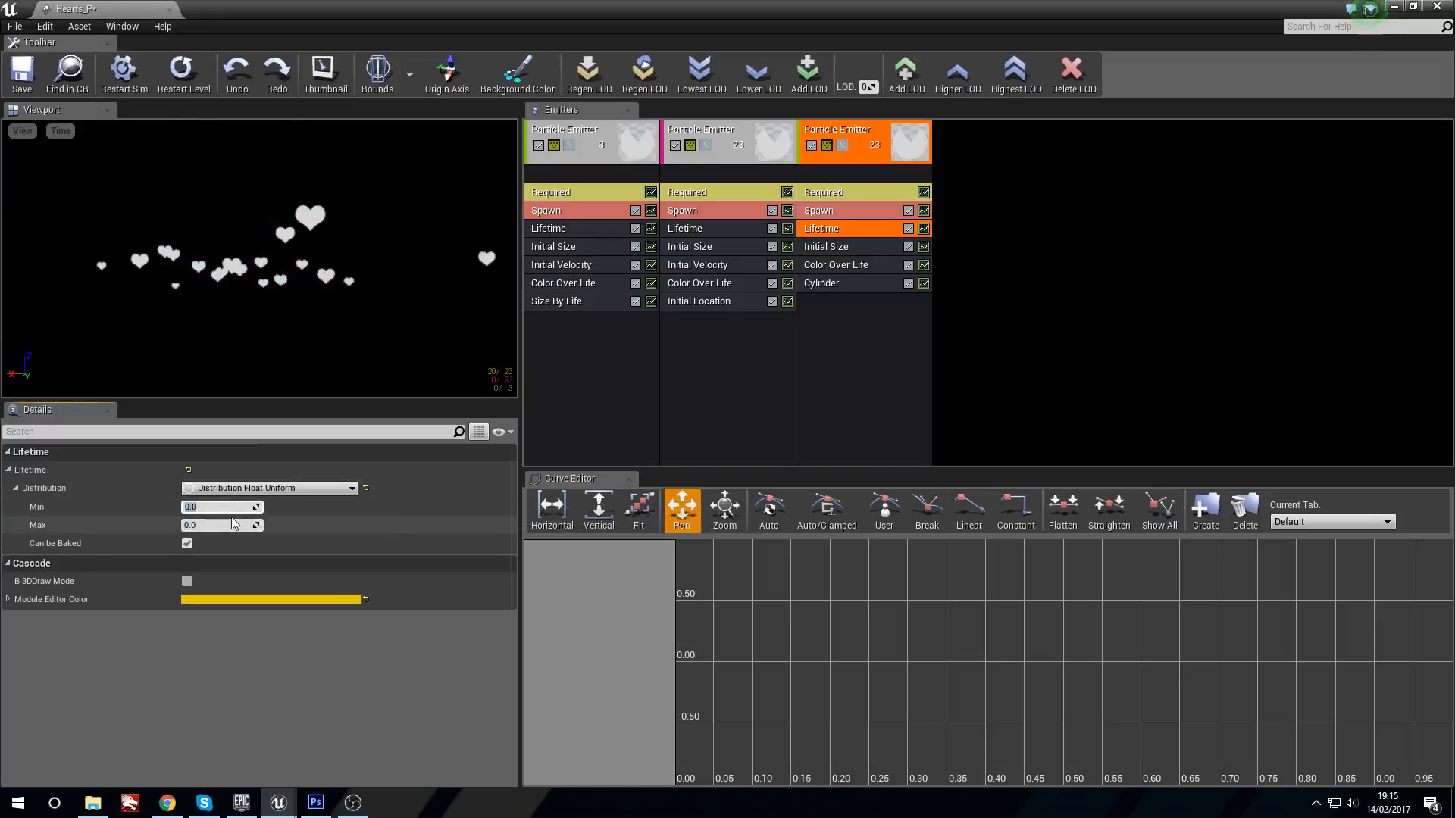
{"action": "left_click", "coordinate": [224, 526]}
{"action": "type", "text": "5"}
{"action": "left_click", "coordinate": [302, 288]}
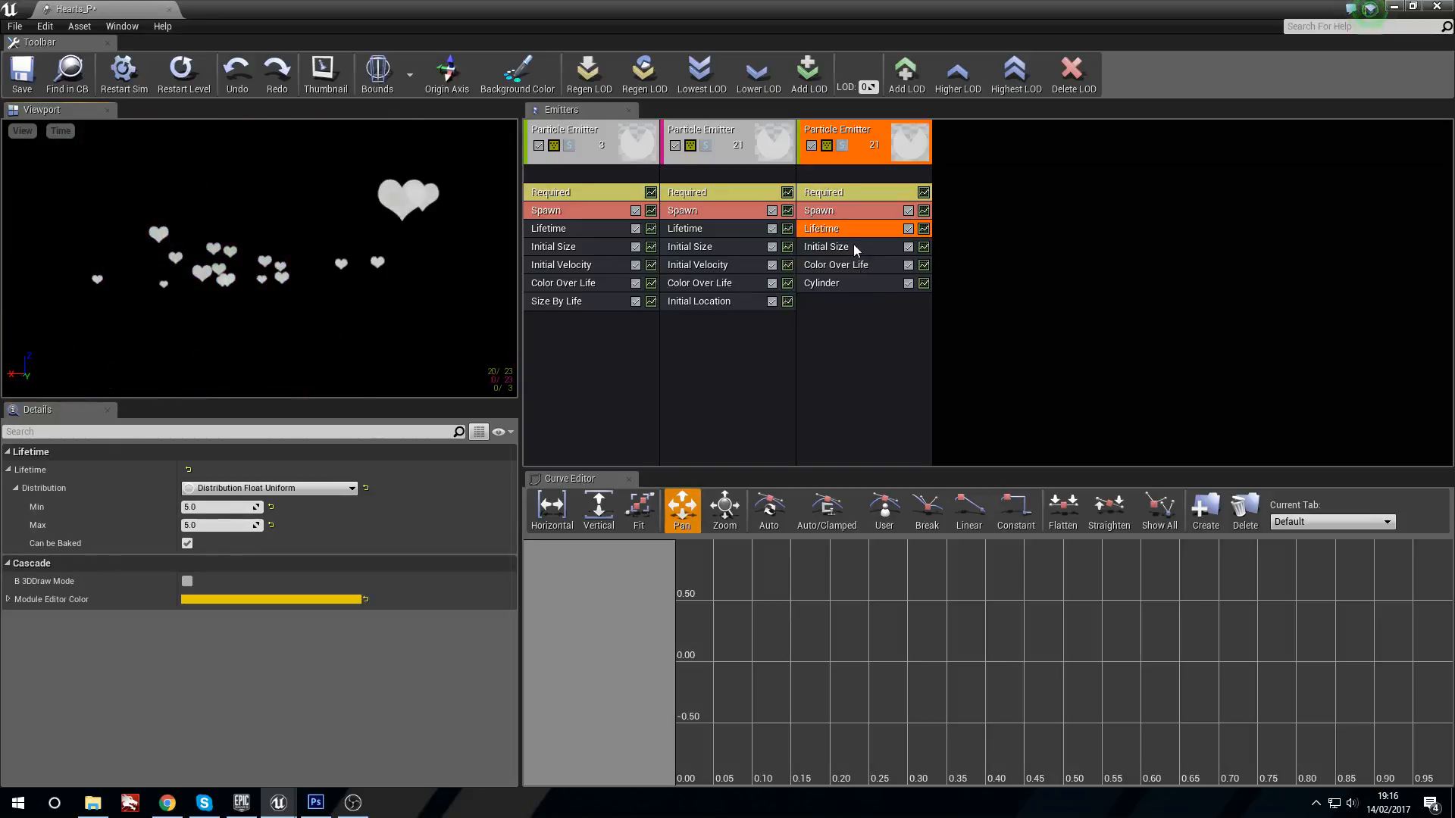
Set the Cylinder module's Start Height constant to 0.
{"action": "left_click", "coordinate": [861, 288]}
{"action": "scroll", "coordinate": [393, 538], "scroll_direction": "down", "scroll_amount": 10}
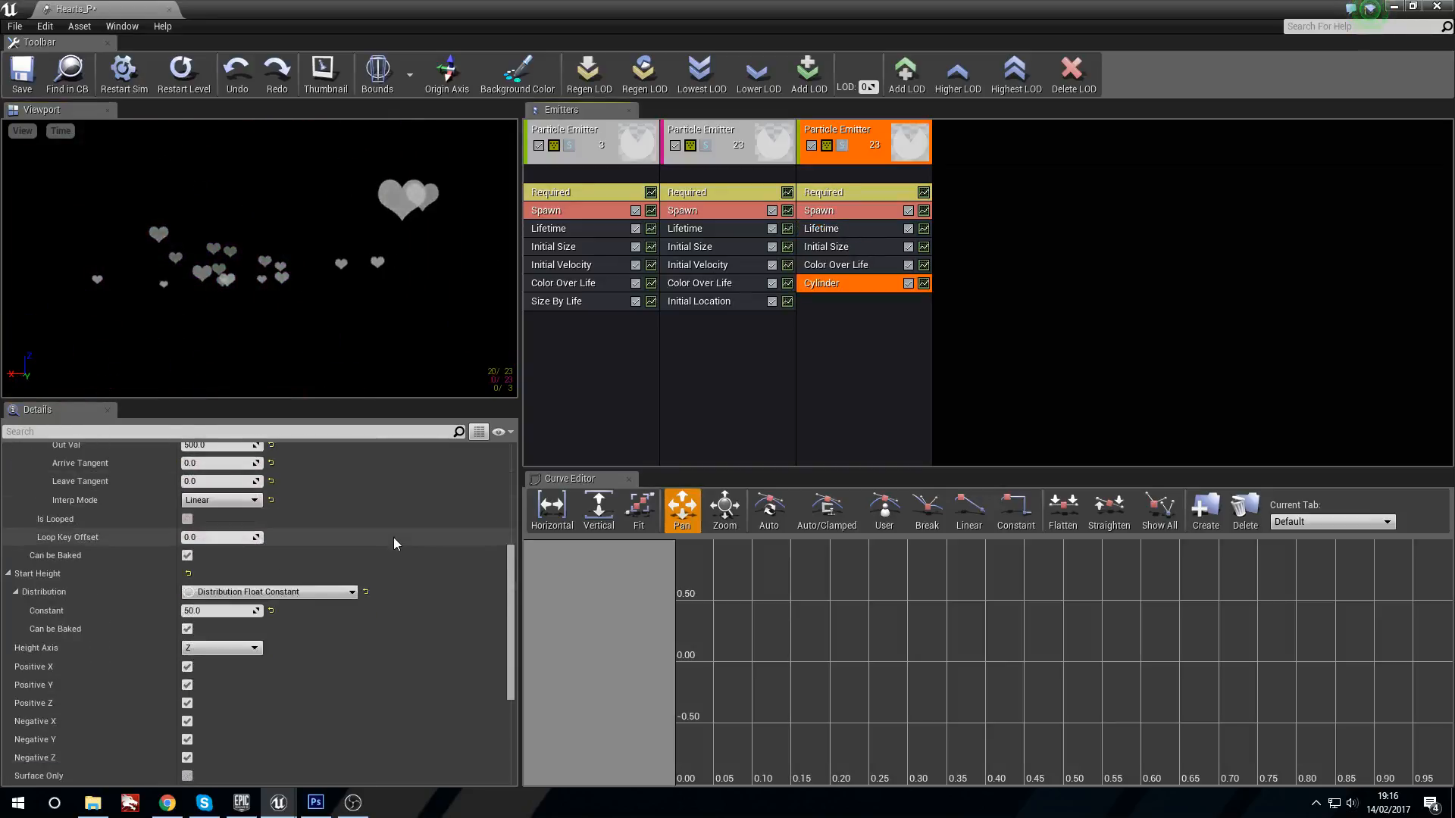
{"action": "left_click", "coordinate": [215, 611]}
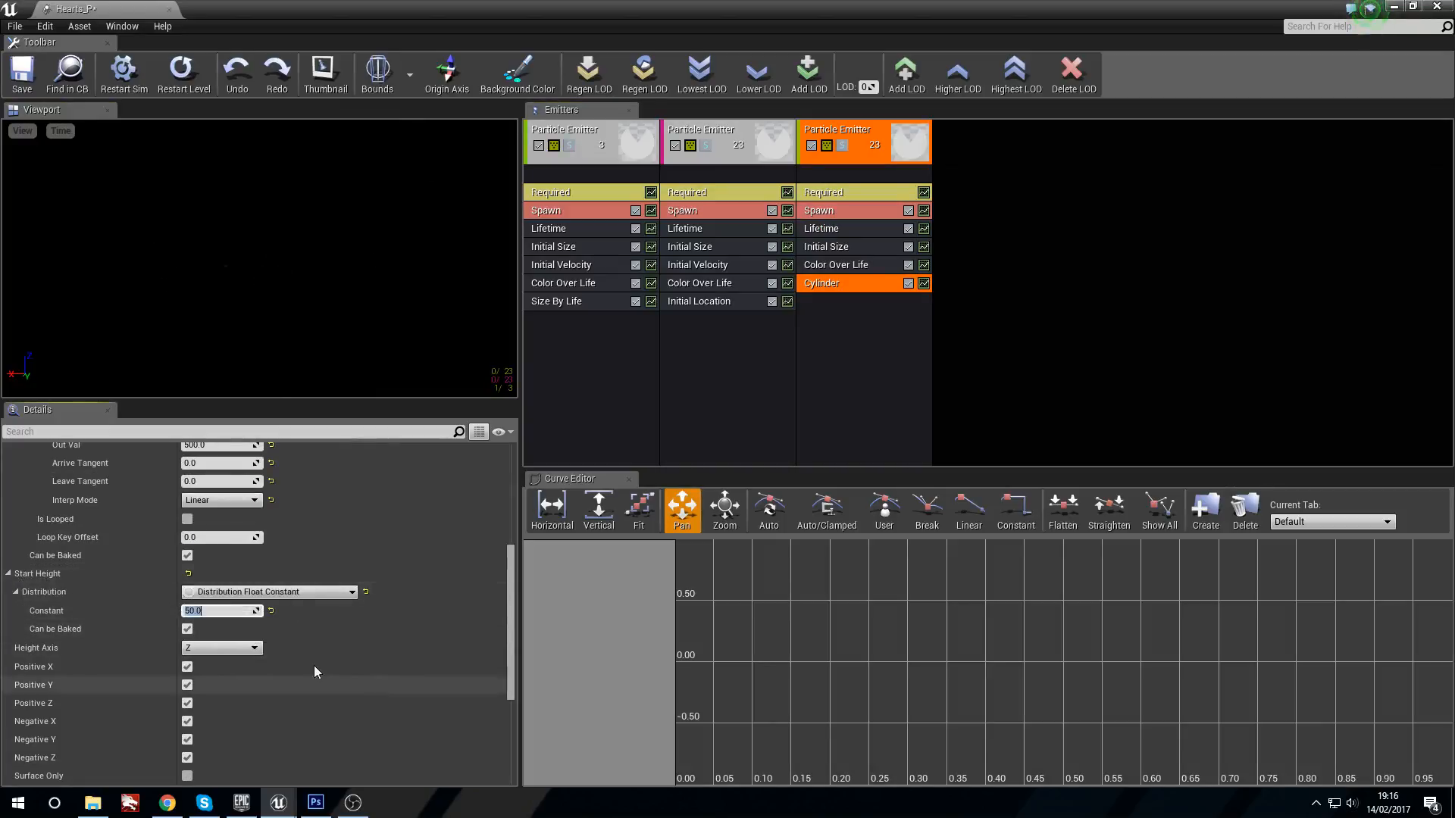
{"action": "type", "text": "0"}
{"action": "key", "text": "Return"}
Disable Positive Z and Negative Z and enable Surface Only in the Cylinder module.
{"action": "scroll", "coordinate": [291, 646], "scroll_direction": "down", "scroll_amount": 2}
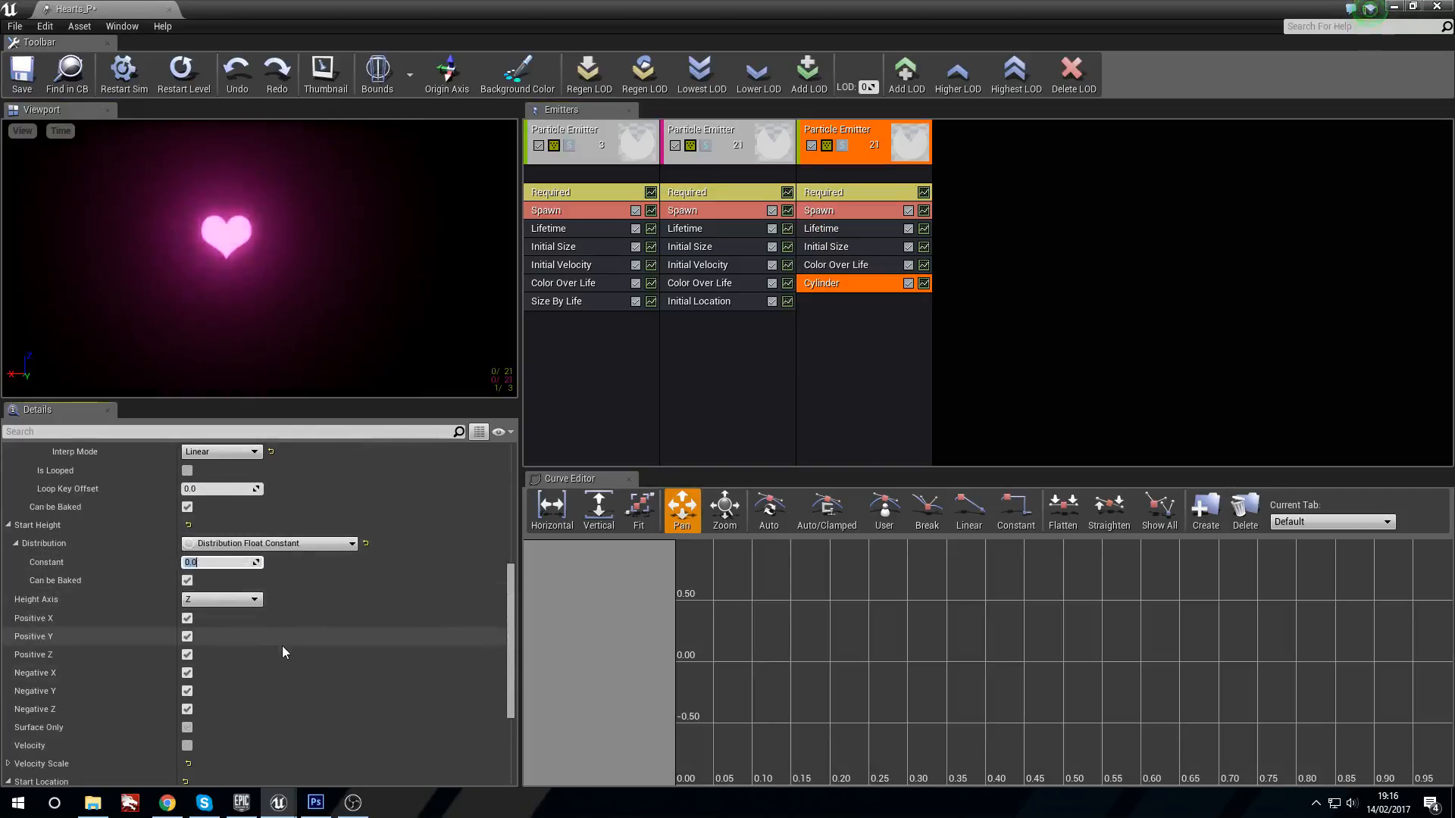
{"action": "left_click", "coordinate": [192, 656]}
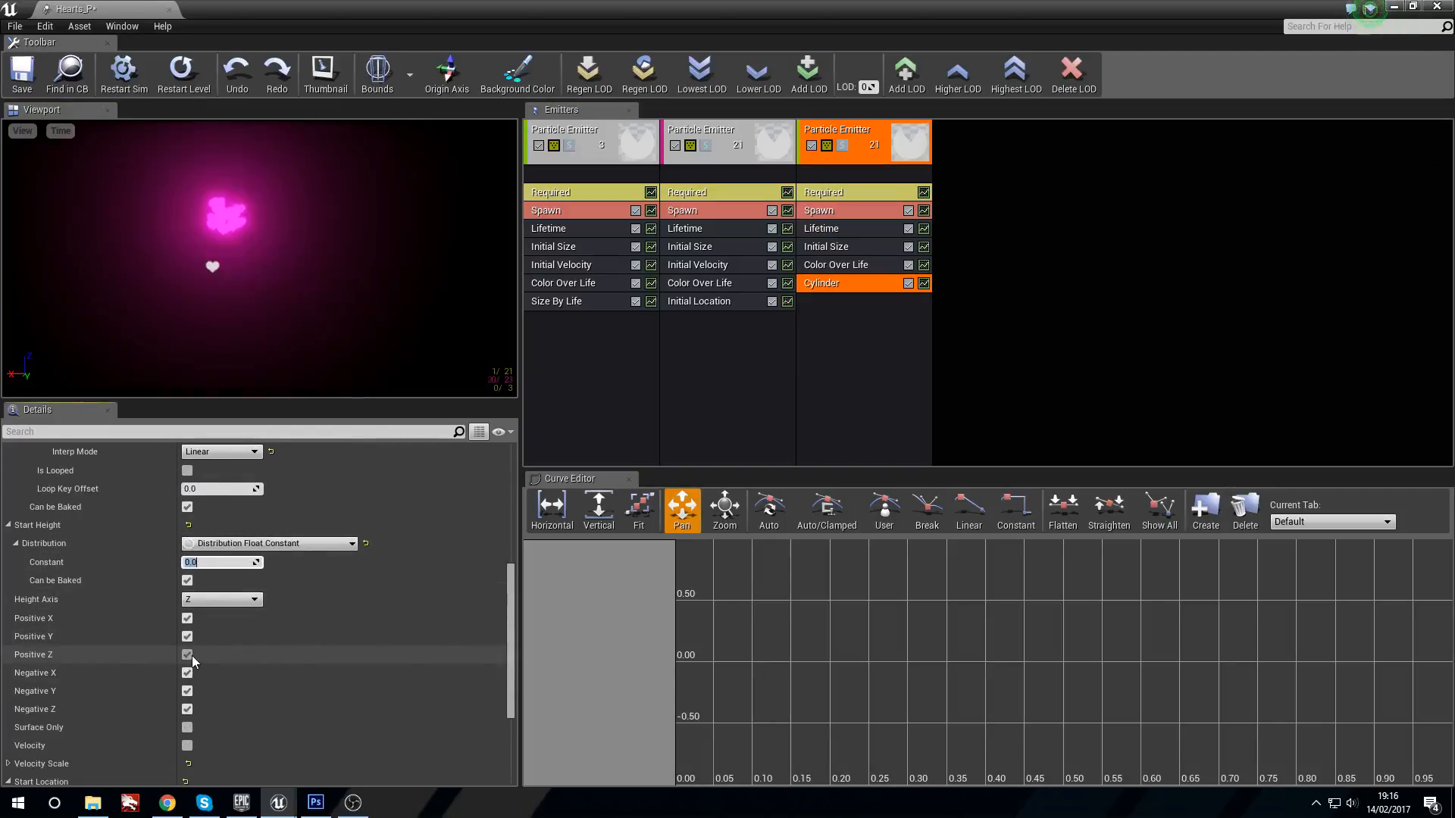
{"action": "left_click", "coordinate": [187, 709]}
{"action": "left_click", "coordinate": [188, 727]}
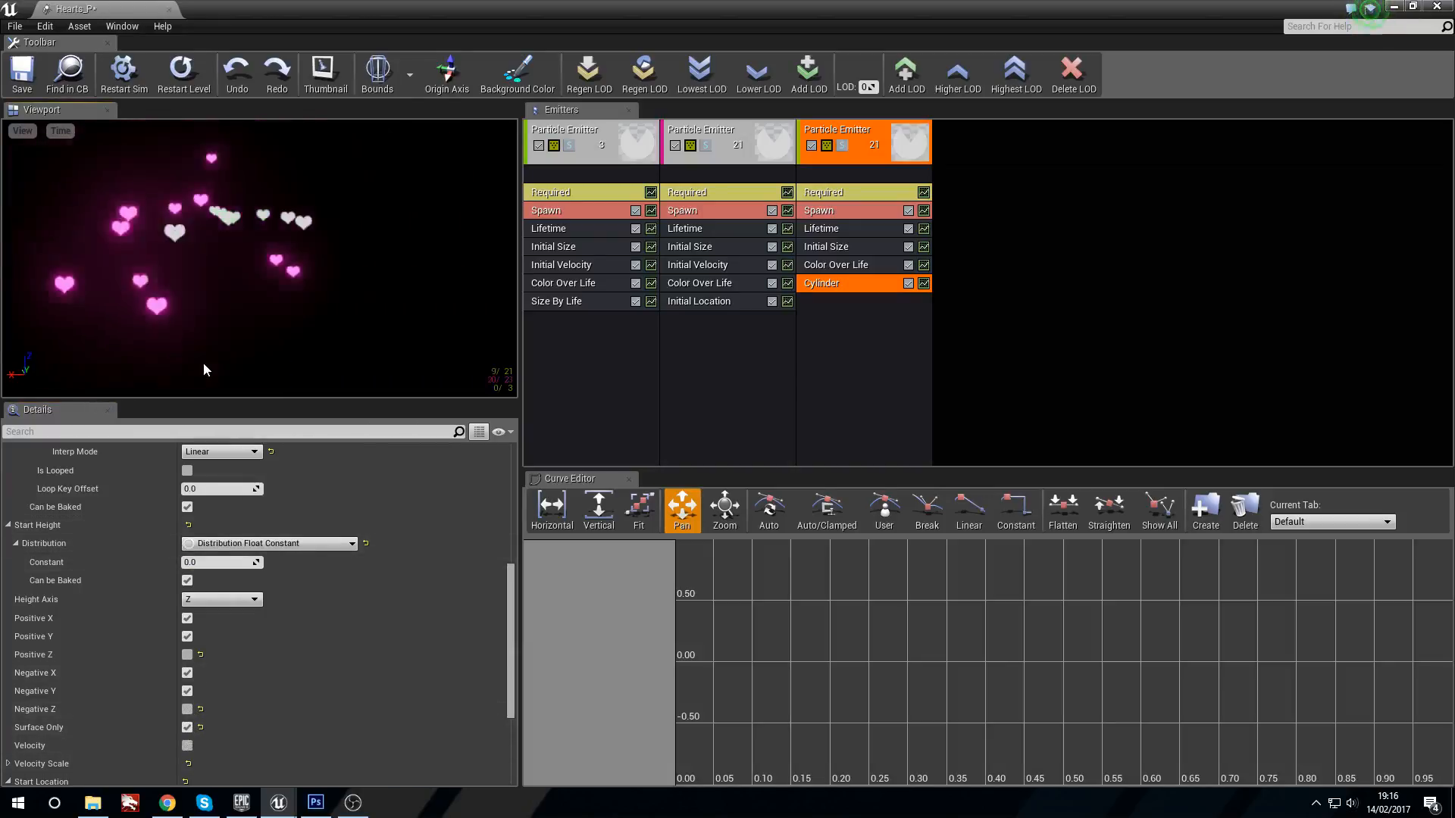
{"action": "left_click_drag", "start_coordinate": [203, 362], "coordinate": [401, 345]}
Add a Lock Axis orientation module to the third emitter and set its Lock Axis Flags to Z.
{"action": "right_click", "coordinate": [849, 308]}
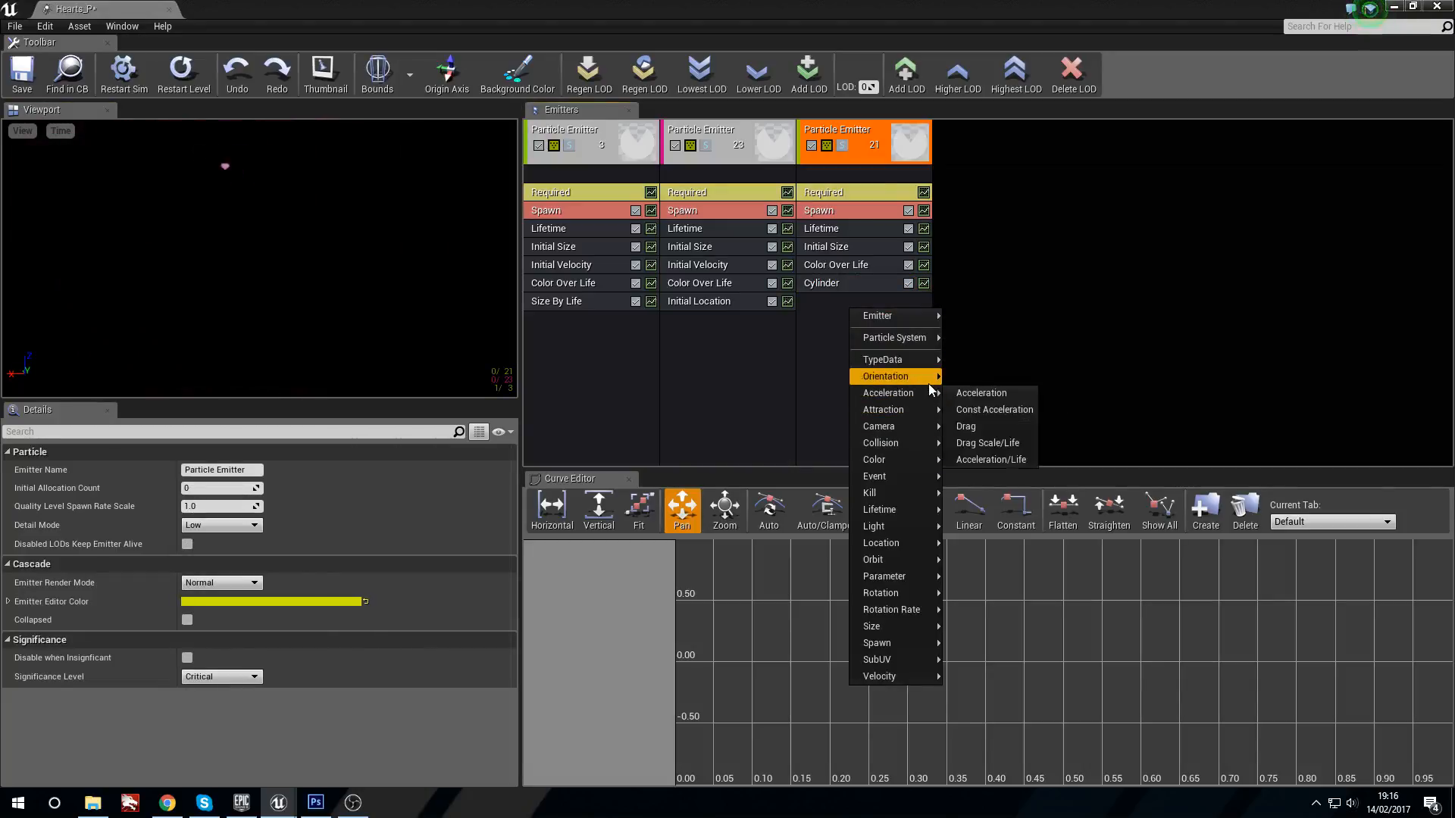
{"action": "left_click", "coordinate": [970, 376]}
{"action": "left_click", "coordinate": [877, 300]}
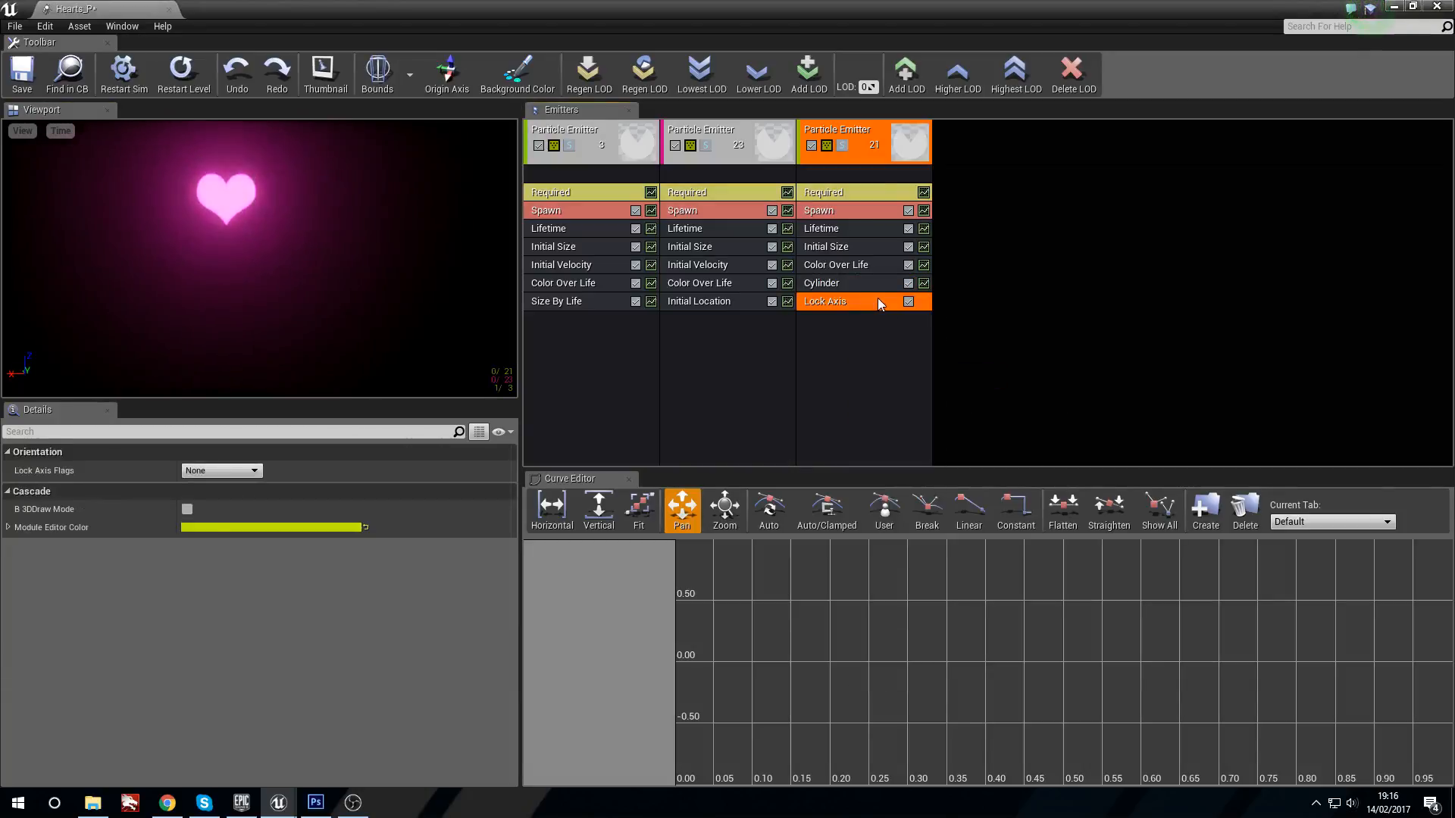
{"action": "left_click", "coordinate": [228, 470]}
{"action": "left_click", "coordinate": [214, 513]}
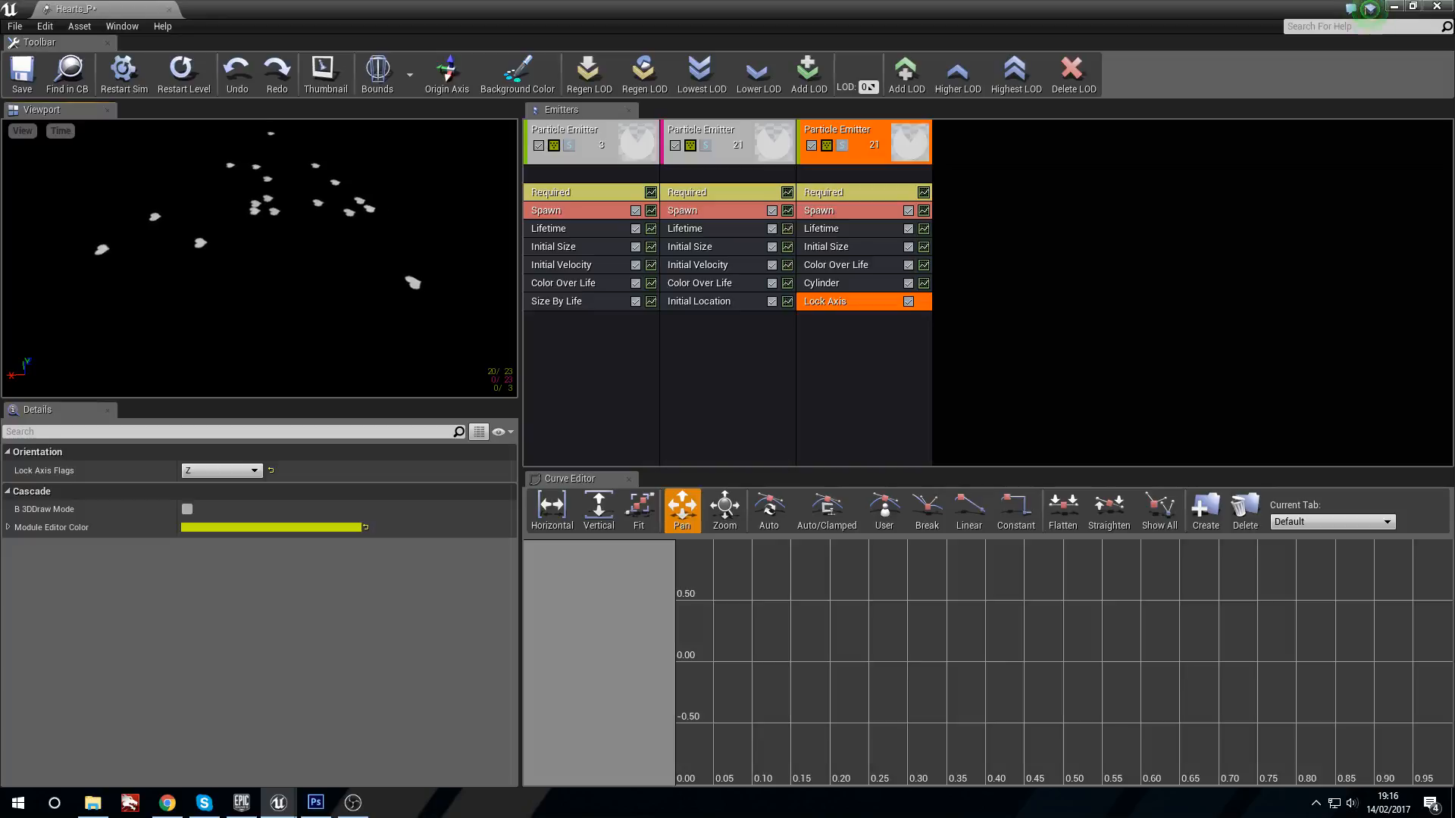
Add an Initial Rotation module to the third emitter and open its settings.
{"action": "right_click", "coordinate": [859, 338]}
{"action": "mouse_move", "coordinate": [939, 627]}
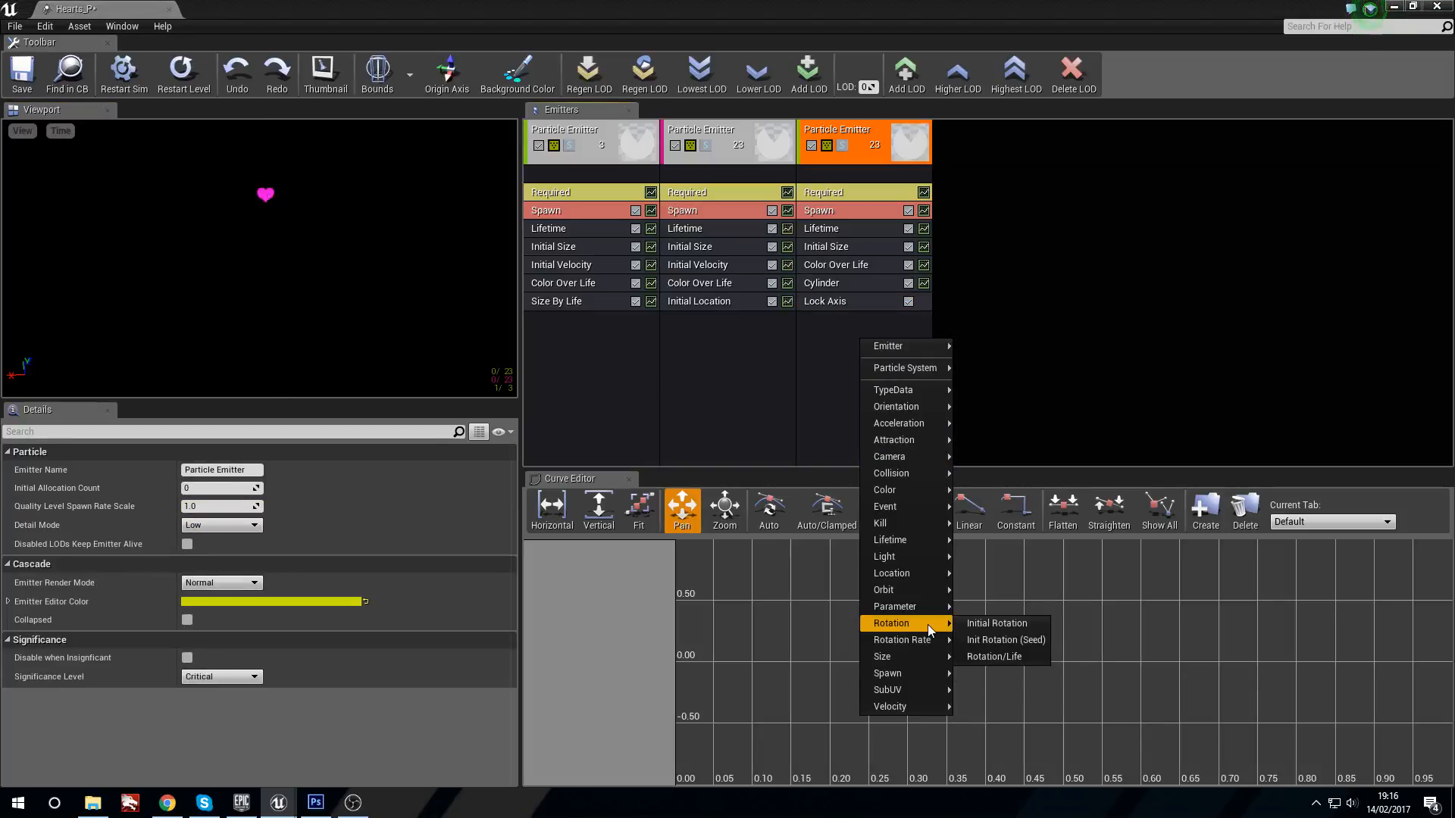
{"action": "left_click", "coordinate": [996, 623]}
{"action": "left_click", "coordinate": [897, 320]}
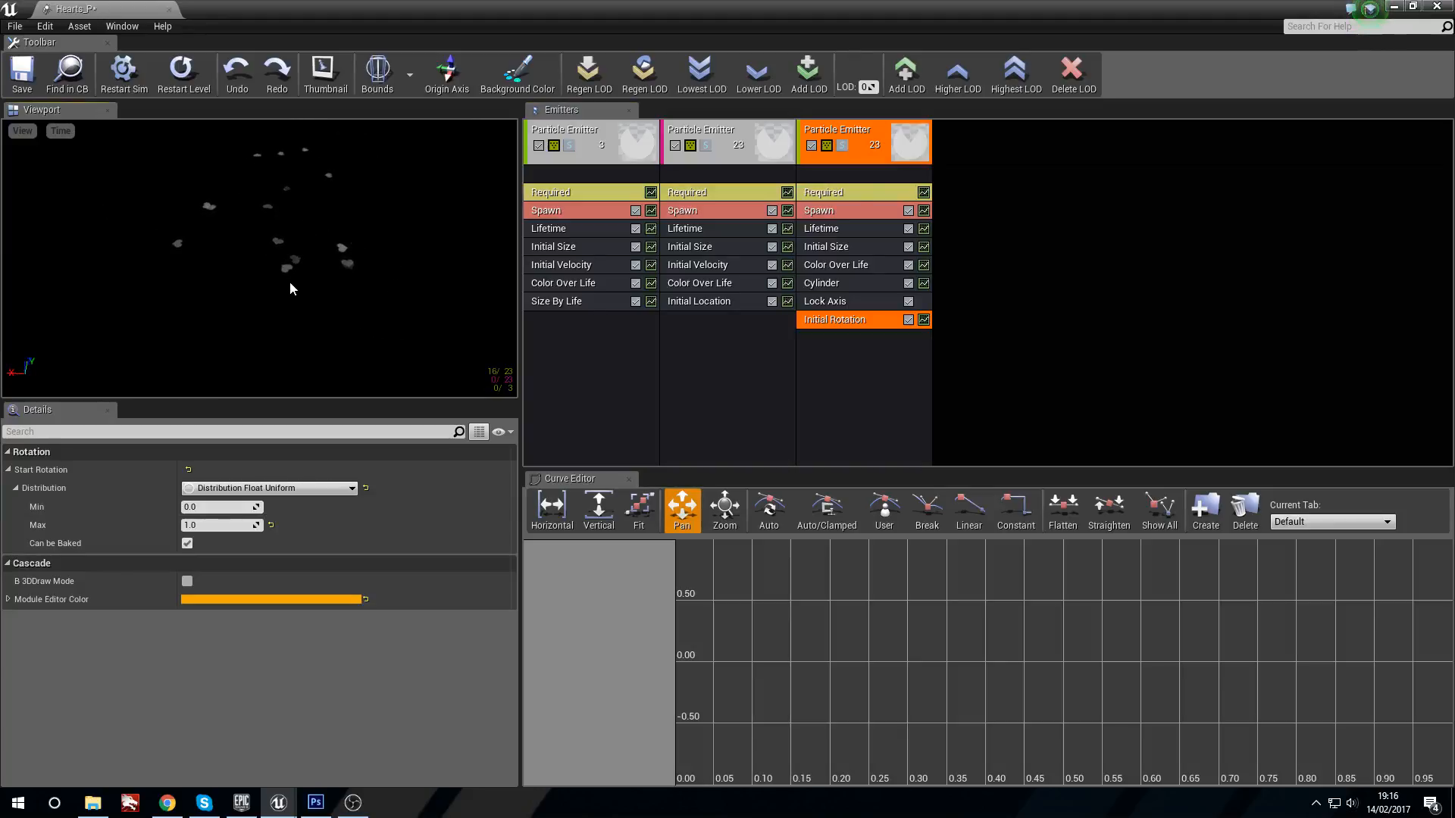
Add GPU Sprites type data to the third emitter and view its settings.
{"action": "right_click", "coordinate": [861, 363]}
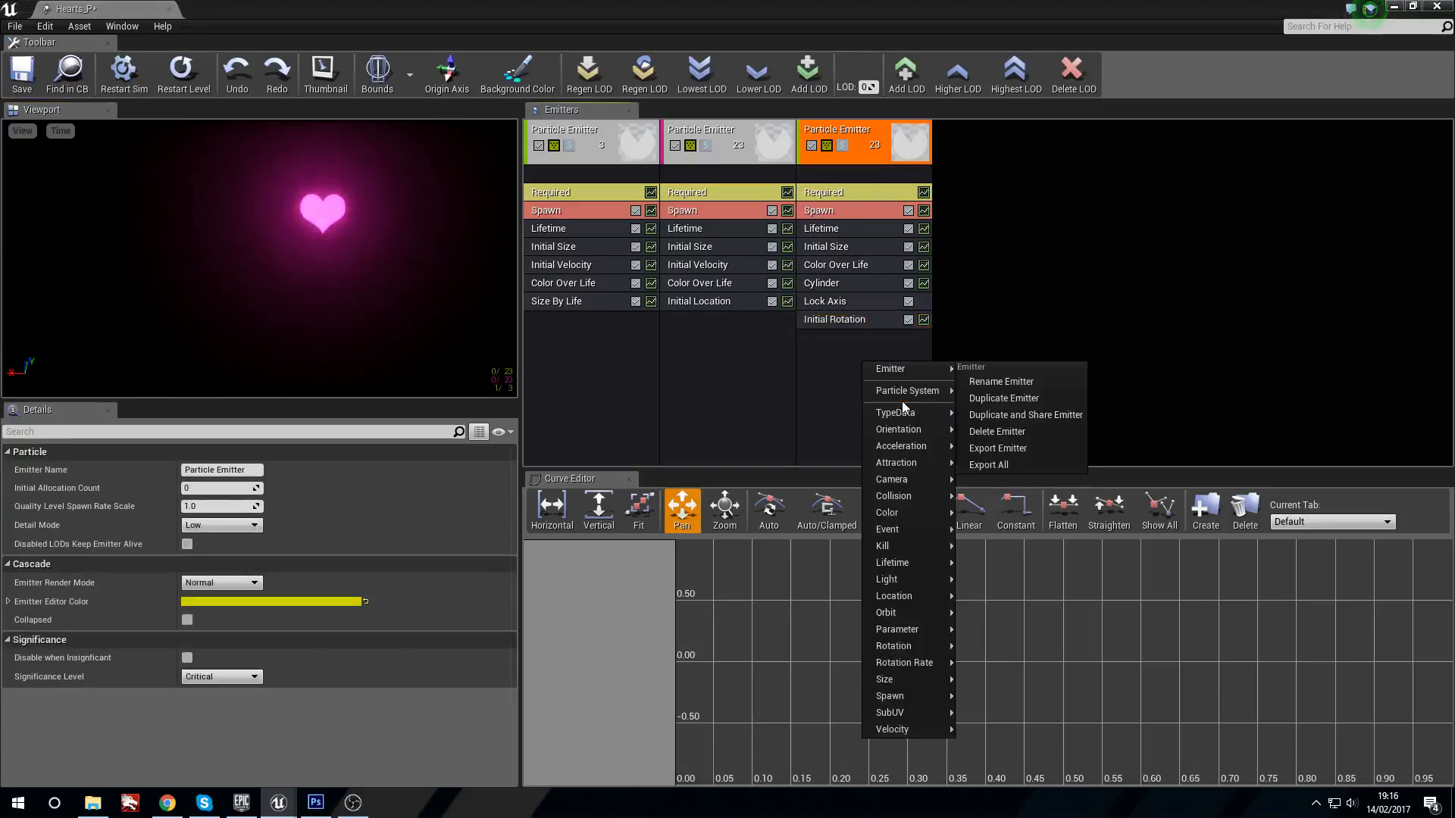
{"action": "mouse_move", "coordinate": [912, 406]}
{"action": "left_click", "coordinate": [992, 457]}
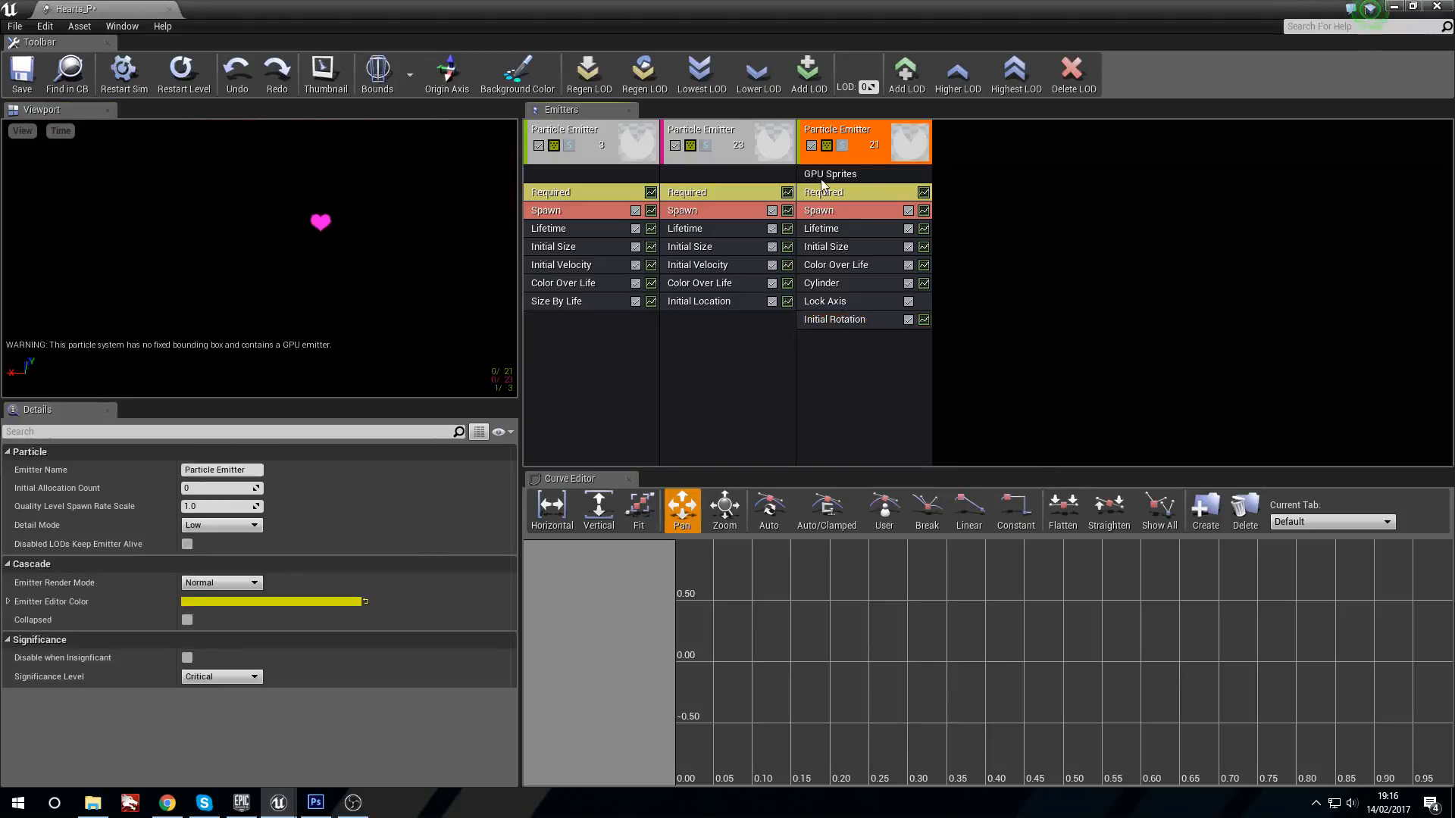
{"action": "left_click", "coordinate": [856, 177]}
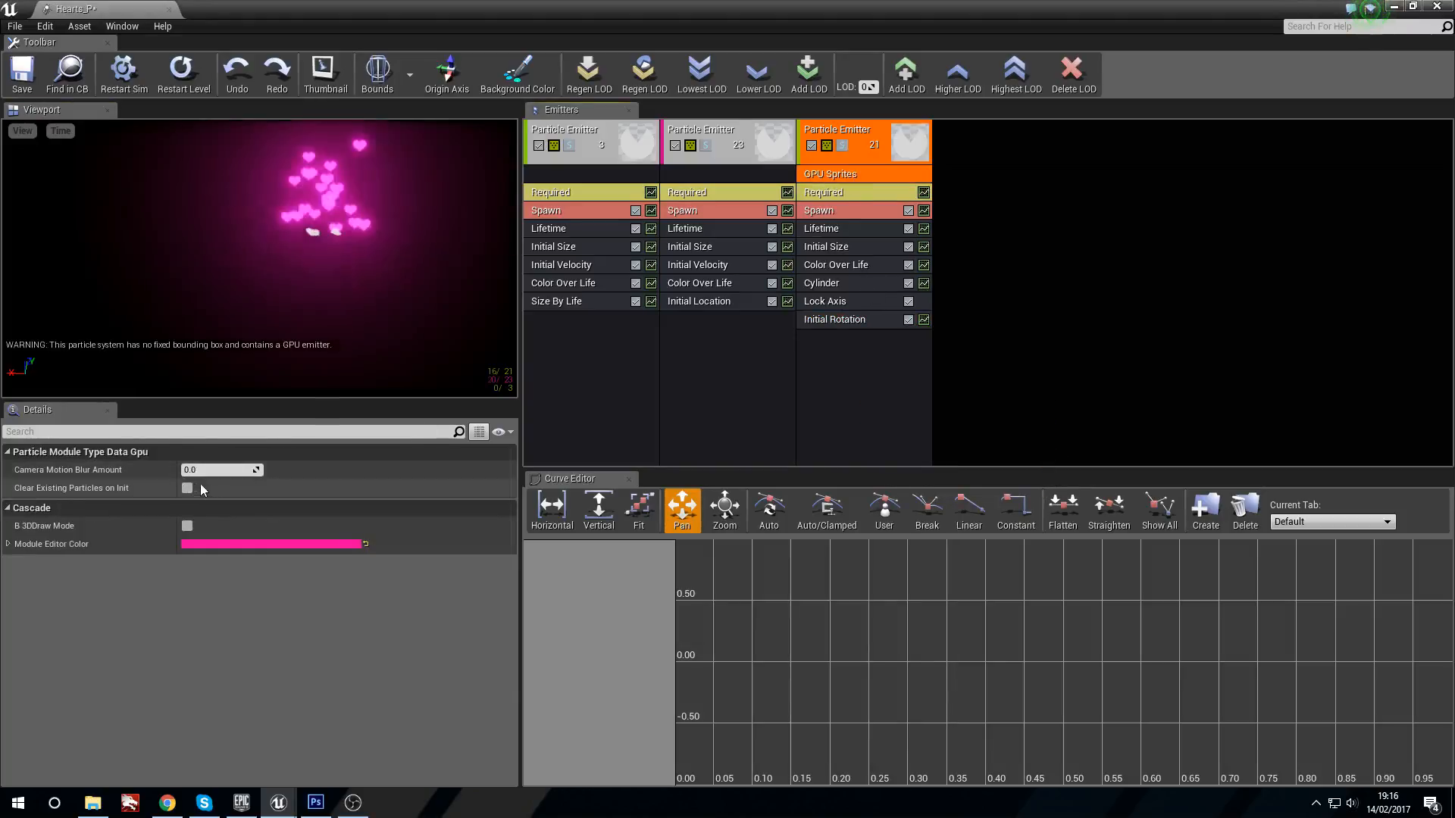
Change the third emitter's Spawn Rate to a Distribution Float Constant Curve and add two points to it.
{"action": "left_click", "coordinate": [857, 215]}
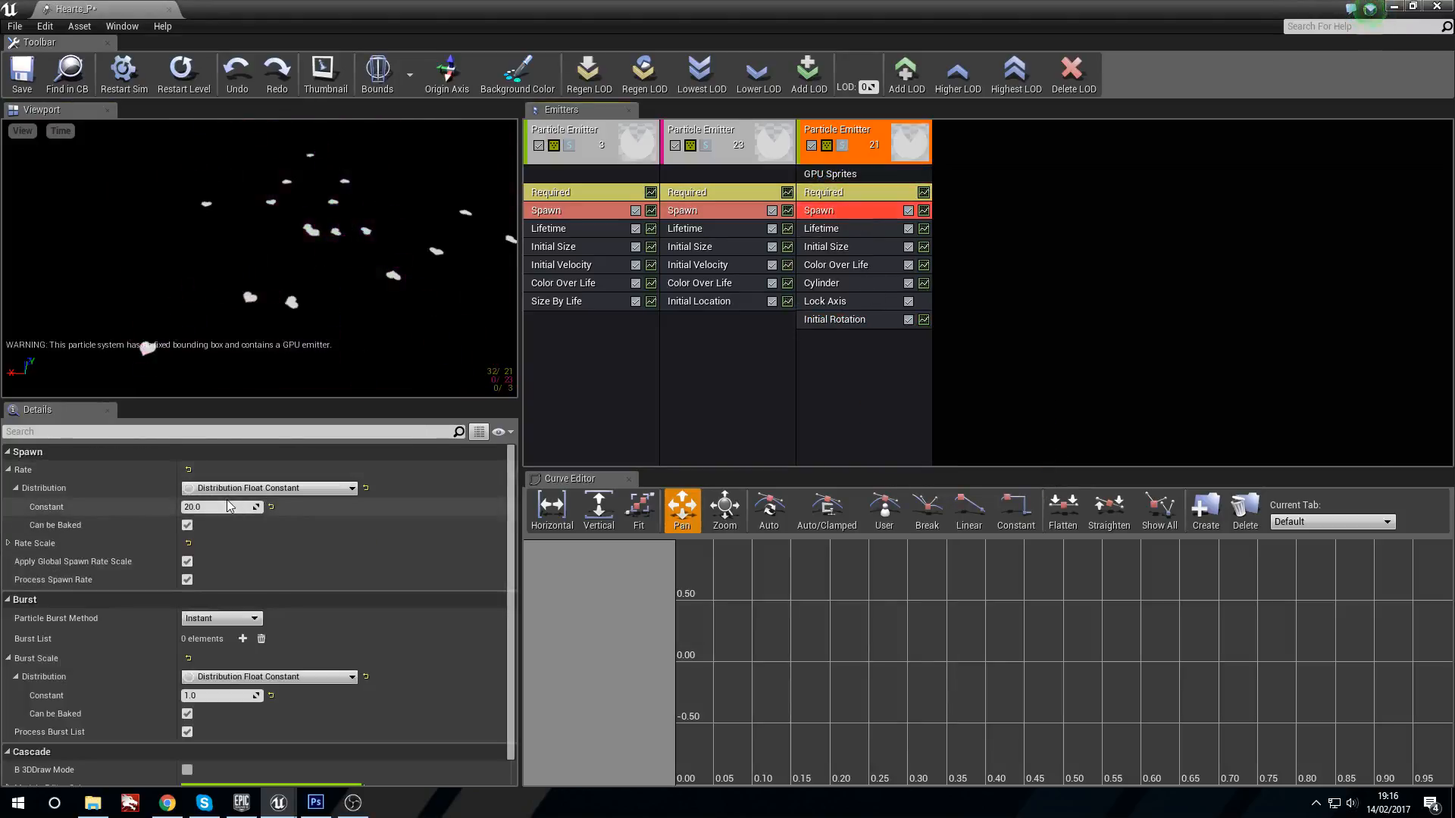
{"action": "left_click", "coordinate": [352, 489]}
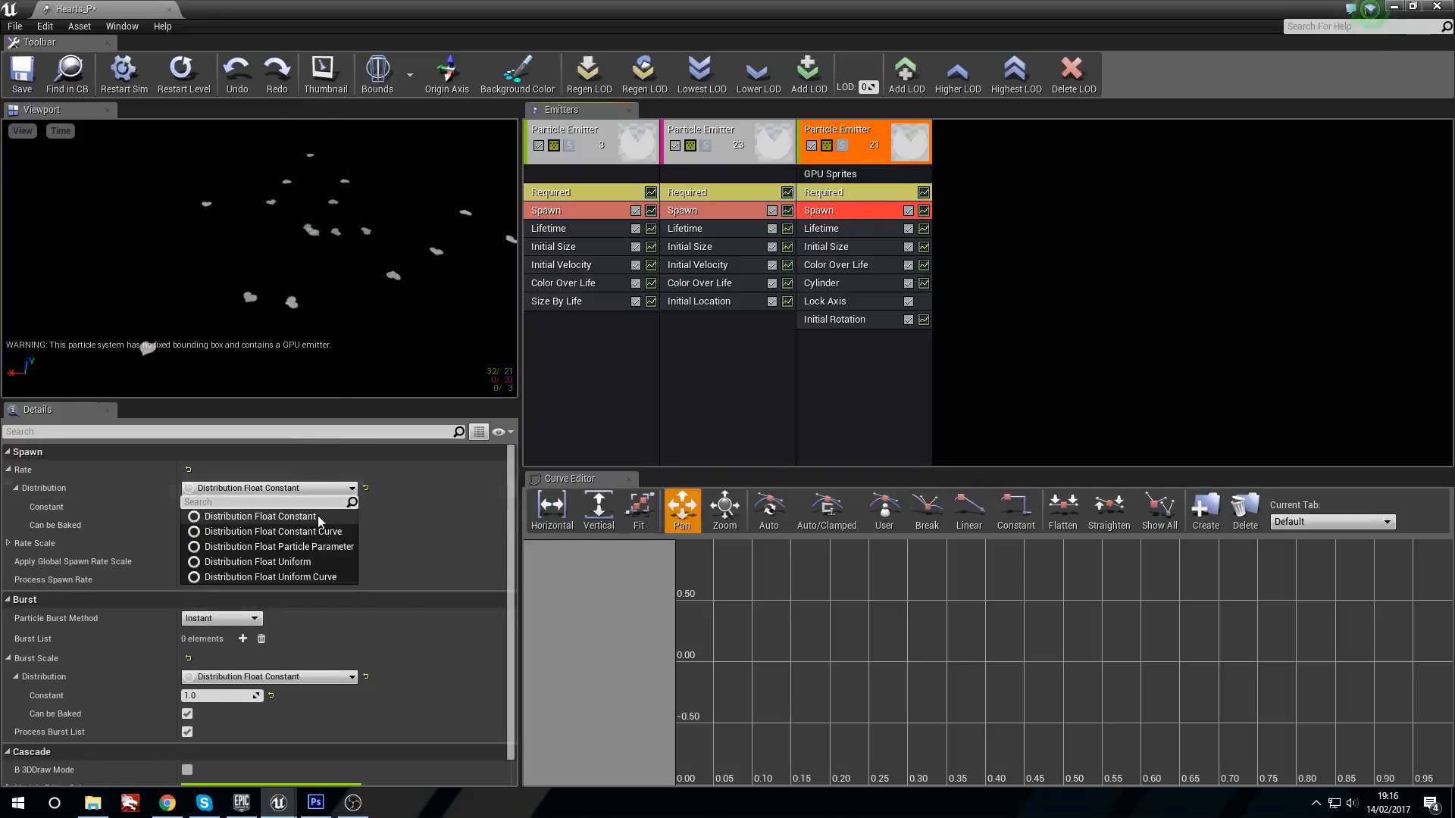
{"action": "left_click", "coordinate": [344, 537]}
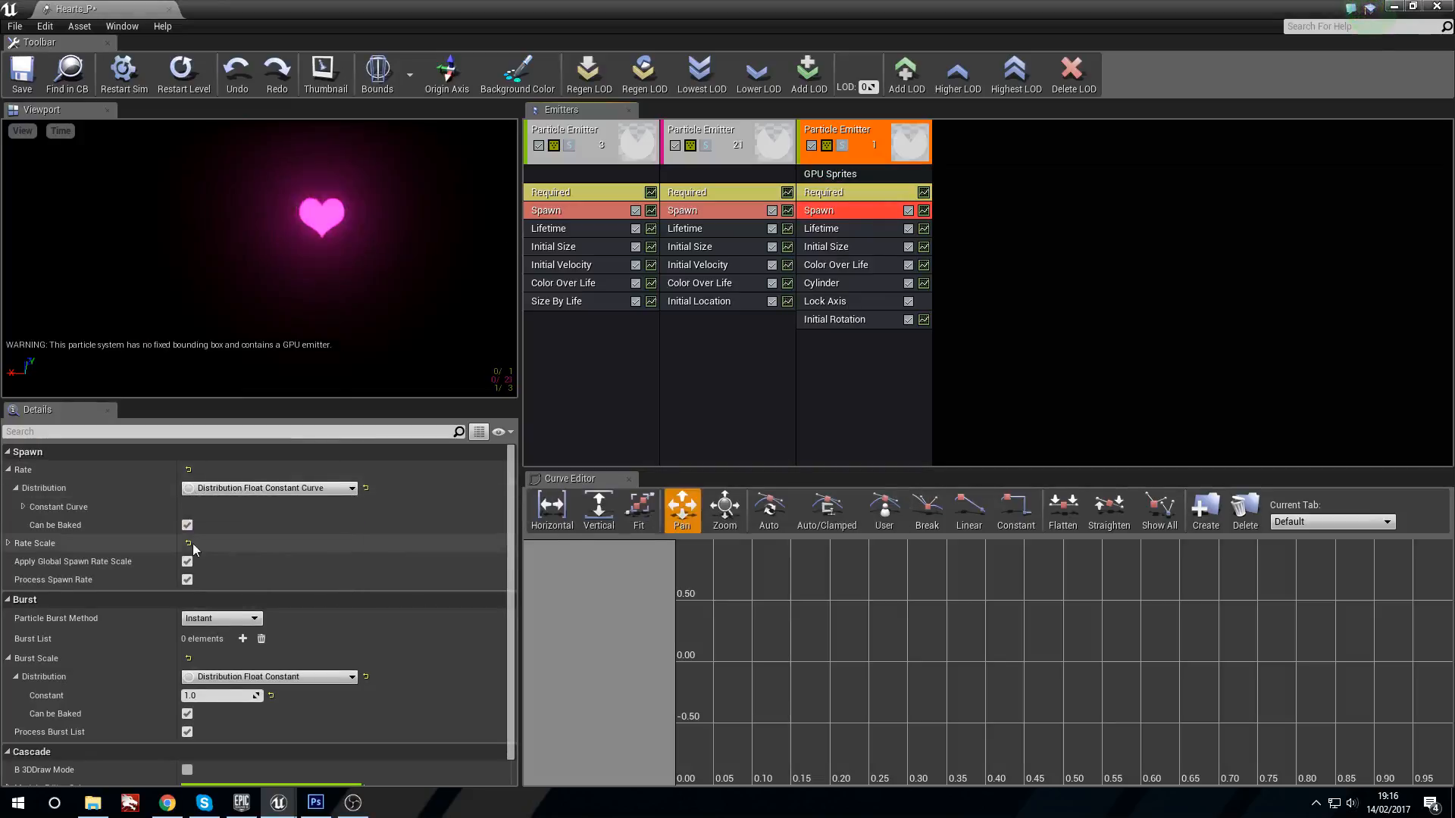
{"action": "left_click", "coordinate": [25, 506]}
{"action": "left_click", "coordinate": [242, 527]}
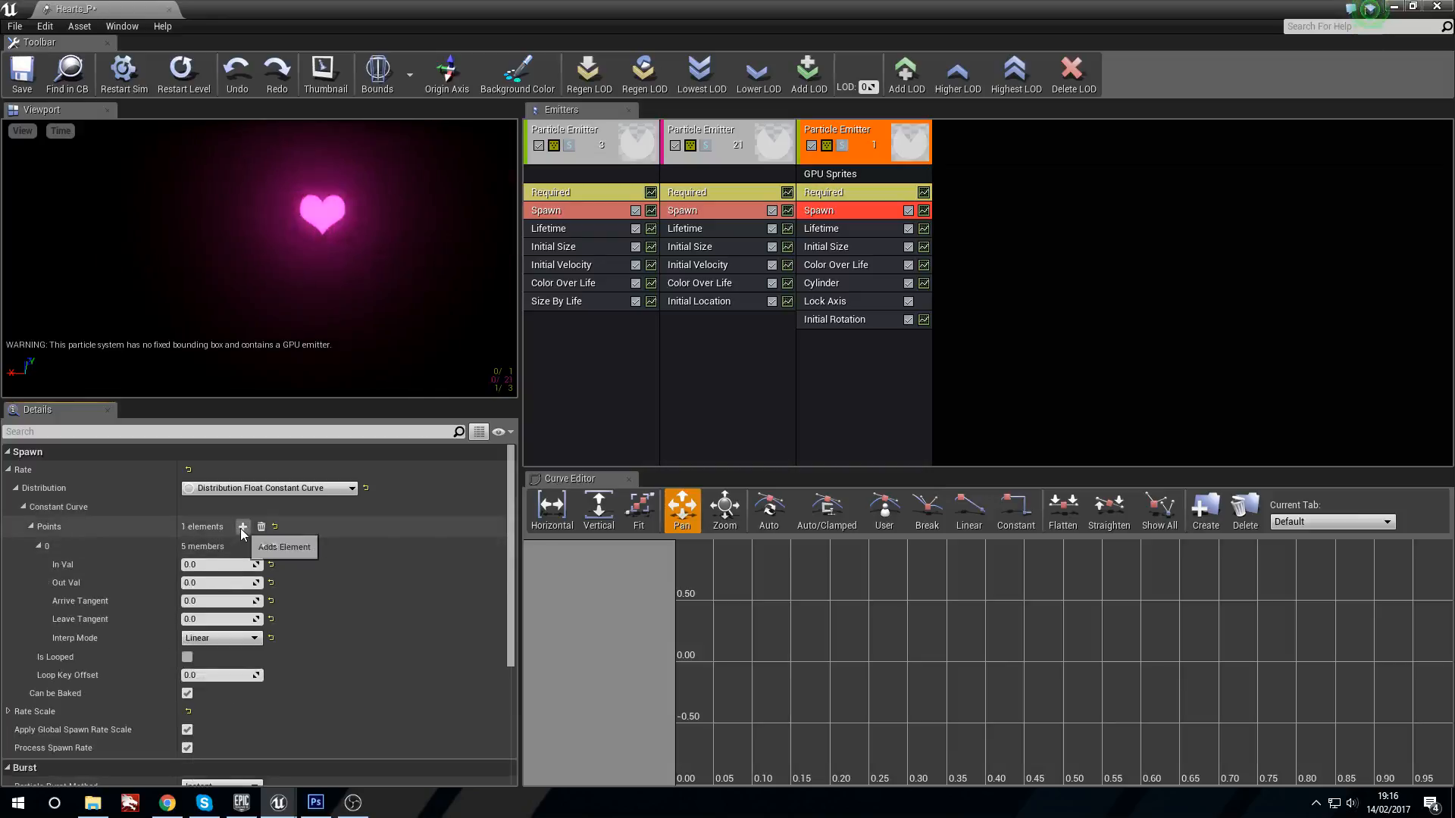
{"action": "left_click", "coordinate": [243, 527]}
Set point 1 of the Spawn Rate curve to In Val 1 and Out Val 400.
{"action": "left_click", "coordinate": [225, 675]}
{"action": "type", "text": "1"}
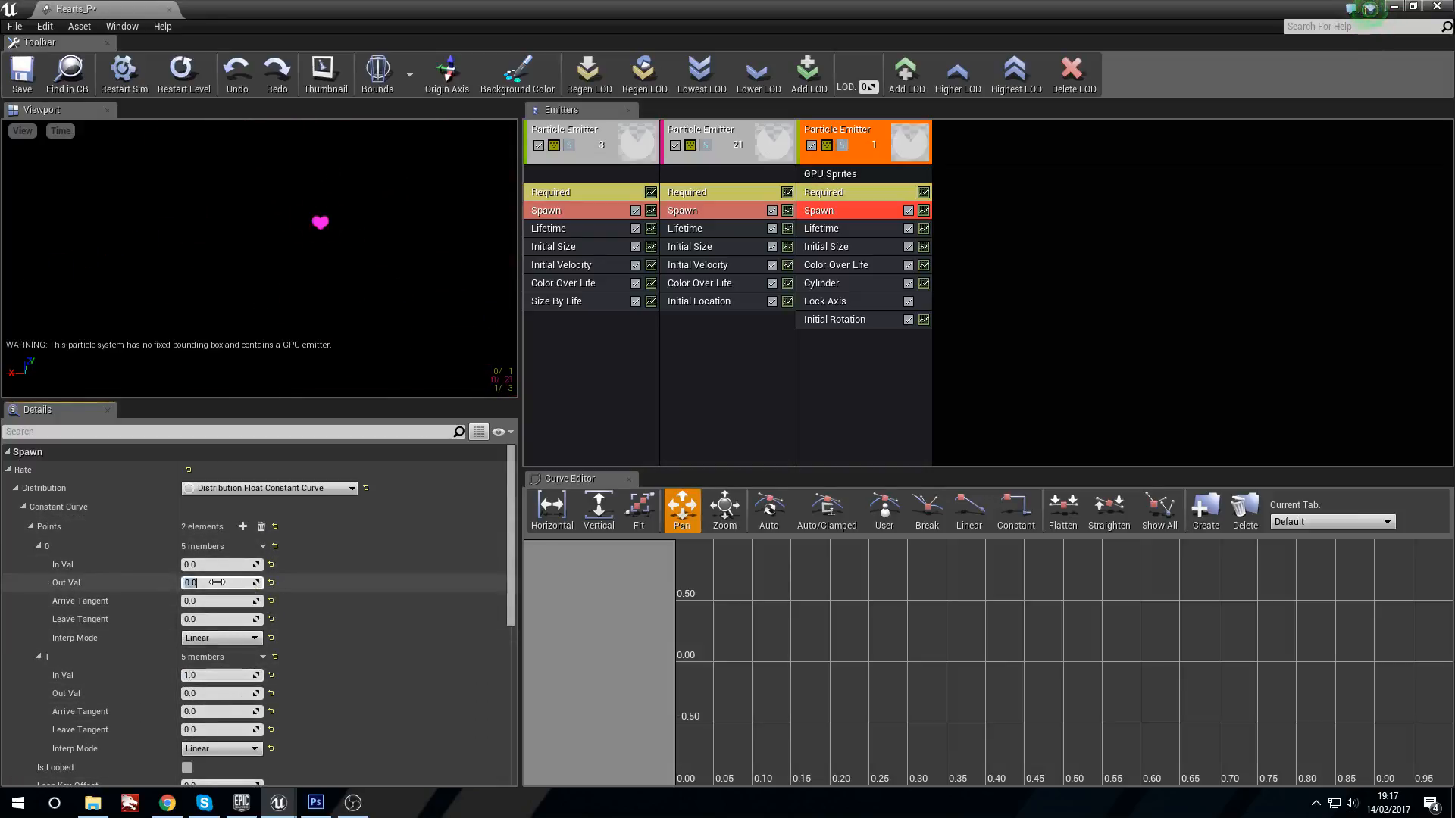
{"action": "left_click", "coordinate": [210, 693]}
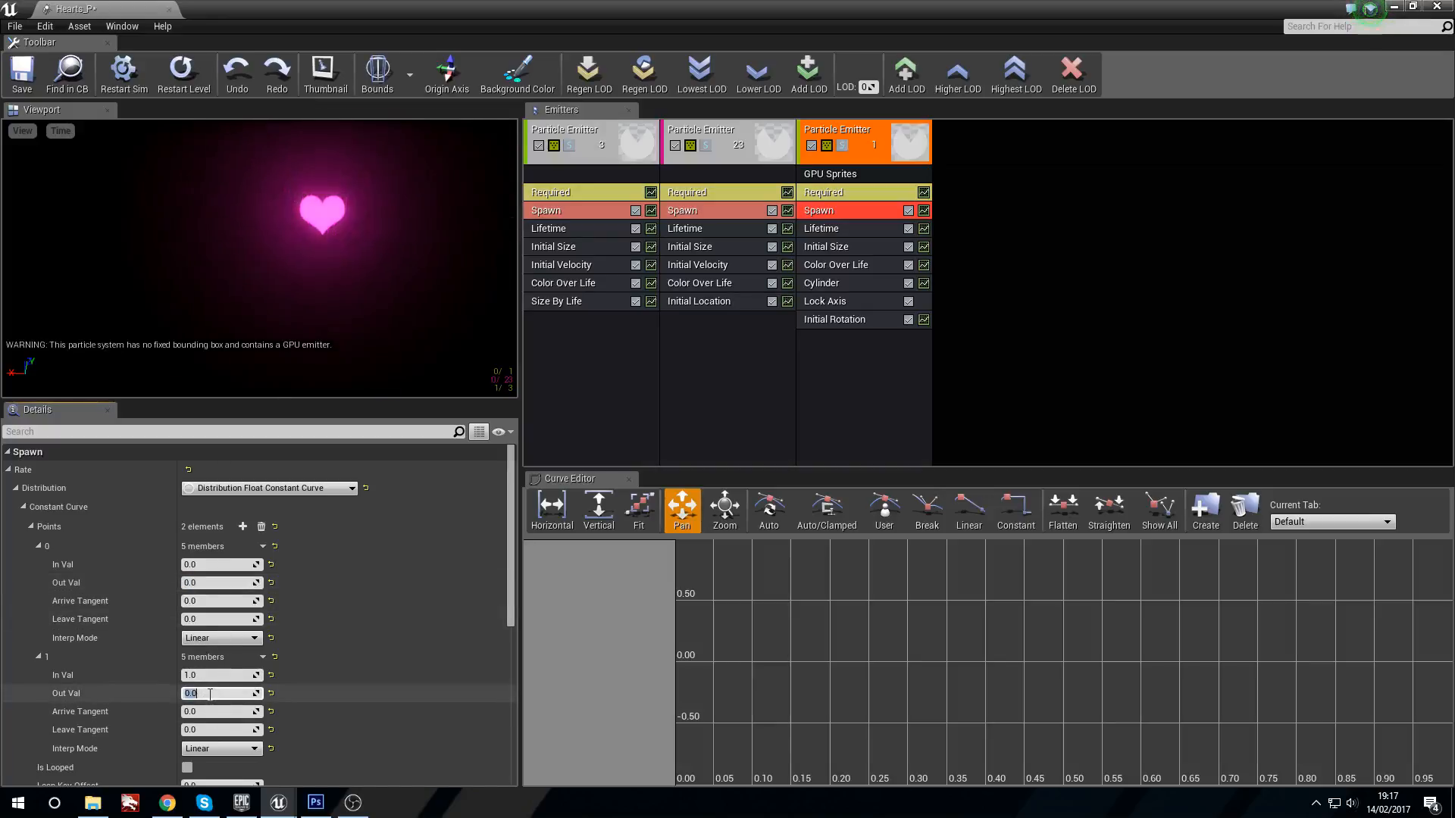
{"action": "key", "text": "Return"}
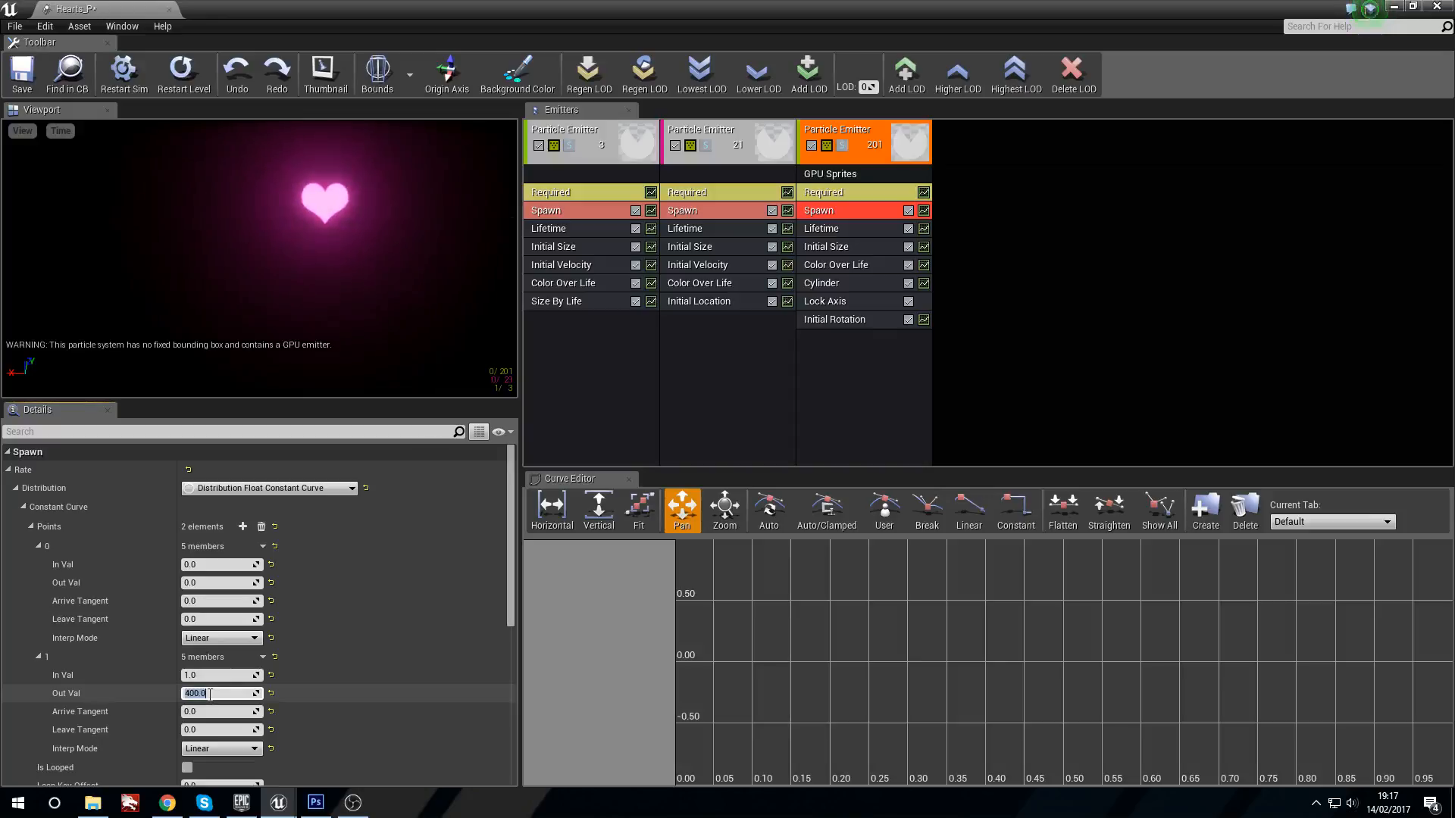
Set the Out Val of point 1 in the third emitter's Spawn Rate curve to 800.
{"action": "left_click_drag", "start_coordinate": [383, 288], "coordinate": [334, 304]}
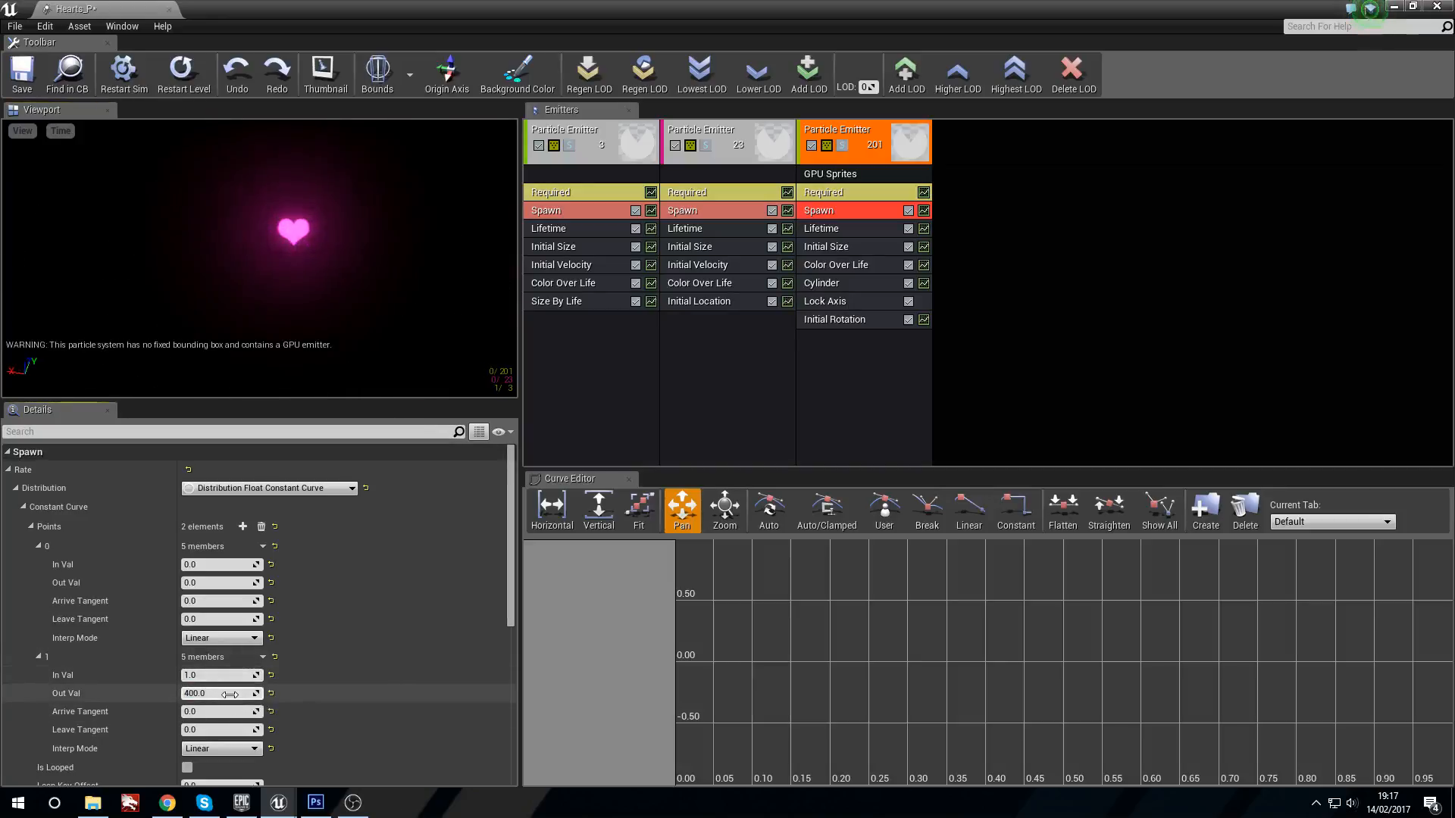
{"action": "type", "text": "800"}
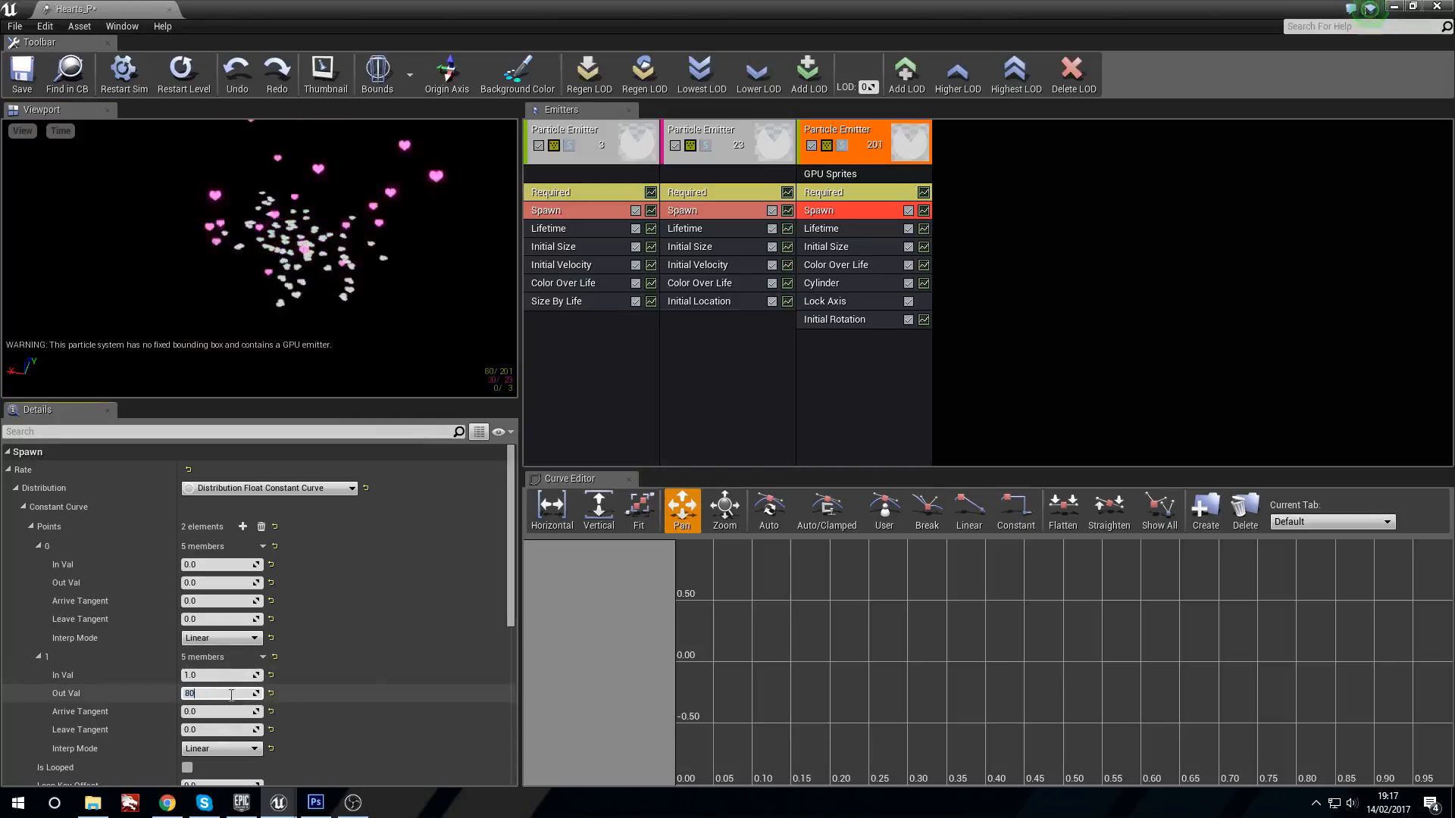
{"action": "key", "text": "Return"}
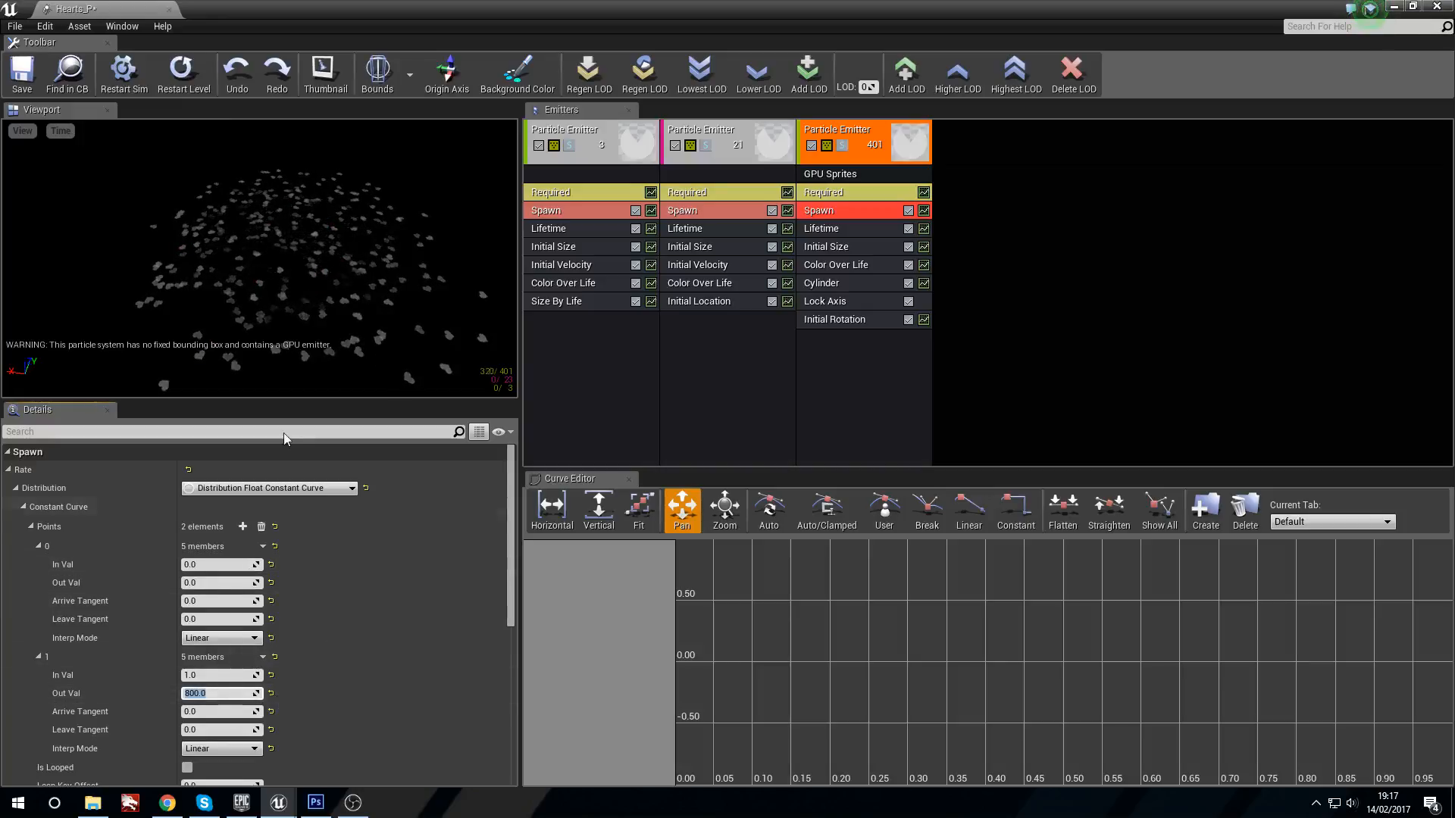
Set the Out Val of point 1 in the third emitter's Cylinder Start Radius curve to 1000.
{"action": "left_click", "coordinate": [853, 281]}
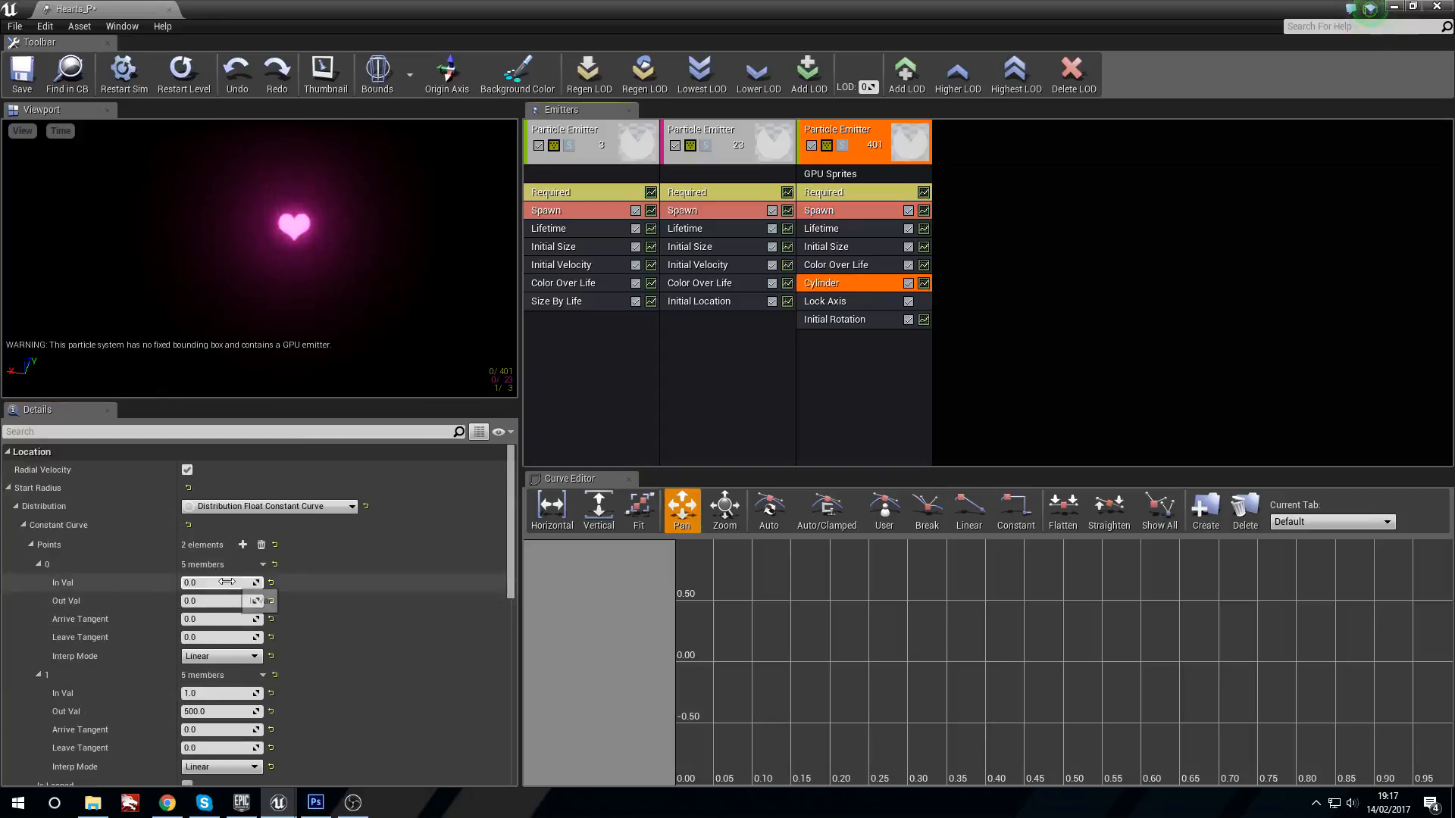
{"action": "left_click", "coordinate": [232, 712]}
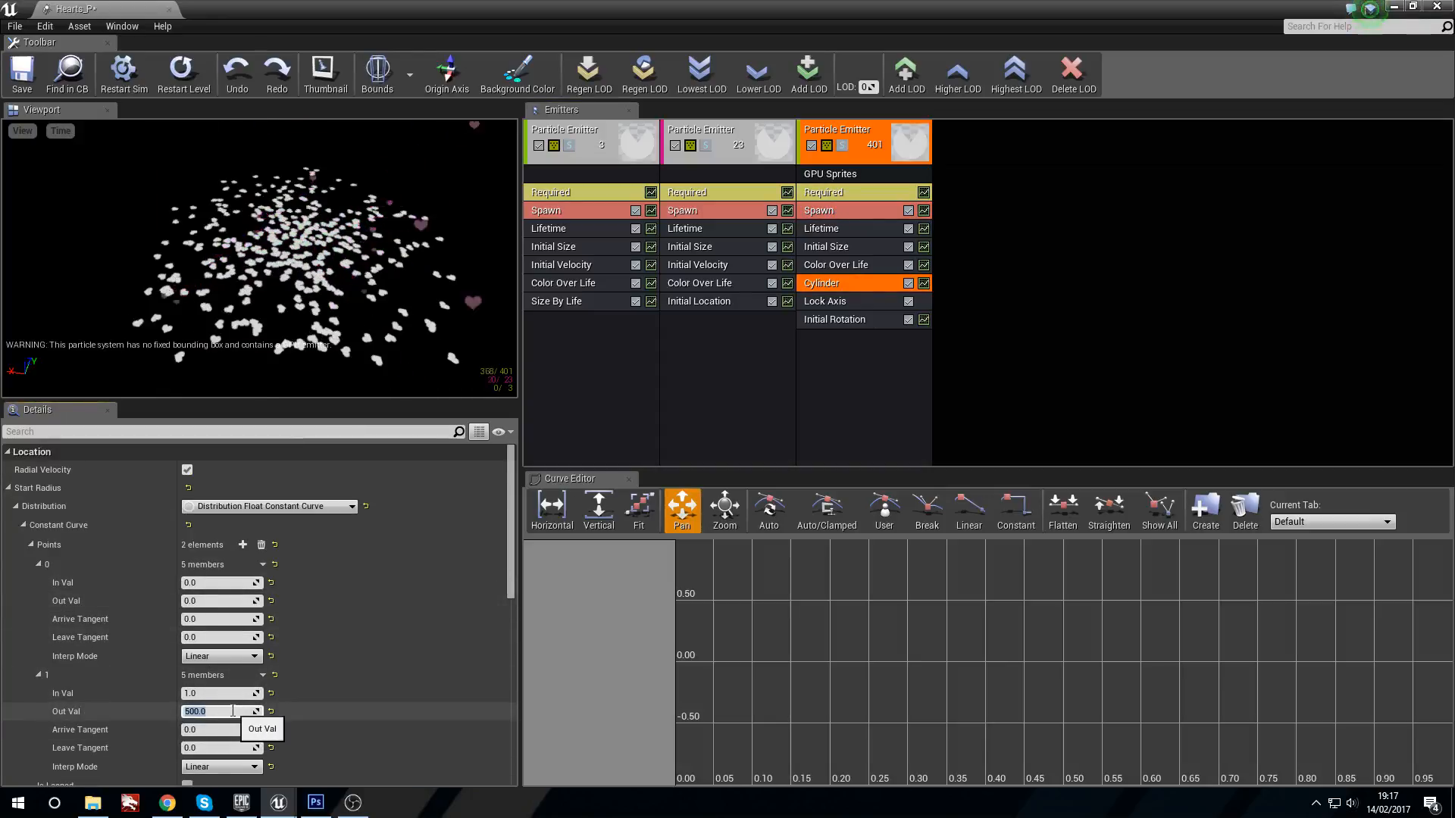
{"action": "type", "text": "1000"}
{"action": "key", "text": "Return"}
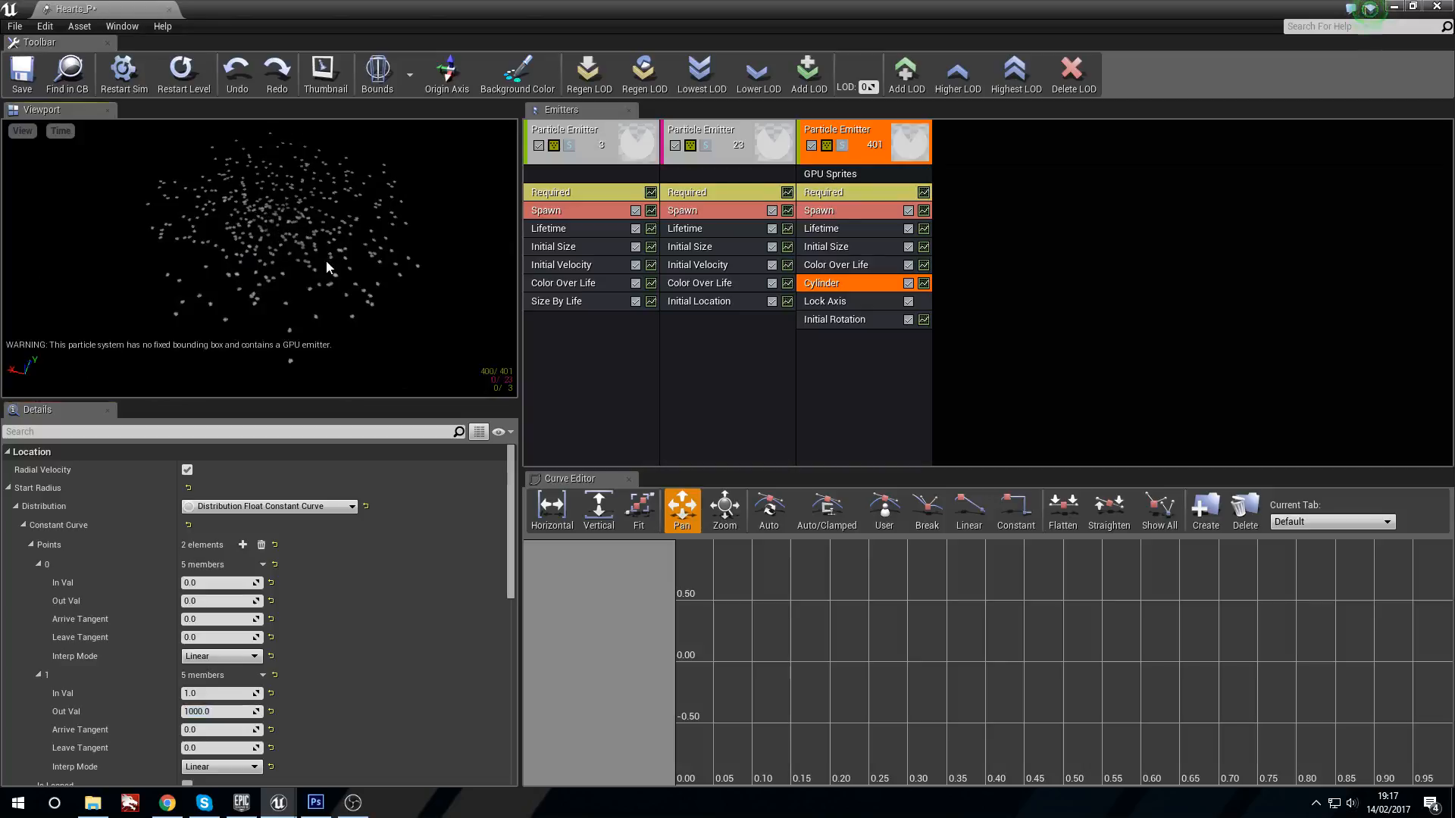
{"action": "left_click", "coordinate": [847, 321]}
{"action": "left_click", "coordinate": [841, 241]}
{"action": "left_click", "coordinate": [842, 232]}
{"action": "left_click", "coordinate": [857, 265]}
{"action": "left_click", "coordinate": [844, 230]}
Set the third emitter's Spawn Rate curve to an Out Val of 400 at point 0 and 4000 at point 1.
{"action": "left_click", "coordinate": [837, 212]}
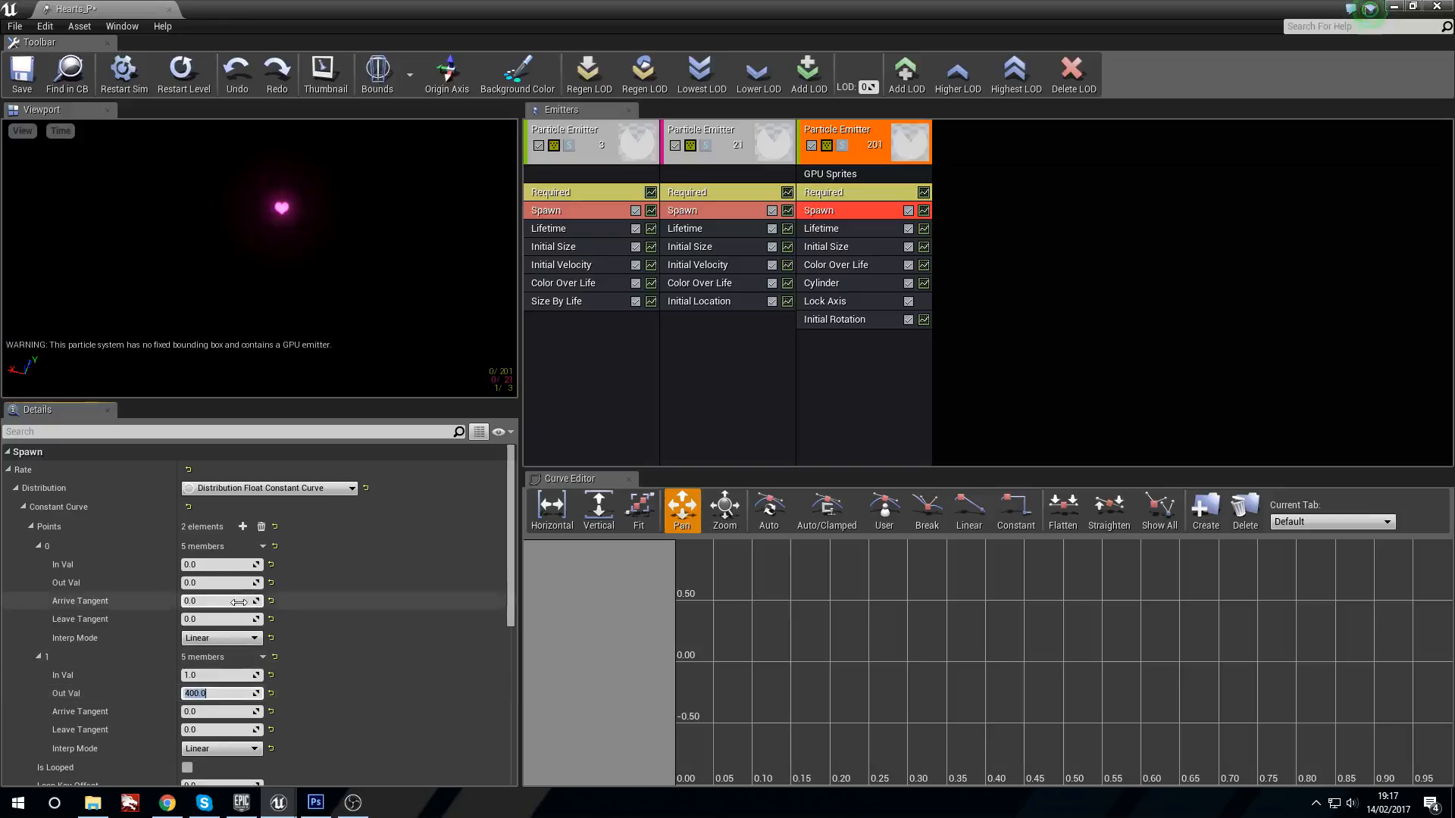
{"action": "left_click", "coordinate": [224, 579]}
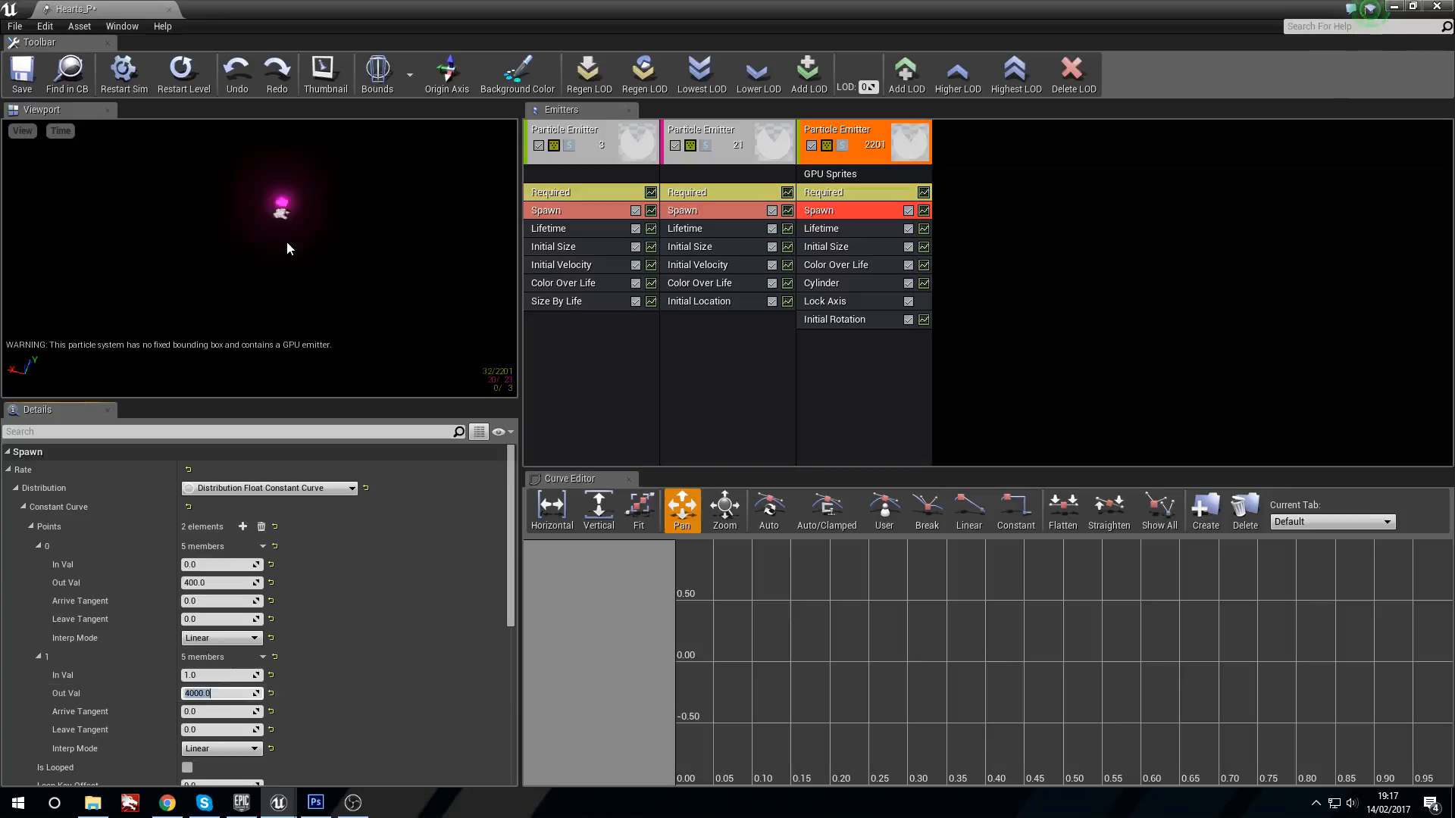
{"action": "right_click_drag", "start_coordinate": [286, 248], "coordinate": [254, 266]}
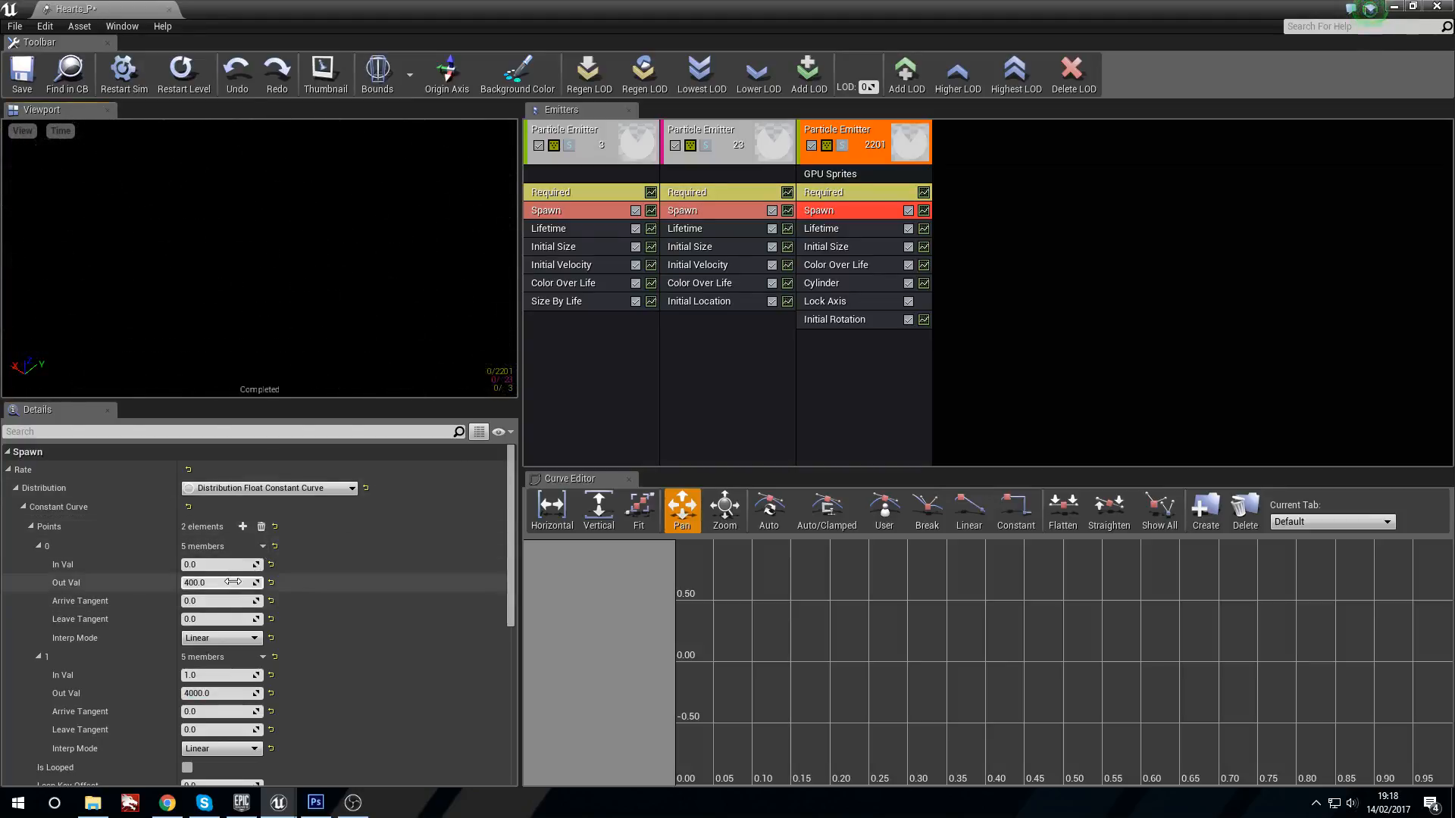
Set the third emitter's Spawn Rate curve to an Out Val of 200 at point 0 and 2000 at point 1.
{"action": "type", "text": "200"}
{"action": "key", "text": "Return"}
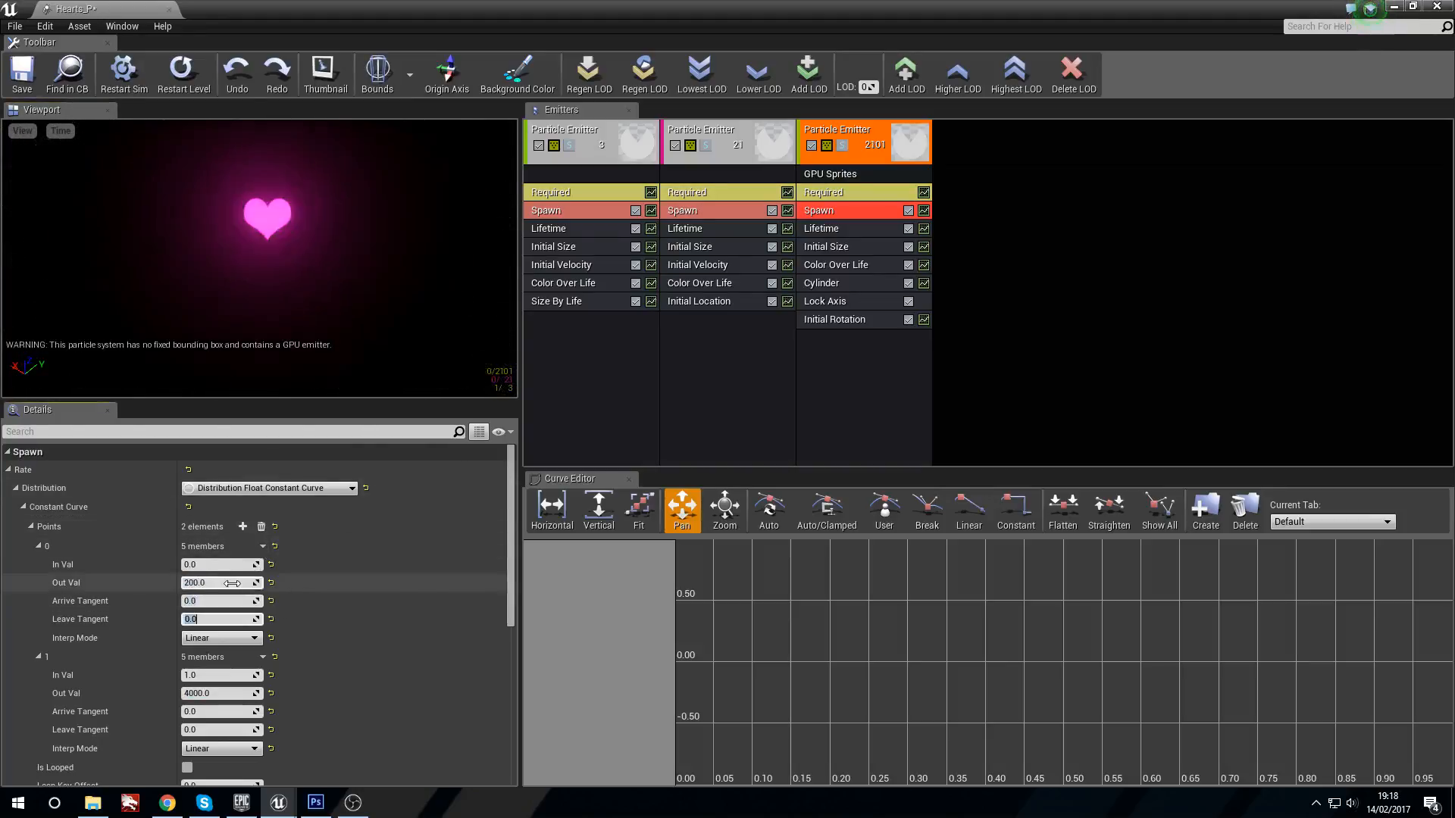
{"action": "type", "text": "2000"}
{"action": "key", "text": "Return"}
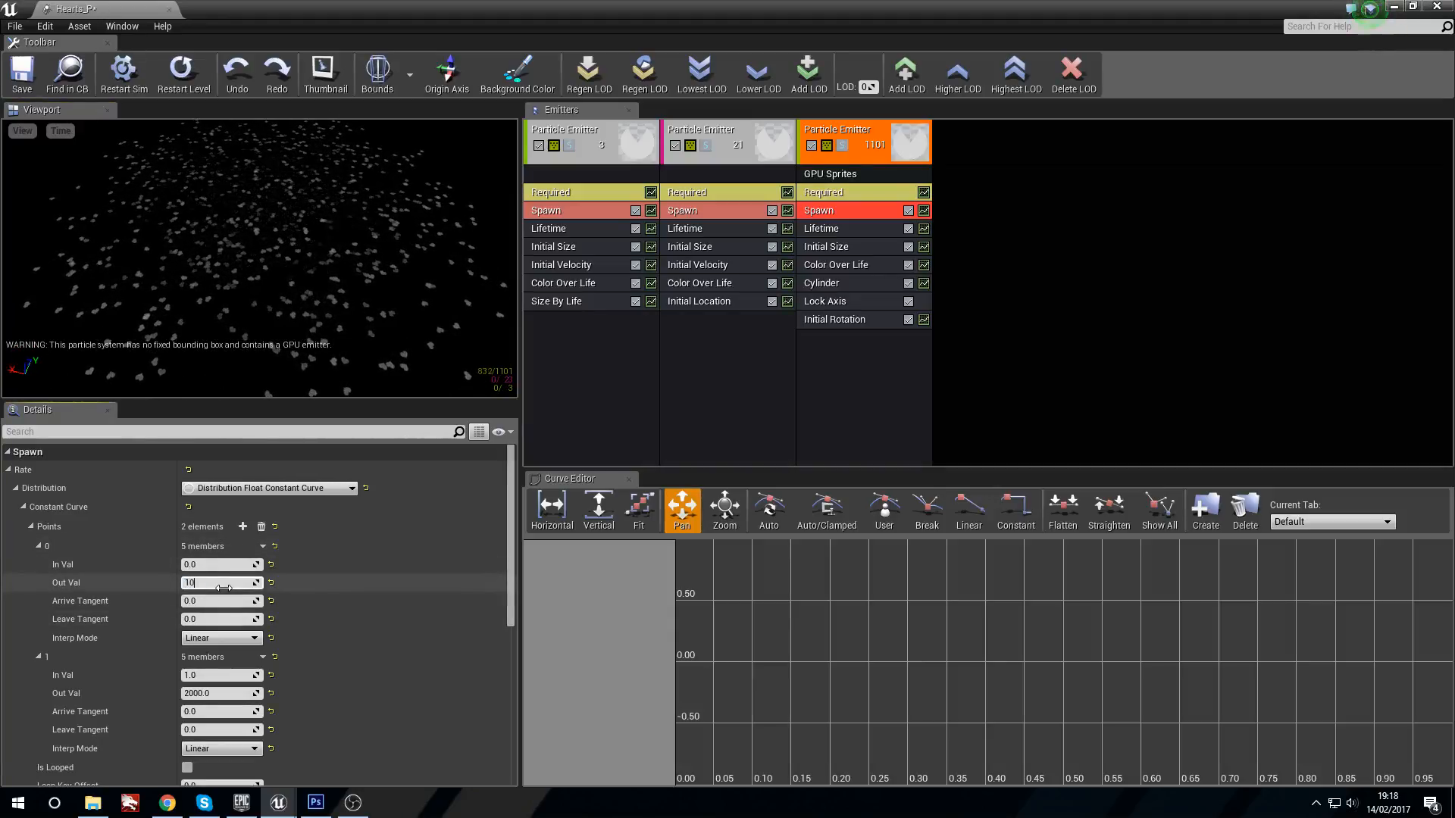
Apply the saved pink theme color to point 0 of the third emitter's Color Over Life curve.
{"action": "left_click", "coordinate": [812, 266]}
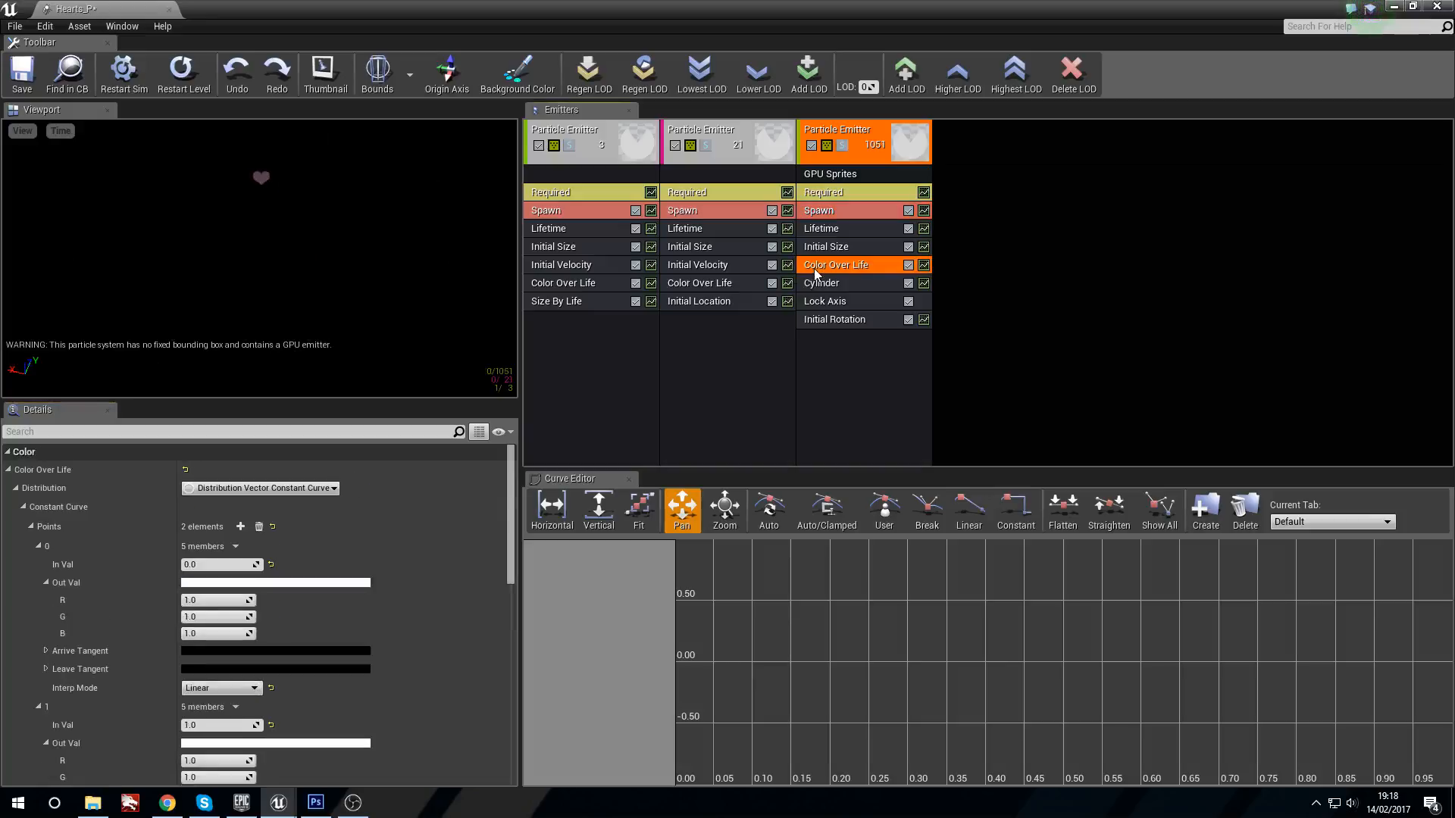
{"action": "left_click", "coordinate": [288, 583]}
{"action": "left_click", "coordinate": [482, 417]}
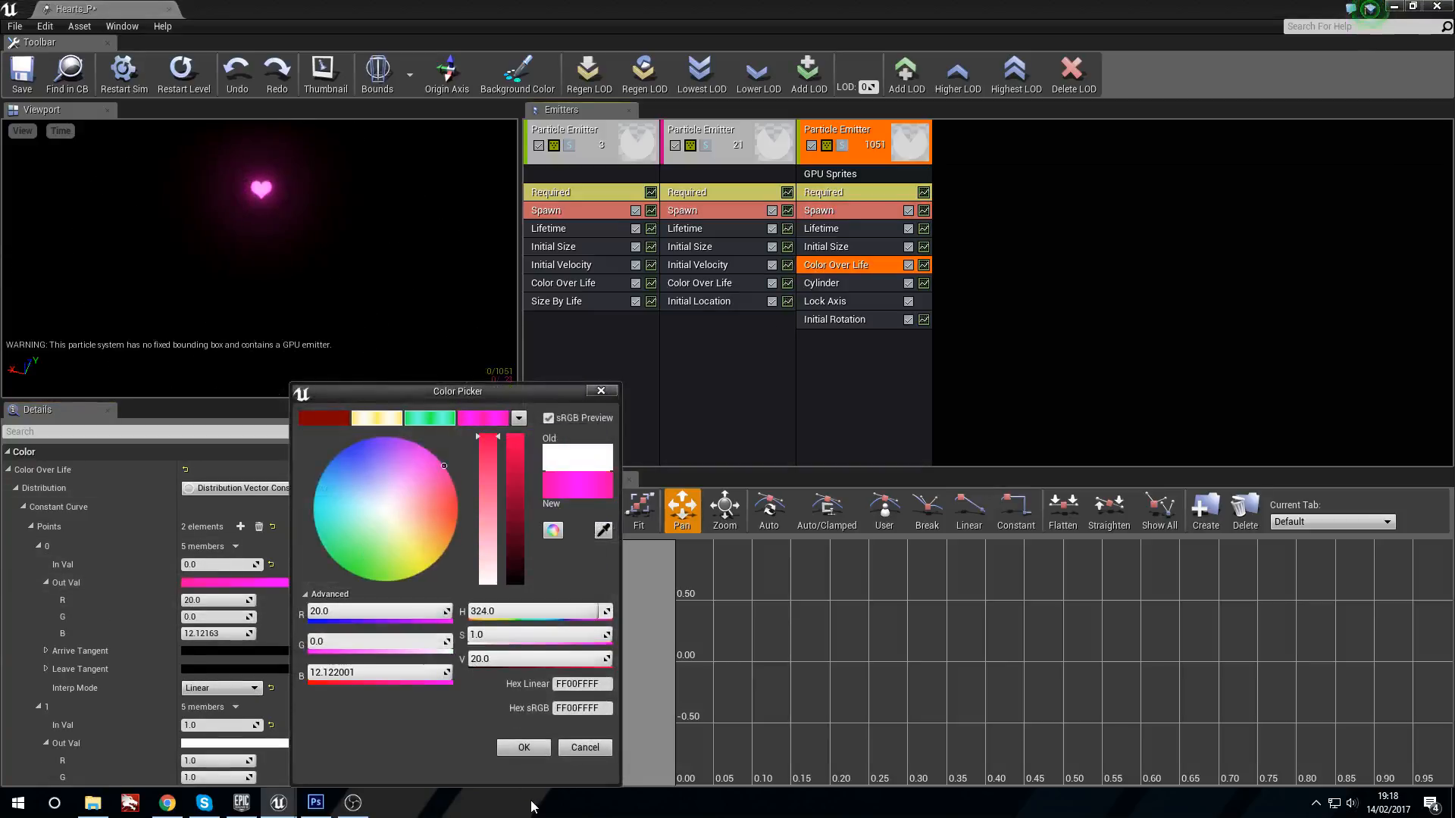
{"action": "left_click", "coordinate": [523, 747]}
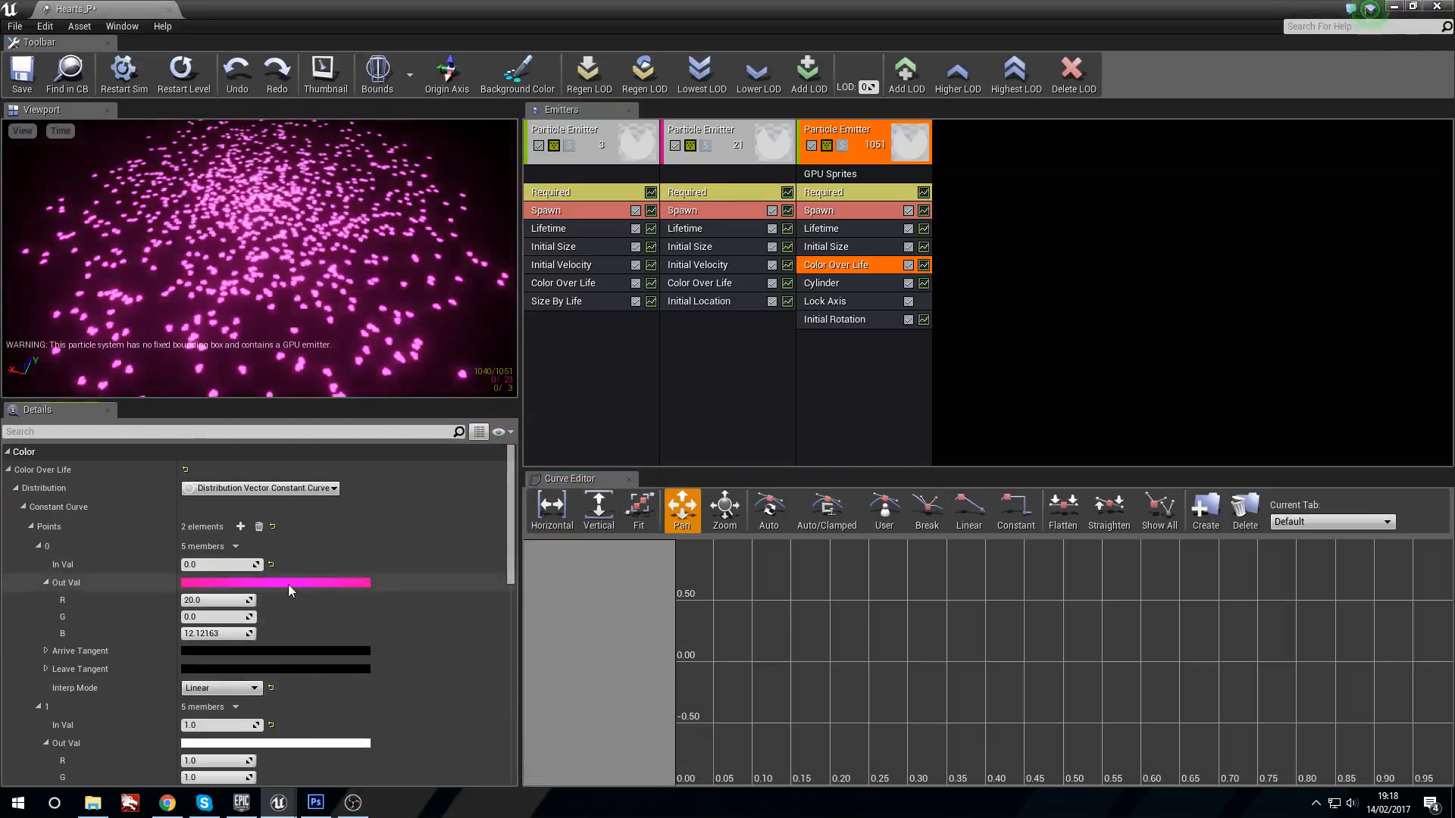
Lower the brightness of the third emitter's pink point 0 color to a Value of 5 in Color Over Life.
{"action": "left_click", "coordinate": [329, 581]}
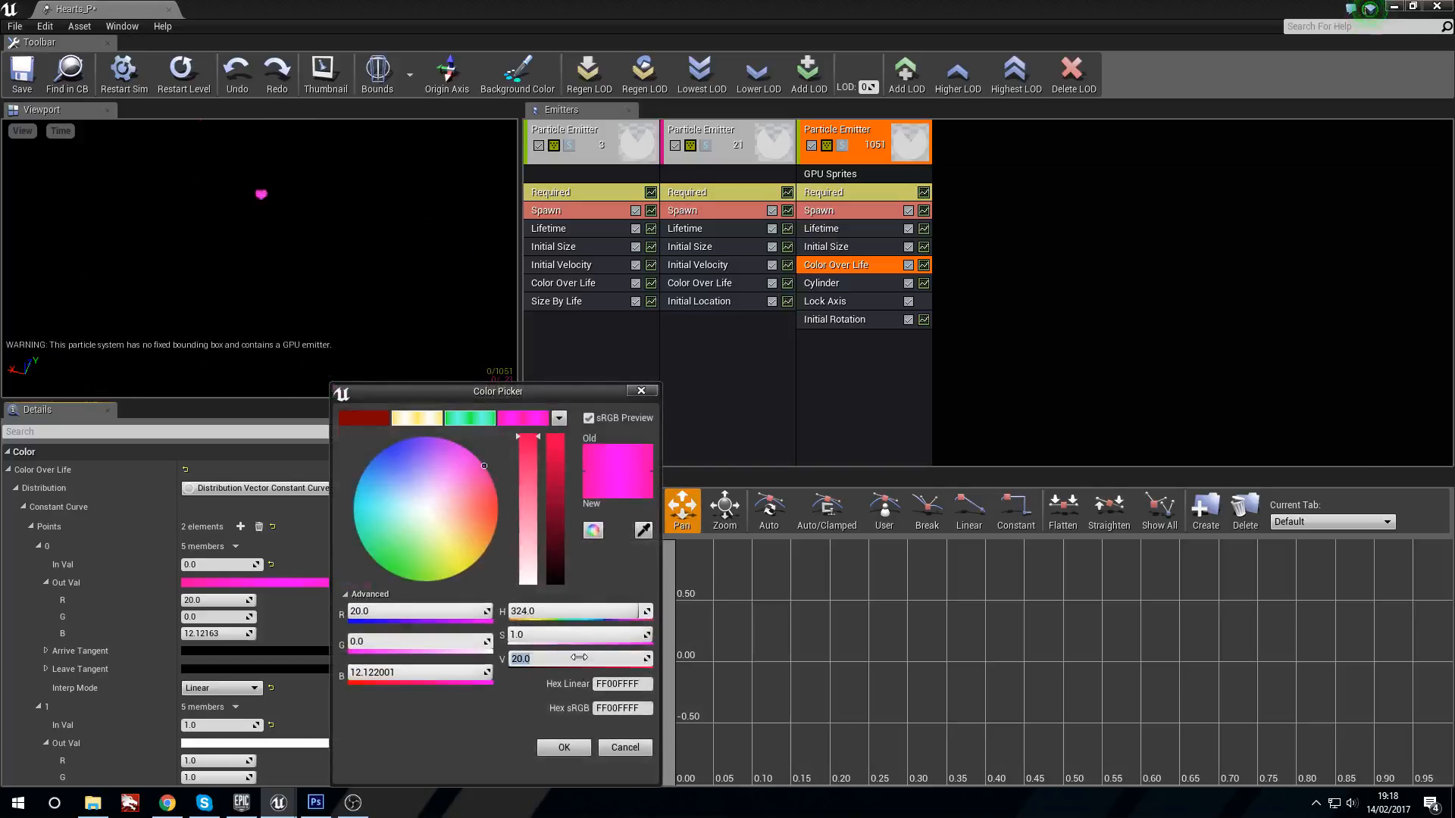
{"action": "type", "text": "5"}
{"action": "key", "text": "Return"}
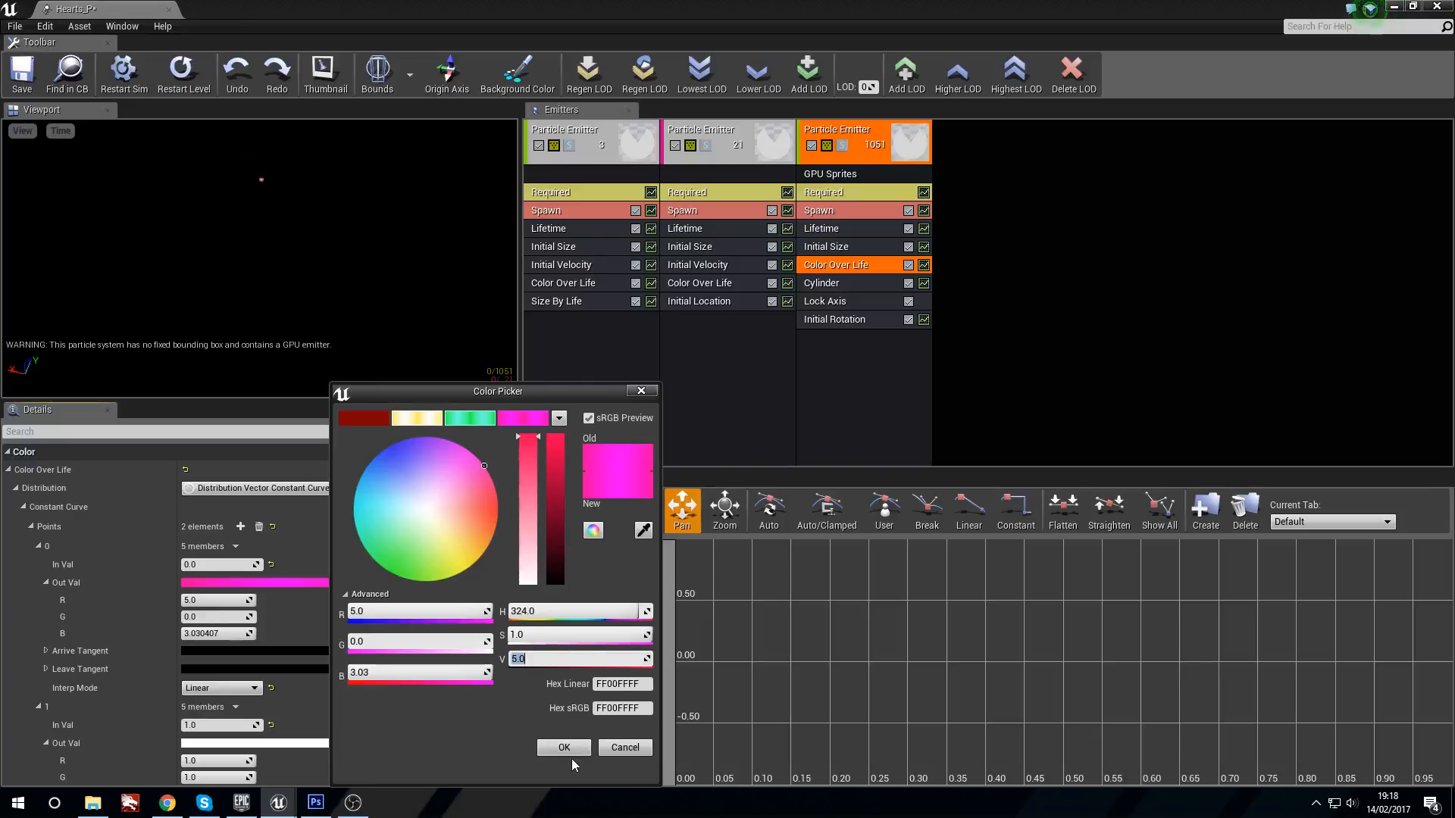
{"action": "scroll", "coordinate": [240, 310], "scroll_direction": "up", "scroll_amount": 6}
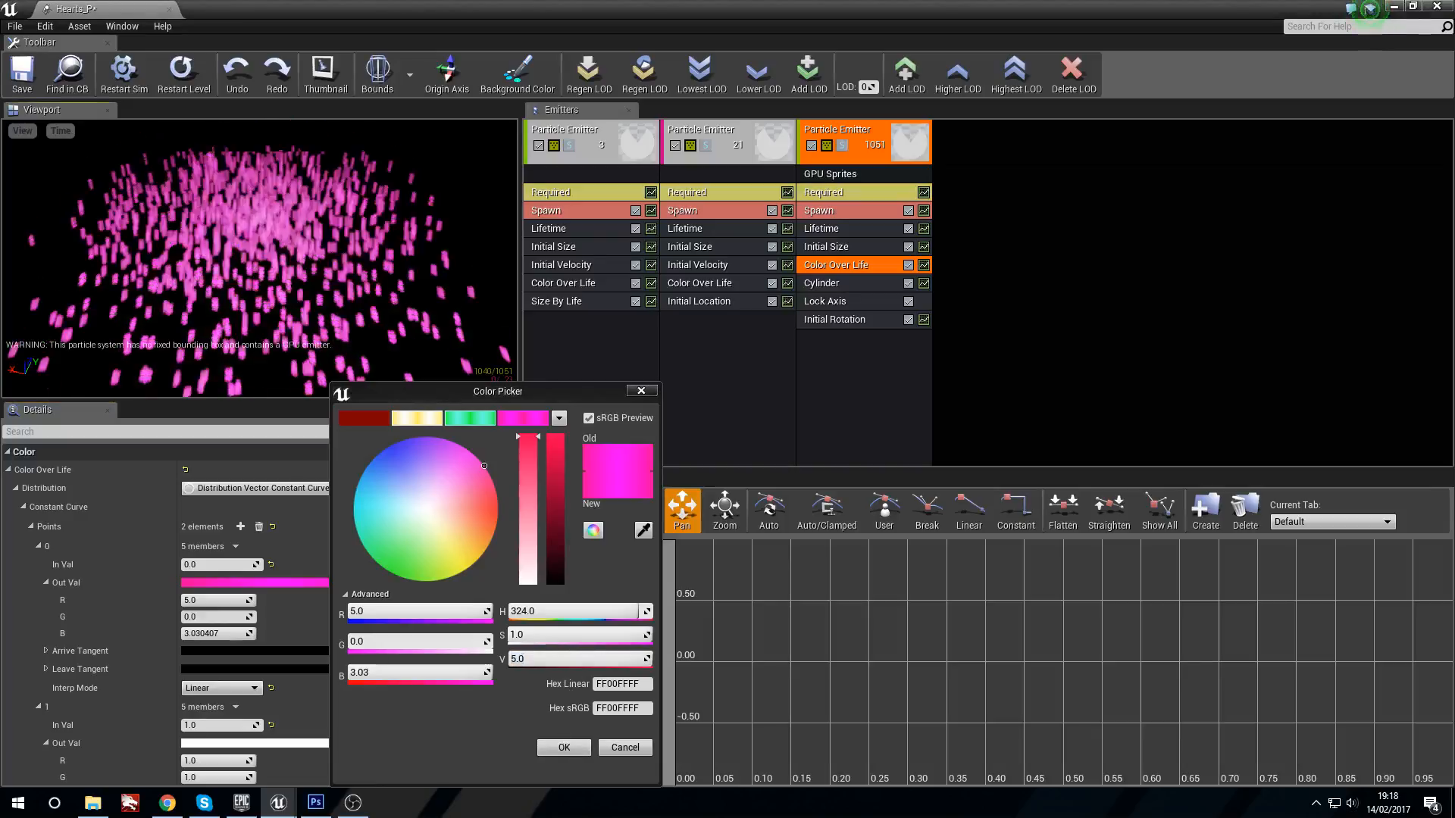
{"action": "left_click_drag", "start_coordinate": [240, 309], "coordinate": [277, 277]}
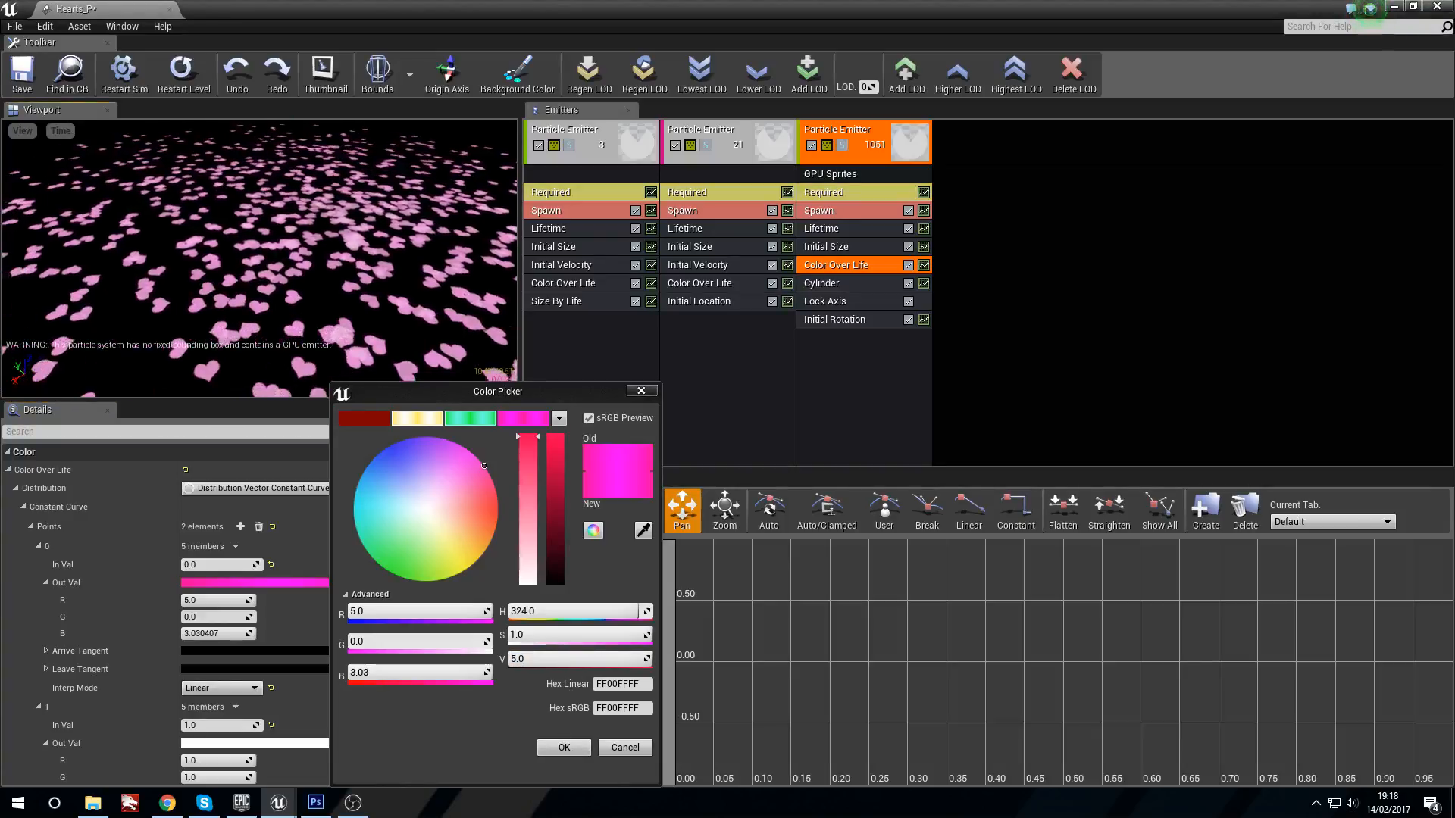
{"action": "left_click", "coordinate": [573, 753]}
Duplicate the third particle emitter, the one with pink GPU sprite hearts.
{"action": "left_click", "coordinate": [853, 184]}
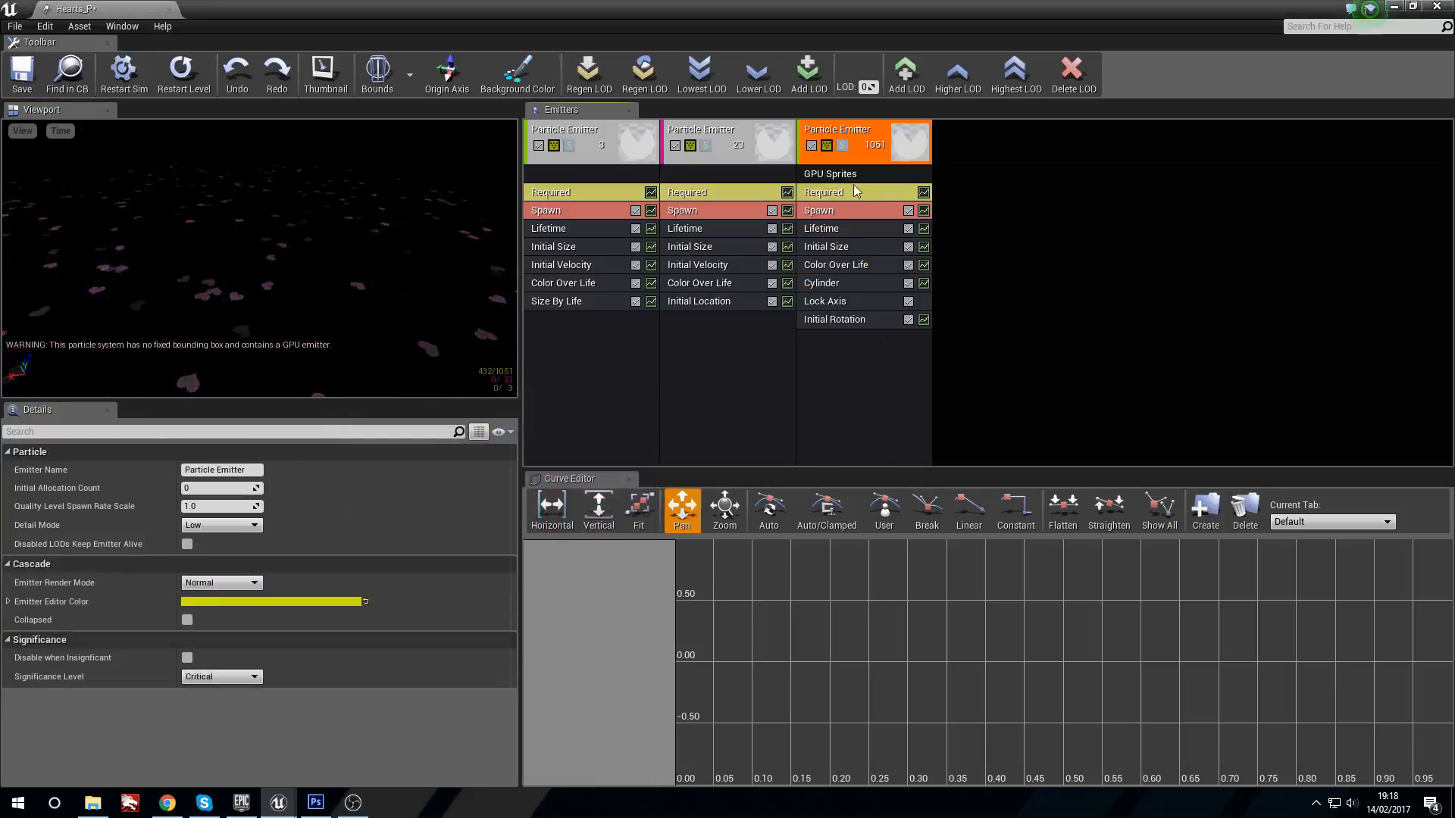
{"action": "right_click", "coordinate": [877, 156]}
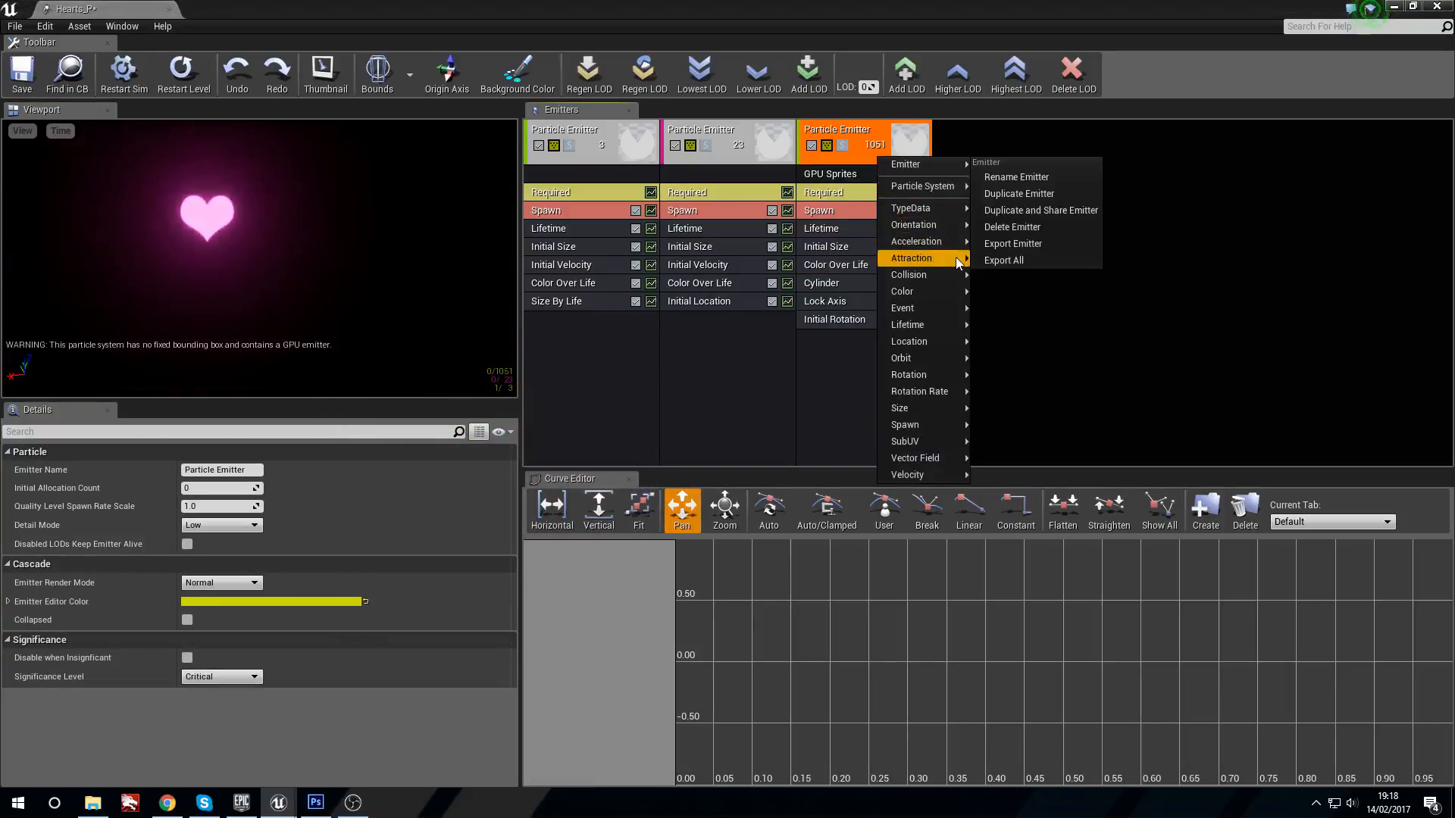
{"action": "mouse_move", "coordinate": [920, 166]}
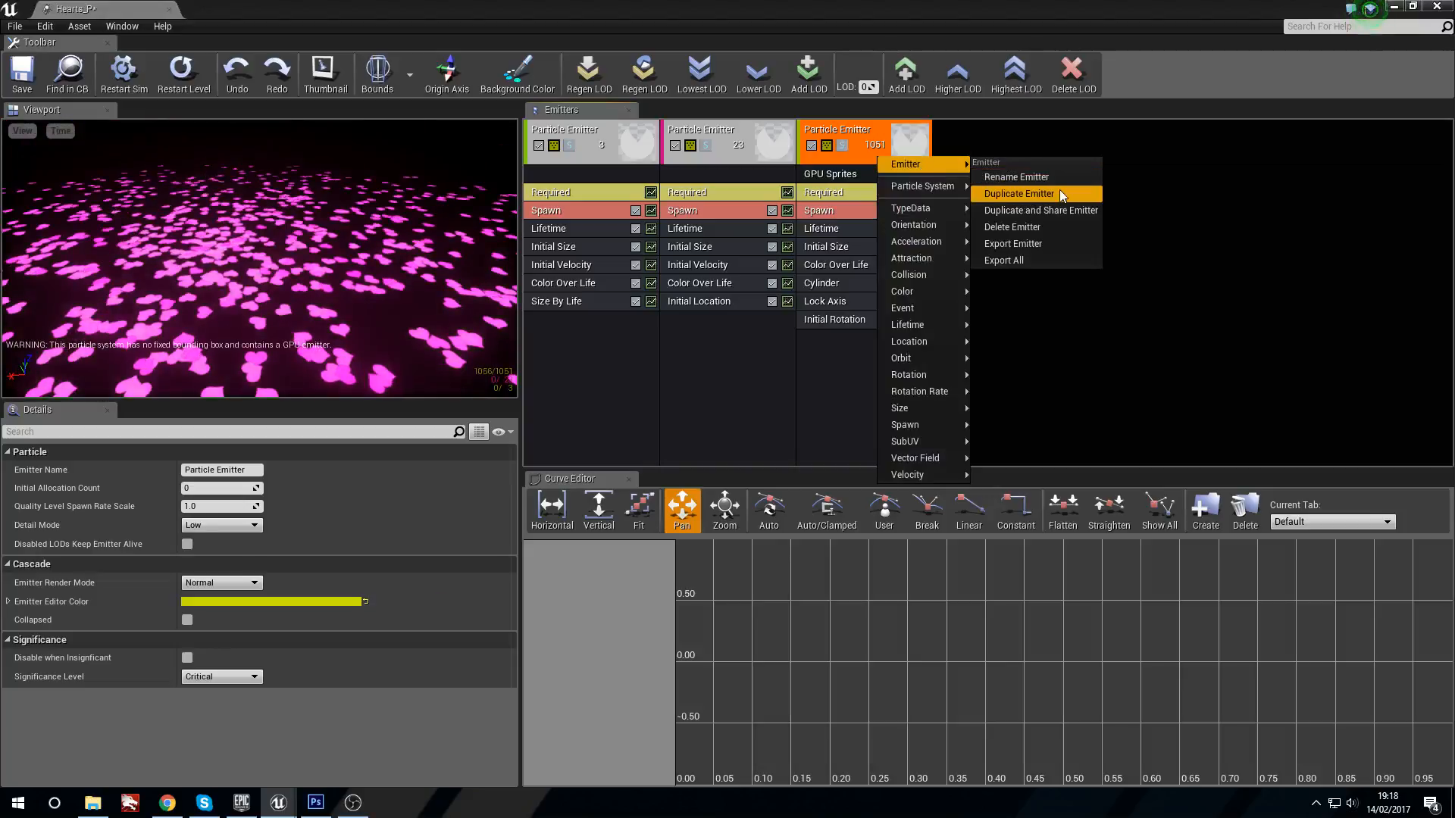
{"action": "left_click", "coordinate": [1038, 194]}
{"action": "left_click", "coordinate": [1008, 369]}
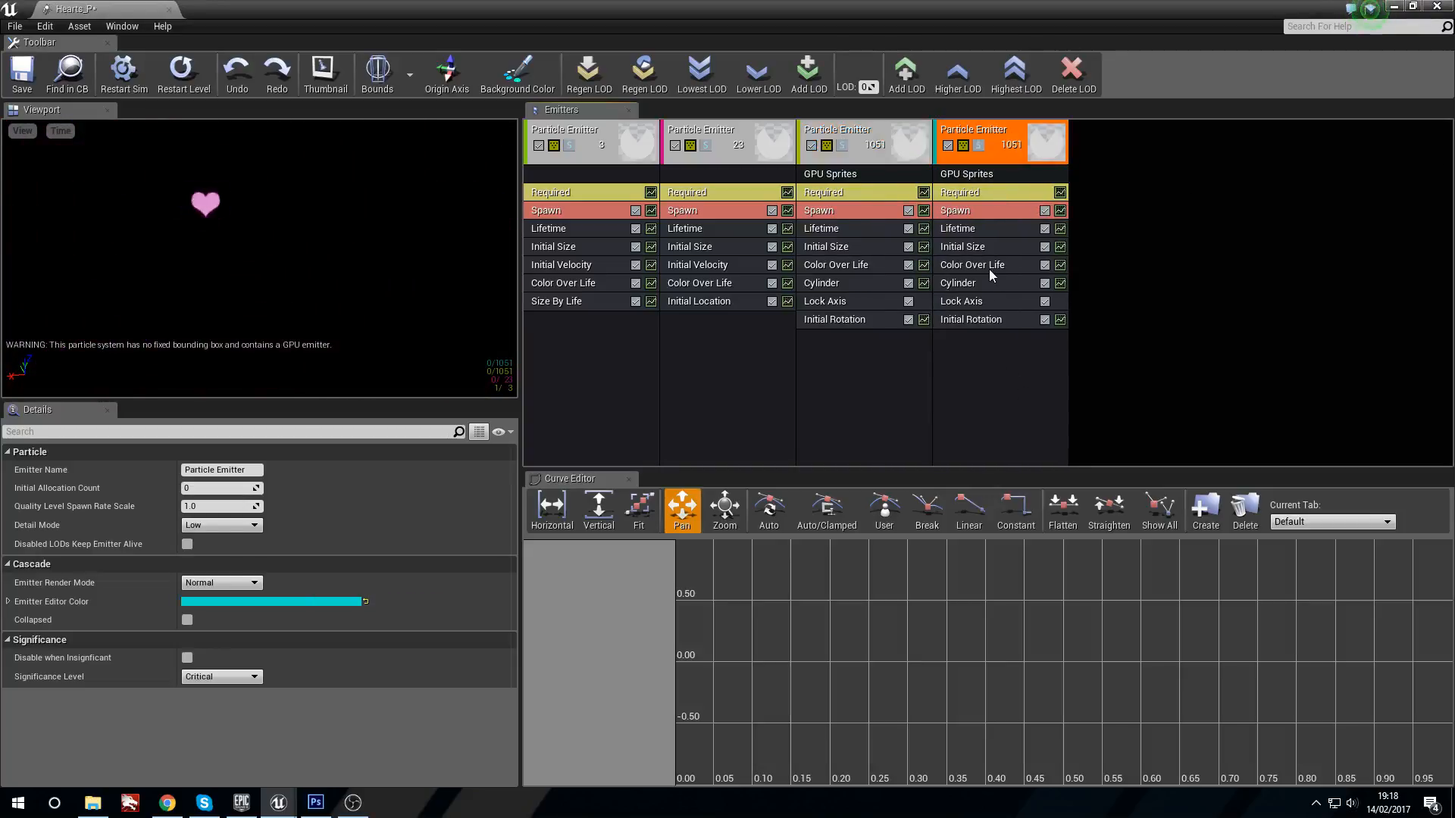
Change the fourth emitter's Color Over Life point 0 to a lighter pink with hue 308, saturation about 0.915 and value 5.
{"action": "left_click", "coordinate": [989, 266]}
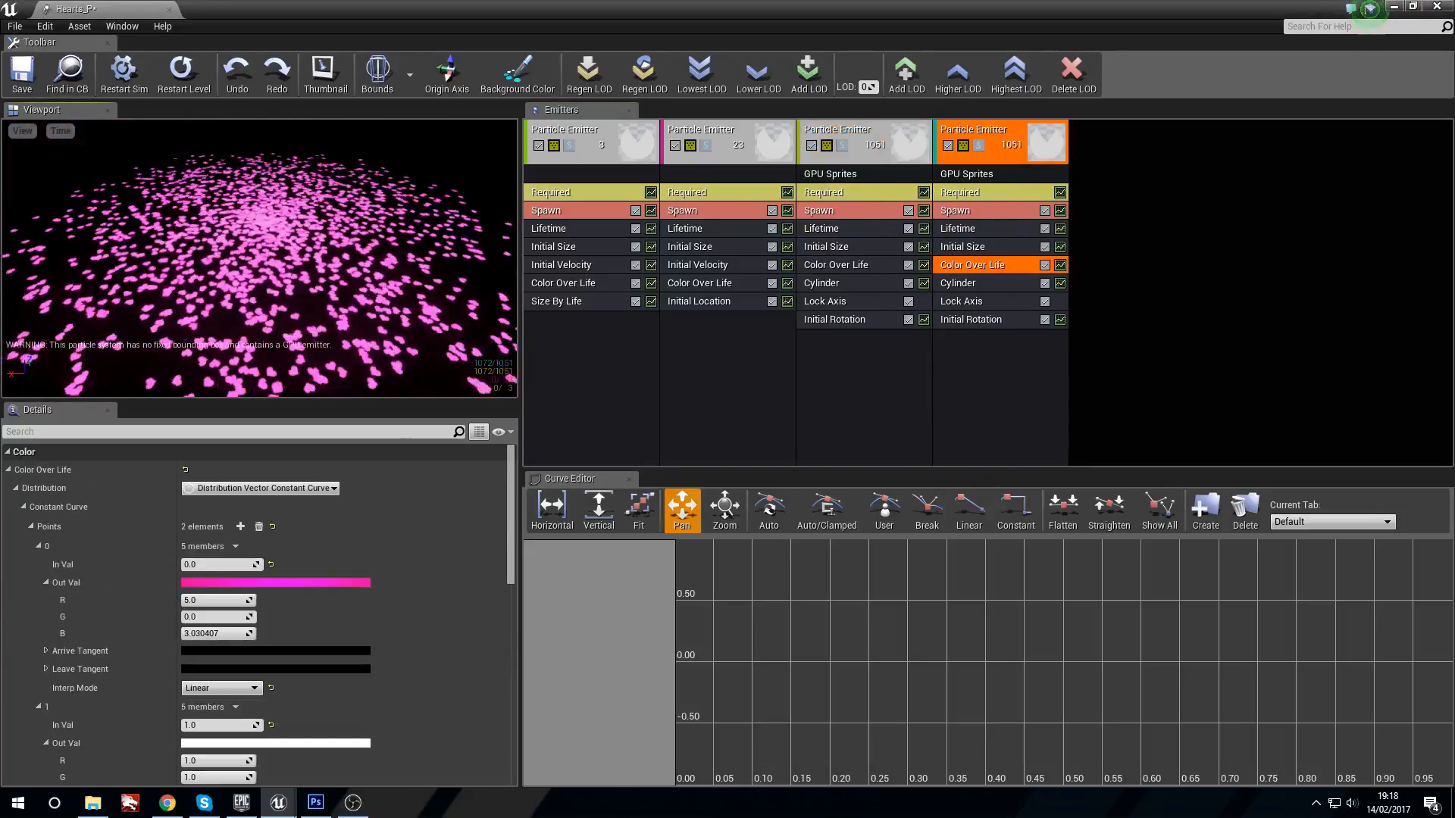
{"action": "left_click", "coordinate": [294, 583]}
{"action": "mouse_move", "coordinate": [447, 466]}
{"action": "left_mouse_down"}
{"action": "mouse_move", "coordinate": [424, 478]}
{"action": "mouse_move", "coordinate": [492, 466]}
{"action": "left_mouse_up"}
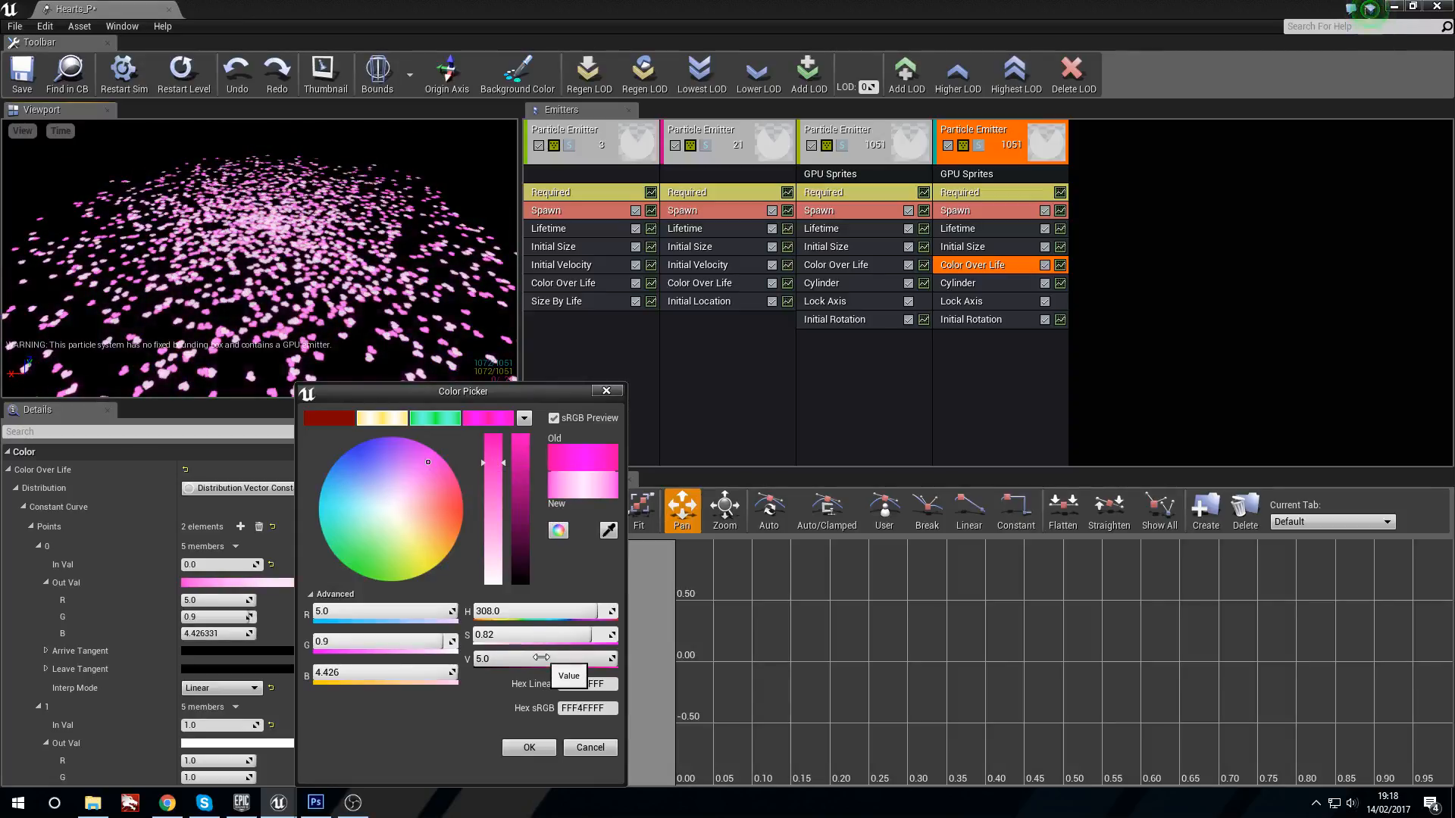
{"action": "left_click_drag", "start_coordinate": [500, 462], "coordinate": [500, 450]}
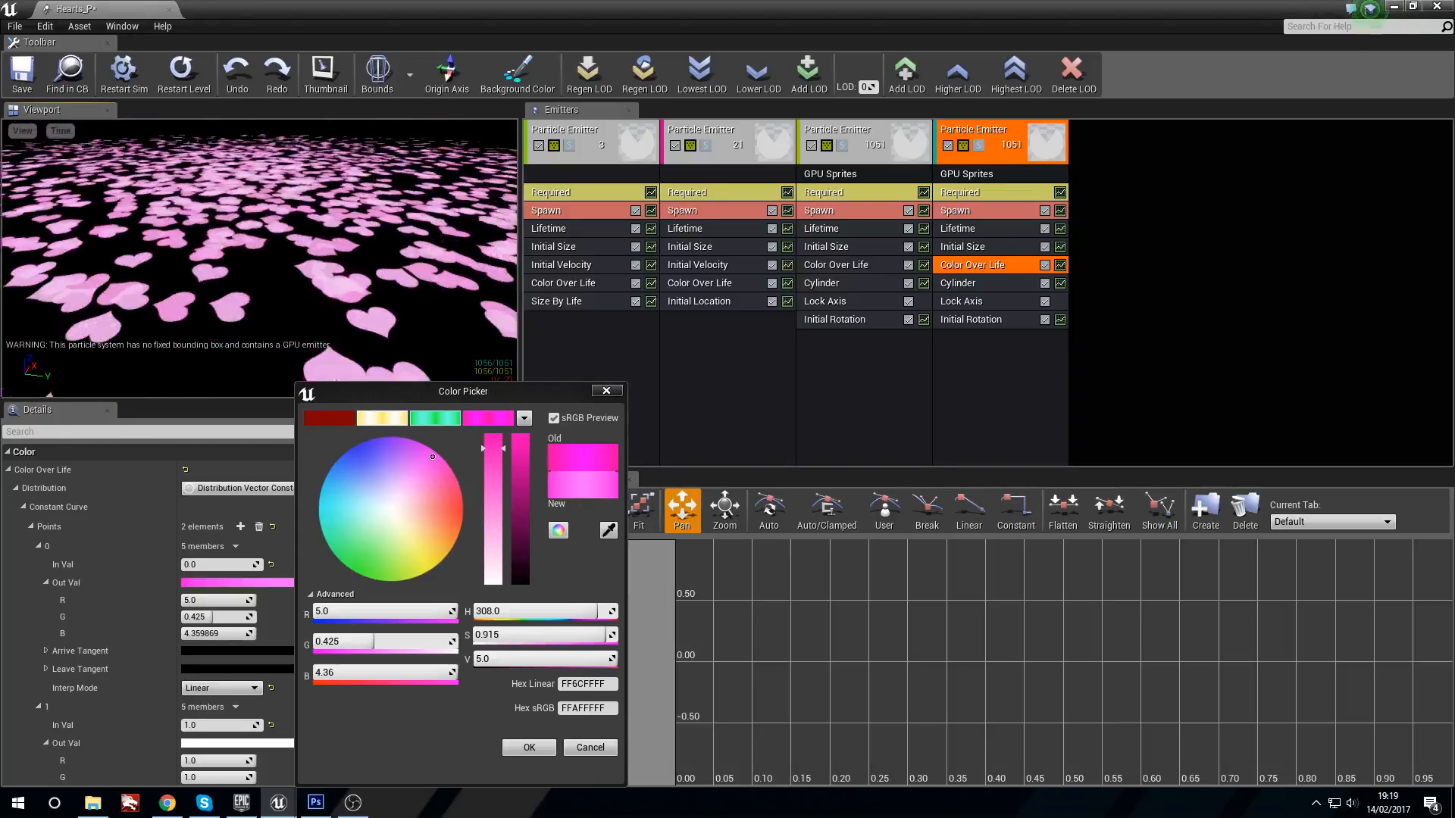
{"action": "left_click", "coordinate": [540, 749]}
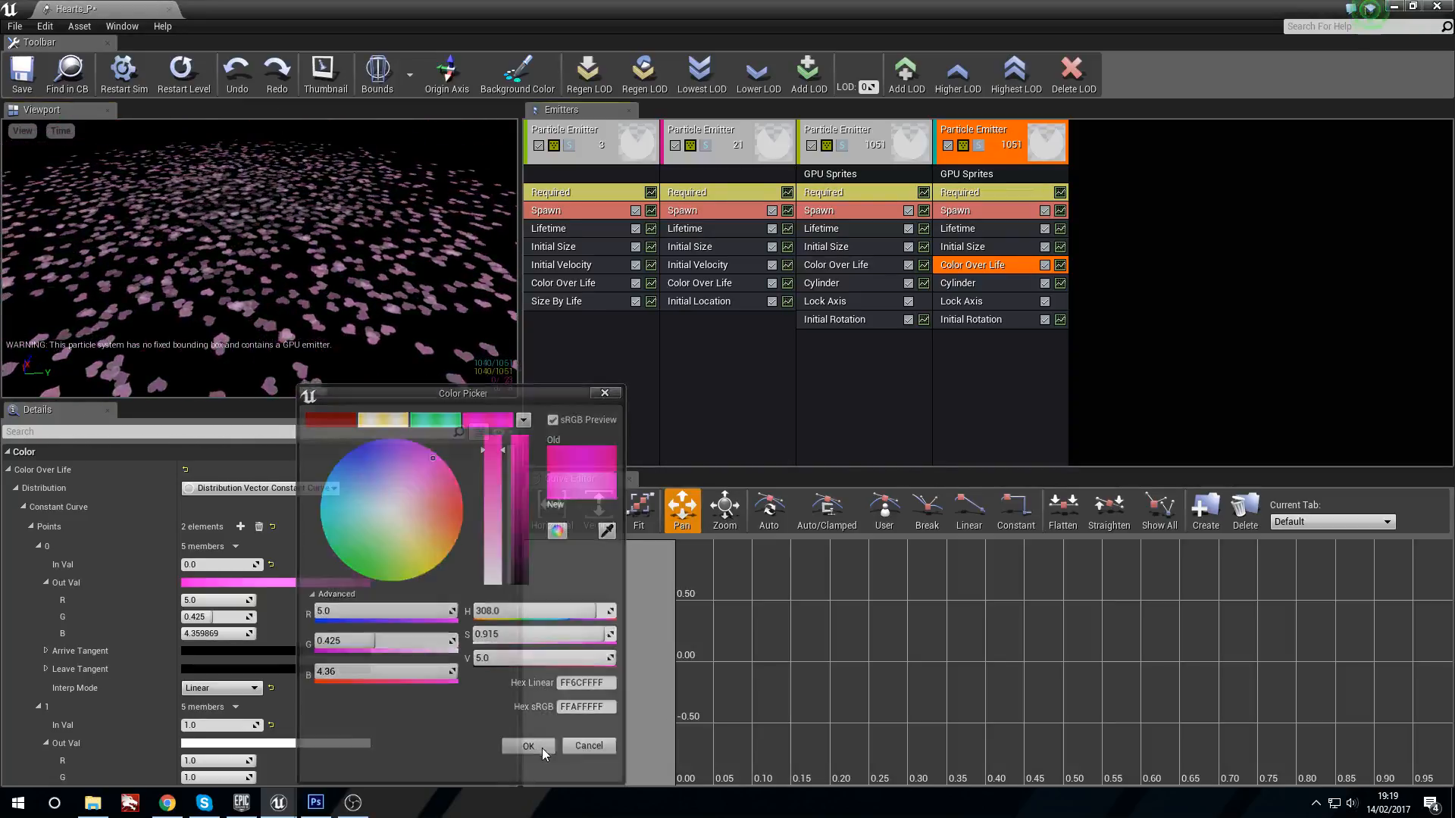
Duplicate the fourth particle emitter to add a fifth one.
{"action": "left_click", "coordinate": [985, 193]}
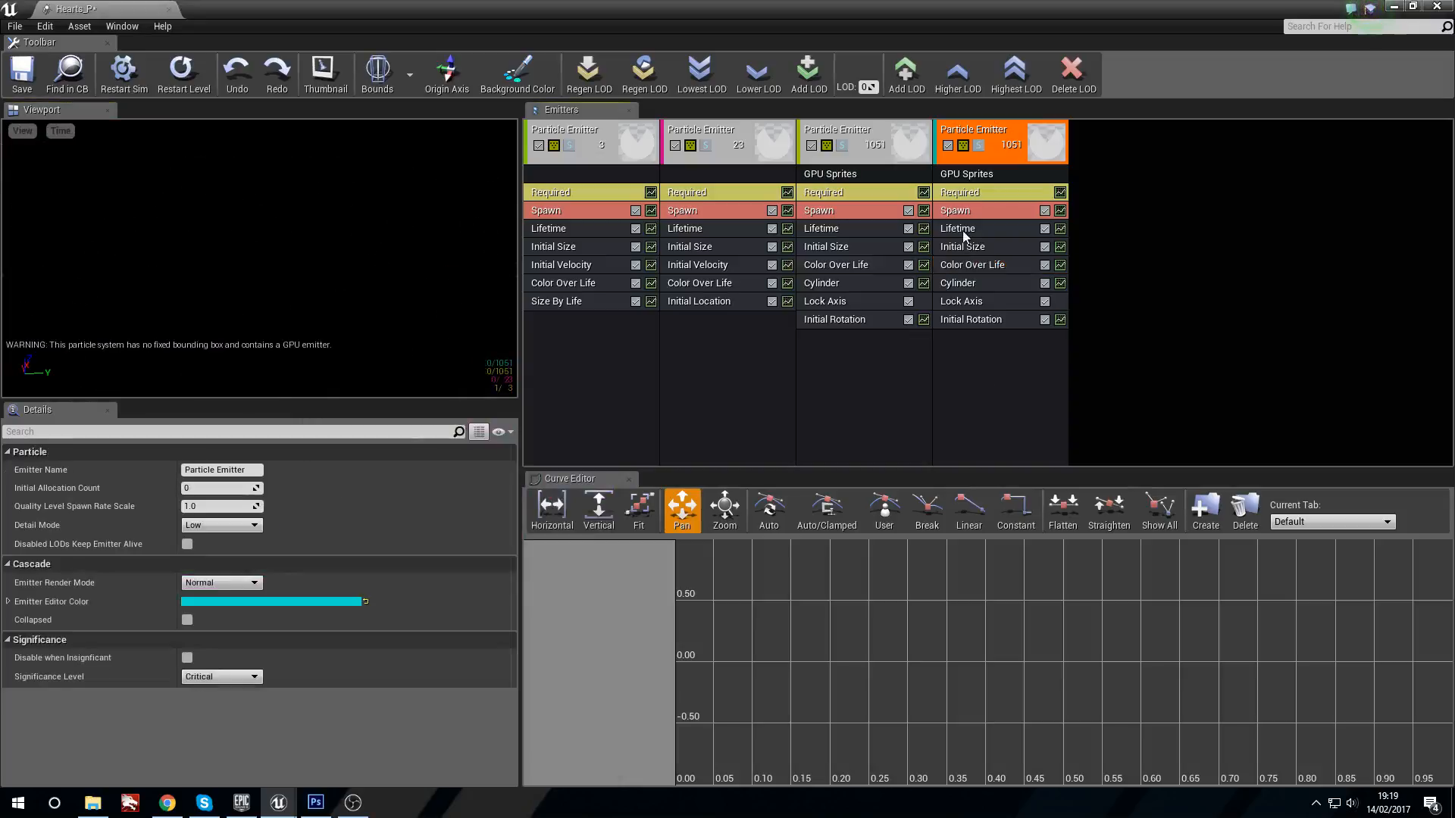
{"action": "right_click", "coordinate": [996, 194]}
{"action": "right_click", "coordinate": [1021, 165]}
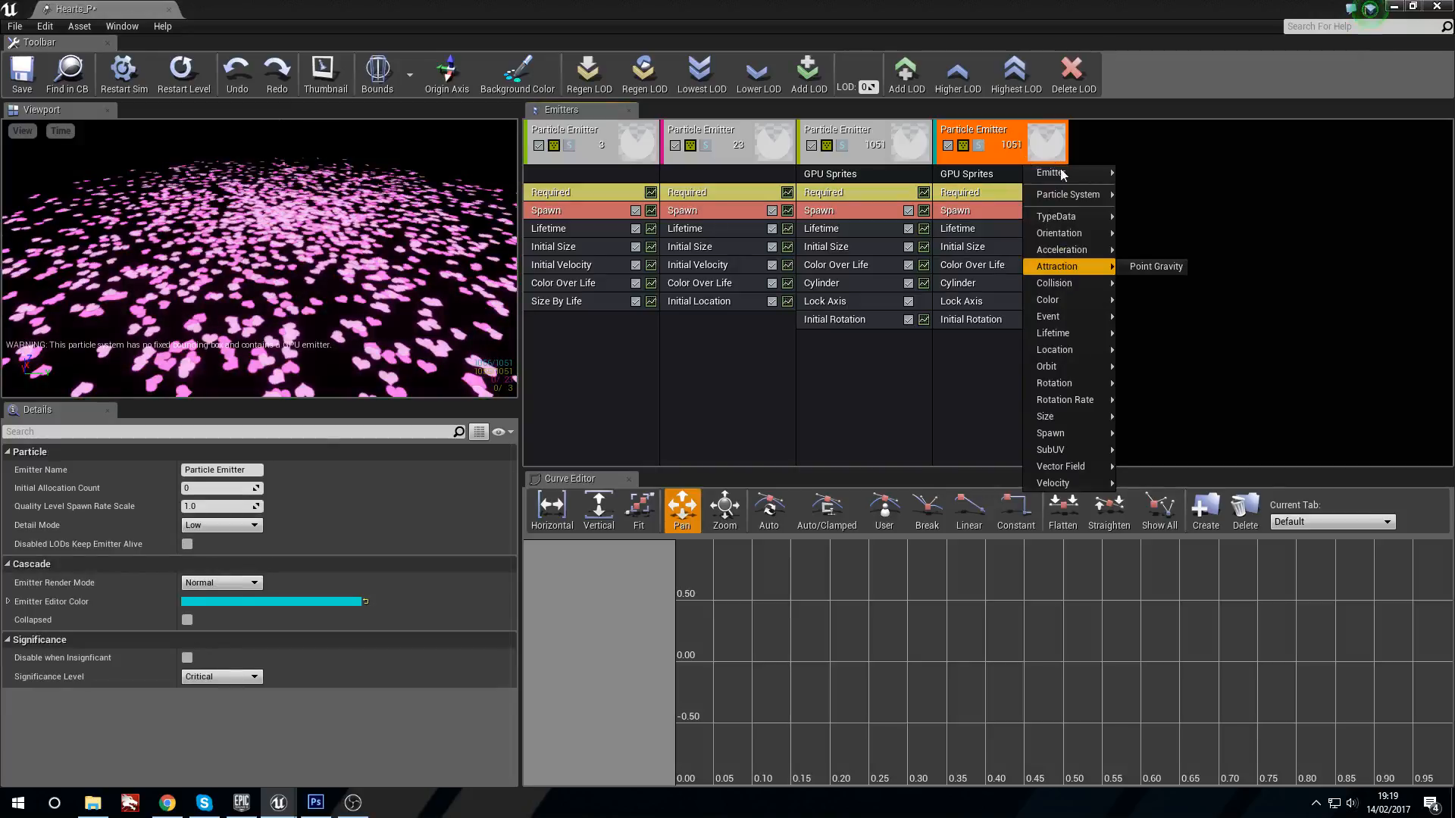
{"action": "mouse_move", "coordinate": [1078, 180]}
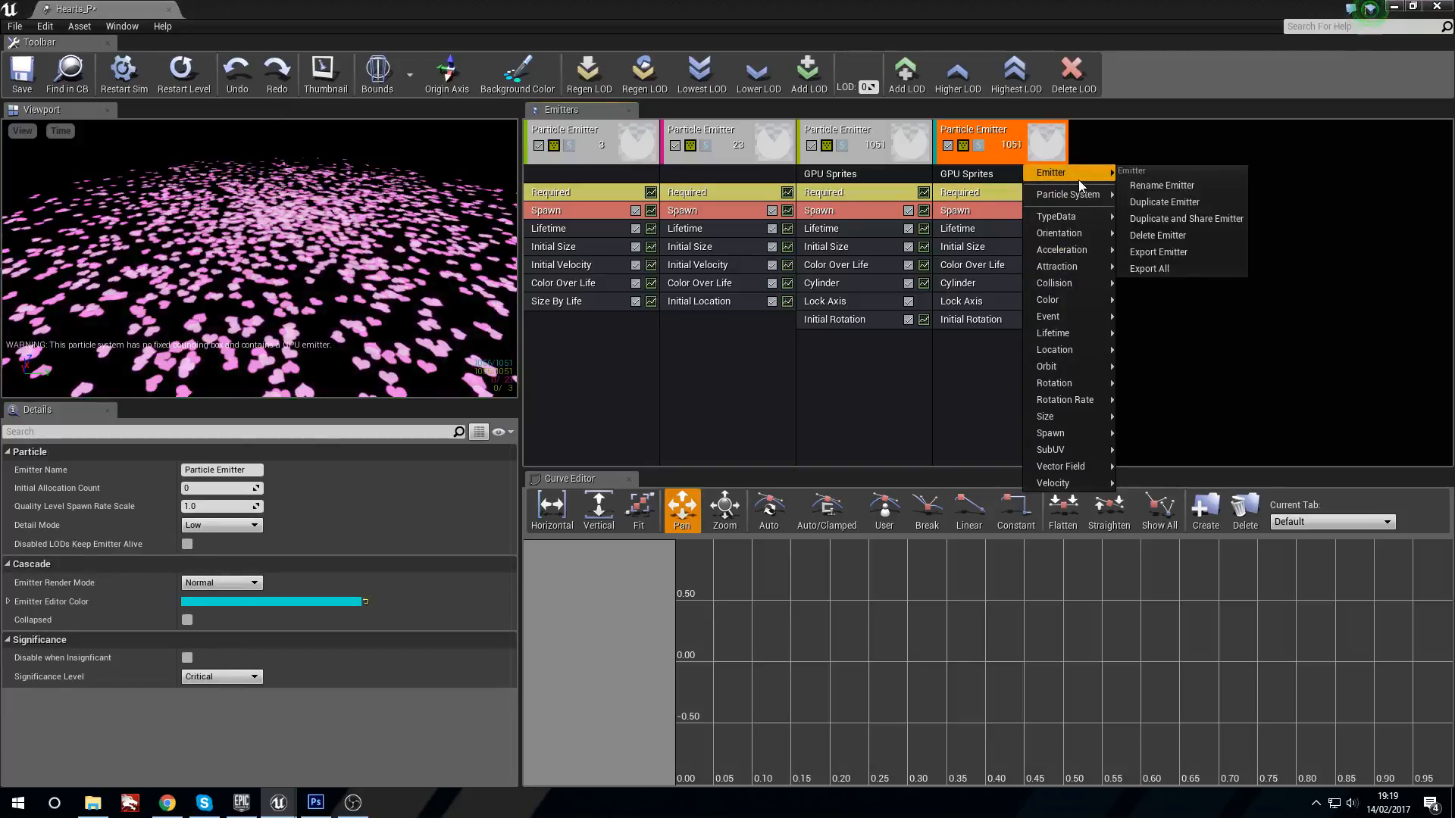
{"action": "left_click", "coordinate": [1180, 206]}
Change the fifth emitter's Color Over Life point 0 to red with hue 1, saturation 1 and value 5.
{"action": "left_click", "coordinate": [1111, 268]}
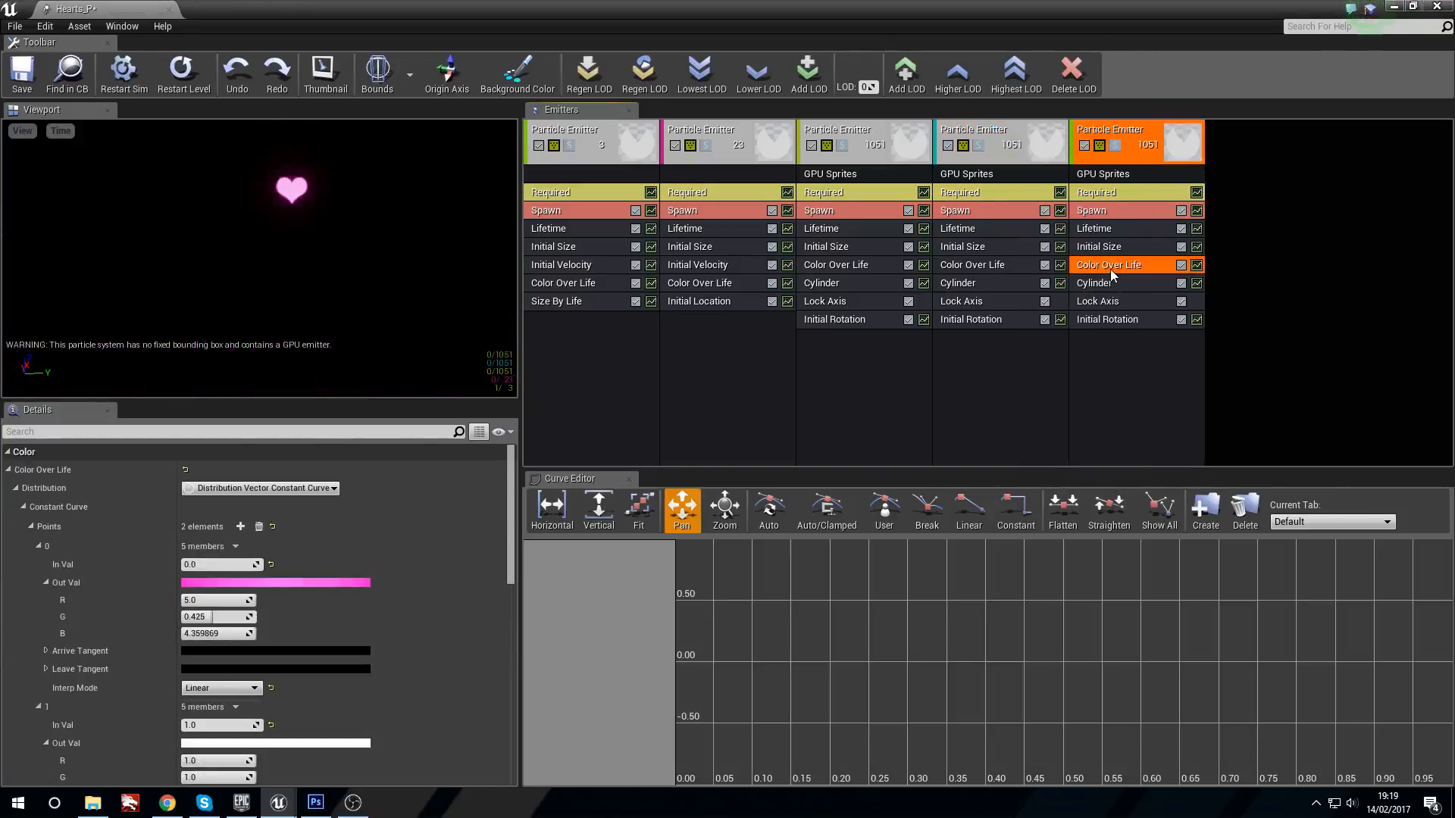
{"action": "left_click", "coordinate": [297, 583]}
{"action": "left_click_drag", "start_coordinate": [435, 457], "coordinate": [468, 510]}
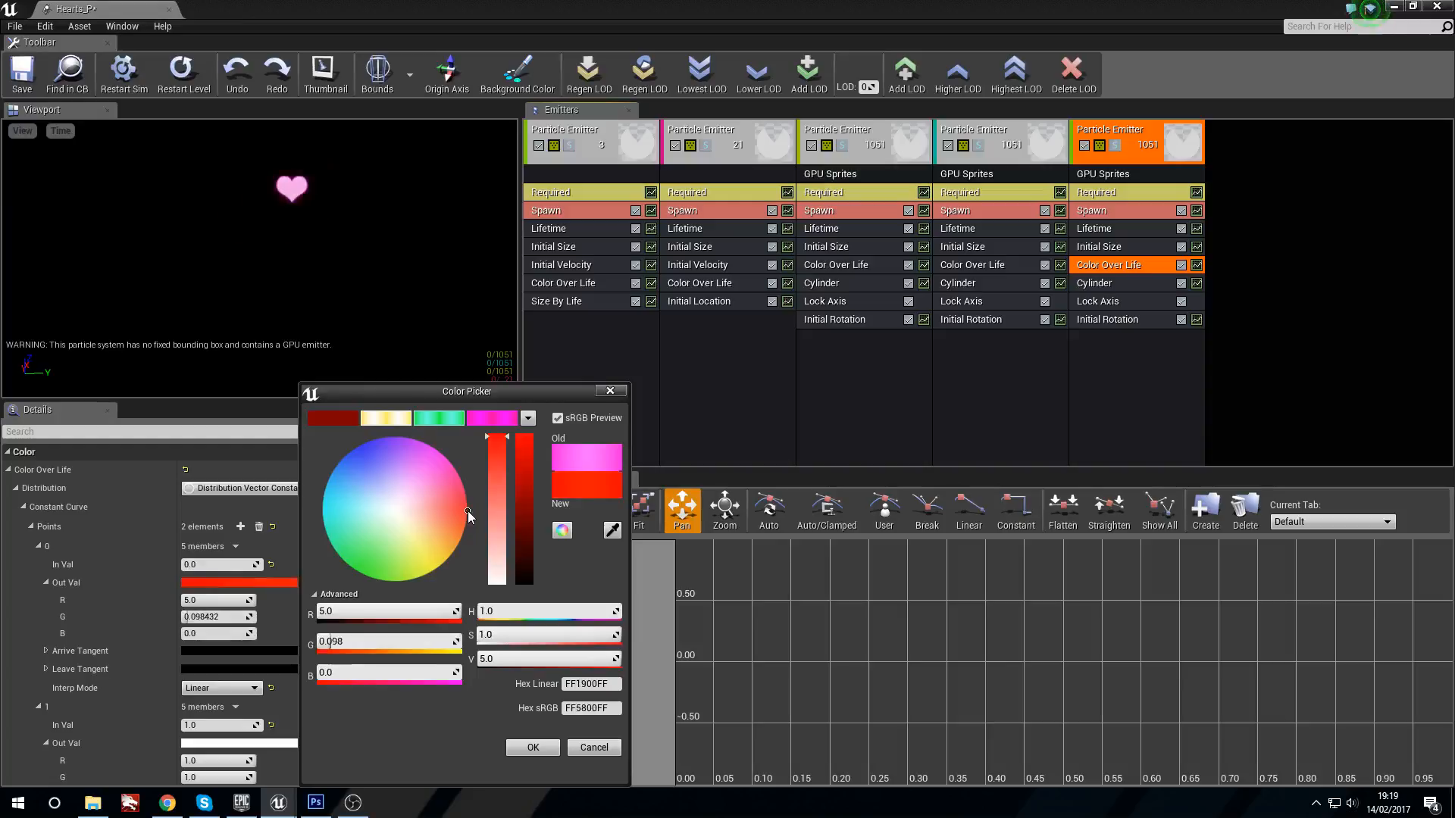
{"action": "mouse_move", "coordinate": [350, 254]}
{"action": "left_mouse_down"}
{"action": "mouse_move", "coordinate": [350, 307]}
{"action": "mouse_move", "coordinate": [351, 261]}
{"action": "left_mouse_up"}
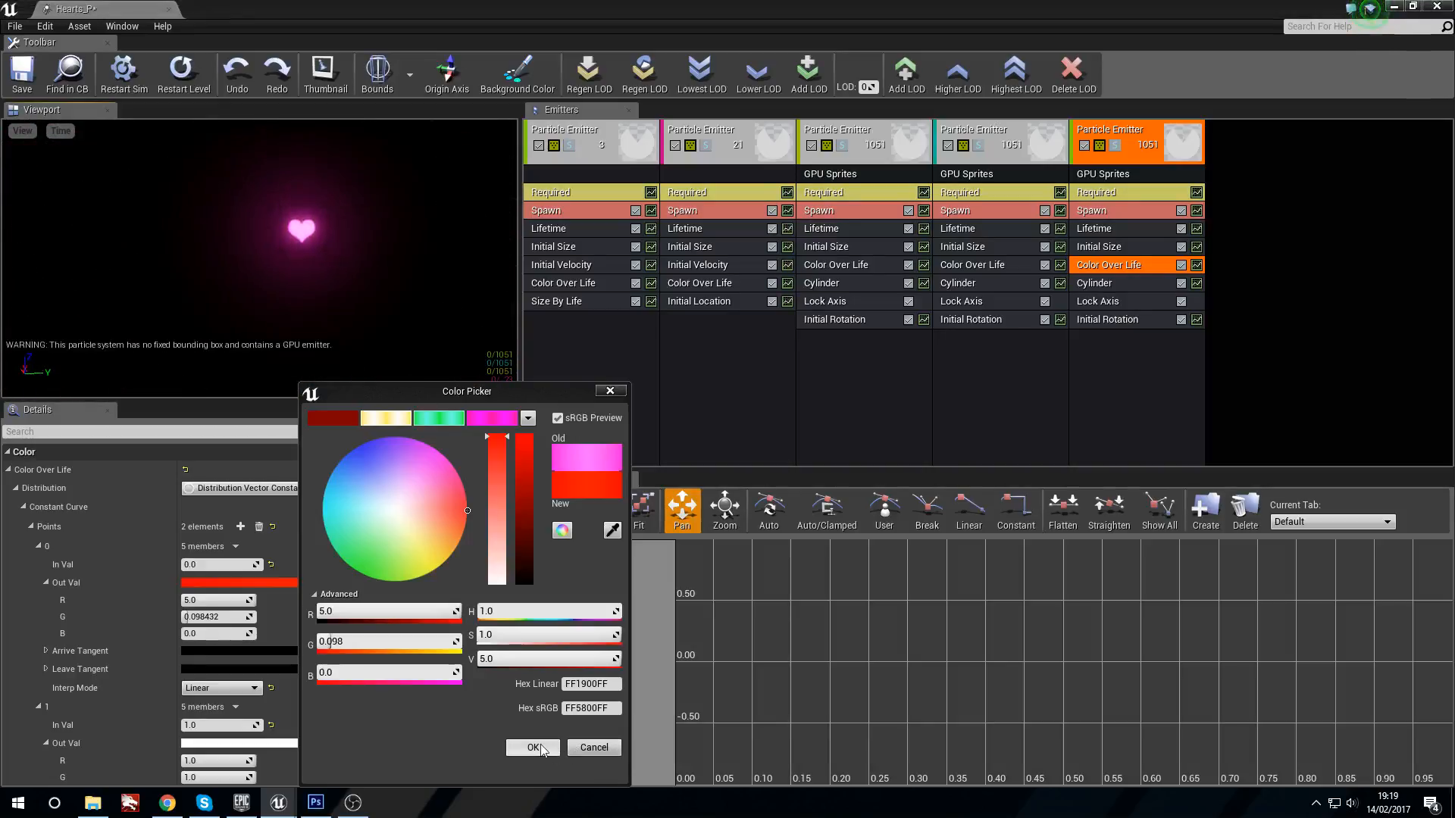
{"action": "left_click", "coordinate": [532, 748]}
Display the particle system's bounds to check them around the expanding hearts, and hide them again.
{"action": "left_click", "coordinate": [377, 73]}
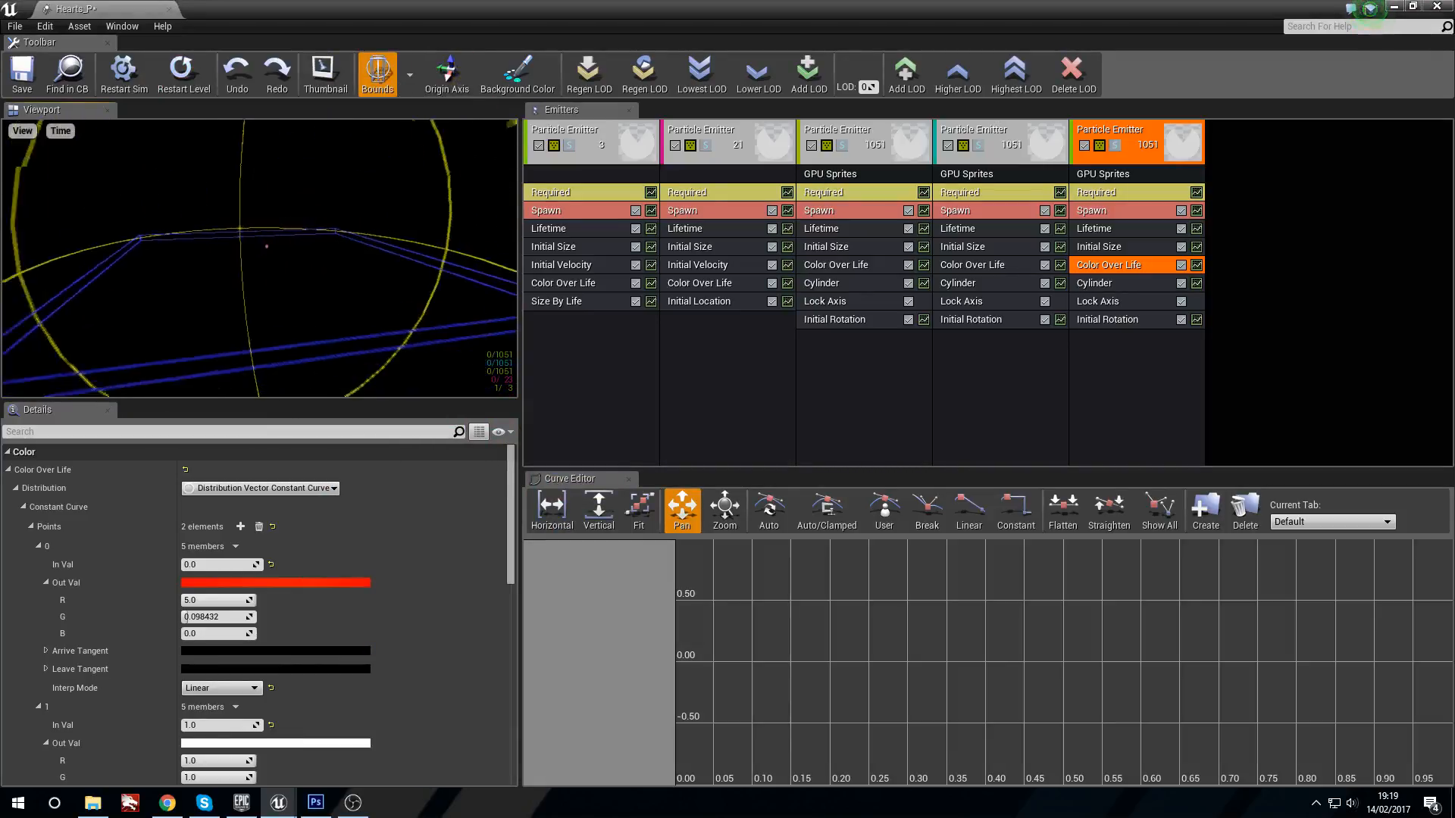
{"action": "right_click_drag", "start_coordinate": [394, 285], "coordinate": [394, 204]}
{"action": "left_click_drag", "start_coordinate": [394, 285], "coordinate": [454, 291]}
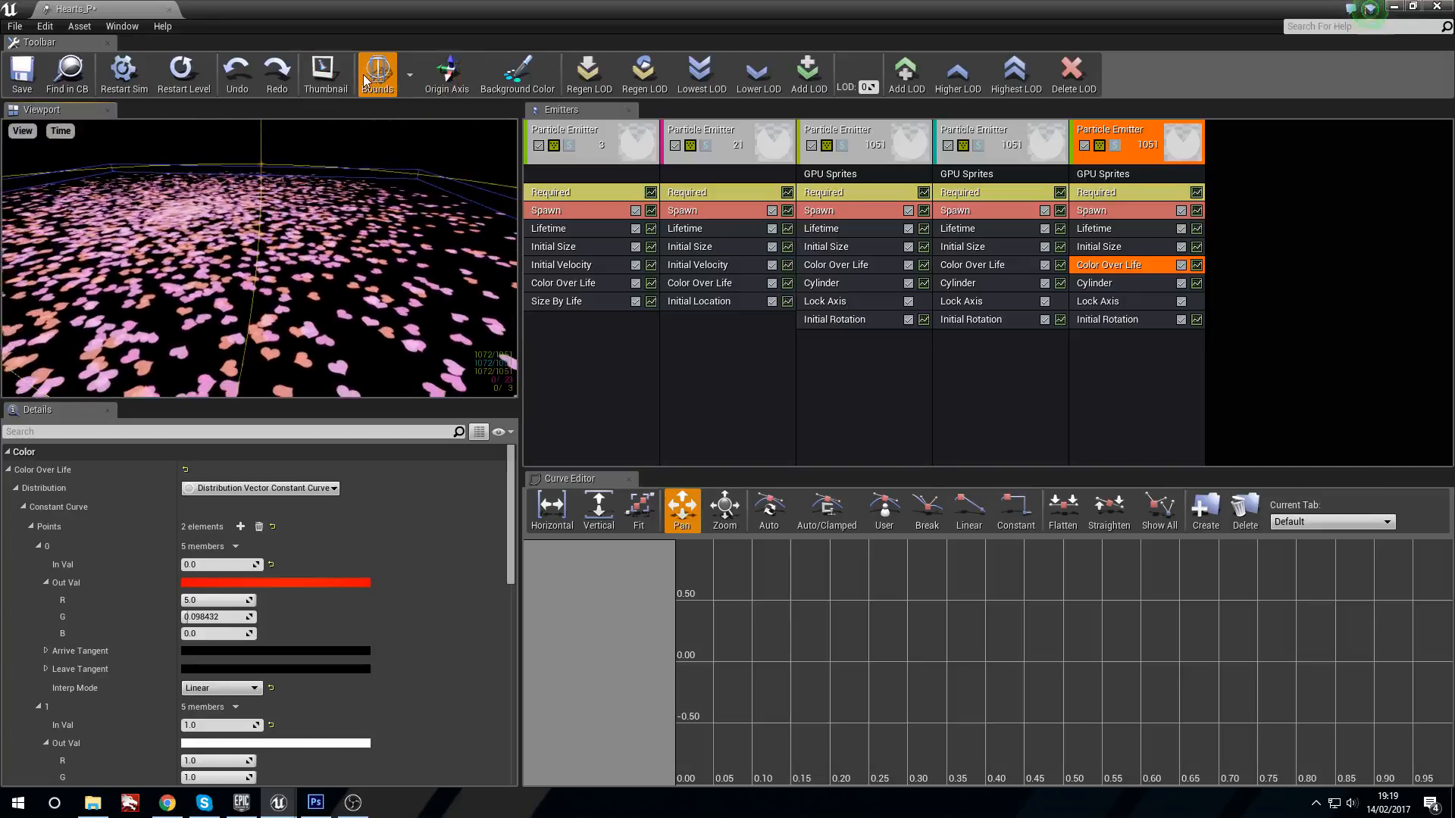
{"action": "left_click", "coordinate": [378, 88]}
{"action": "left_click_drag", "start_coordinate": [347, 307], "coordinate": [402, 333]}
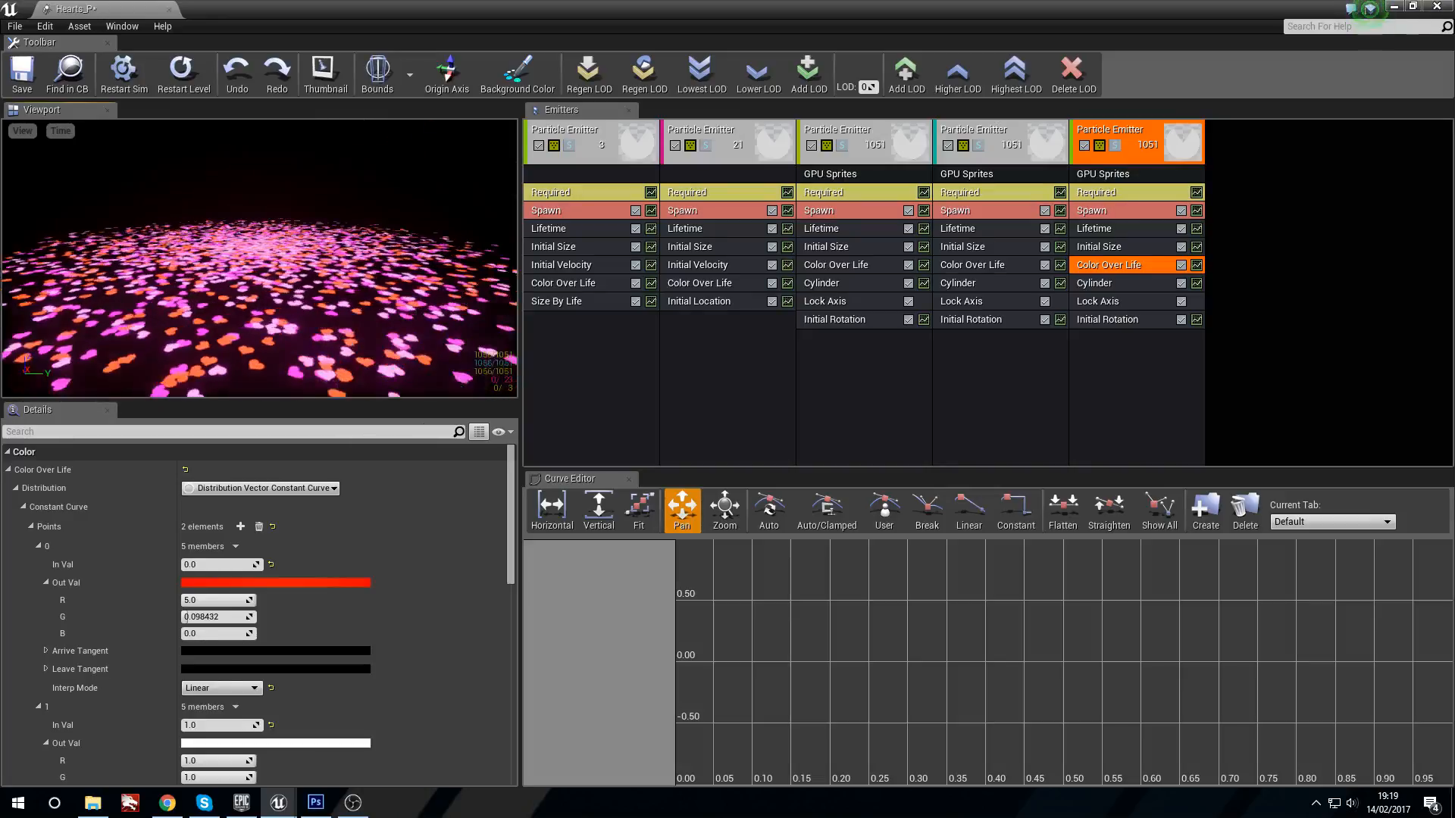
Save the Hearts_P particle system and close its editor.
{"action": "left_click", "coordinate": [606, 262]}
{"action": "key", "text": "ctrl+s"}
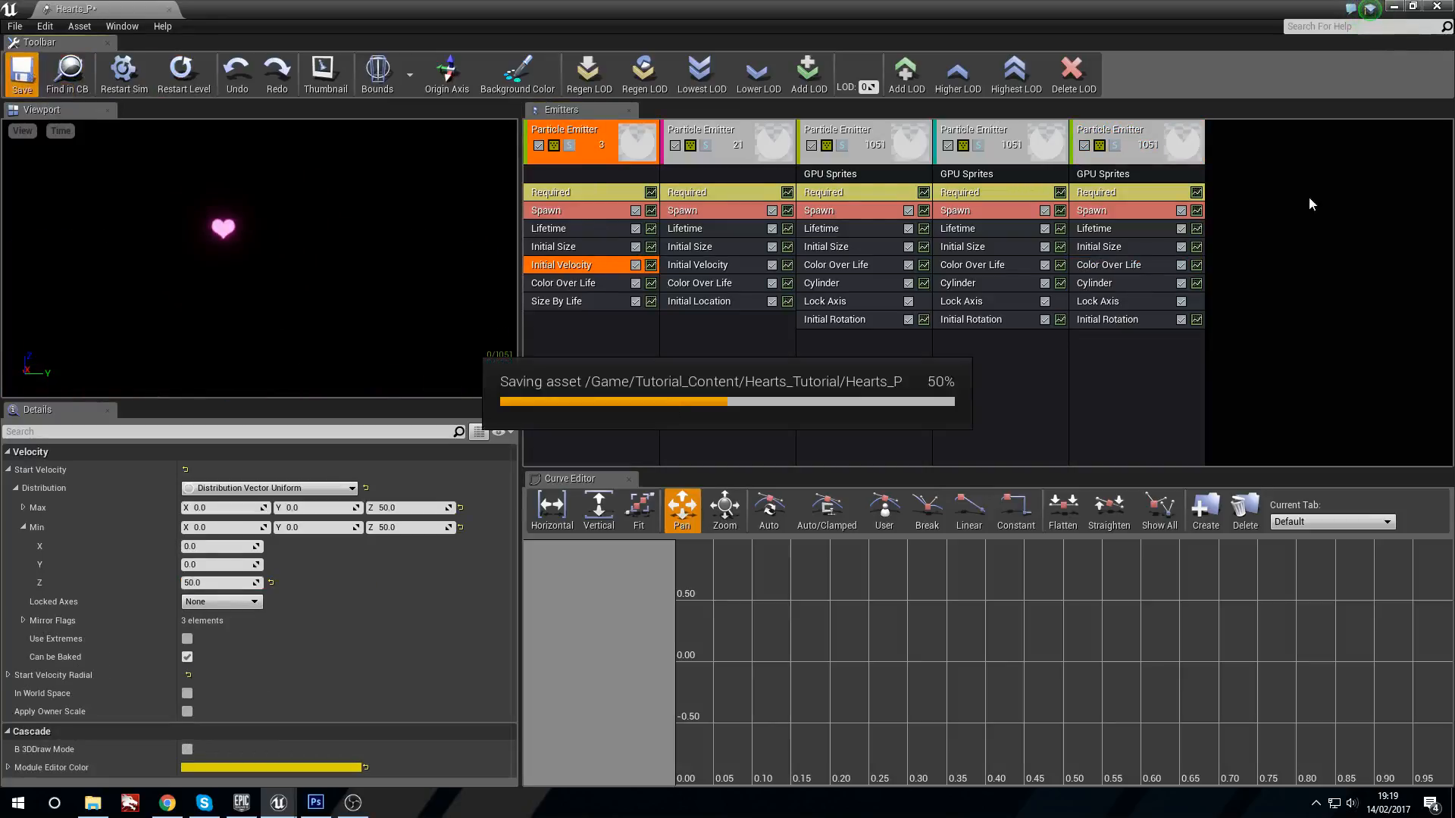
{"action": "left_click", "coordinate": [1436, 6]}
Place the Hearts_P particle system from the Hearts_Tutorial folder on the level's floor near the player start.
{"action": "right_click_drag", "start_coordinate": [425, 532], "coordinate": [402, 458]}
{"action": "key", "text": "w"}
{"action": "left_click_drag", "start_coordinate": [197, 653], "coordinate": [539, 293]}
{"action": "key", "text": "d"}
{"action": "right_click_drag", "start_coordinate": [611, 375], "coordinate": [337, 394]}
{"action": "key", "text": "d"}
{"action": "key", "text": "s"}
{"action": "key", "text": "s"}
{"action": "key", "text": "w"}
{"action": "key", "text": "a"}
Select the placed Hearts_P emitter in the level.
{"action": "left_click", "coordinate": [846, 150]}
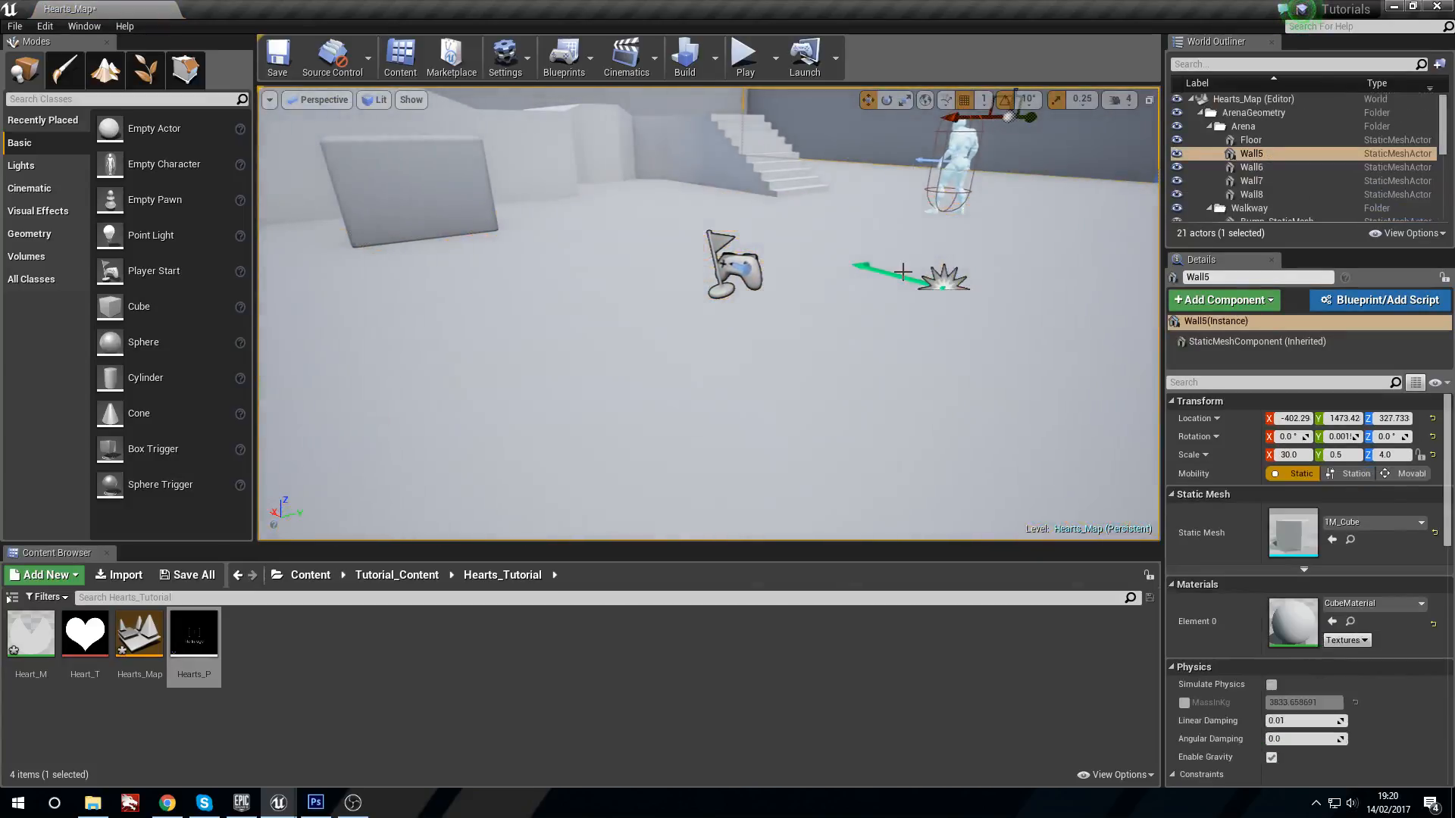
{"action": "left_click", "coordinate": [924, 284]}
{"action": "key", "text": "d"}
{"action": "right_click_drag", "start_coordinate": [926, 319], "coordinate": [927, 319]}
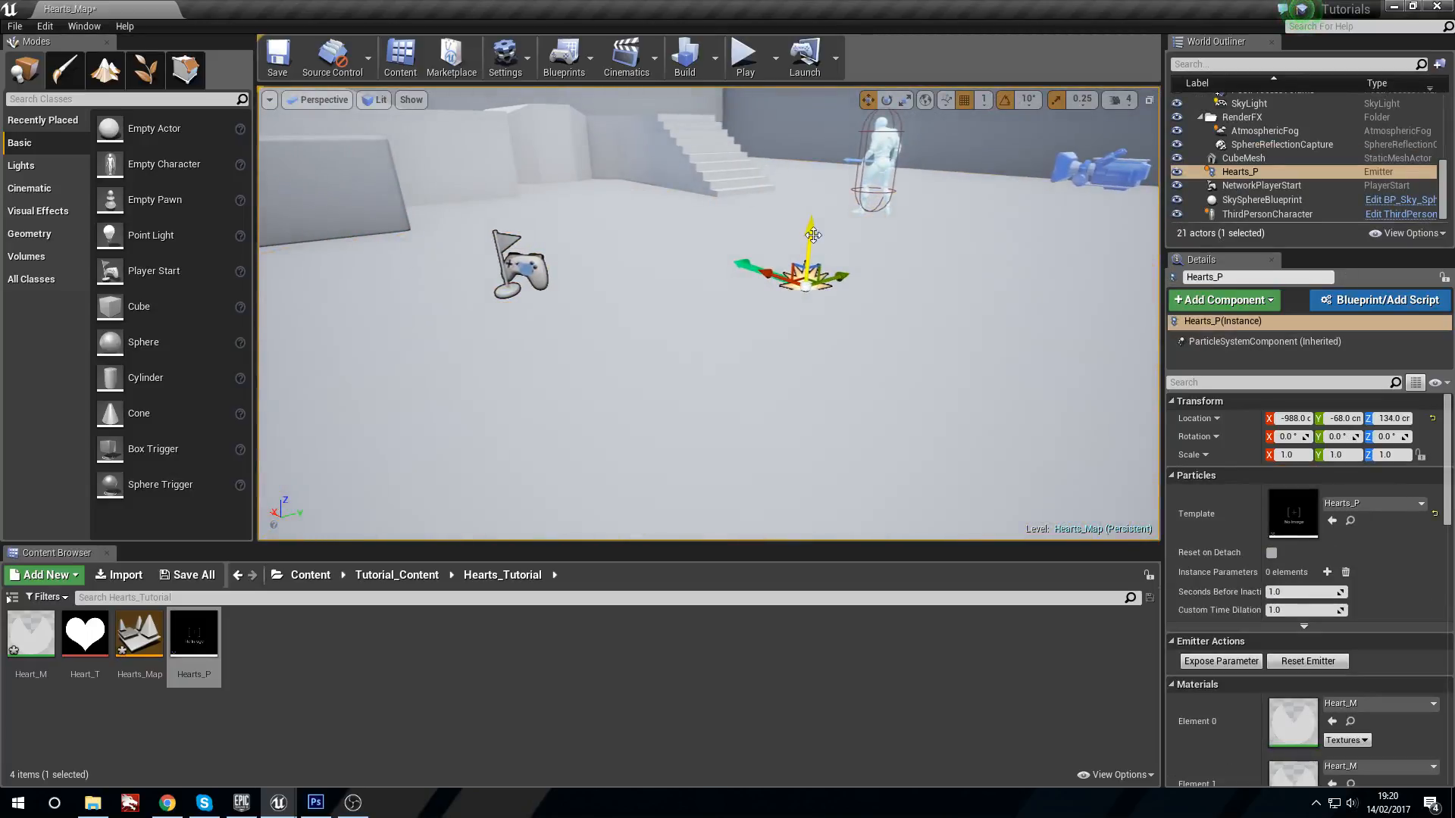
{"action": "right_click_drag", "start_coordinate": [813, 236], "coordinate": [826, 252]}
{"action": "key", "text": "d"}
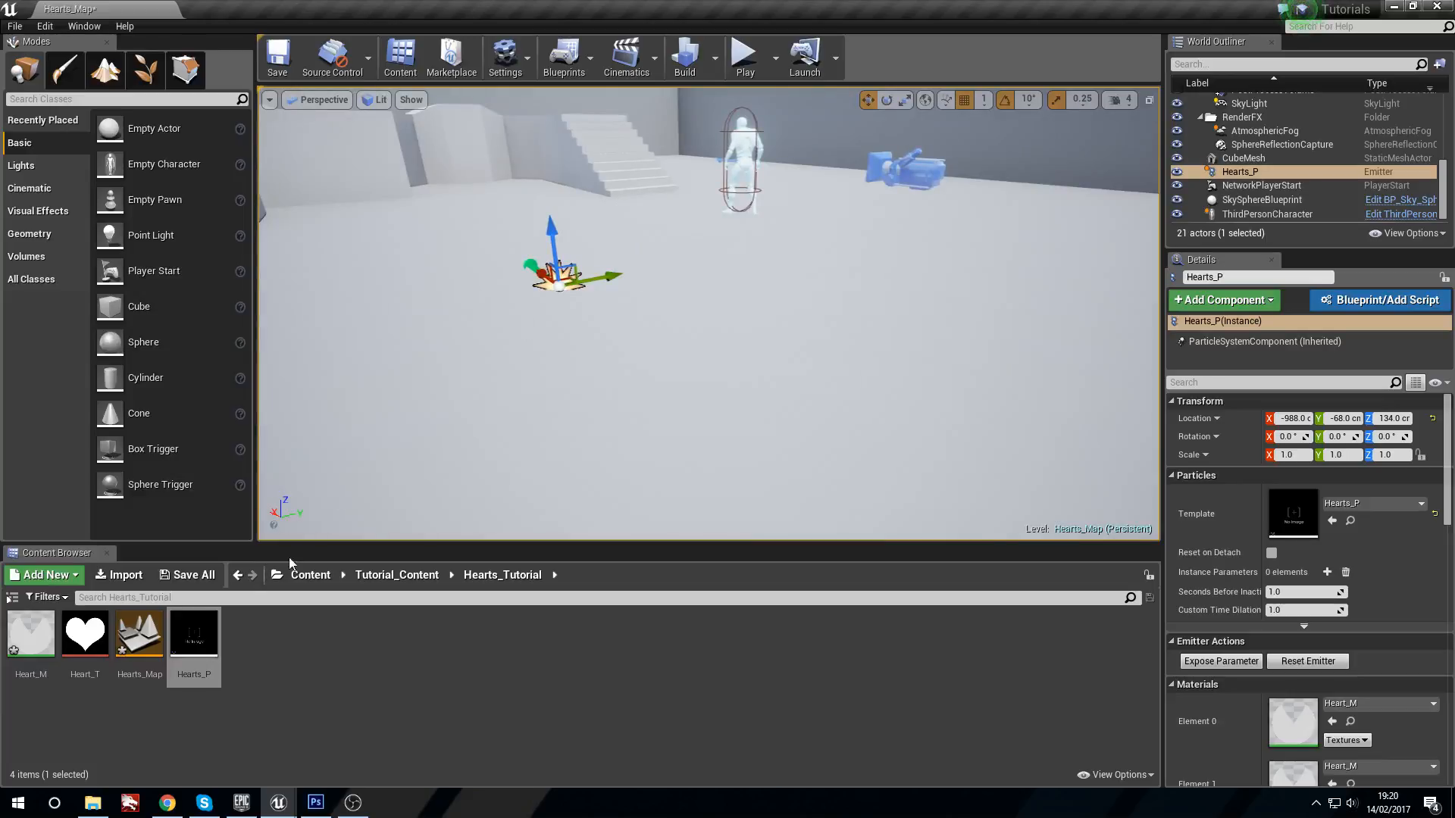
Open Hearts_P over the level, restart its effect in the level, and inspect the hearts around the placed emitter.
{"action": "double_click", "coordinate": [194, 635]}
{"action": "left_click_drag", "start_coordinate": [421, 38], "coordinate": [856, 406]}
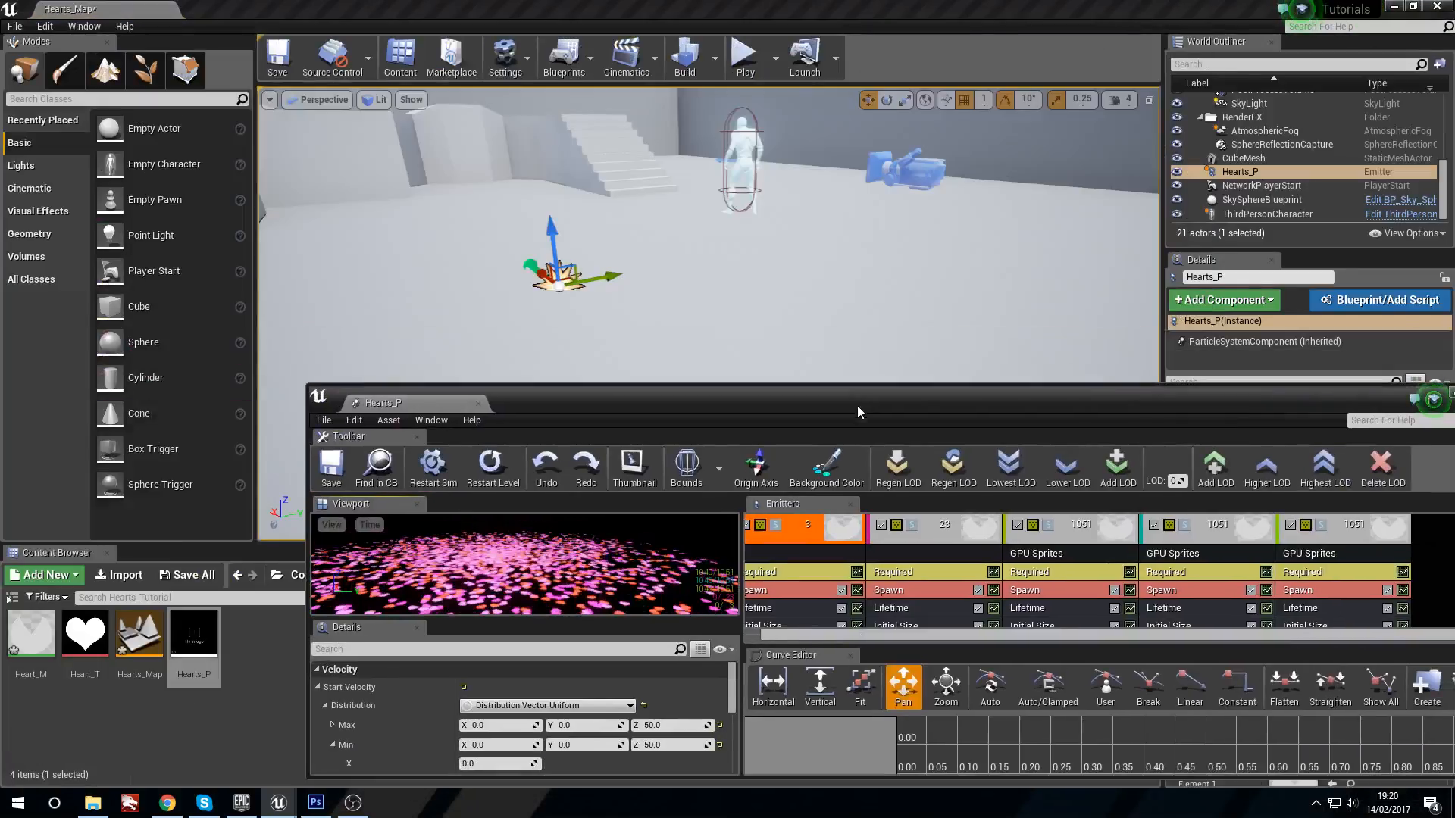
{"action": "left_click", "coordinate": [494, 482]}
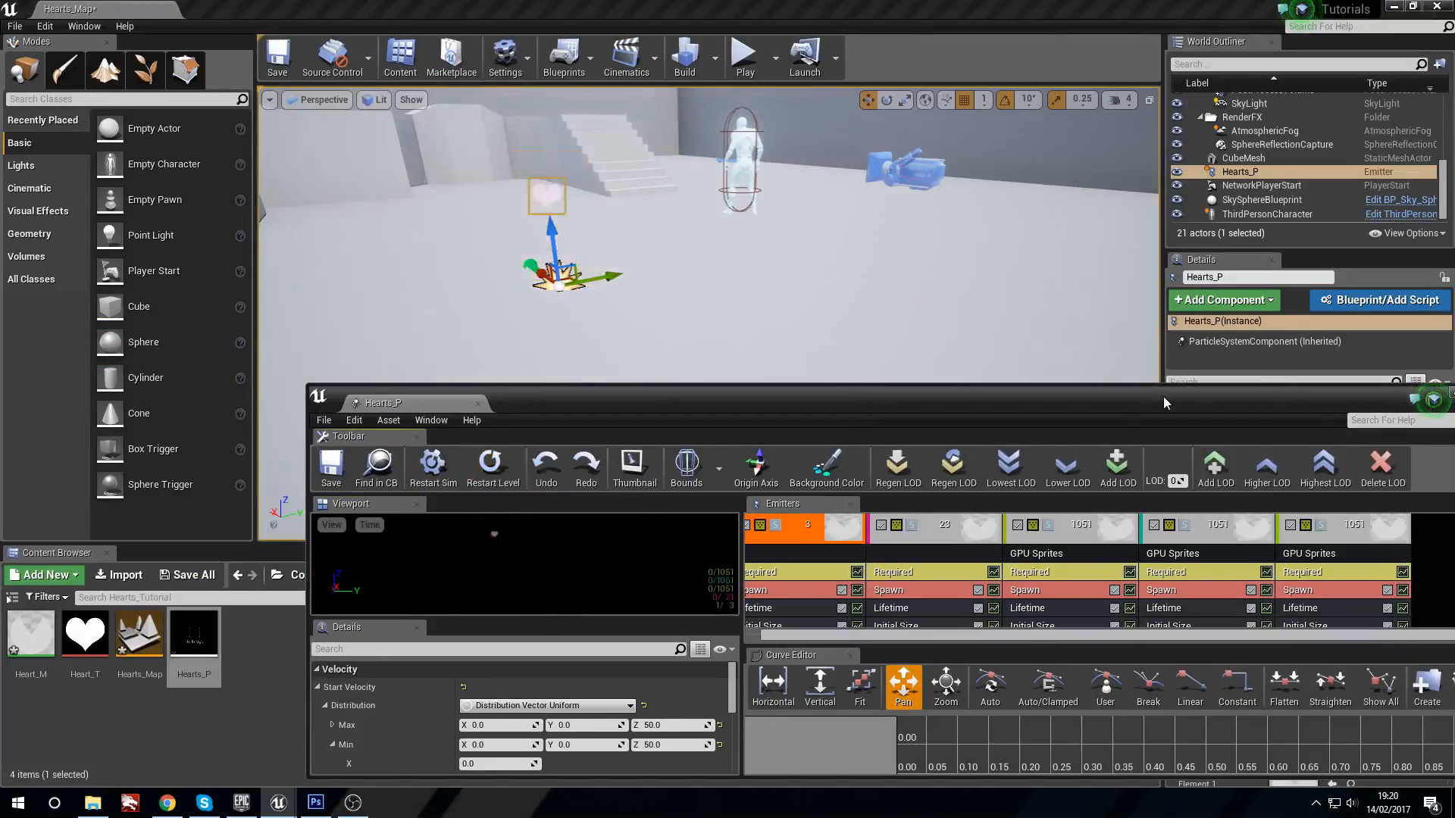
{"action": "right_click_drag", "start_coordinate": [894, 288], "coordinate": [678, 371]}
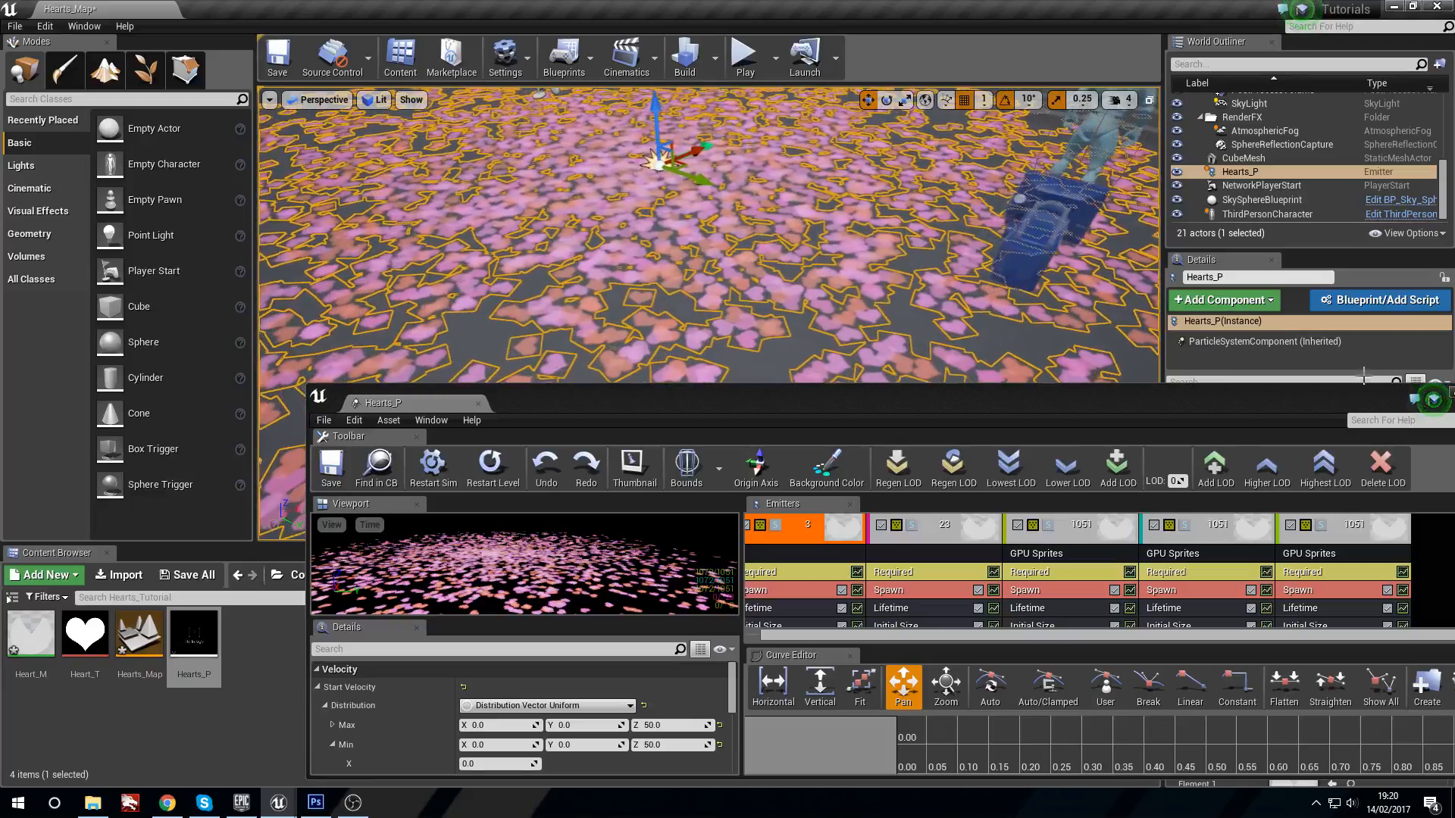
{"action": "left_click_drag", "start_coordinate": [1275, 402], "coordinate": [894, 343]}
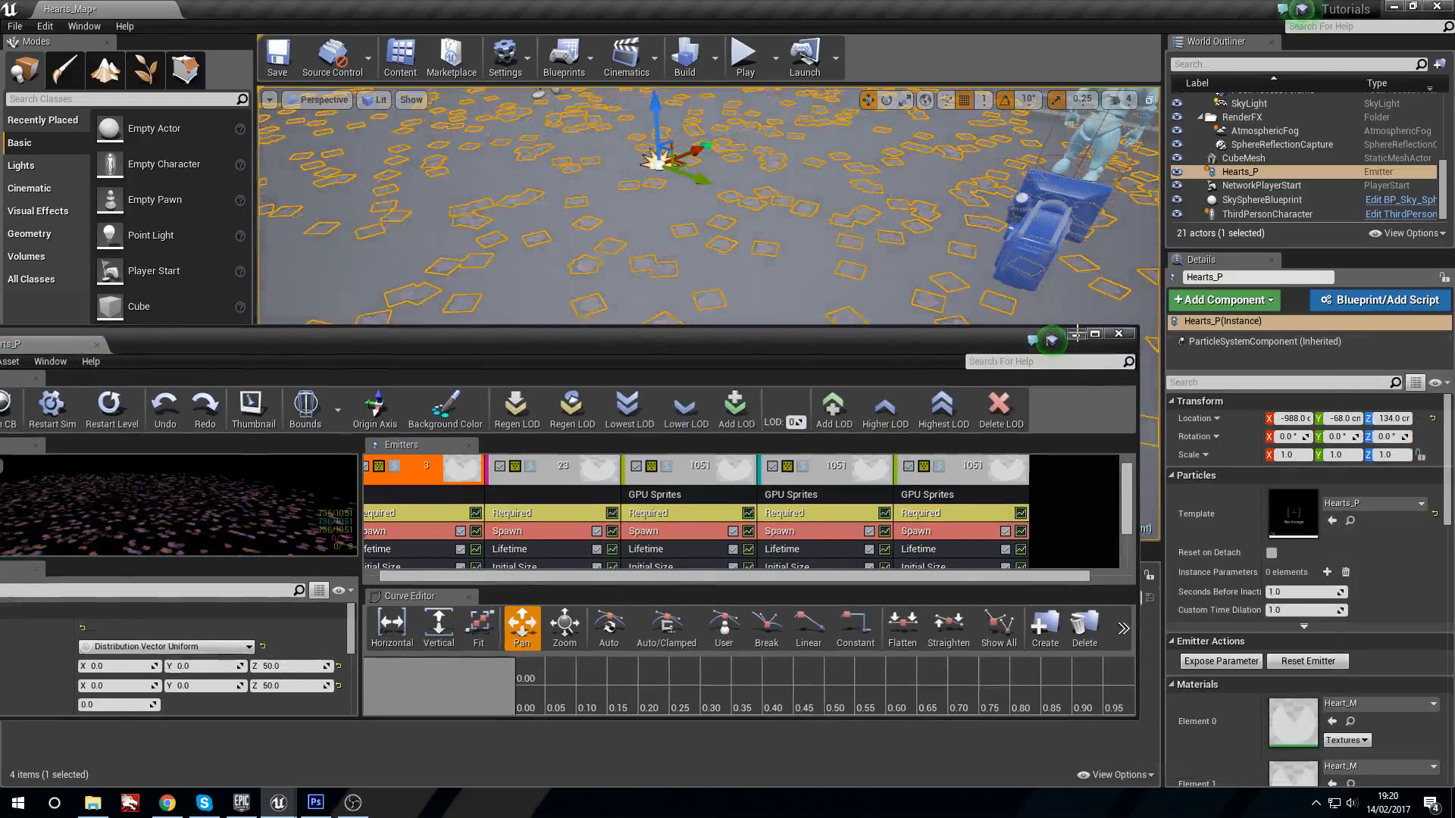
{"action": "left_click", "coordinate": [1077, 334]}
{"action": "right_click_drag", "start_coordinate": [985, 341], "coordinate": [984, 280]}
{"action": "right_click", "coordinate": [589, 326]}
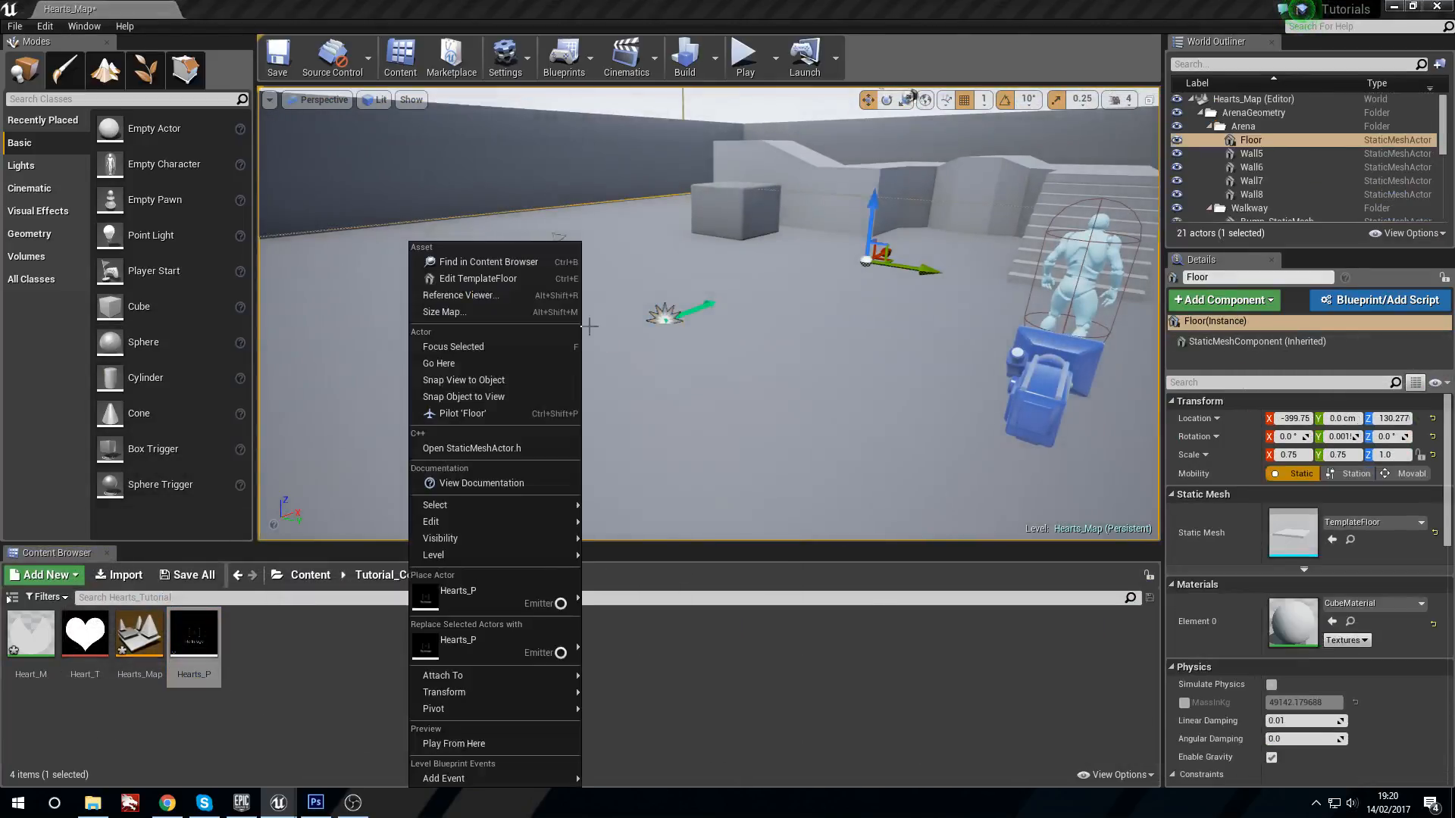
{"action": "left_click", "coordinate": [827, 685]}
In Hearts_P, set the first emitter's Initial Velocity Z to 150 for both maximum and minimum.
{"action": "double_click", "coordinate": [203, 634]}
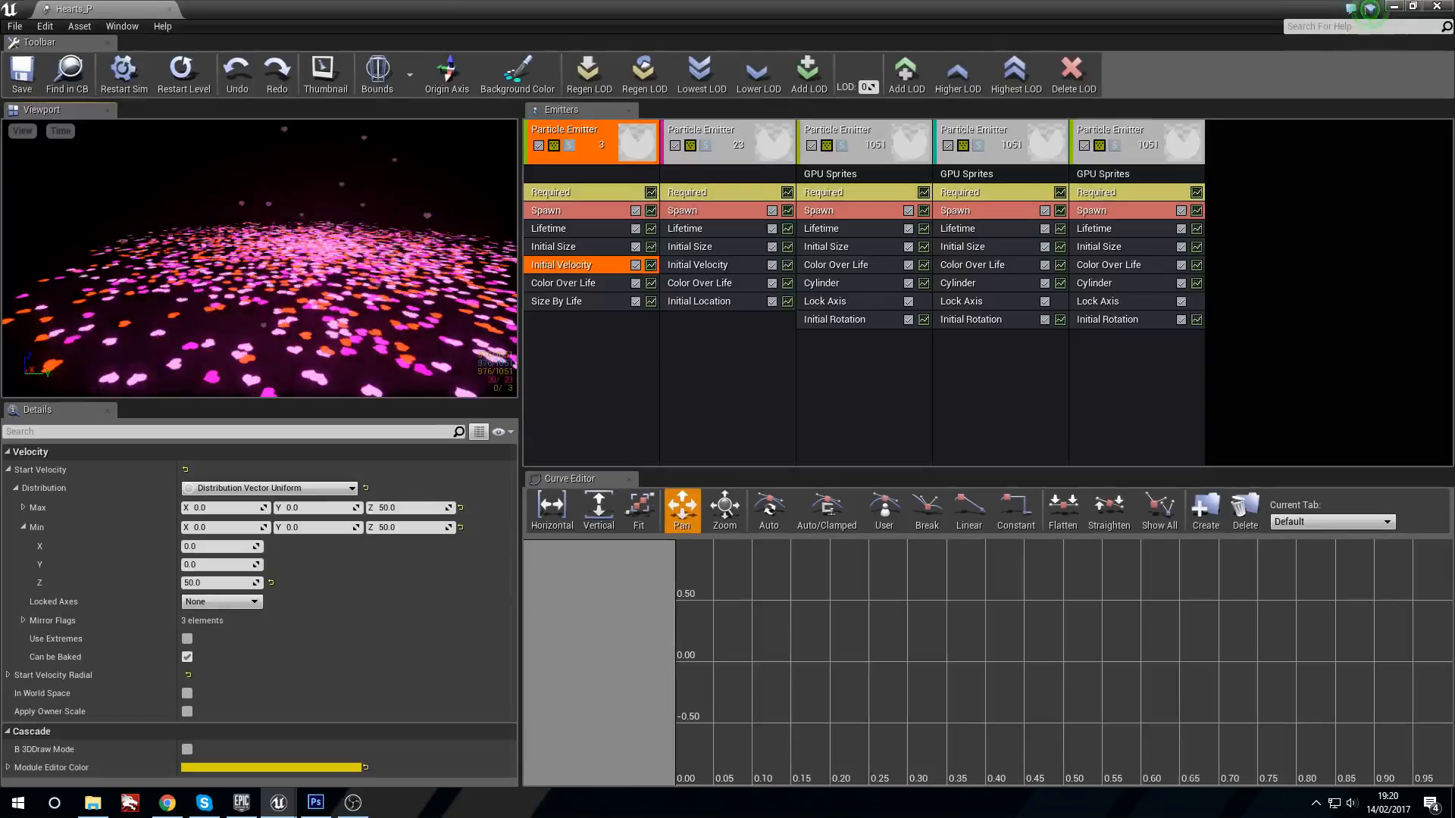
{"action": "left_click", "coordinate": [598, 243]}
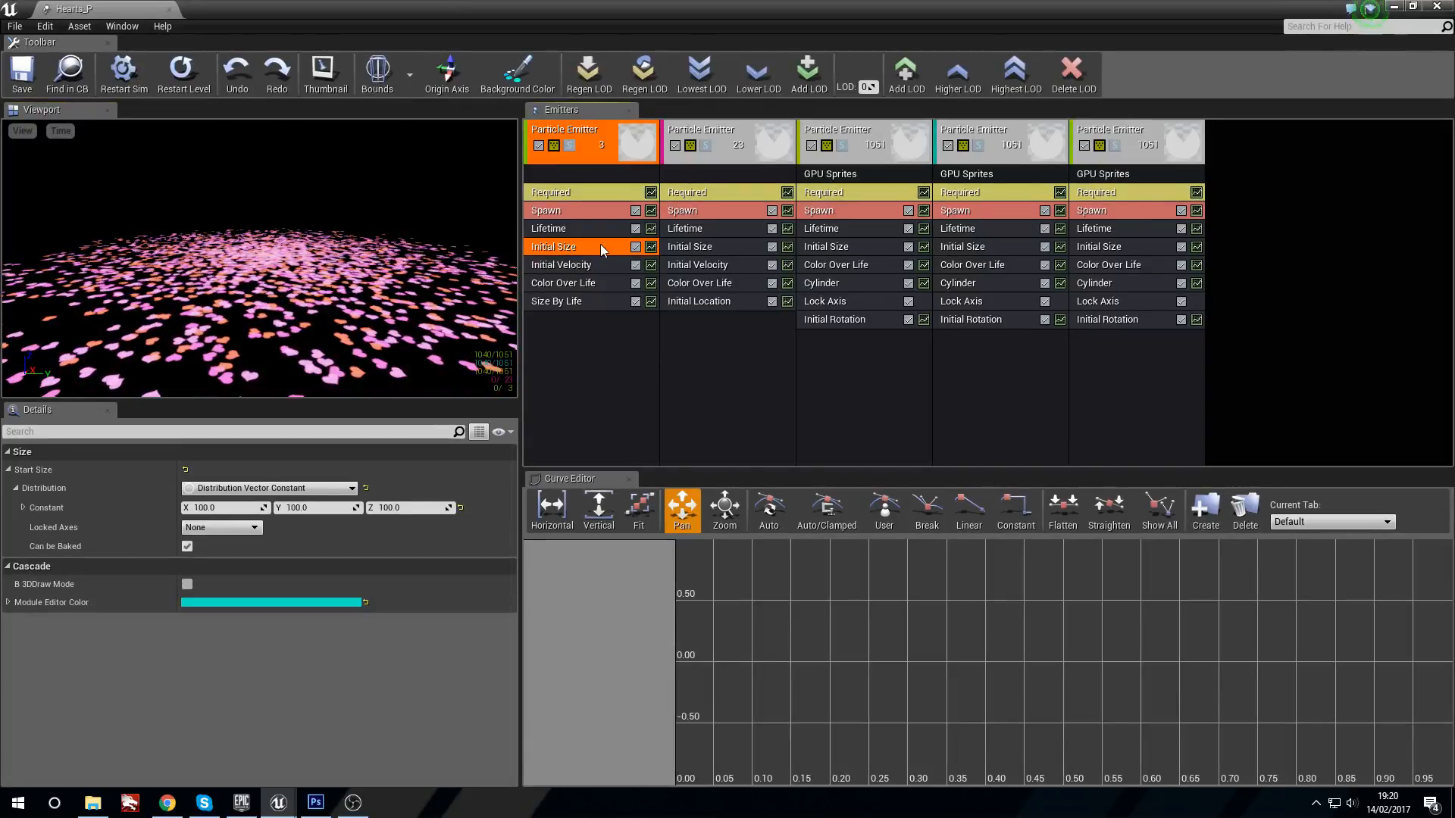
{"action": "left_click", "coordinate": [611, 265]}
{"action": "left_click", "coordinate": [409, 508]}
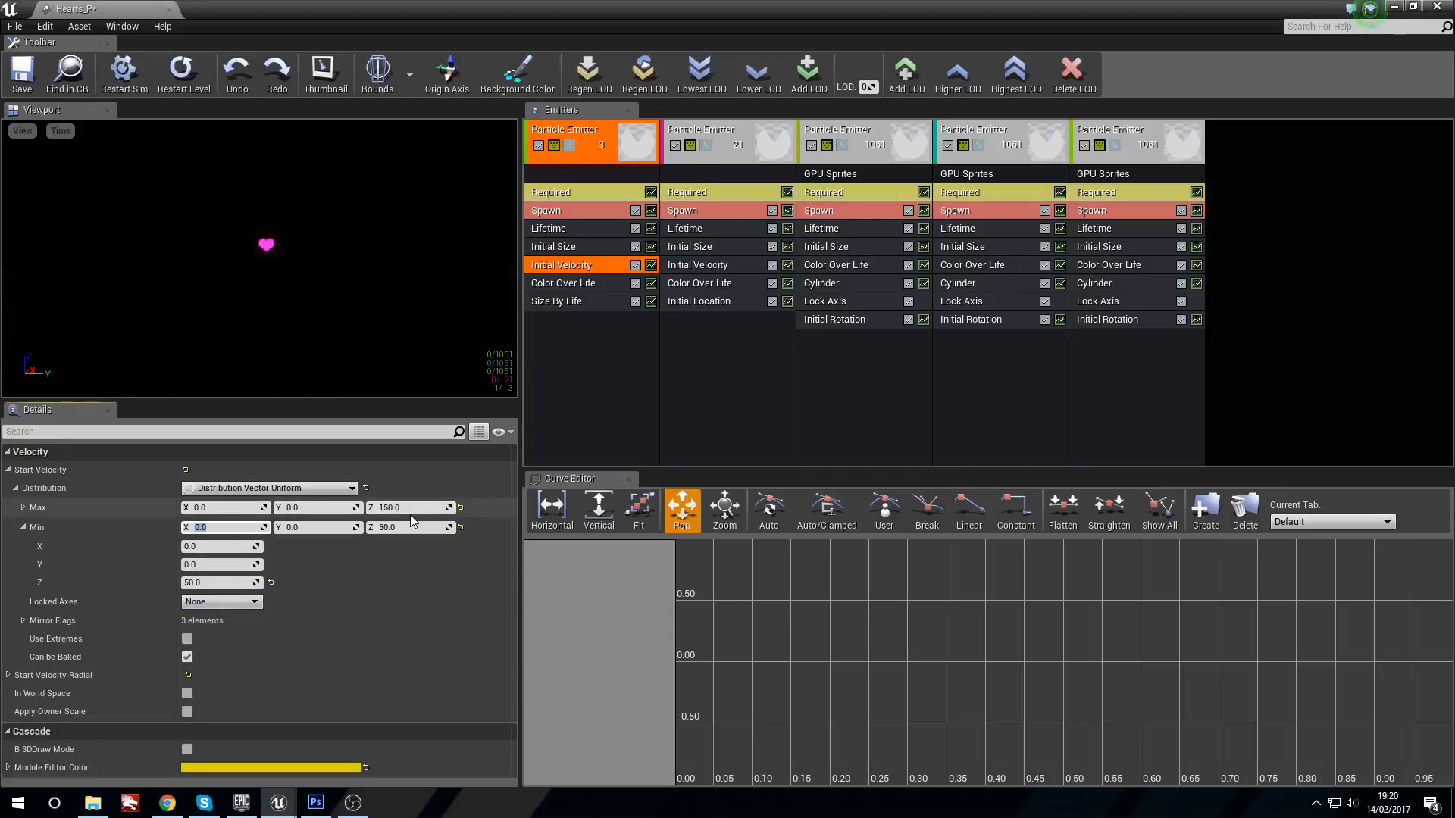
{"action": "key", "text": "Tab"}
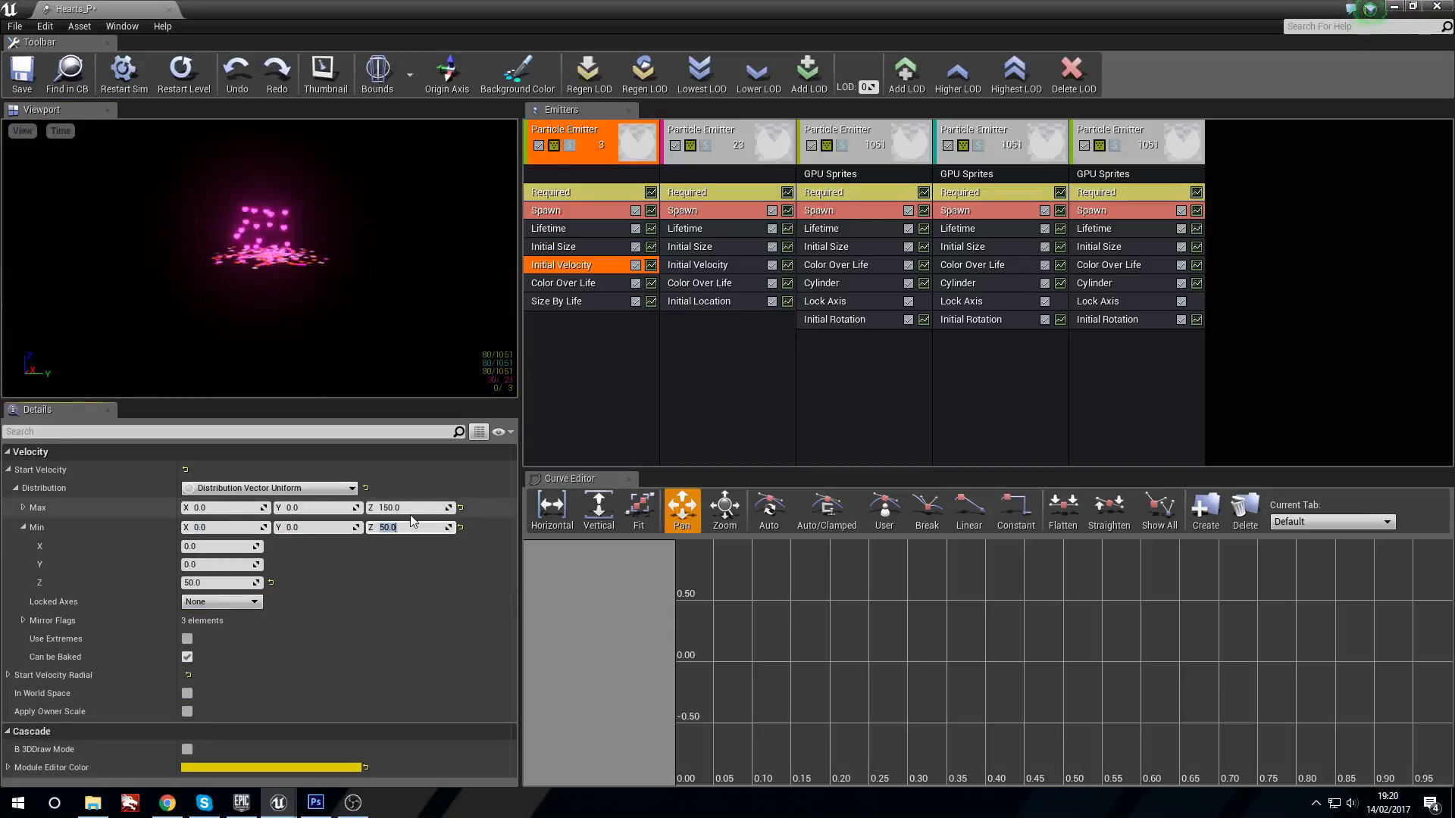
{"action": "type", "text": "150"}
{"action": "key", "text": "Return"}
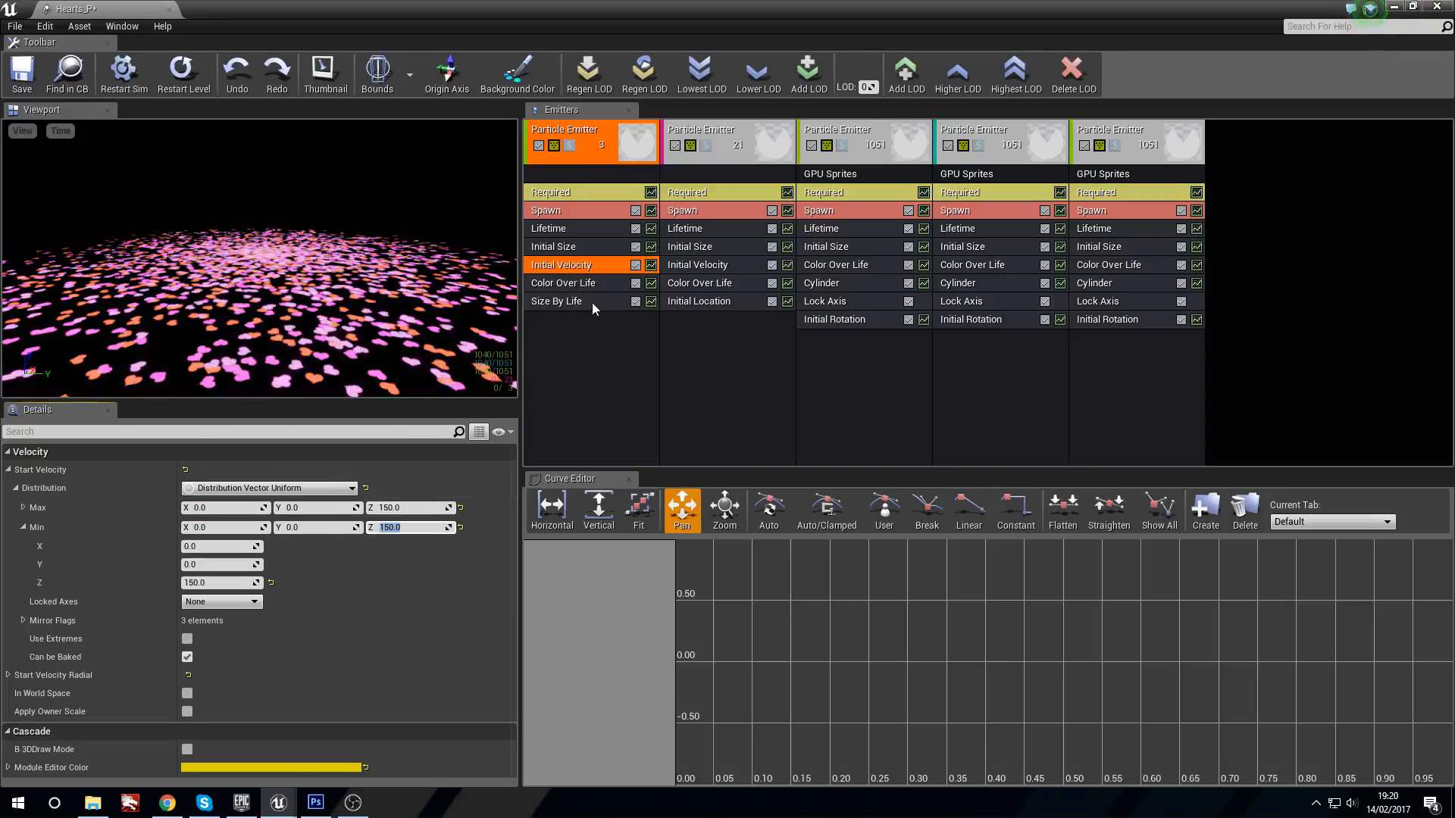
Set the second emitter's Initial Location Z to 240.
{"action": "left_click", "coordinate": [734, 245]}
{"action": "left_click", "coordinate": [727, 300]}
{"action": "left_click", "coordinate": [422, 509]}
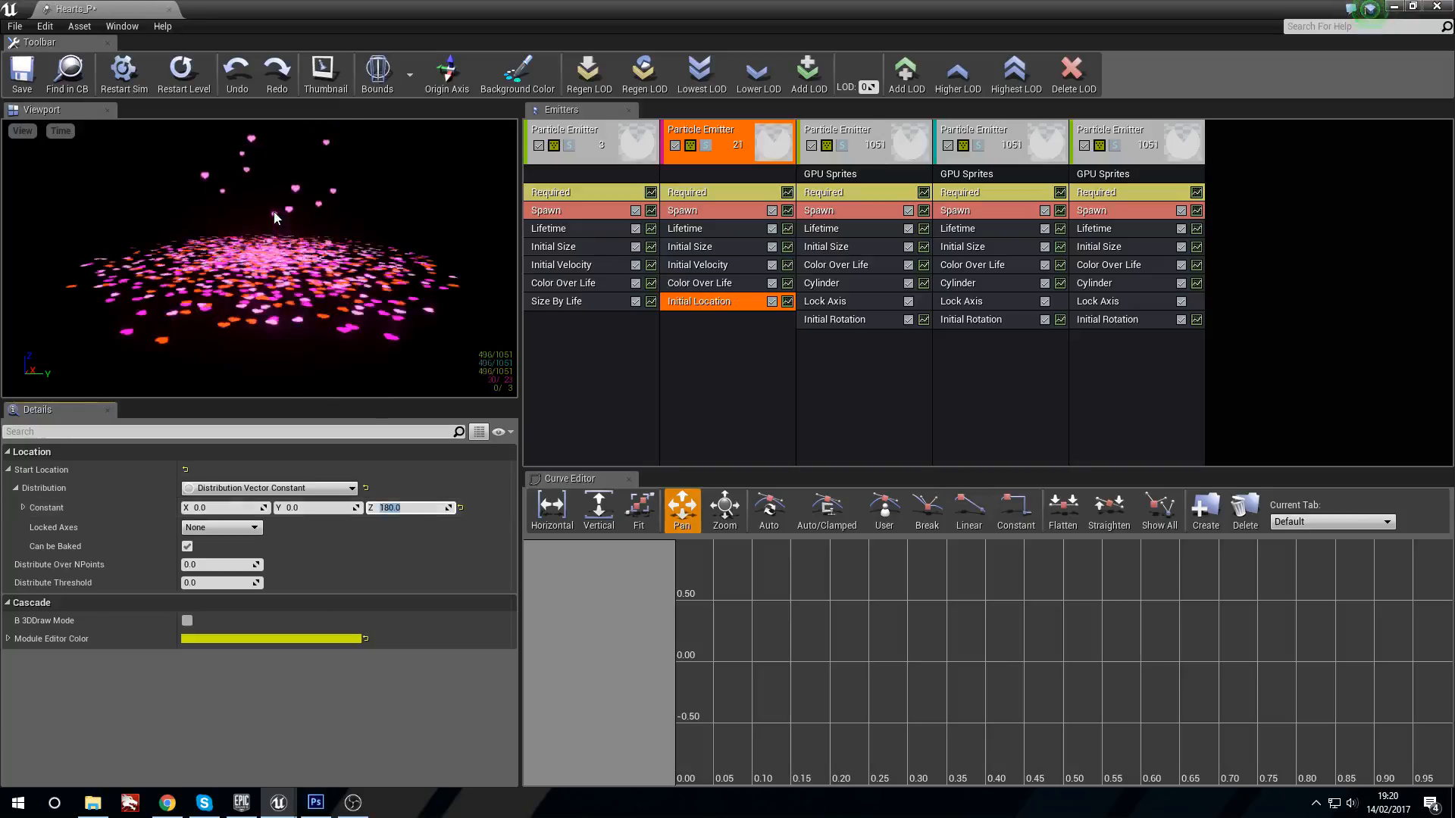
{"action": "type", "text": "24"}
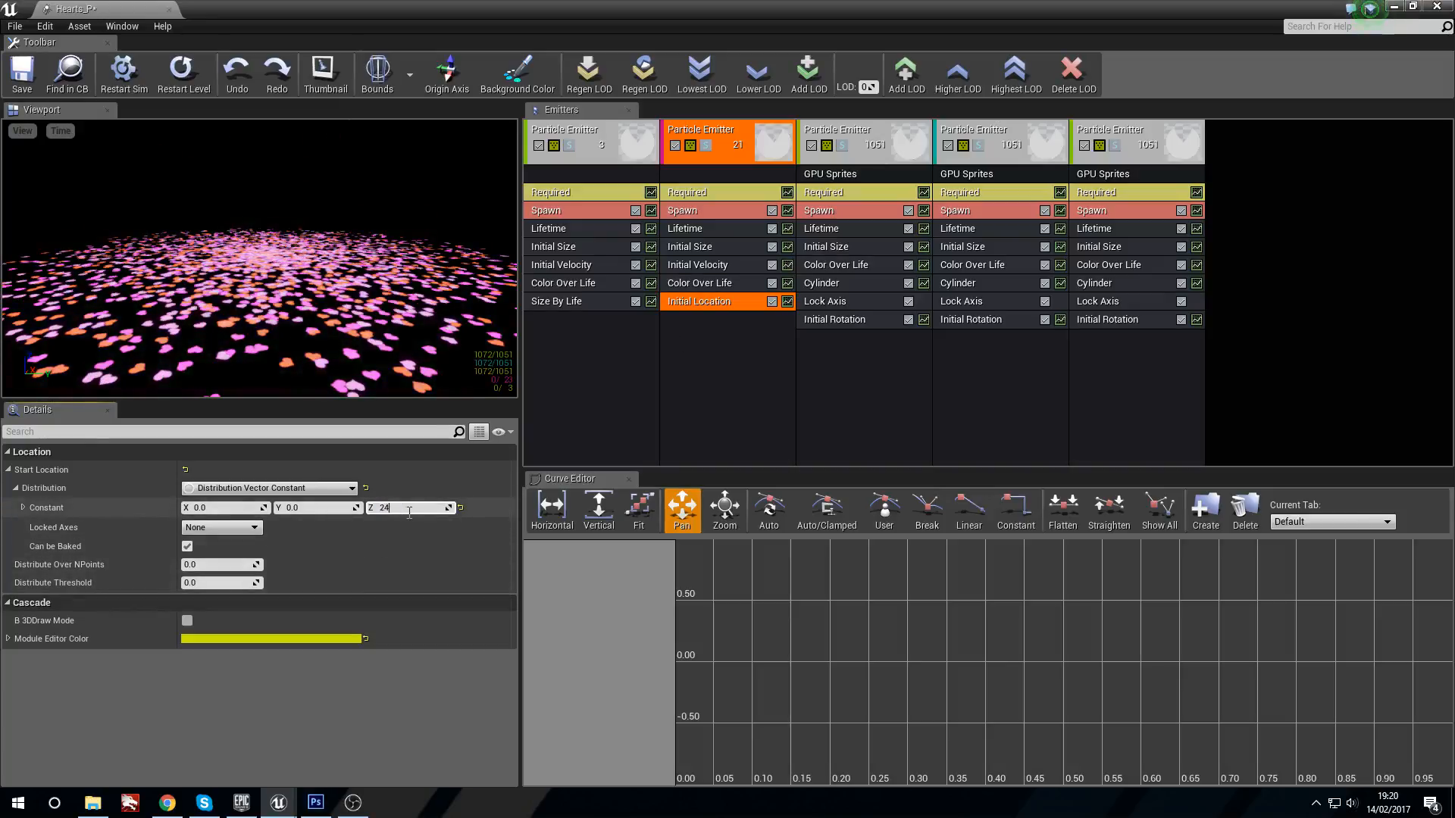
{"action": "type", "text": "0"}
{"action": "key", "text": "Return"}
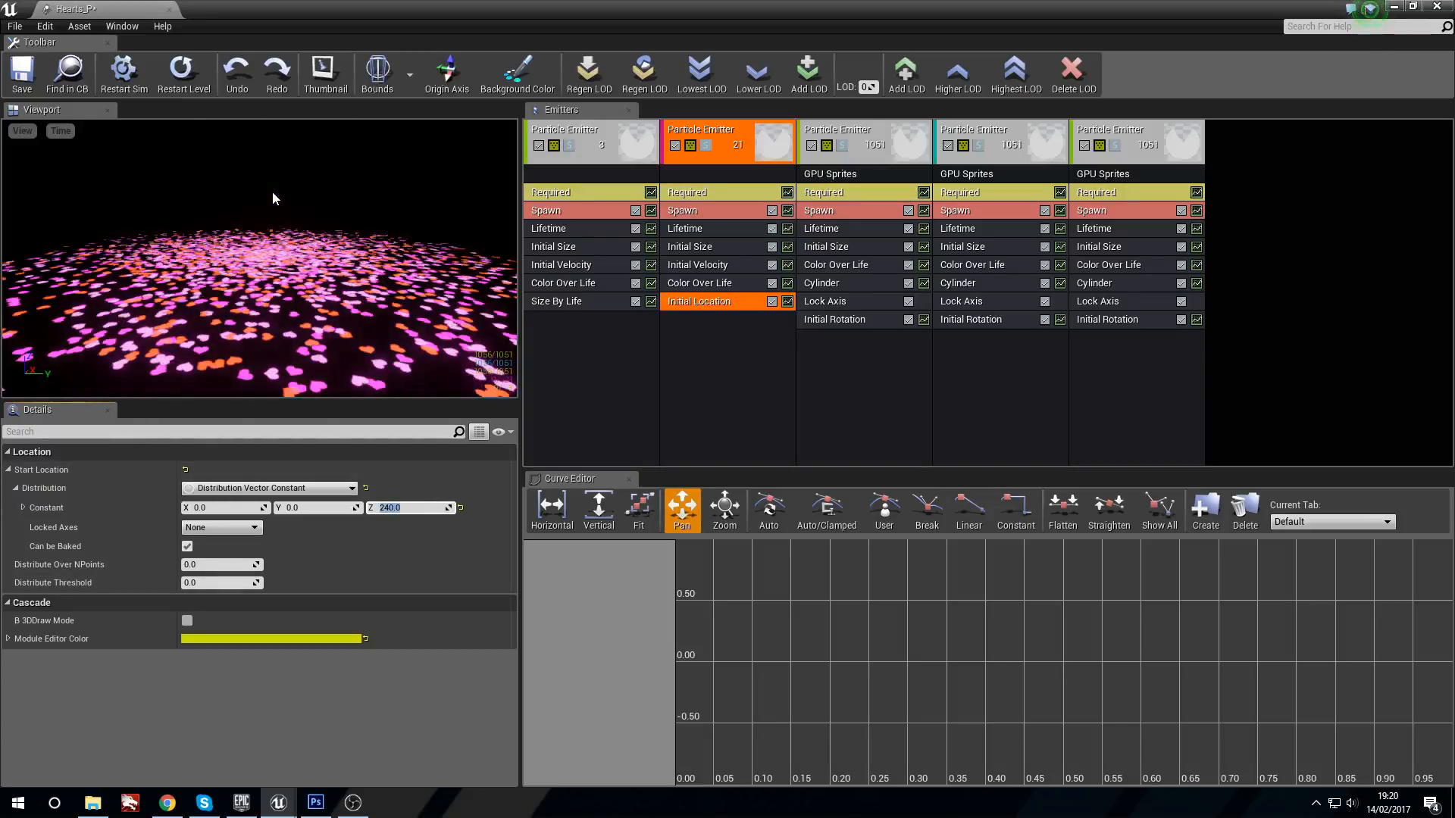
Restart the effect in the level and check the height of the small-heart burst.
{"action": "left_click_drag", "start_coordinate": [245, 247], "coordinate": [291, 247]}
{"action": "left_click_drag", "start_coordinate": [689, 7], "coordinate": [758, 398]}
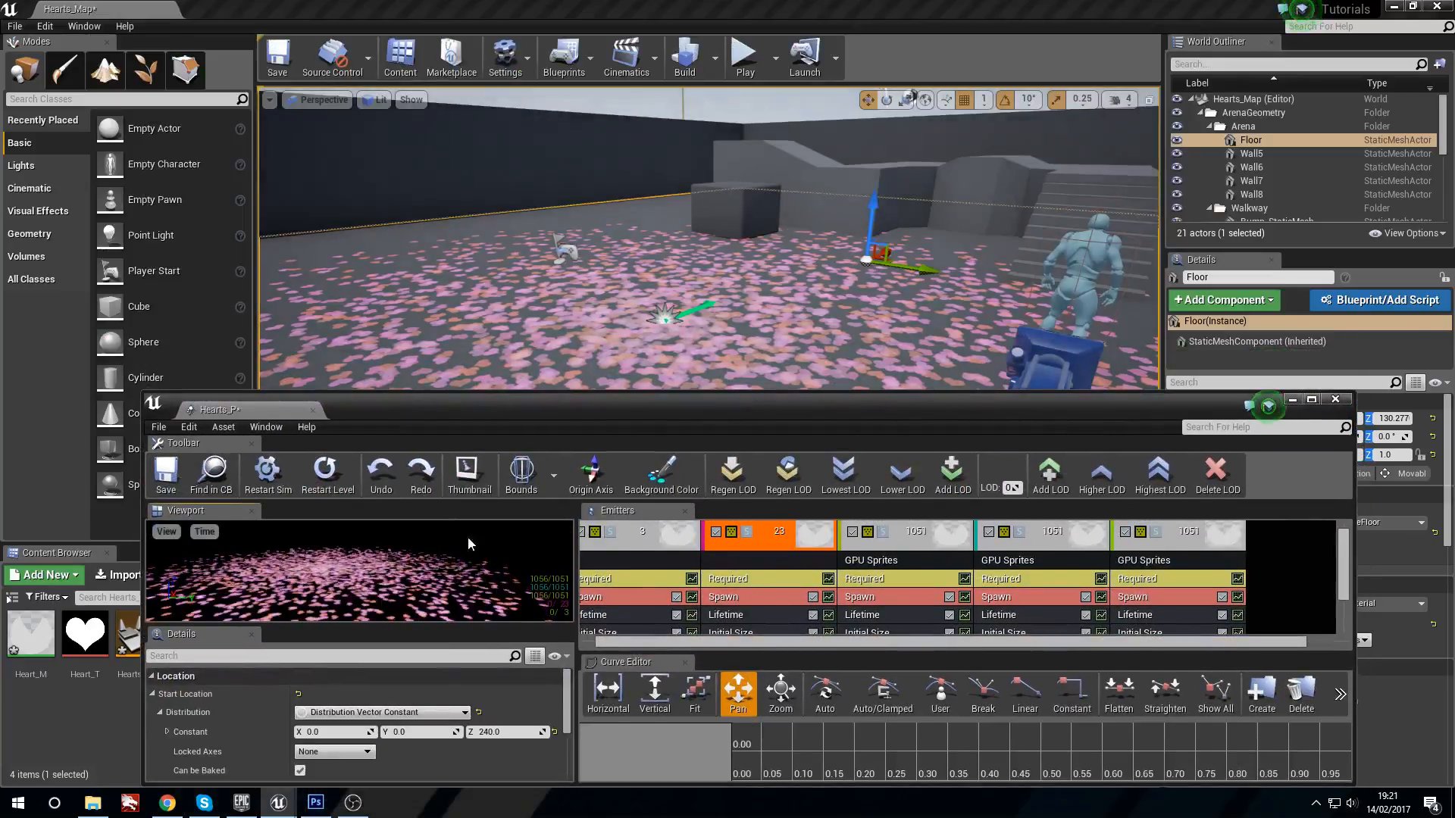
{"action": "left_click", "coordinate": [343, 480]}
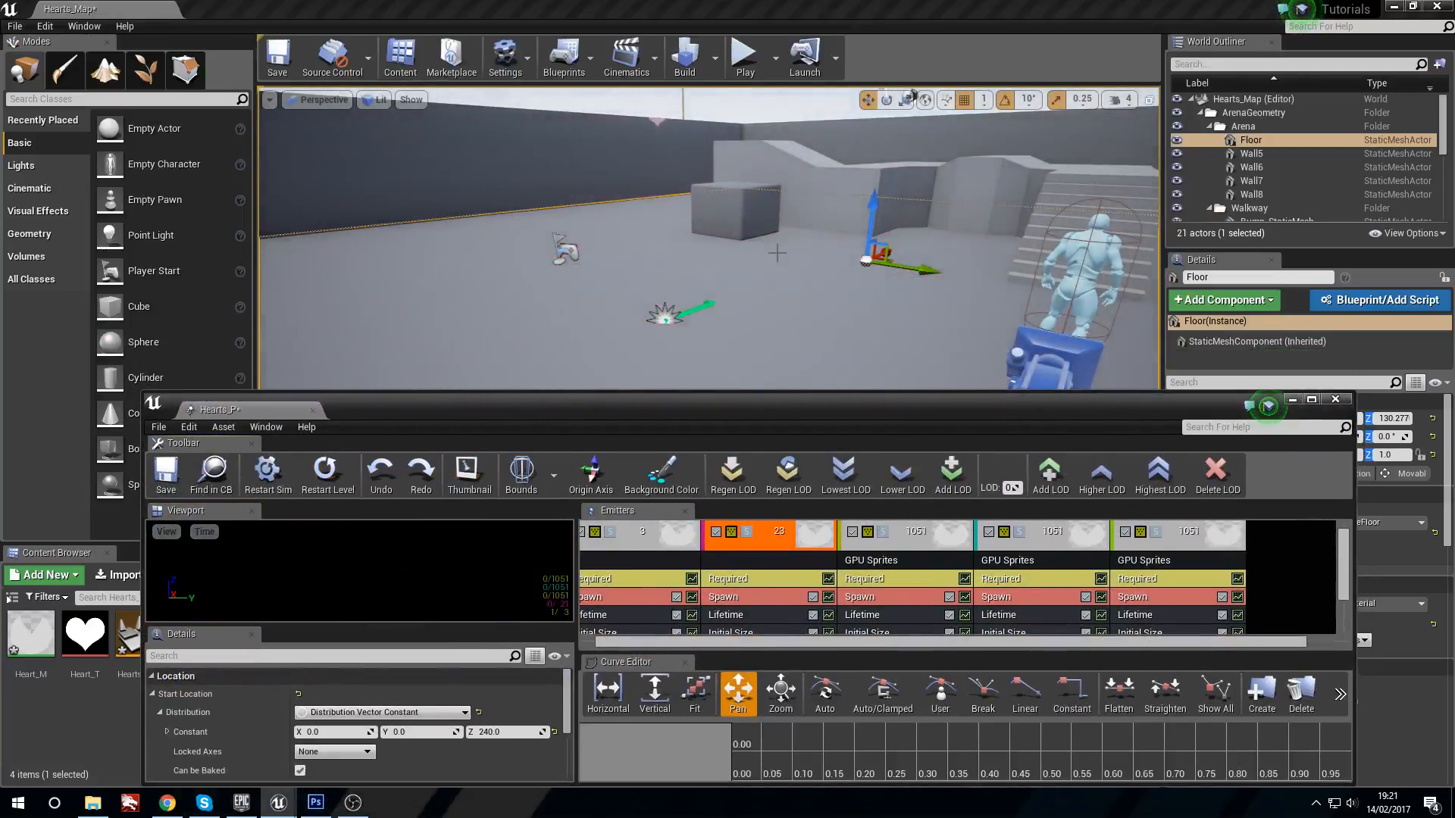
{"action": "mouse_move", "coordinate": [767, 375]}
{"action": "right_mouse_down"}
{"action": "mouse_move", "coordinate": [749, 401]}
{"action": "mouse_move", "coordinate": [765, 391]}
{"action": "right_mouse_up"}
{"action": "left_click", "coordinate": [327, 473]}
{"action": "right_click_drag", "start_coordinate": [597, 304], "coordinate": [620, 305]}
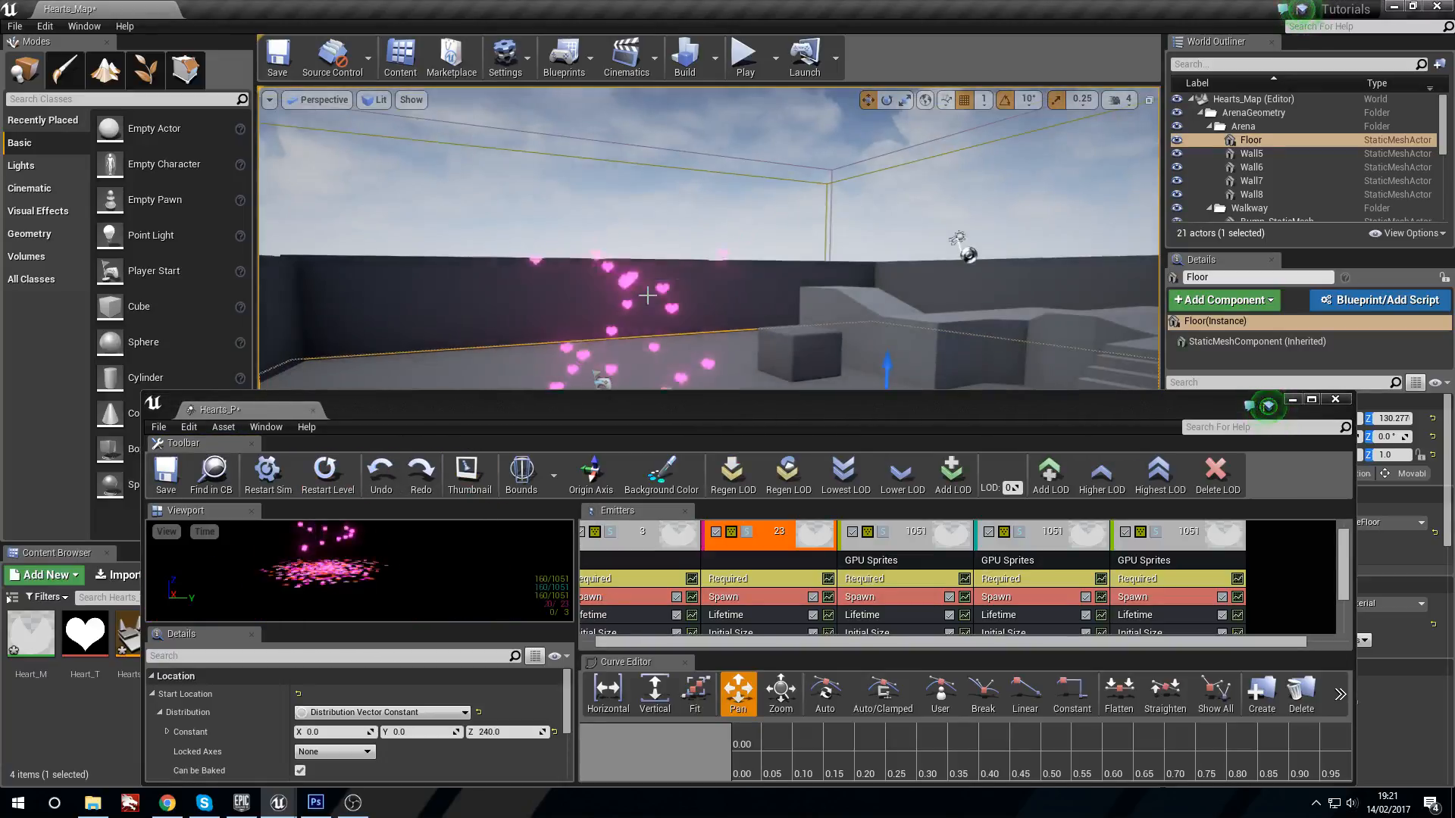
Set the second emitter's Initial Location Z to 260.
{"action": "left_click", "coordinate": [749, 406]}
{"action": "double_click", "coordinate": [749, 404]}
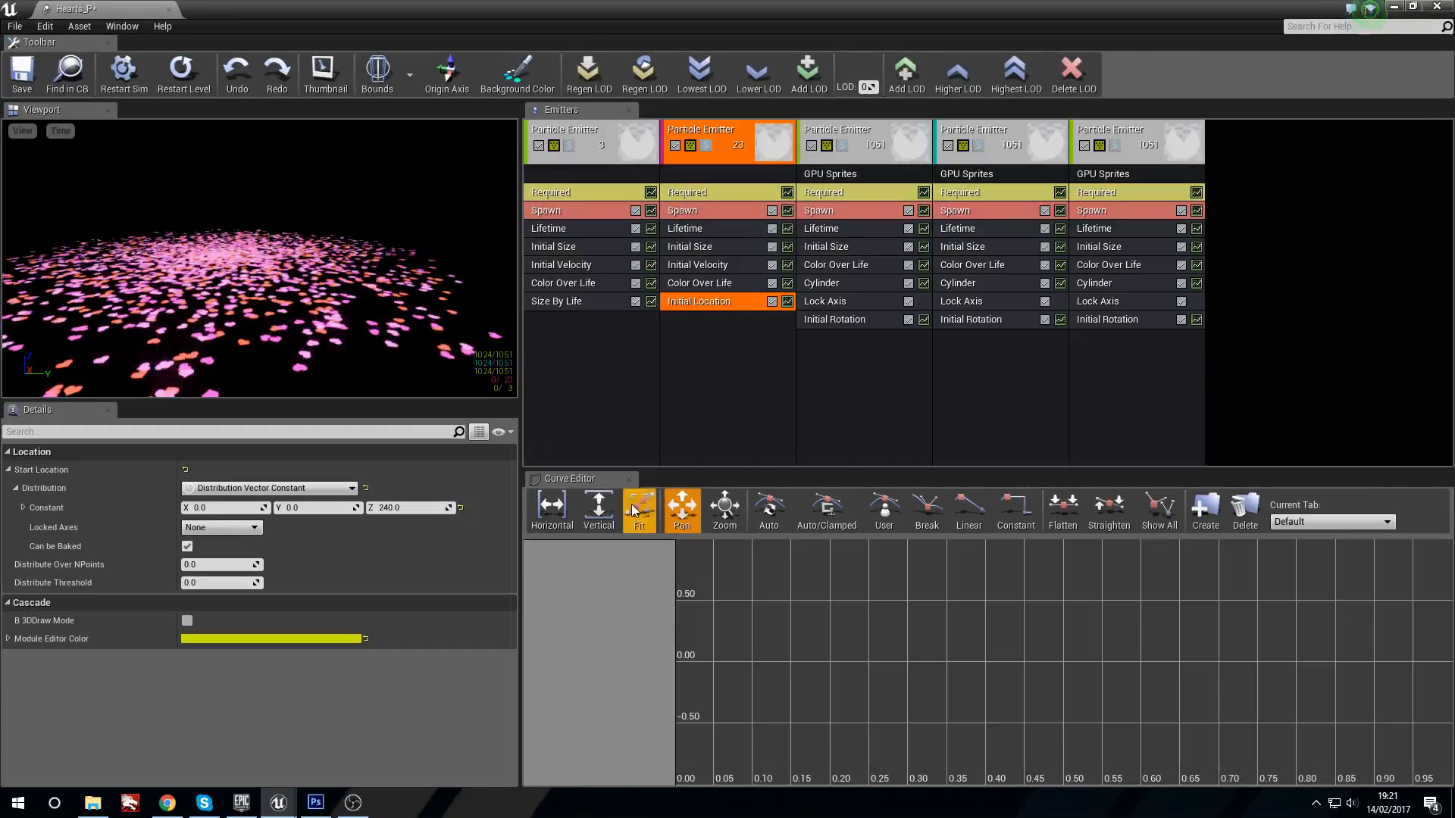
{"action": "type", "text": "260"}
{"action": "key", "text": "Return"}
{"action": "left_click_drag", "start_coordinate": [662, 7], "coordinate": [480, 488]}
{"action": "left_click_drag", "start_coordinate": [587, 512], "coordinate": [586, 287]}
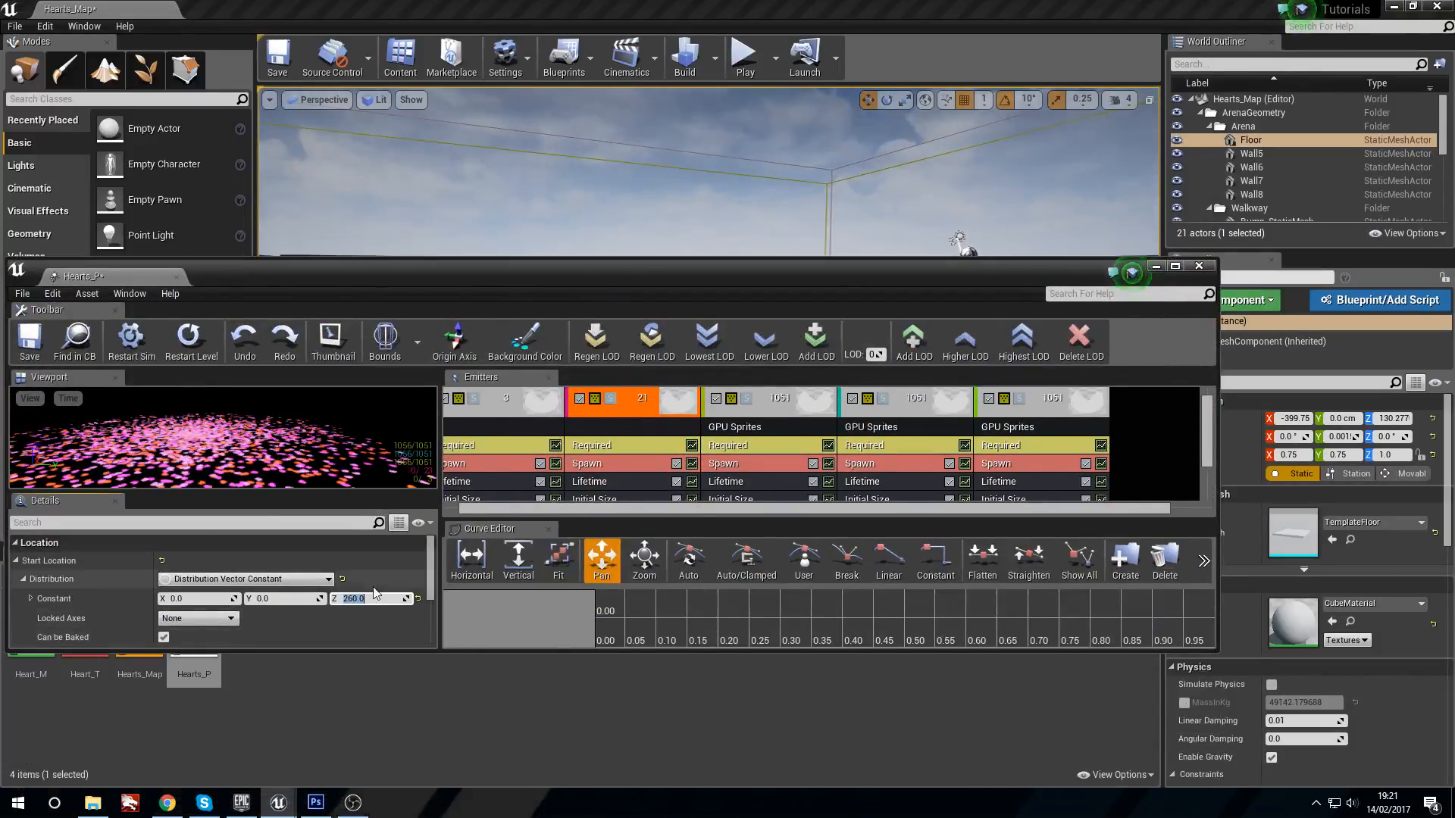
{"action": "key", "text": "Return"}
{"action": "left_click_drag", "start_coordinate": [736, 267], "coordinate": [791, 478]}
{"action": "double_click", "coordinate": [807, 485]}
Increase the particle count of the first burst entry in the second emitter's Spawn module.
{"action": "left_click", "coordinate": [848, 196]}
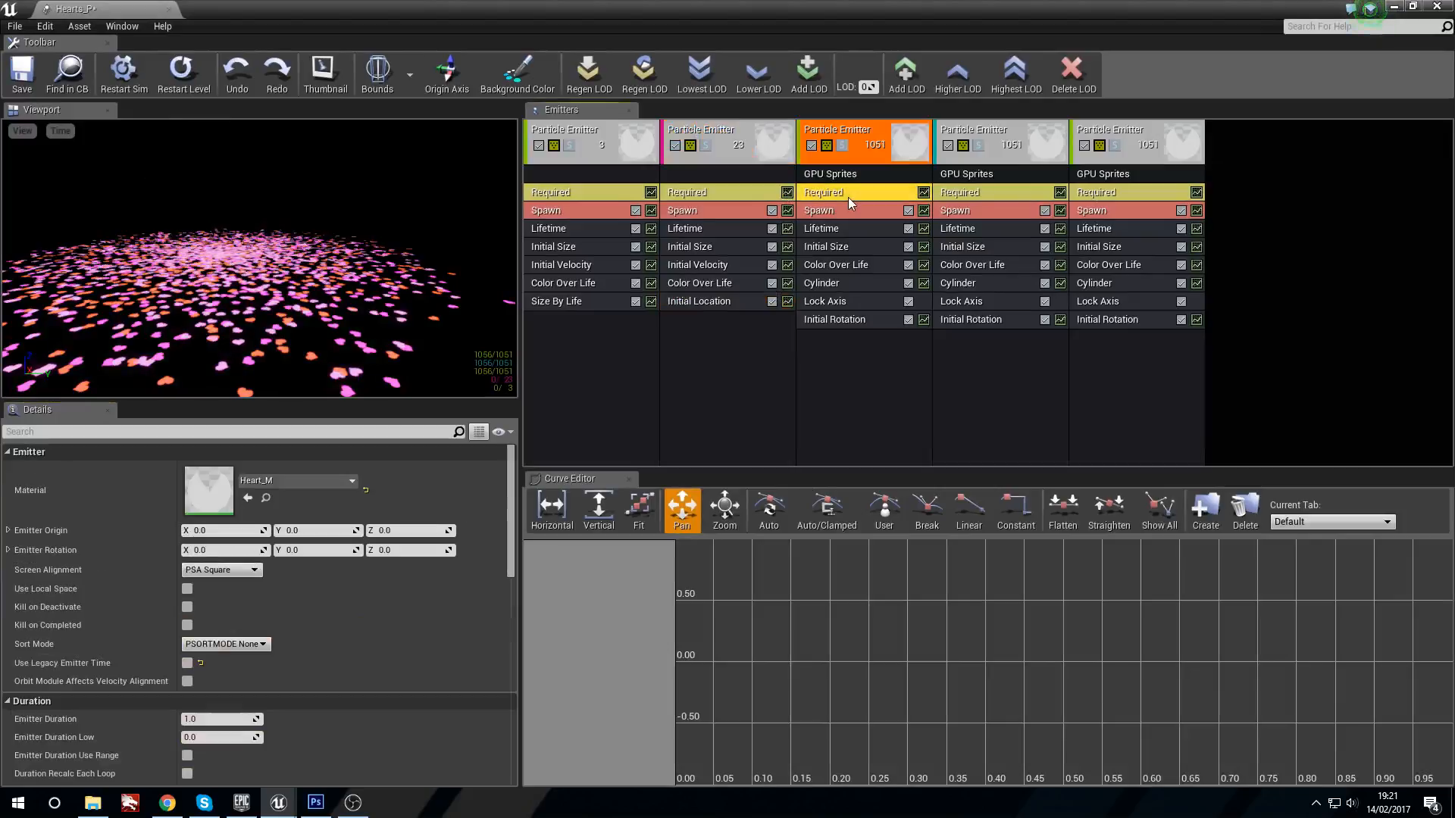
{"action": "left_click", "coordinate": [865, 209]}
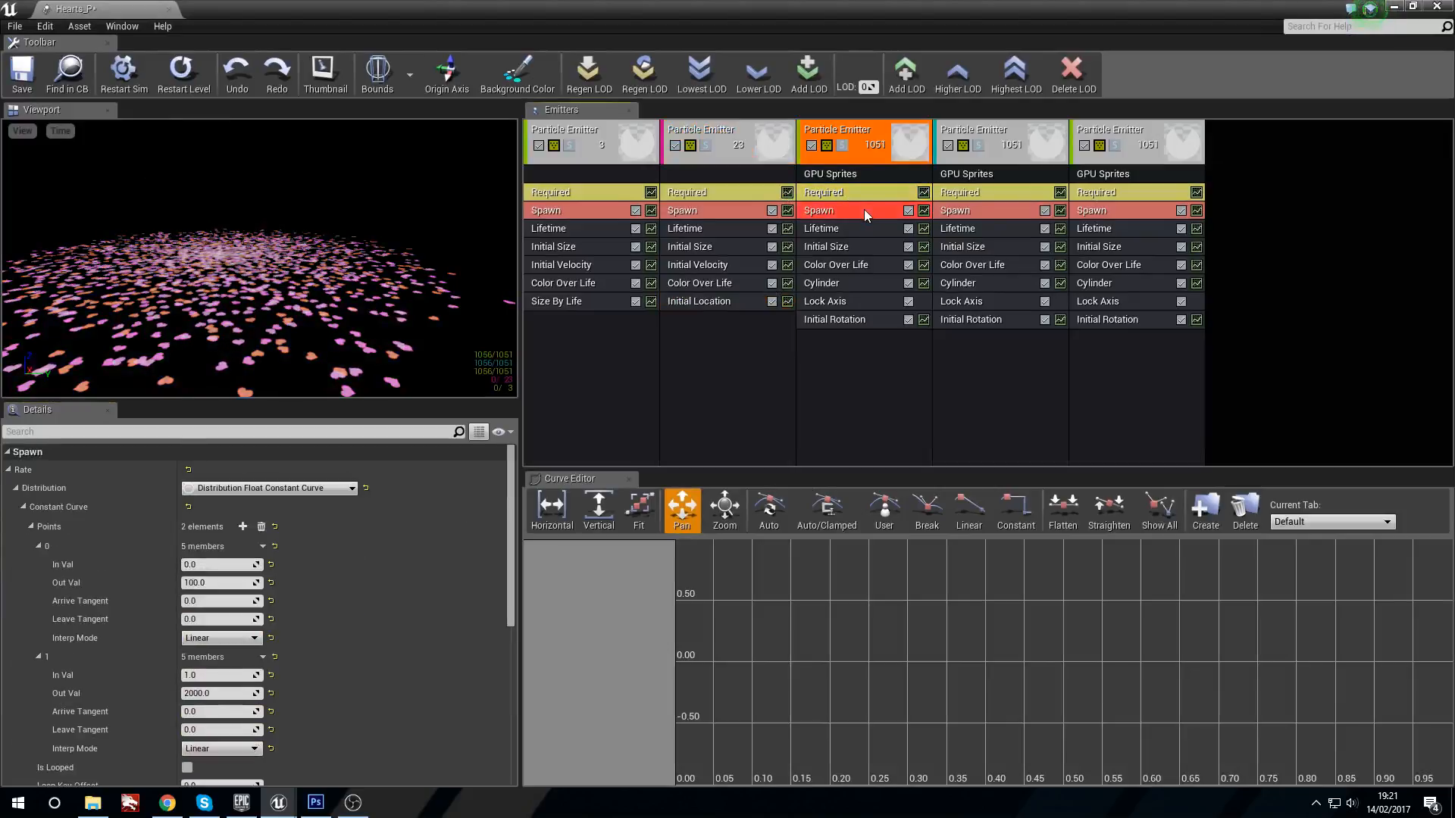
{"action": "left_click", "coordinate": [736, 211]}
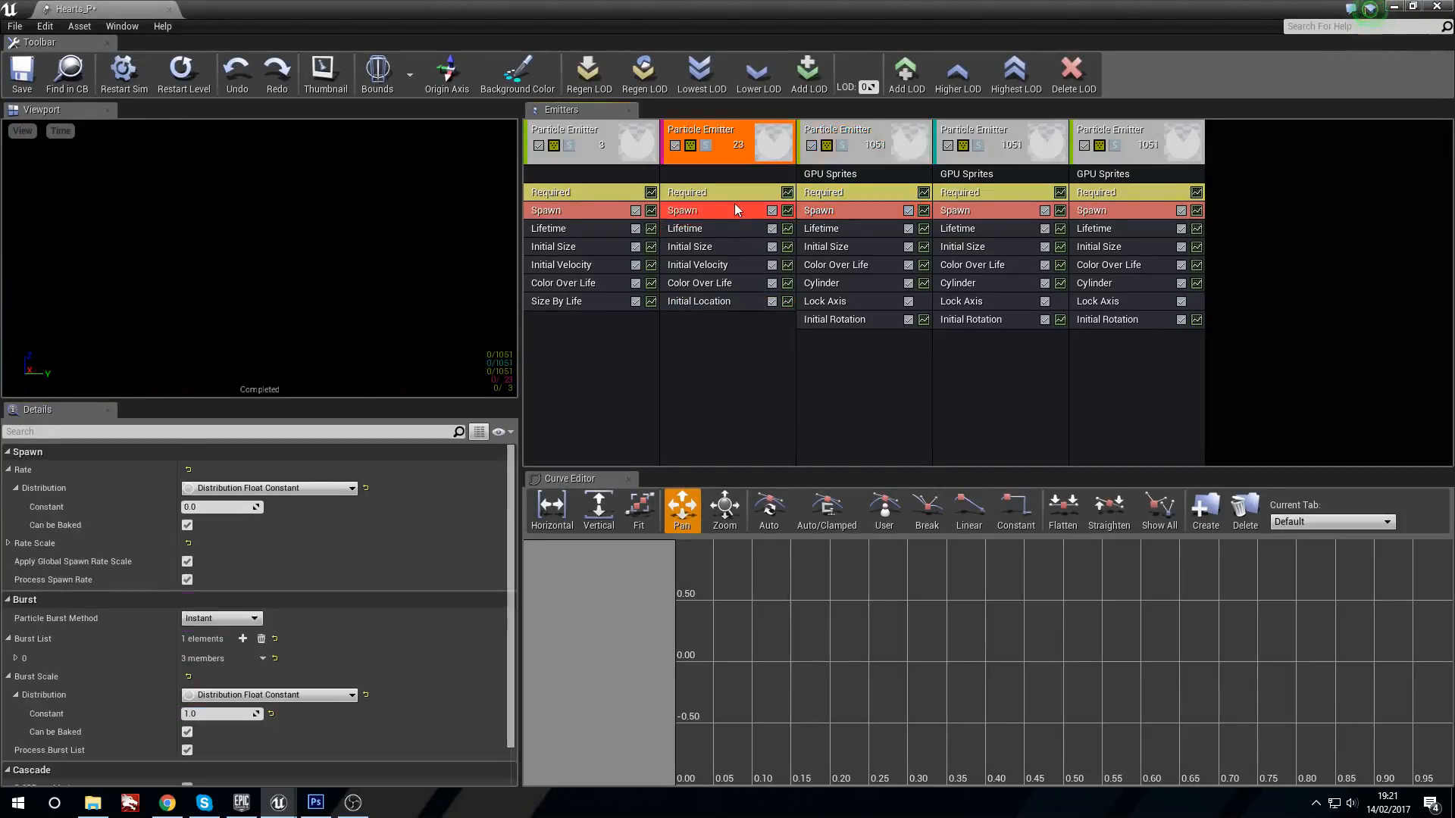
{"action": "scroll", "coordinate": [244, 653], "scroll_direction": "down", "scroll_amount": 1}
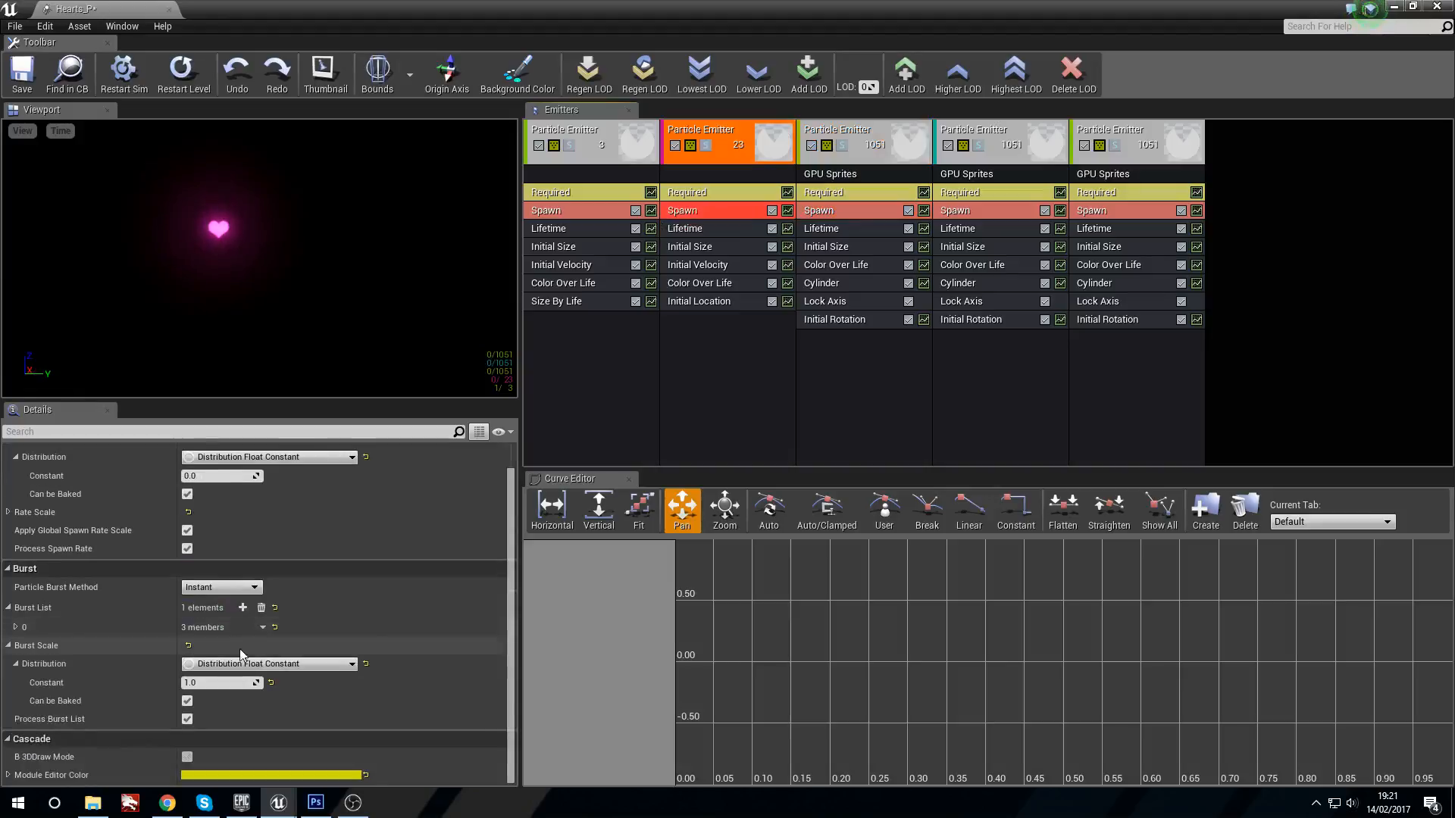
{"action": "double_click", "coordinate": [117, 627]}
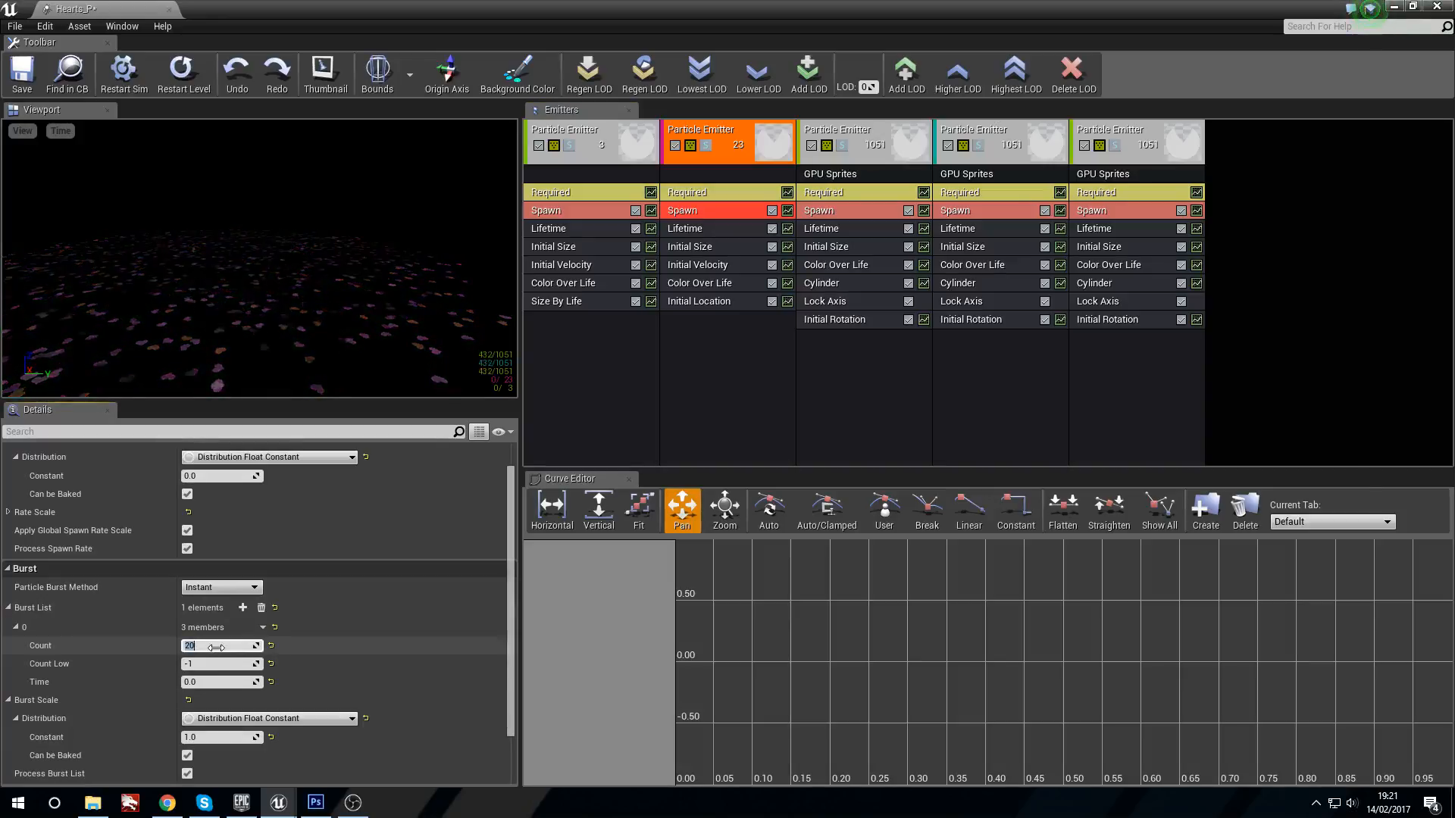
Convert the second emitter to GPU Sprites type data and save the particle system.
{"action": "right_click", "coordinate": [726, 325]}
{"action": "mouse_move", "coordinate": [779, 353]}
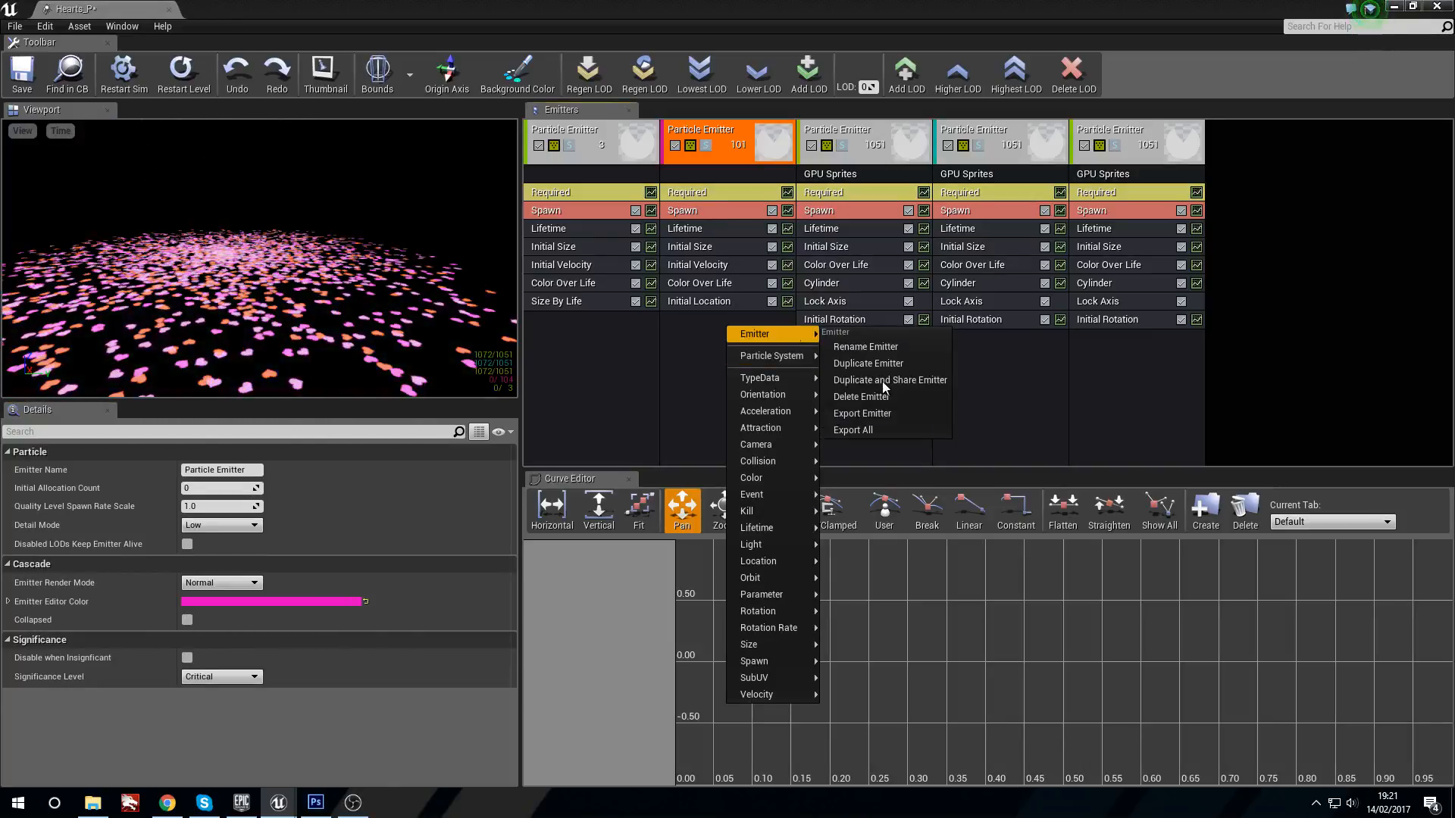
{"action": "mouse_move", "coordinate": [800, 378]}
{"action": "left_click", "coordinate": [879, 425]}
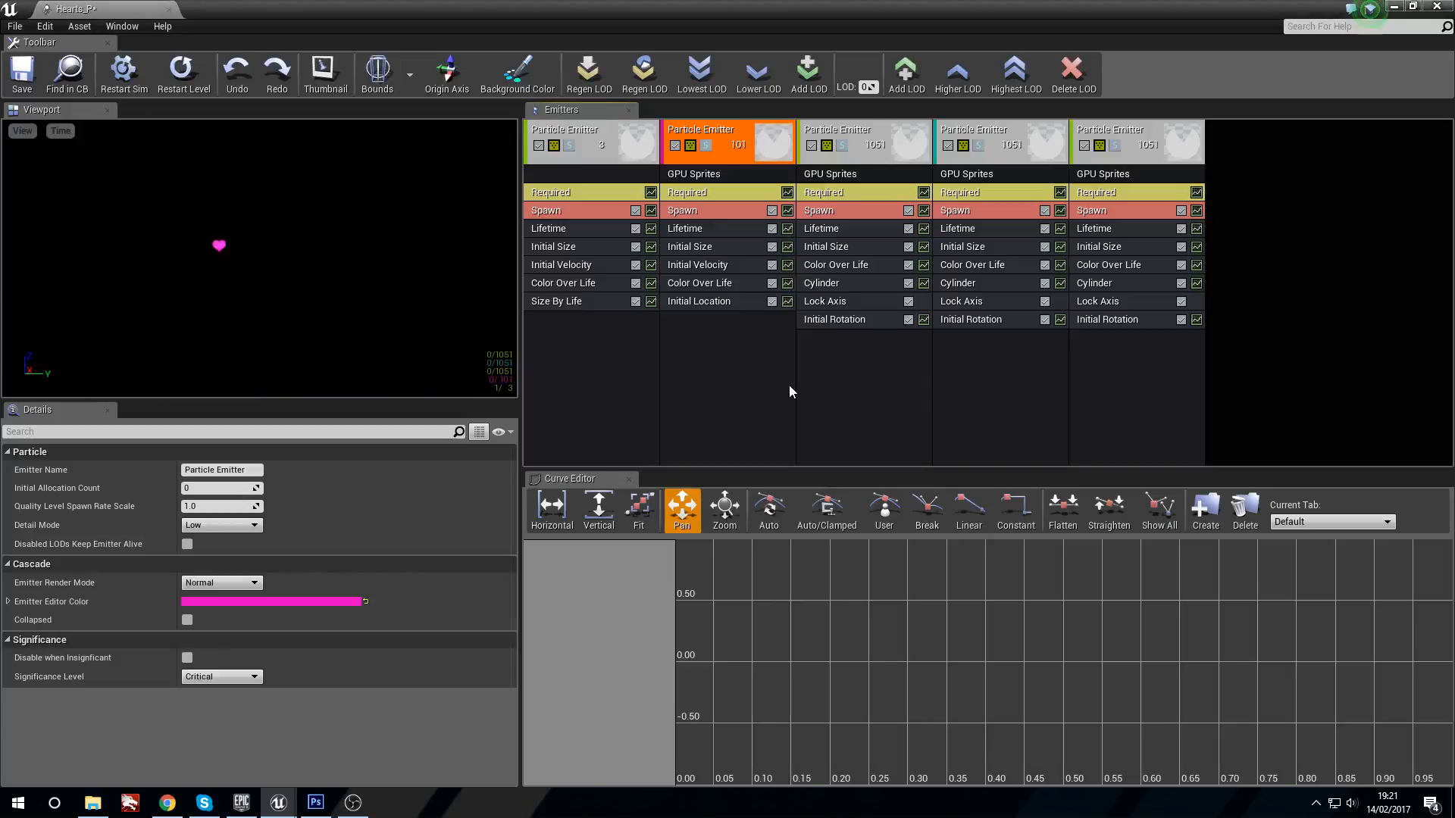
{"action": "left_click", "coordinate": [22, 72]}
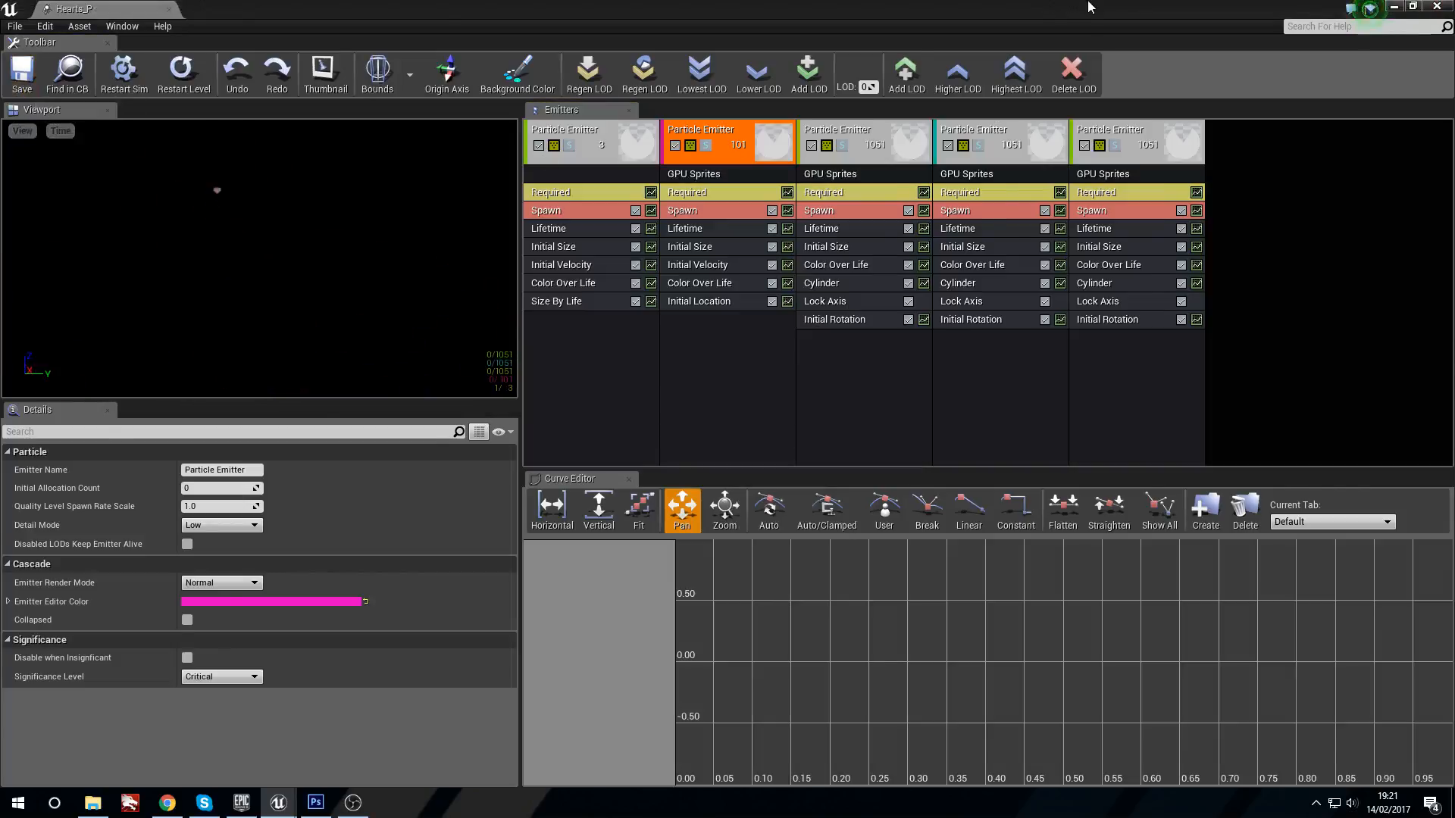
Restart the updated Hearts_P effect in the level and examine the burst and expanding hearts from several viewpoints.
{"action": "left_click_drag", "start_coordinate": [1088, 8], "coordinate": [1081, 484]}
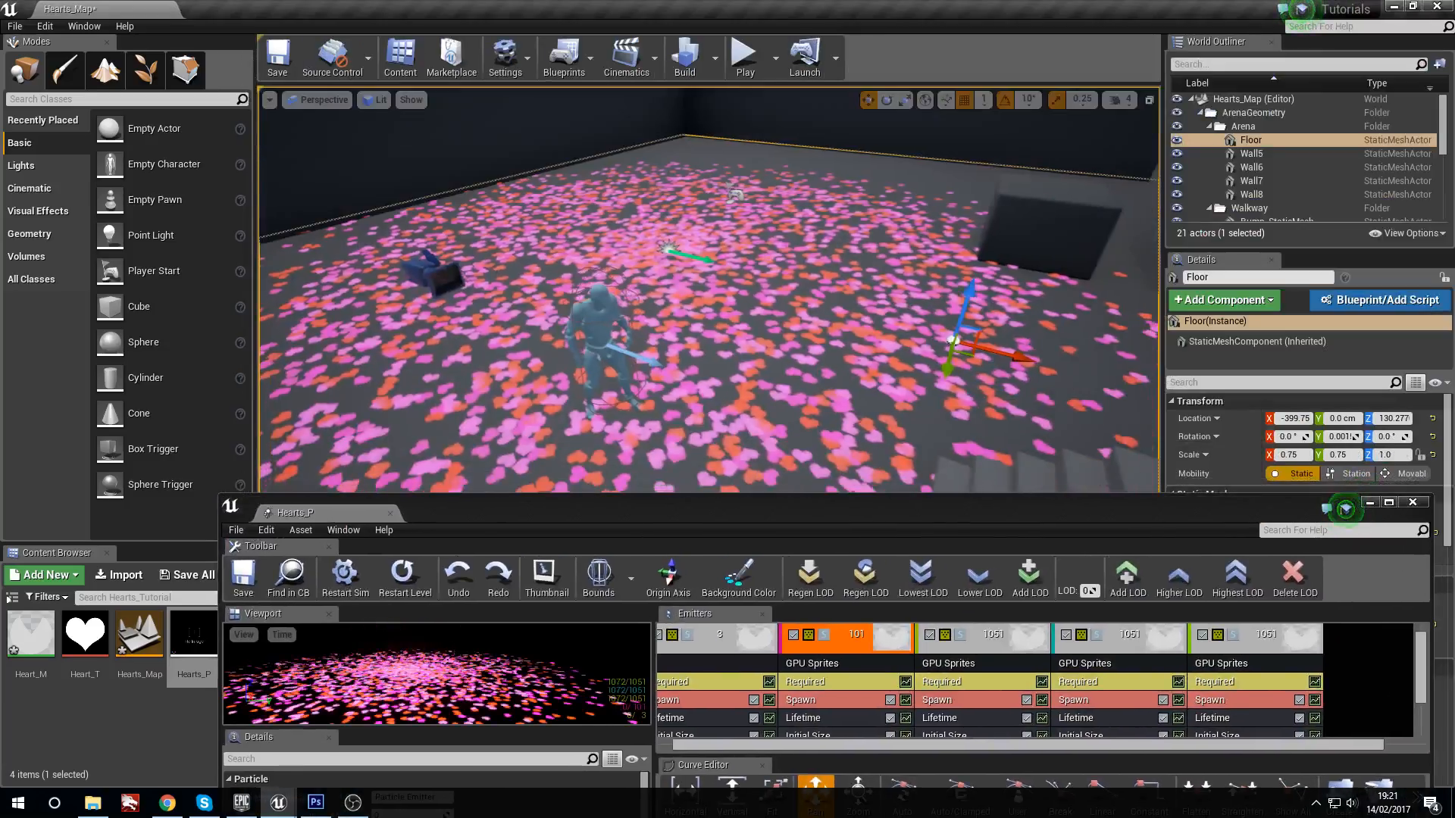
{"action": "right_click_drag", "start_coordinate": [708, 303], "coordinate": [835, 256]}
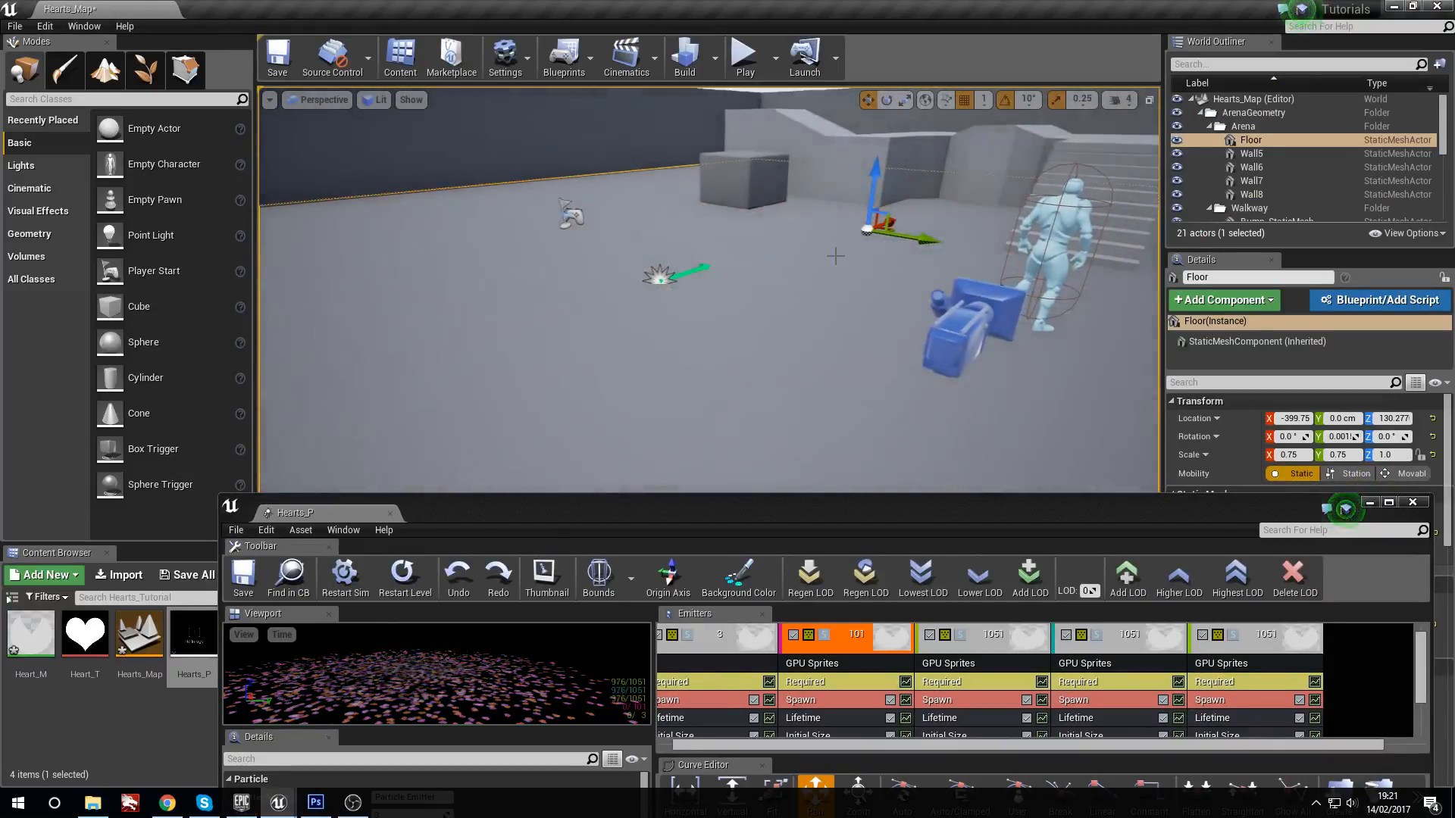
{"action": "left_click", "coordinate": [660, 277]}
{"action": "right_click_drag", "start_coordinate": [659, 278], "coordinate": [692, 236]}
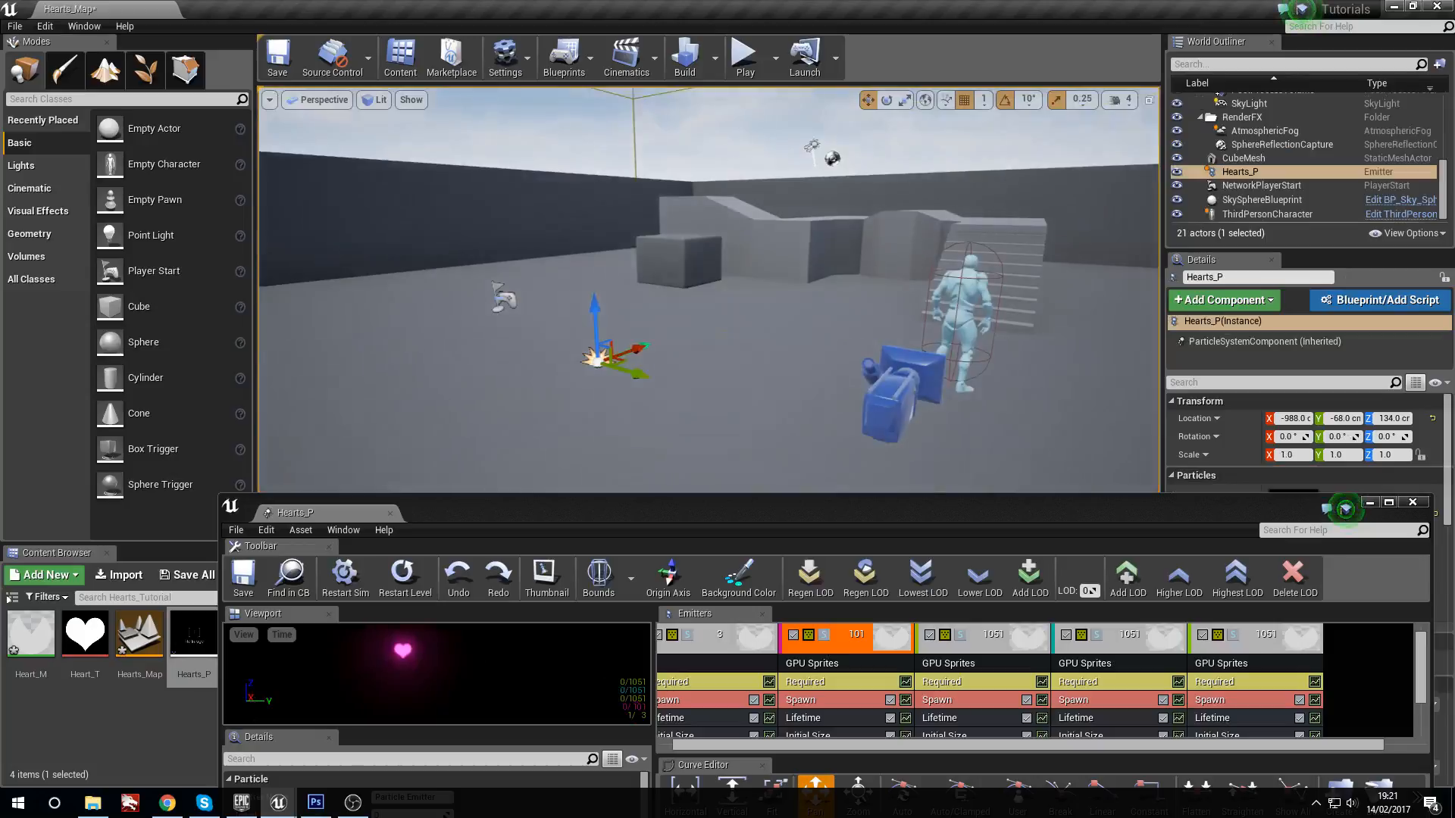
{"action": "left_click", "coordinate": [394, 580]}
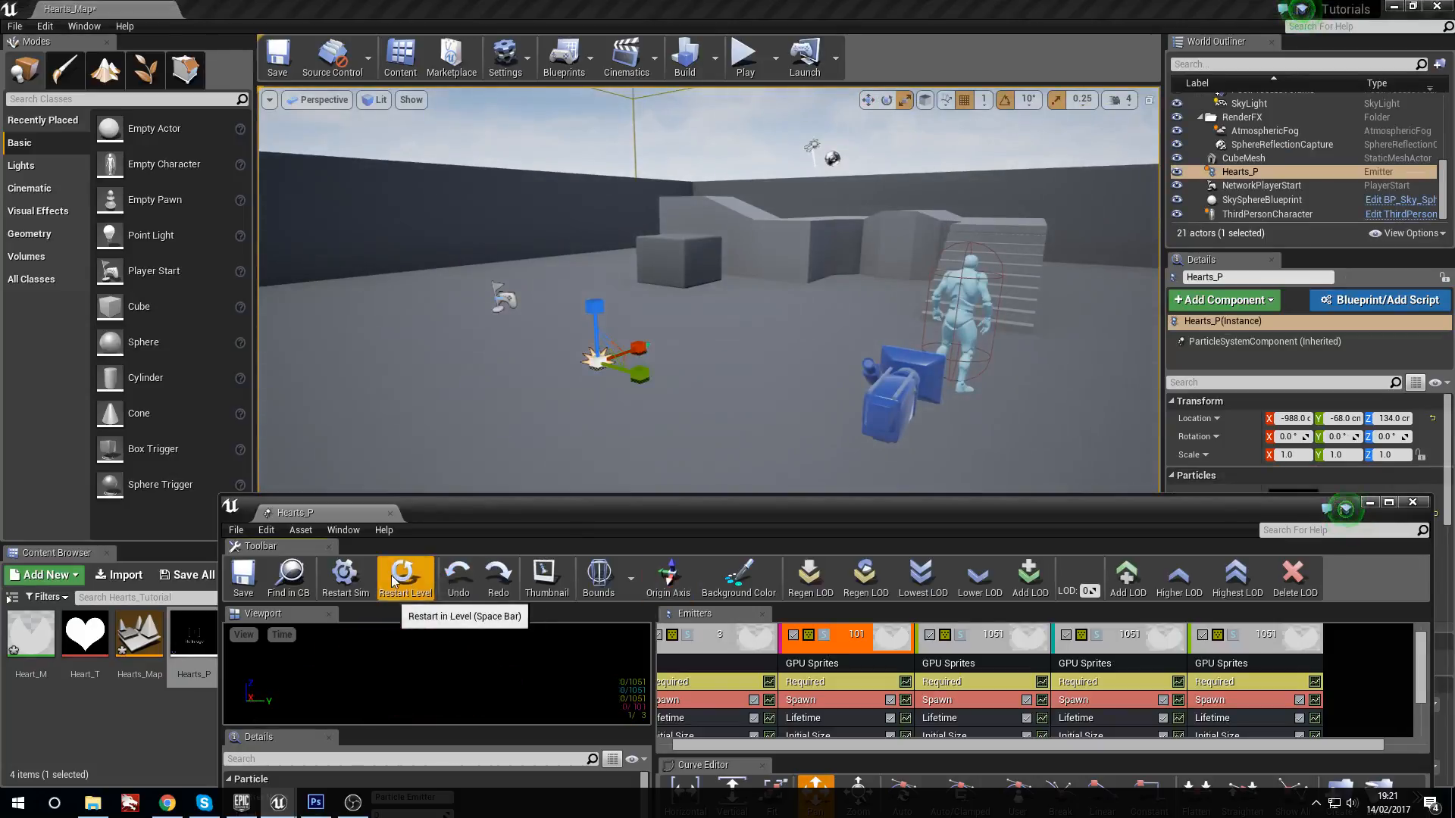
{"action": "right_click_drag", "start_coordinate": [835, 362], "coordinate": [835, 363]}
{"action": "left_click", "coordinate": [777, 220]}
{"action": "right_click_drag", "start_coordinate": [777, 220], "coordinate": [778, 220]}
{"action": "left_click", "coordinate": [394, 584]}
{"action": "right_click_drag", "start_coordinate": [530, 364], "coordinate": [531, 364]}
{"action": "left_click_drag", "start_coordinate": [907, 502], "coordinate": [658, 385]}
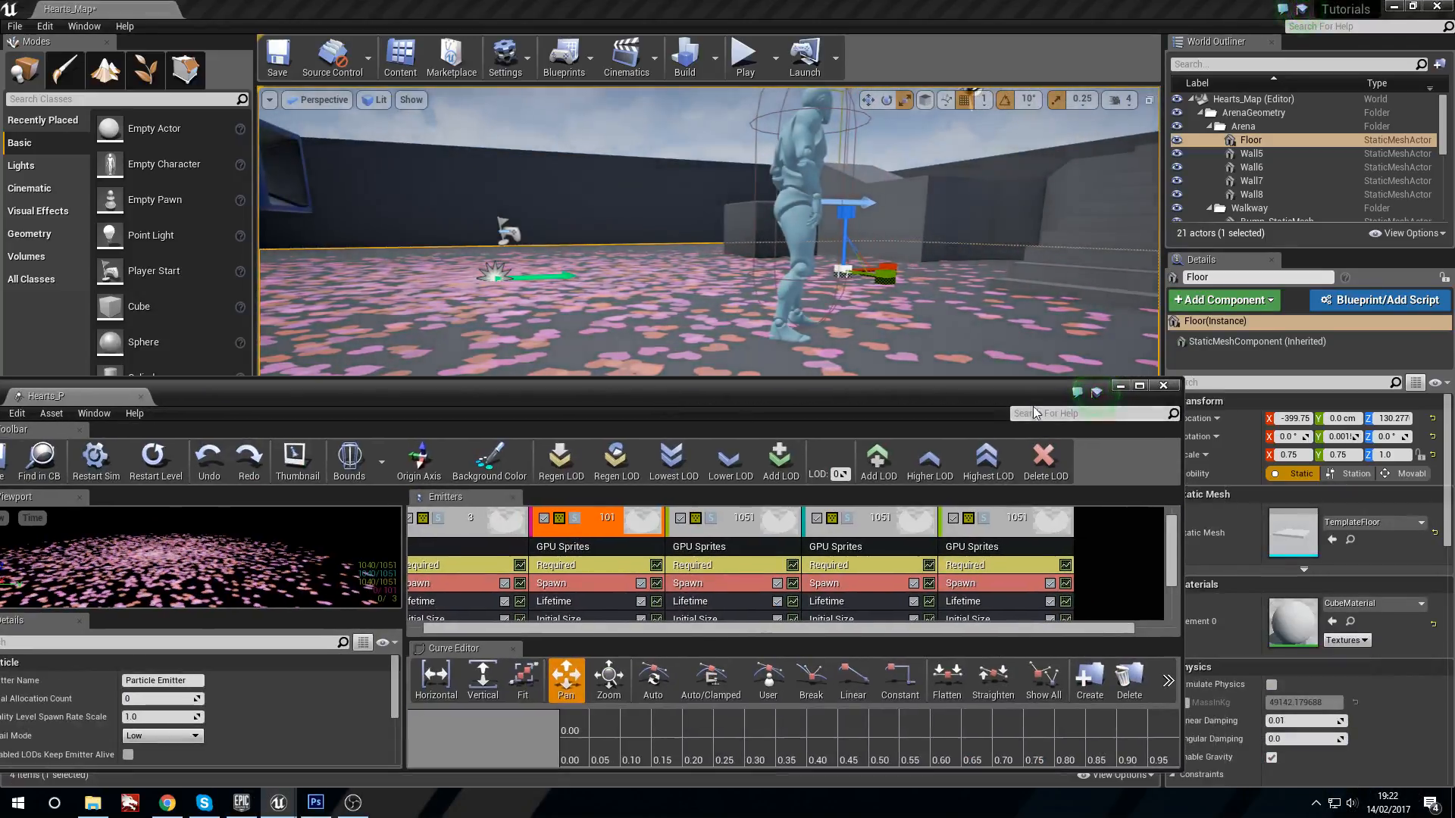
Close the Hearts_P particle editor and open the level blueprint at the SpawnActor Magic Circle BP node.
{"action": "left_click", "coordinate": [1163, 385]}
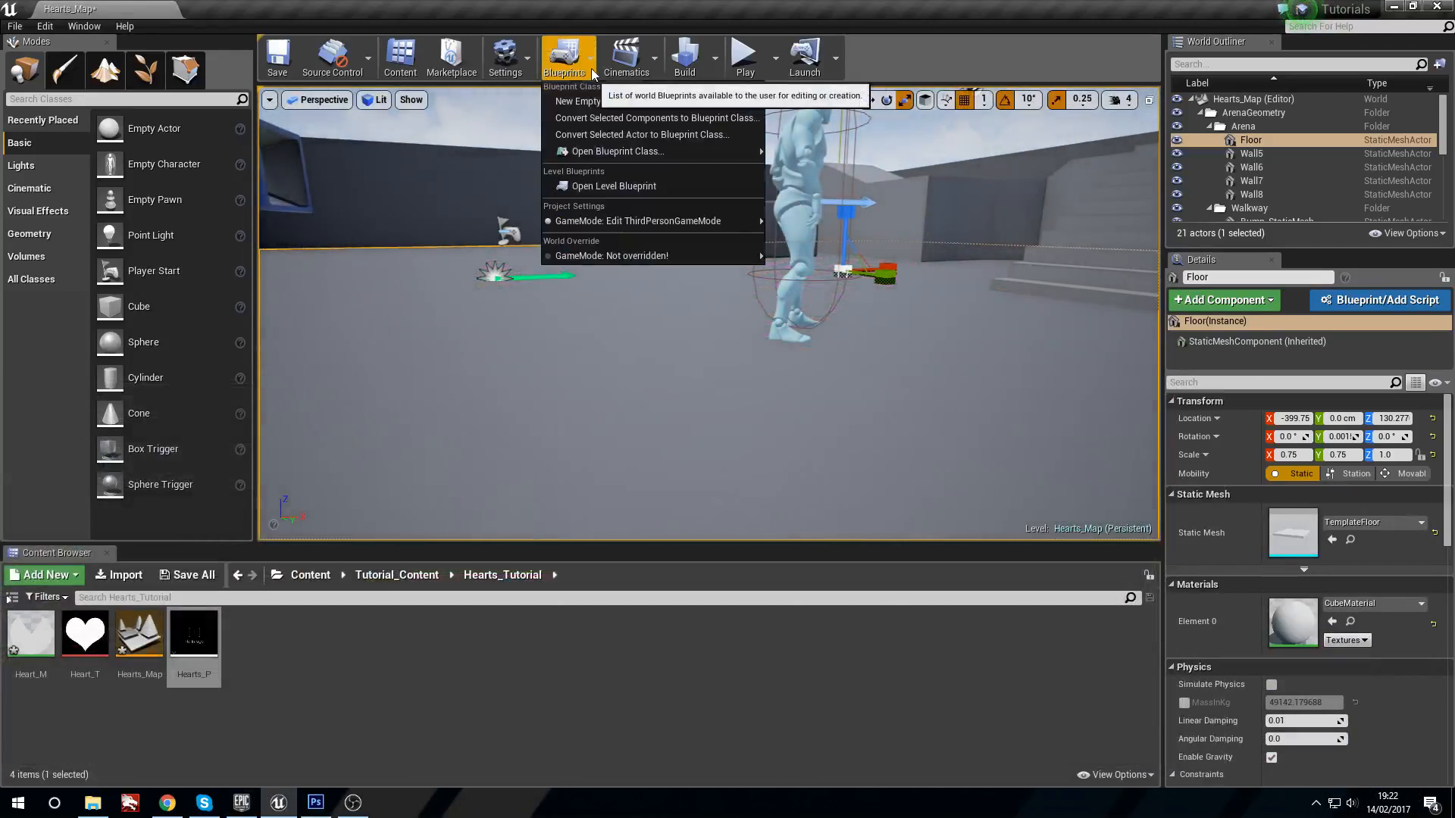
{"action": "left_click", "coordinate": [591, 68]}
{"action": "left_click", "coordinate": [620, 191]}
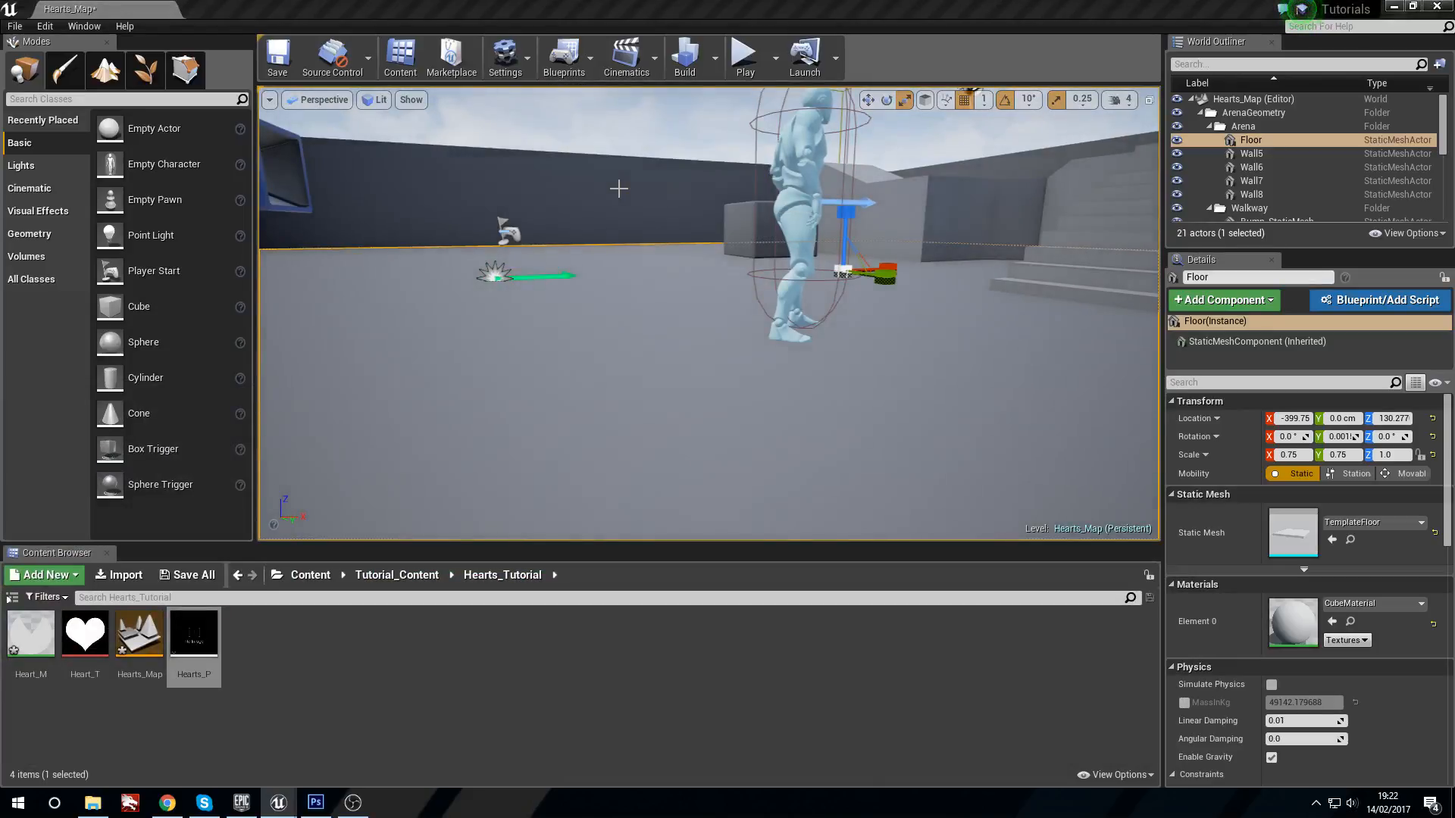
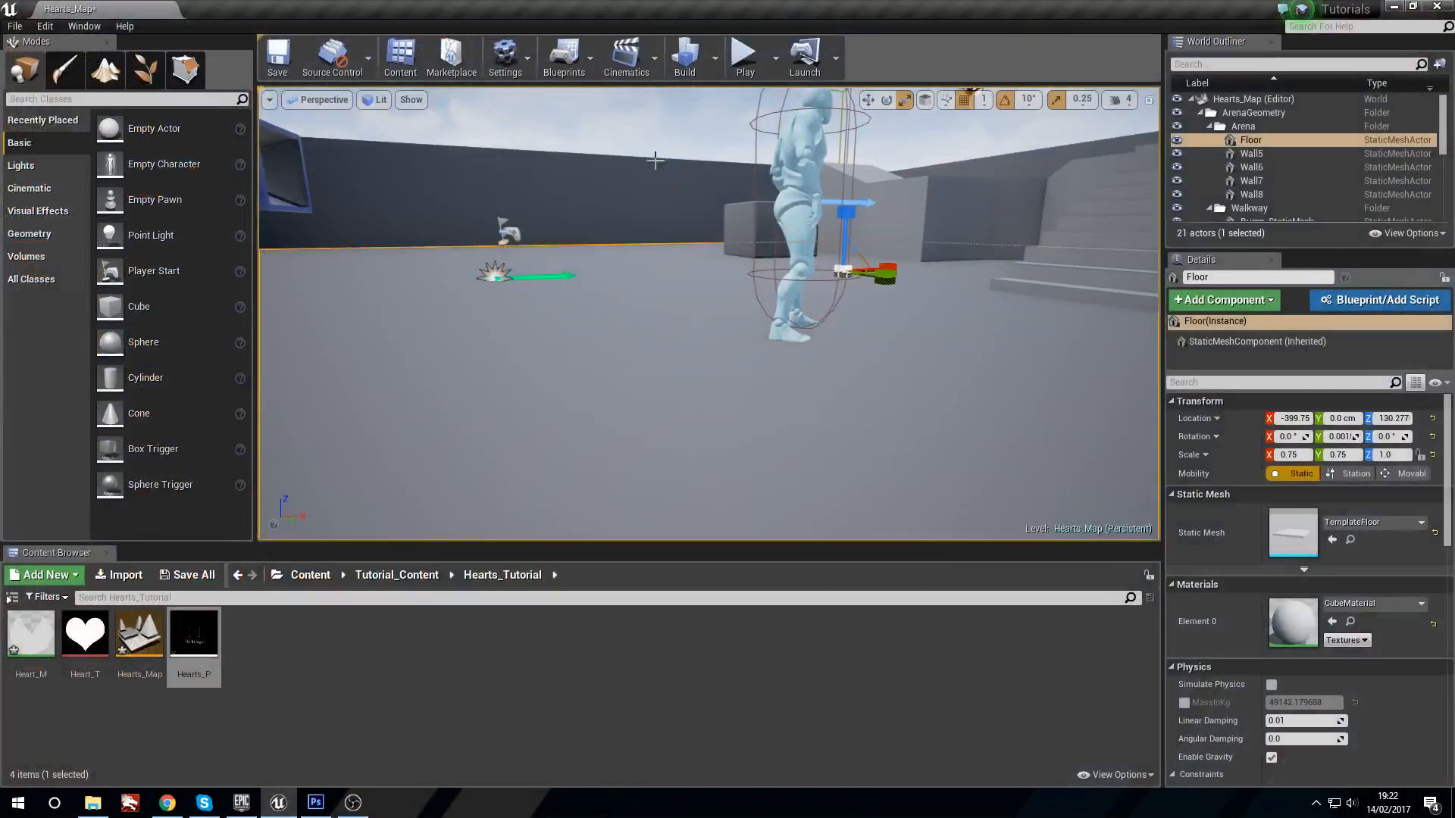
{"action": "left_click", "coordinate": [590, 59]}
{"action": "left_click", "coordinate": [638, 181]}
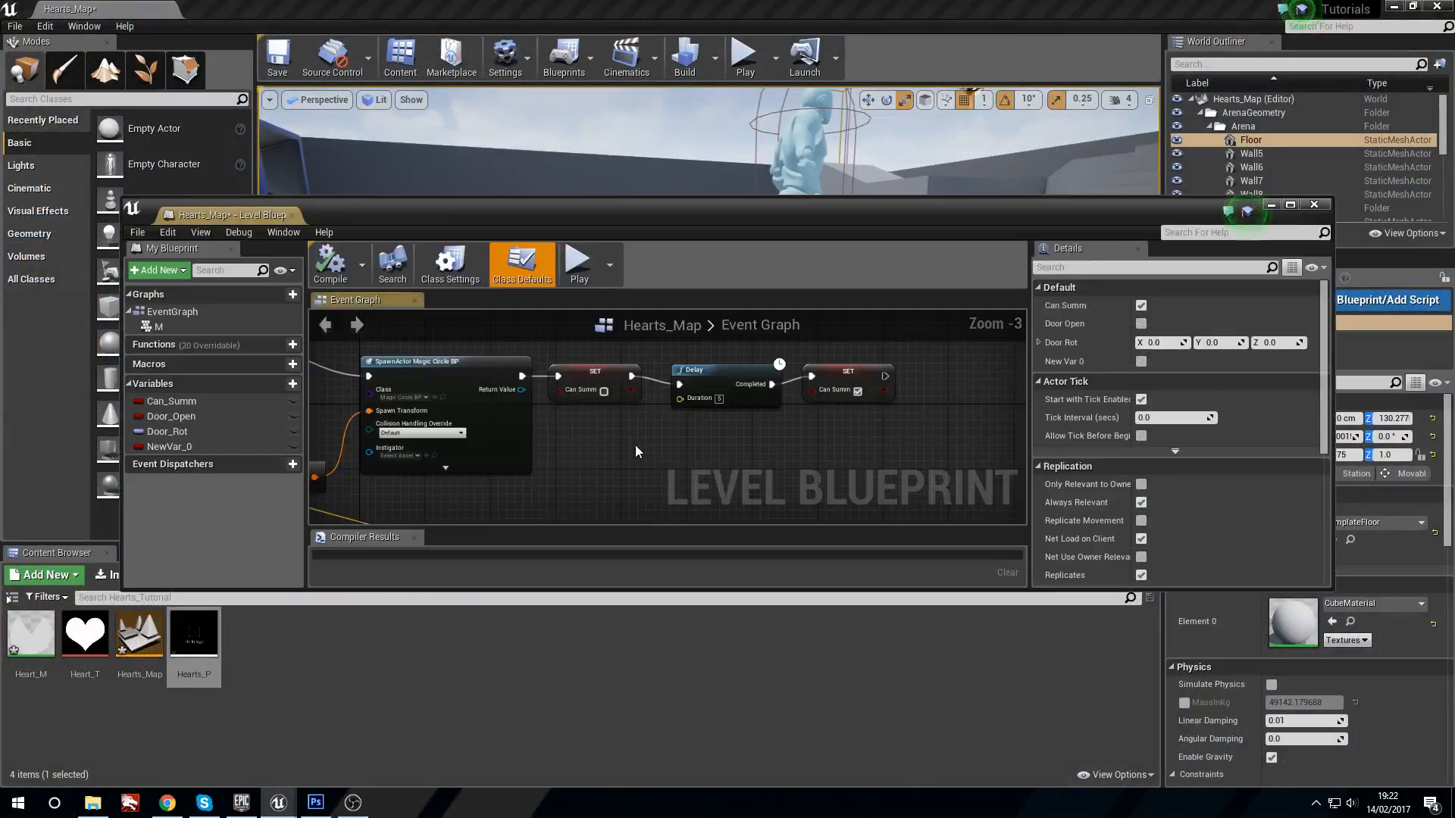
{"action": "double_click", "coordinate": [929, 212]}
{"action": "right_click_drag", "start_coordinate": [274, 265], "coordinate": [637, 371]}
{"action": "right_click_drag", "start_coordinate": [421, 362], "coordinate": [350, 385]}
{"action": "scroll", "coordinate": [657, 368], "scroll_direction": "up", "scroll_amount": 3}
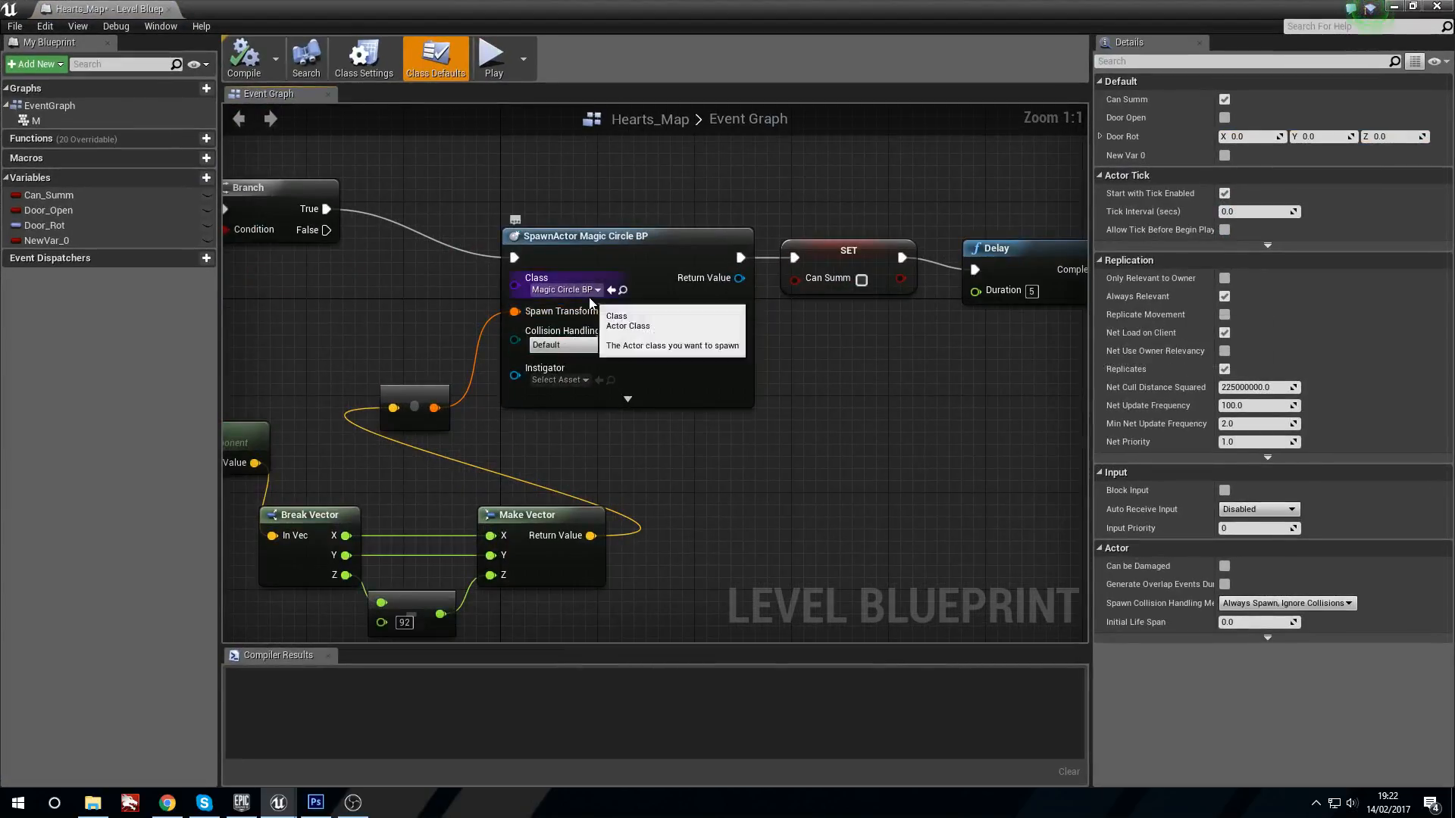
{"action": "left_click", "coordinate": [592, 292]}
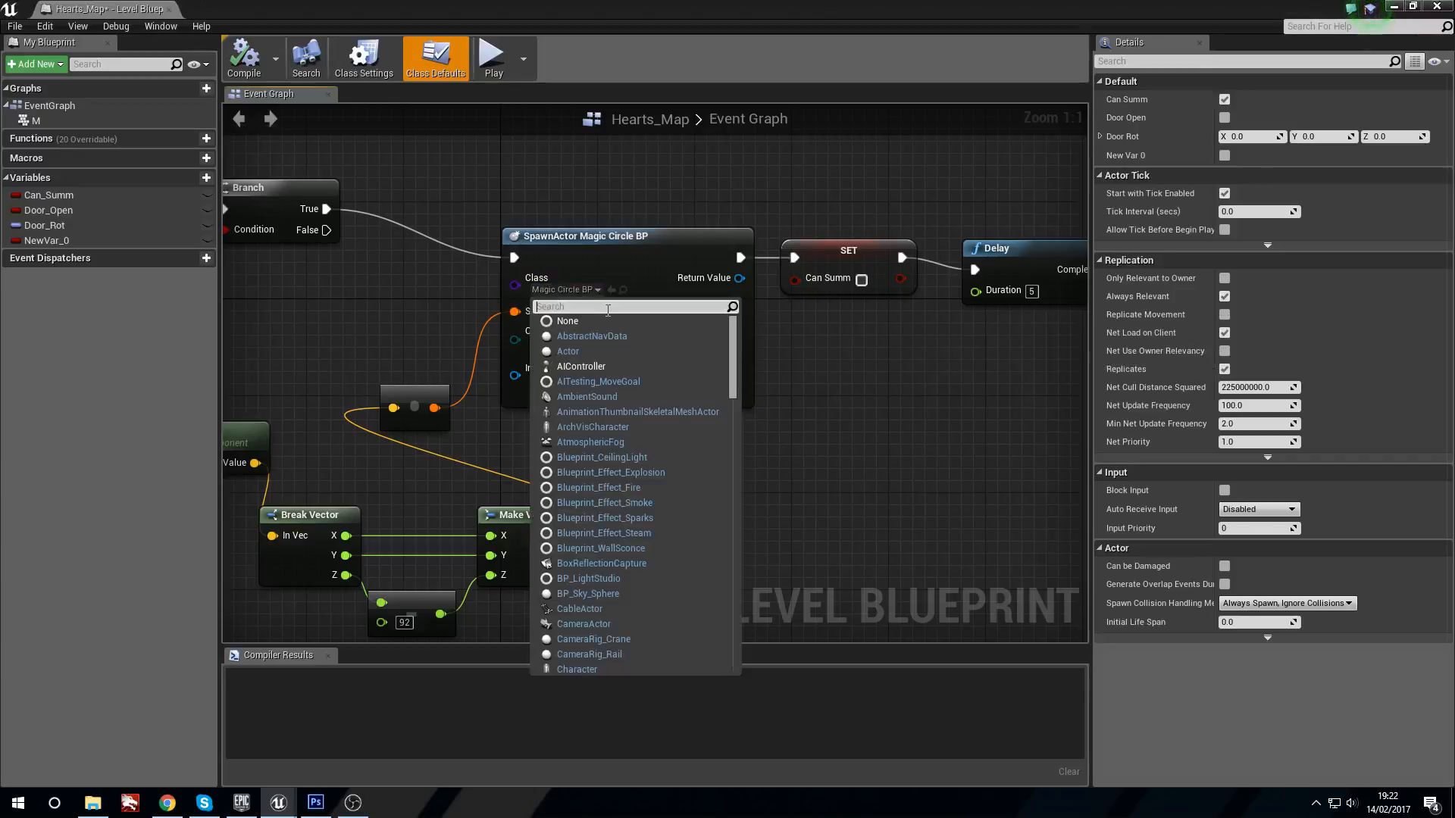
{"action": "type", "text": "hea"}
{"action": "key", "text": "BackSpace"}
{"action": "key", "text": "BackSpace"}
{"action": "key", "text": "BackSpace"}
Add a Spawn Emitter at Location node executed from the Branch node's True output.
{"action": "right_click_drag", "start_coordinate": [420, 216], "coordinate": [507, 292]}
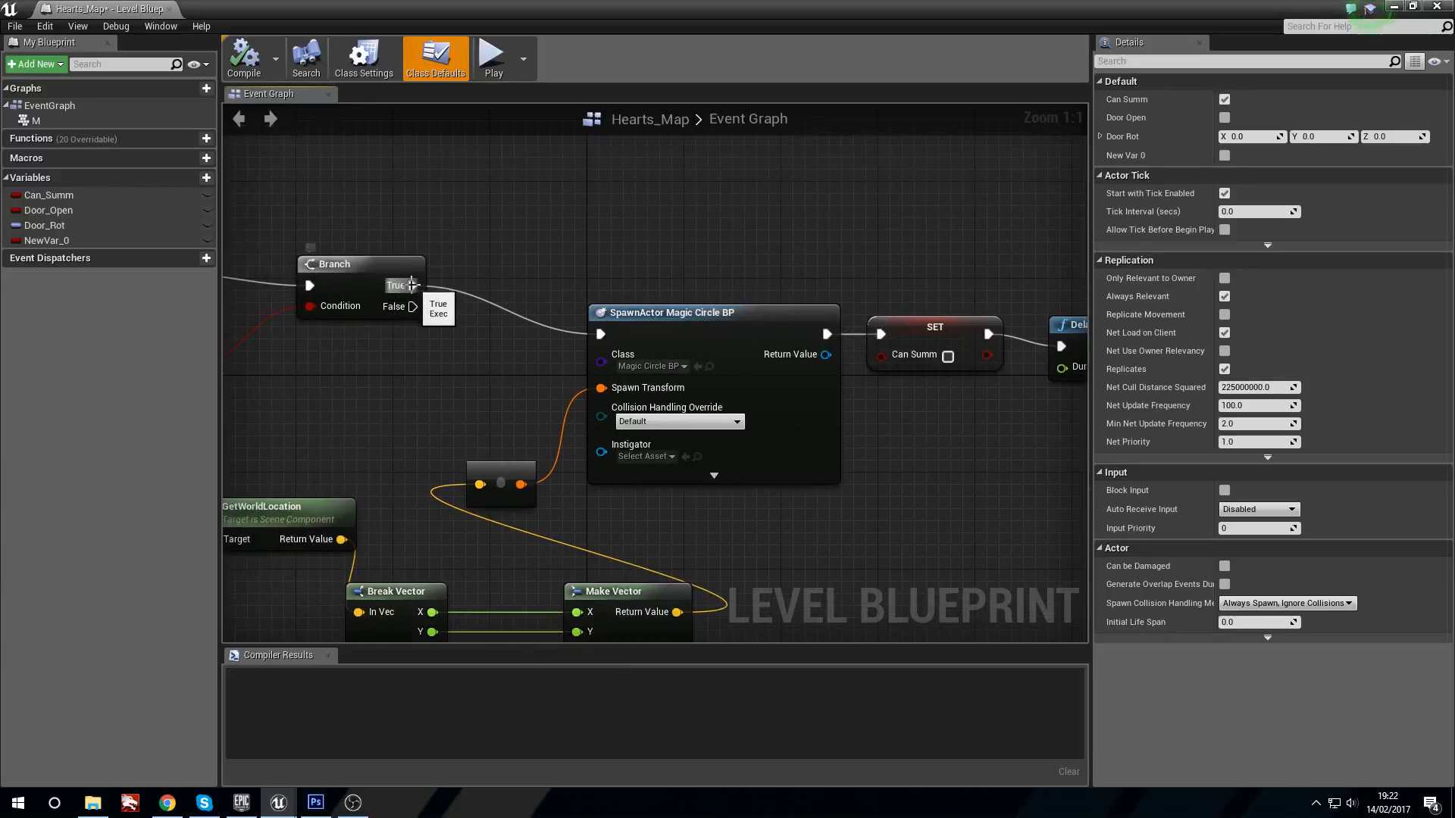
{"action": "left_click_drag", "start_coordinate": [412, 285], "coordinate": [666, 156]}
{"action": "type", "text": "spawn"}
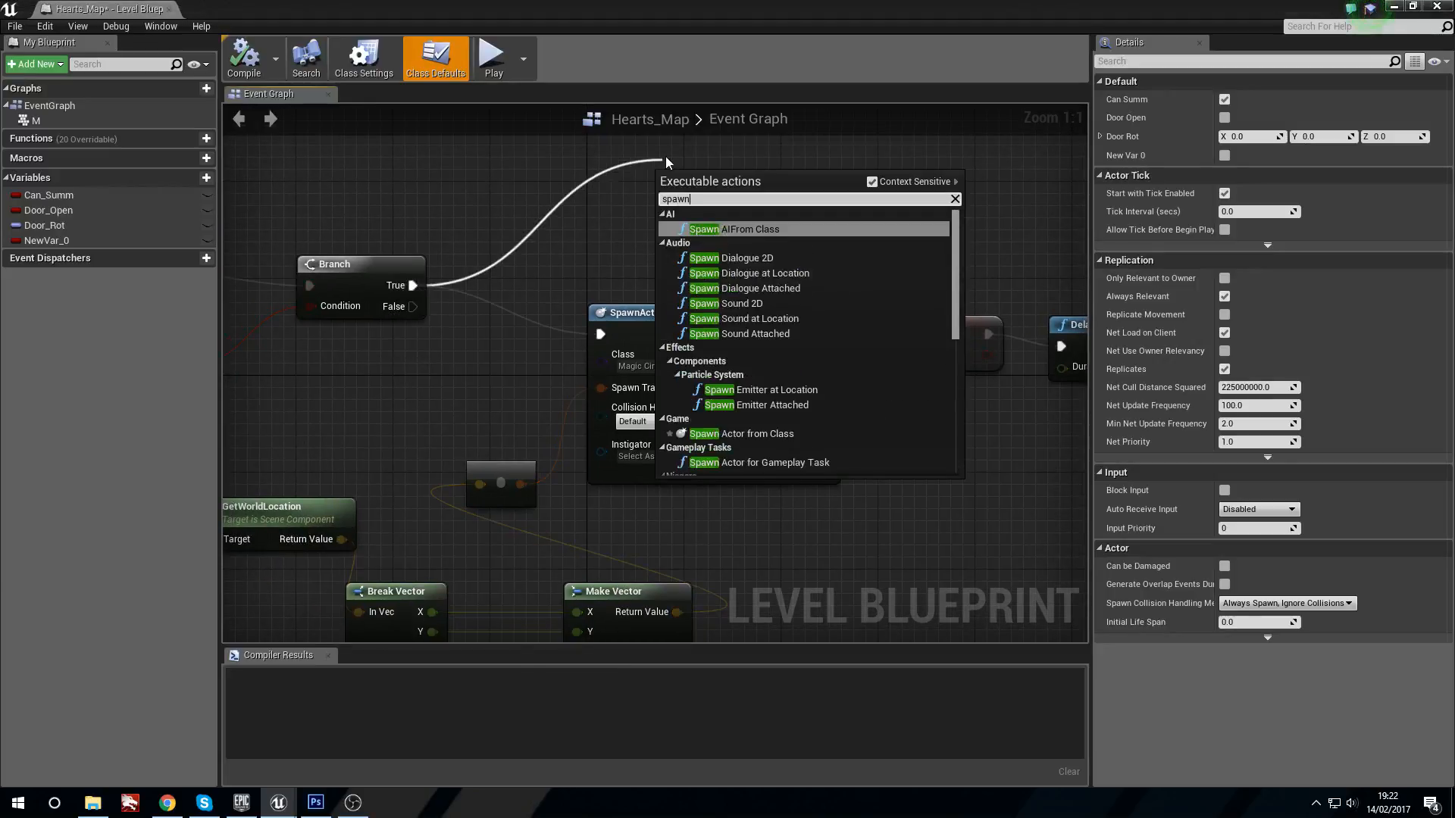
{"action": "type", "text": " emi"}
{"action": "key", "text": "Up"}
{"action": "key", "text": "Return"}
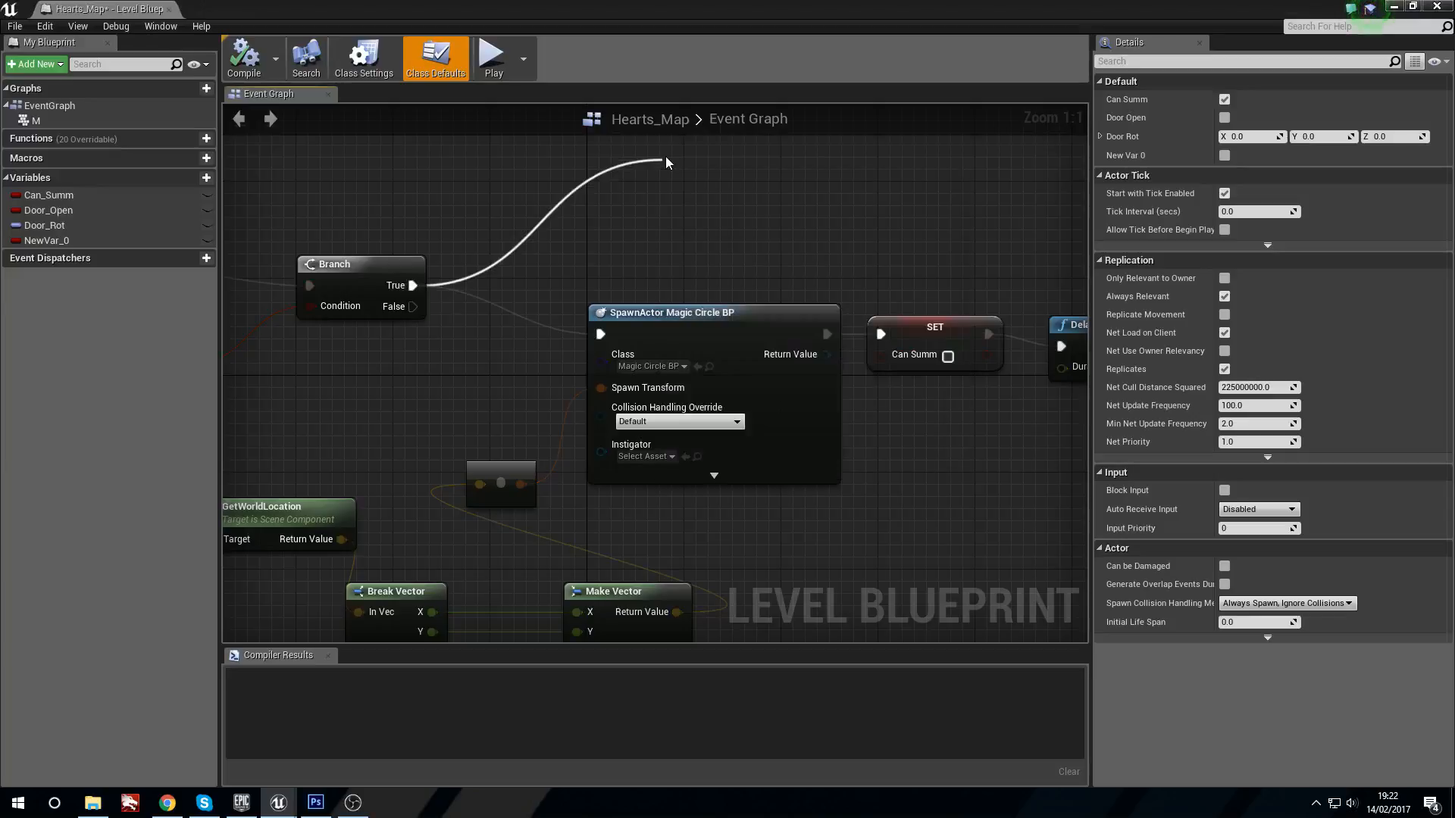
{"action": "left_click_drag", "start_coordinate": [746, 170], "coordinate": [722, 171]}
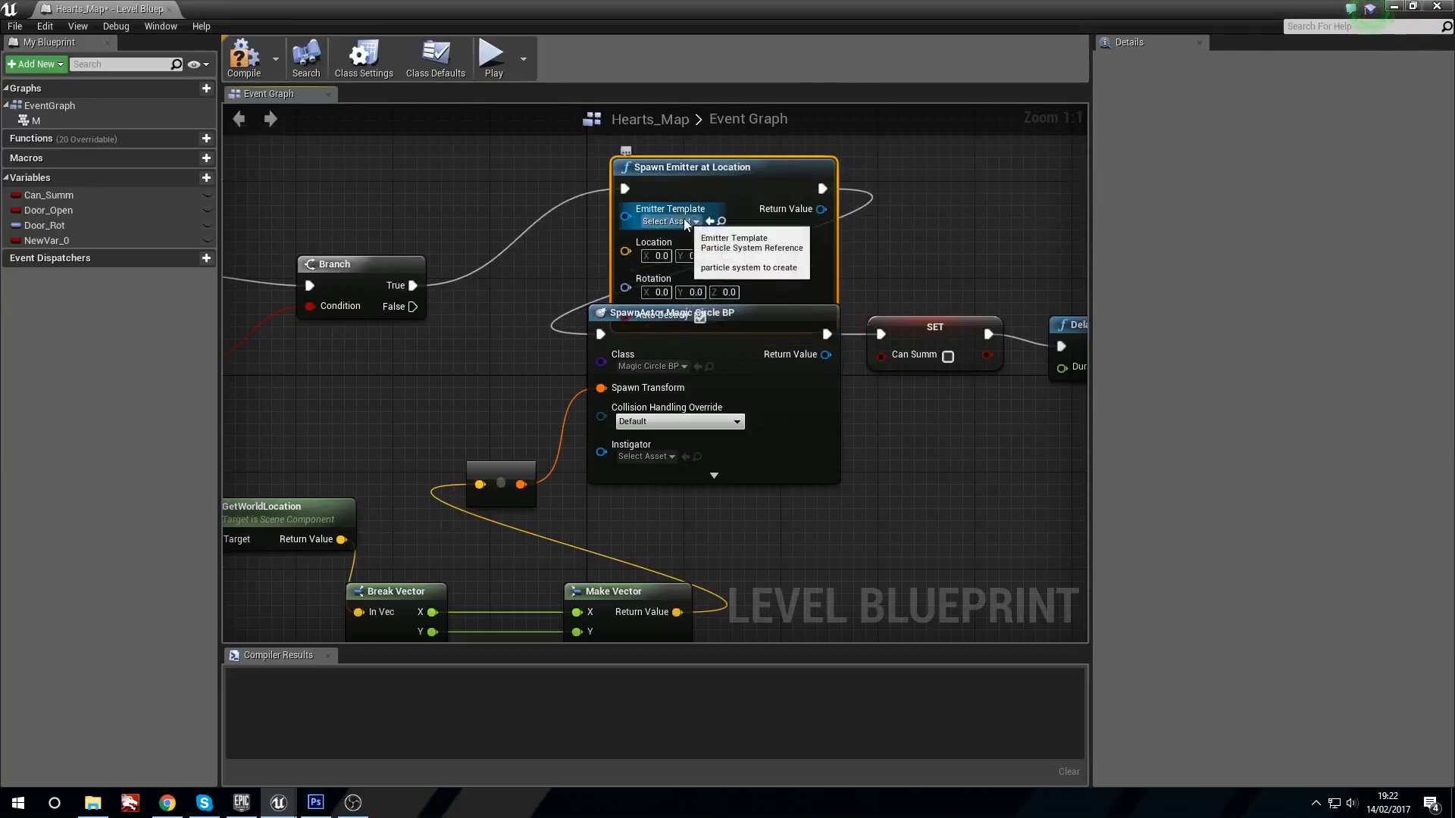
Assign Hearts_P as the emitter template and place the Spawn Emitter at Location node above the SpawnActor node.
{"action": "left_click", "coordinate": [666, 221]}
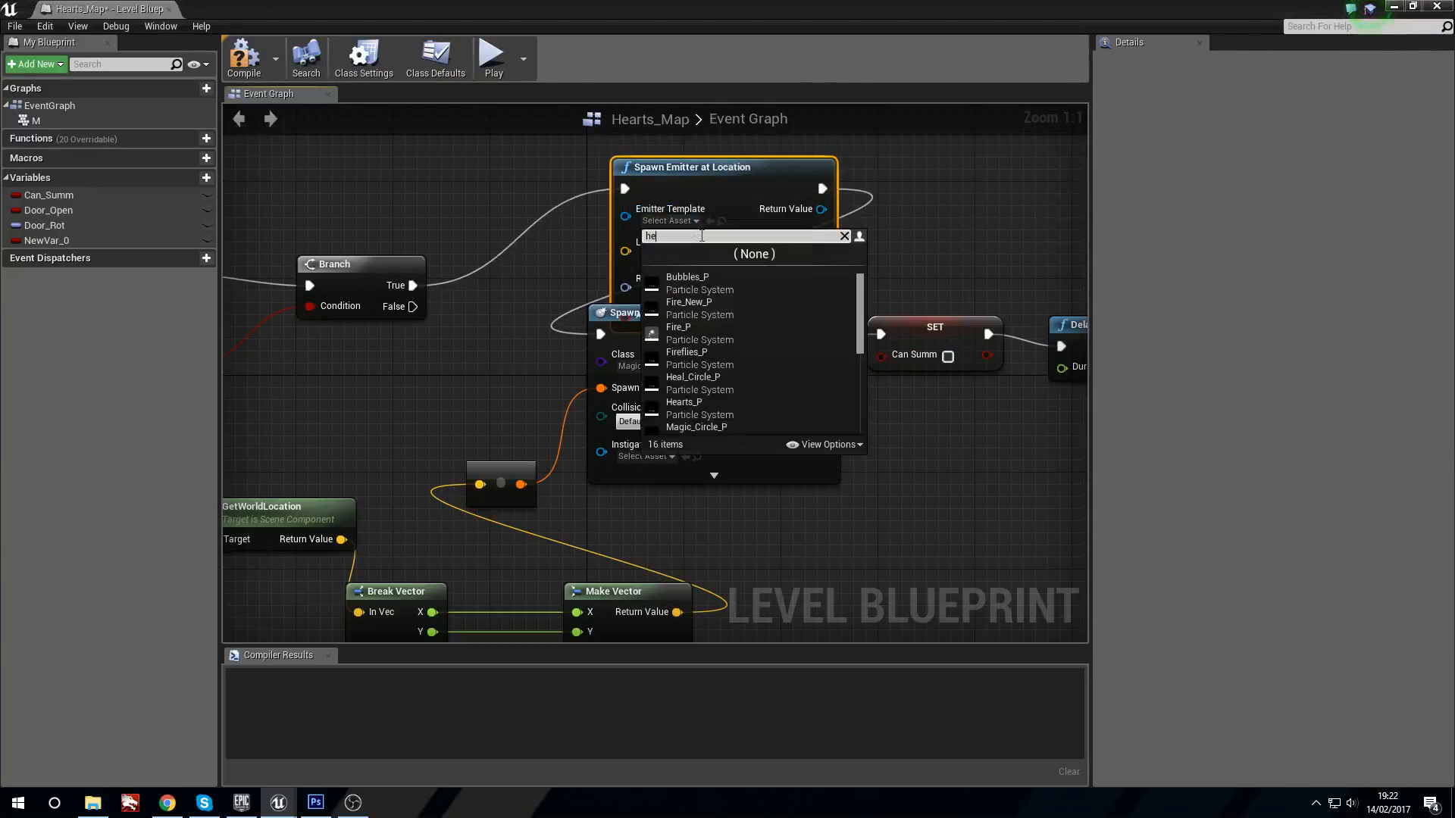
{"action": "type", "text": "hear"}
{"action": "left_click", "coordinate": [697, 279]}
{"action": "left_click_drag", "start_coordinate": [721, 327], "coordinate": [703, 268]}
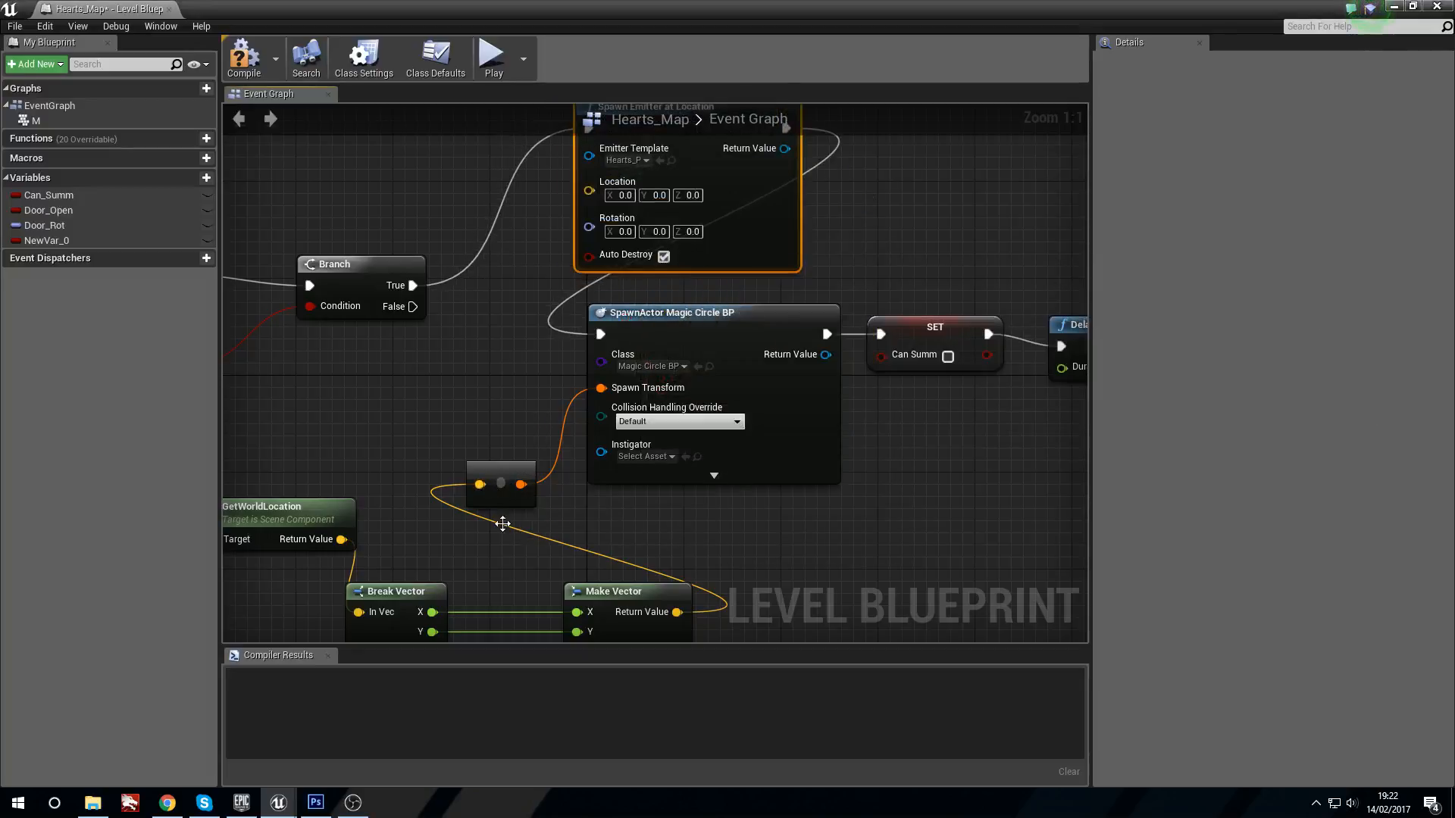
Connect Make Vector's return value to the emitter's Location and route its execution output straight to the Can Summ SET node.
{"action": "left_click_drag", "start_coordinate": [597, 189], "coordinate": [595, 188]}
{"action": "right_click_drag", "start_coordinate": [731, 275], "coordinate": [539, 334]}
{"action": "left_click_drag", "start_coordinate": [698, 383], "coordinate": [693, 393]}
{"action": "right_click_drag", "start_coordinate": [685, 274], "coordinate": [716, 332]}
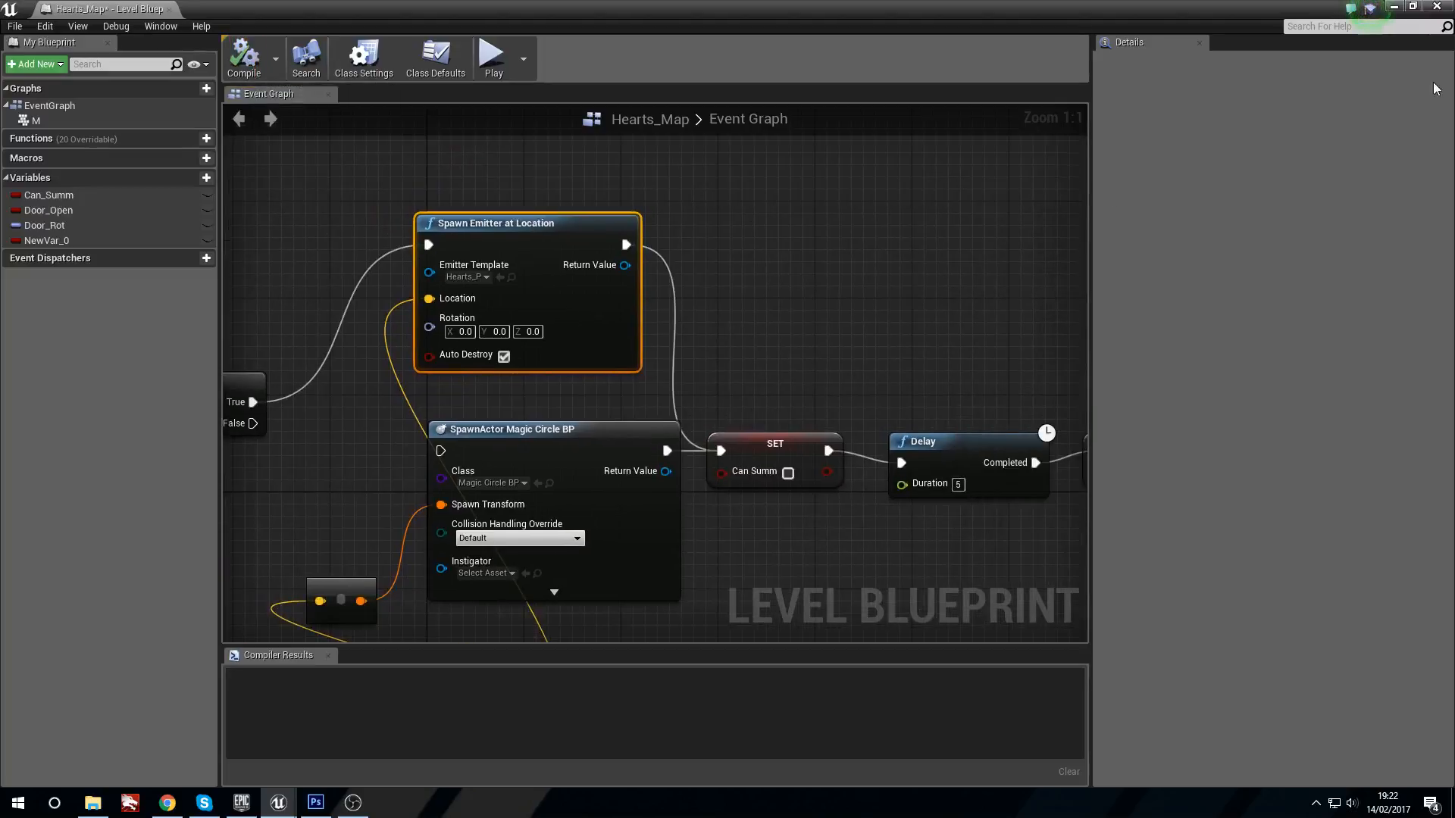
Play-test the level, triggering the hearts effect from several positions while running the character around.
{"action": "left_click", "coordinate": [1395, 7]}
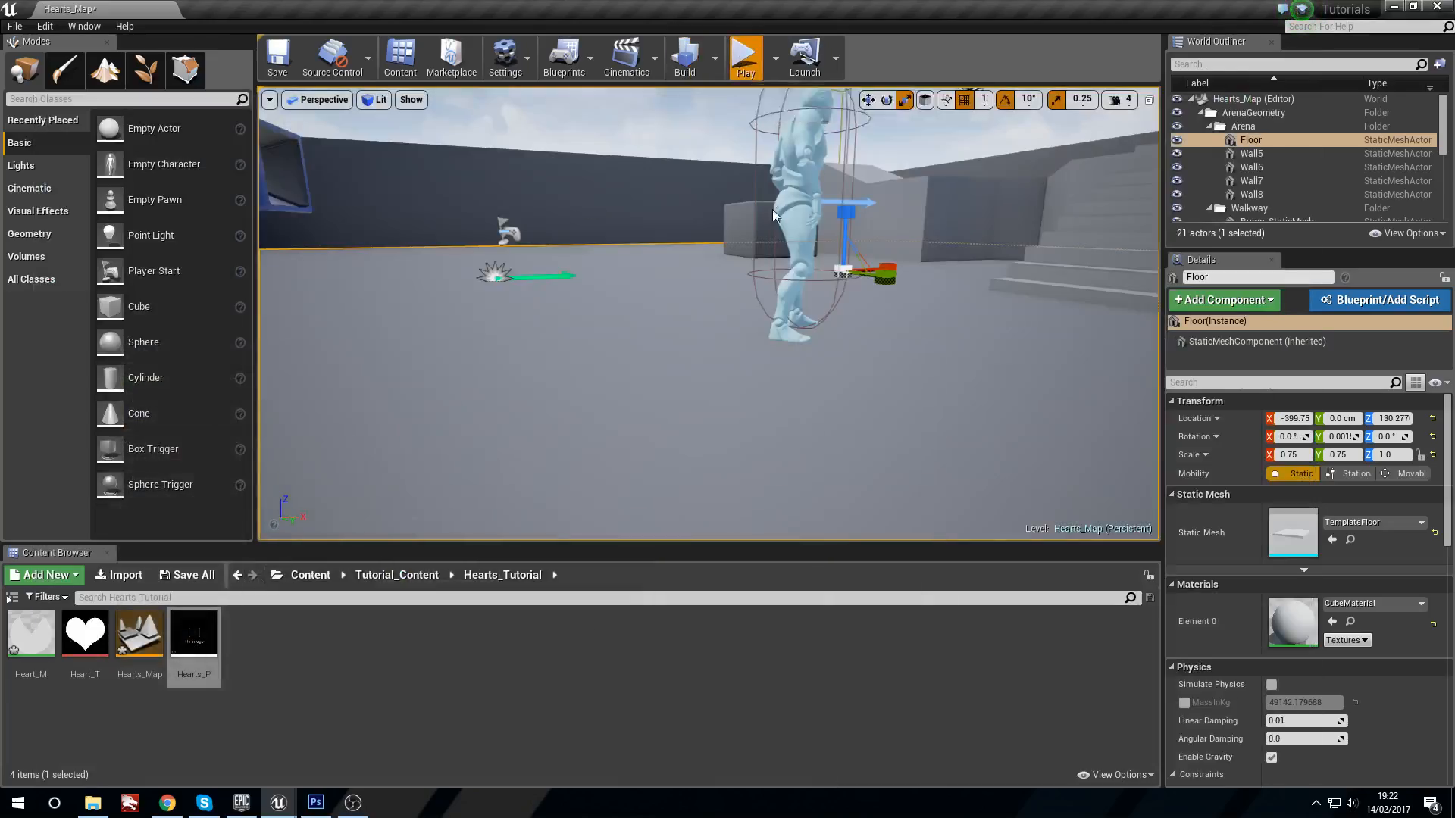
{"action": "left_click", "coordinate": [742, 61]}
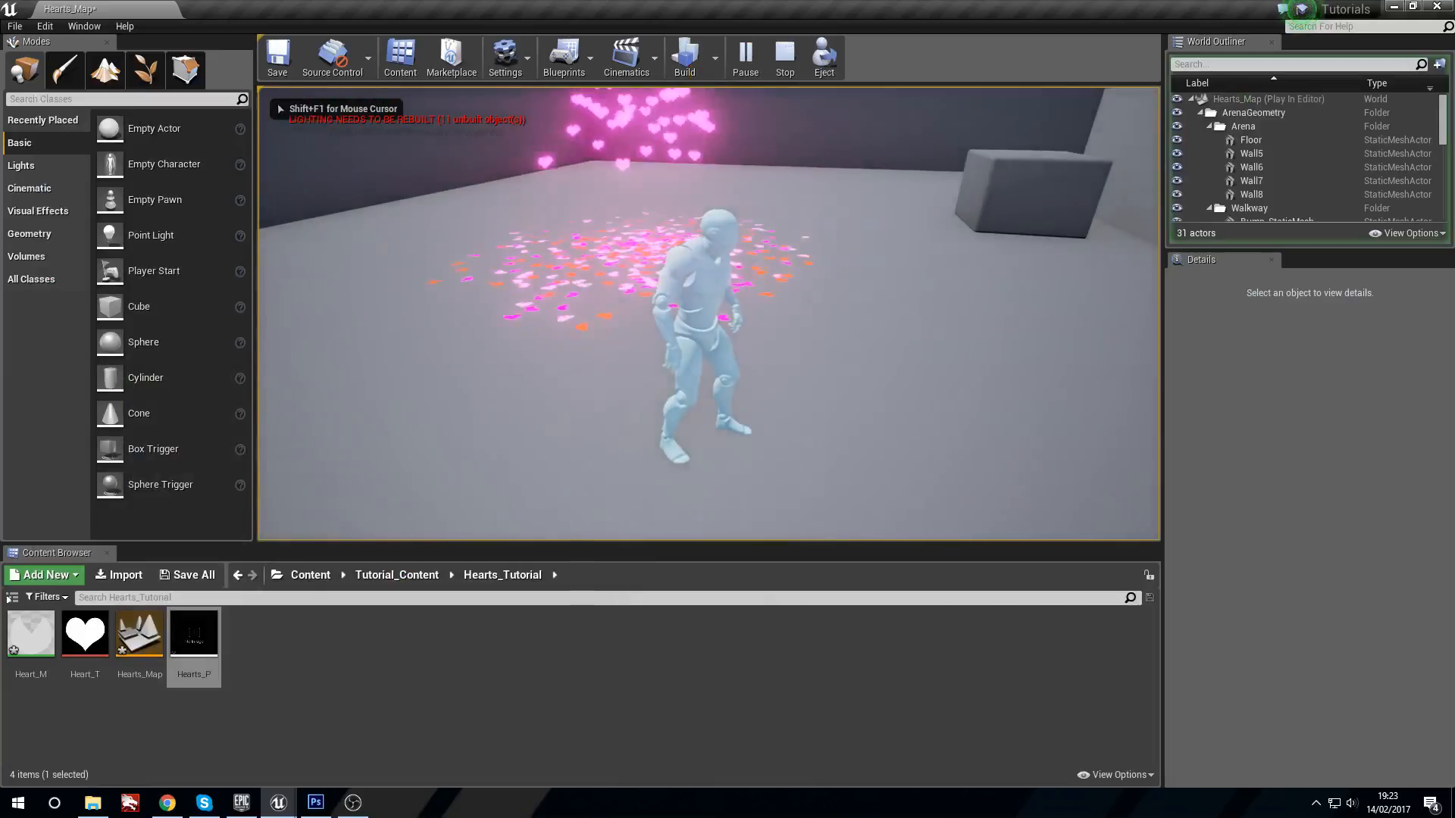
{"action": "key", "text": "w"}
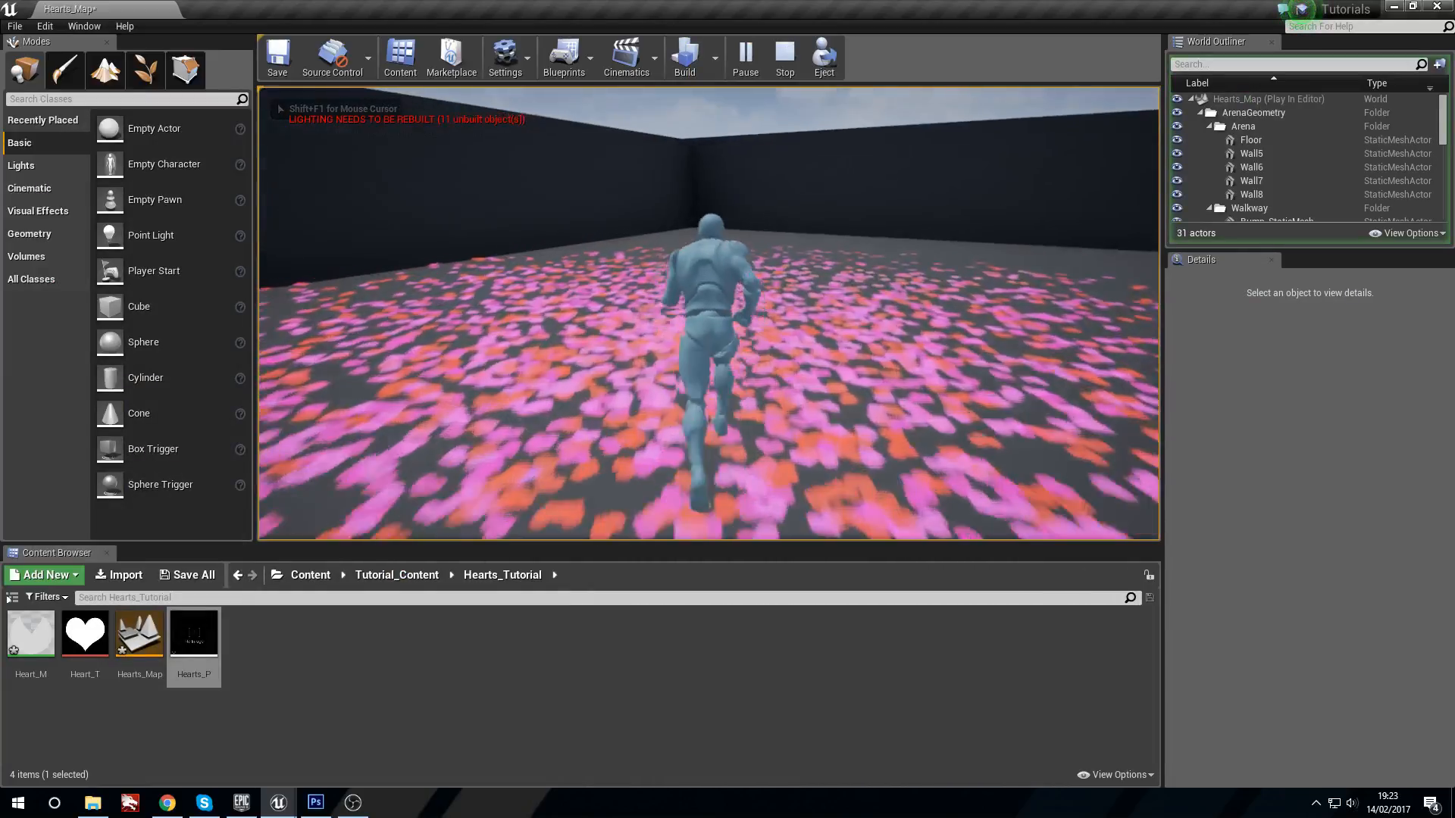
{"action": "key", "text": "s"}
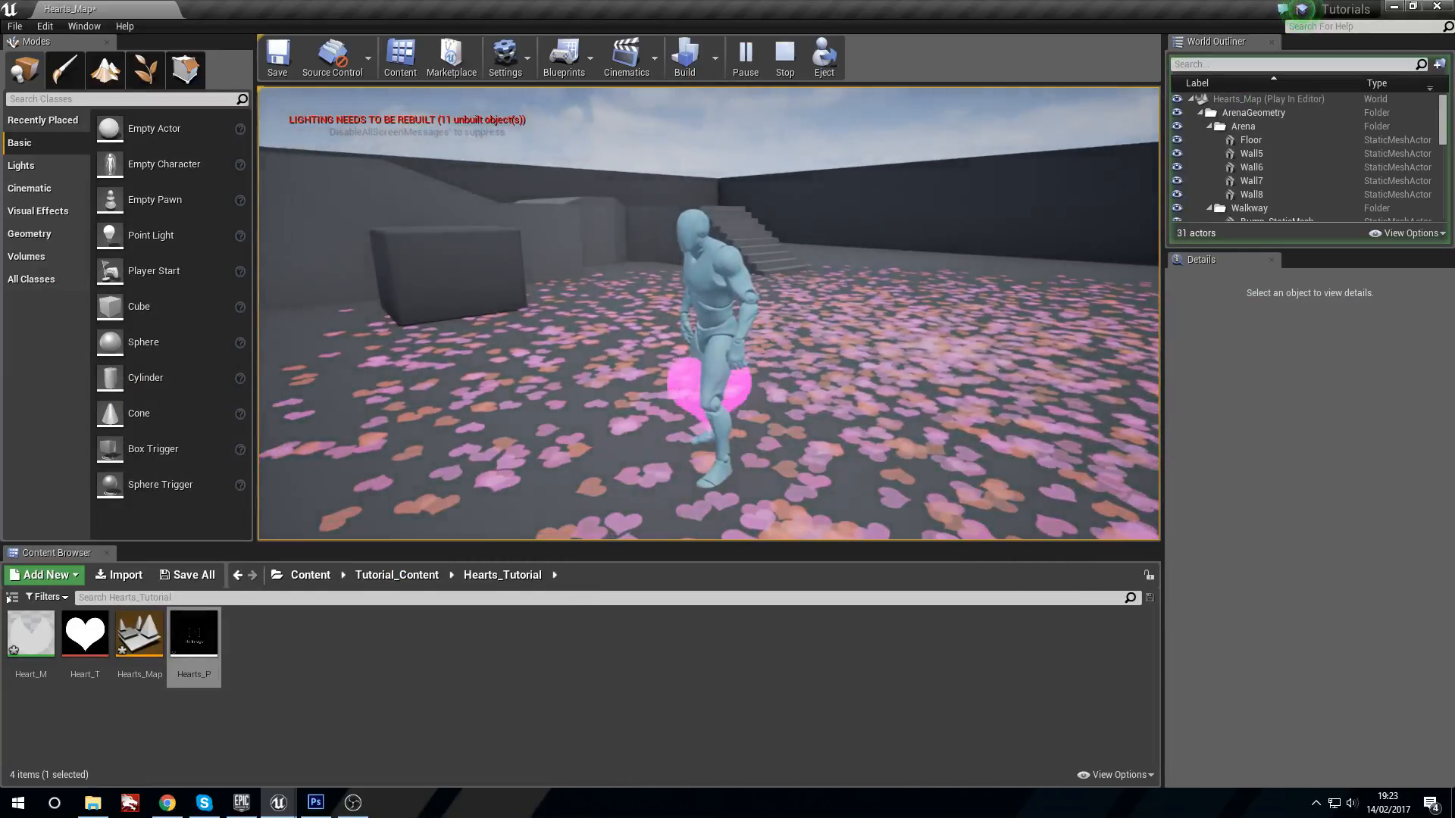
{"action": "key", "text": "s"}
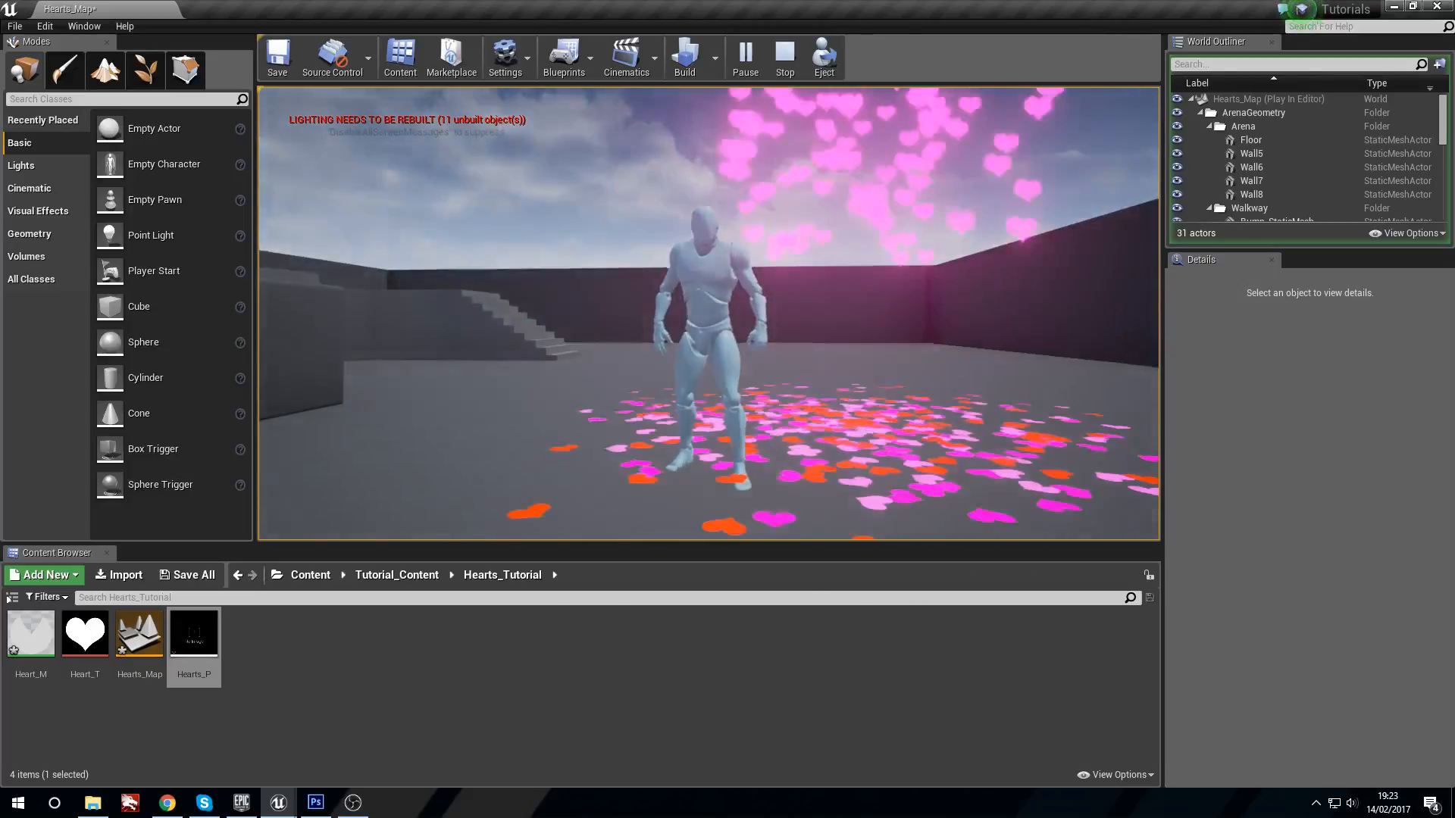
{"action": "key", "text": "d"}
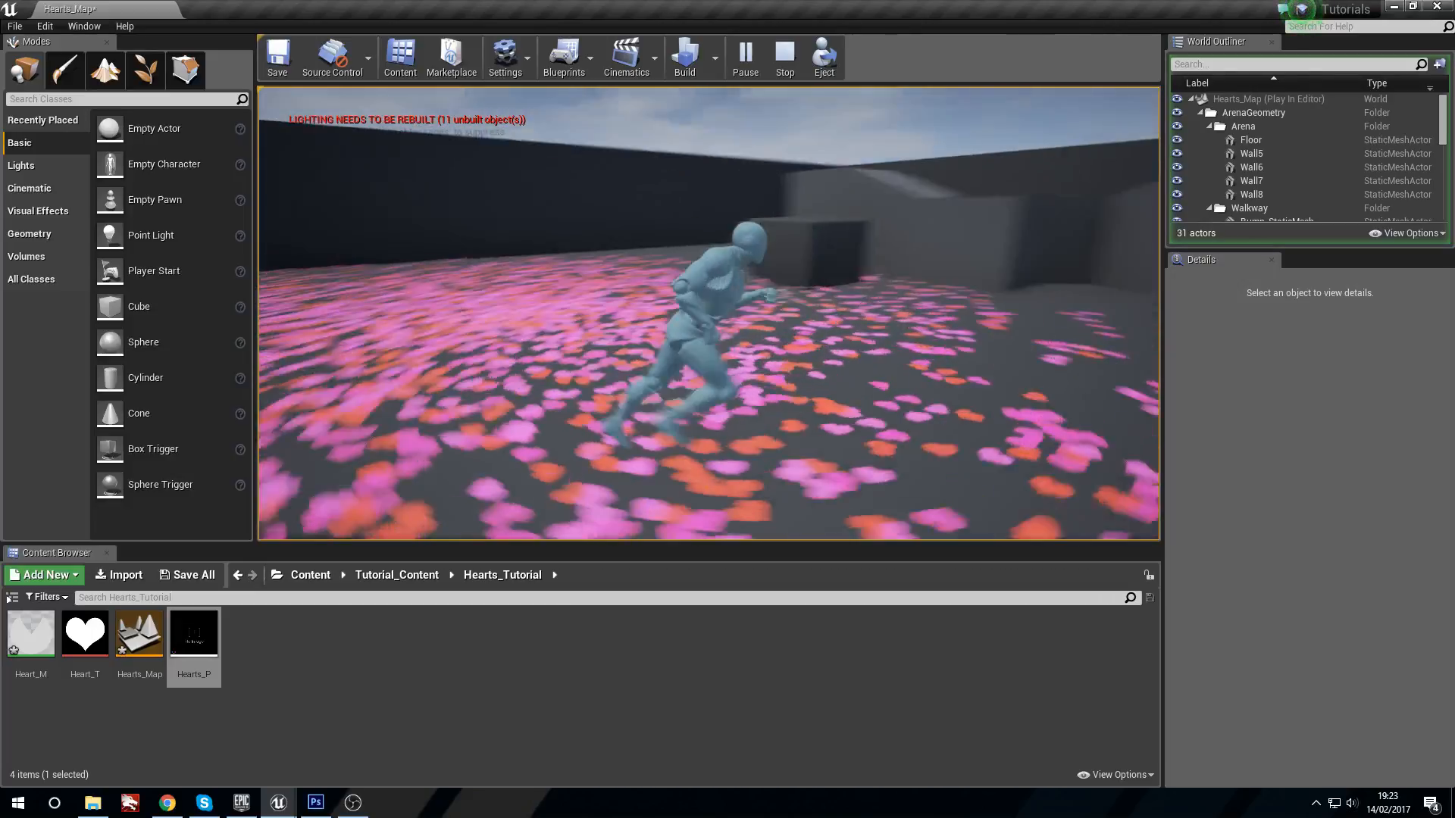
{"action": "key", "text": "s"}
{"action": "key", "text": "a"}
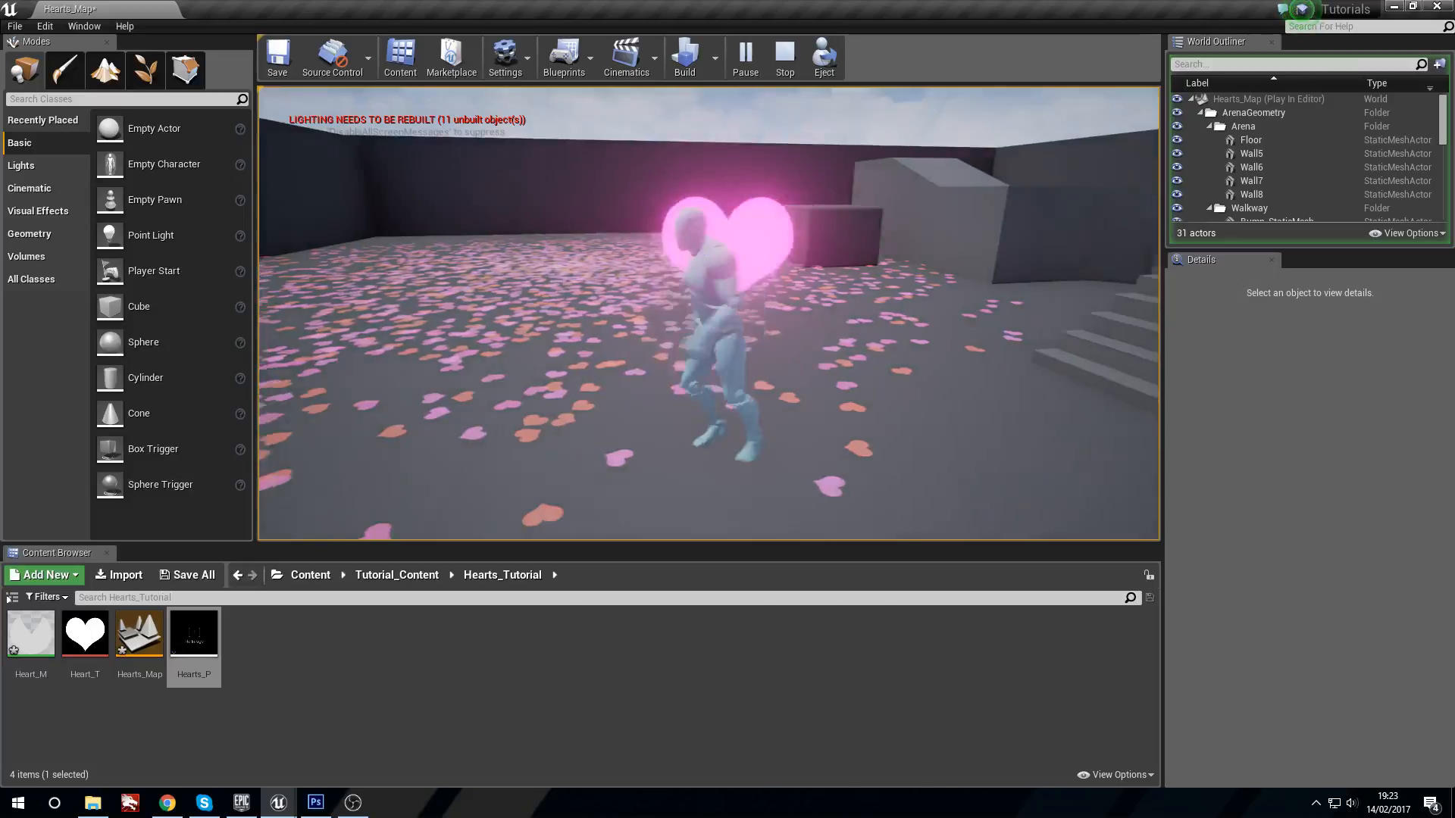
{"action": "key", "text": "s"}
{"action": "key", "text": "d"}
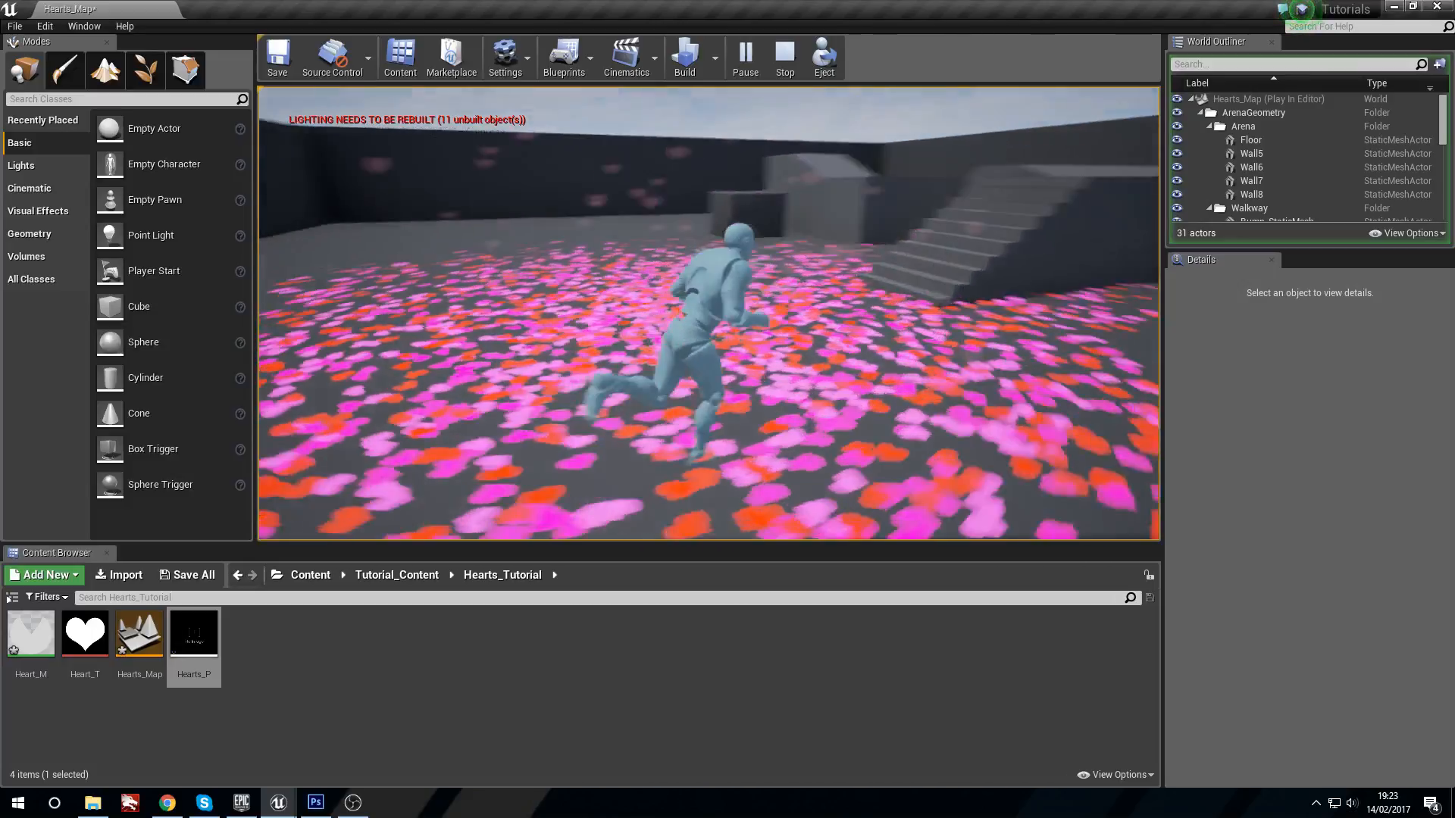
{"action": "key", "text": "s"}
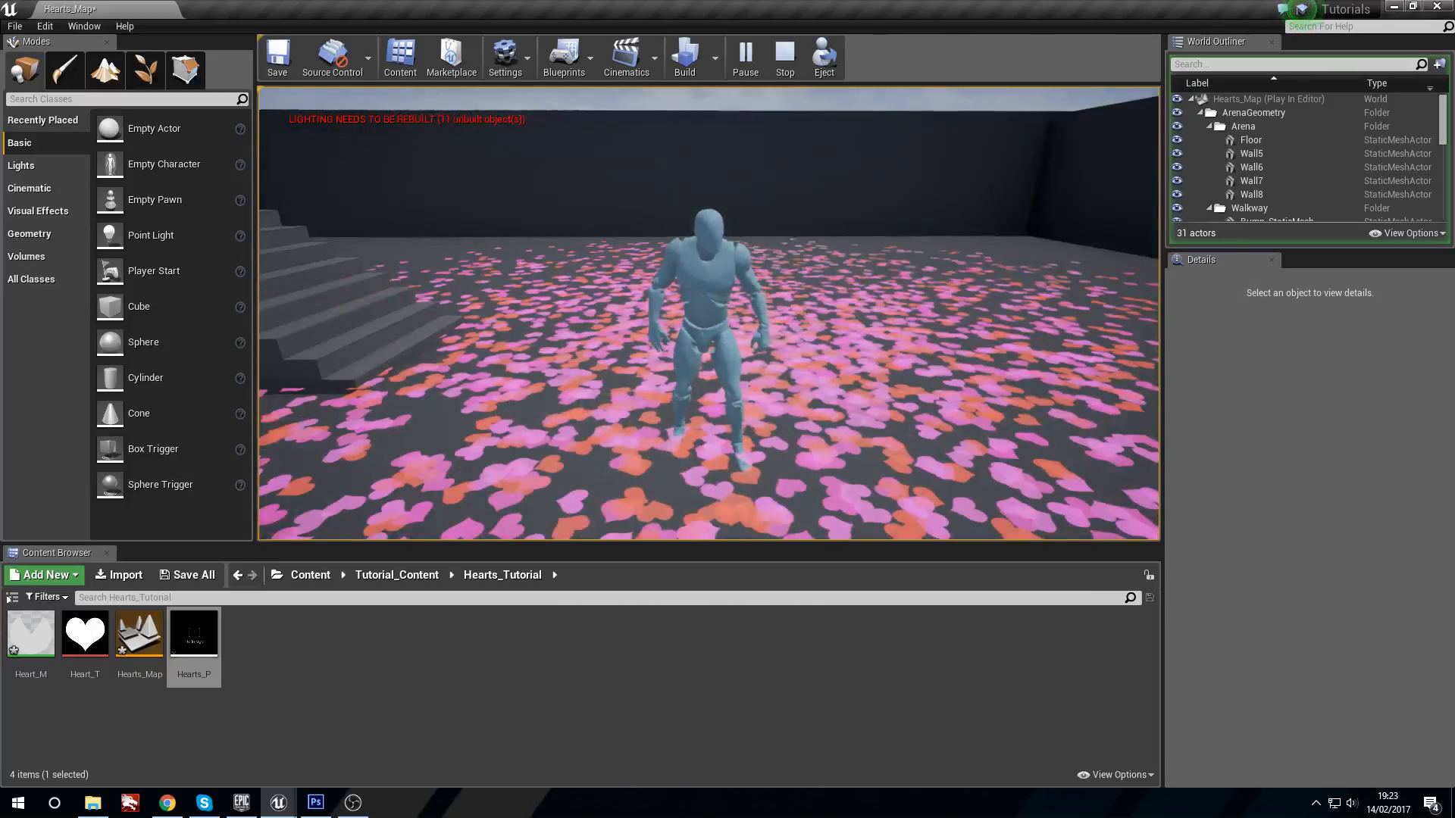
{"action": "key", "text": "w"}
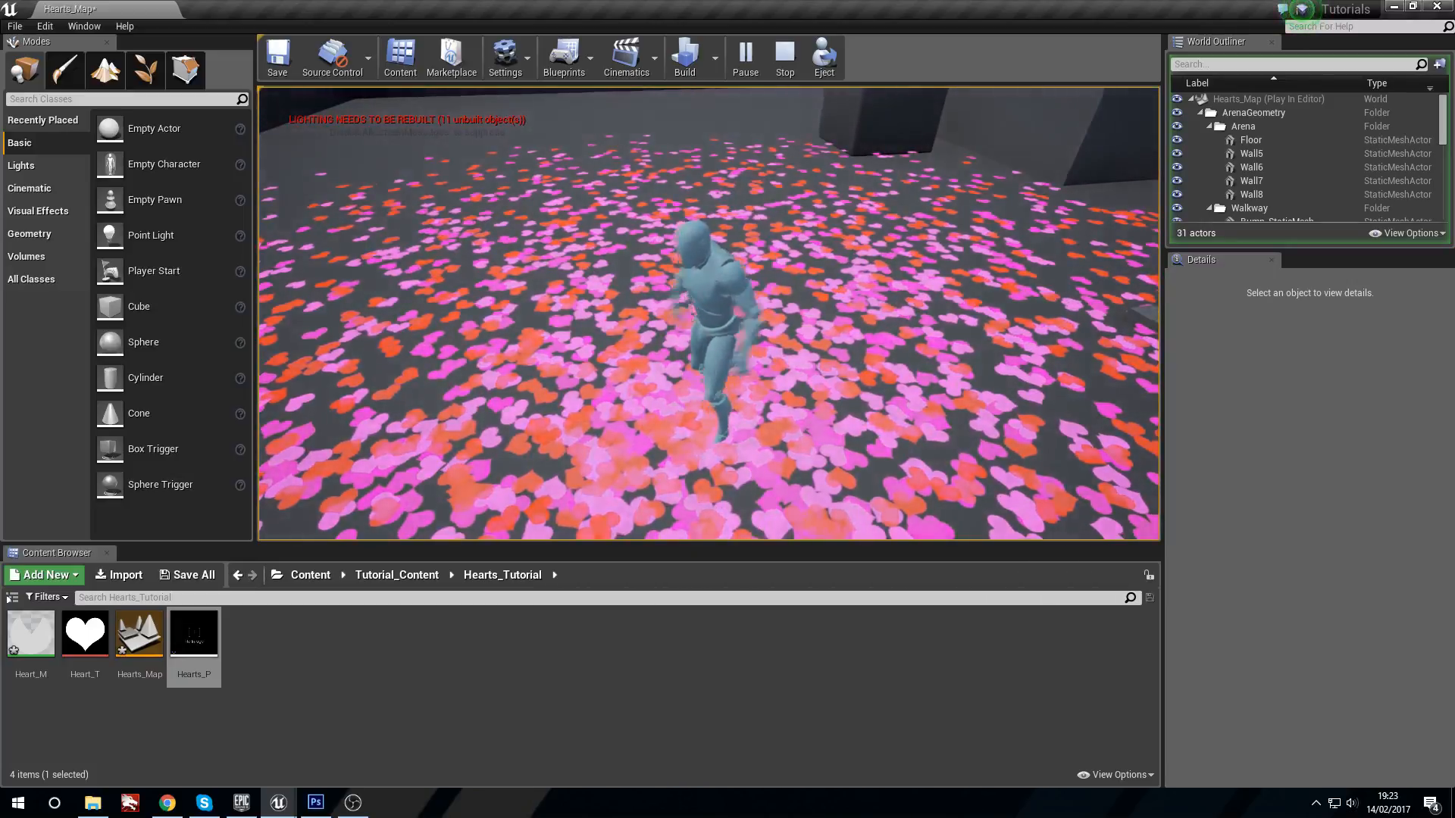
{"action": "key", "text": "s"}
{"action": "key", "text": "Escape"}
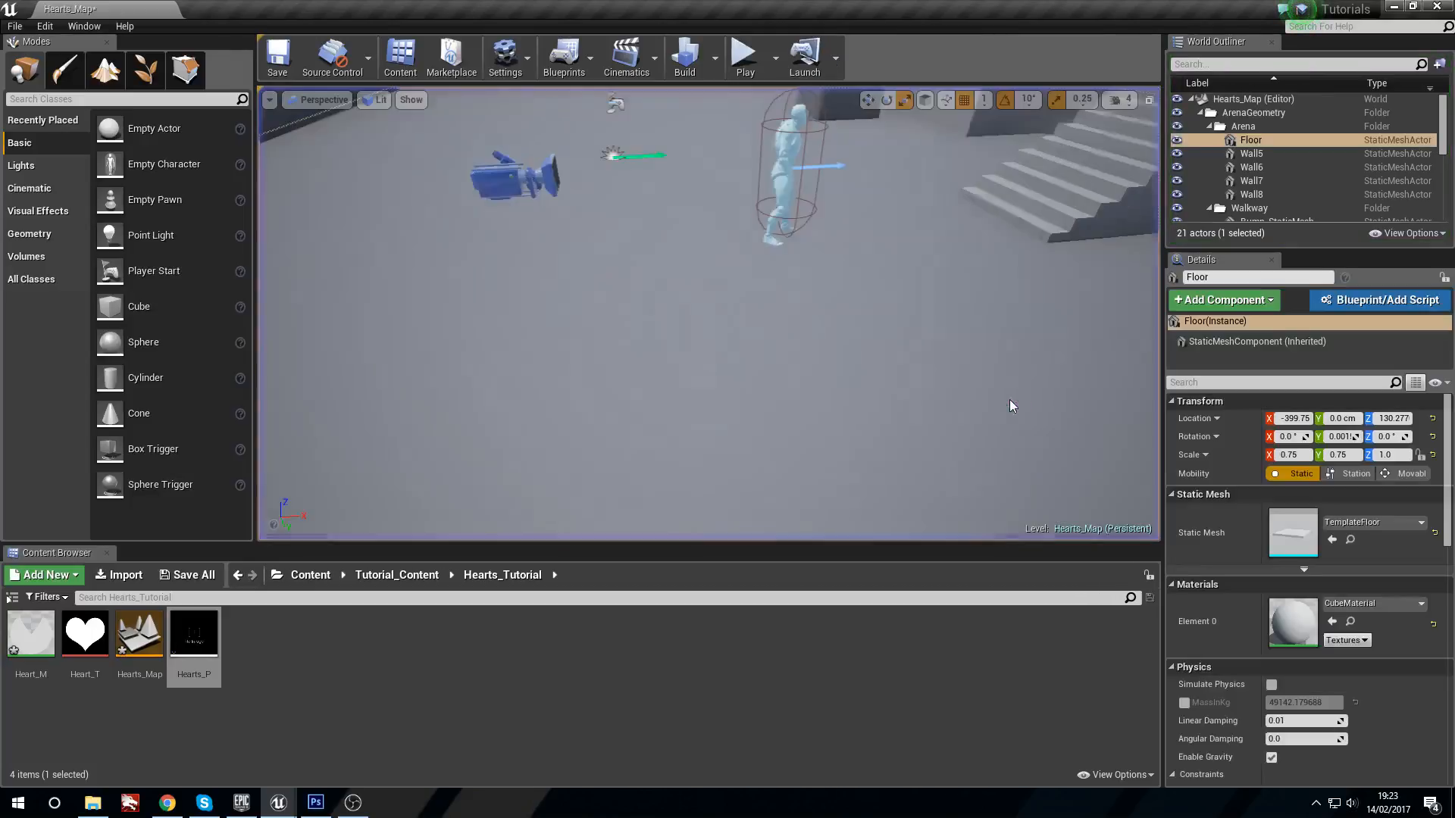
Reopen the level blueprint and delete the unused SpawnActor Magic Circle BP node and its transform conversion node.
{"action": "left_click", "coordinate": [583, 65]}
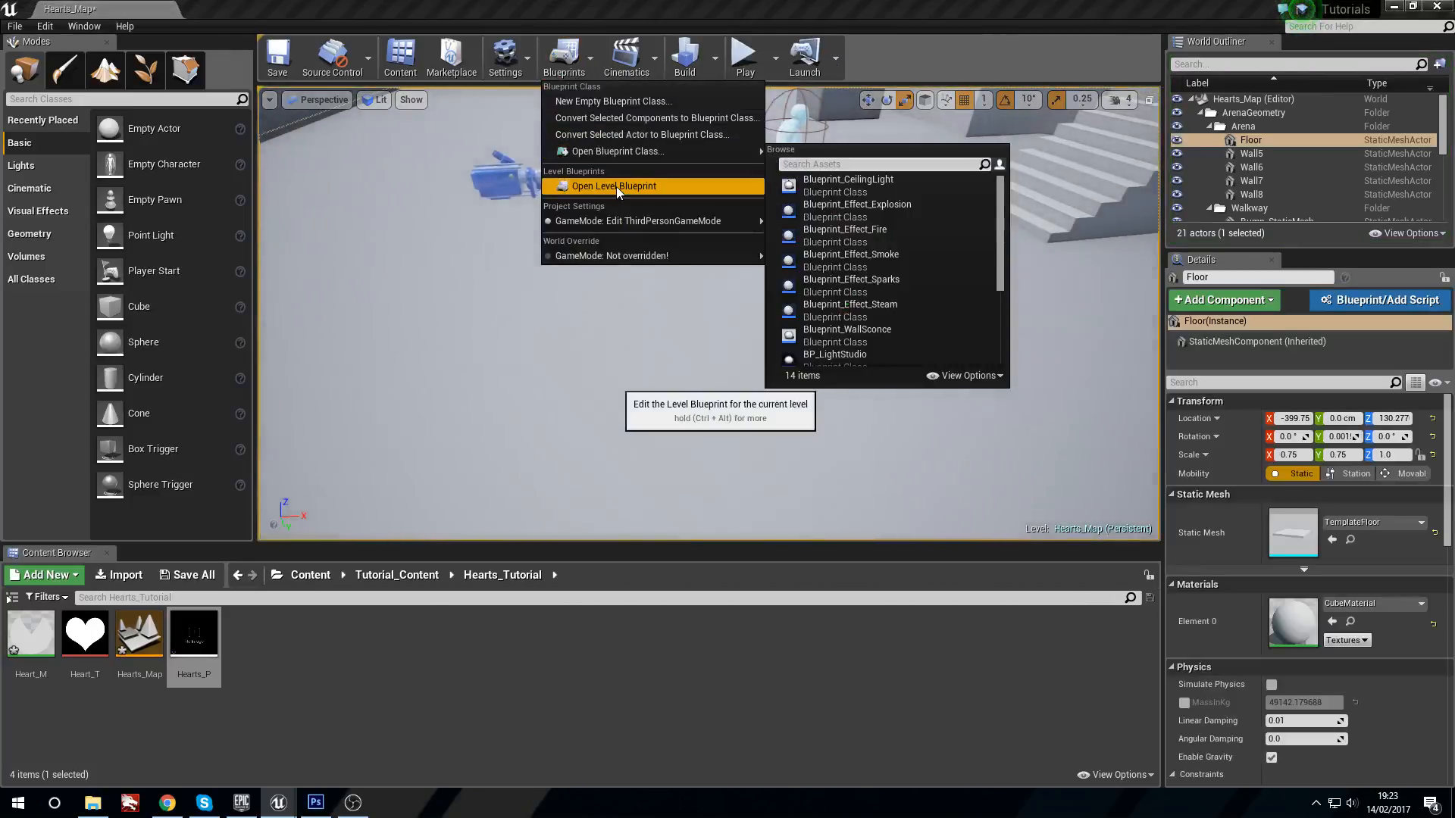
{"action": "left_click", "coordinate": [611, 185]}
{"action": "scroll", "coordinate": [603, 304], "scroll_direction": "down", "scroll_amount": 2}
{"action": "left_click", "coordinate": [734, 509]}
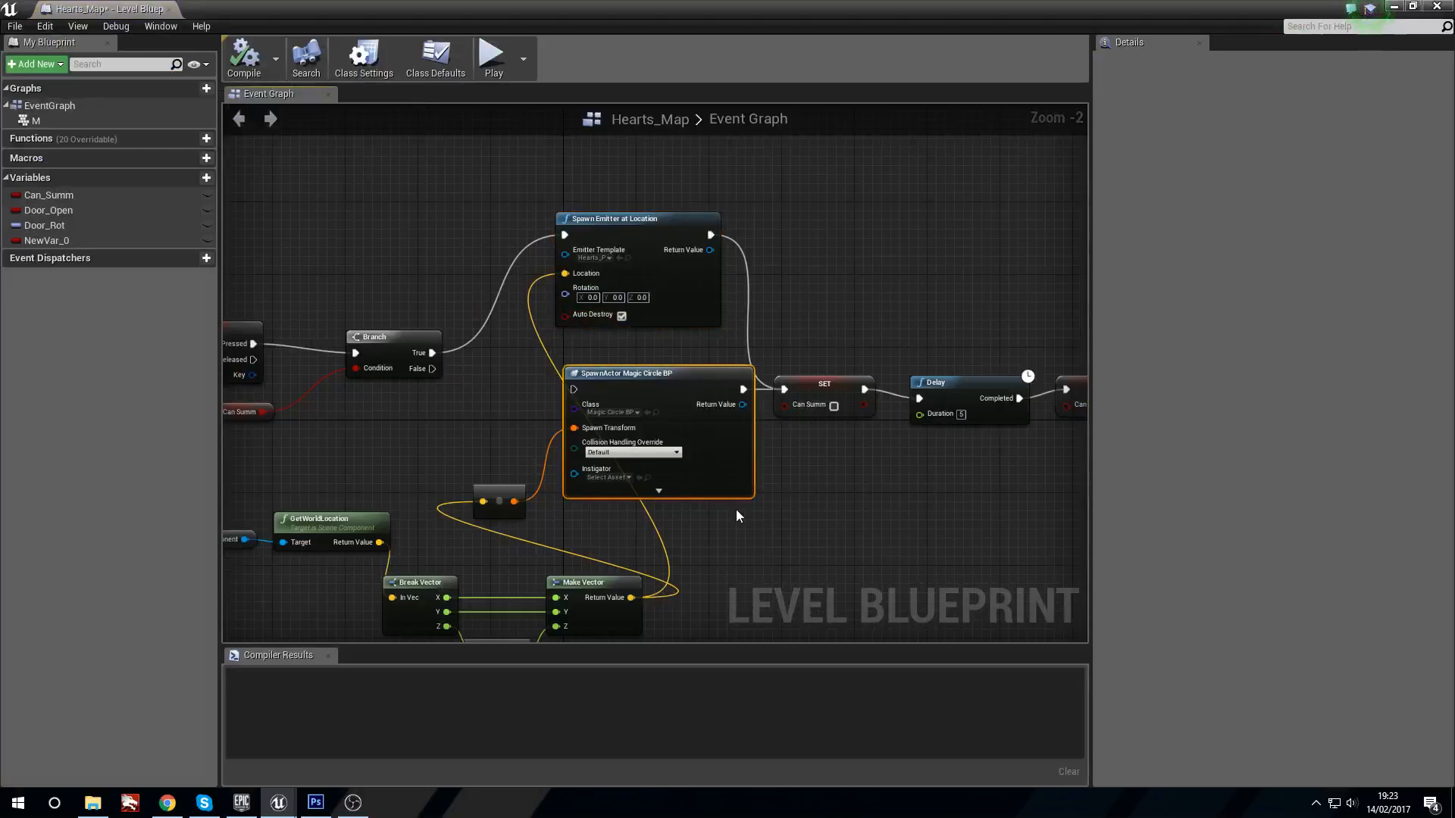
{"action": "key", "text": "Delete"}
{"action": "right_click_drag", "start_coordinate": [735, 509], "coordinate": [761, 455]}
{"action": "left_click_drag", "start_coordinate": [635, 406], "coordinate": [582, 466]}
{"action": "key", "text": "Delete"}
{"action": "right_click_drag", "start_coordinate": [584, 465], "coordinate": [628, 438]}
Tidy the event graph by repositioning the M key, Can Summ and Spawn Emitter at Location nodes in line with the Branch.
{"action": "right_click_drag", "start_coordinate": [556, 413], "coordinate": [650, 412]}
{"action": "left_click_drag", "start_coordinate": [401, 403], "coordinate": [306, 445]}
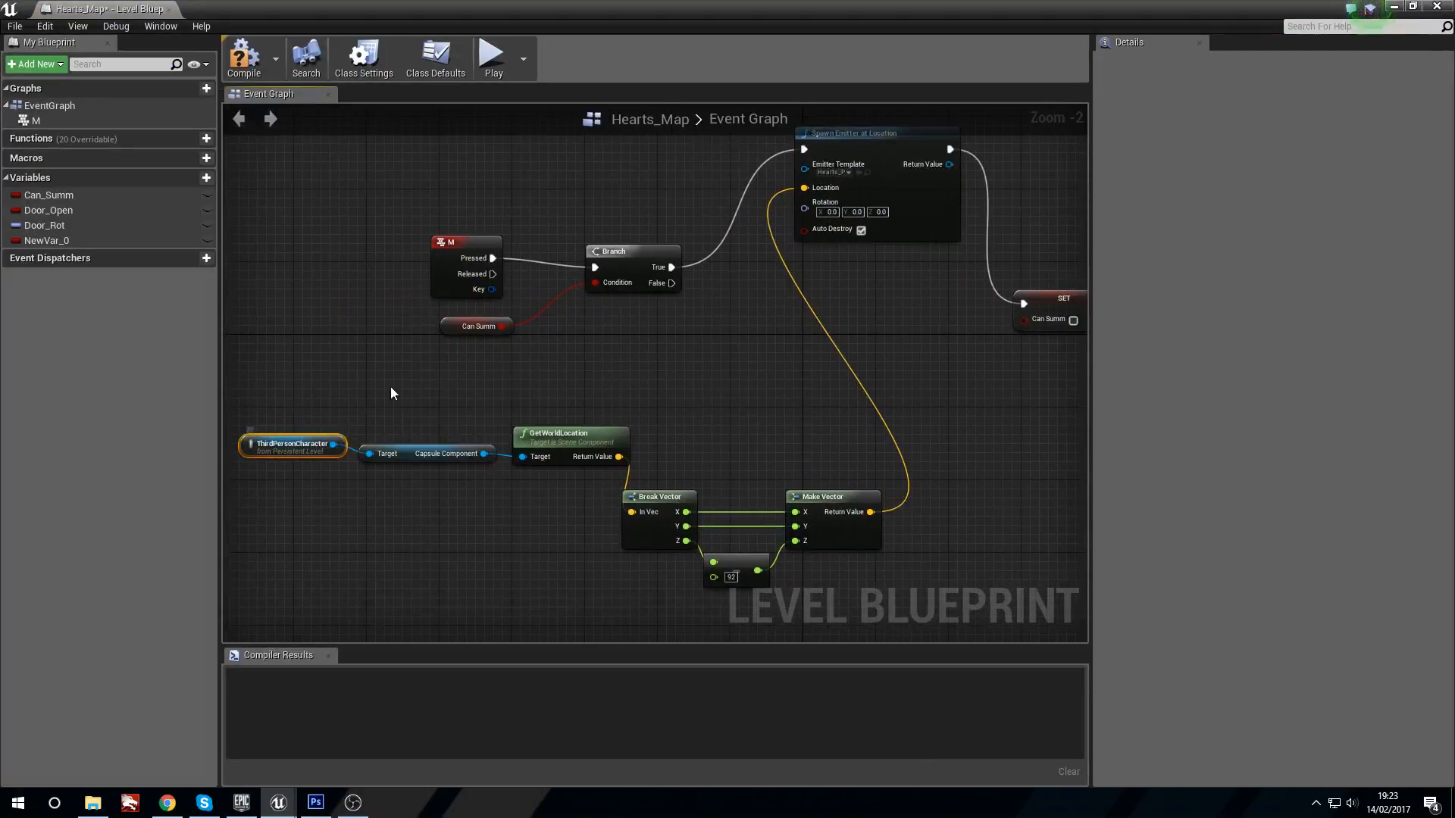
{"action": "right_click_drag", "start_coordinate": [360, 412], "coordinate": [505, 502]}
{"action": "right_click_drag", "start_coordinate": [547, 416], "coordinate": [449, 382]}
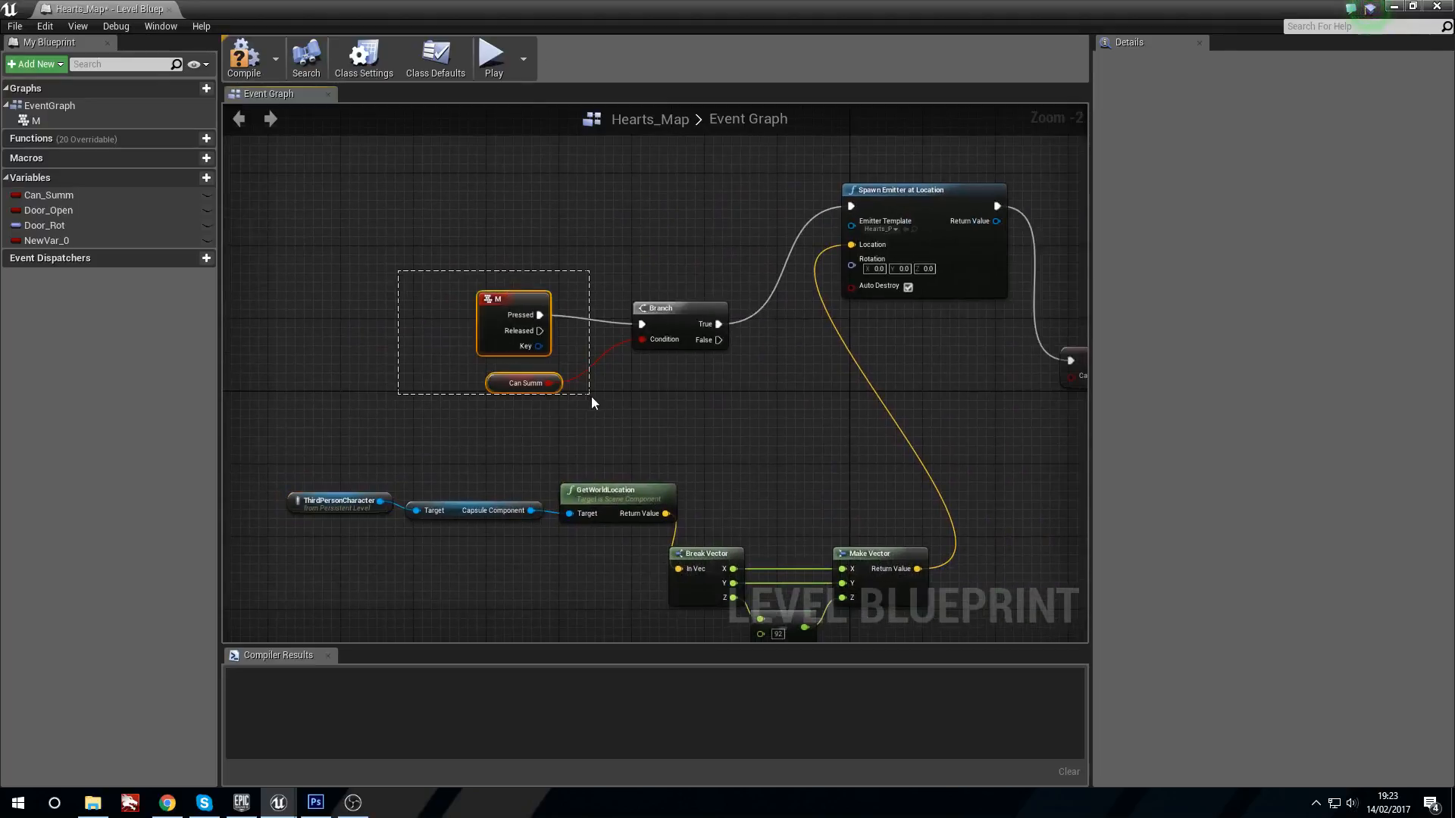
{"action": "left_click_drag", "start_coordinate": [762, 383], "coordinate": [762, 385]}
{"action": "right_click_drag", "start_coordinate": [762, 385], "coordinate": [761, 405]}
{"action": "left_click", "coordinate": [560, 257]}
{"action": "left_click_drag", "start_coordinate": [477, 353], "coordinate": [526, 306]}
{"action": "left_click", "coordinate": [569, 384]}
{"action": "left_click_drag", "start_coordinate": [512, 395], "coordinate": [557, 368]}
{"action": "left_click", "coordinate": [644, 399]}
{"action": "right_click_drag", "start_coordinate": [890, 359], "coordinate": [751, 396]}
{"action": "left_click_drag", "start_coordinate": [790, 255], "coordinate": [795, 383]}
{"action": "right_click_drag", "start_coordinate": [826, 340], "coordinate": [572, 233]}
{"action": "right_click_drag", "start_coordinate": [694, 407], "coordinate": [925, 367]}
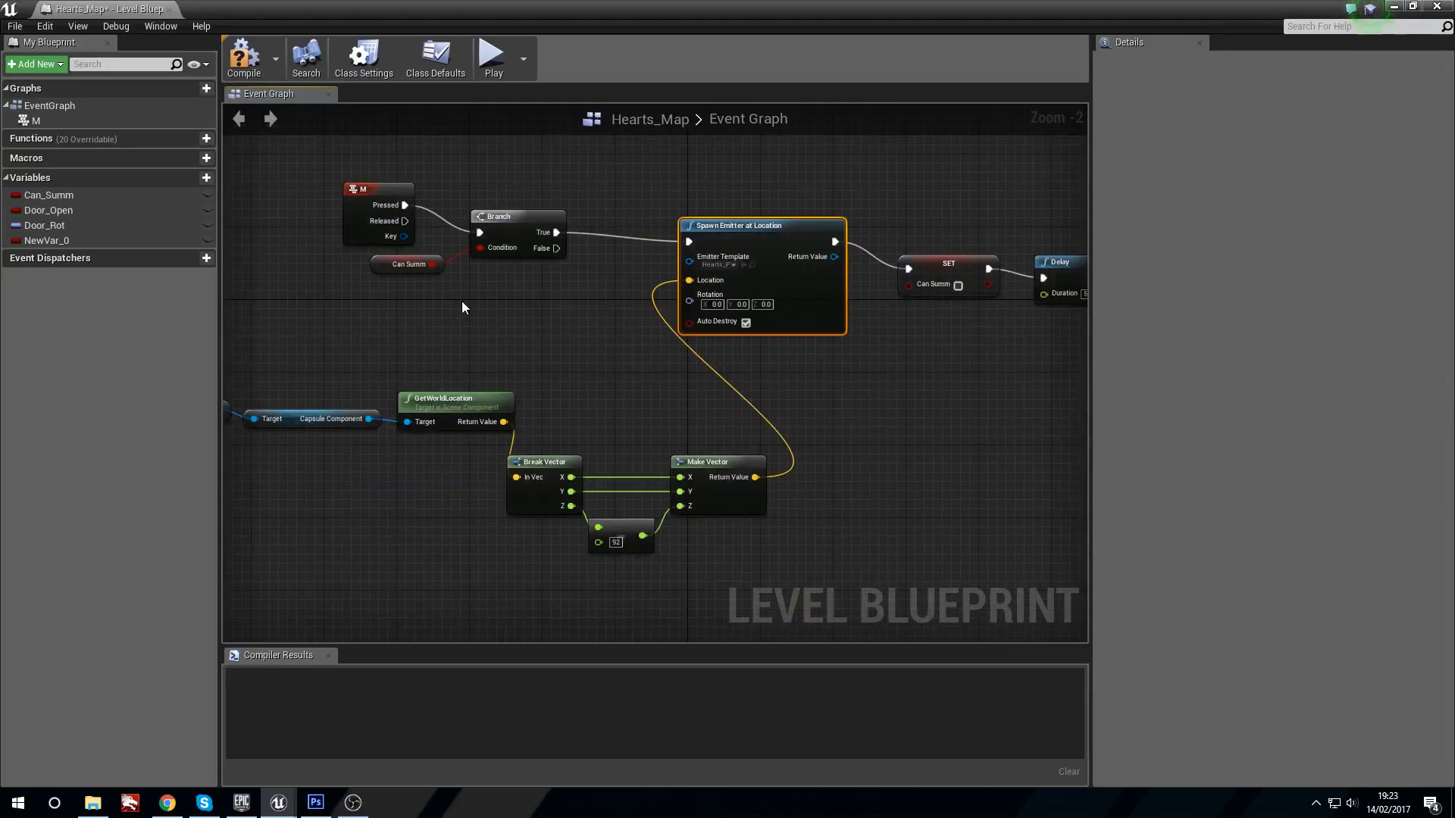
Review the Can Summ check, the character location nodes and the Delay reset chain, and close the level blueprint.
{"action": "right_click_drag", "start_coordinate": [463, 302], "coordinate": [517, 336]}
{"action": "left_click", "coordinate": [432, 298]}
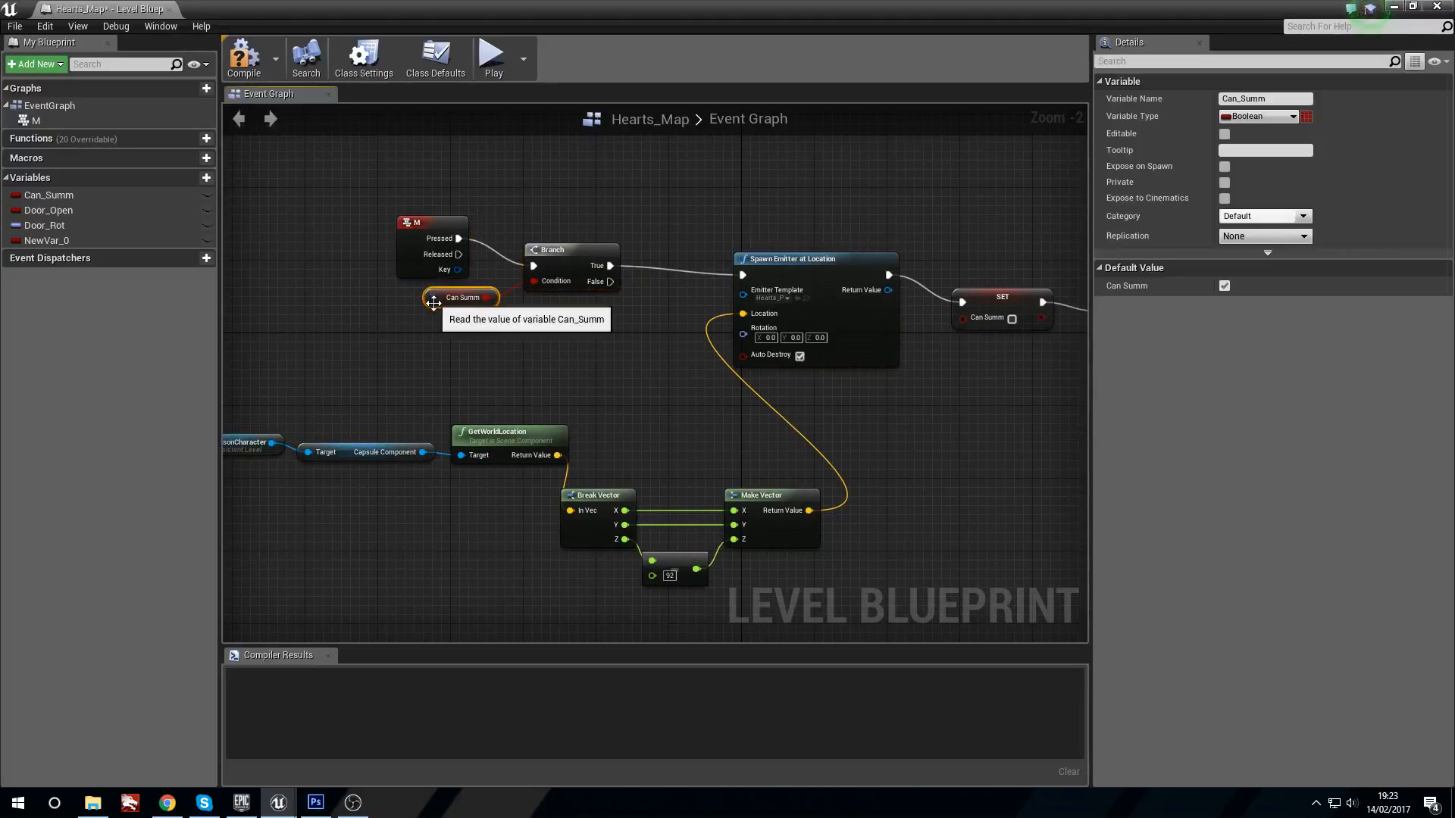
{"action": "right_click_drag", "start_coordinate": [712, 363], "coordinate": [623, 335]}
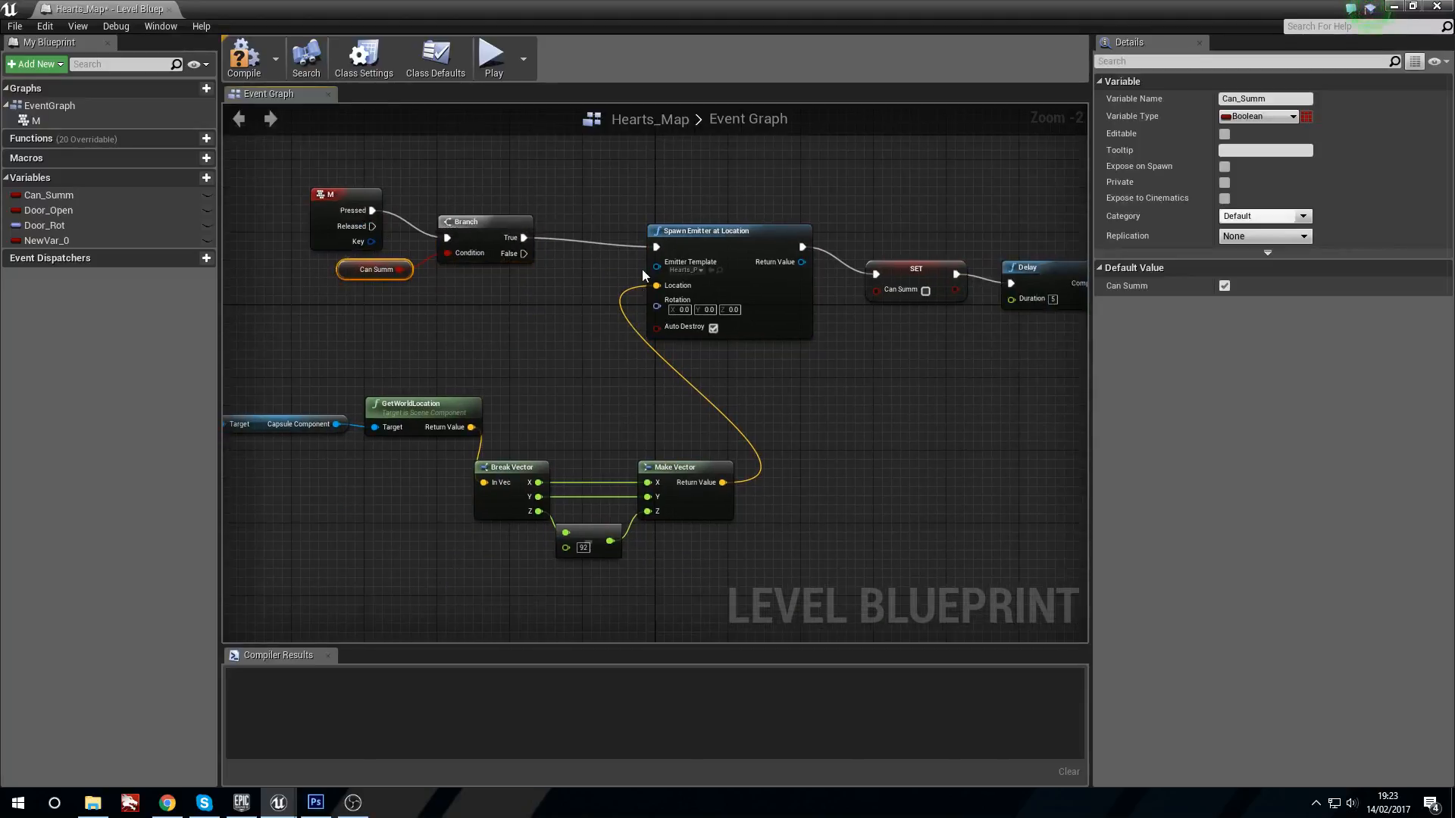
{"action": "right_click_drag", "start_coordinate": [470, 357], "coordinate": [650, 294]}
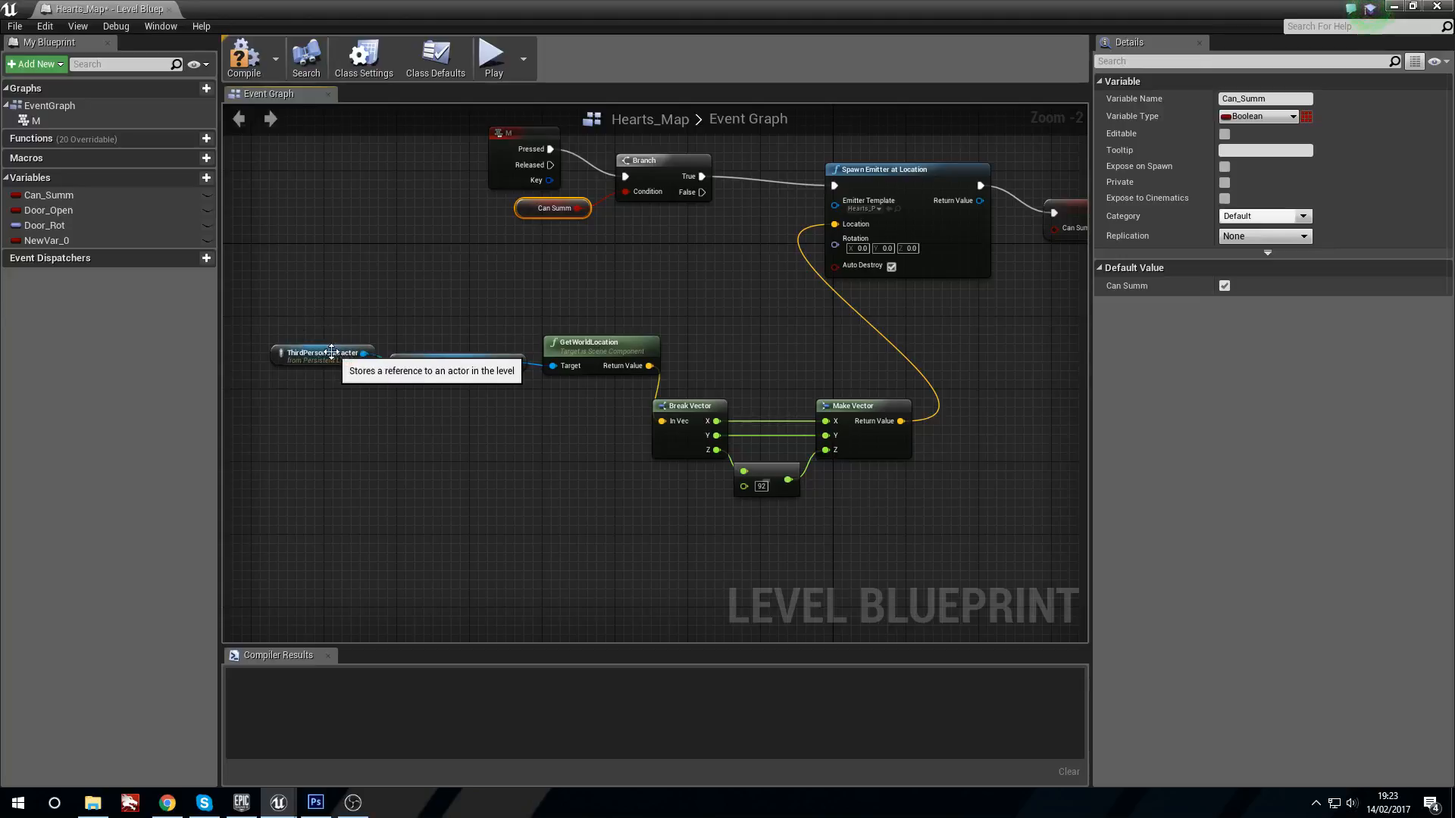
{"action": "left_click_drag", "start_coordinate": [331, 352], "coordinate": [341, 362]}
{"action": "right_click_drag", "start_coordinate": [442, 323], "coordinate": [387, 325]}
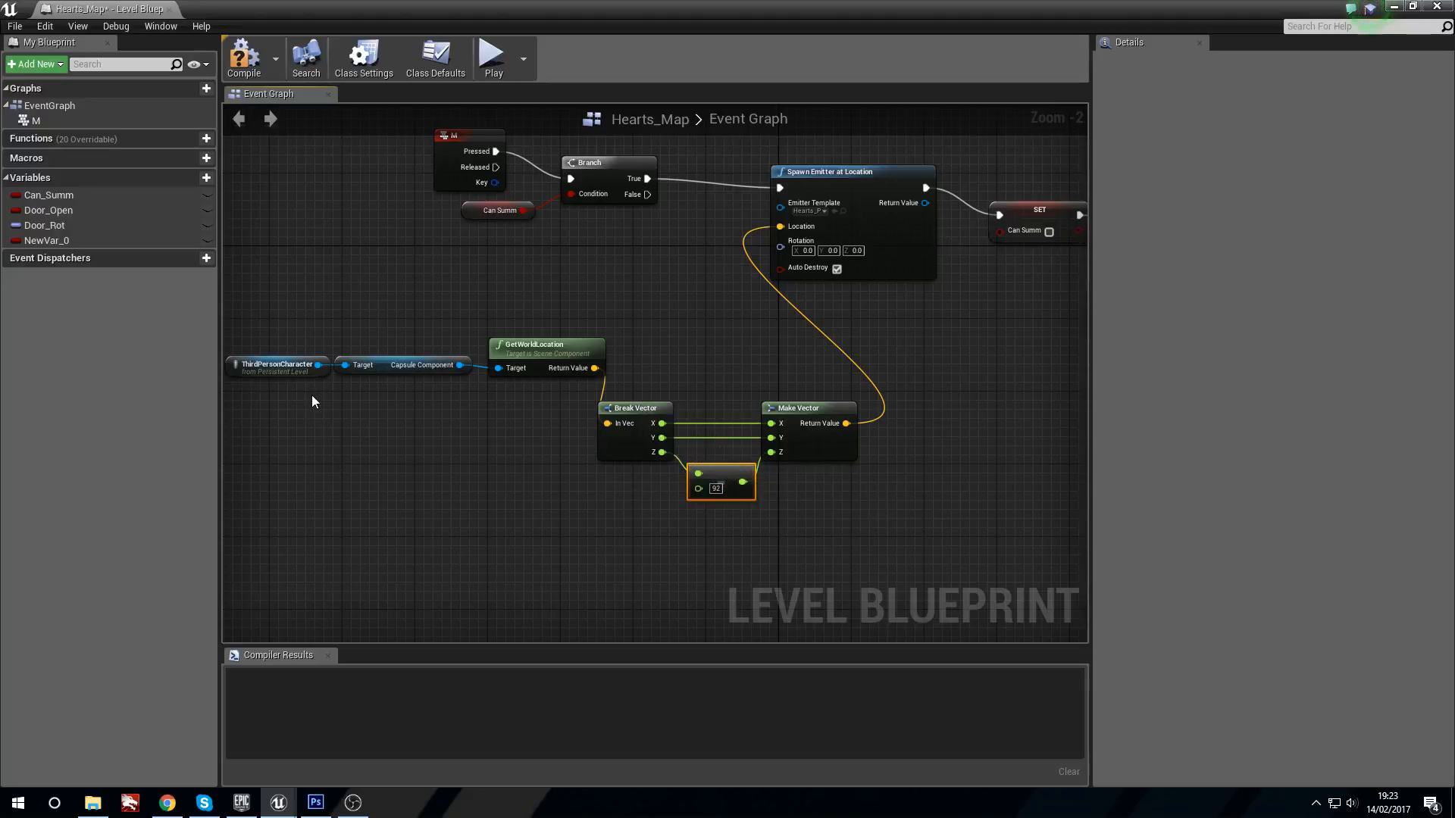
{"action": "right_click_drag", "start_coordinate": [774, 350], "coordinate": [412, 404]}
{"action": "left_click_drag", "start_coordinate": [519, 311], "coordinate": [561, 485]}
{"action": "right_click_drag", "start_coordinate": [635, 268], "coordinate": [598, 282]}
{"action": "left_click_drag", "start_coordinate": [598, 283], "coordinate": [628, 470]}
{"action": "left_click_drag", "start_coordinate": [743, 378], "coordinate": [741, 493]}
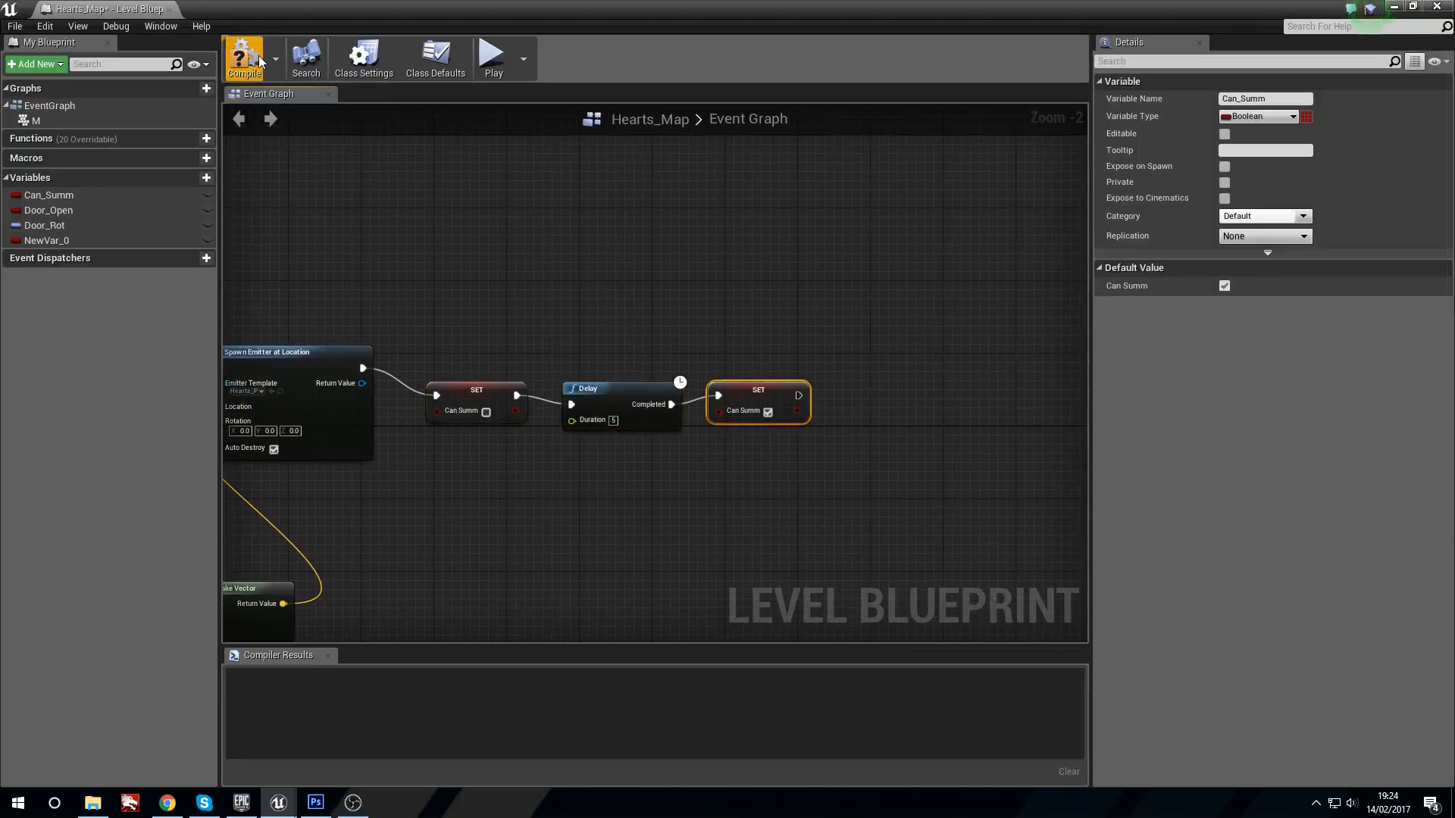
{"action": "left_click", "coordinate": [1437, 6]}
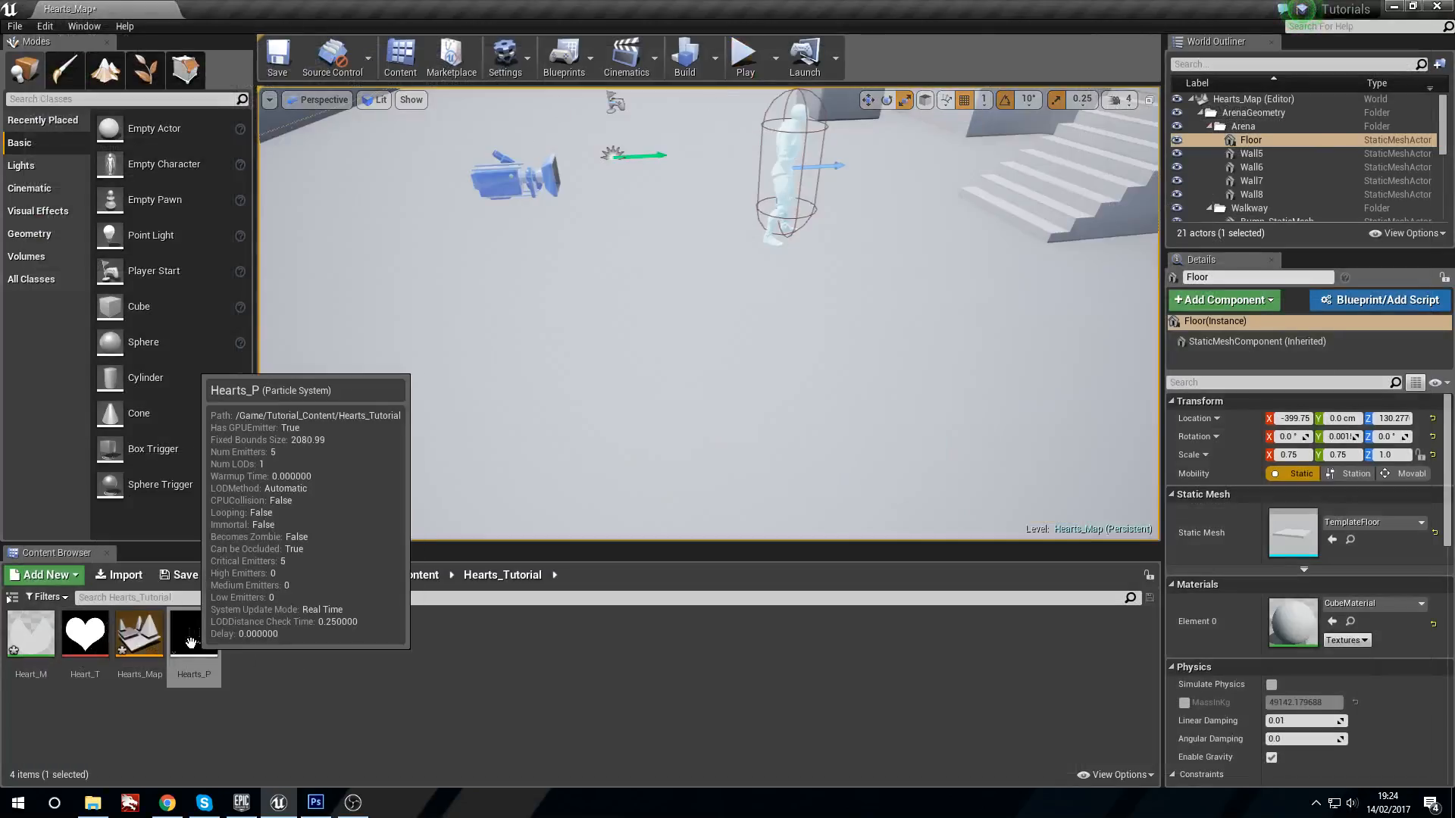
Reopen the level blueprint, wire the M key's Pressed output directly to Spawn Emitter at Location, bypassing the Branch, and return to the level editor.
{"action": "left_click", "coordinate": [563, 57]}
{"action": "left_click", "coordinate": [614, 190]}
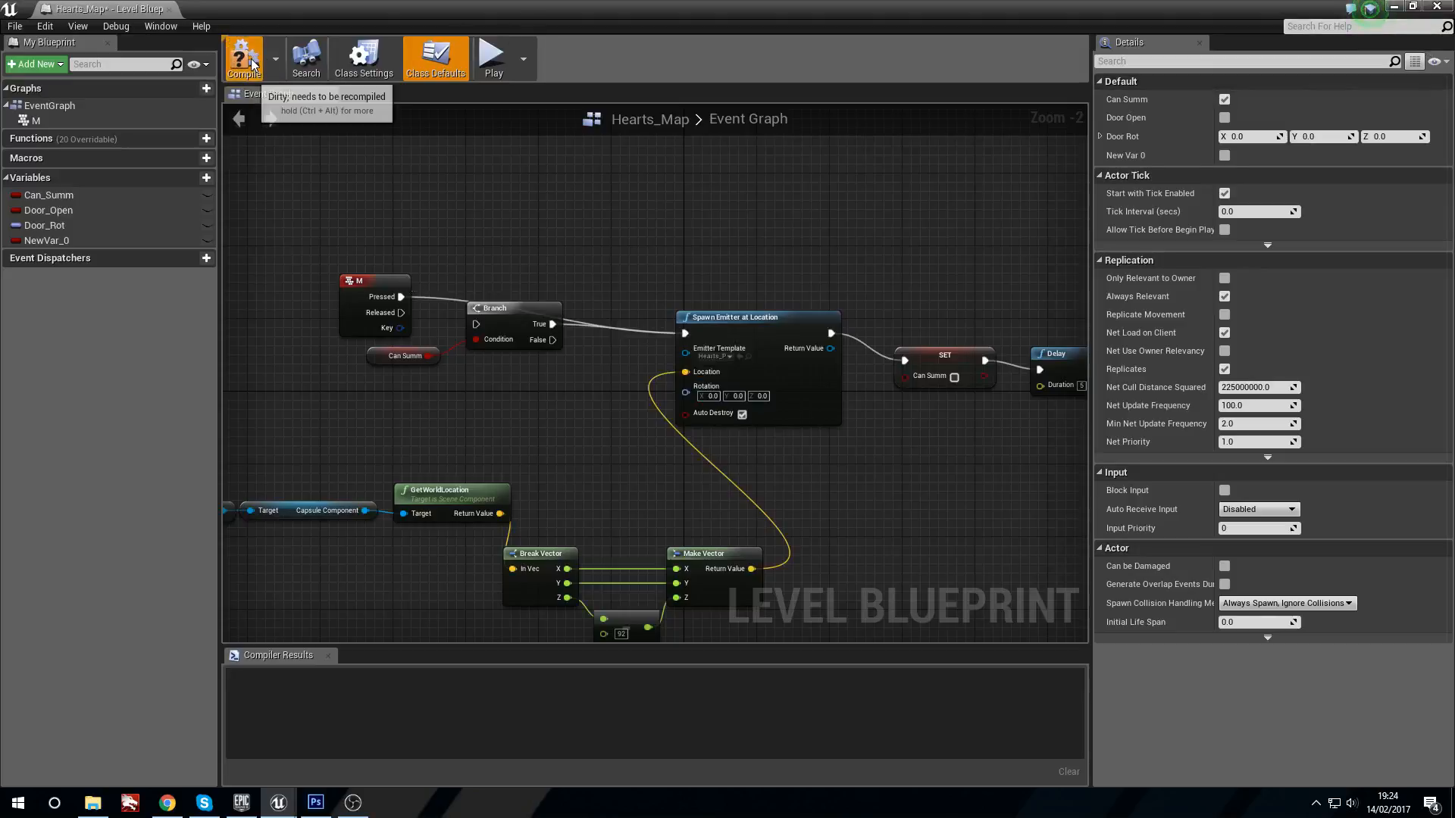
{"action": "left_click", "coordinate": [1396, 7]}
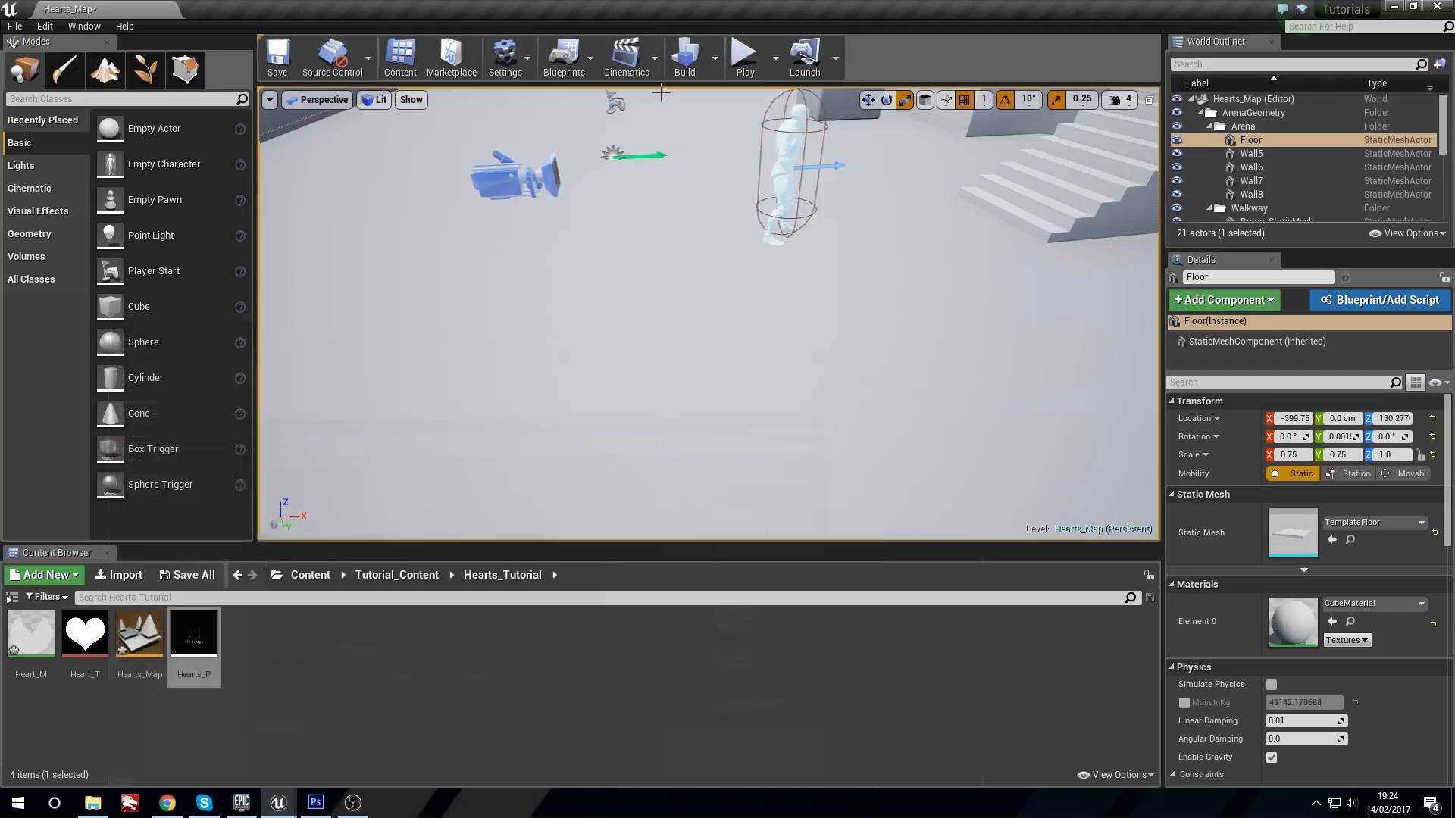
Play-test the level in the viewport, spawning the hearts effect repeatedly in quick succession while running the character around.
{"action": "left_click", "coordinate": [752, 50]}
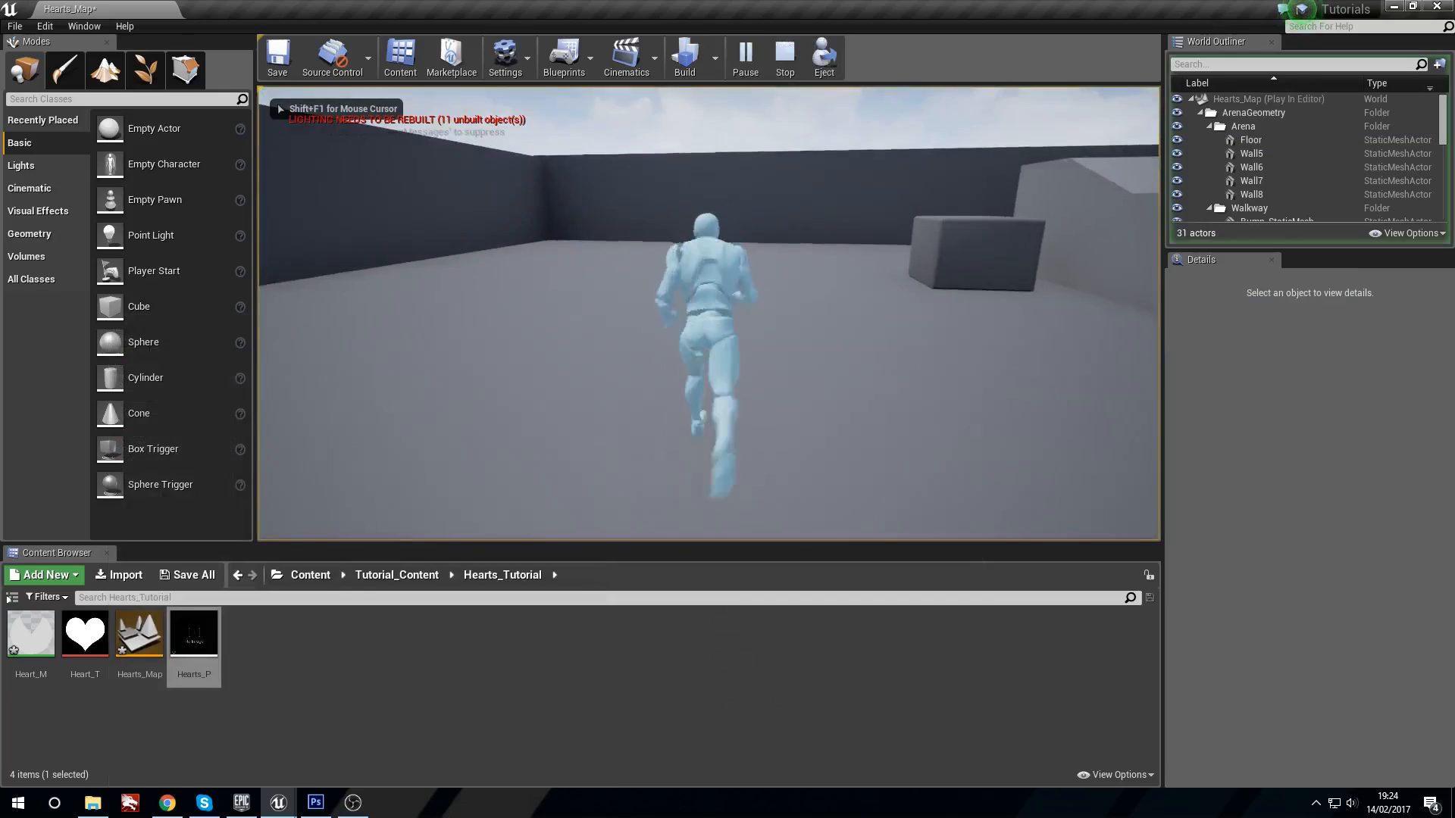
{"action": "key", "text": "m"}
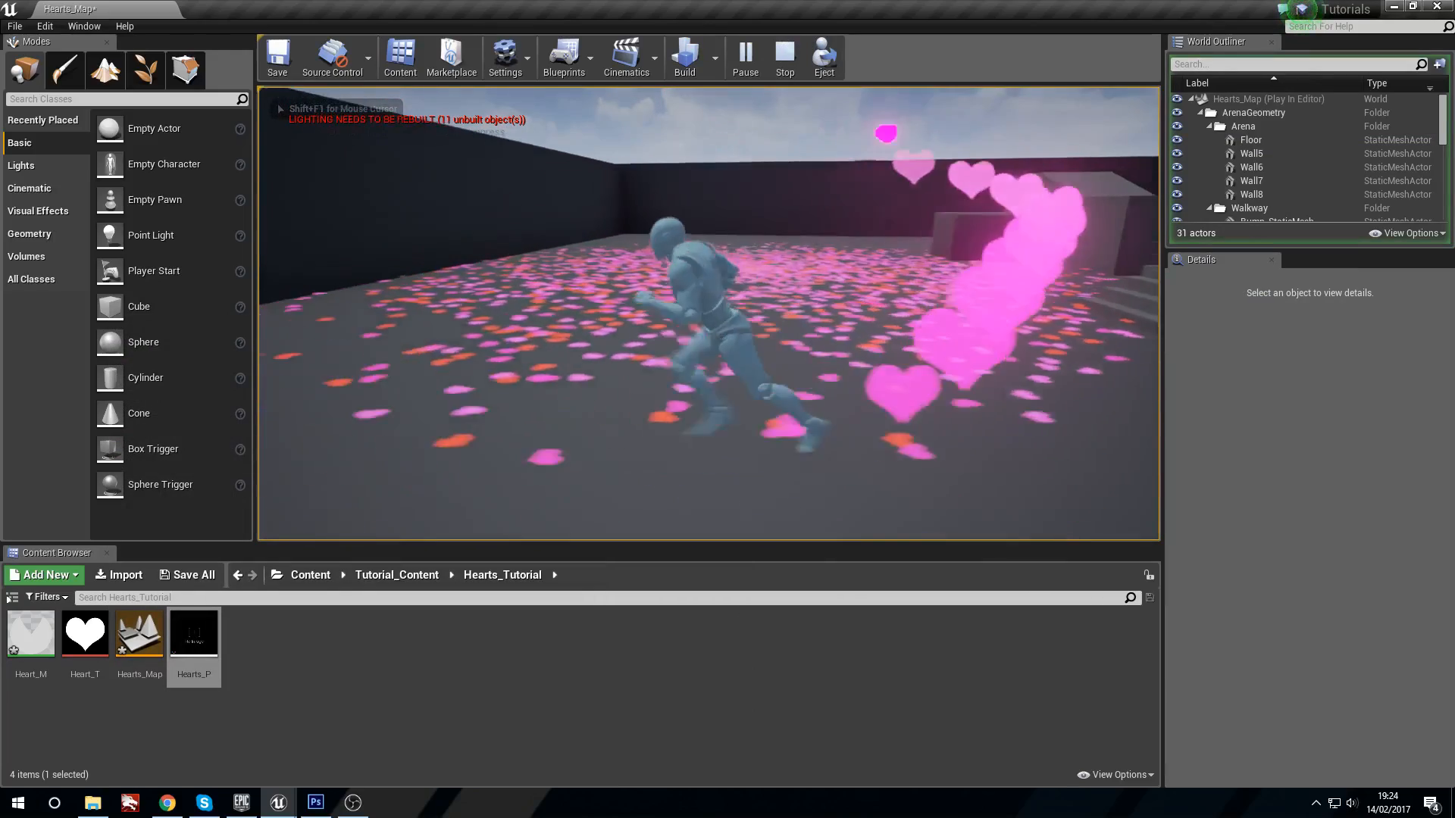
{"action": "key", "text": "d"}
{"action": "key", "text": "w"}
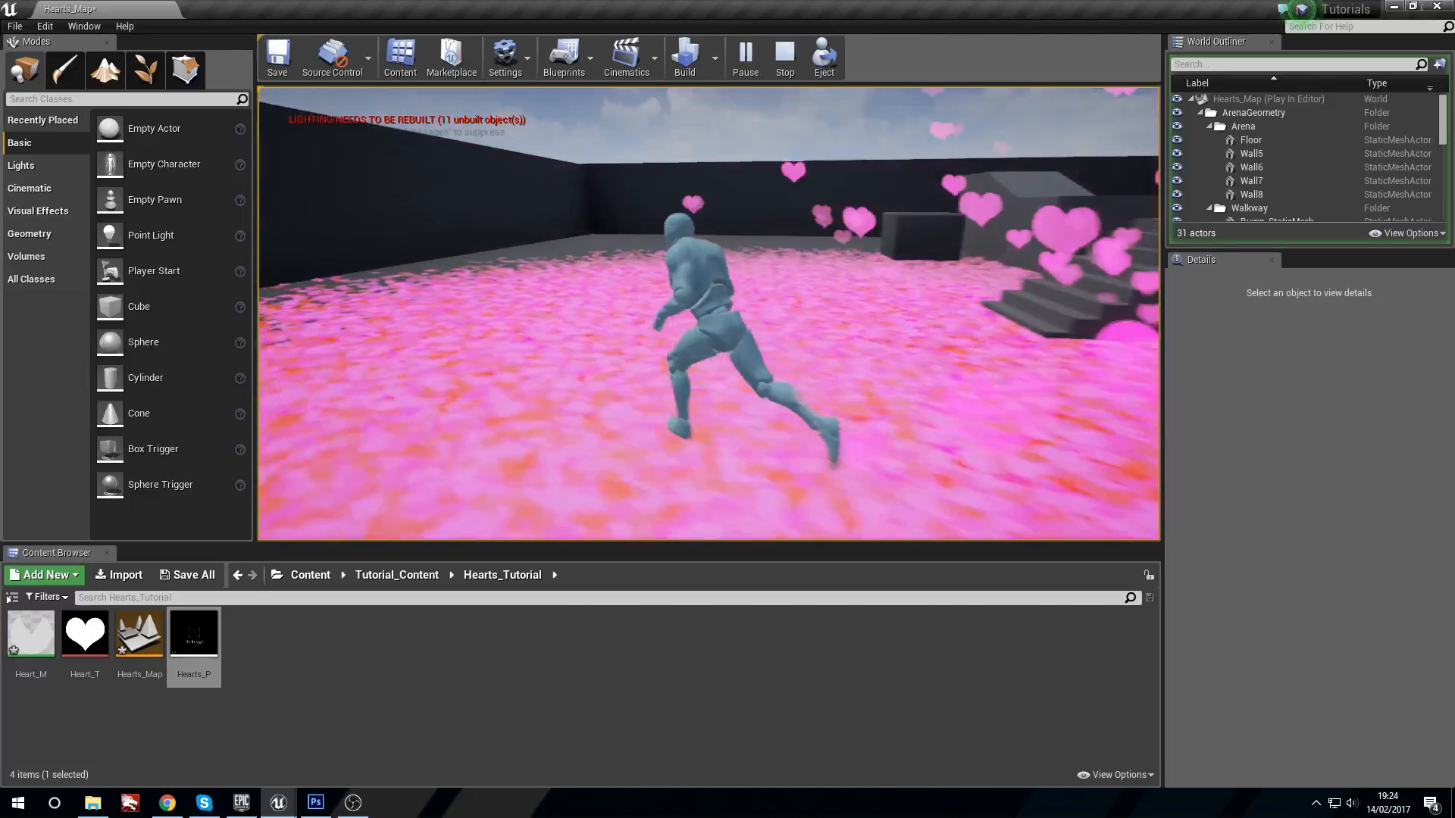
{"action": "key", "text": "d"}
{"action": "key", "text": "s"}
{"action": "key", "text": "s"}
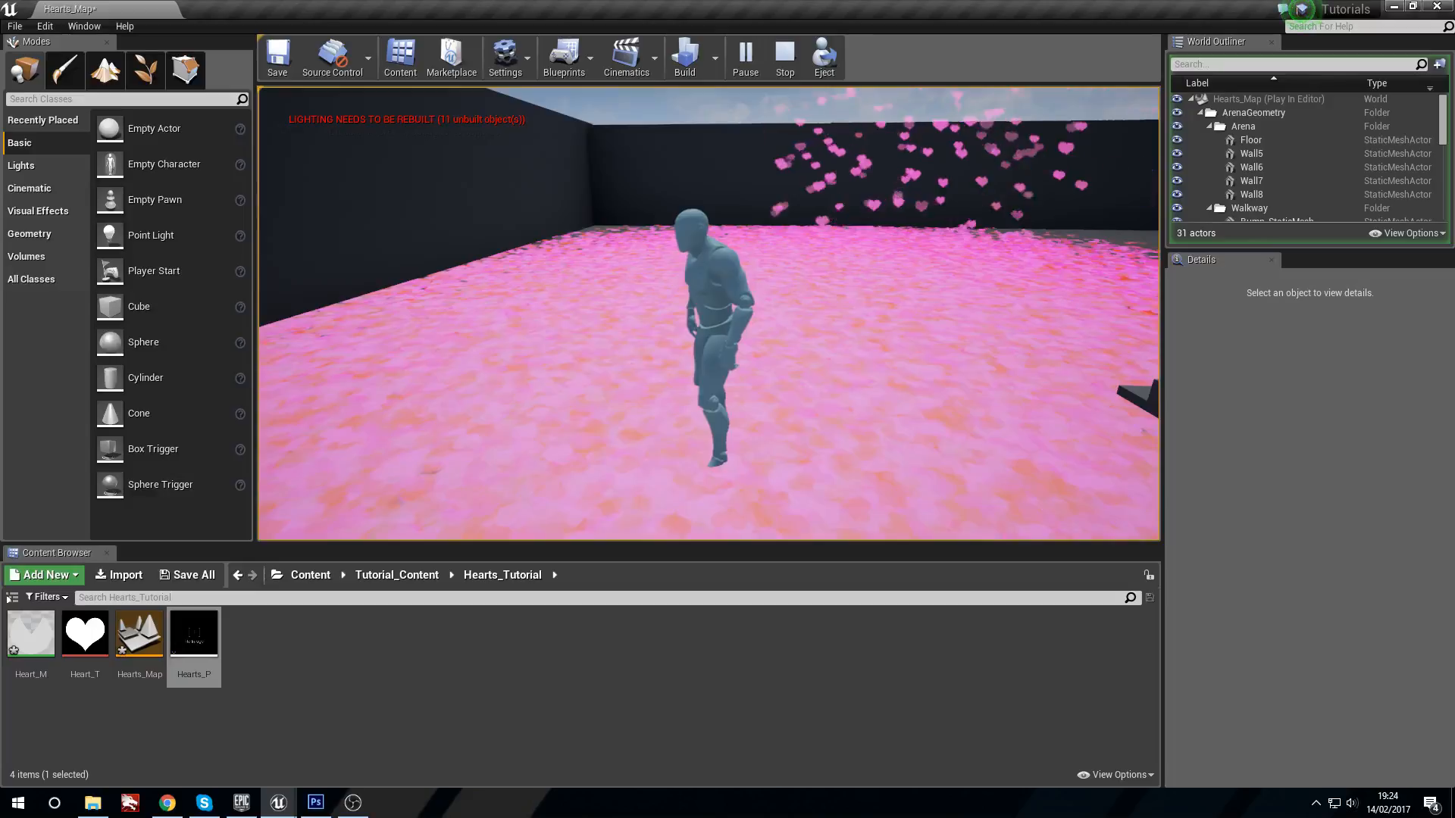
{"action": "key", "text": "d"}
{"action": "key", "text": "s"}
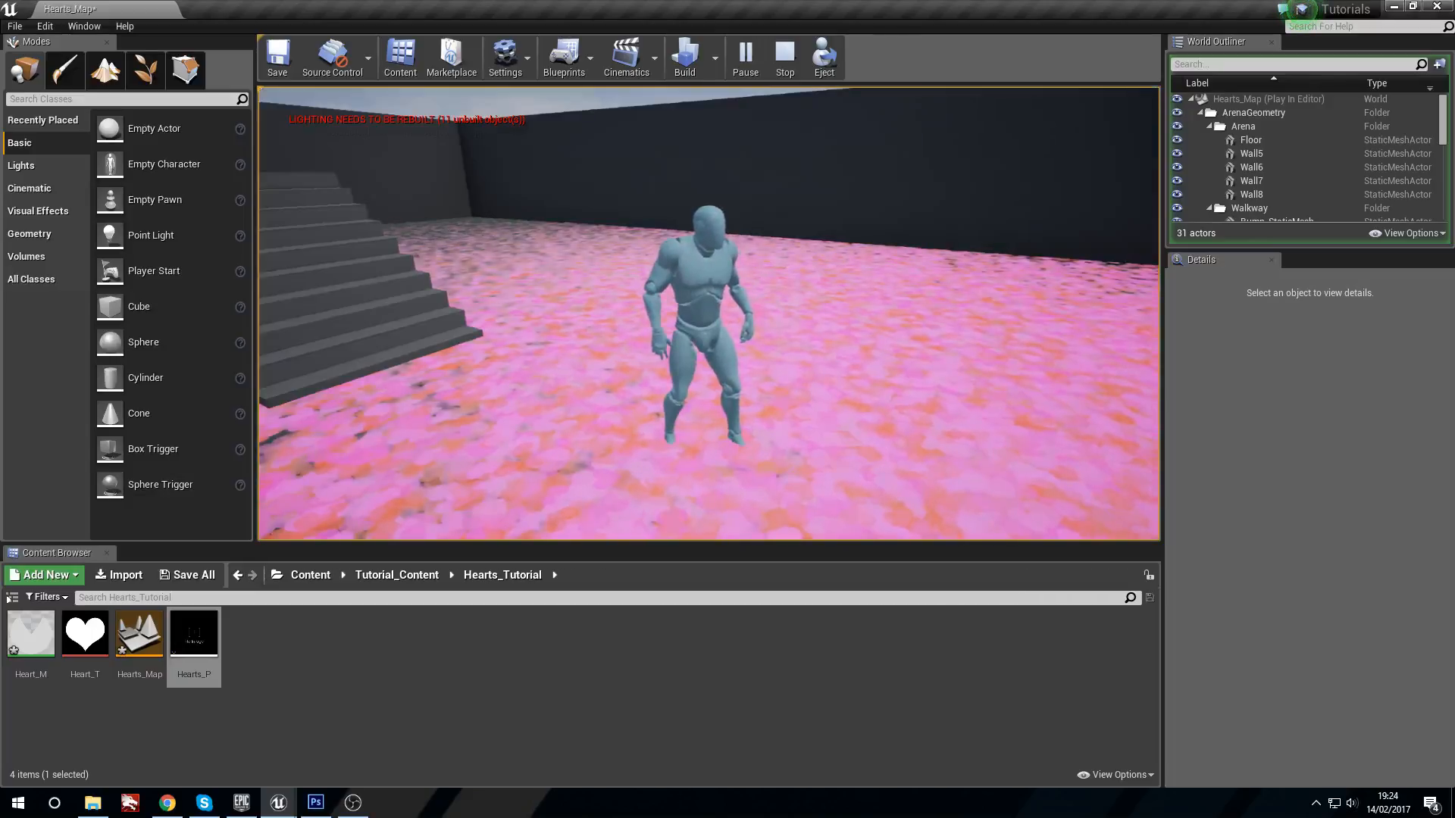
{"action": "key", "text": "a"}
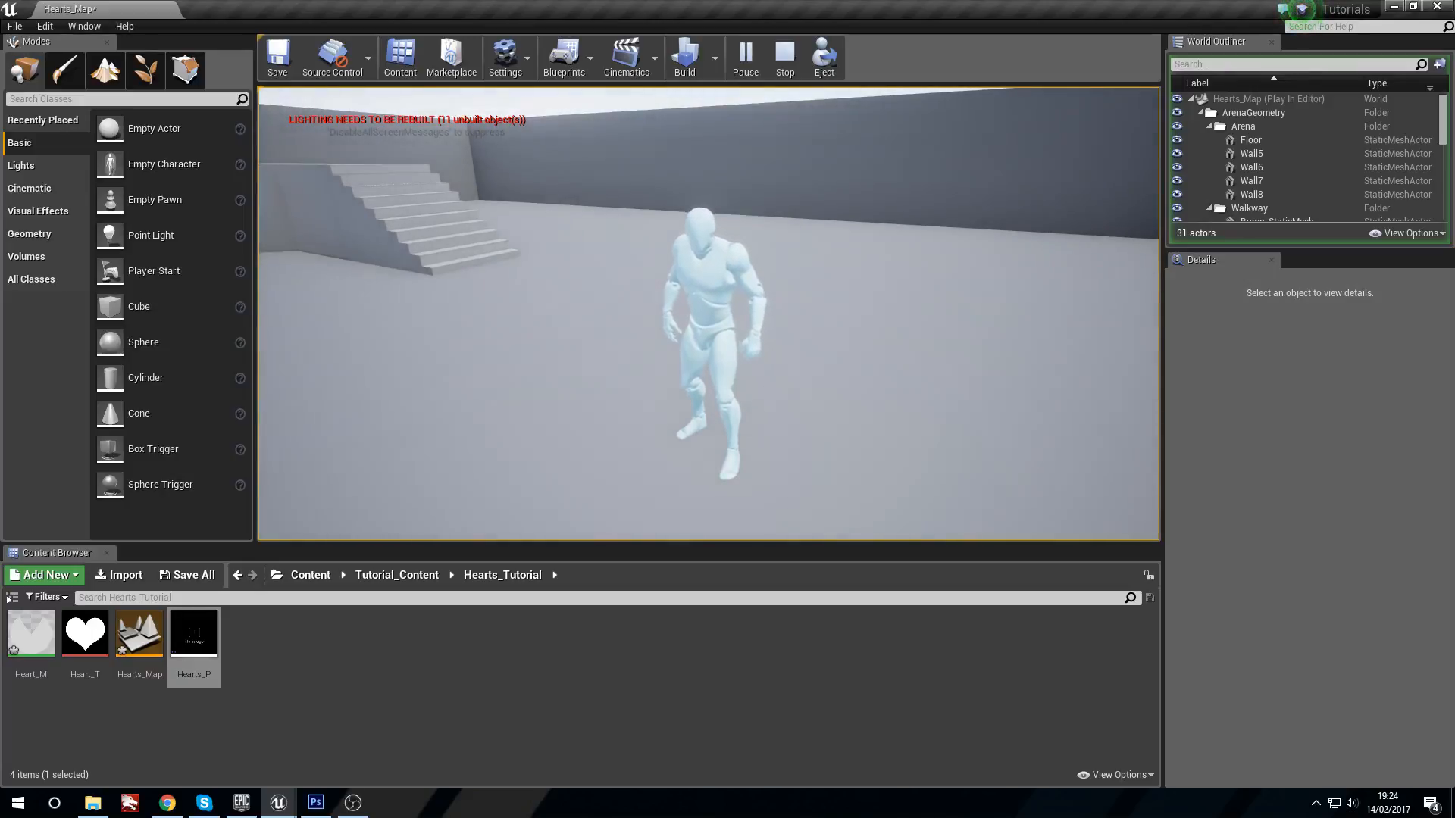
{"action": "key", "text": "s"}
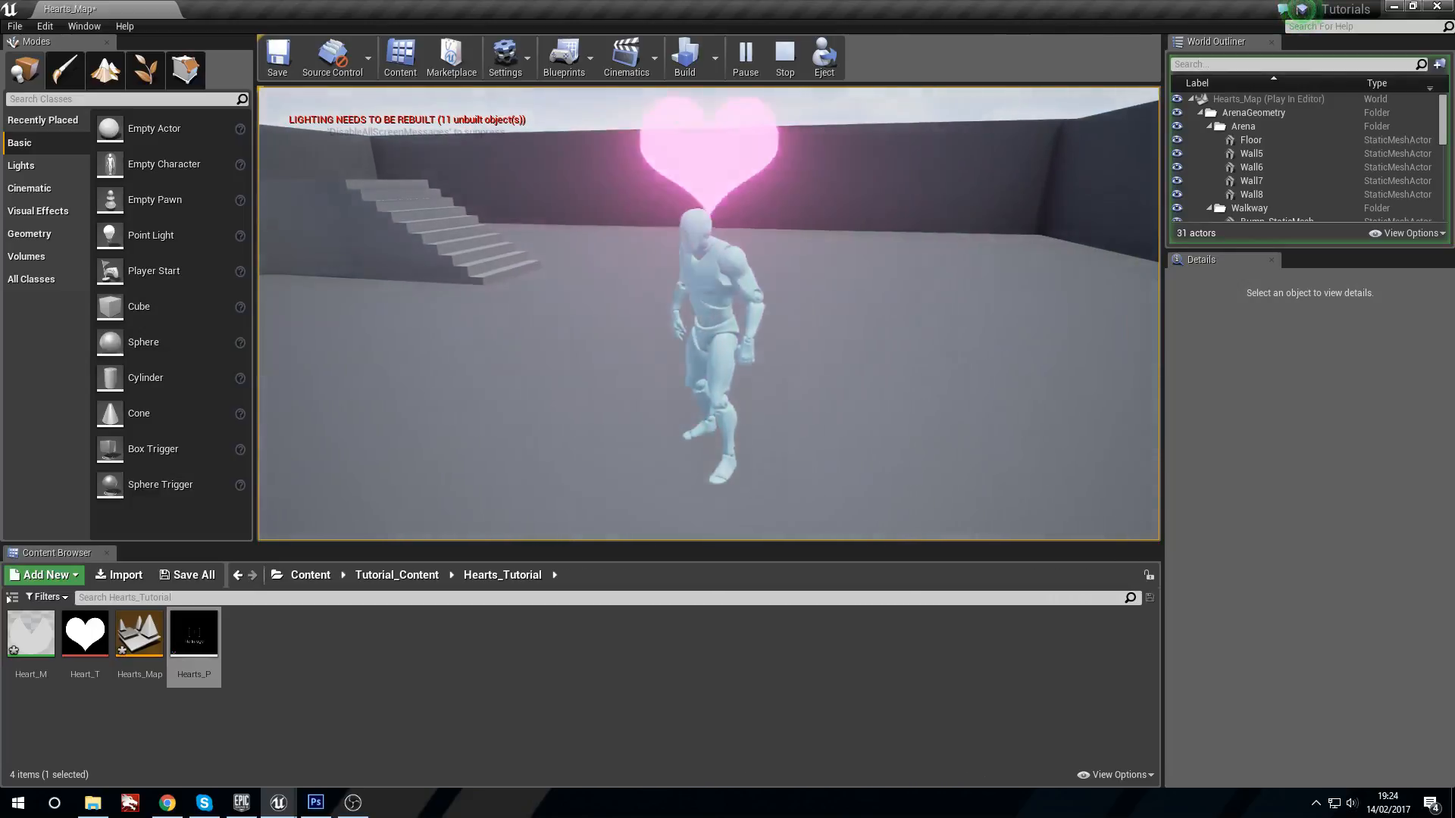
Switch the running game to full screen and examine the heart burst and floor hearts from several character positions and camera angles.
{"action": "key", "text": "F11"}
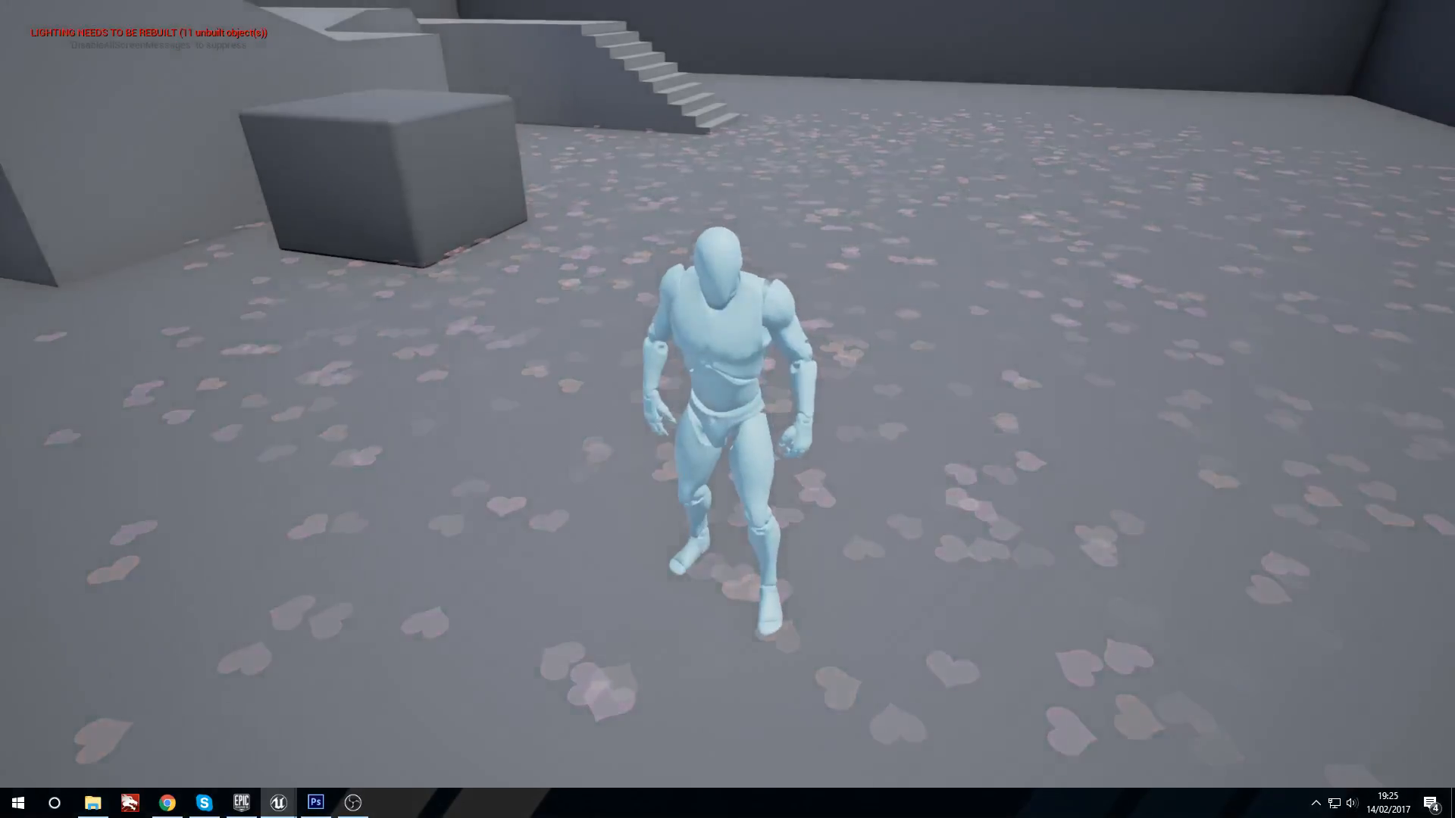
{"action": "key", "text": "w"}
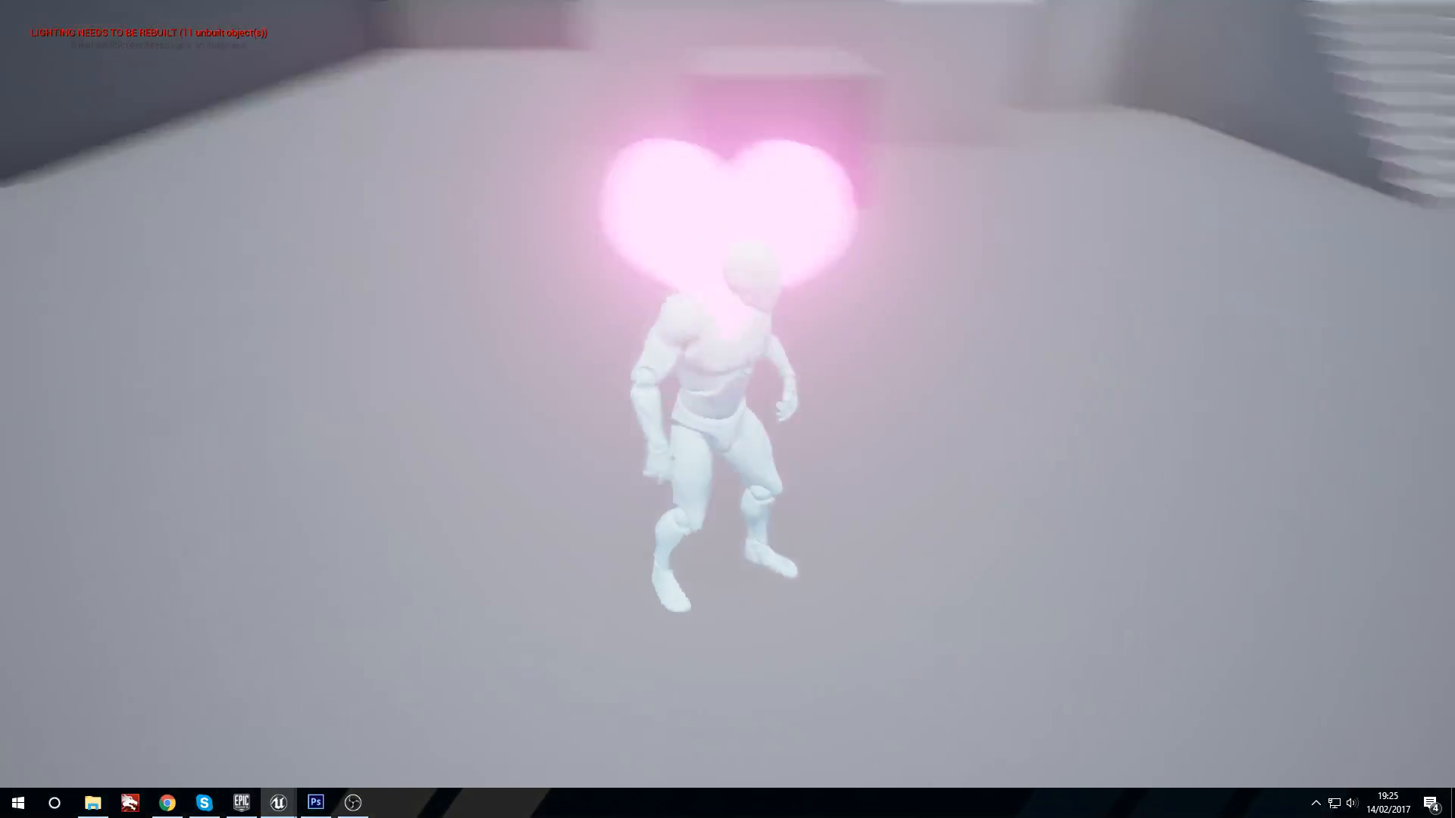
{"action": "key", "text": "s"}
{"action": "key", "text": "a"}
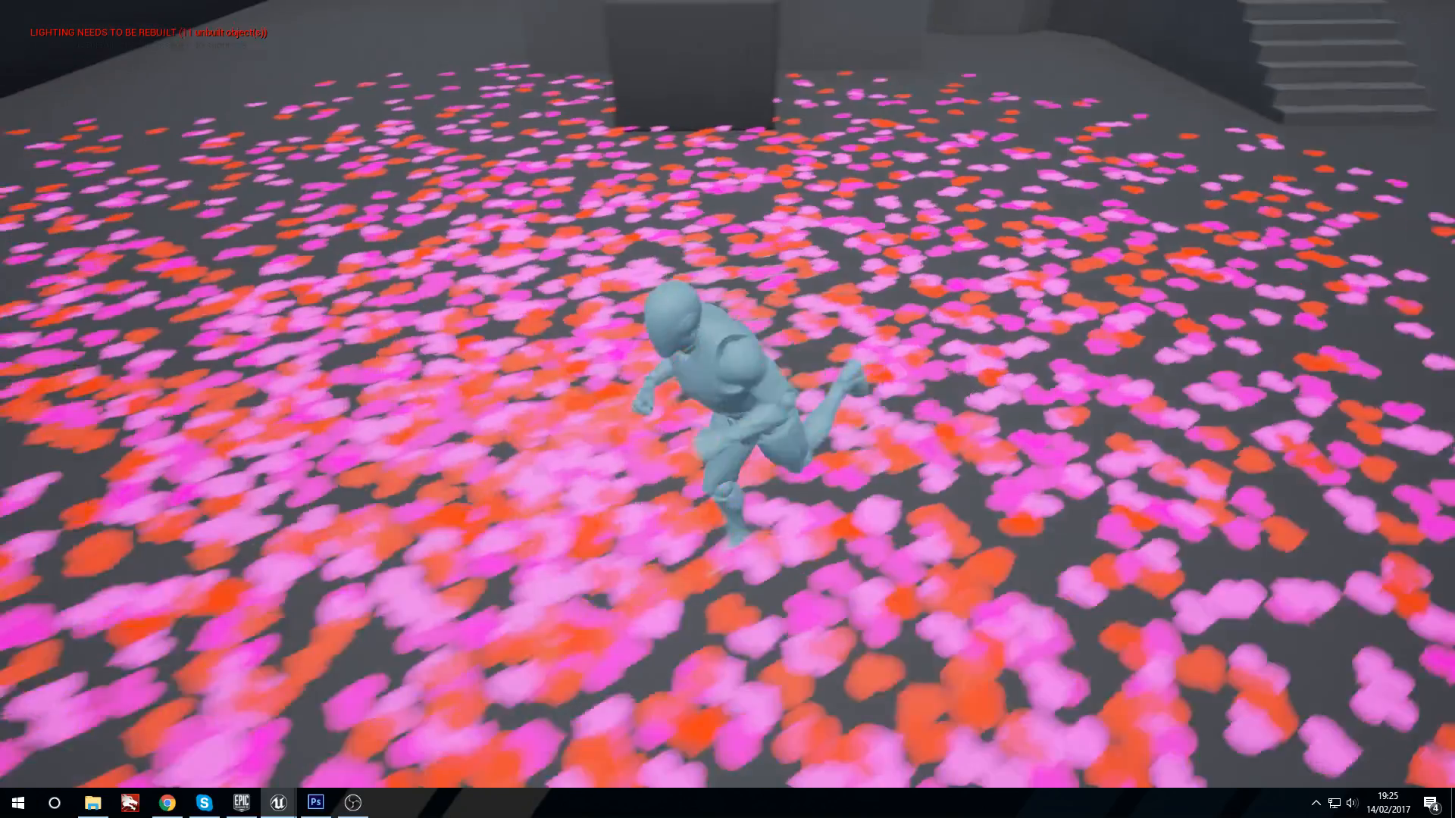
{"action": "key", "text": "w"}
{"action": "key", "text": "d"}
{"action": "key", "text": "s"}
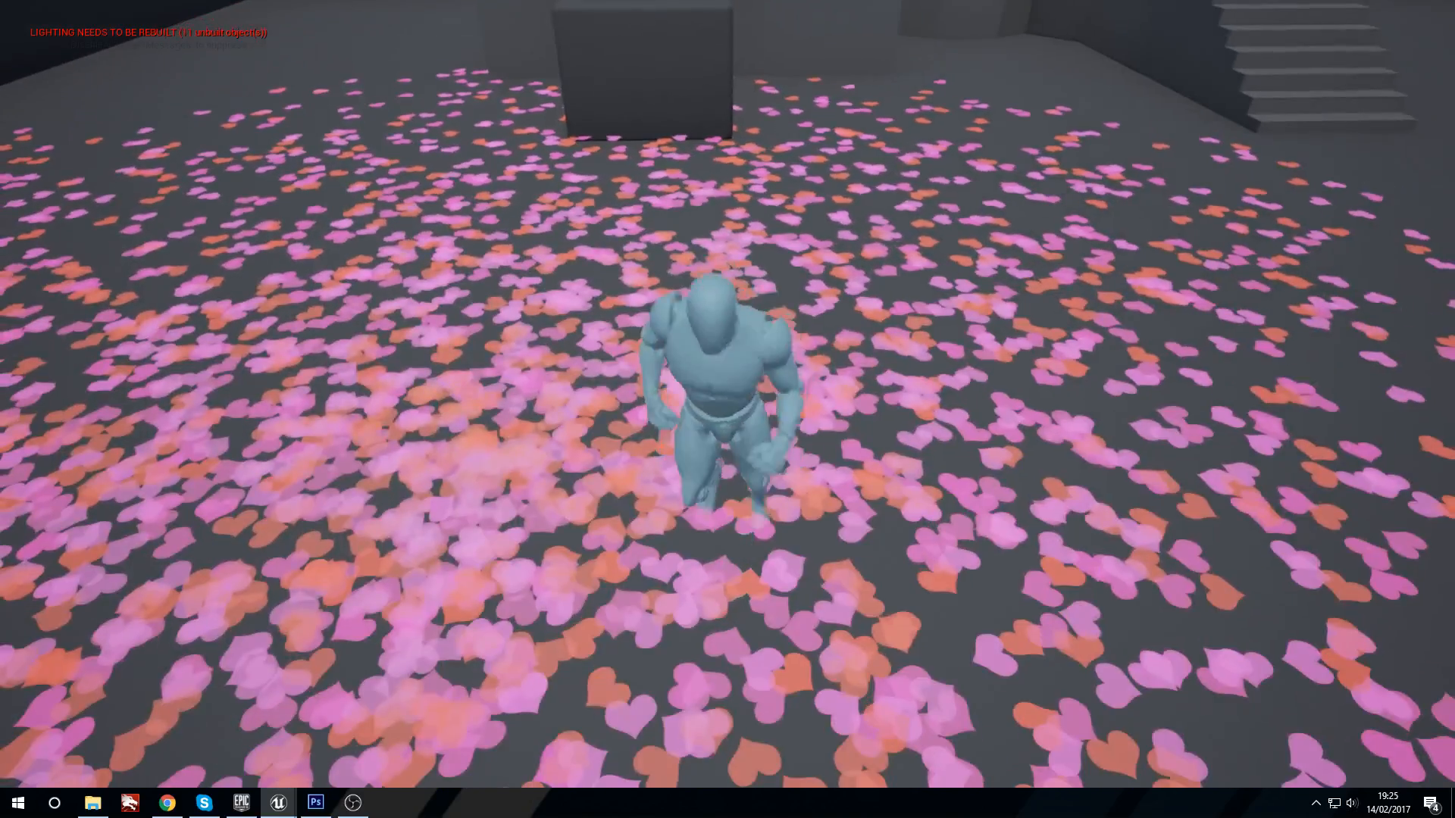
{"action": "key", "text": "a"}
{"action": "key", "text": "s"}
{"action": "key", "text": "s"}
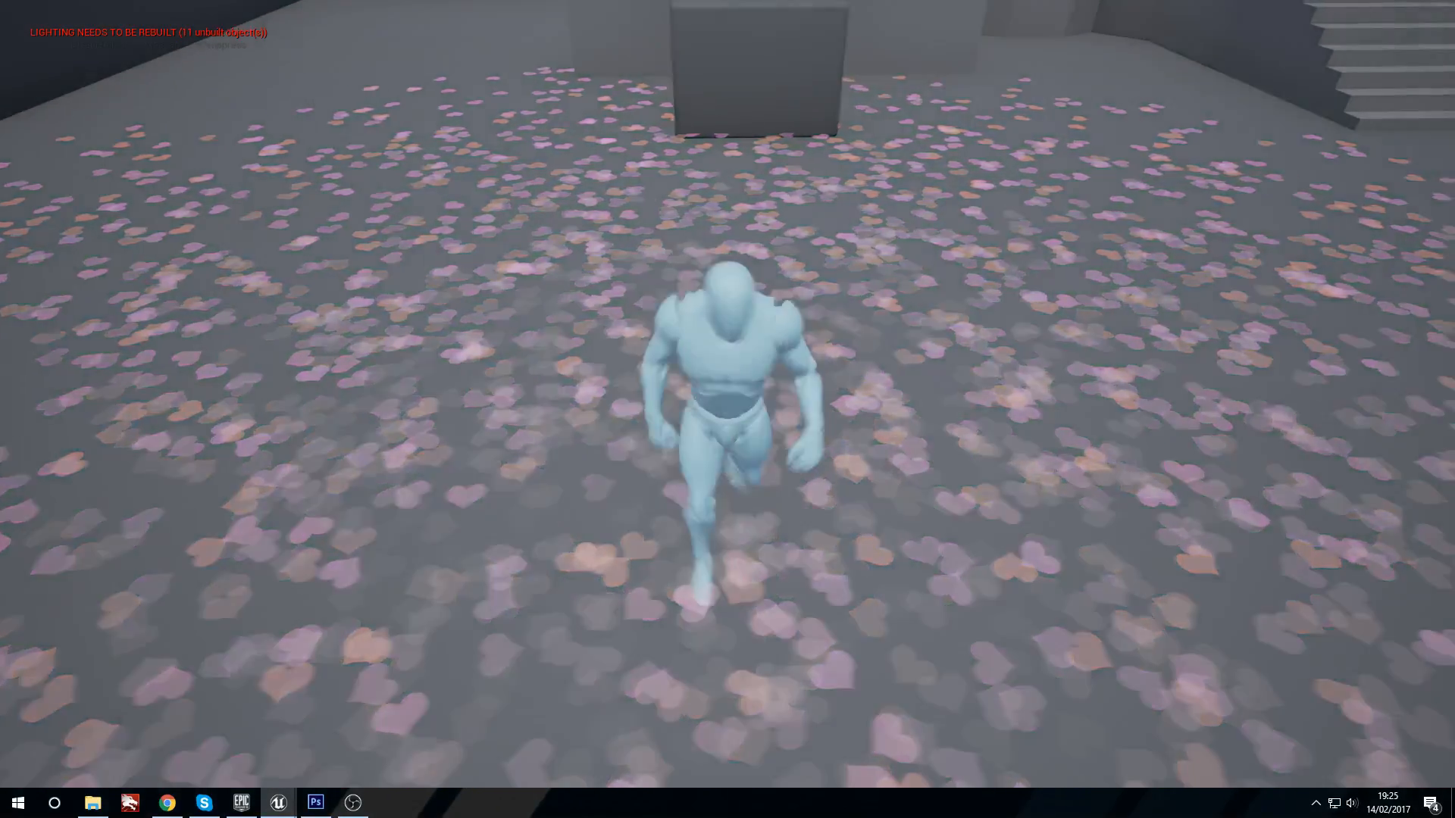
{"action": "key", "text": "d"}
{"action": "key", "text": "s"}
{"action": "key", "text": "d"}
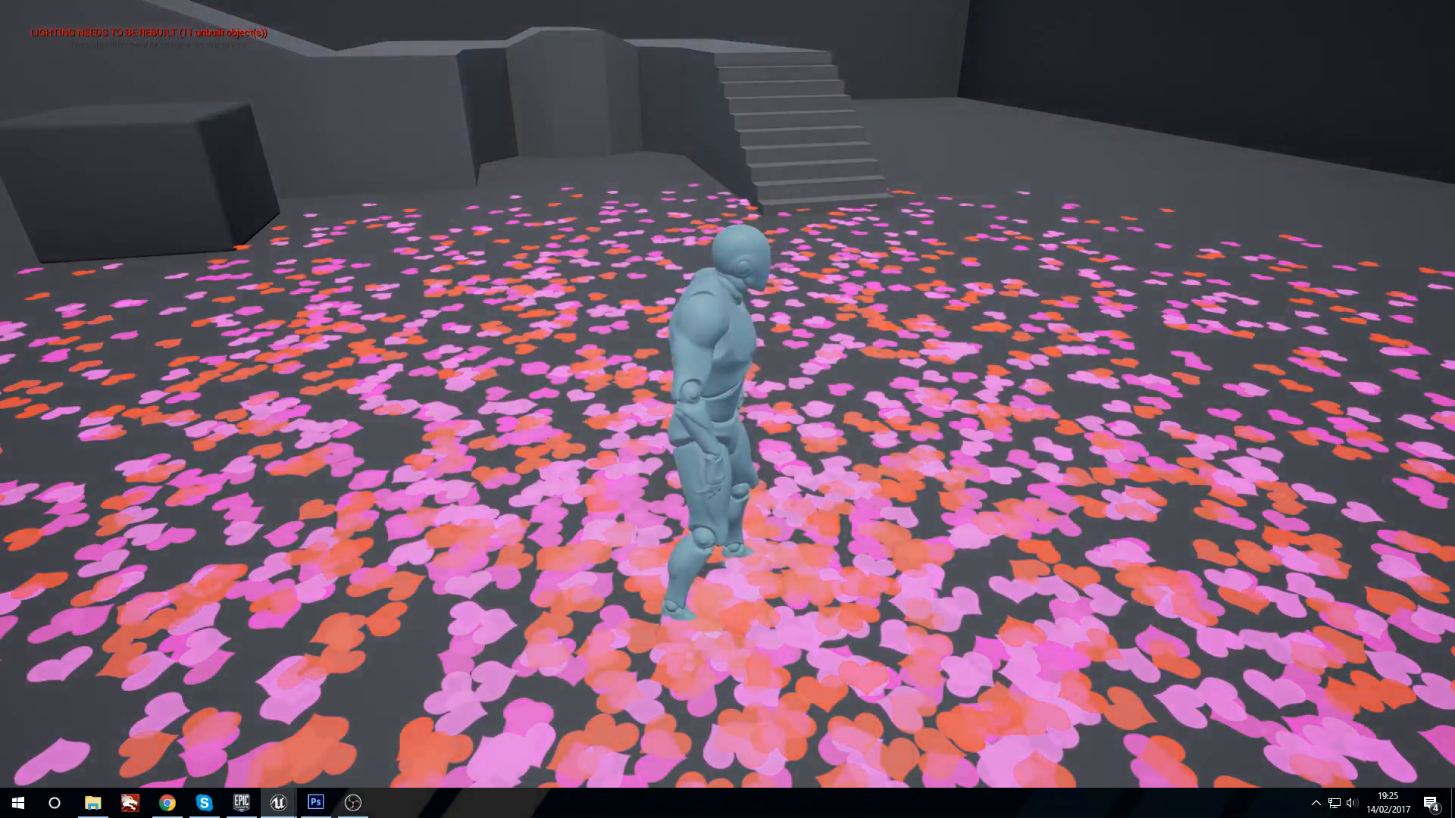
{"action": "key", "text": "s"}
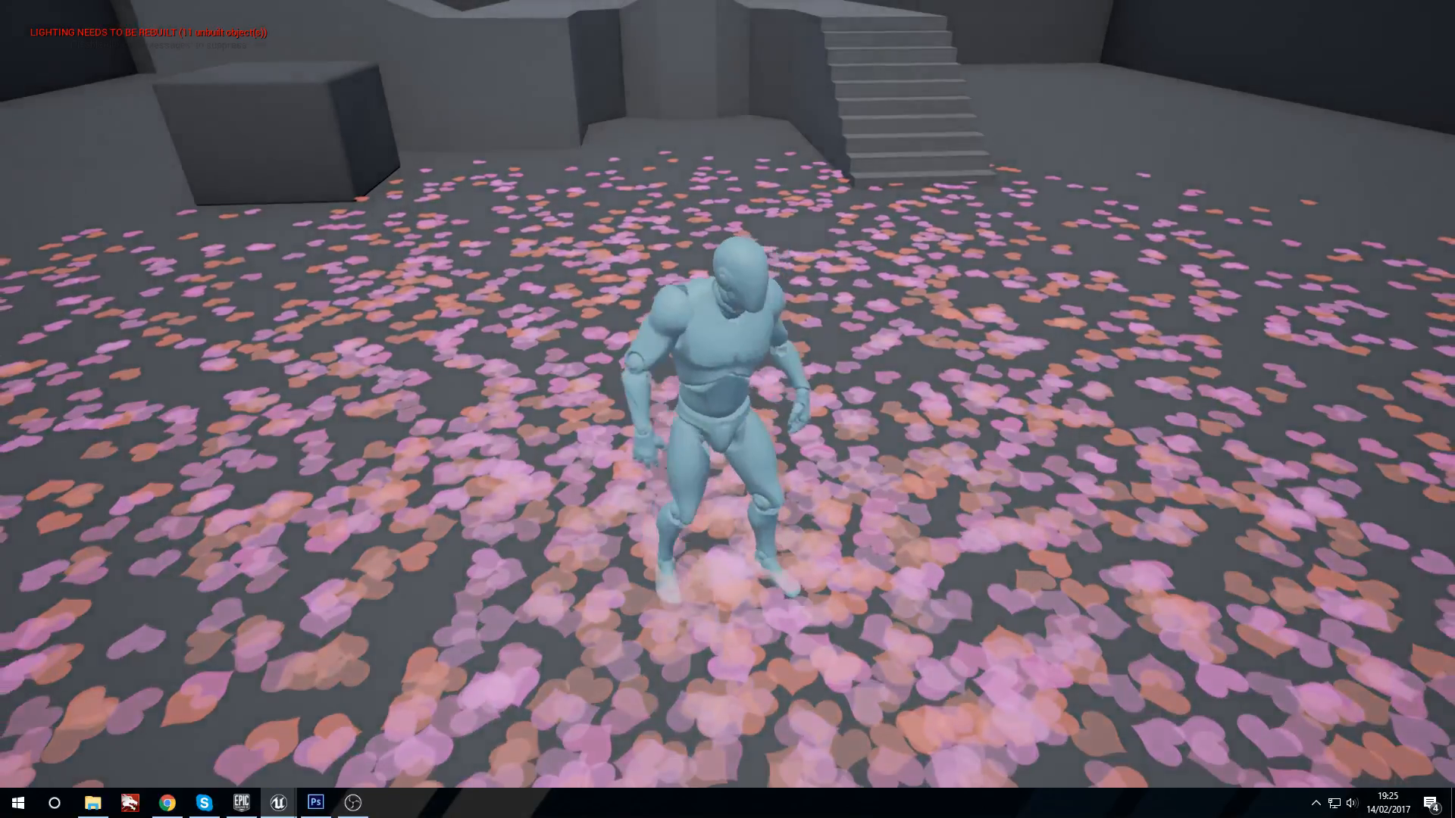
{"action": "key", "text": "d"}
{"action": "key", "text": "a"}
{"action": "key", "text": "s"}
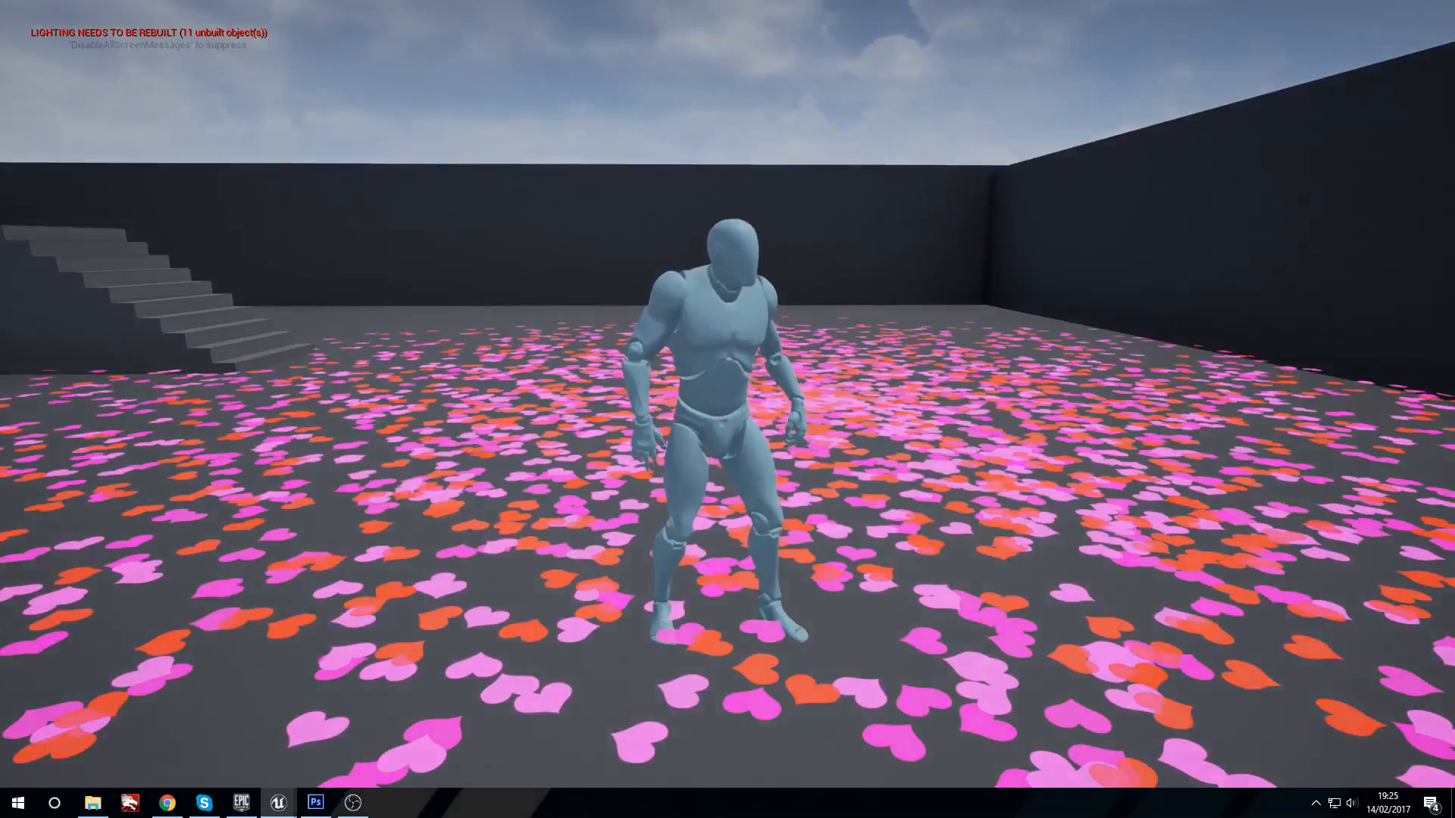
{"action": "key", "text": "s"}
{"action": "key", "text": "w"}
{"action": "key", "text": "s"}
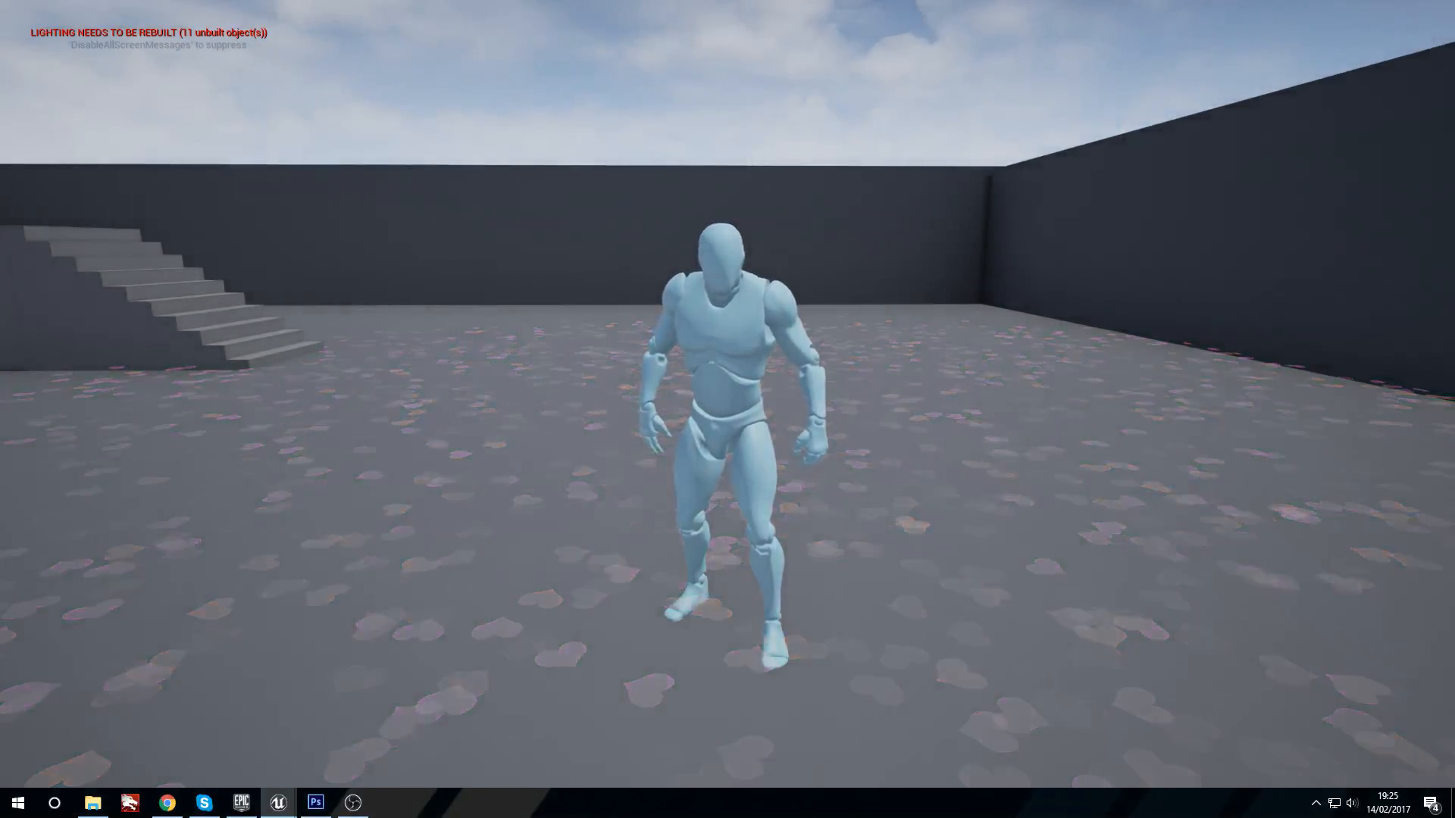